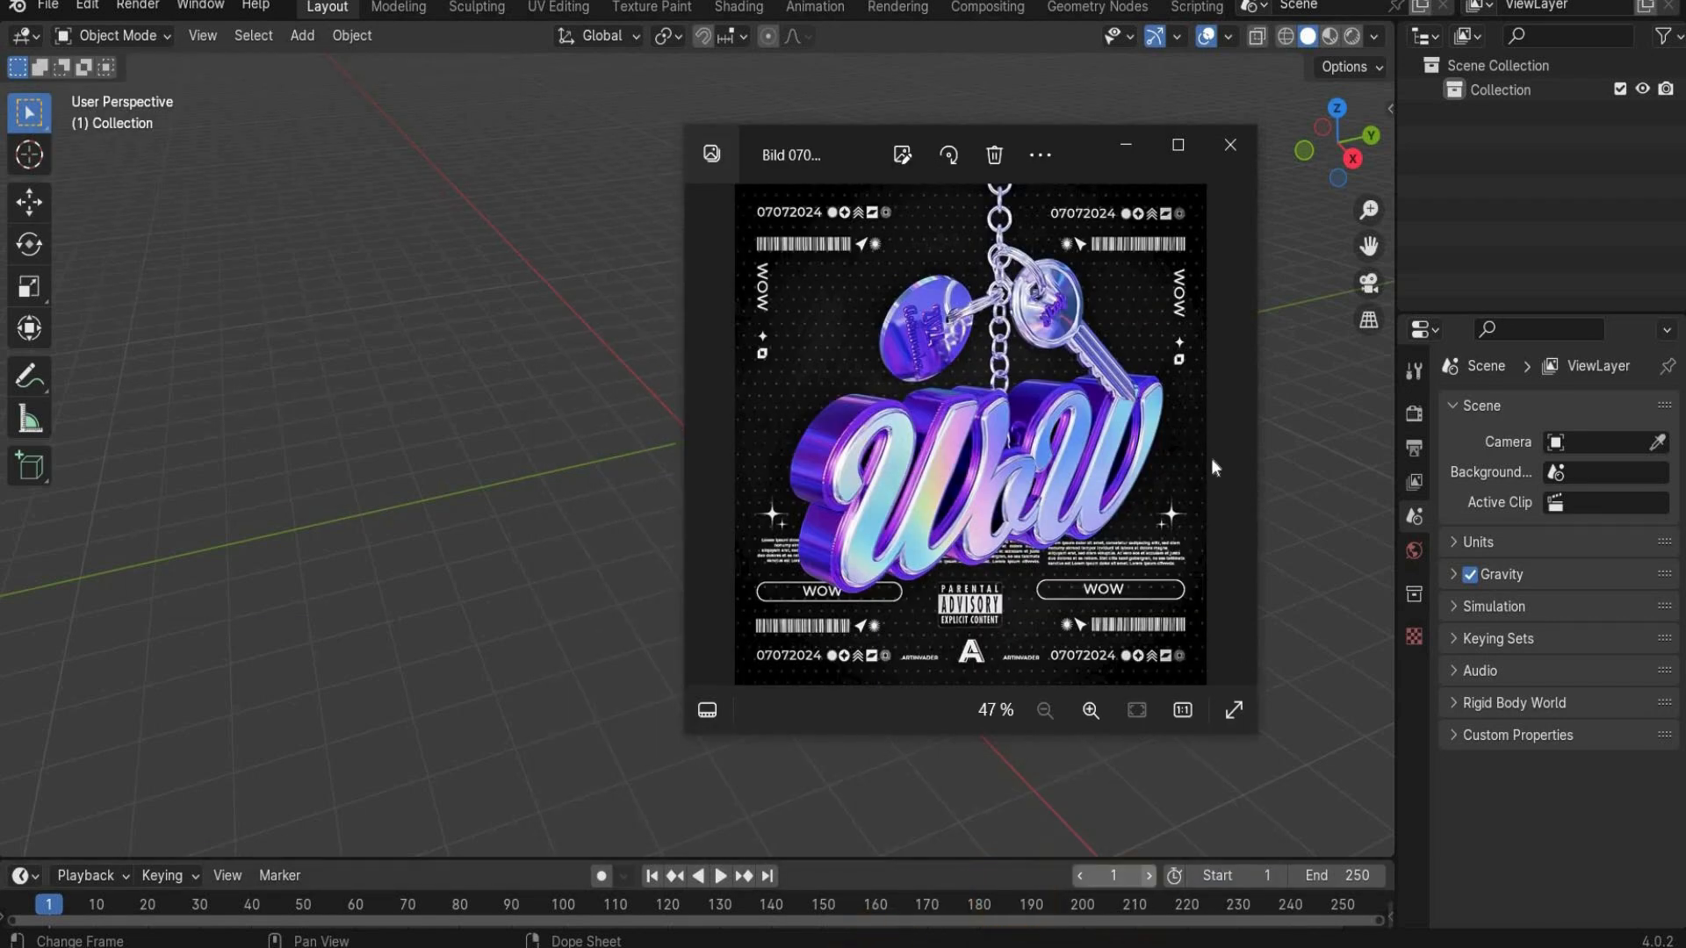
Step: Close the reference image, add a text object and set its X rotation to 90°
left_click(1229, 145)
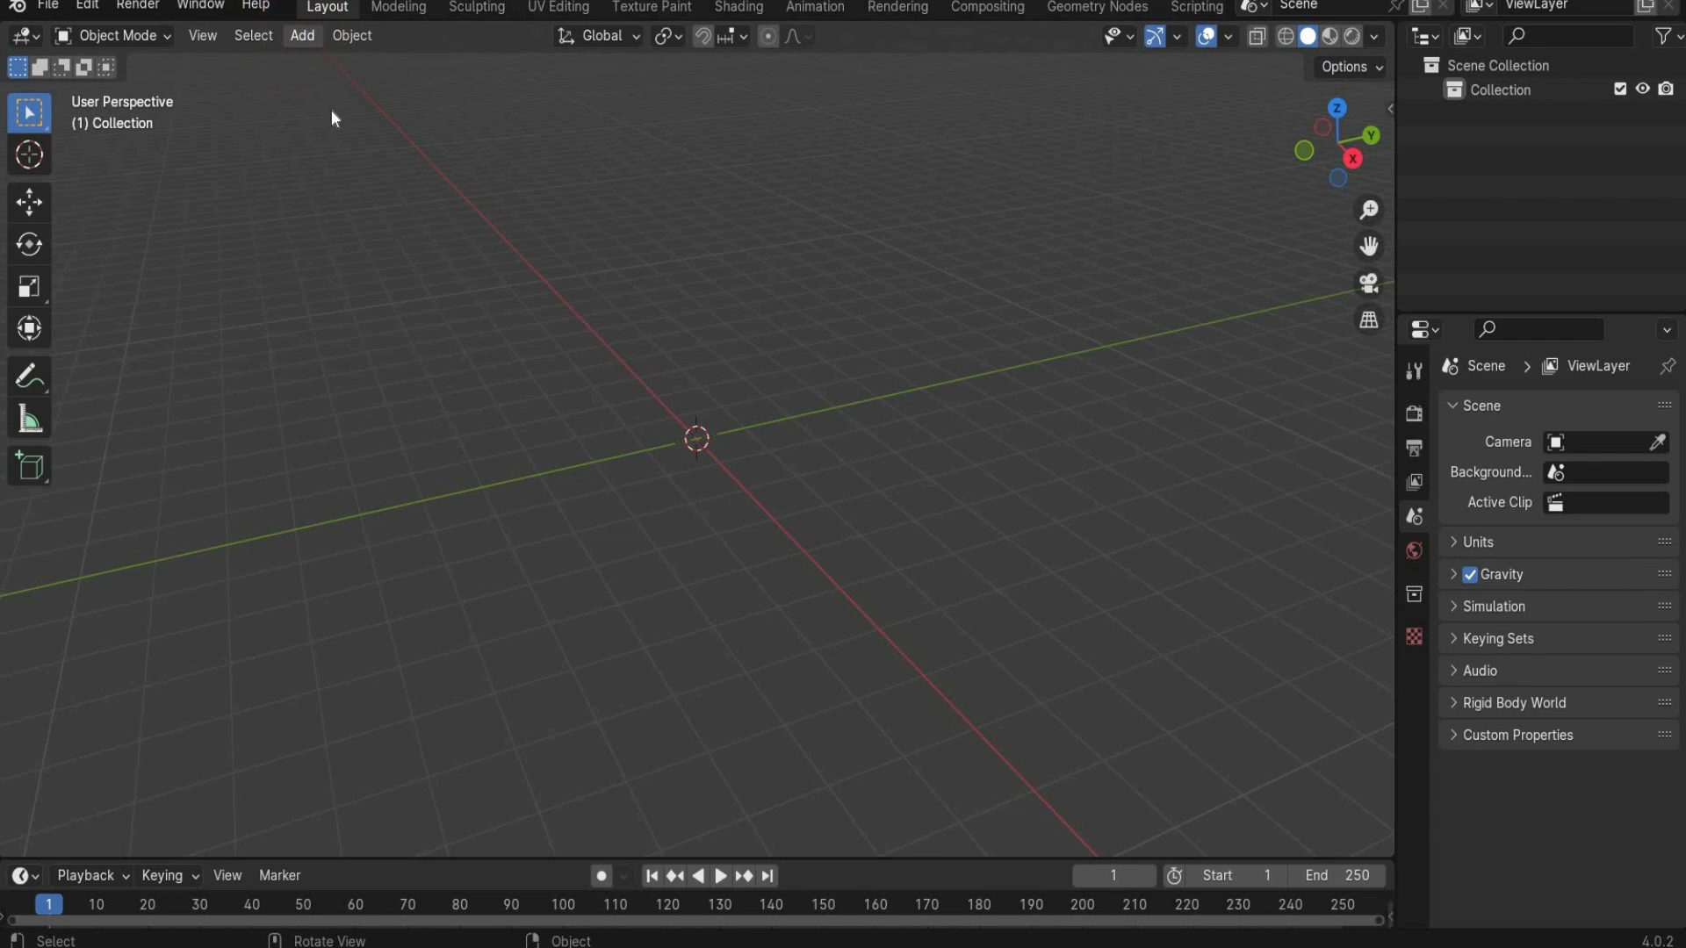
left_click(302, 35)
left_click(344, 160)
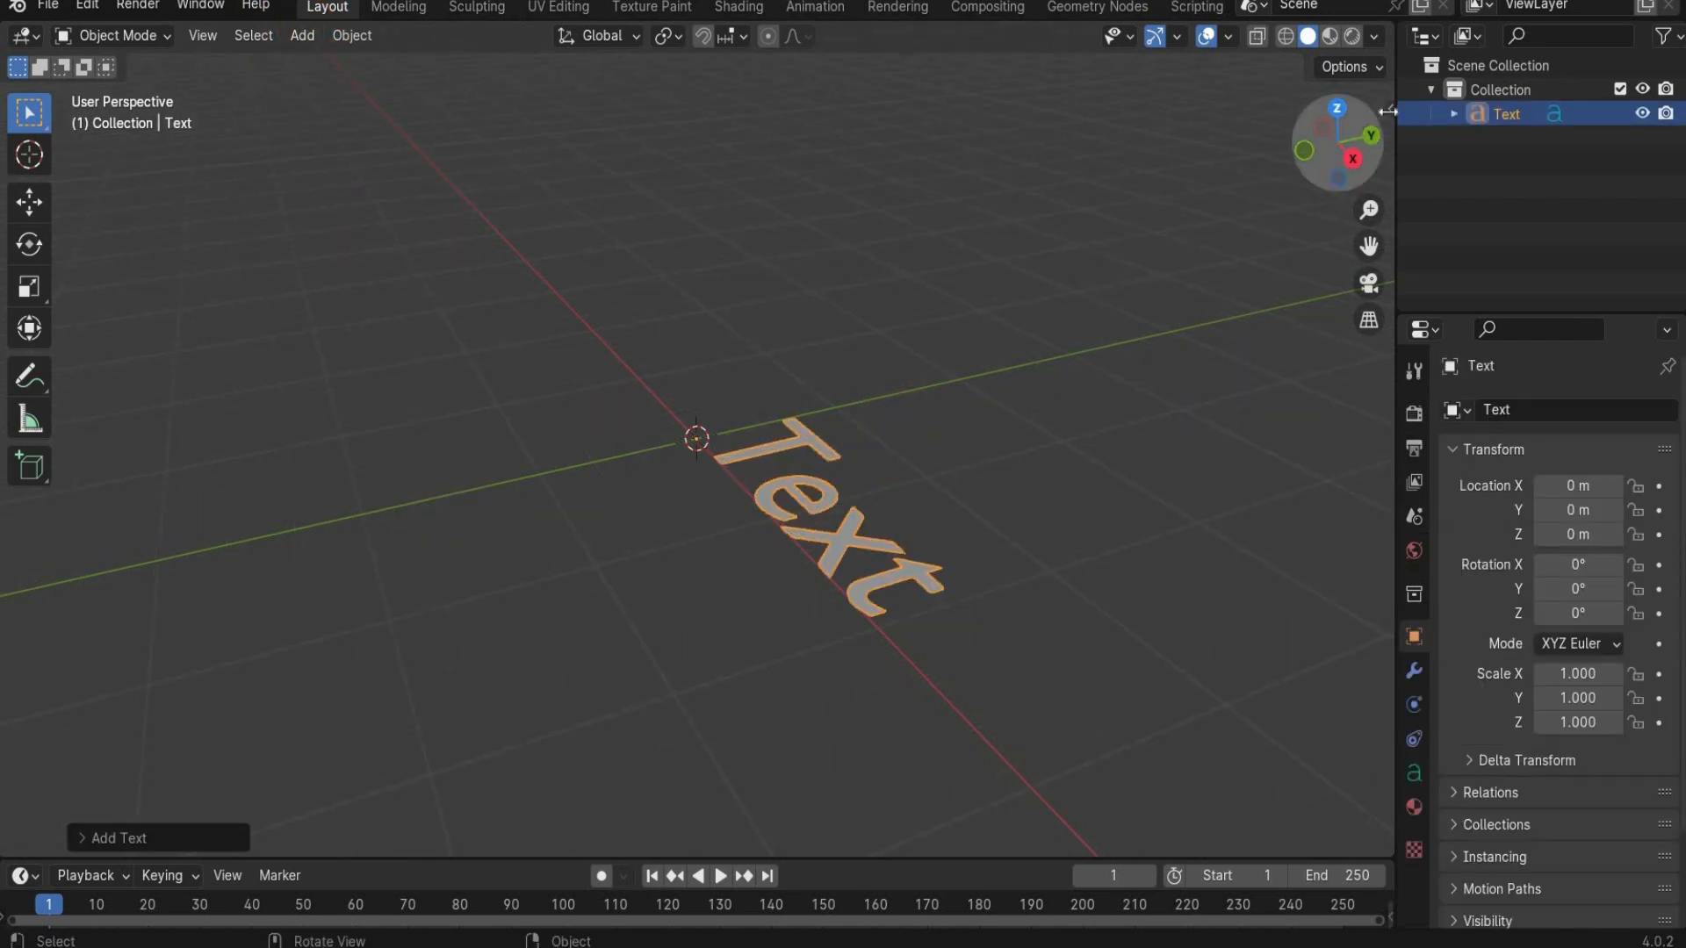
left_click(1388, 112)
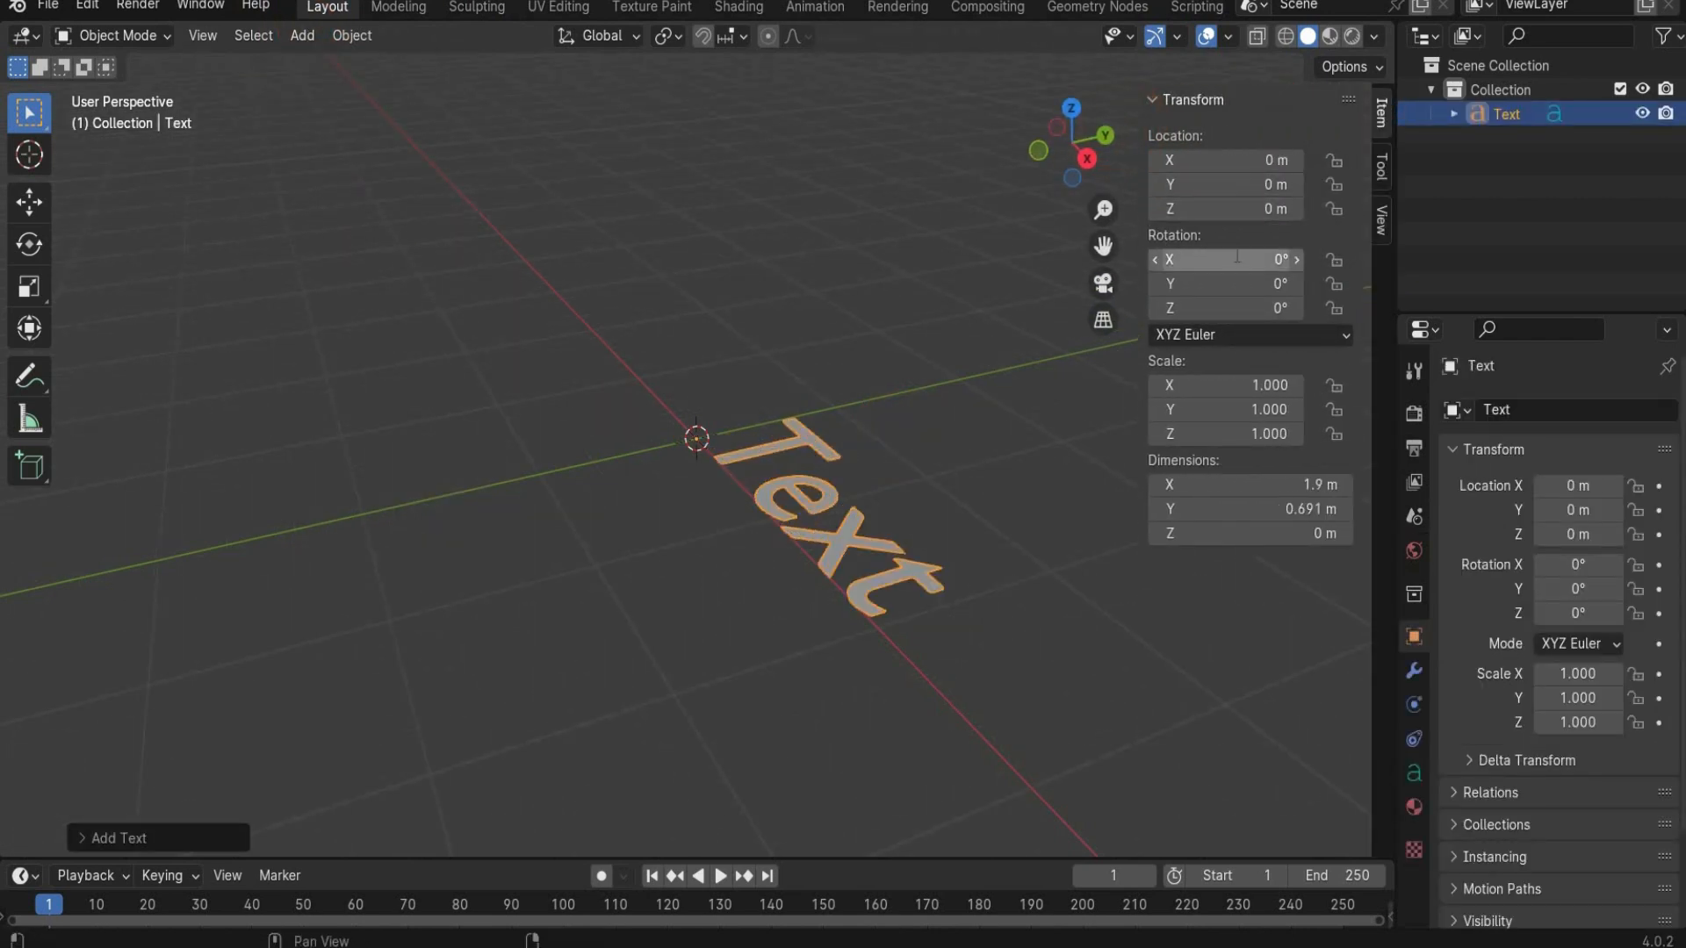
left_click(1237, 259)
type("90")
key("Return")
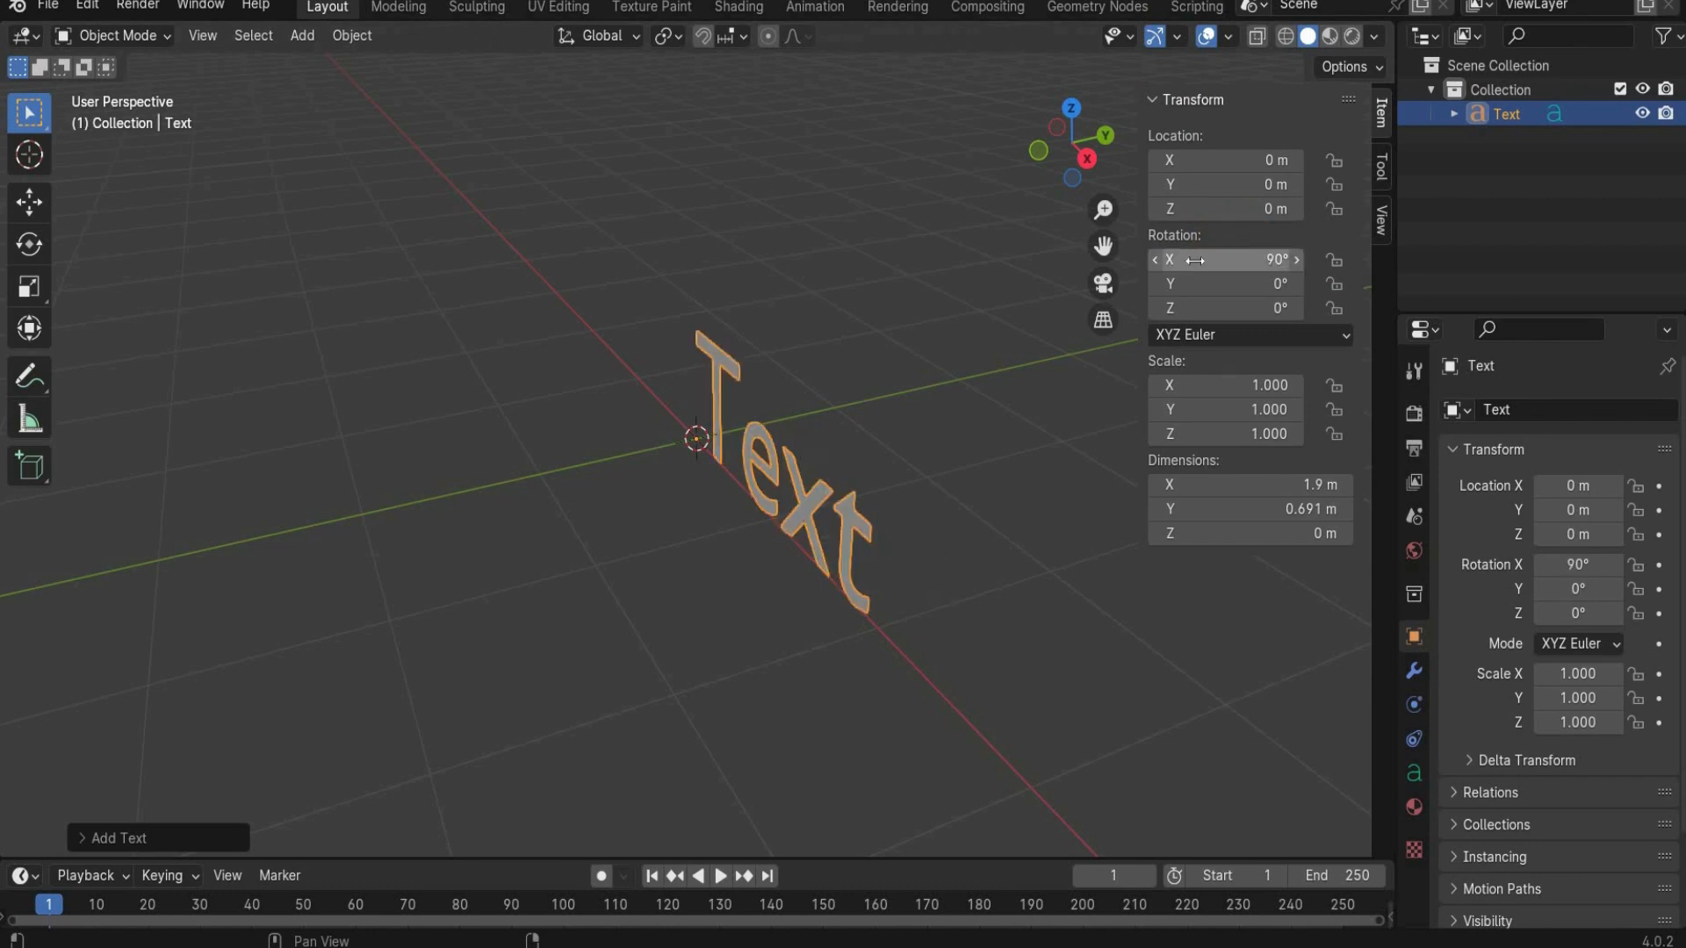
Step: In front view, replace the text object's default content with "WoW"
left_click_drag(1086, 173, 1104, 342)
key("KP_1")
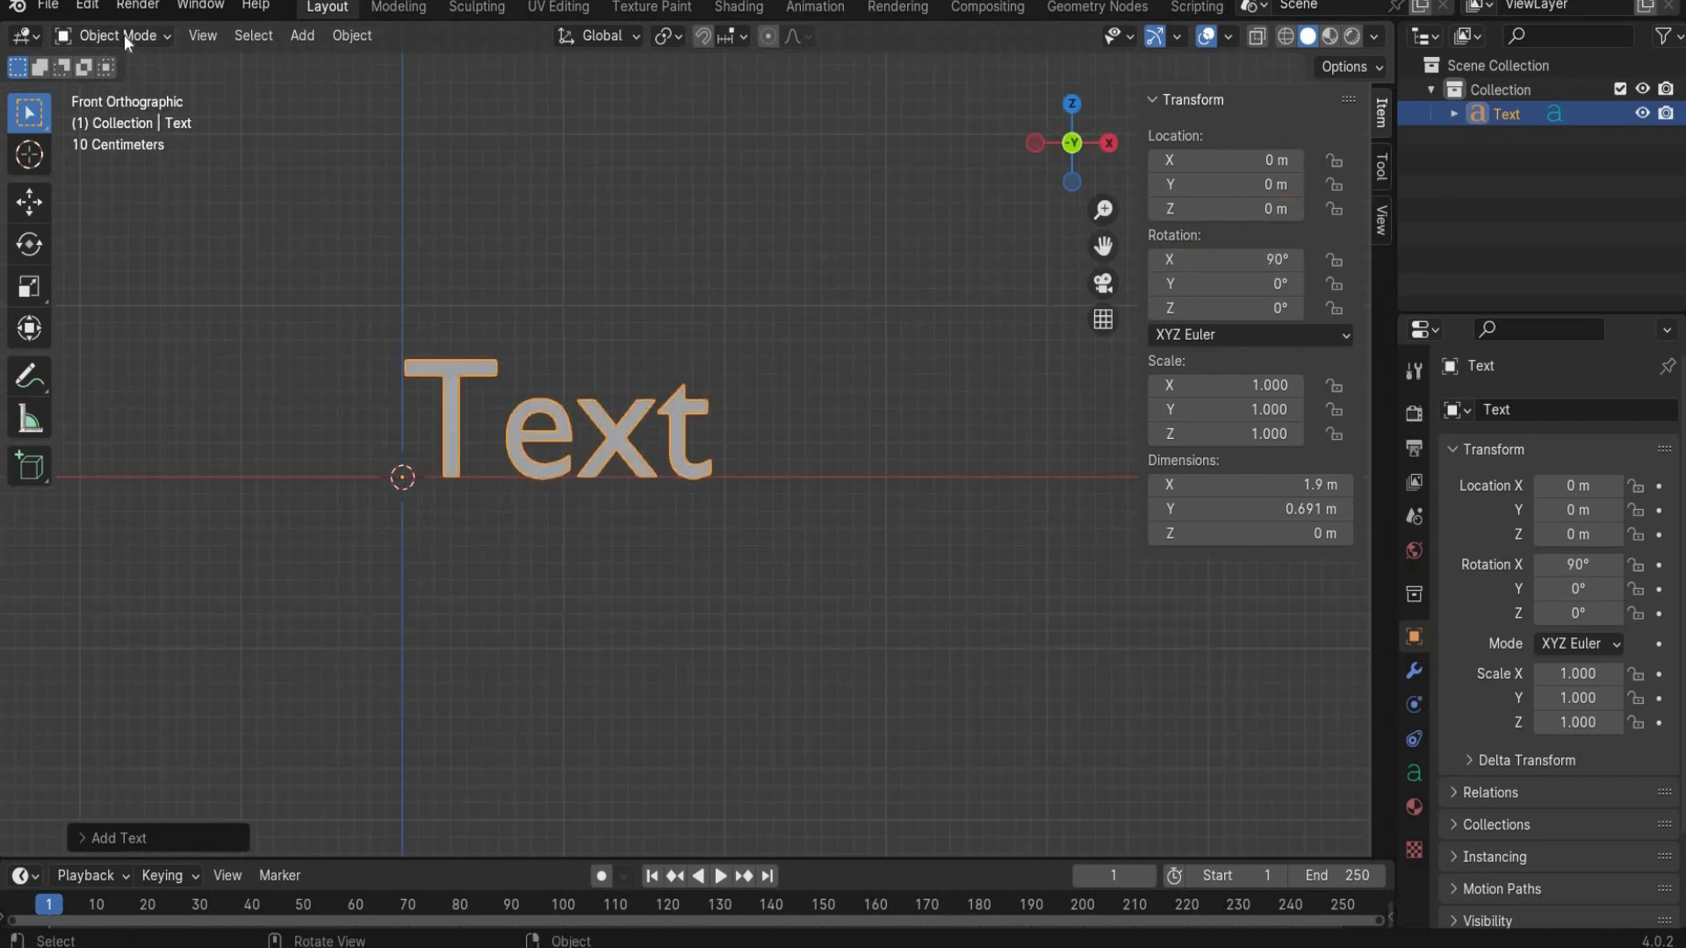
left_click(123, 35)
left_click(117, 89)
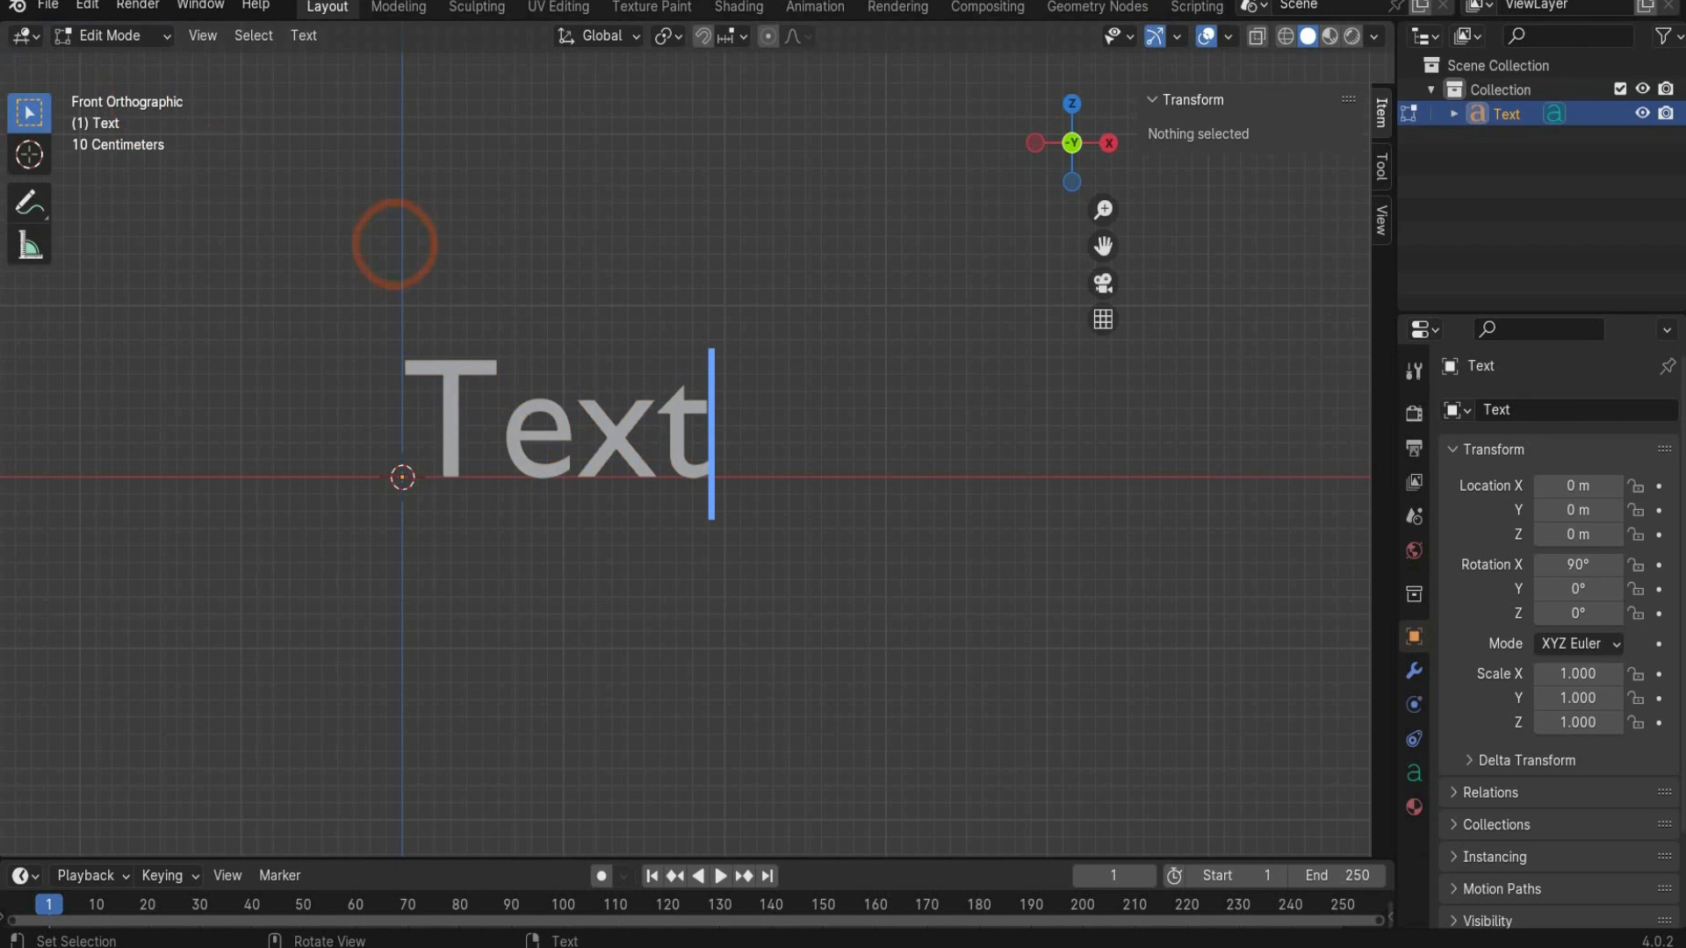
key("BackSpace")
key("BackSpace")
key("BackSpace")
key("BackSpace")
type("W")
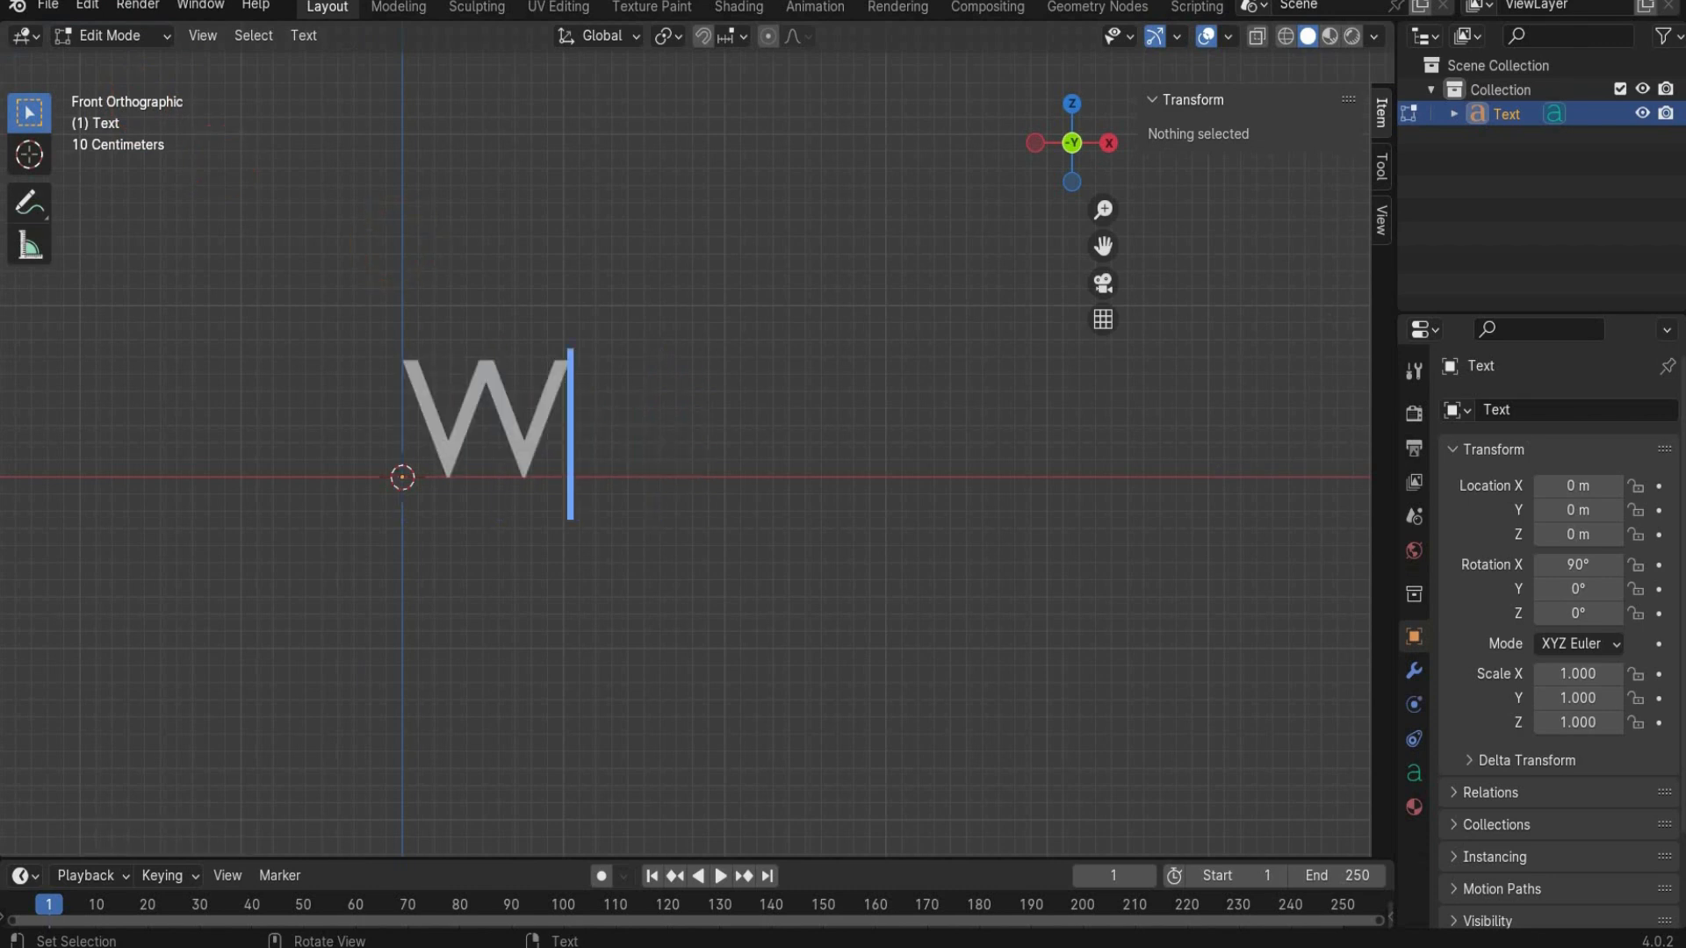
type("oW")
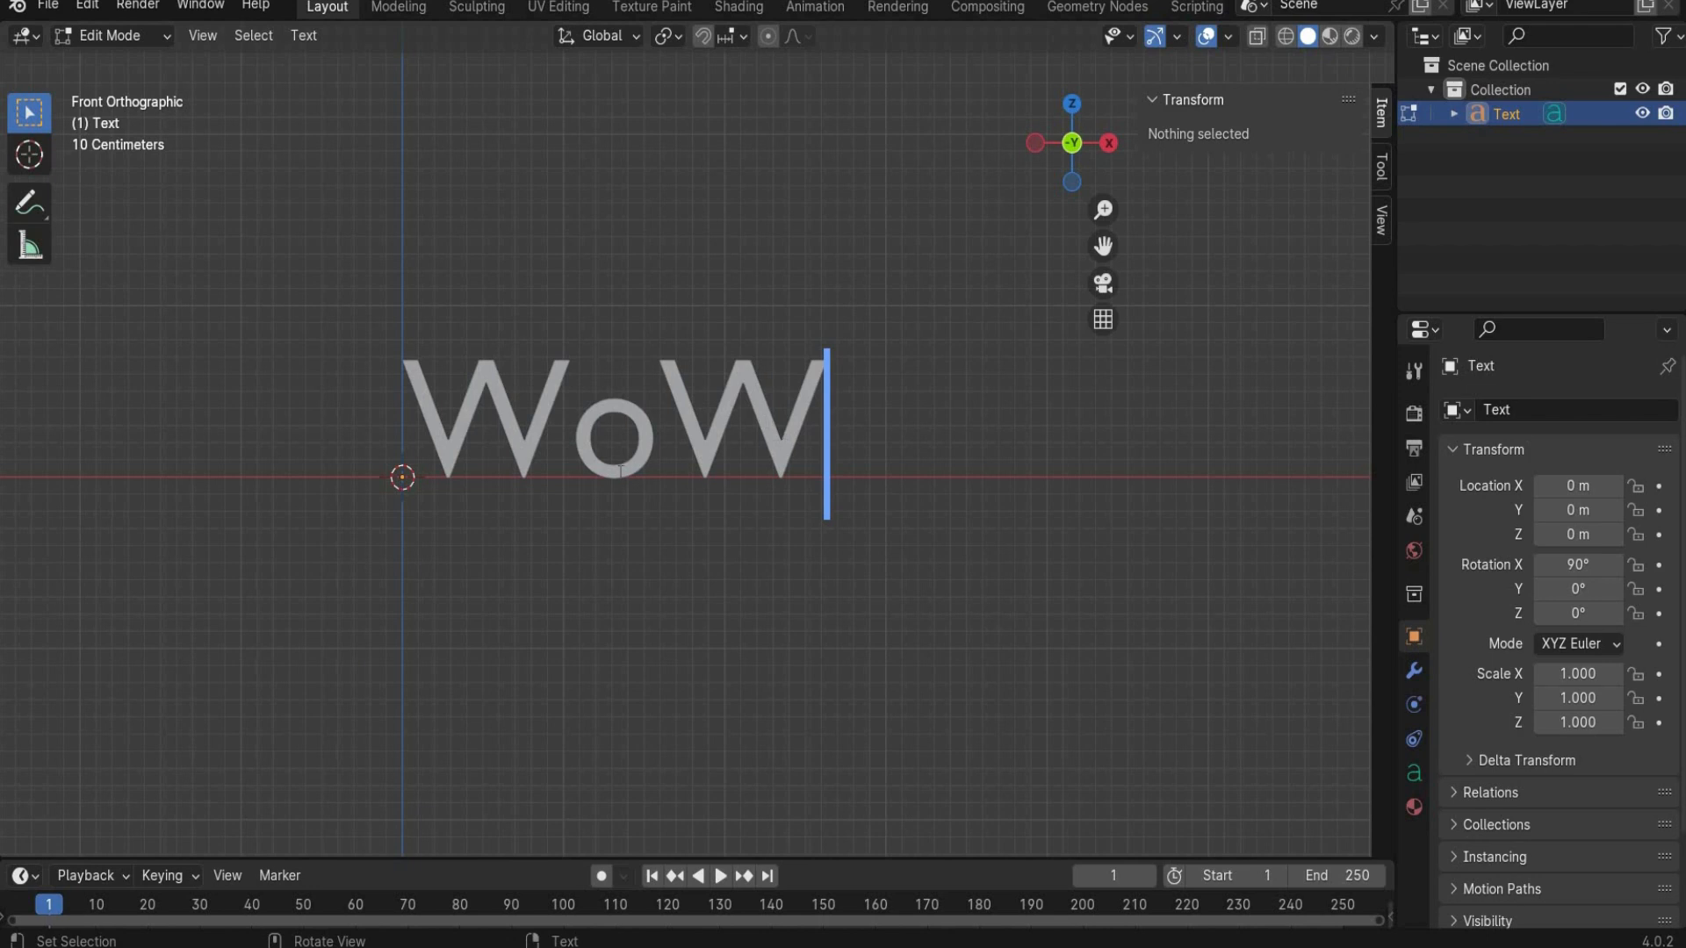
Step: Check the lettering in the reference poster image and return the text object to Object Mode
left_click(674, 947)
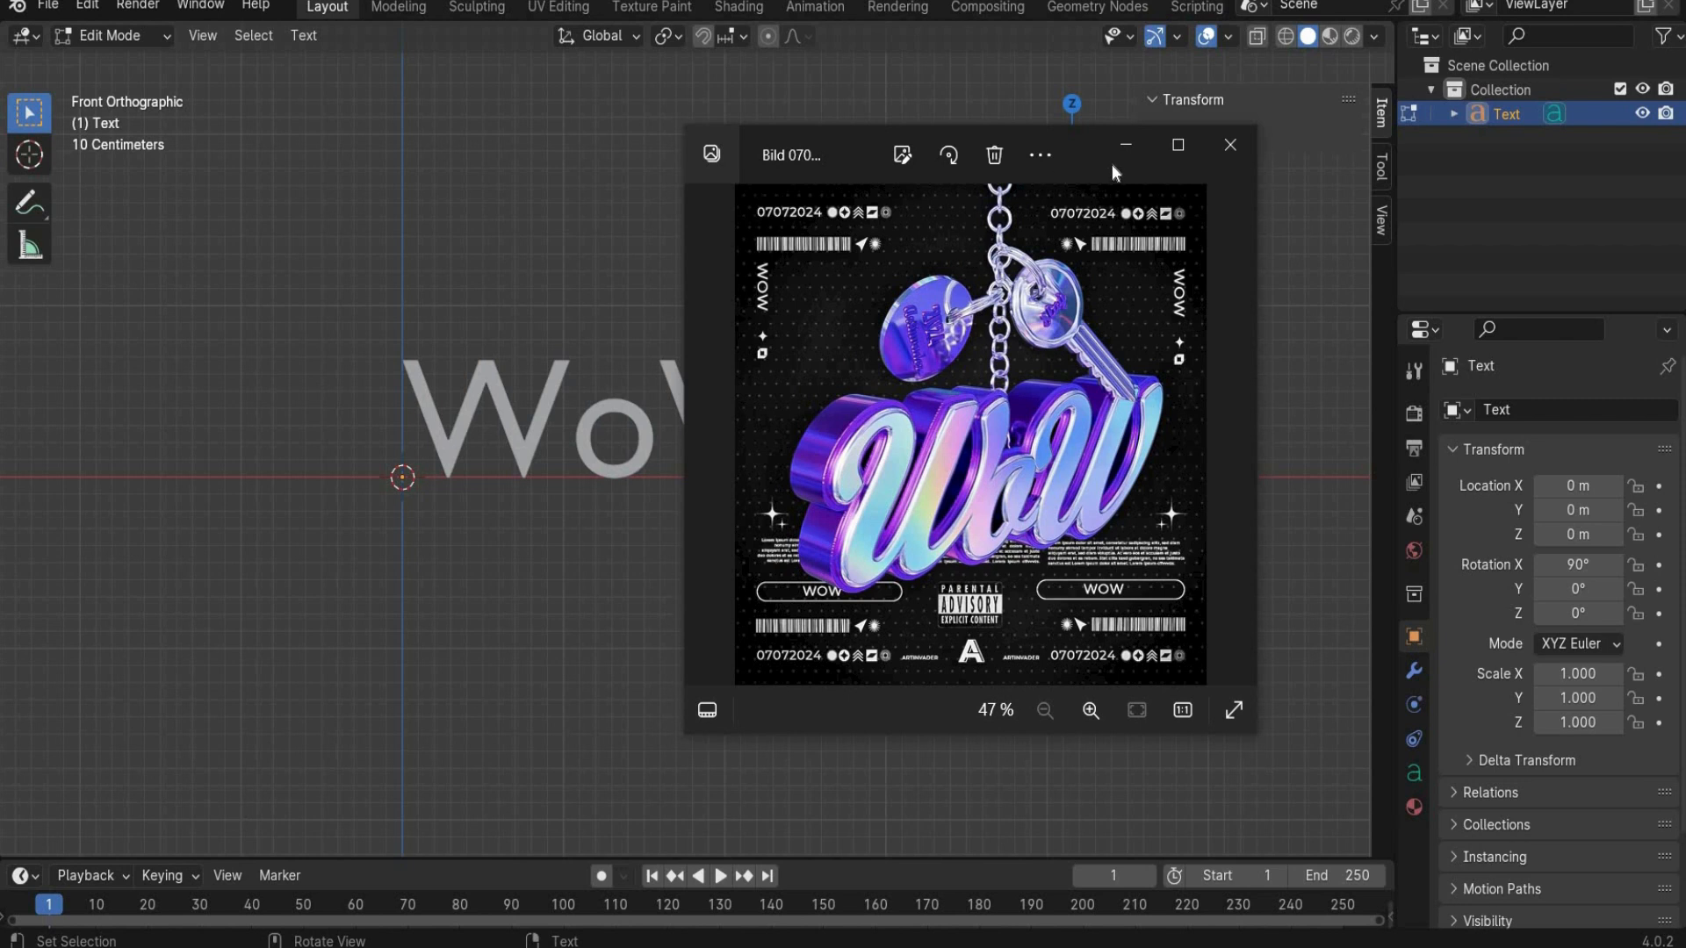
left_click(1125, 144)
left_click(144, 38)
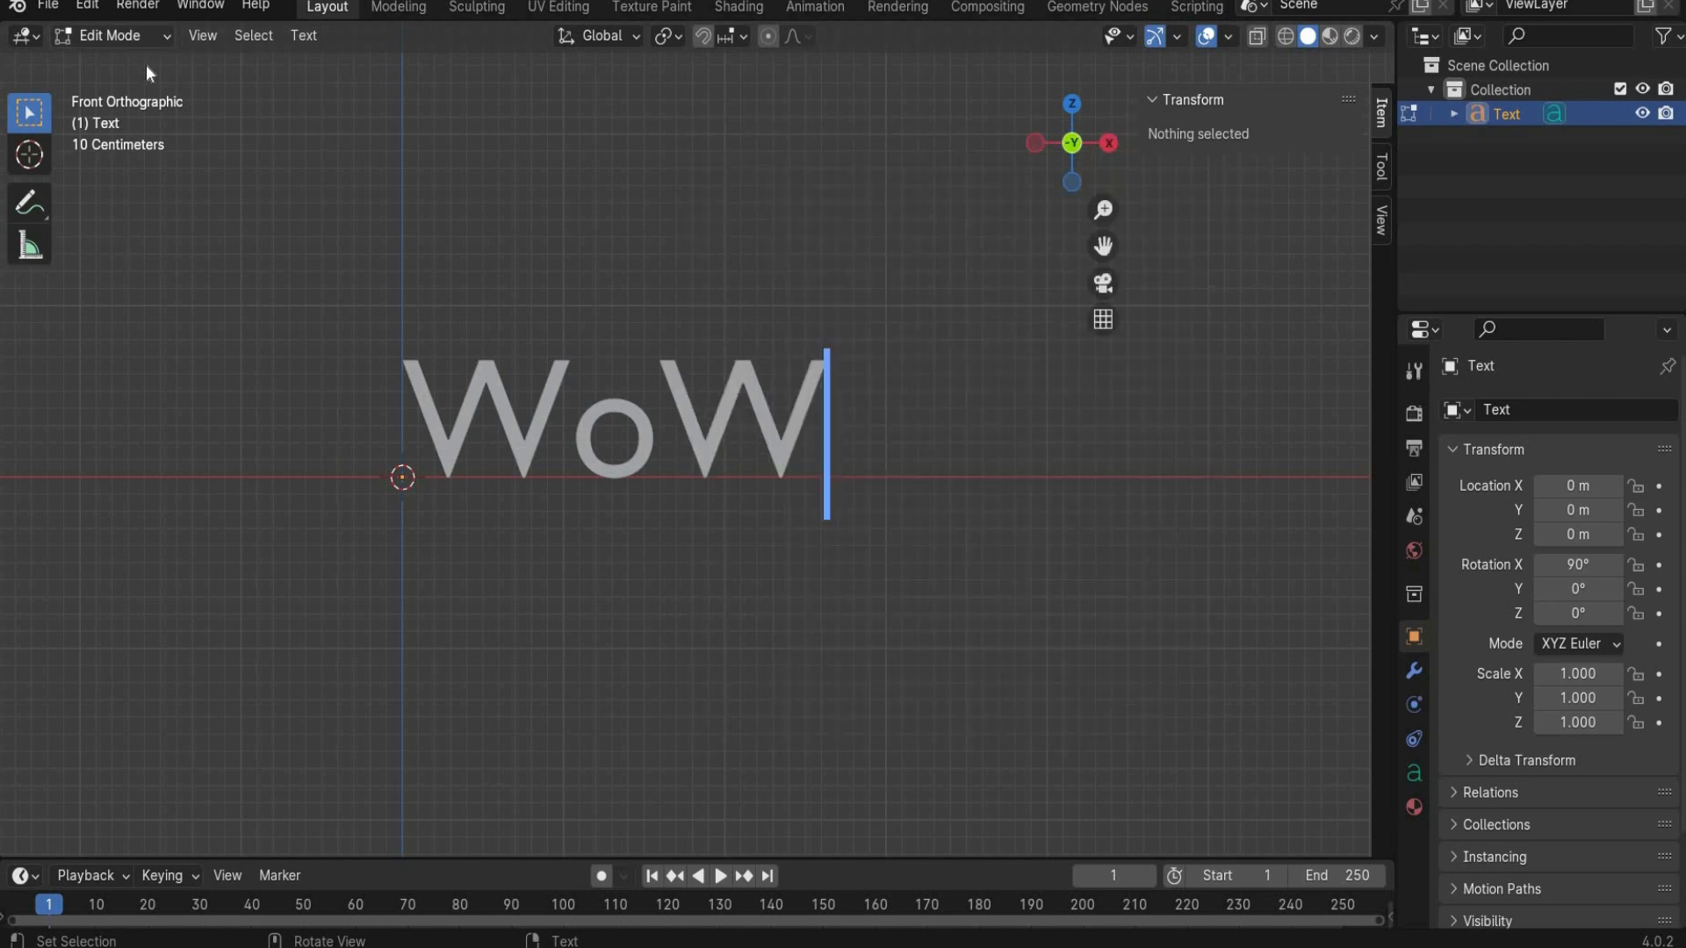
left_click(149, 65)
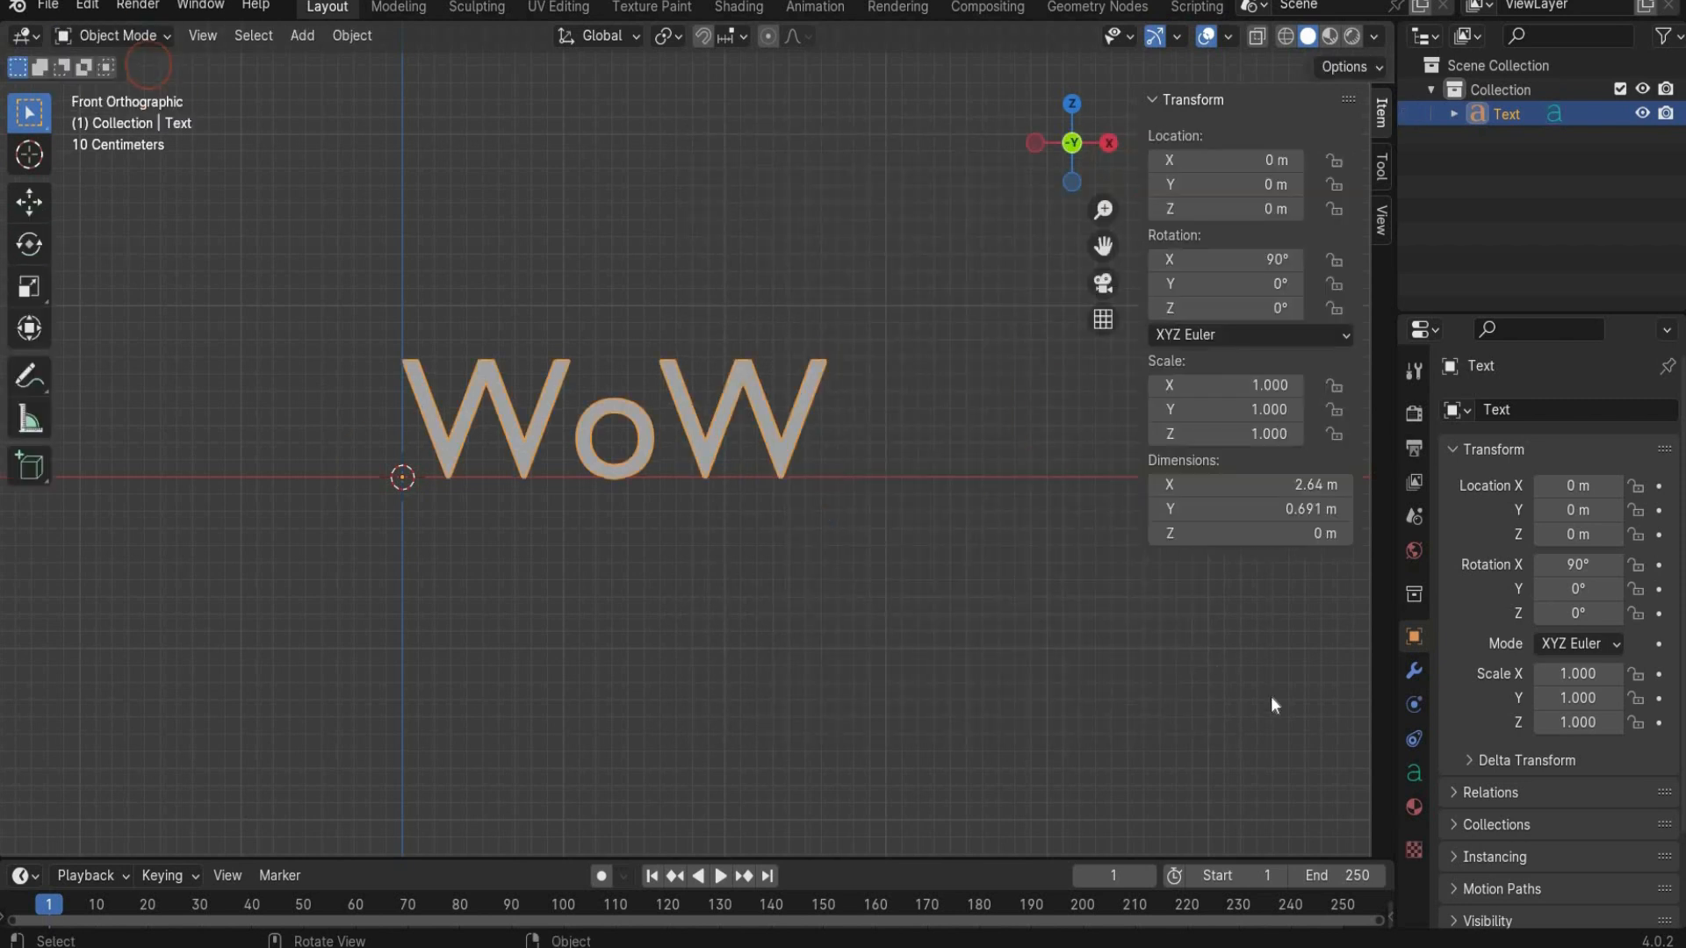
Step: Extrude the WoW text by 0.15 m in its geometry settings
left_click(1415, 780)
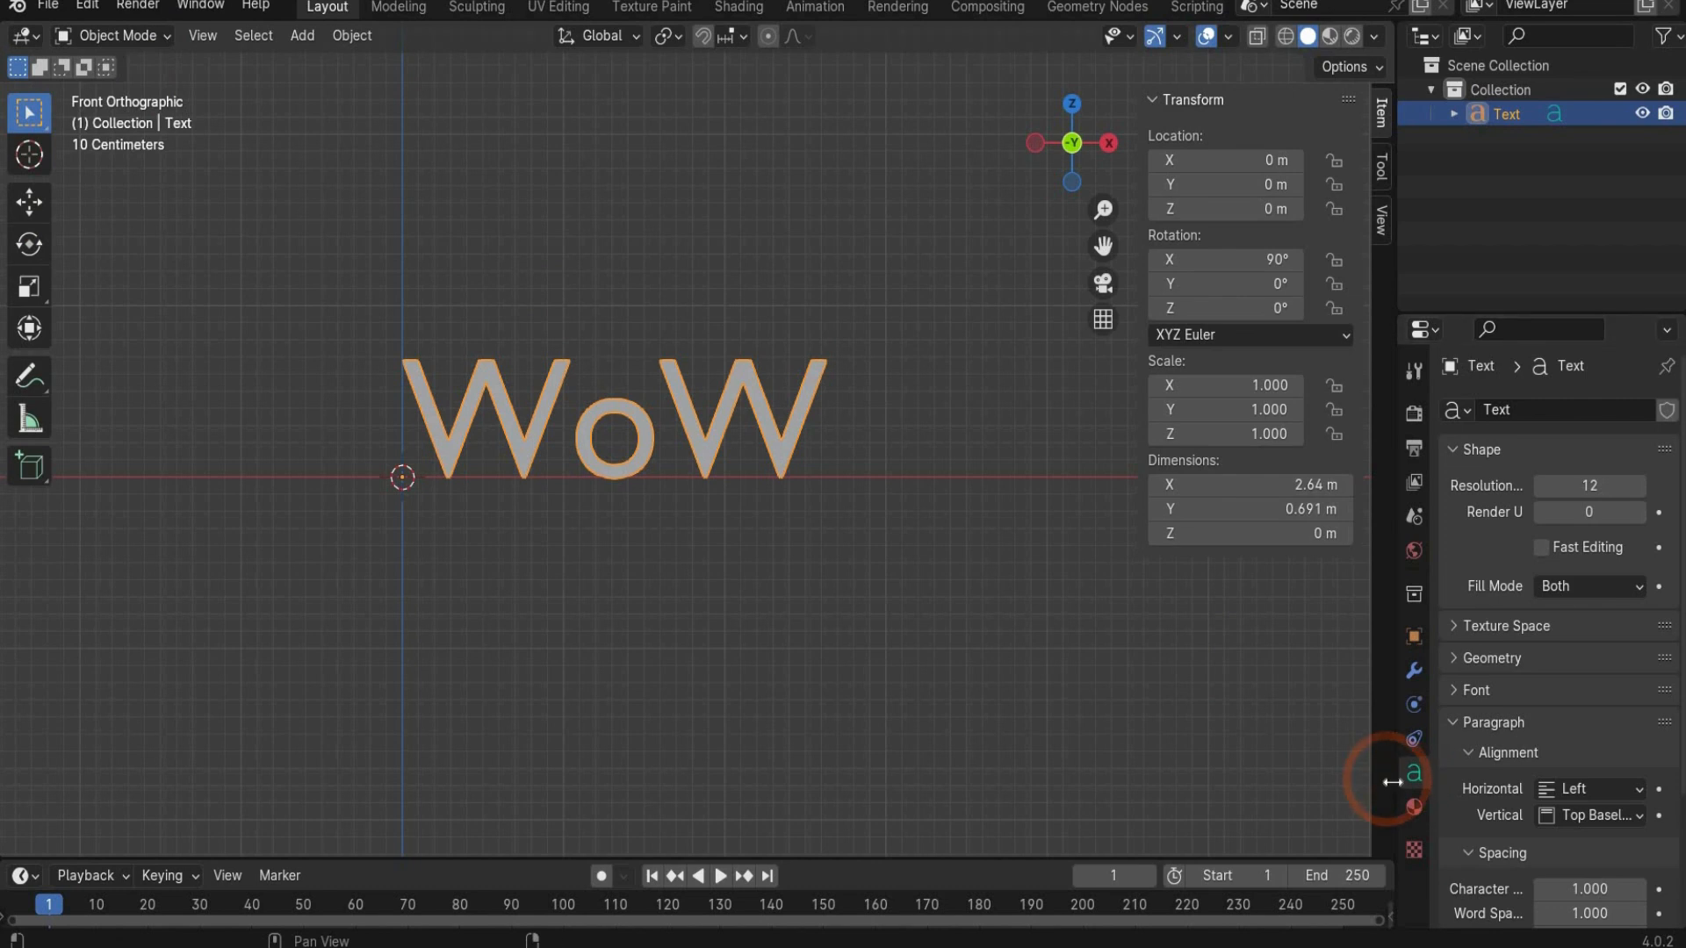
left_click_drag(1394, 780, 1161, 780)
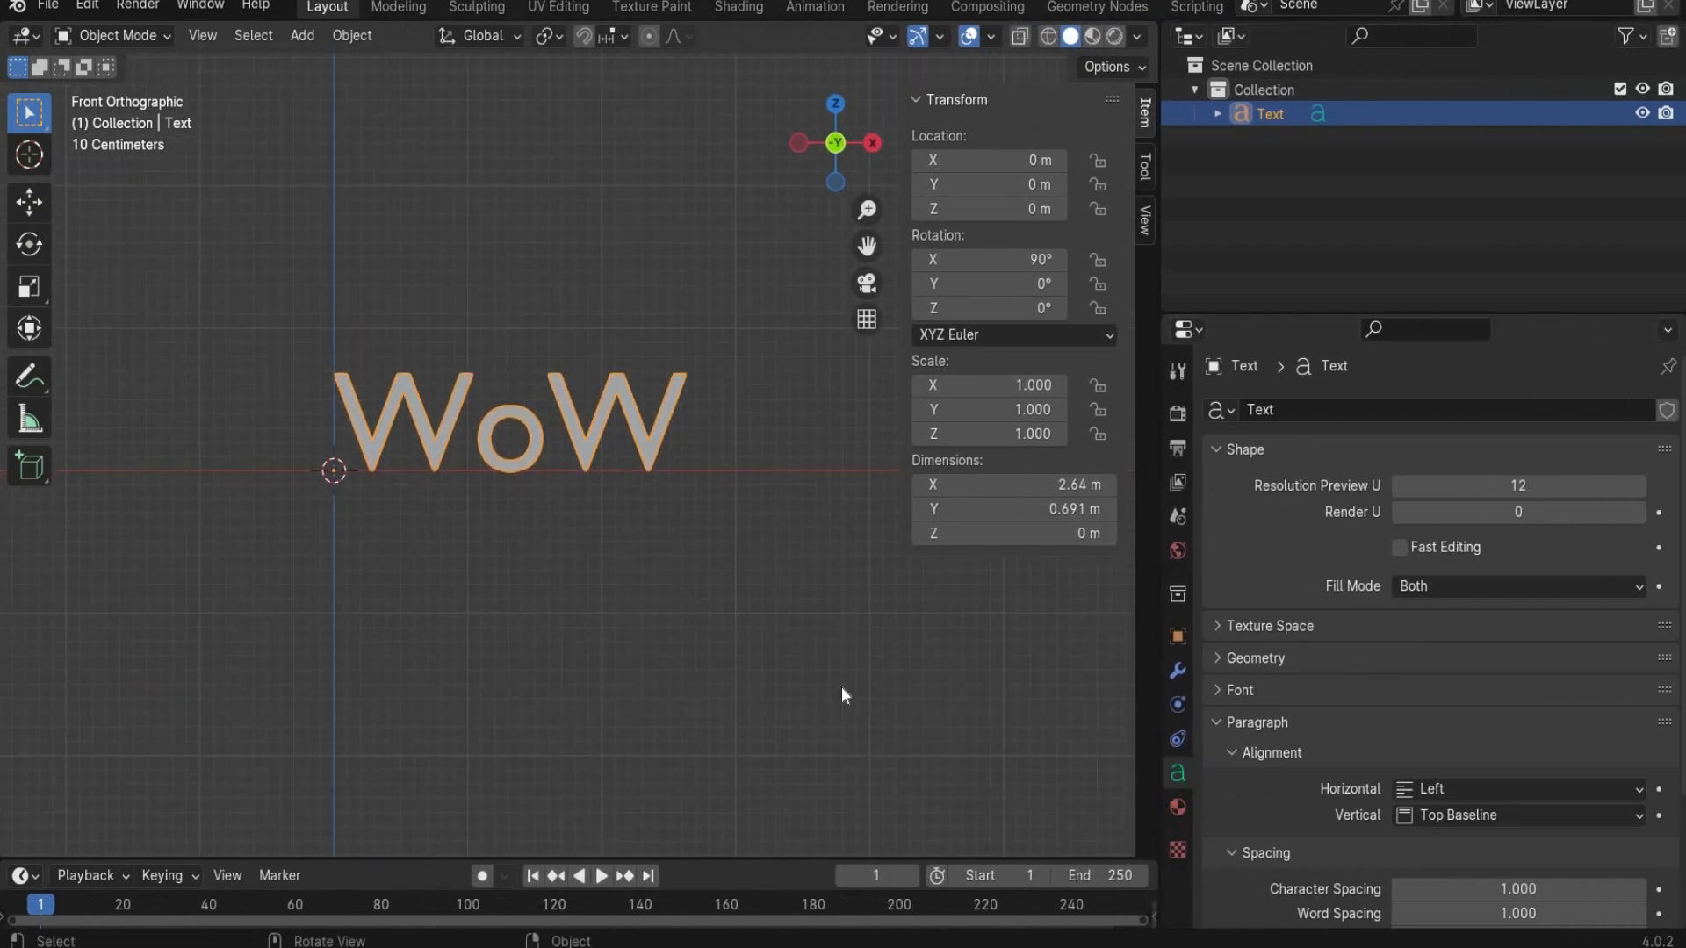
middle_click_drag(842, 696, 878, 667)
left_click(1257, 658)
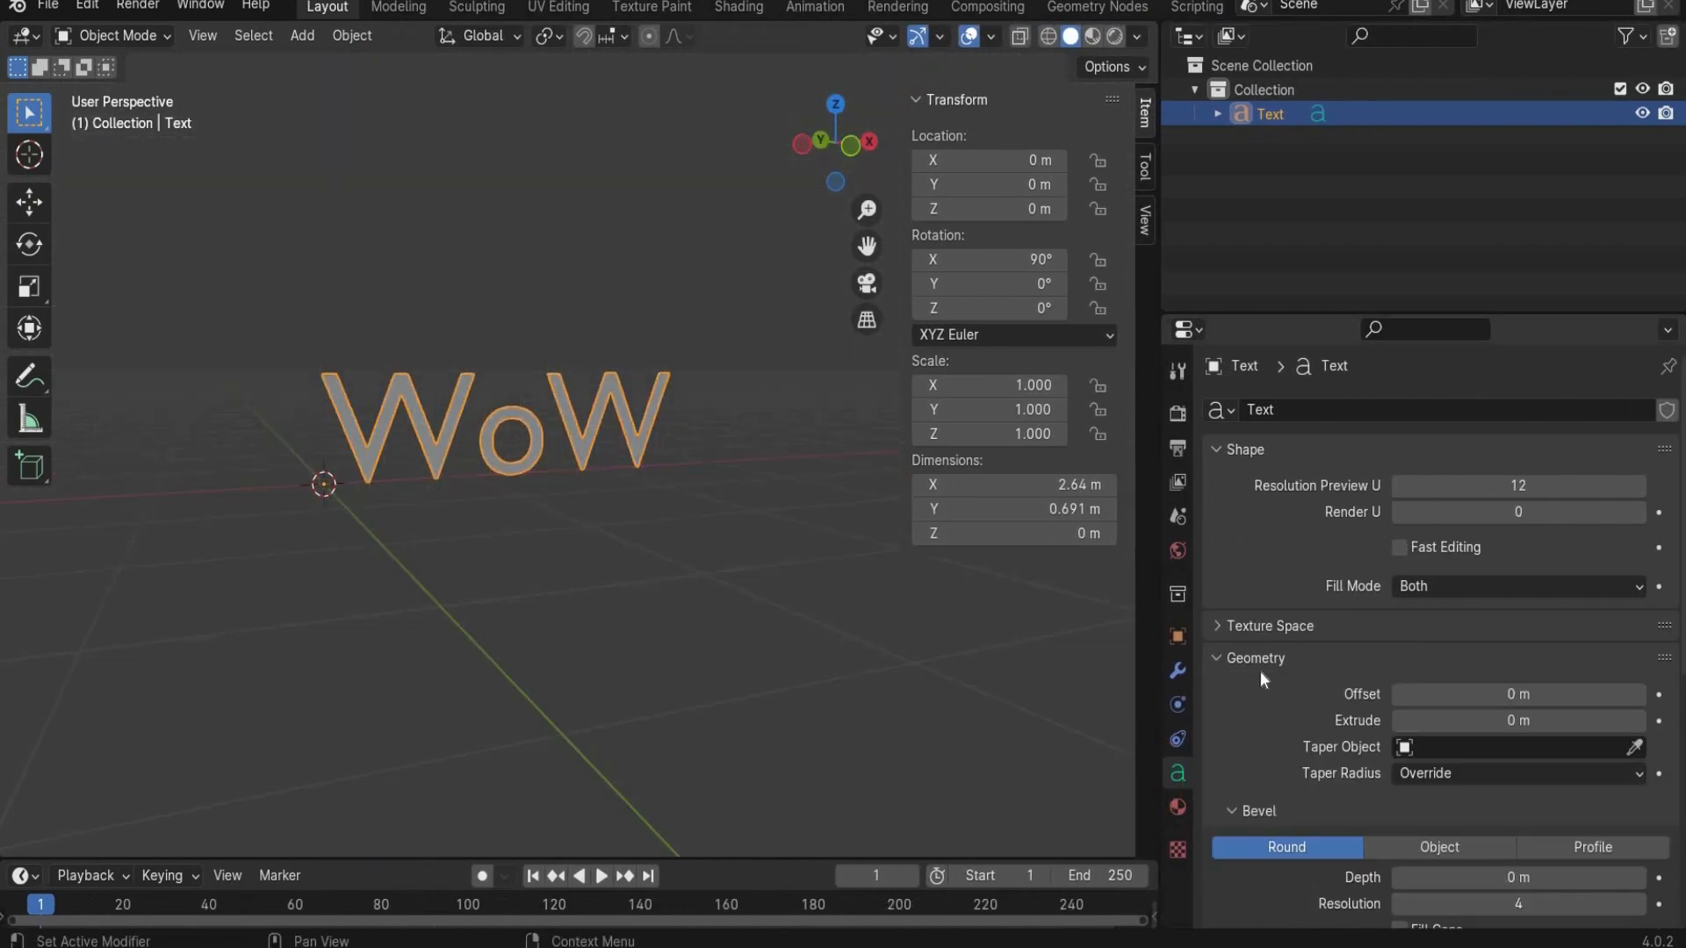
scroll(1264, 671, "down", 1)
left_click(1465, 671)
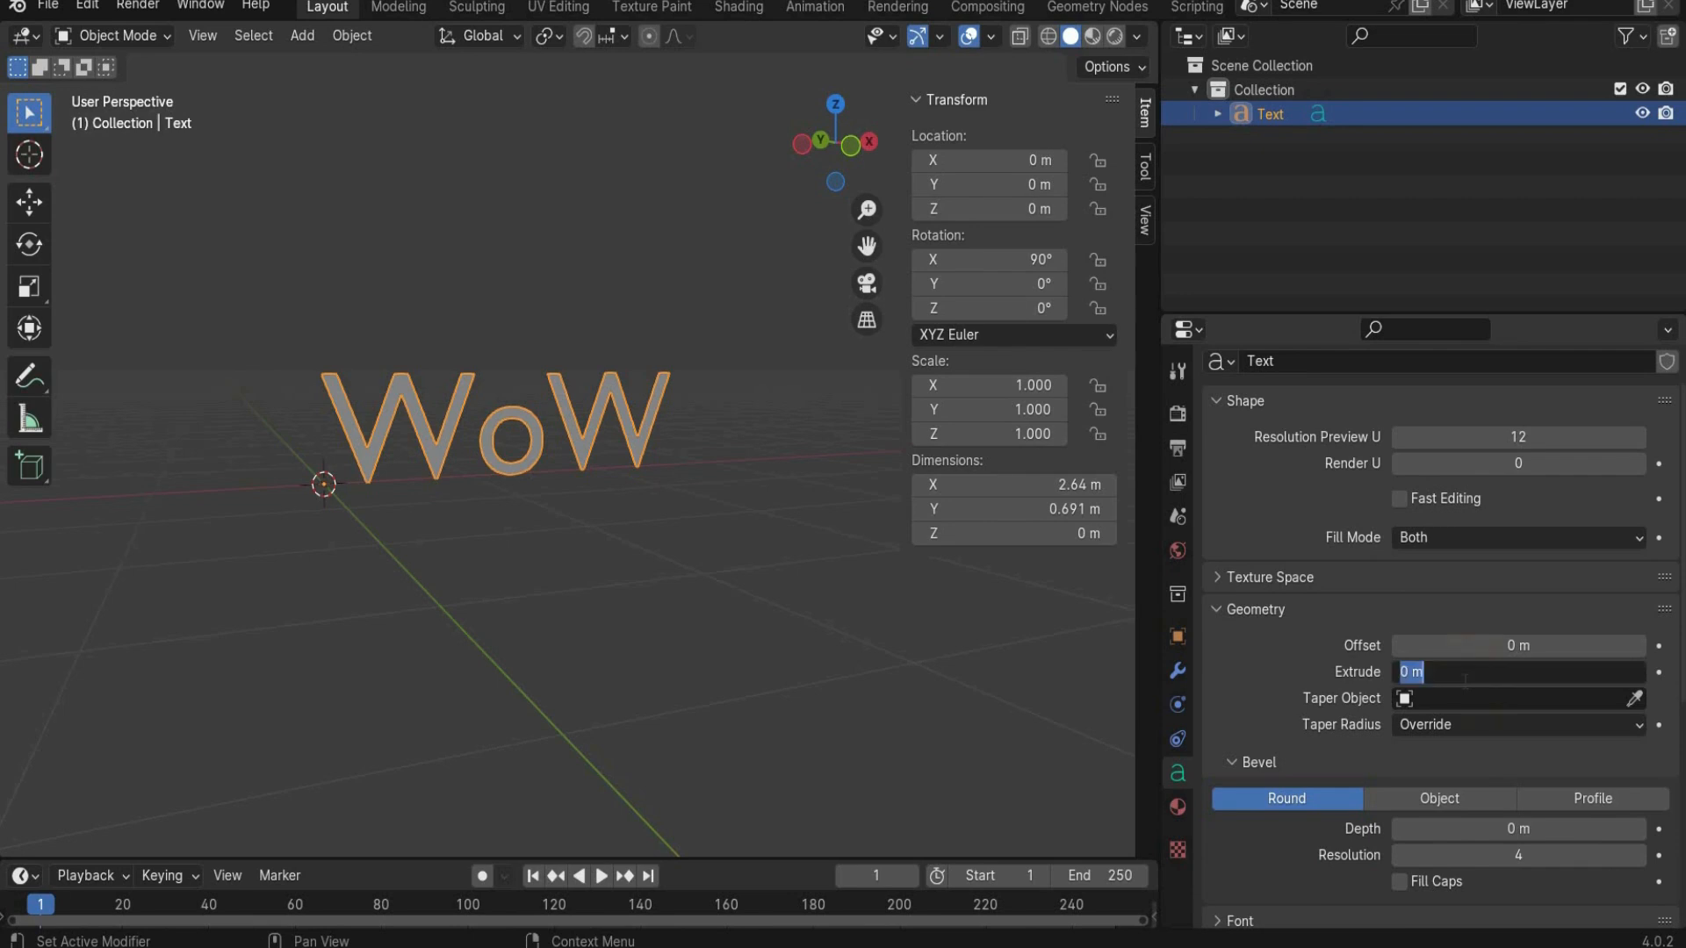
type("0.15")
key("Return")
Step: Give the text a round bevel with a depth of 0.02 m and a resolution of 32
left_click(1517, 828)
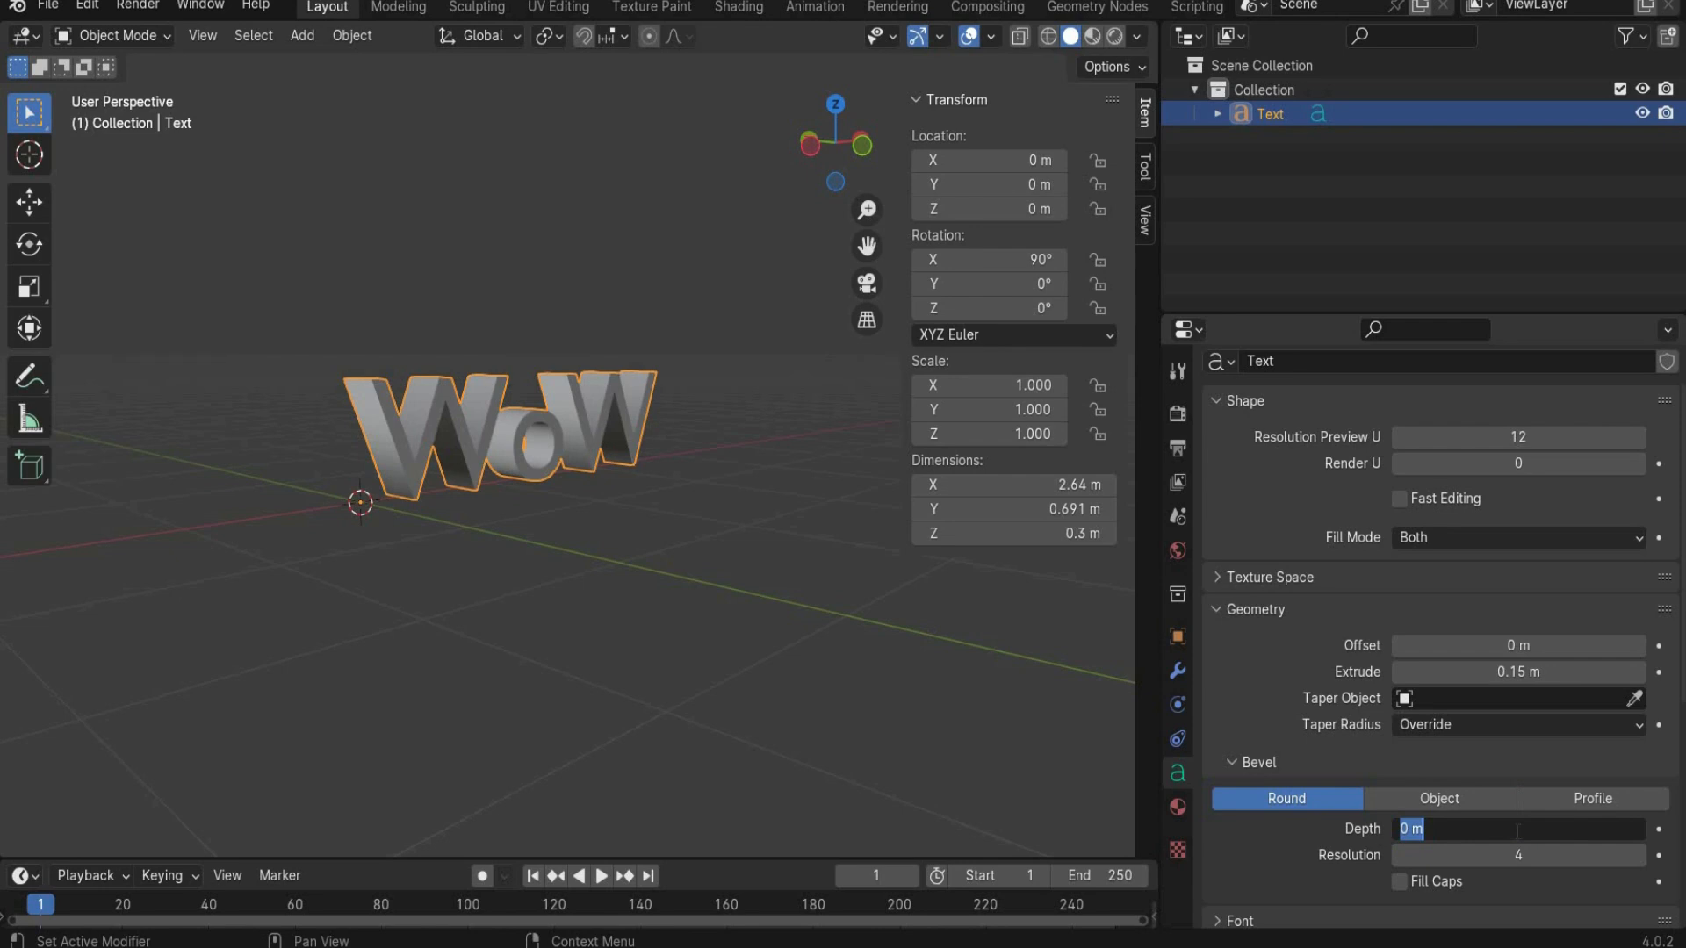
type("0.02")
key("Return")
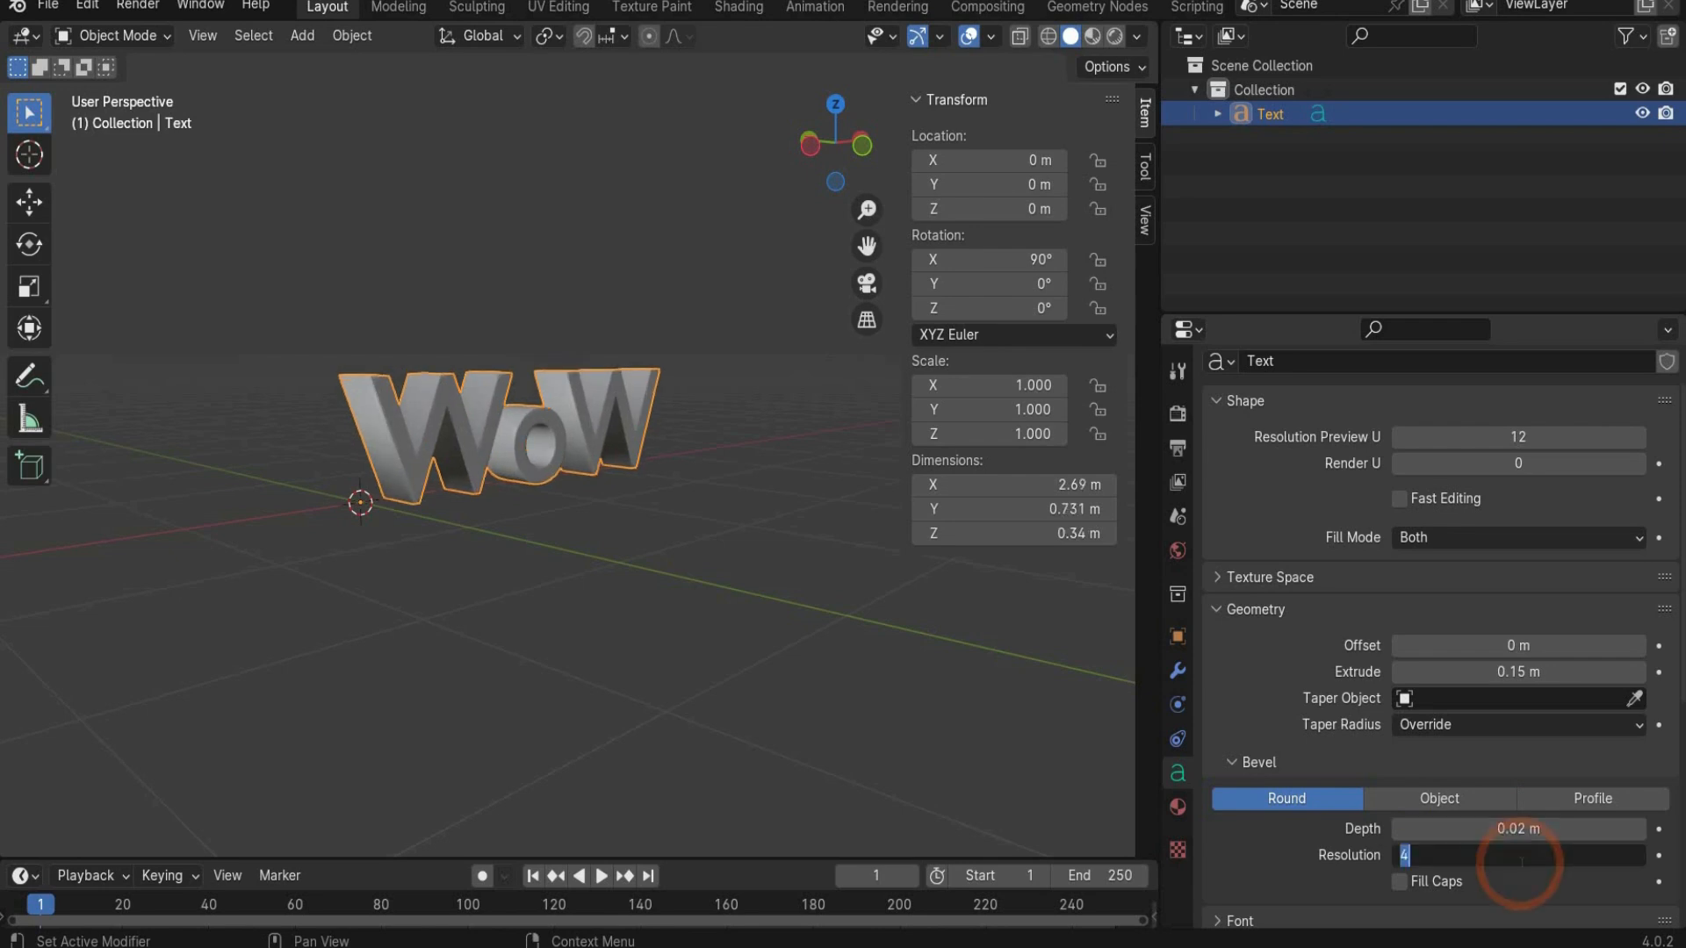
double_click(1409, 855)
type("32")
key("Return")
Step: Load Script MT Bold from the Windows Fonts folder as the text's regular font
scroll(1273, 702, "down", 6)
left_click_drag(834, 137, 797, 139)
left_click(1242, 624)
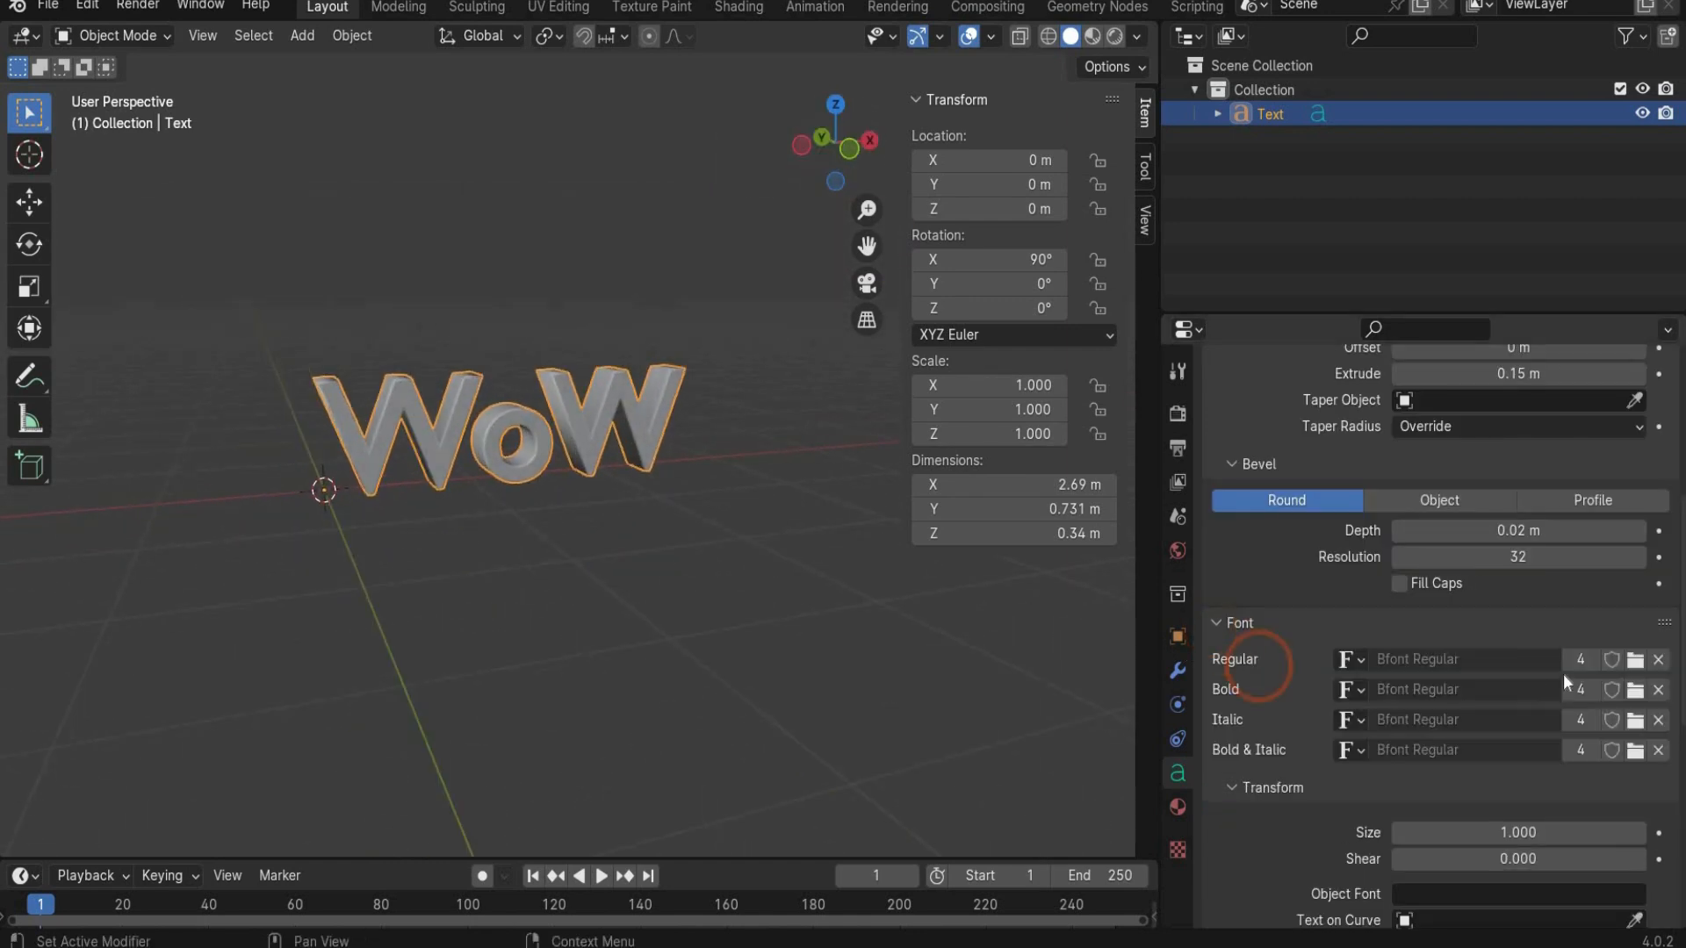
left_click(1634, 660)
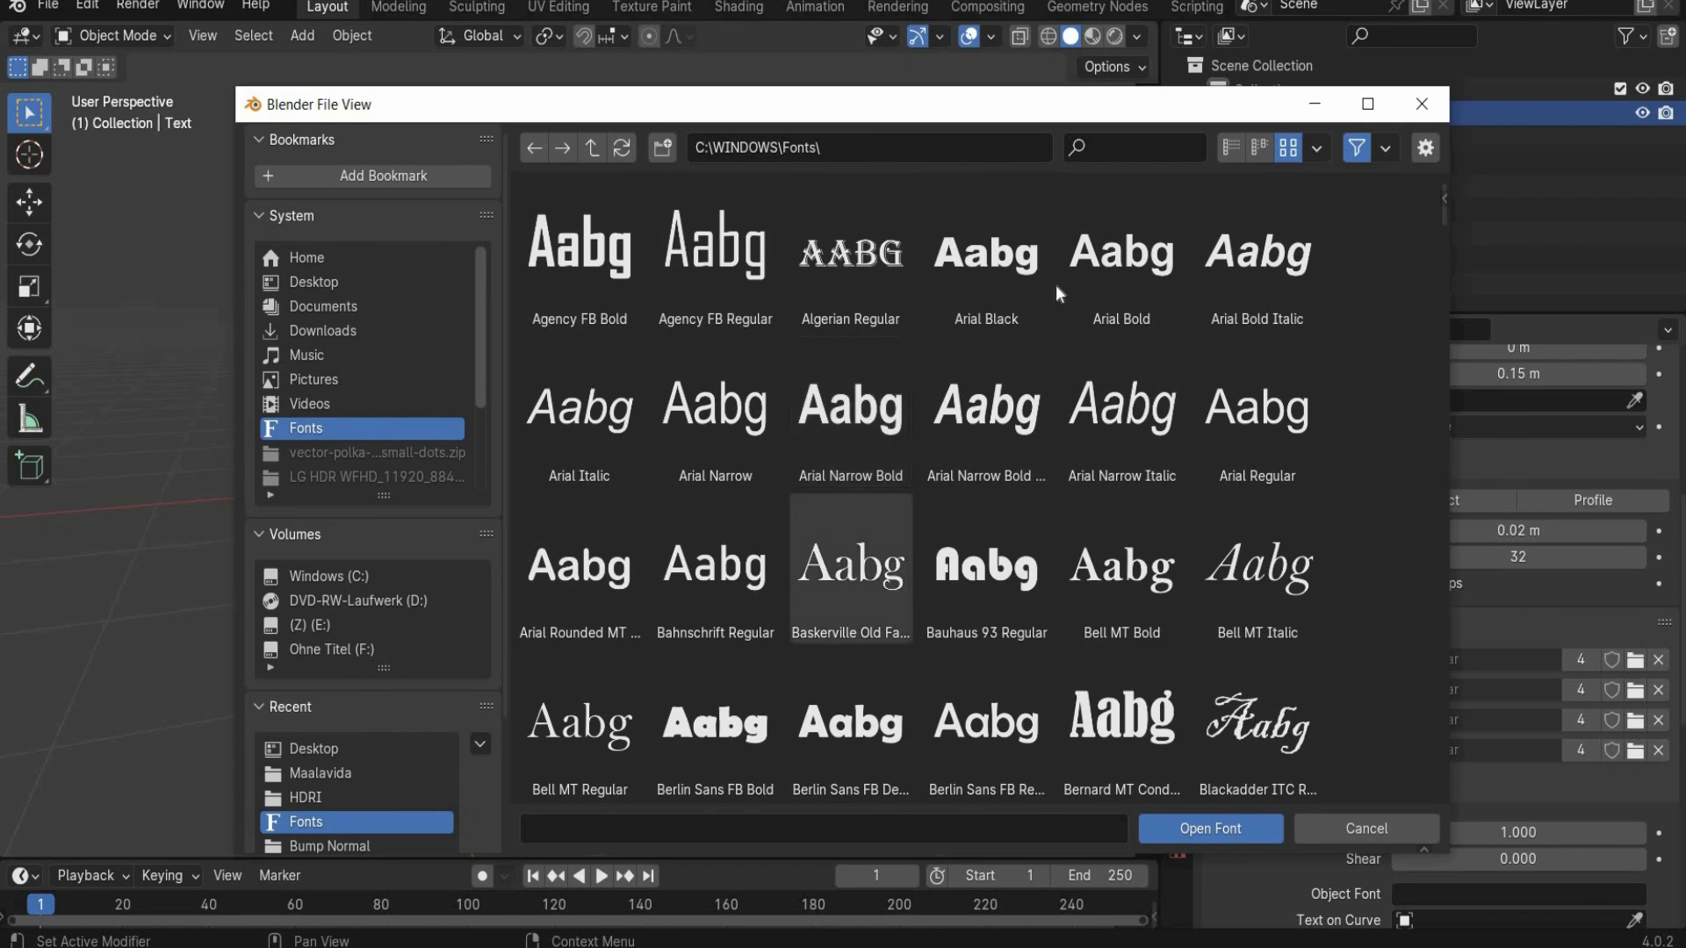
scroll(942, 590, "down", 6)
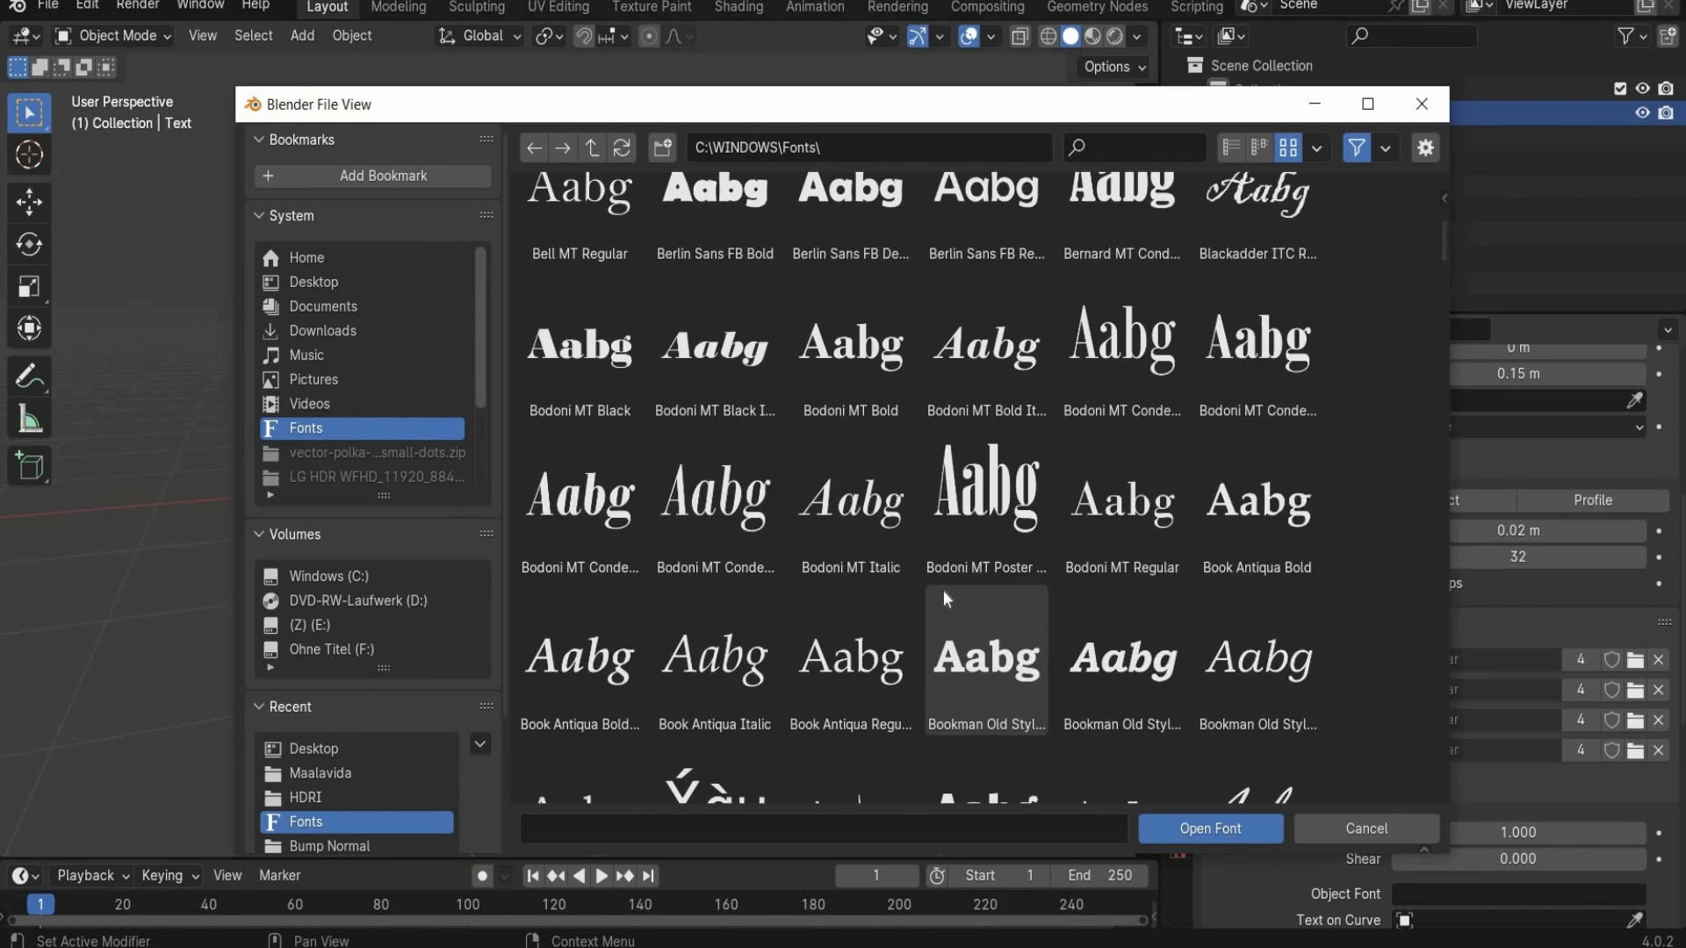
scroll(940, 611, "down", 20)
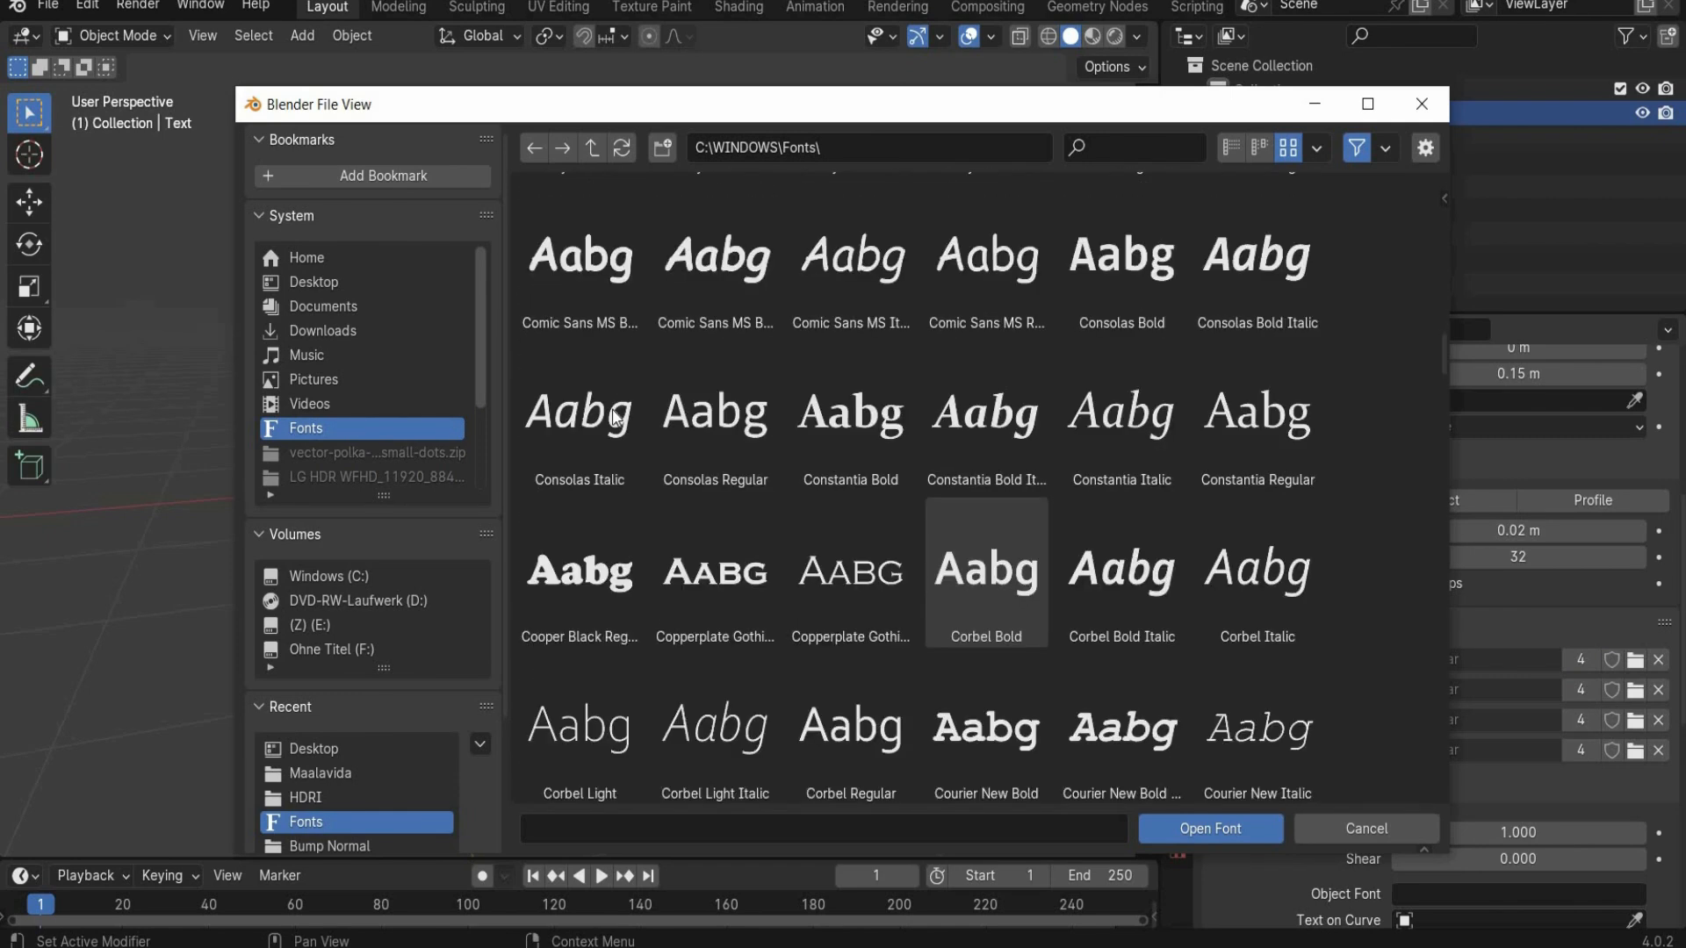
scroll(580, 457, "down", 20)
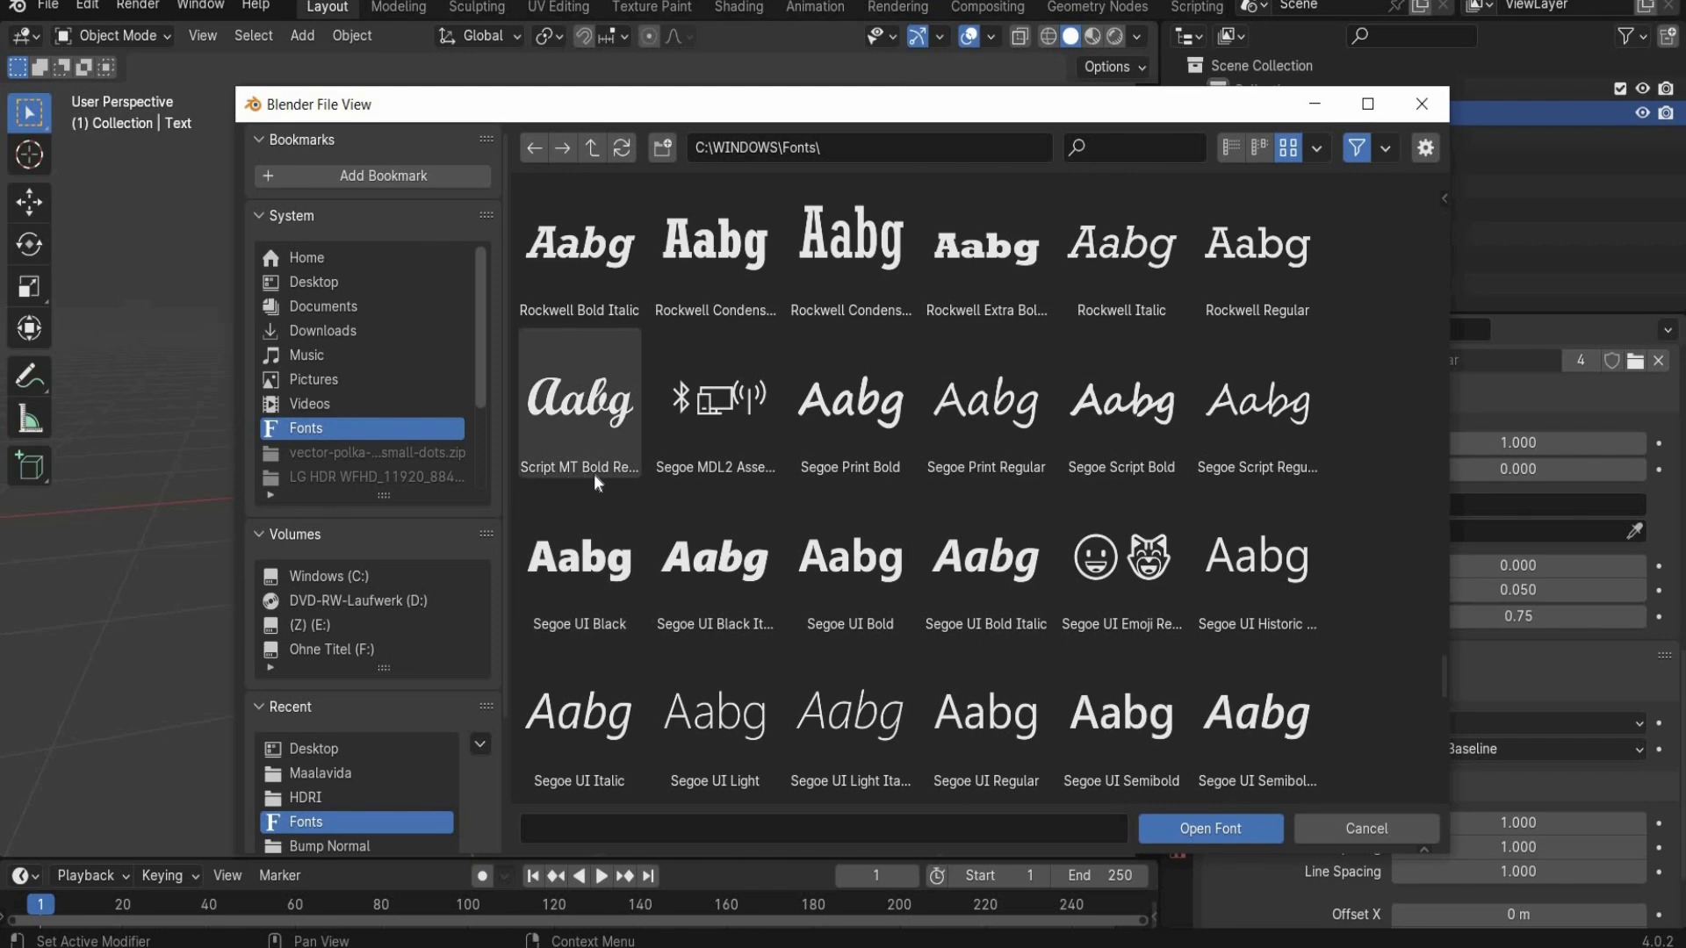
double_click(597, 440)
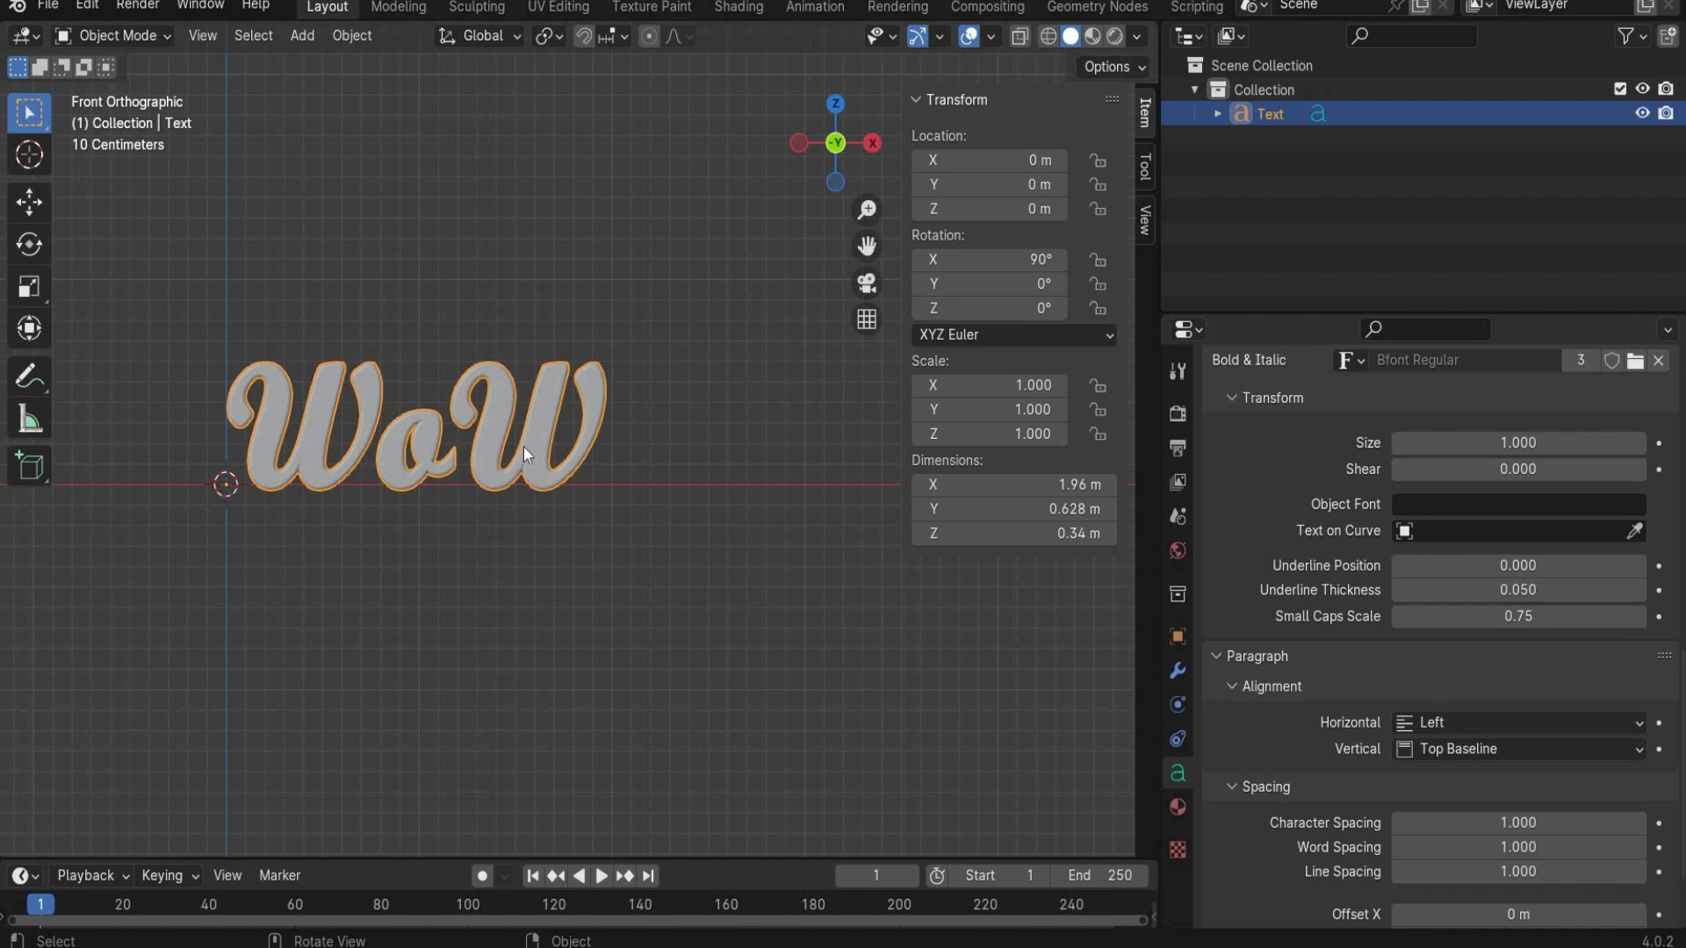
Step: Tighten the text's character spacing to 0.8
left_click(1490, 823)
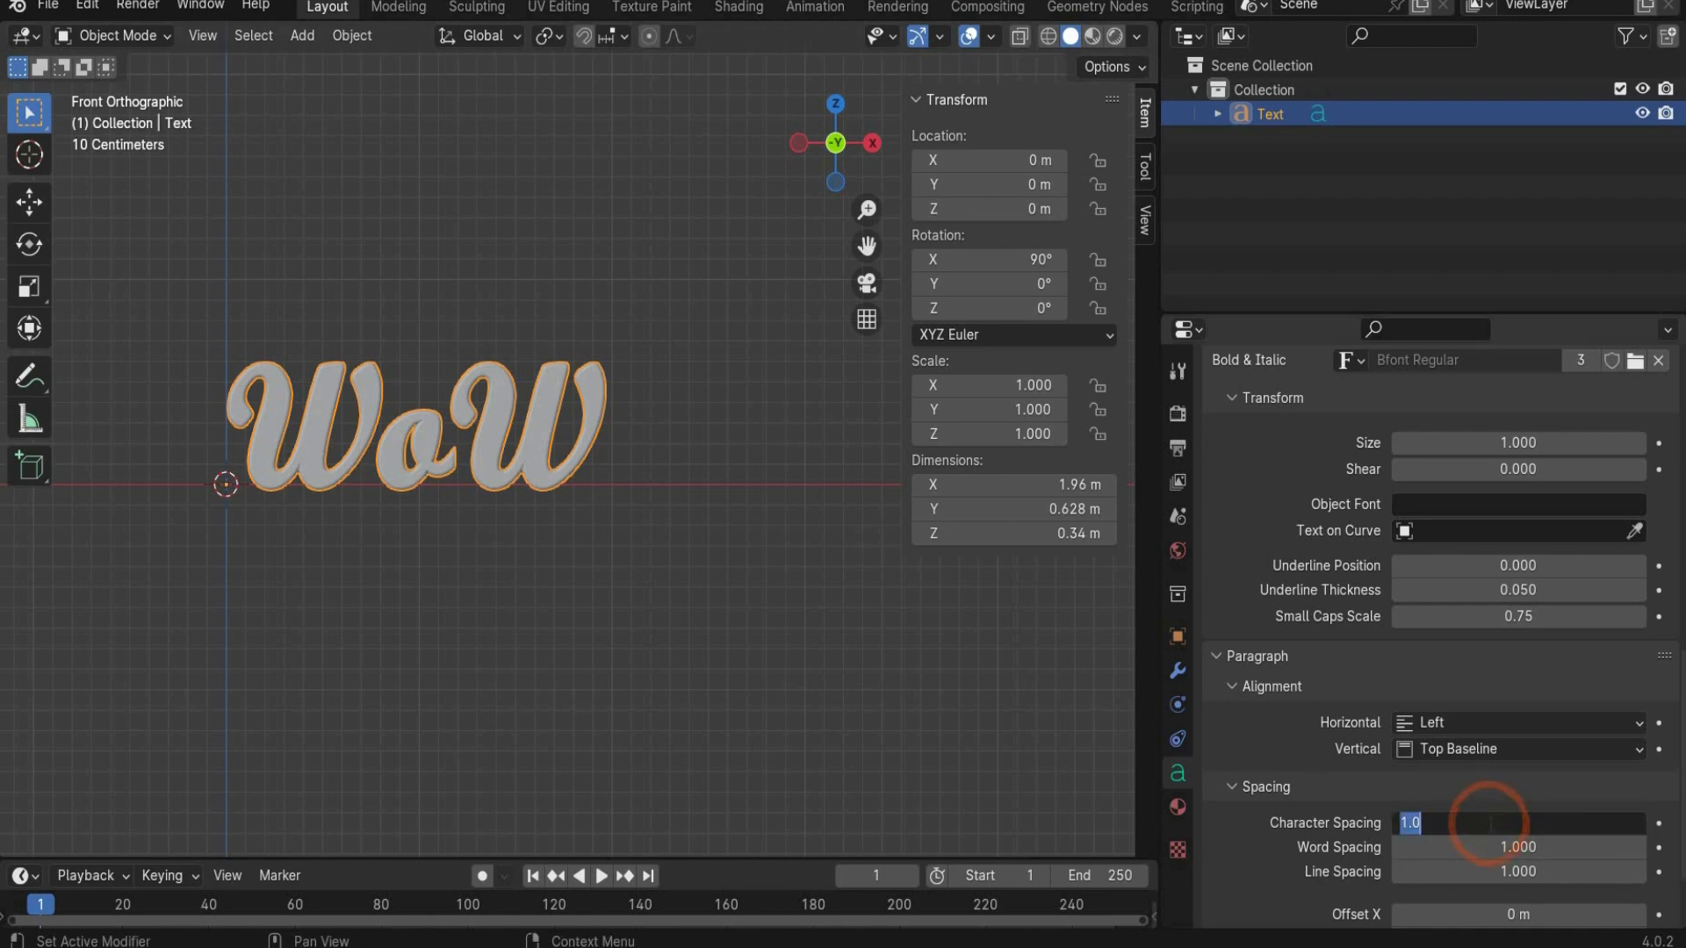
type("0.")
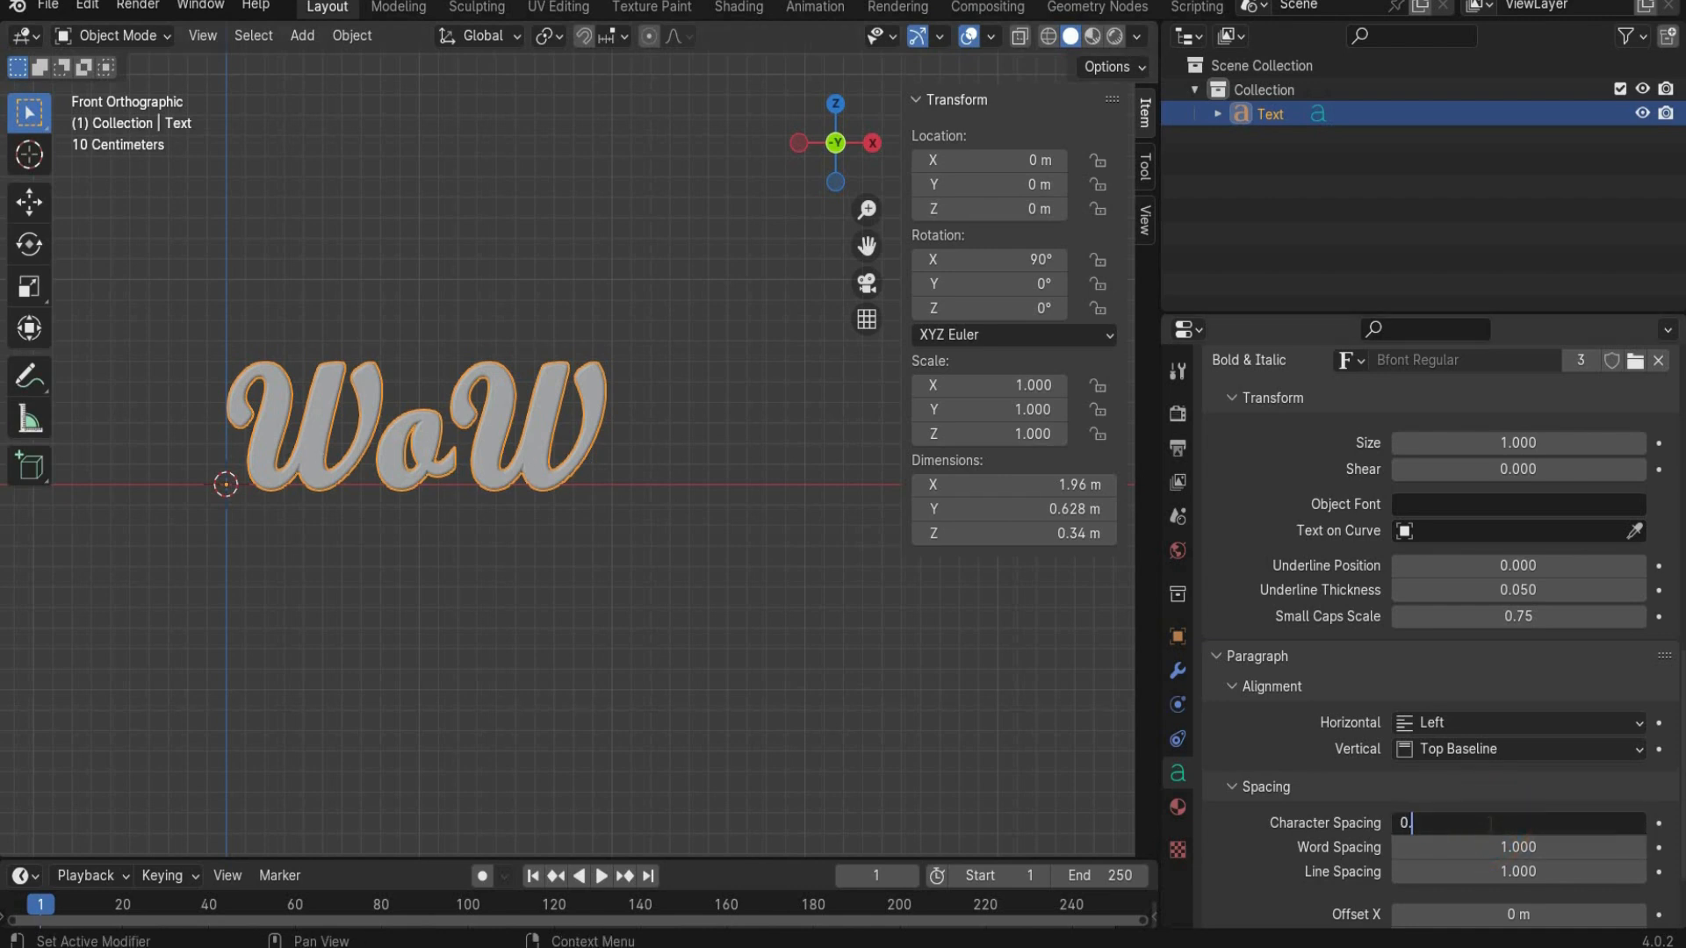
type("08")
key("Return")
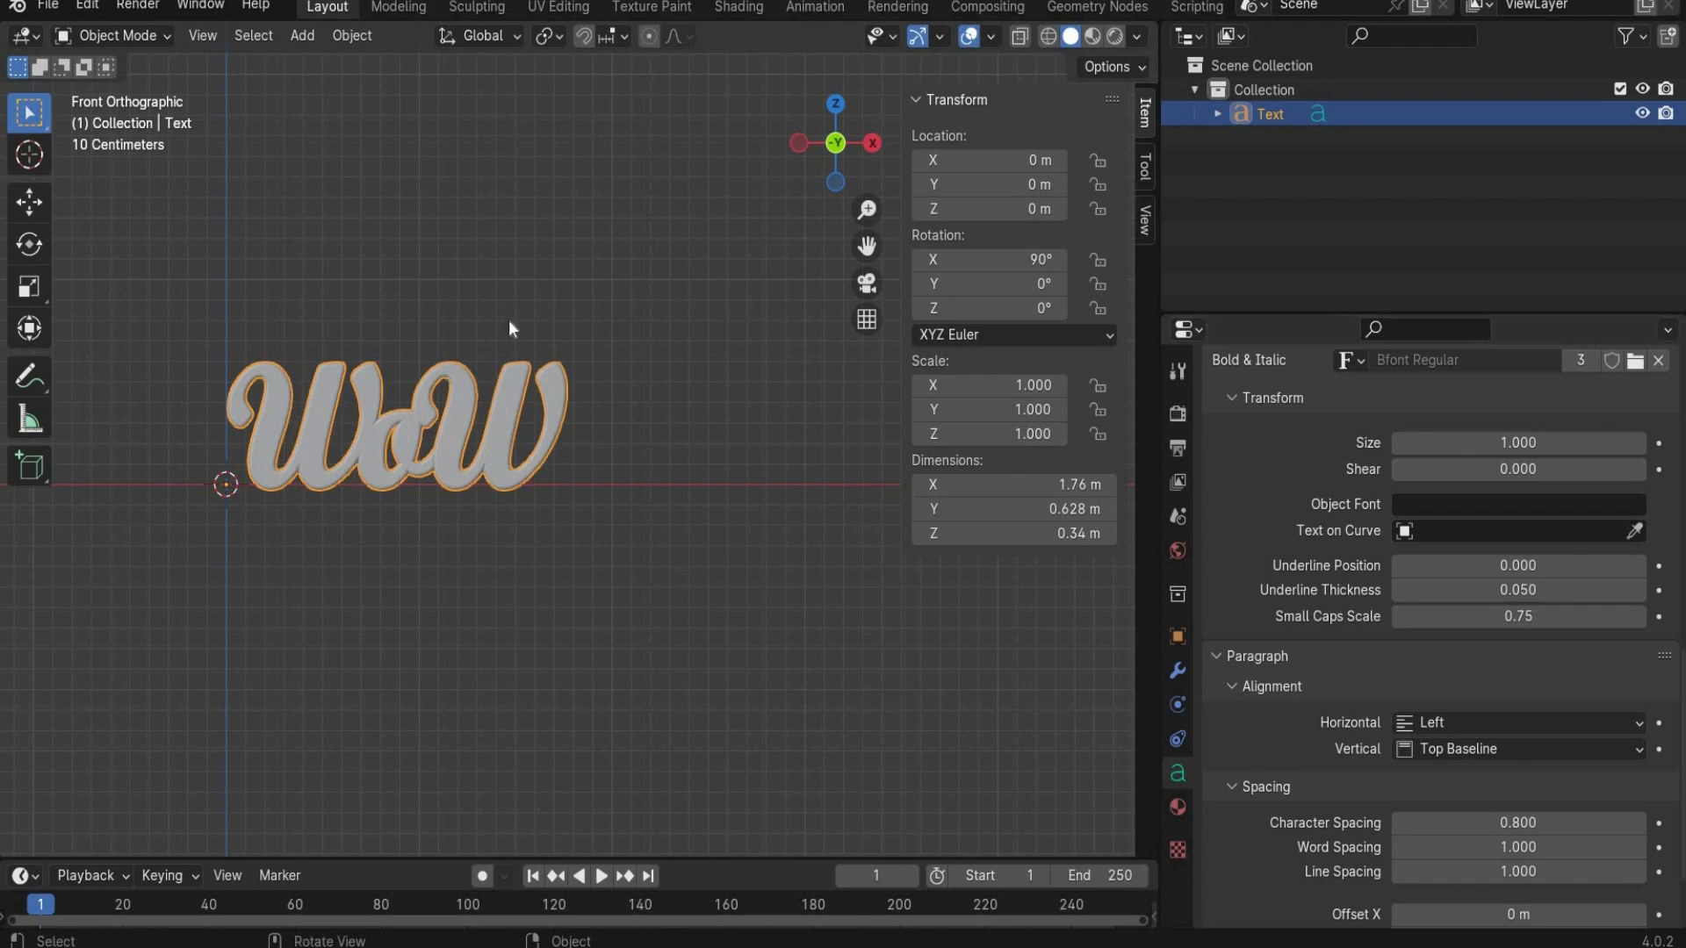
Step: Rename the text object as "Text Inside"
left_click_drag(867, 245, 932, 263)
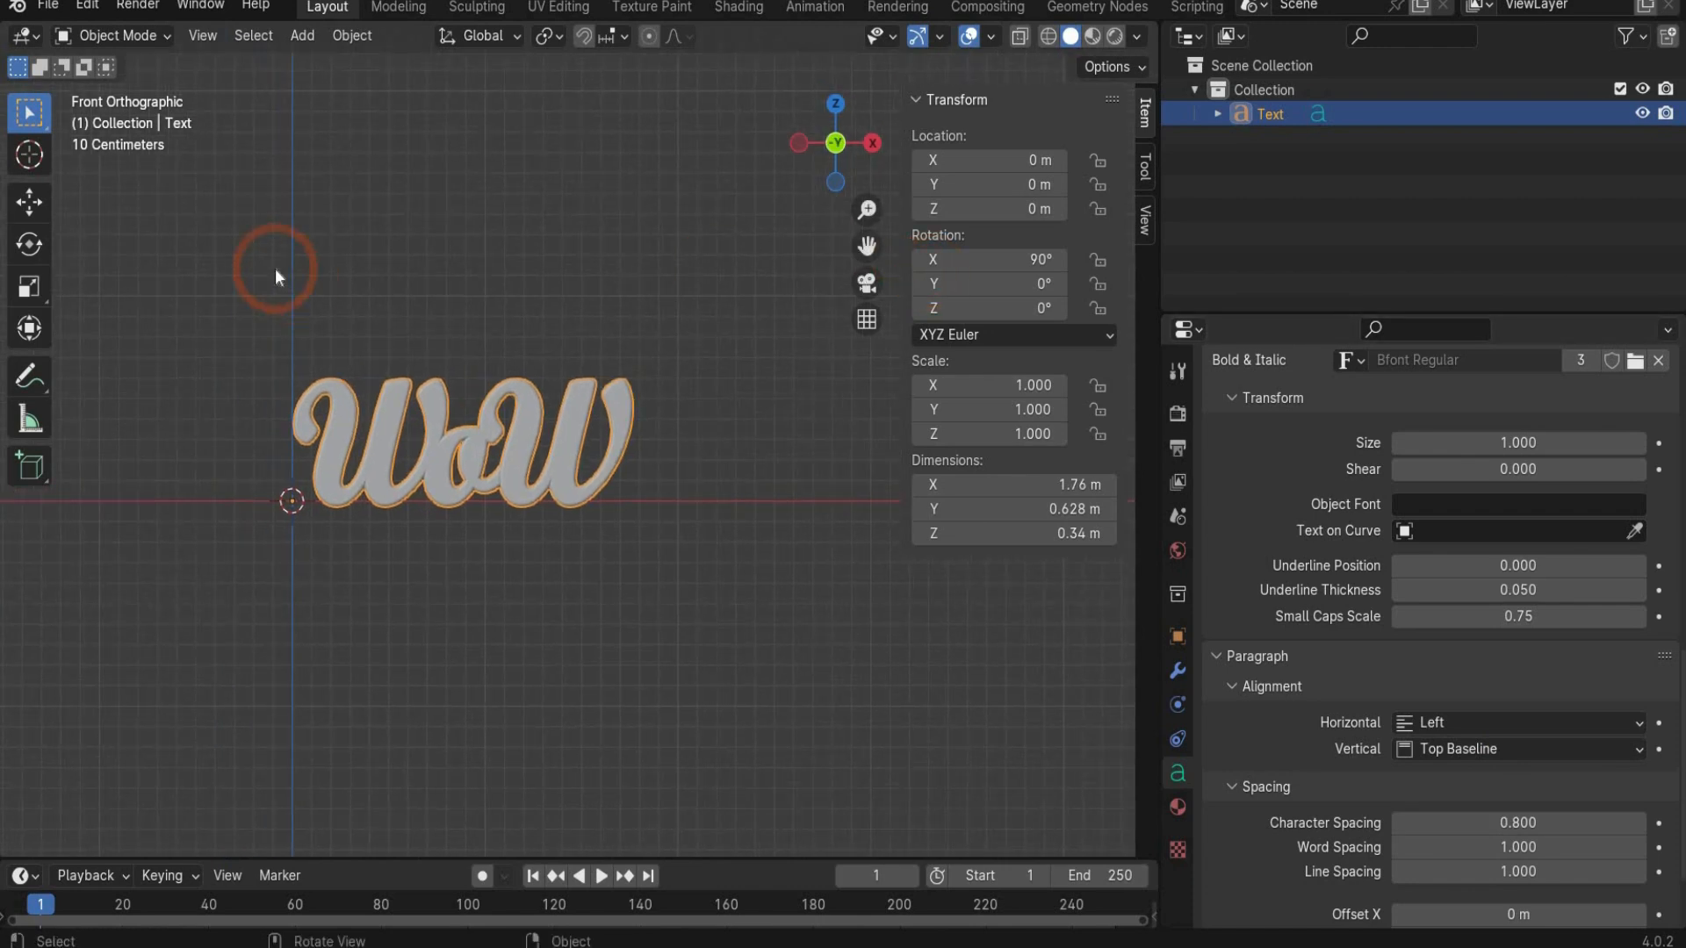
double_click(1269, 113)
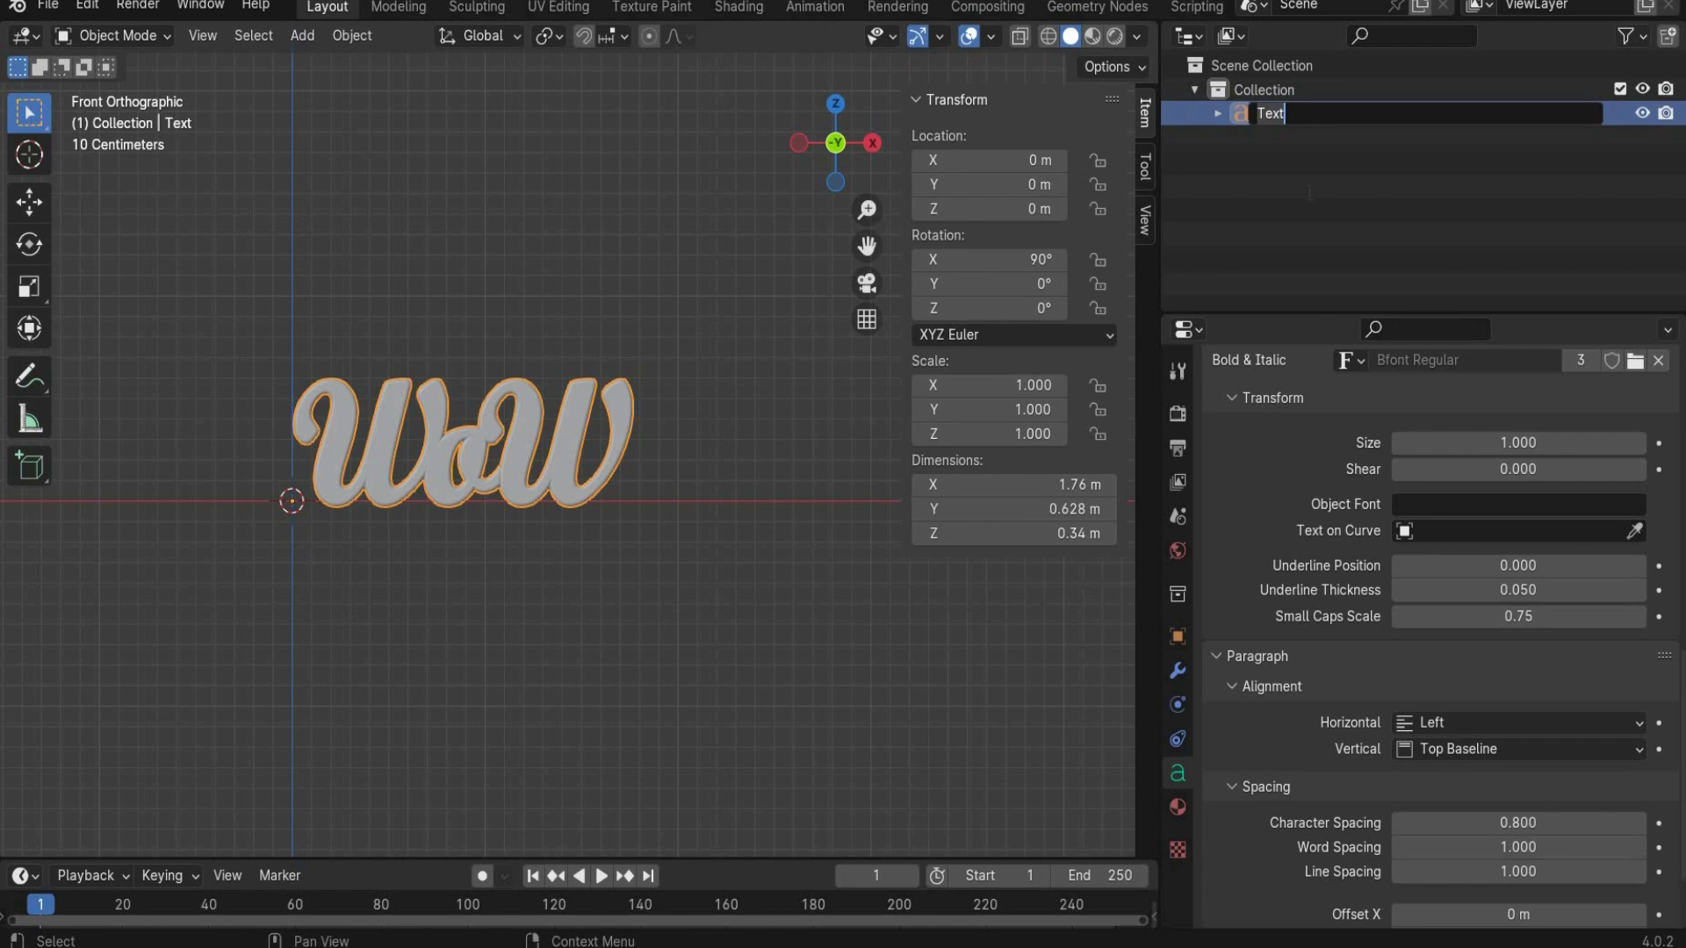
type("Text Inside")
key("Return")
Step: Duplicate Text Inside in place by copying and pasting it, and rename the copy "Text Outside"
key("ctrl+c")
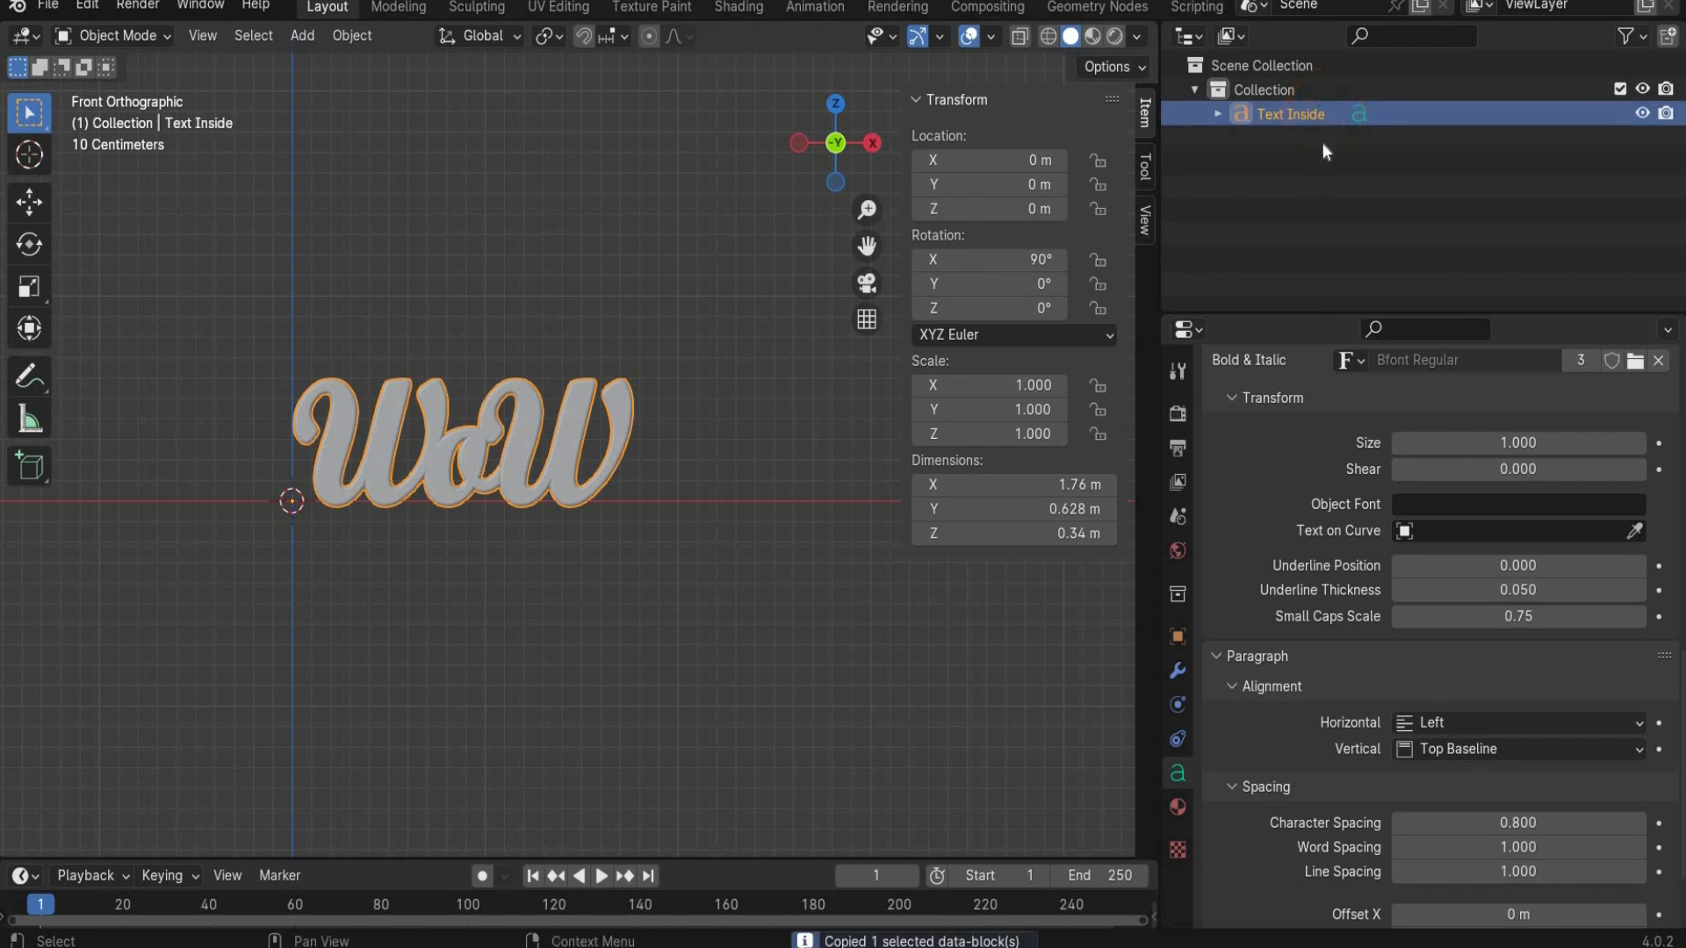
key("ctrl+v")
double_click(1304, 138)
left_click(1287, 138)
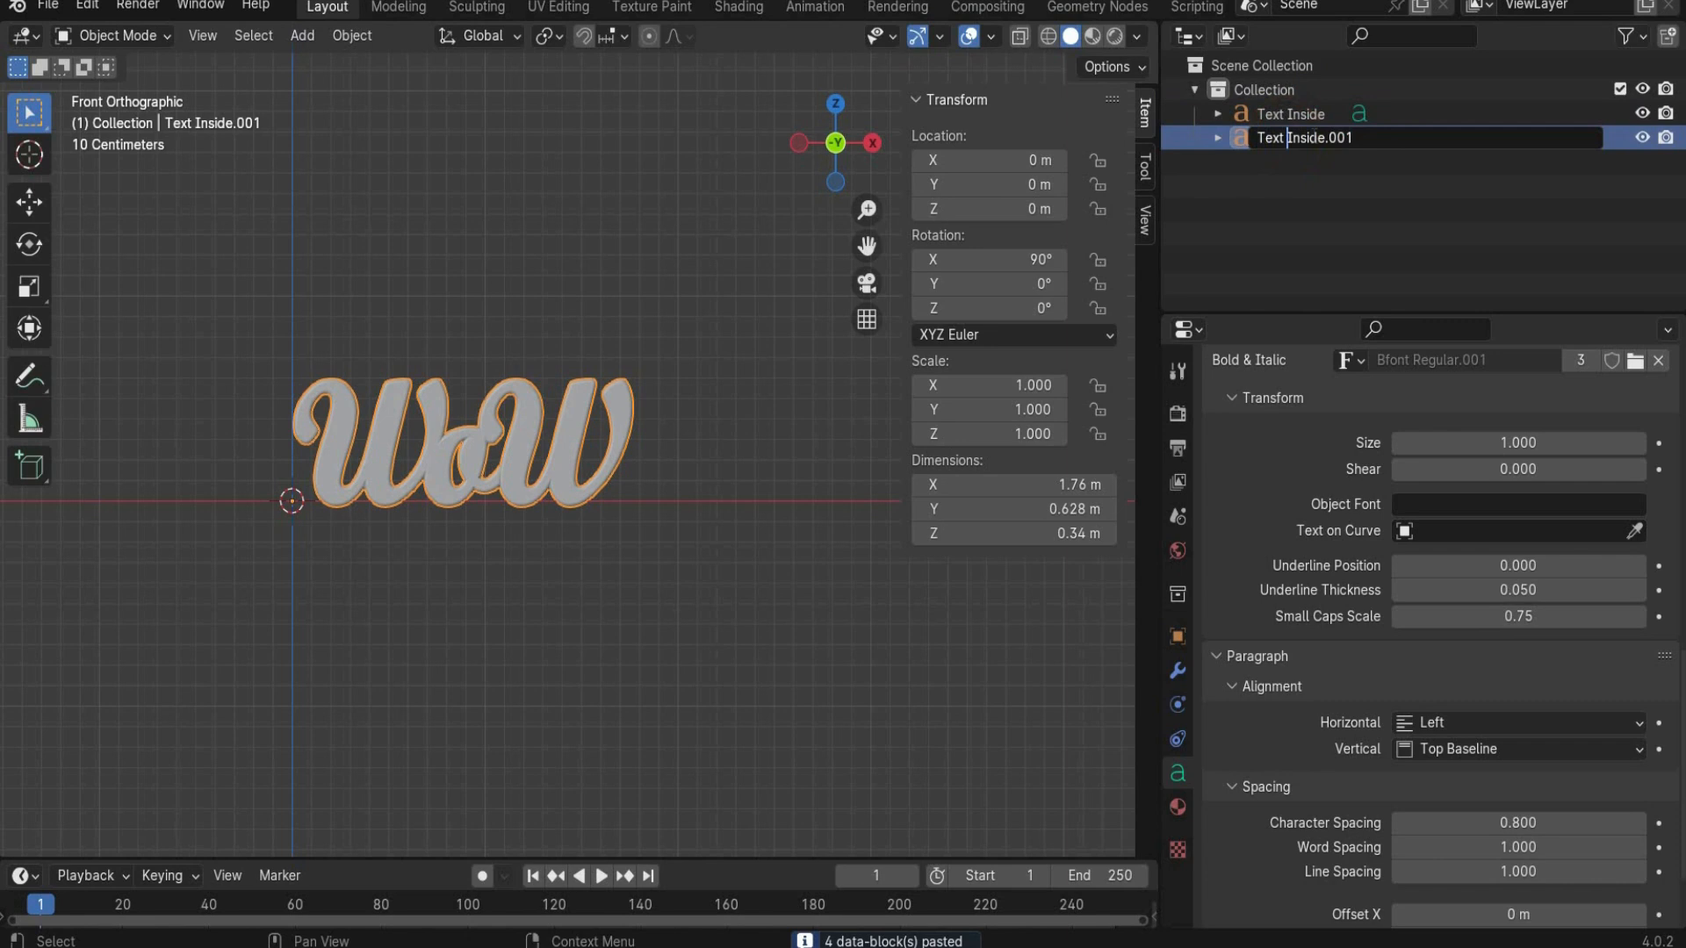
left_click(1391, 137)
key("BackSpace")
key("BackSpace")
key("BackSpace")
key("BackSpace")
key("BackSpace")
key("BackSpace")
key("BackSpace")
key("BackSpace")
key("BackSpace")
key("BackSpace")
type("Out")
key("Return")
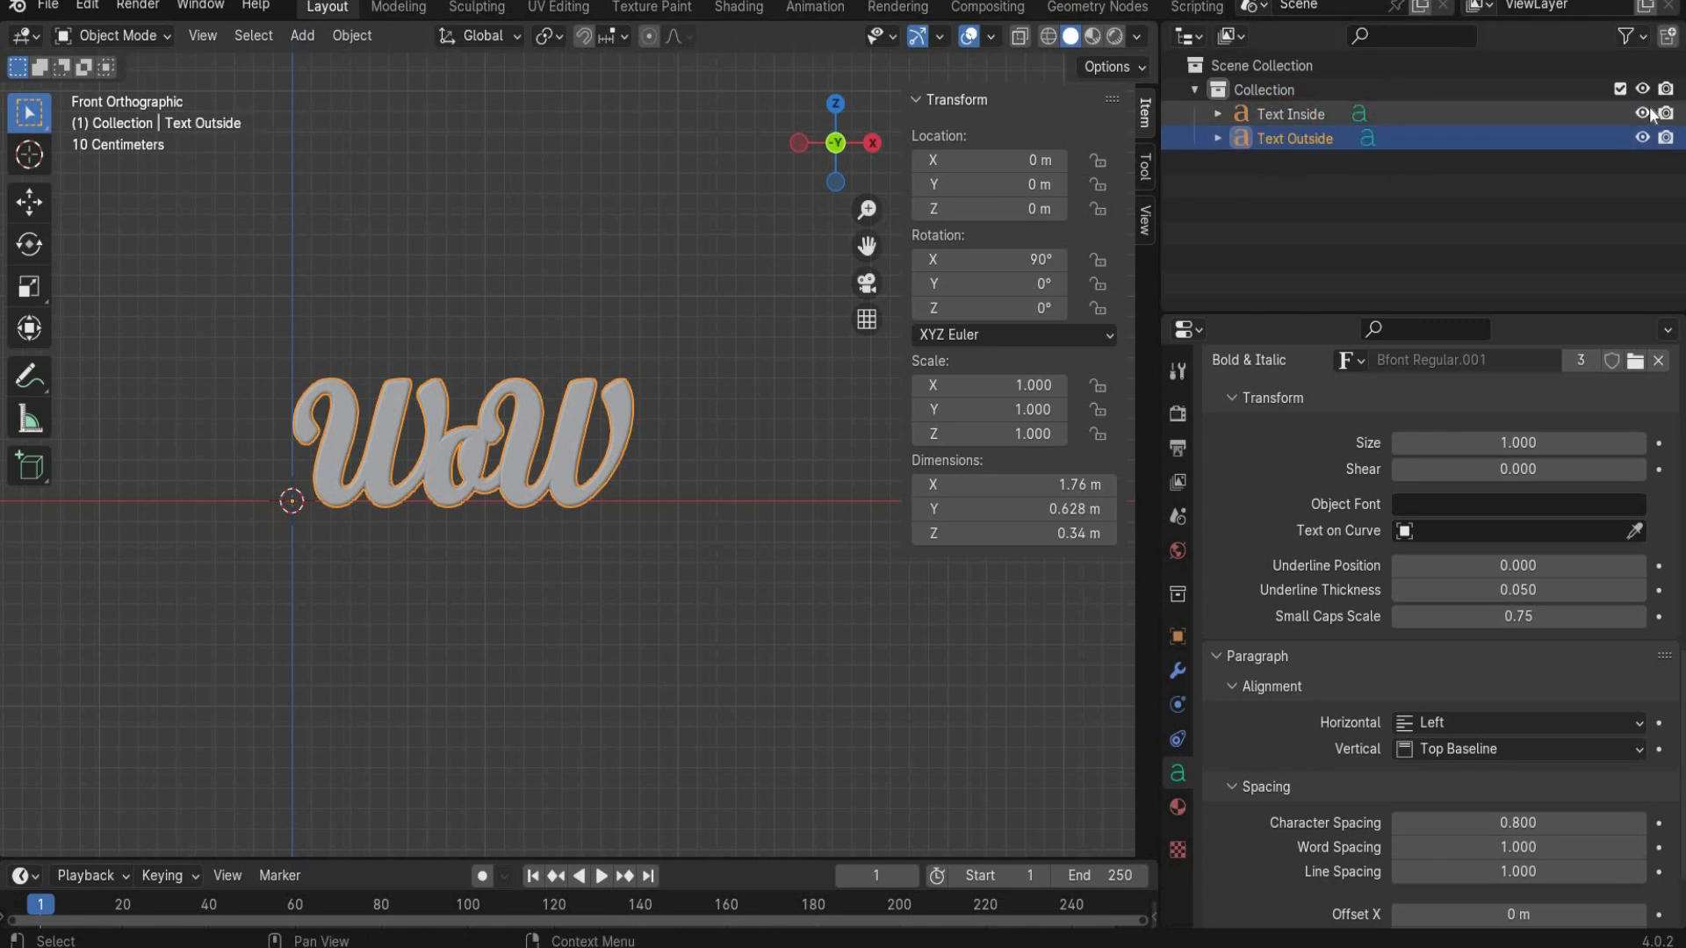
Step: Hide Text Inside in the viewport and in renders, and convert Text Outside to a mesh
left_click(1643, 113)
left_click(1665, 114)
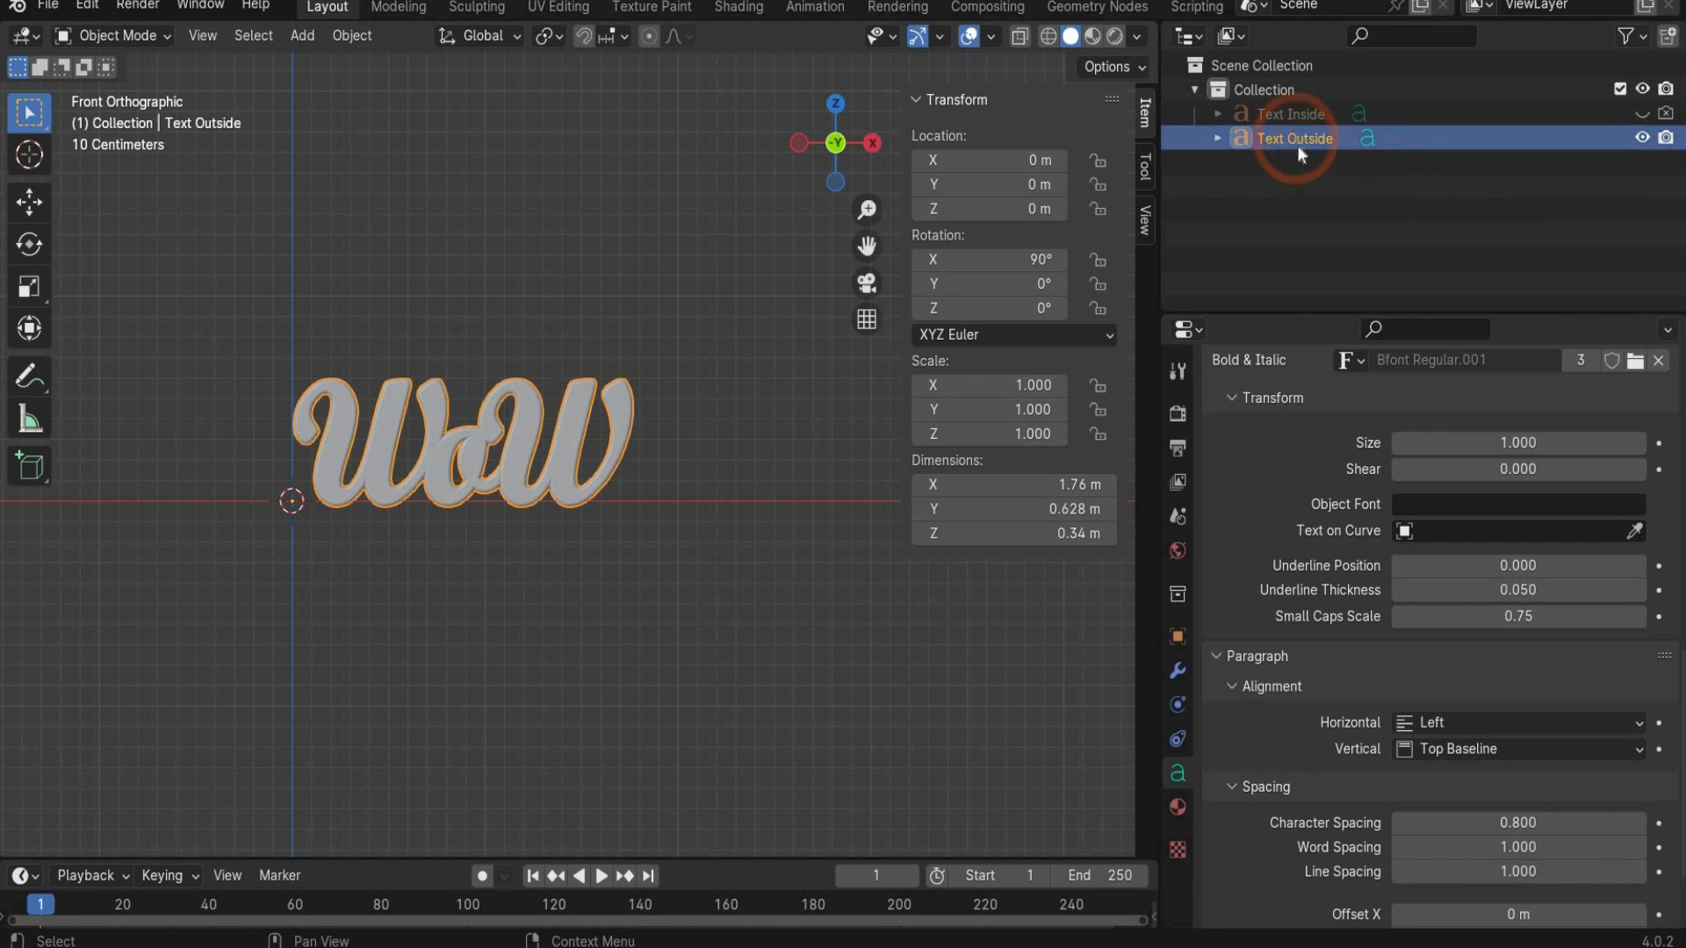
right_click(444, 461)
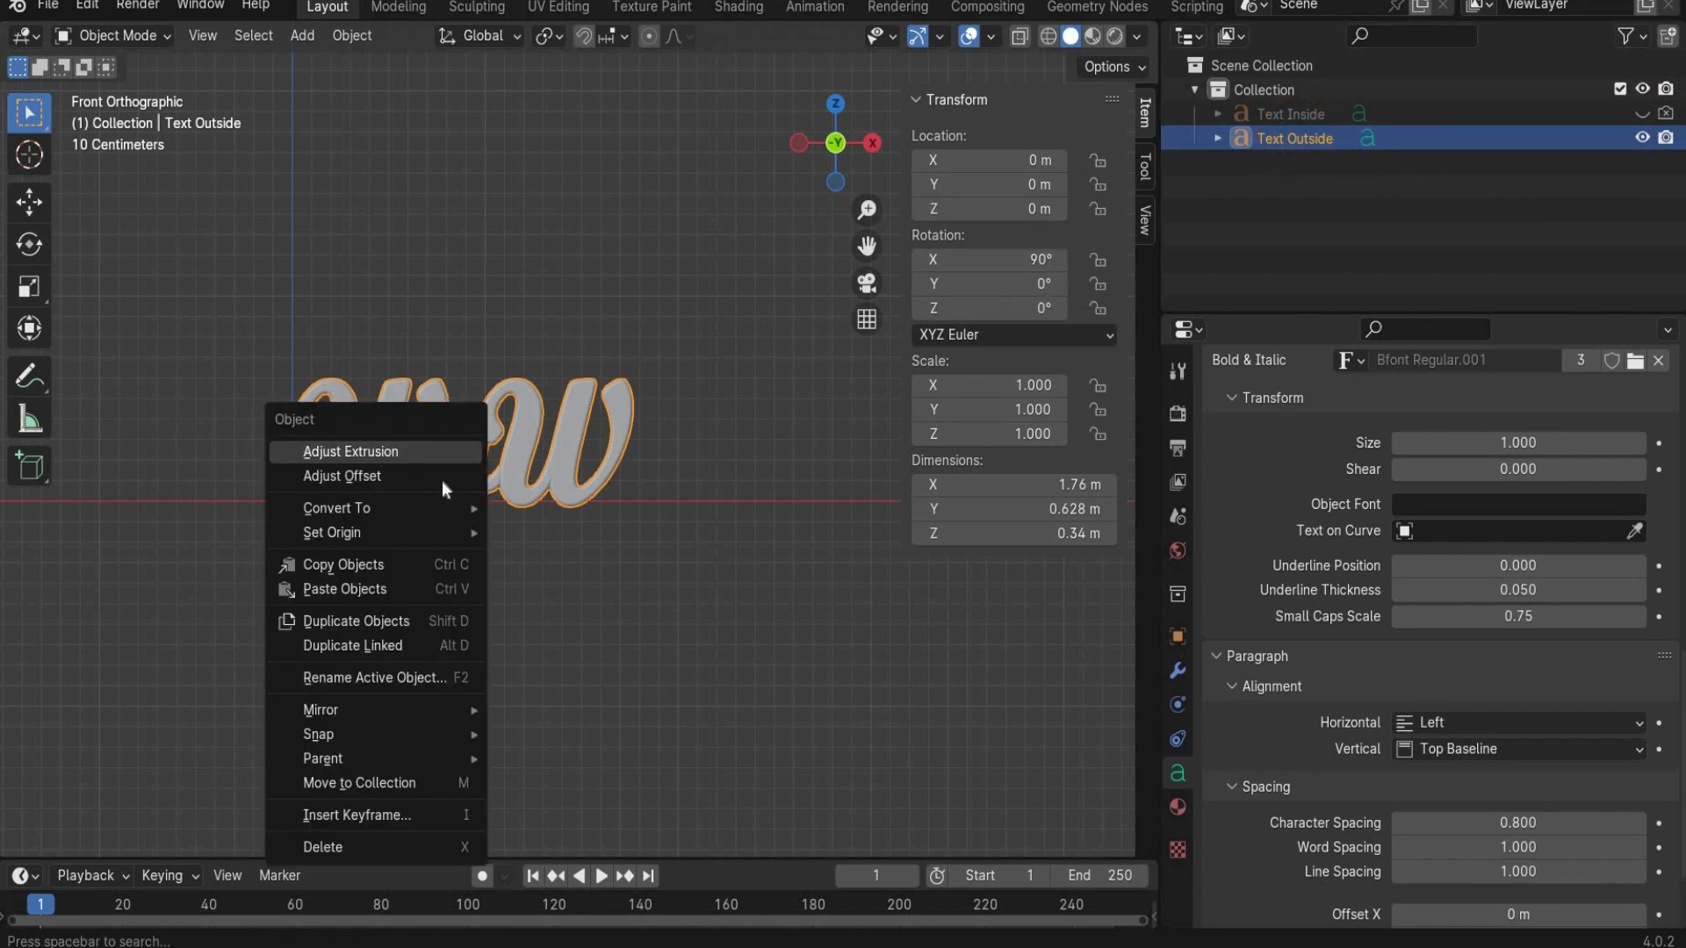
mouse_move(440, 514)
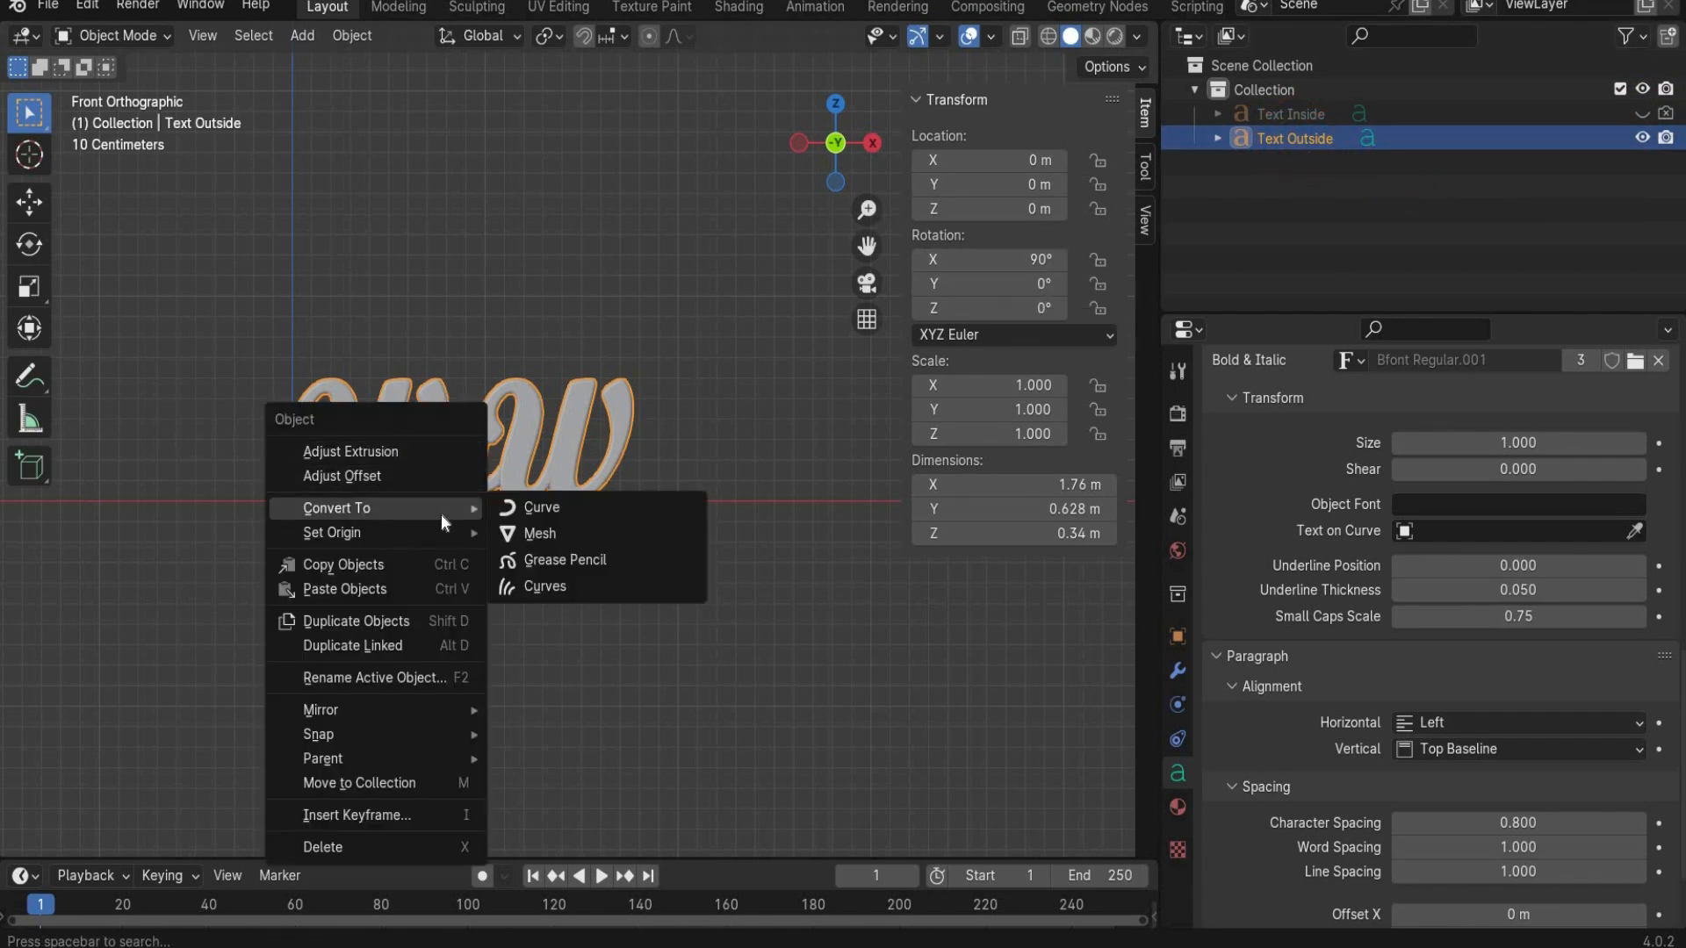
left_click(538, 533)
Step: In face editing of Text Outside, select the side-wall face loops running around all three letters
left_click(98, 34)
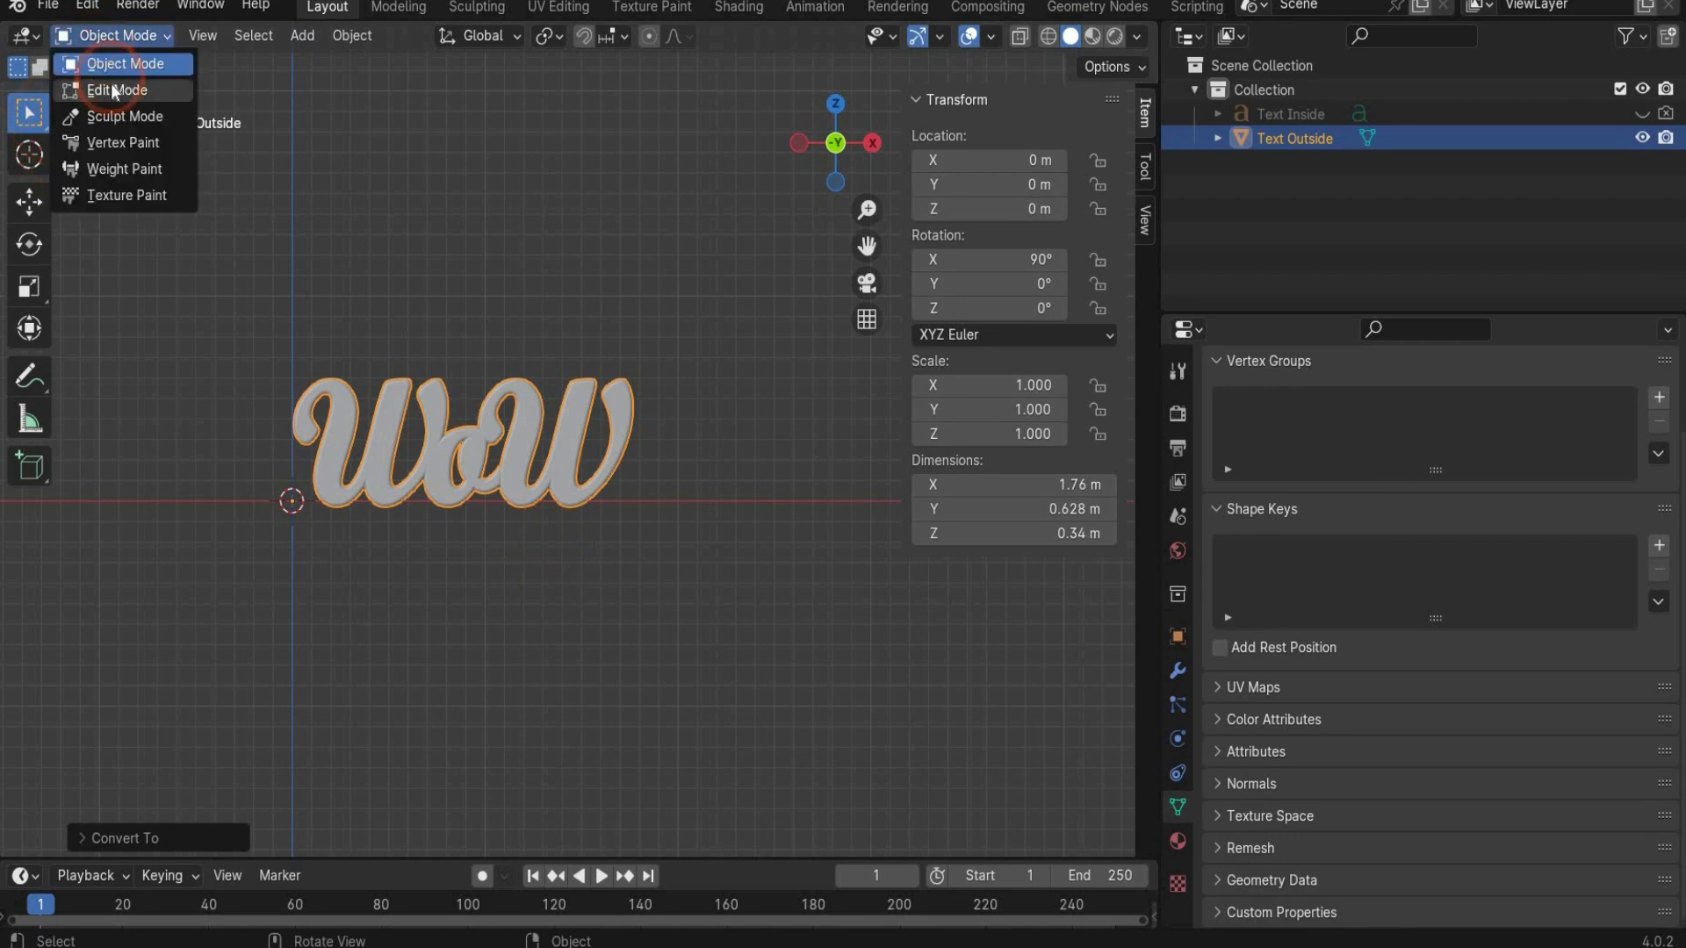
left_click(122, 91)
key("ctrl+KP_3")
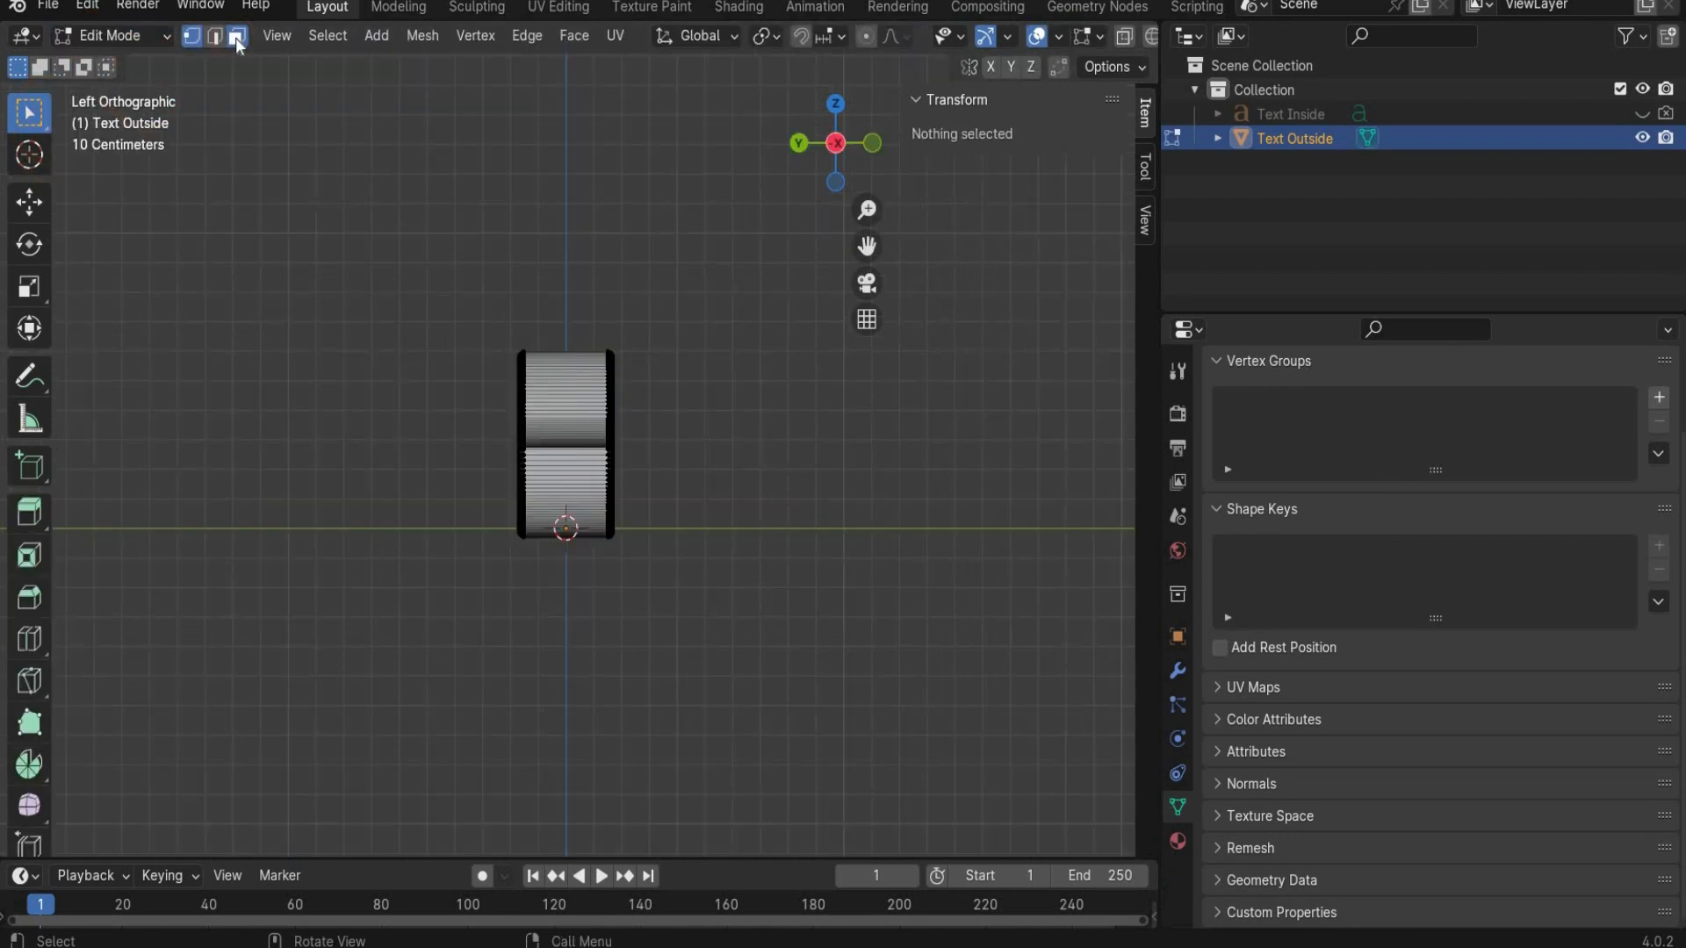
left_click(236, 37)
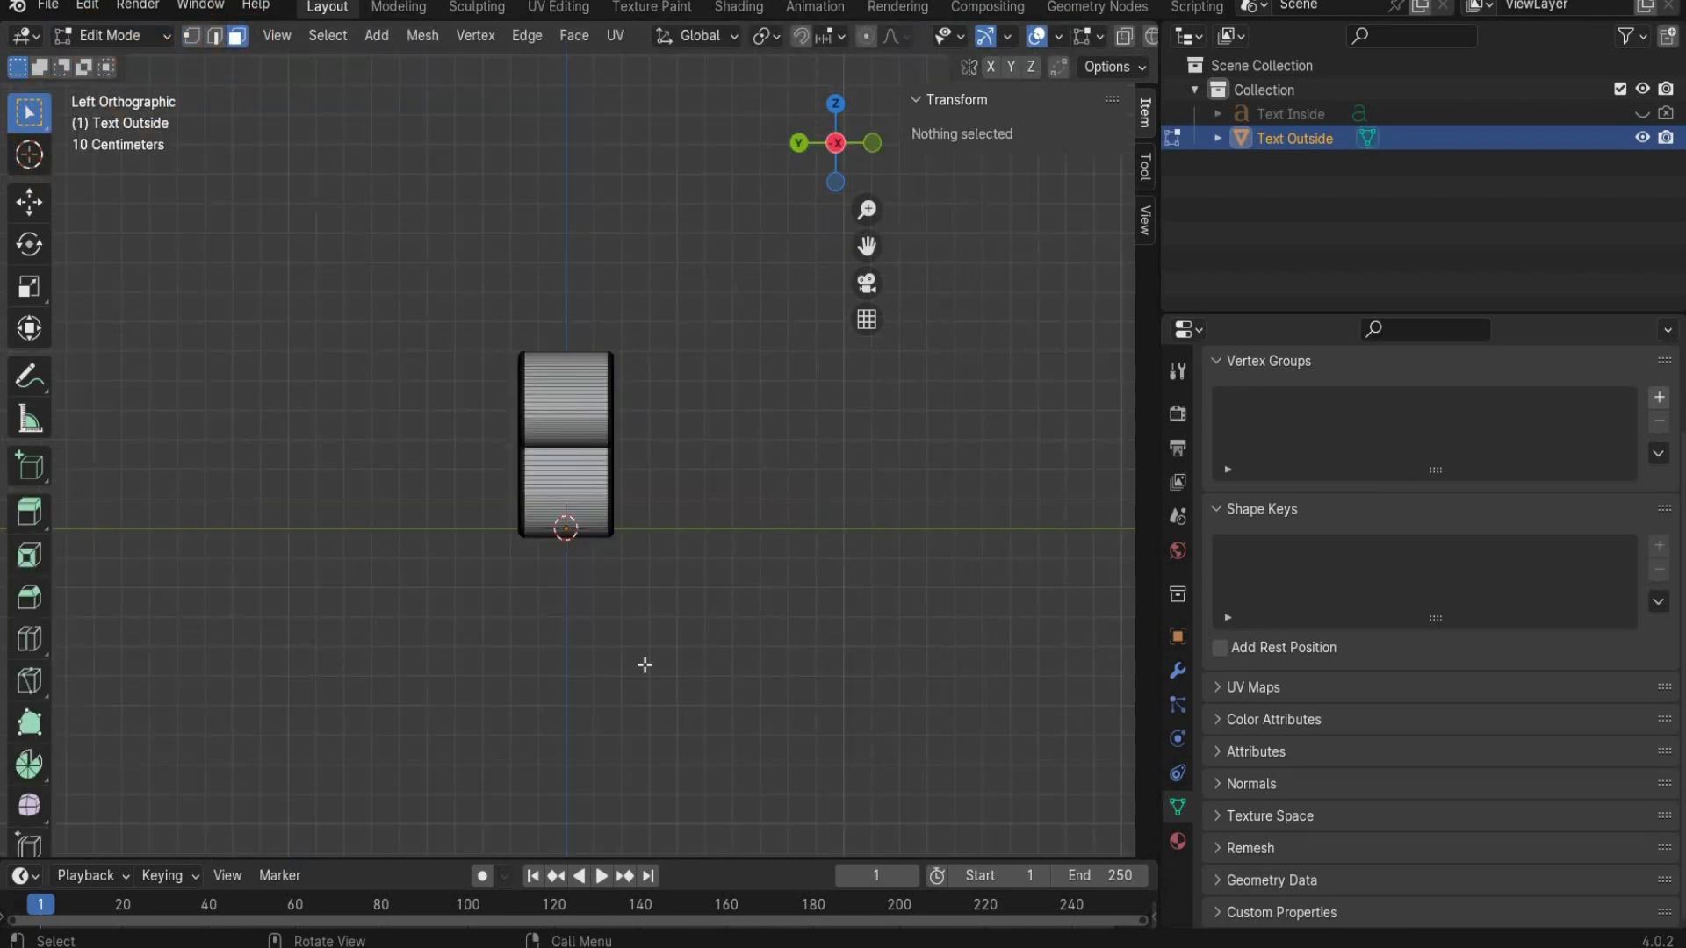
scroll(570, 414, "up", 3)
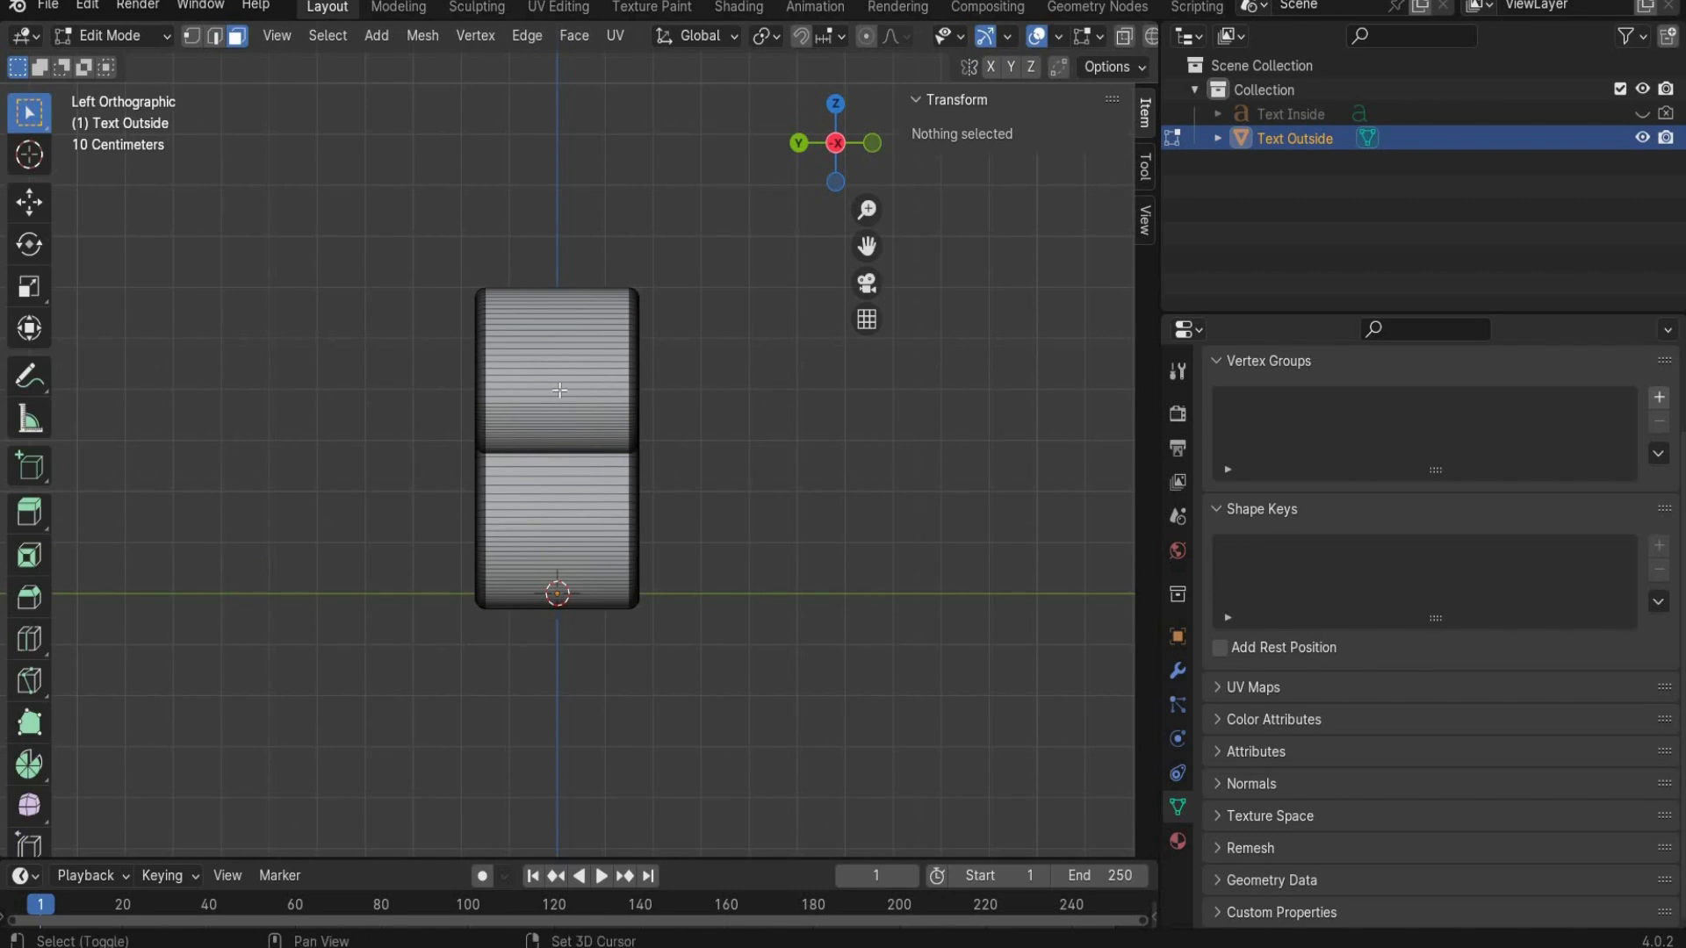
key("a")
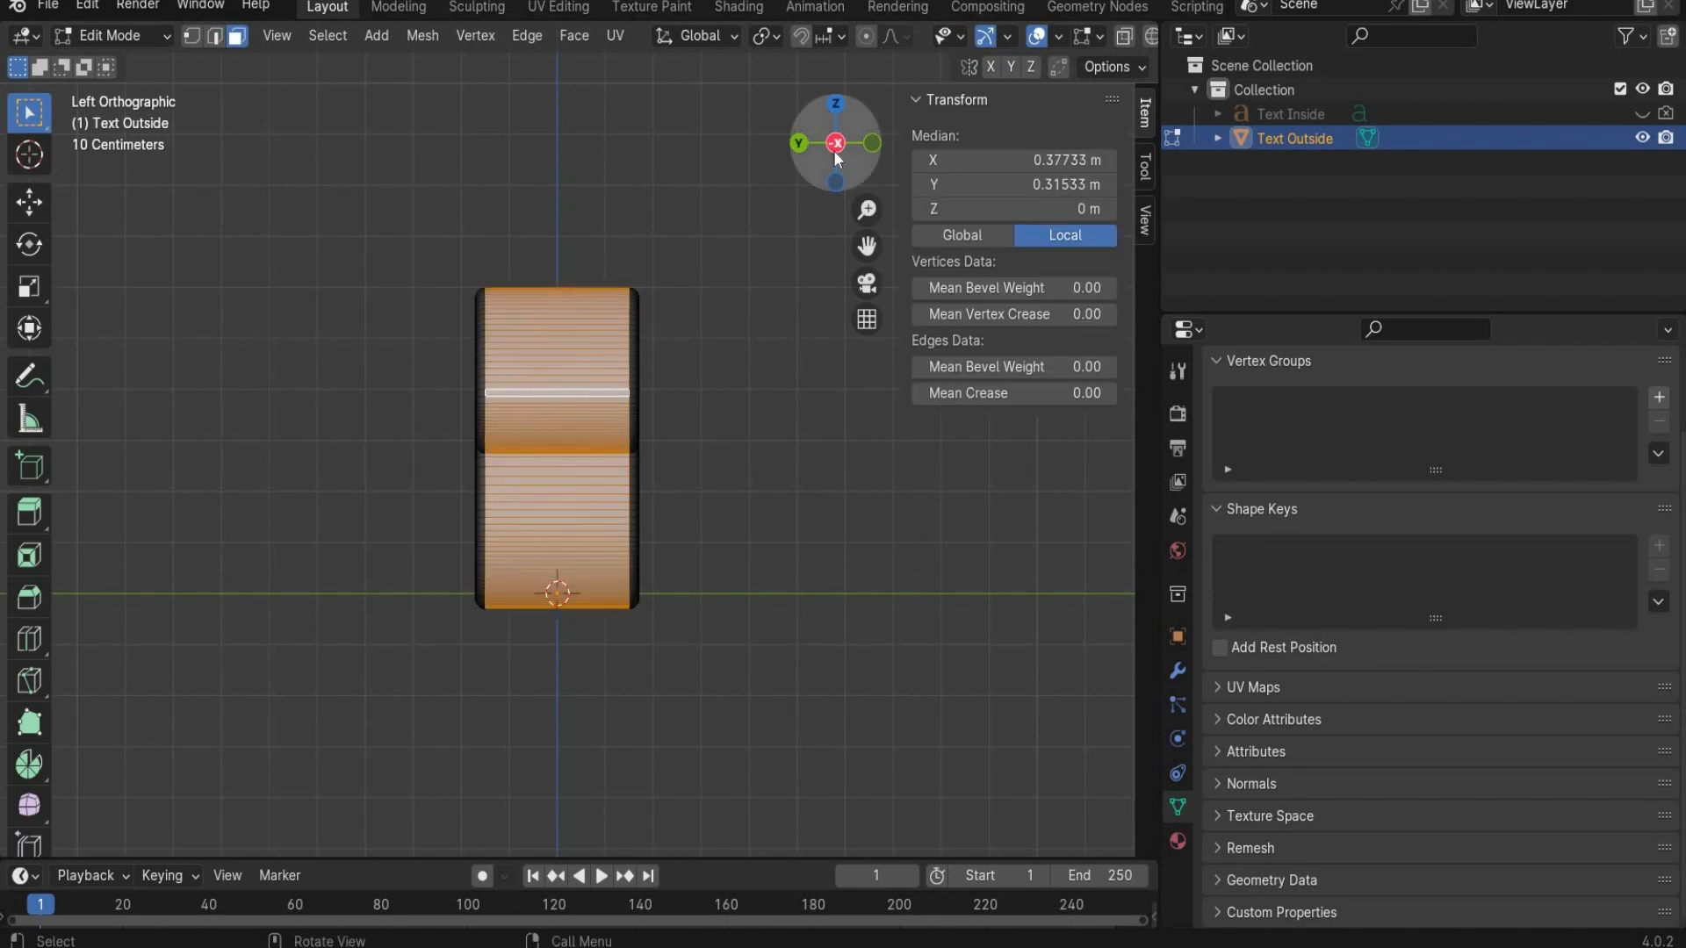
left_click_drag(839, 157, 753, 214)
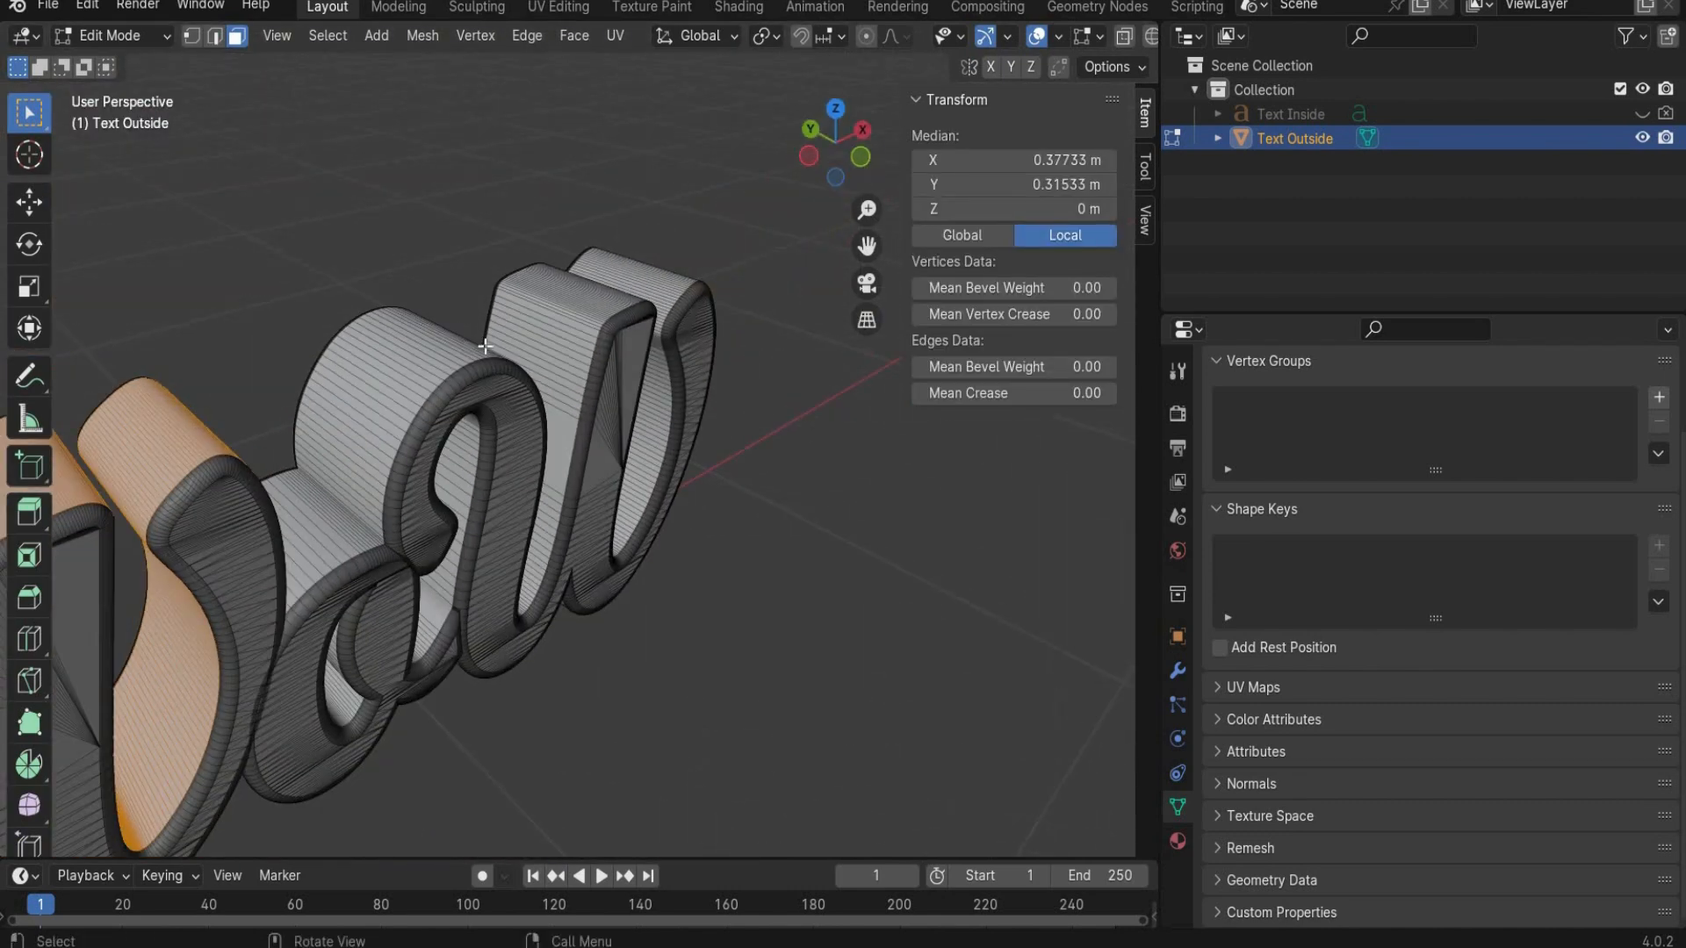
left_click(408, 374, "alt+shift")
left_click(311, 497, "alt+shift")
left_click_drag(835, 147, 753, 639)
key("KP_1")
scroll(753, 639, "down", 3)
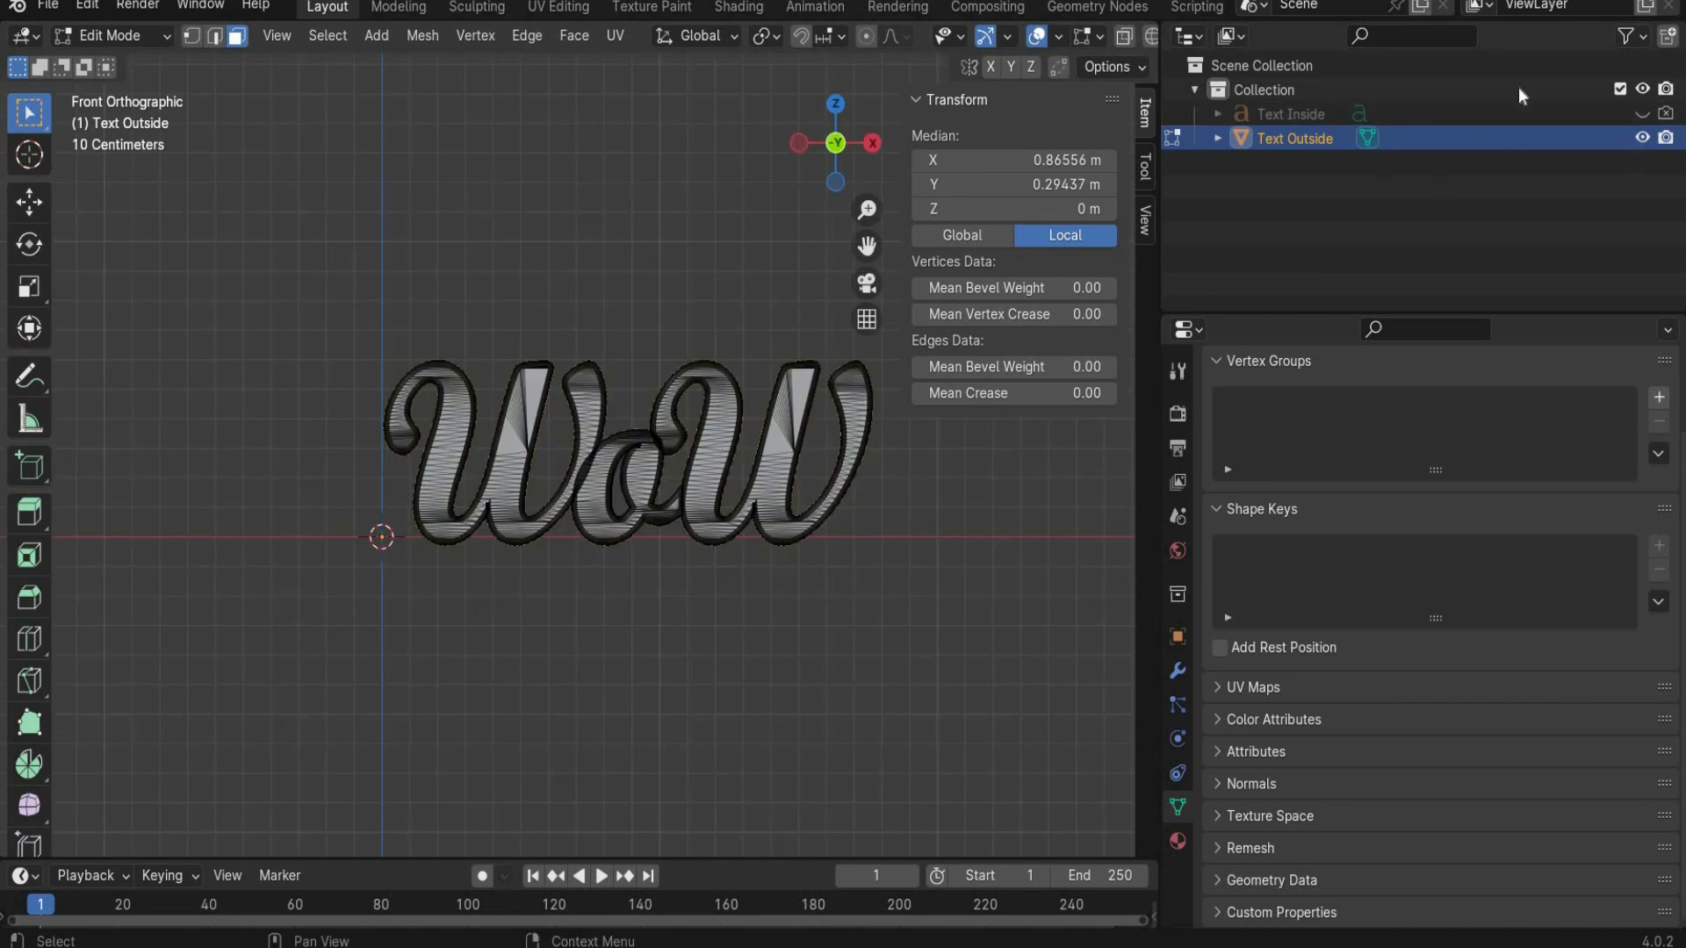
Step: Show Text Inside in the viewport and extrude Text Outside's selected side faces slightly outward along their normals, finishing in Object Mode
left_click(1643, 115)
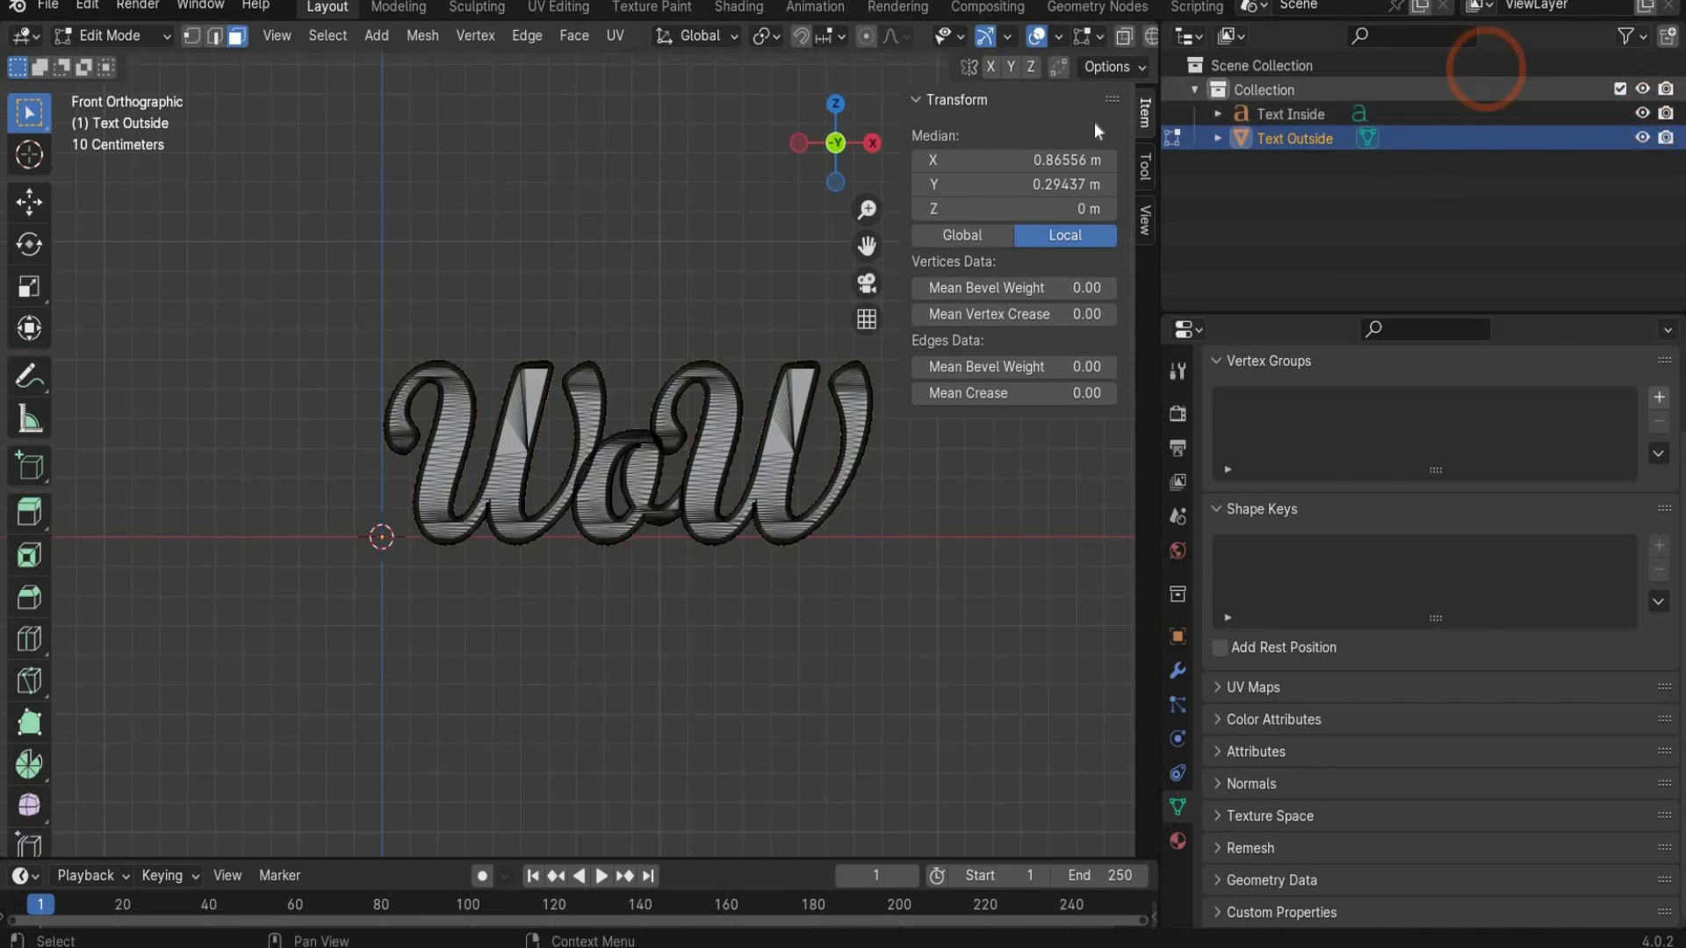
left_click(35, 510)
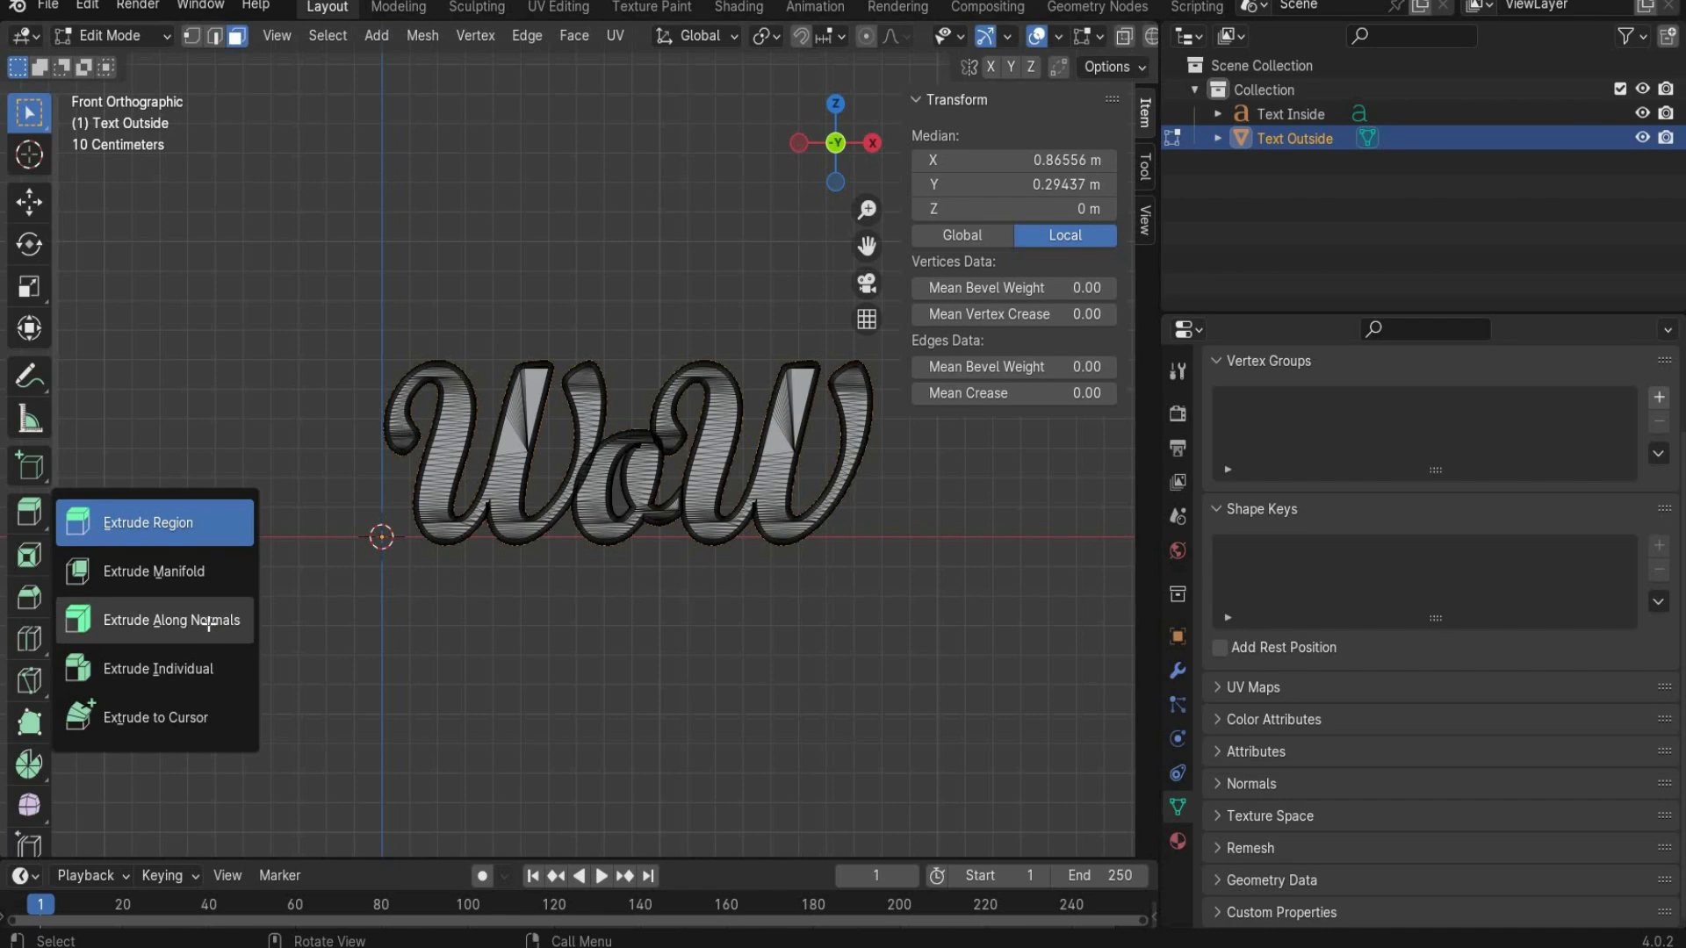
left_click(209, 620)
left_click_drag(621, 327, 626, 317)
scroll(652, 367, "up", 5)
scroll(652, 366, "up", 3)
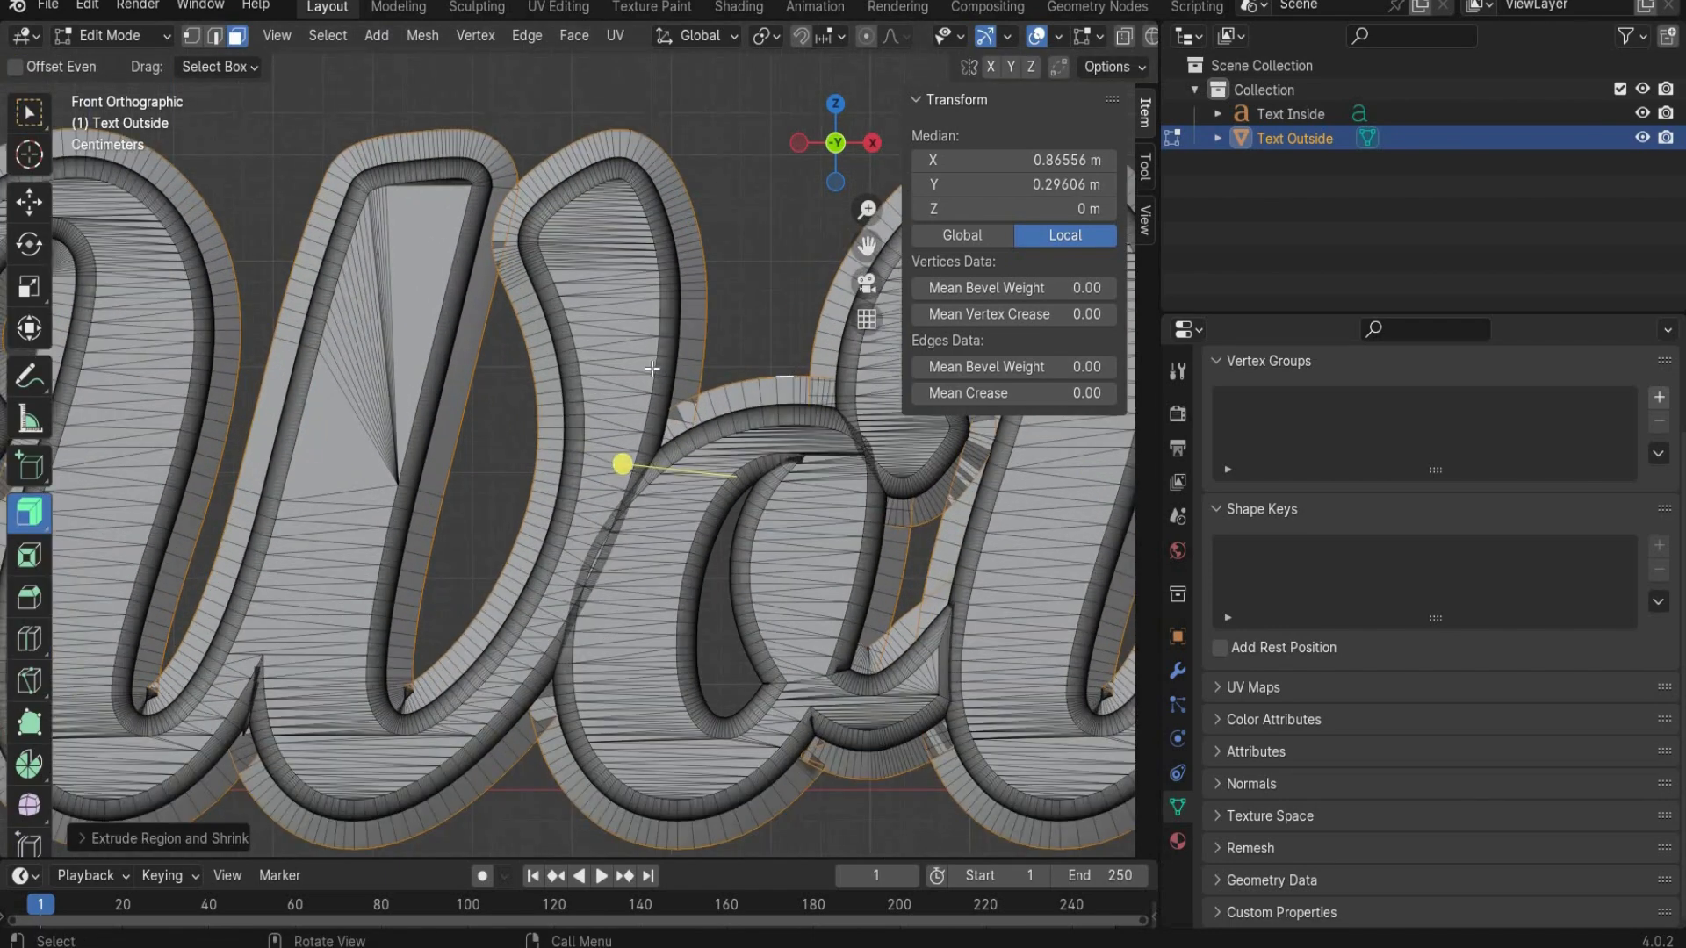
scroll(650, 374, "down", 10)
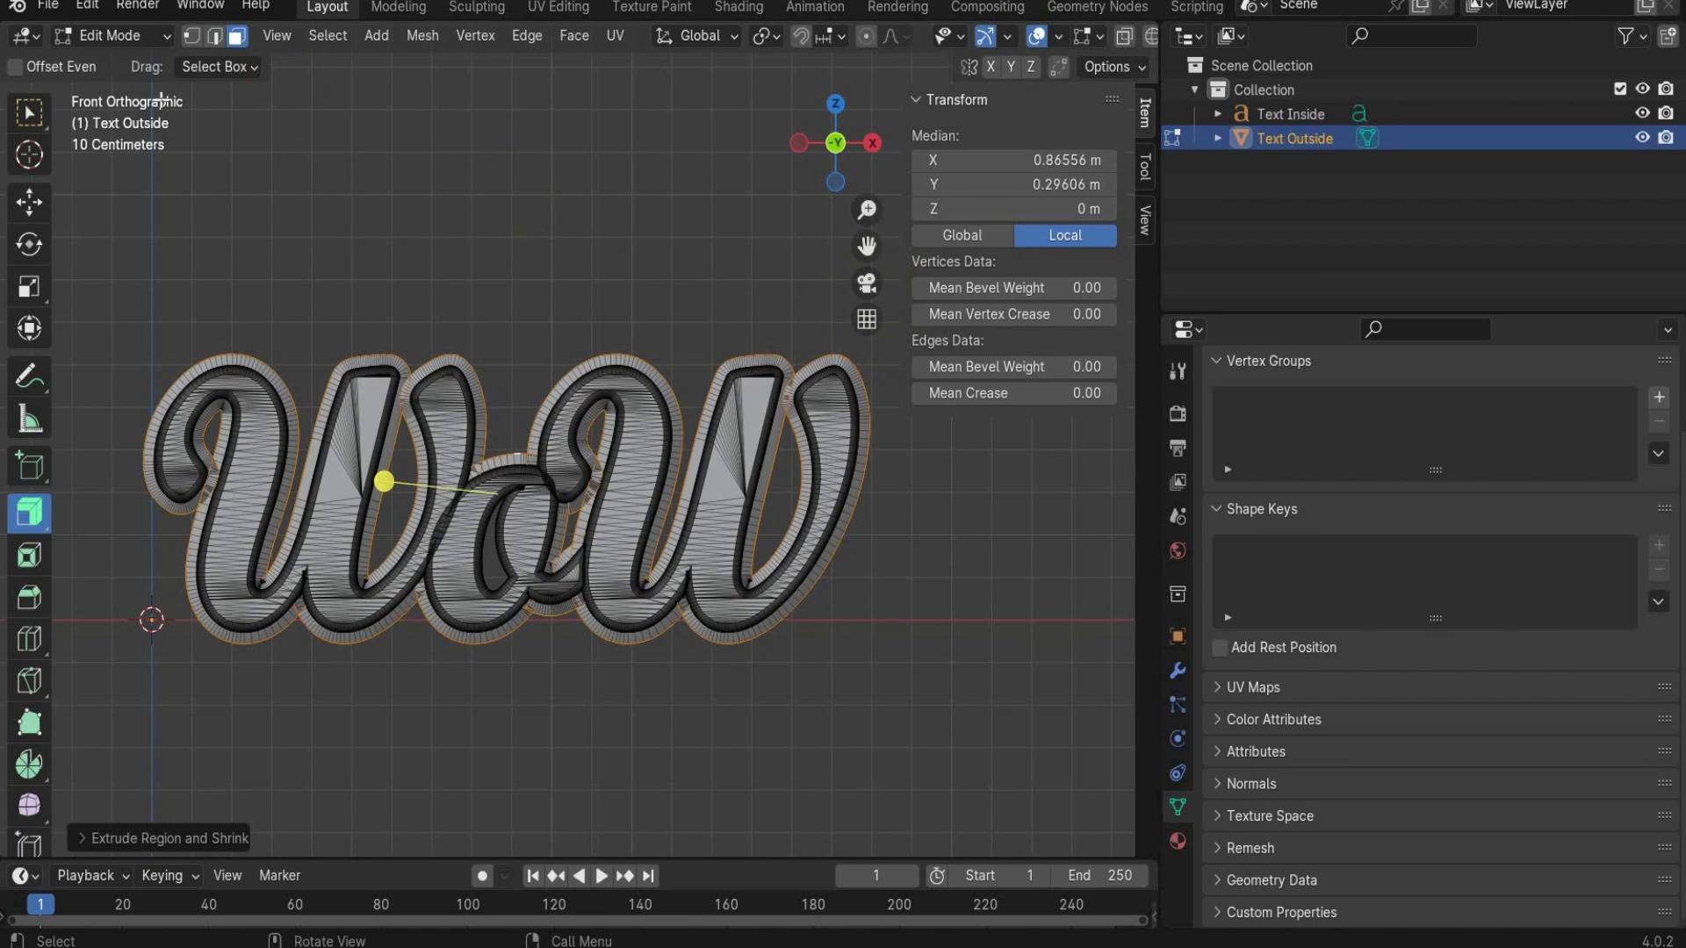
left_click(112, 35)
left_click(124, 64)
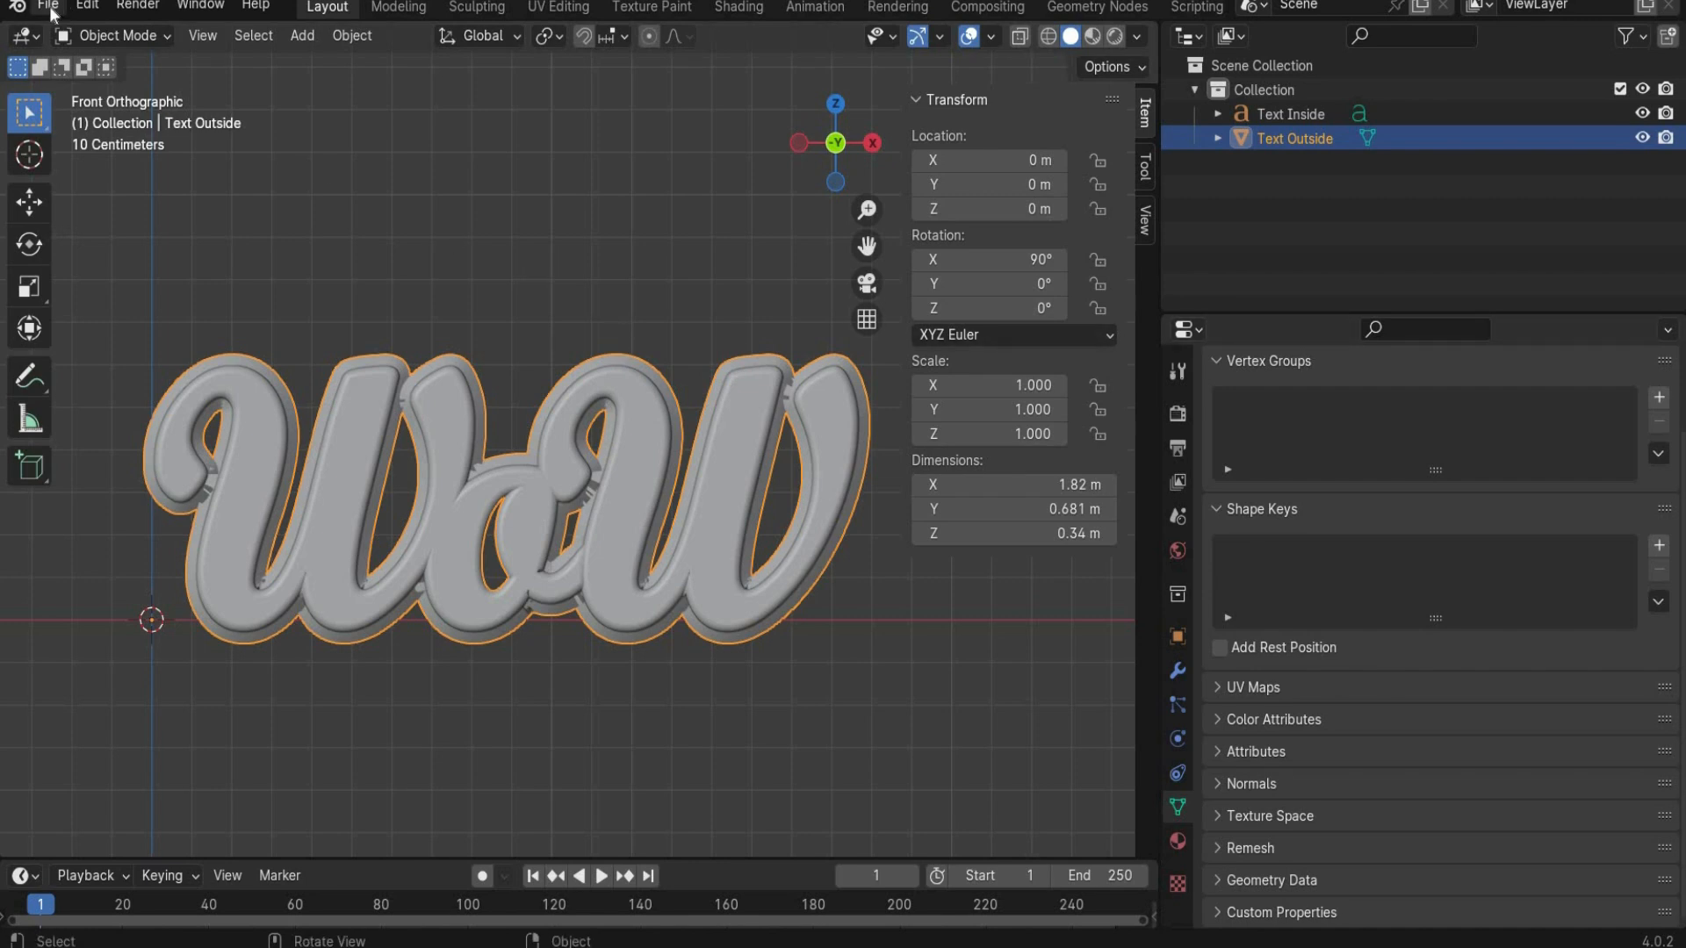
Step: Save the file and narrow the transform sidebar to give the viewport more room
key("ctrl+s")
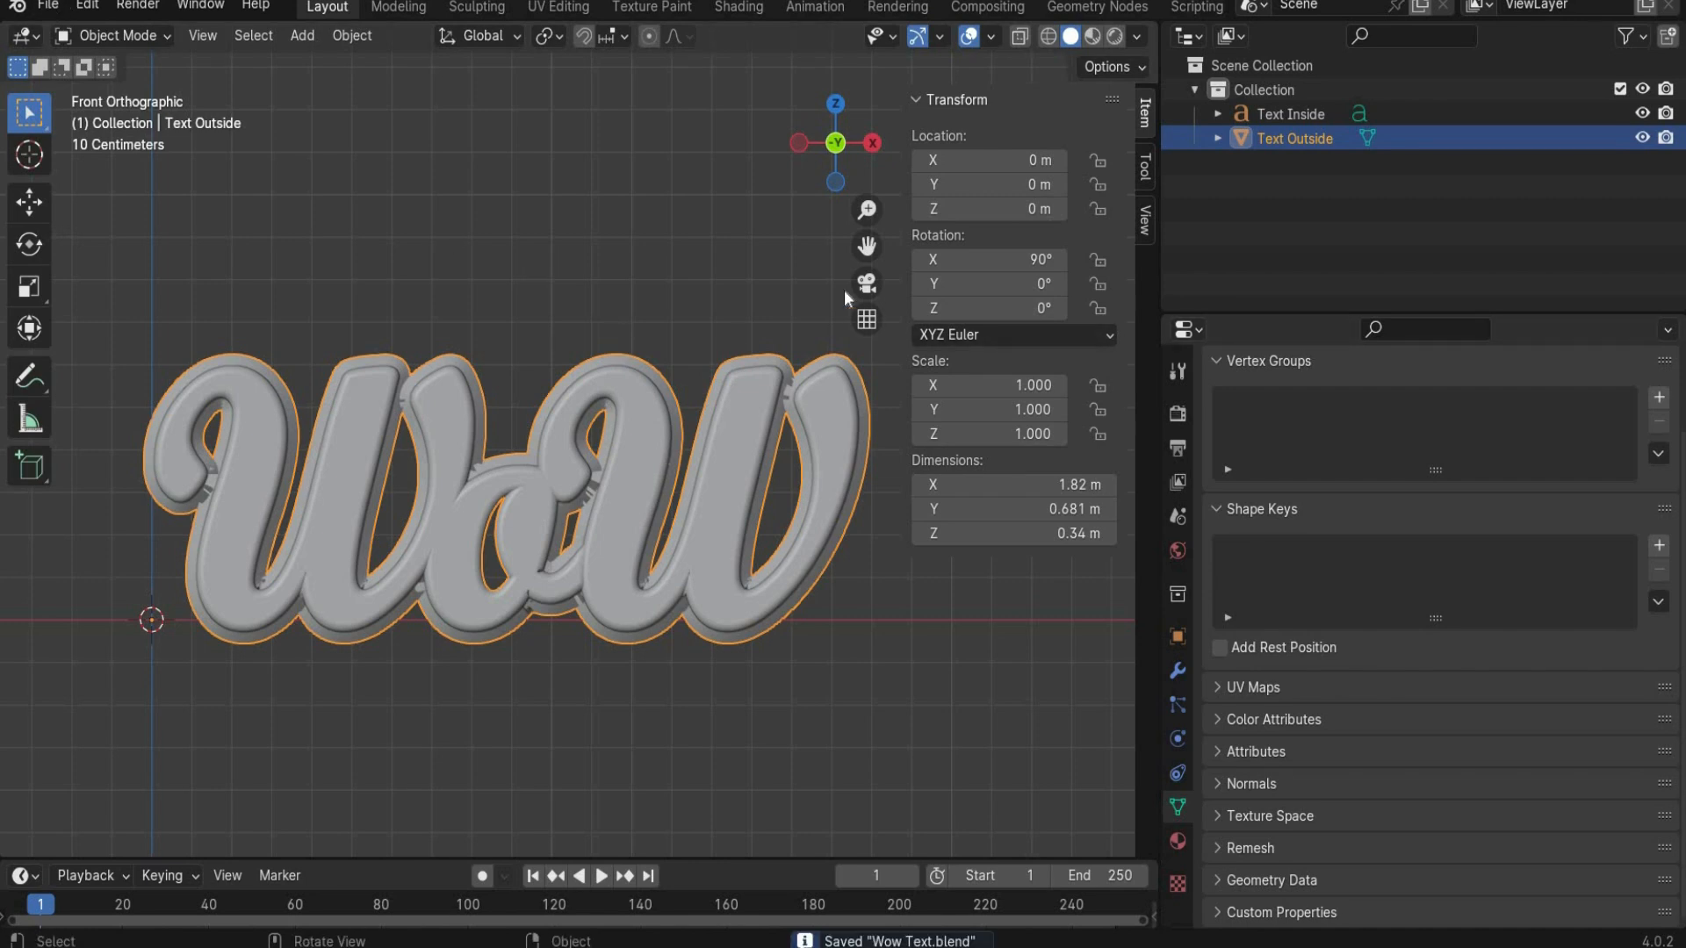
left_click_drag(906, 279, 977, 281)
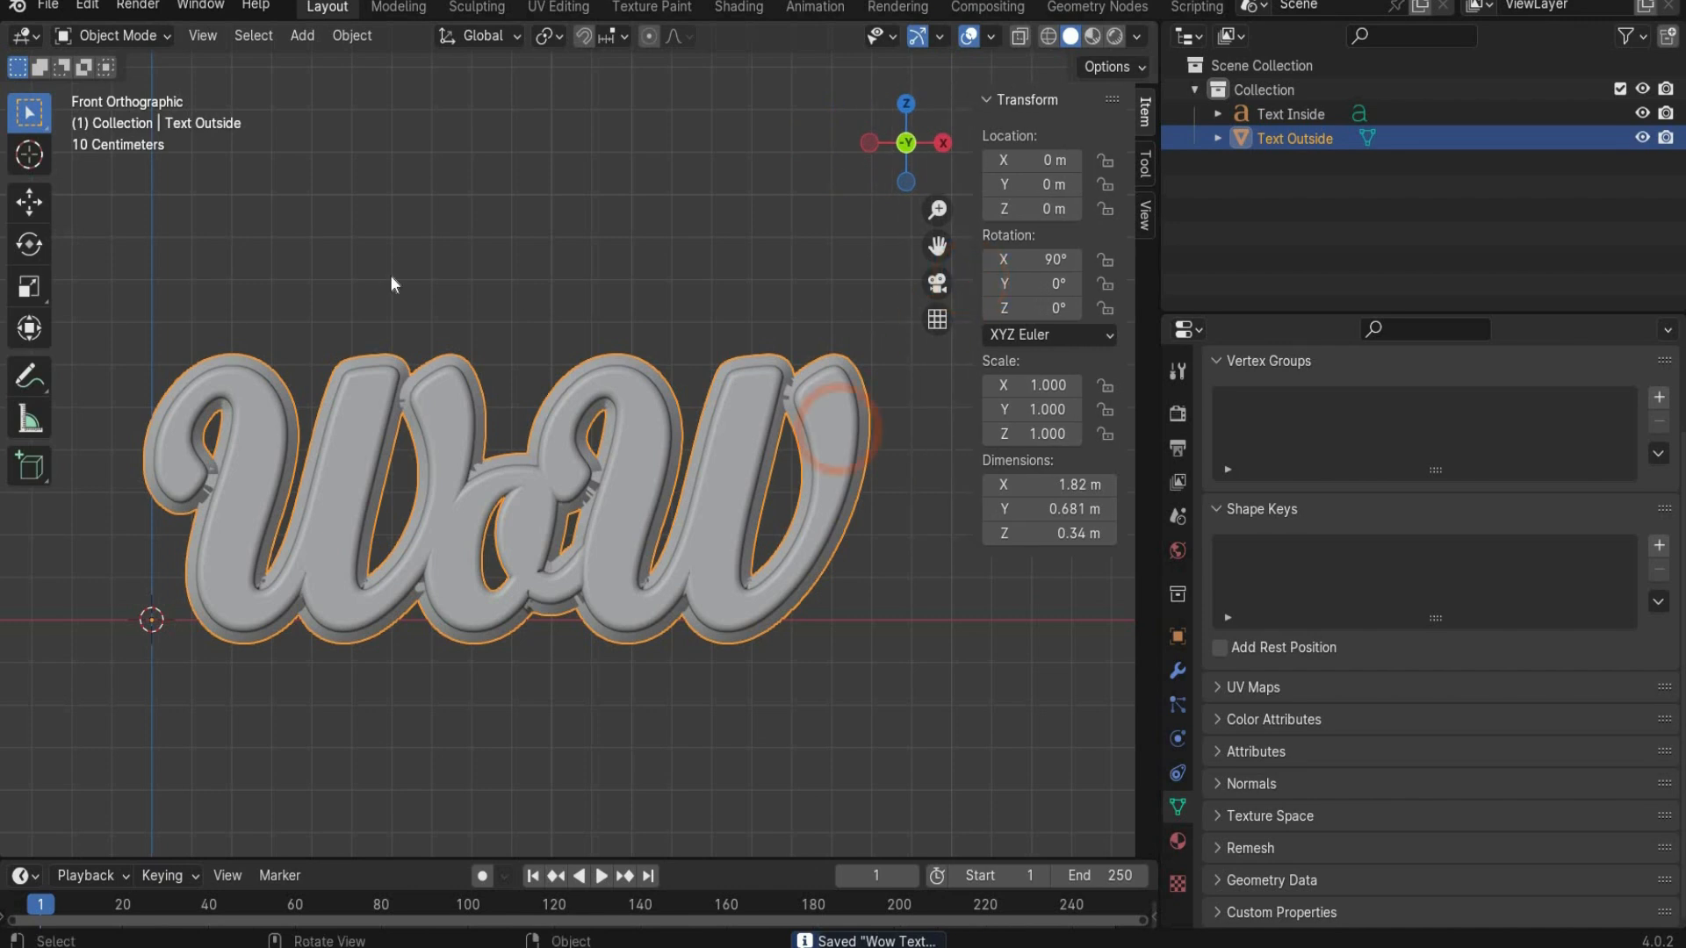
scroll(397, 281, "down", 1)
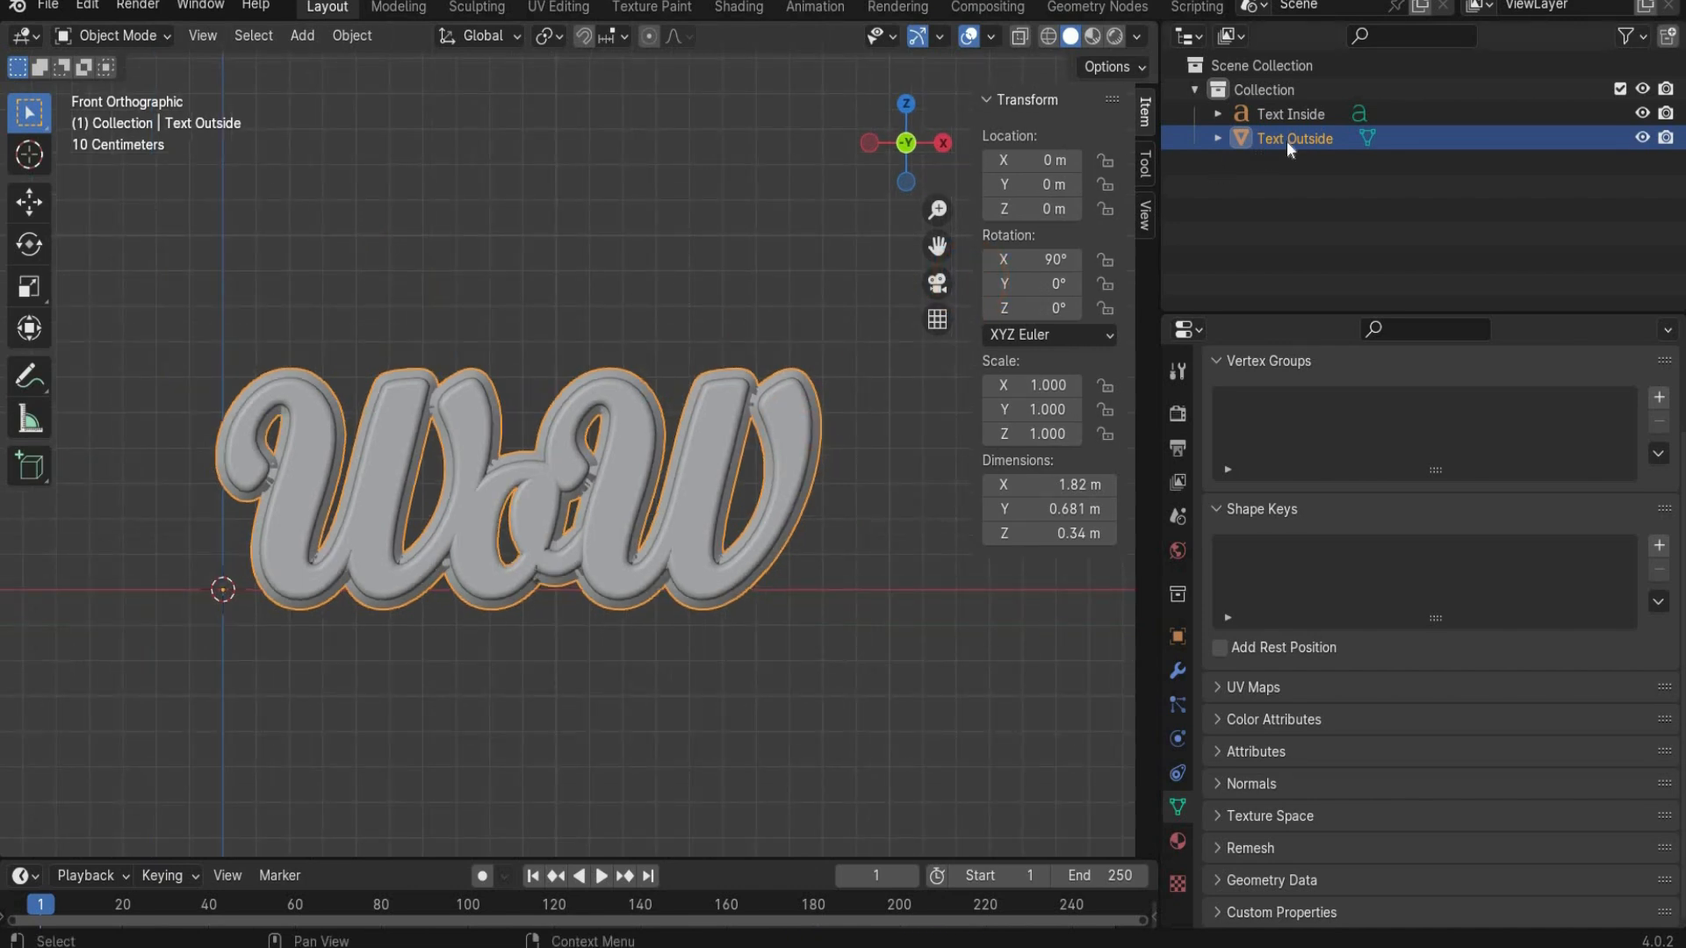
Step: Add a Remesh modifier to Text Outside in Voxel mode with a 0.003 m voxel size and smooth shading enabled
left_click(1179, 672)
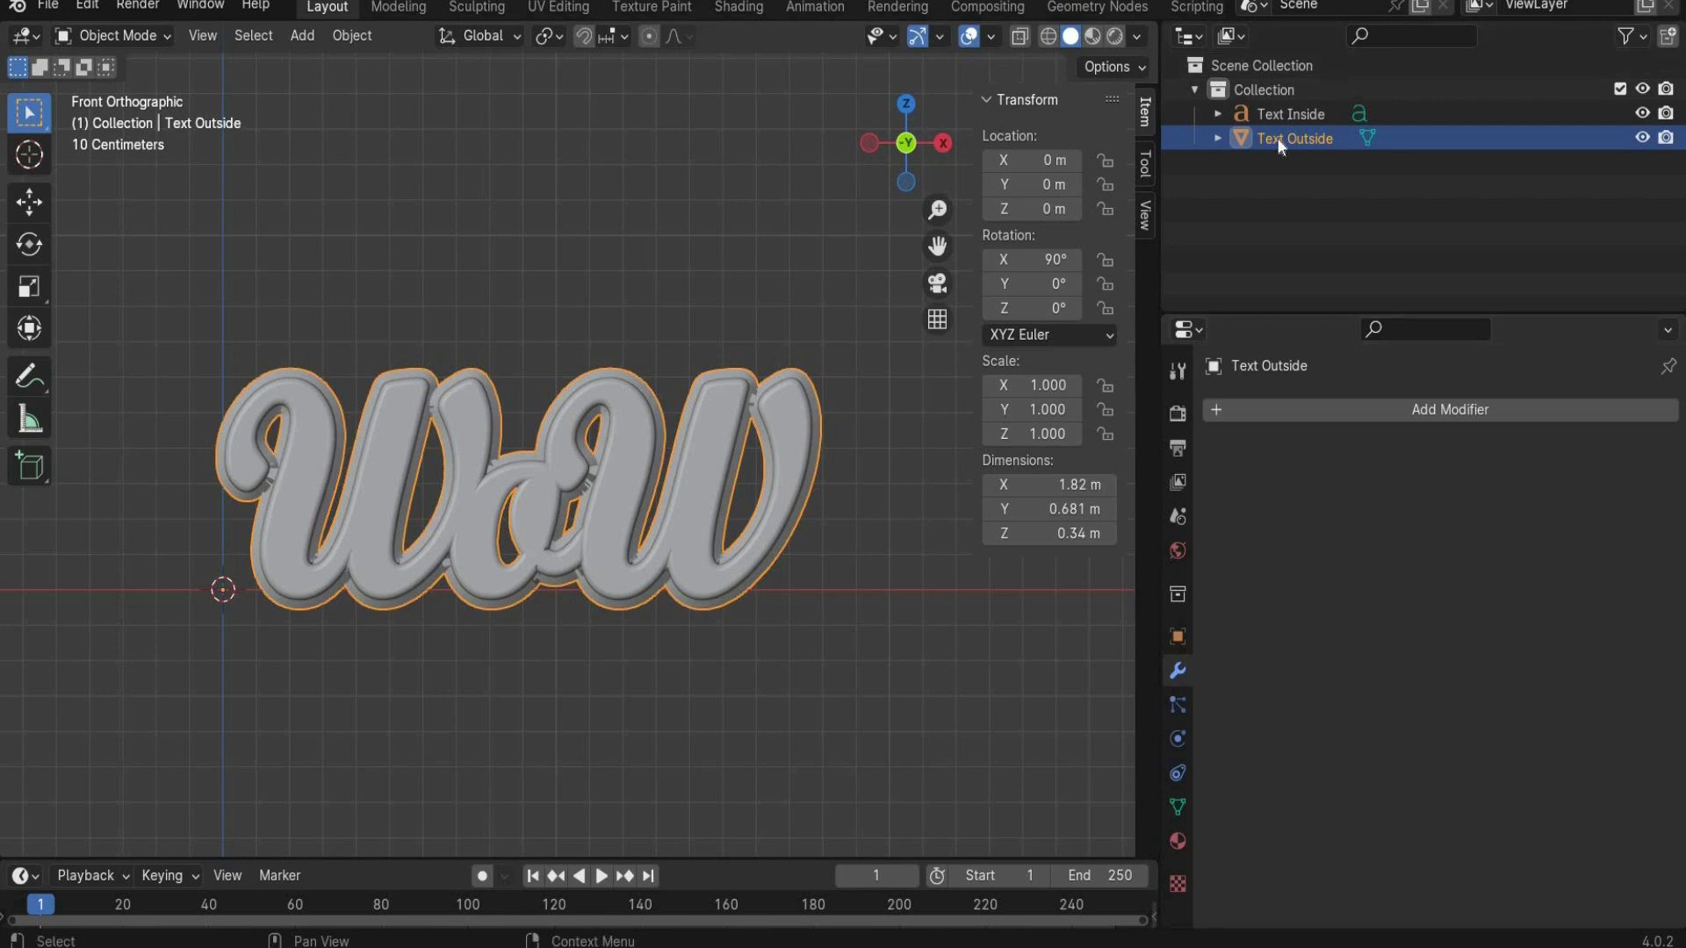
left_click(1243, 413)
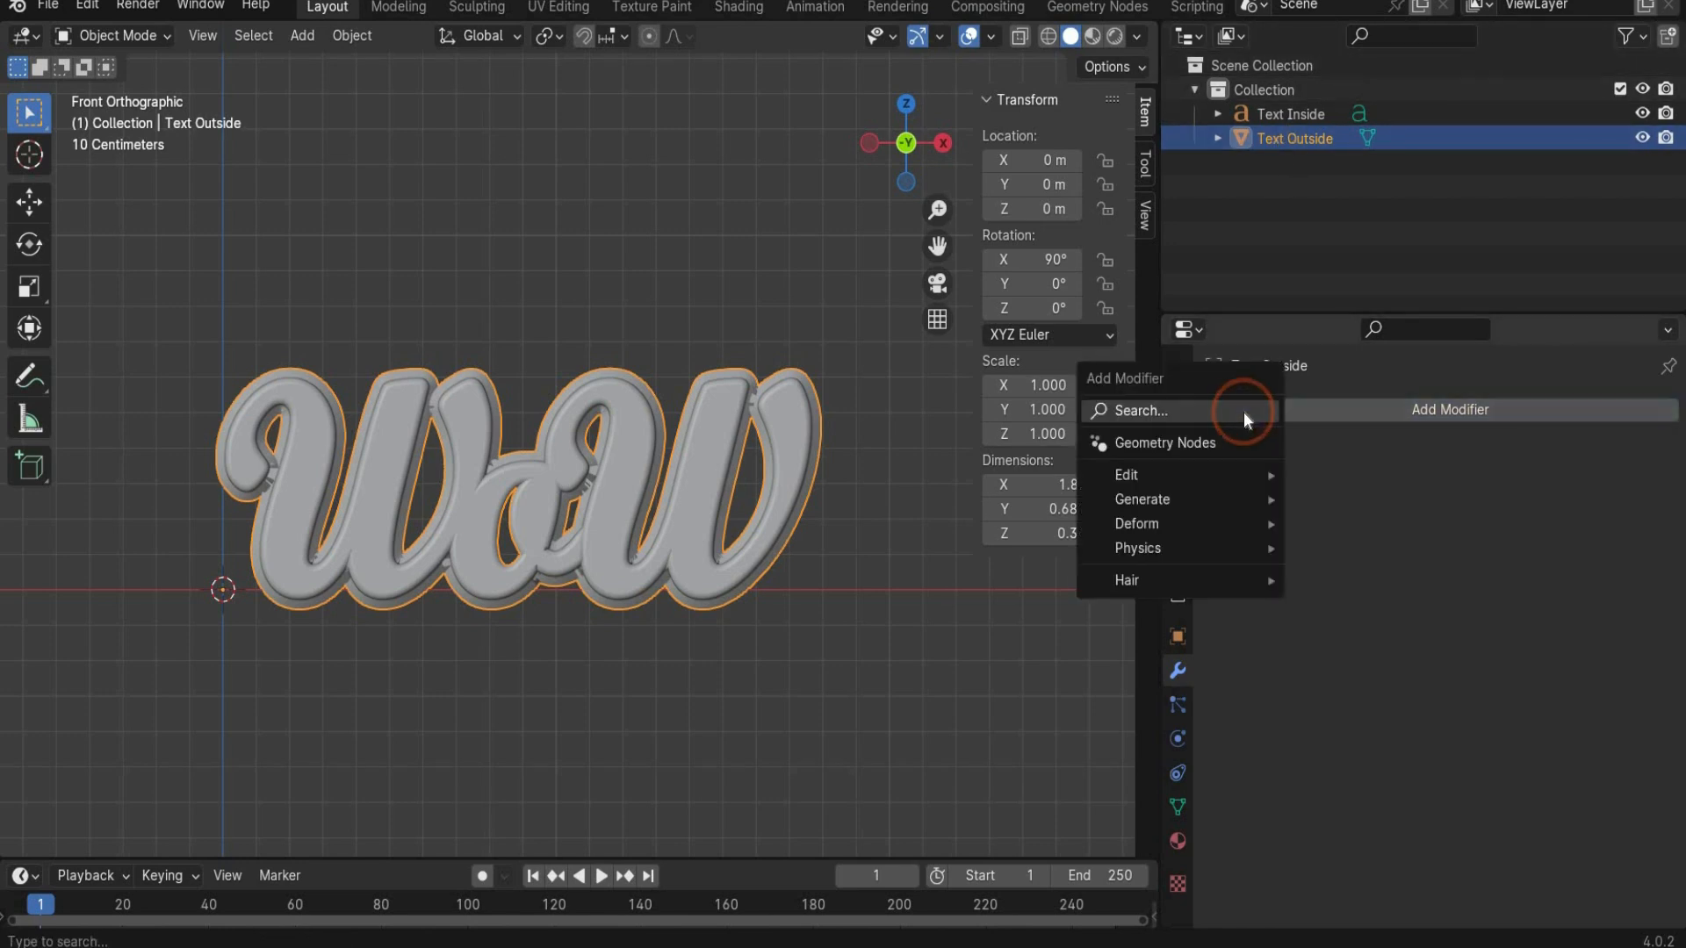
mouse_move(1224, 497)
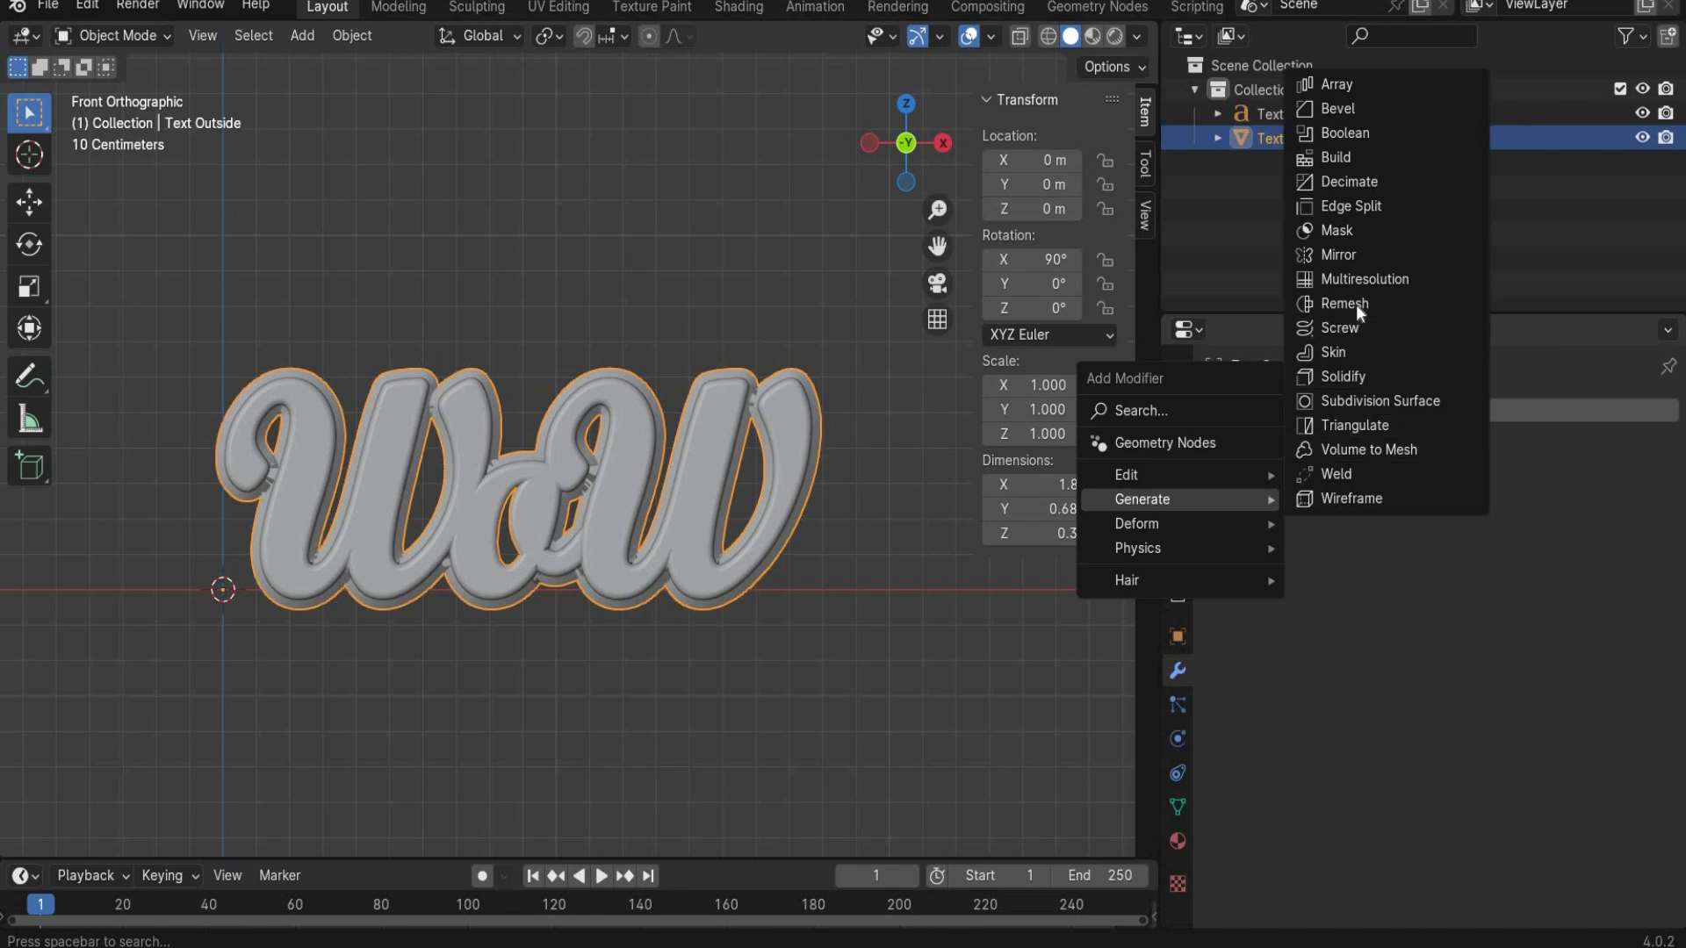
left_click(1356, 304)
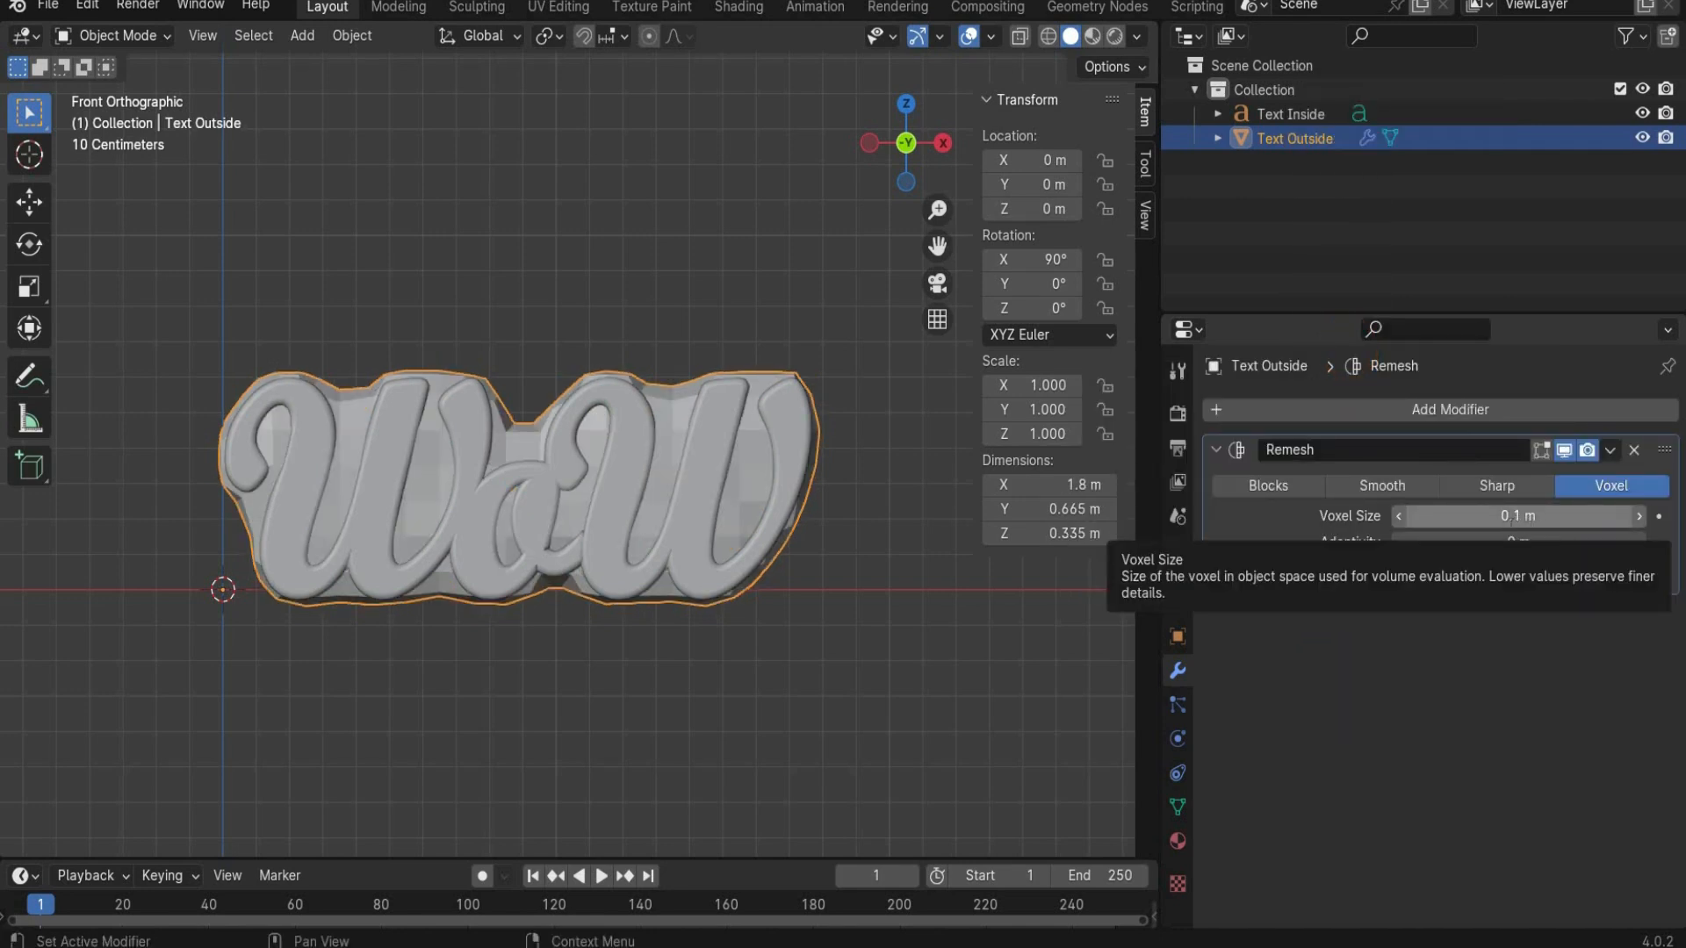
type("0.003")
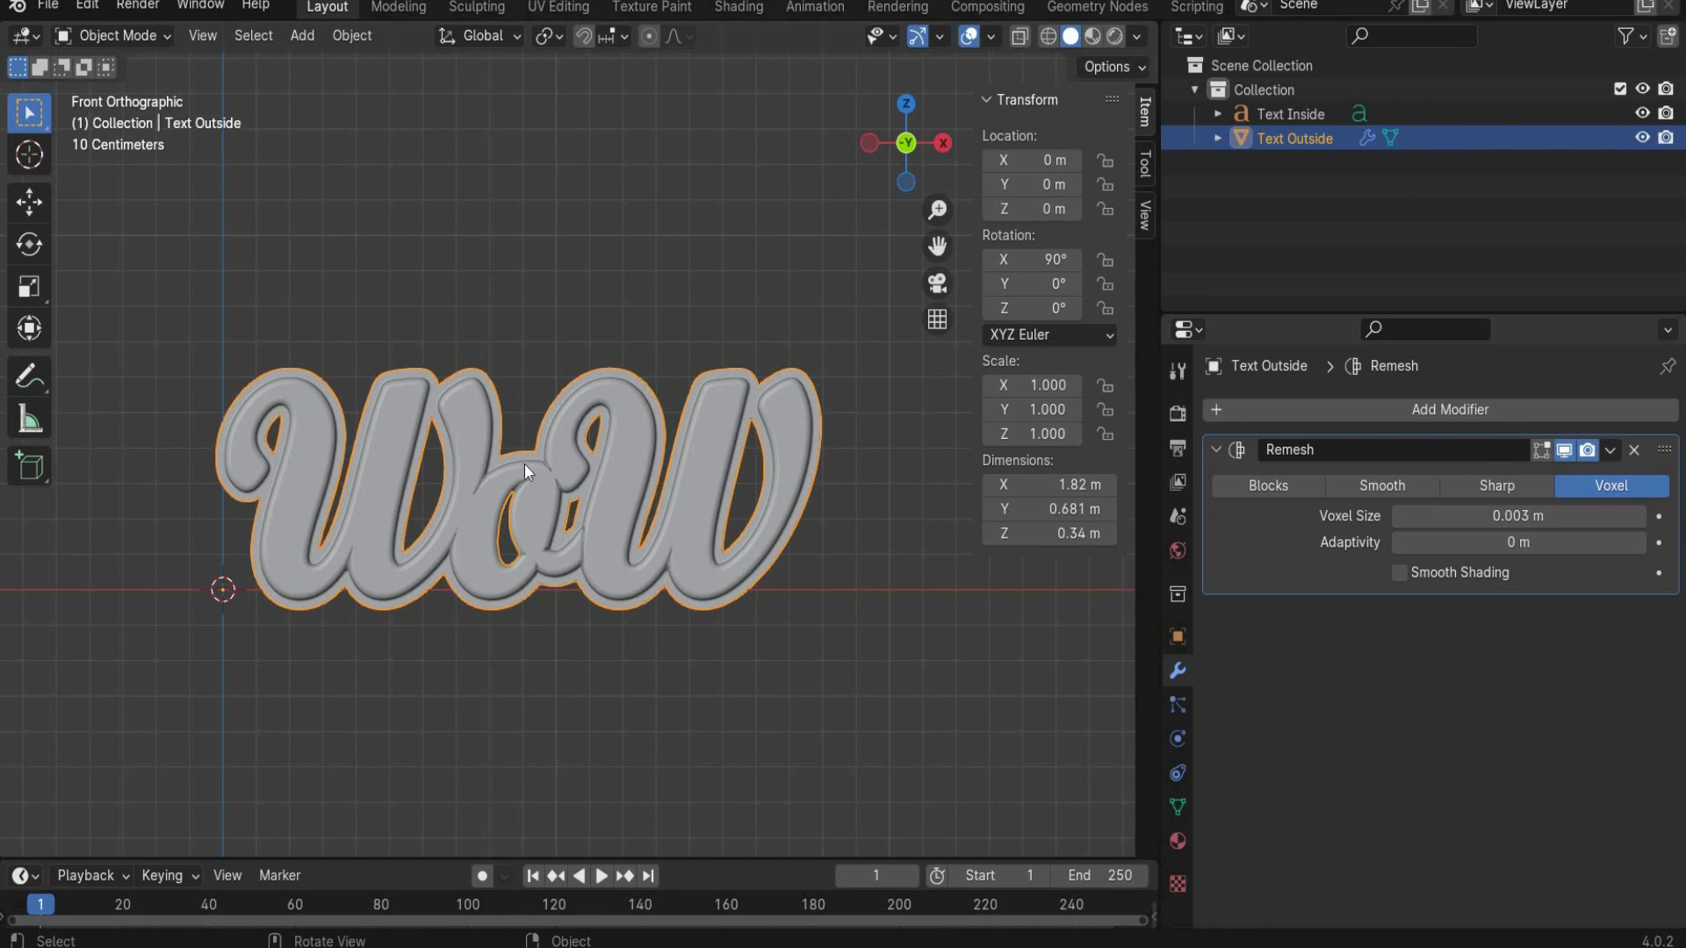
scroll(524, 463, "up", 2)
scroll(525, 464, "down", 1)
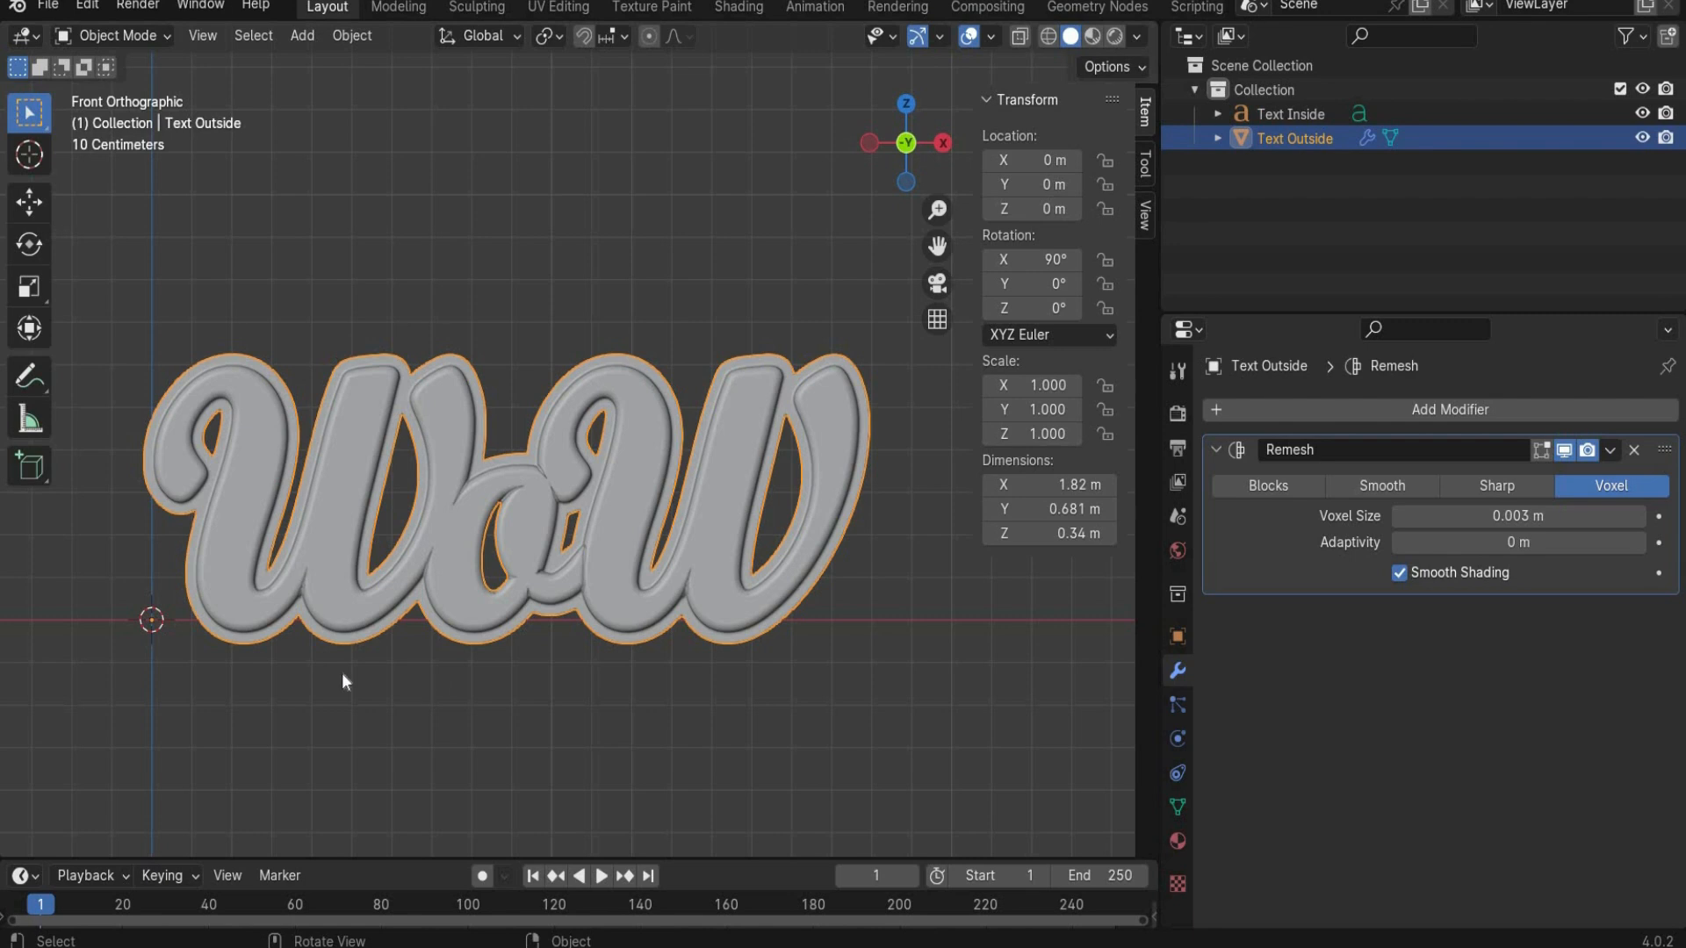
Step: Set the origin of Text Inside to its center of mass (surface)
left_click(551, 408)
scroll(551, 409, "down", 2)
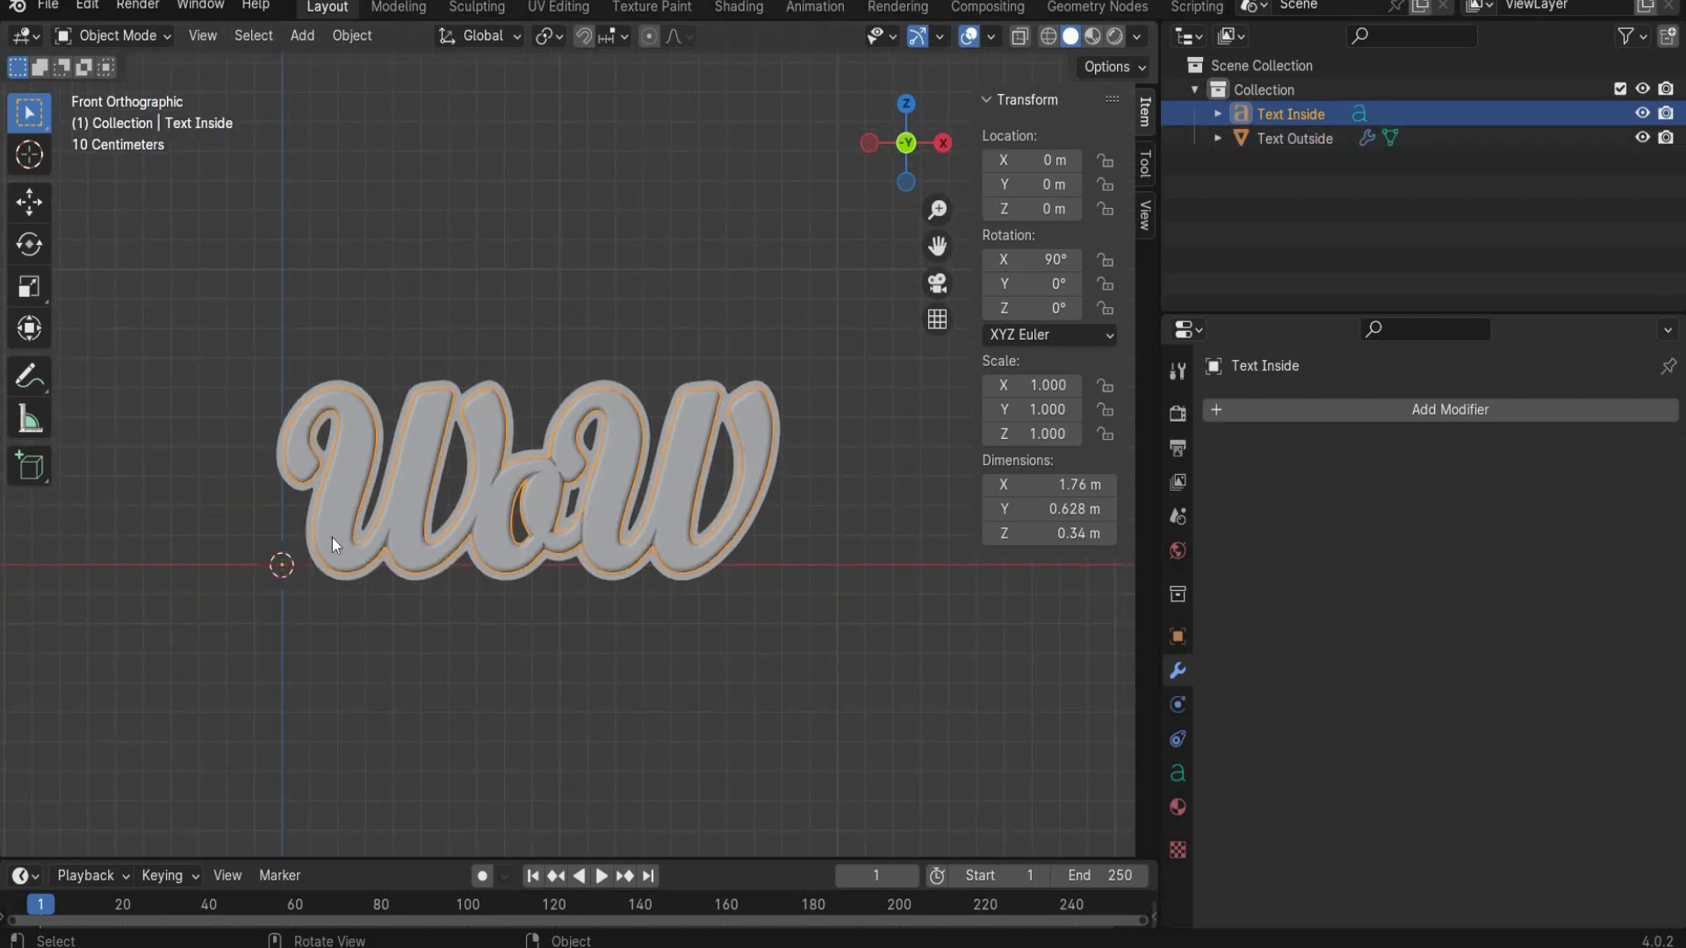
left_click(1277, 111)
right_click(471, 507)
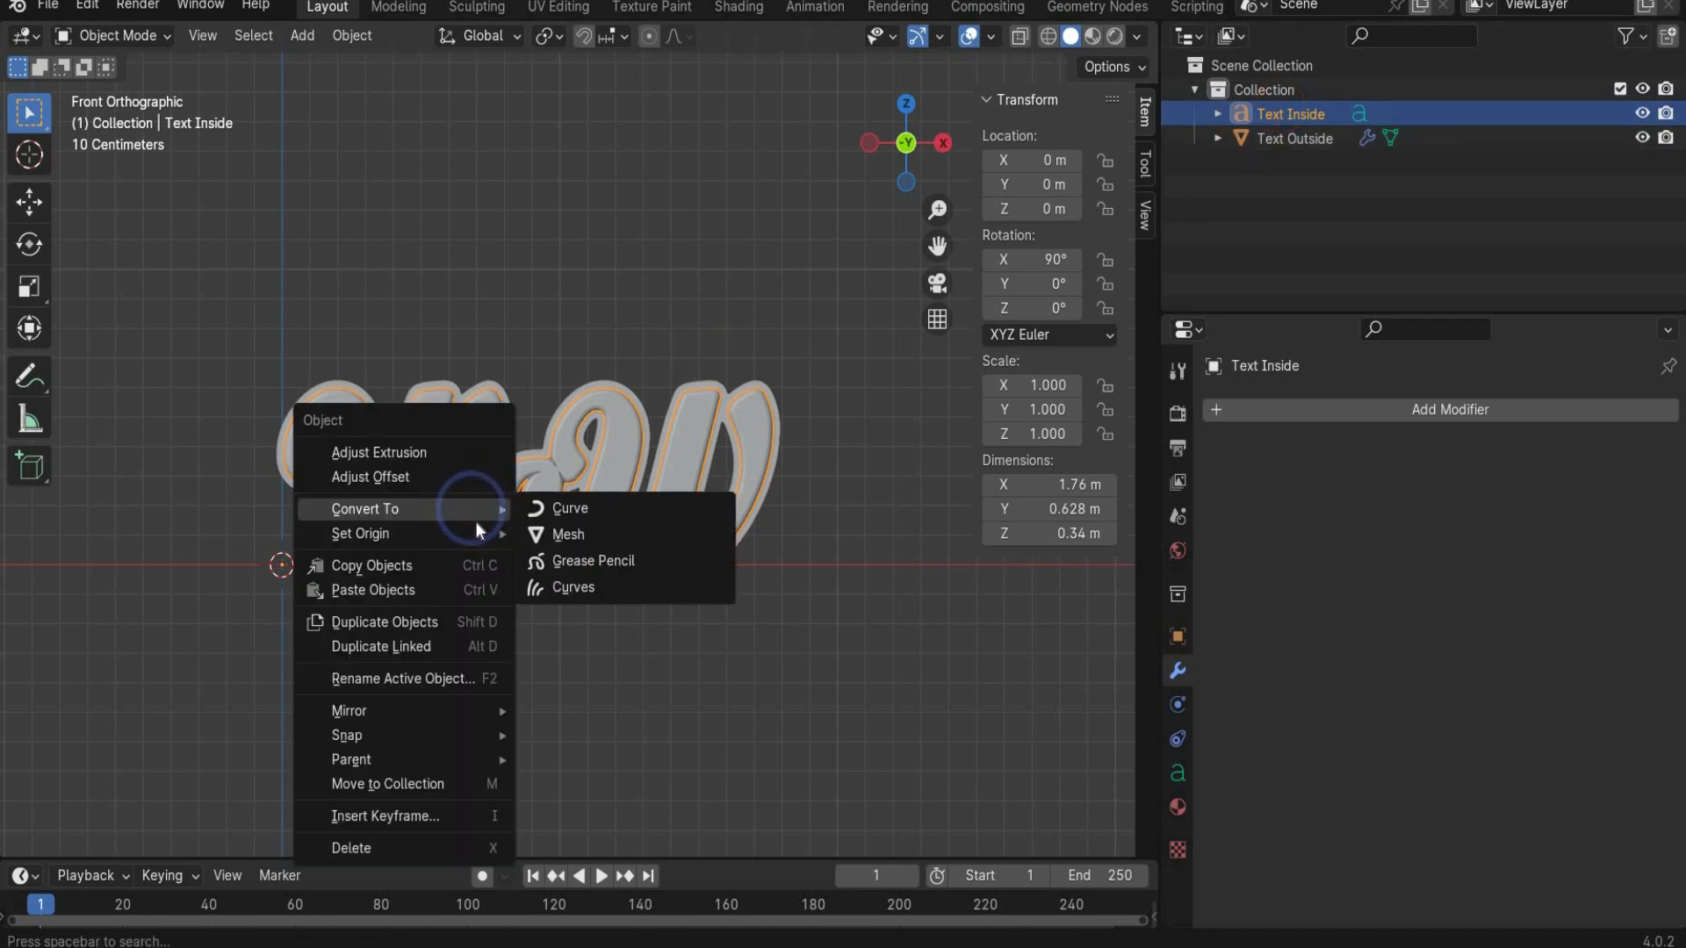
mouse_move(476, 508)
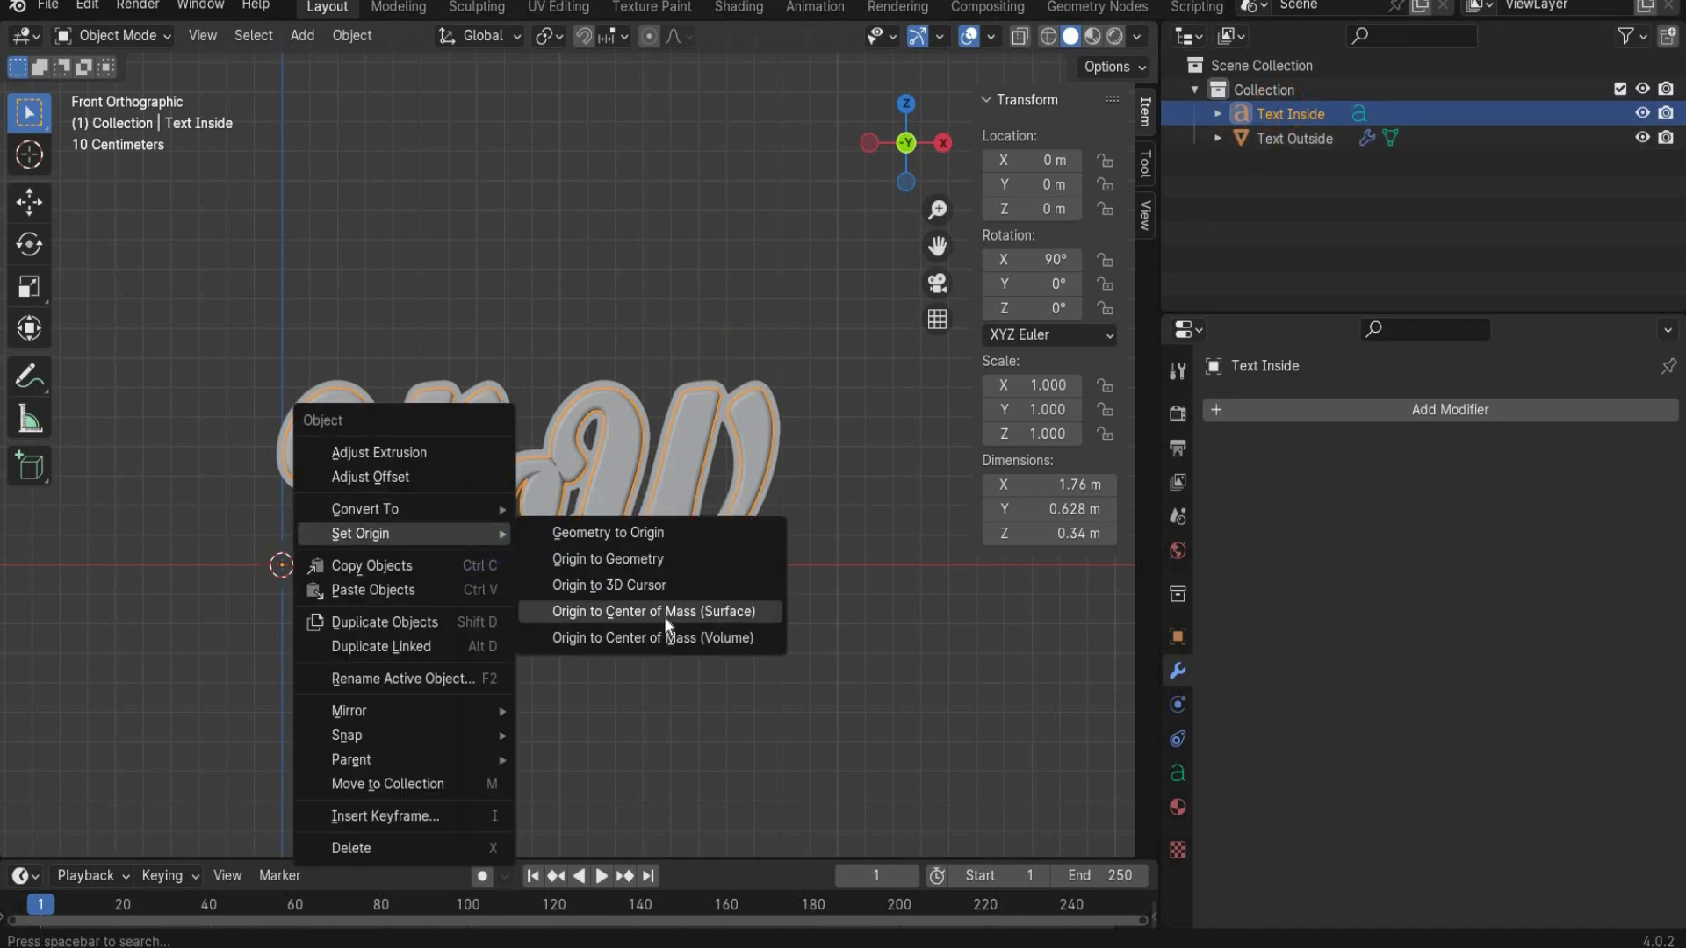
left_click(663, 618)
Step: Set Text Inside's X and Z location to 0 m so the lettering sits centred on the world origin
left_click(1036, 160)
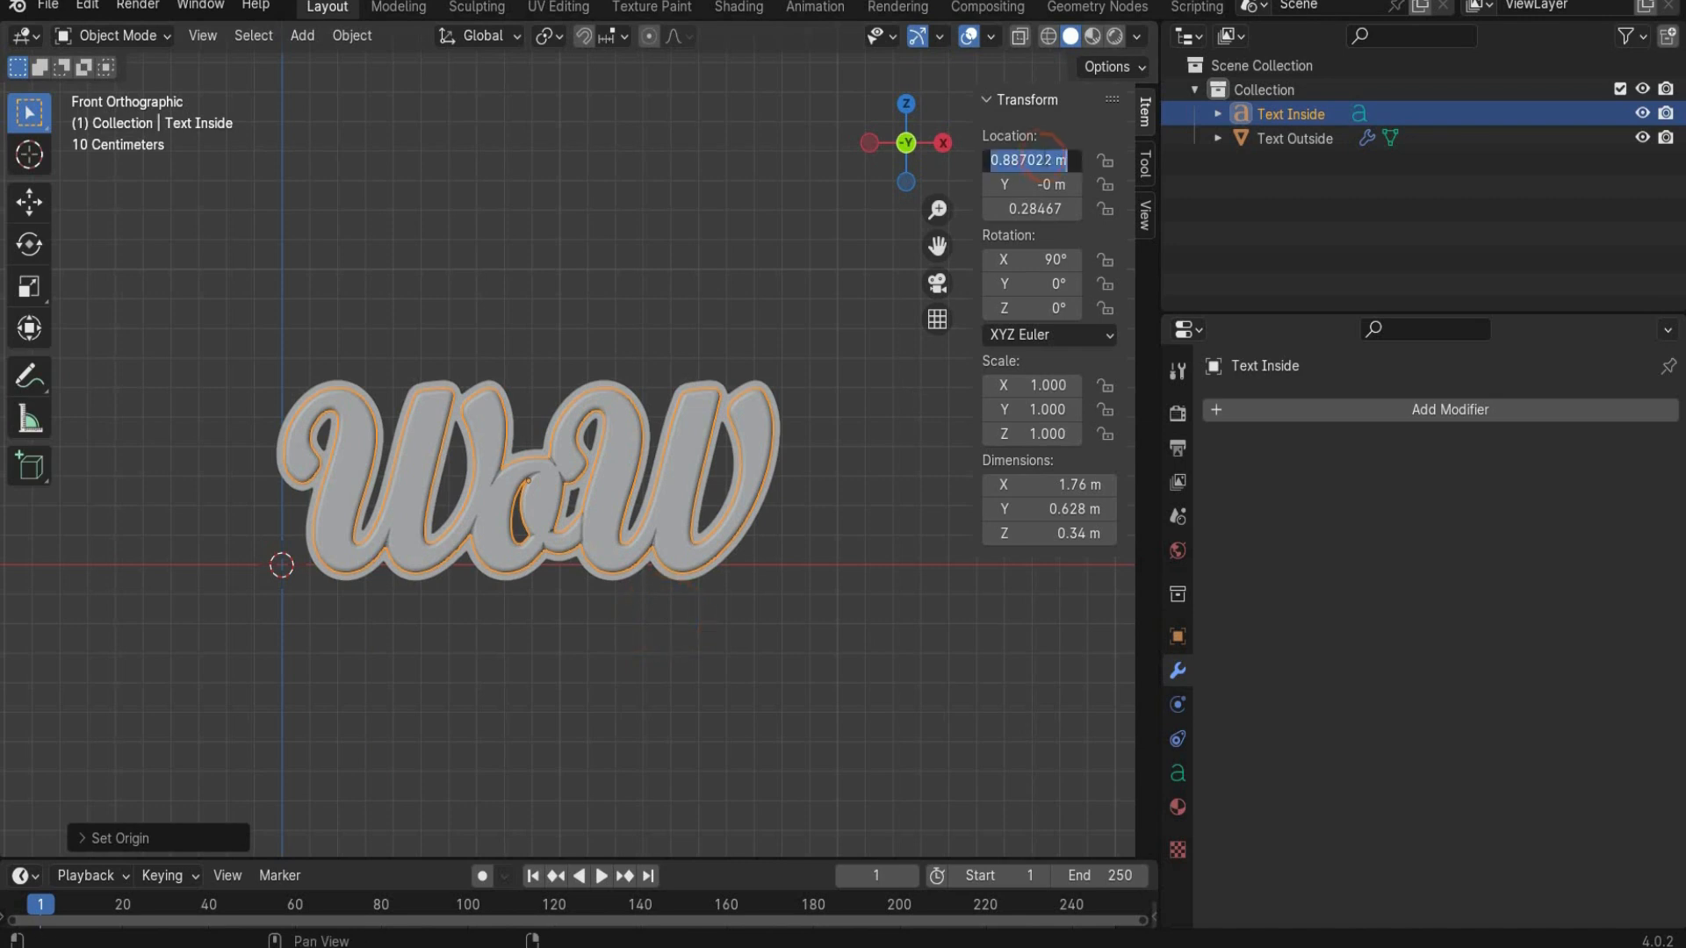
type("0")
key("Return")
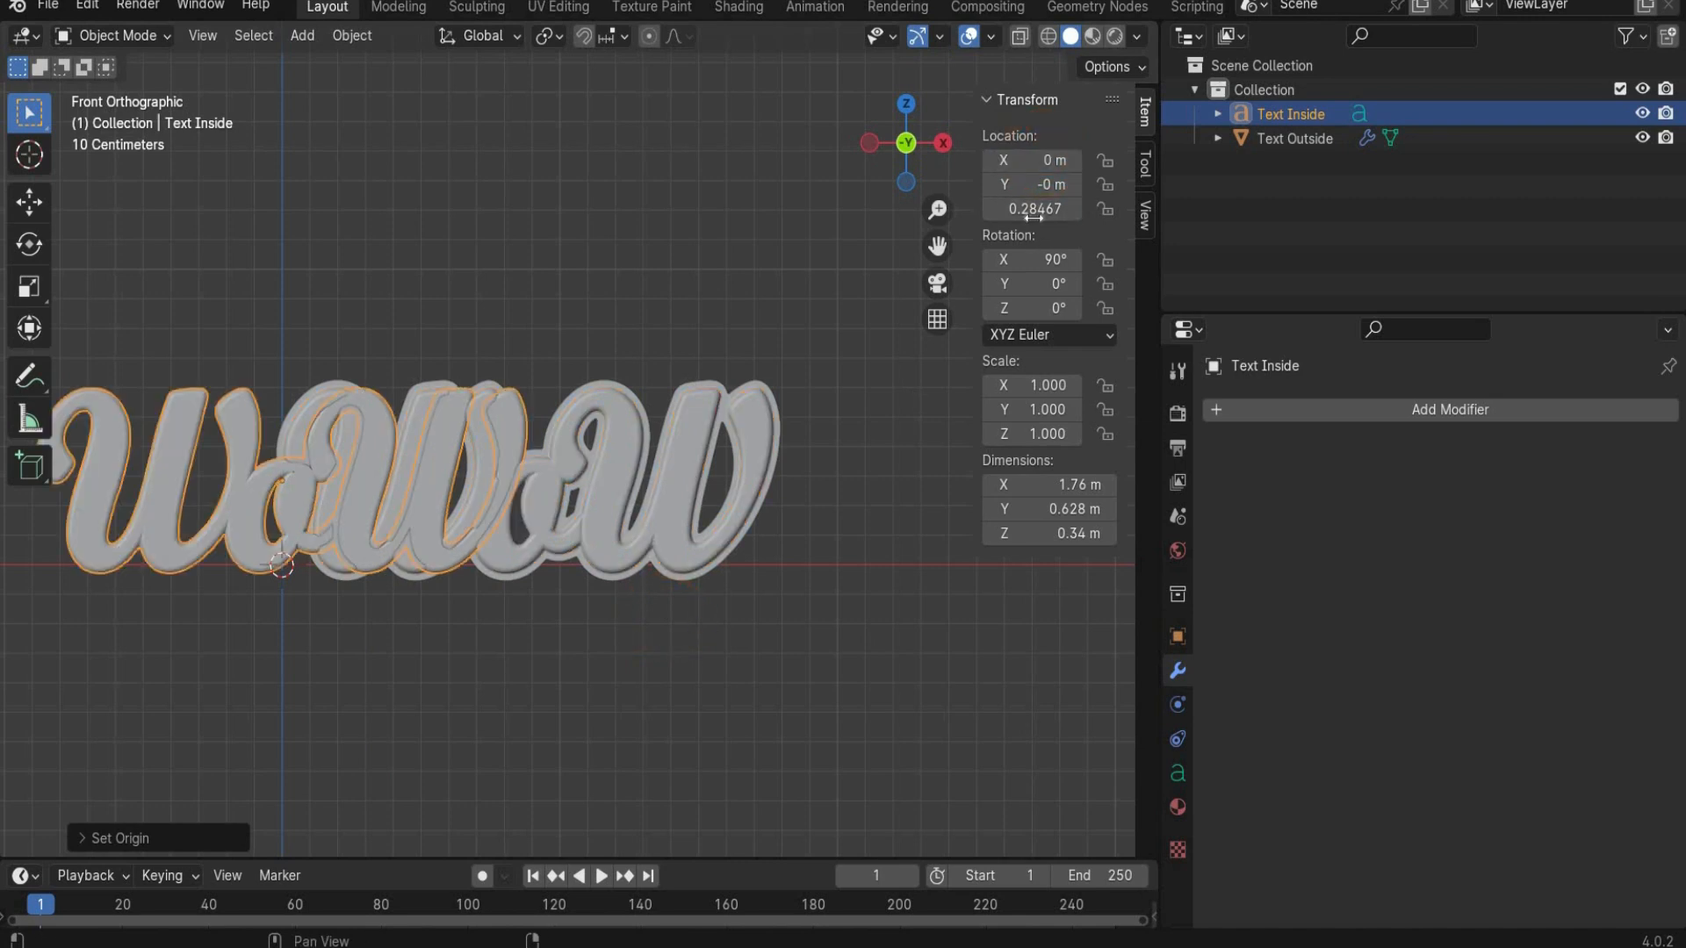
left_click(1036, 209)
type("0")
key("Return")
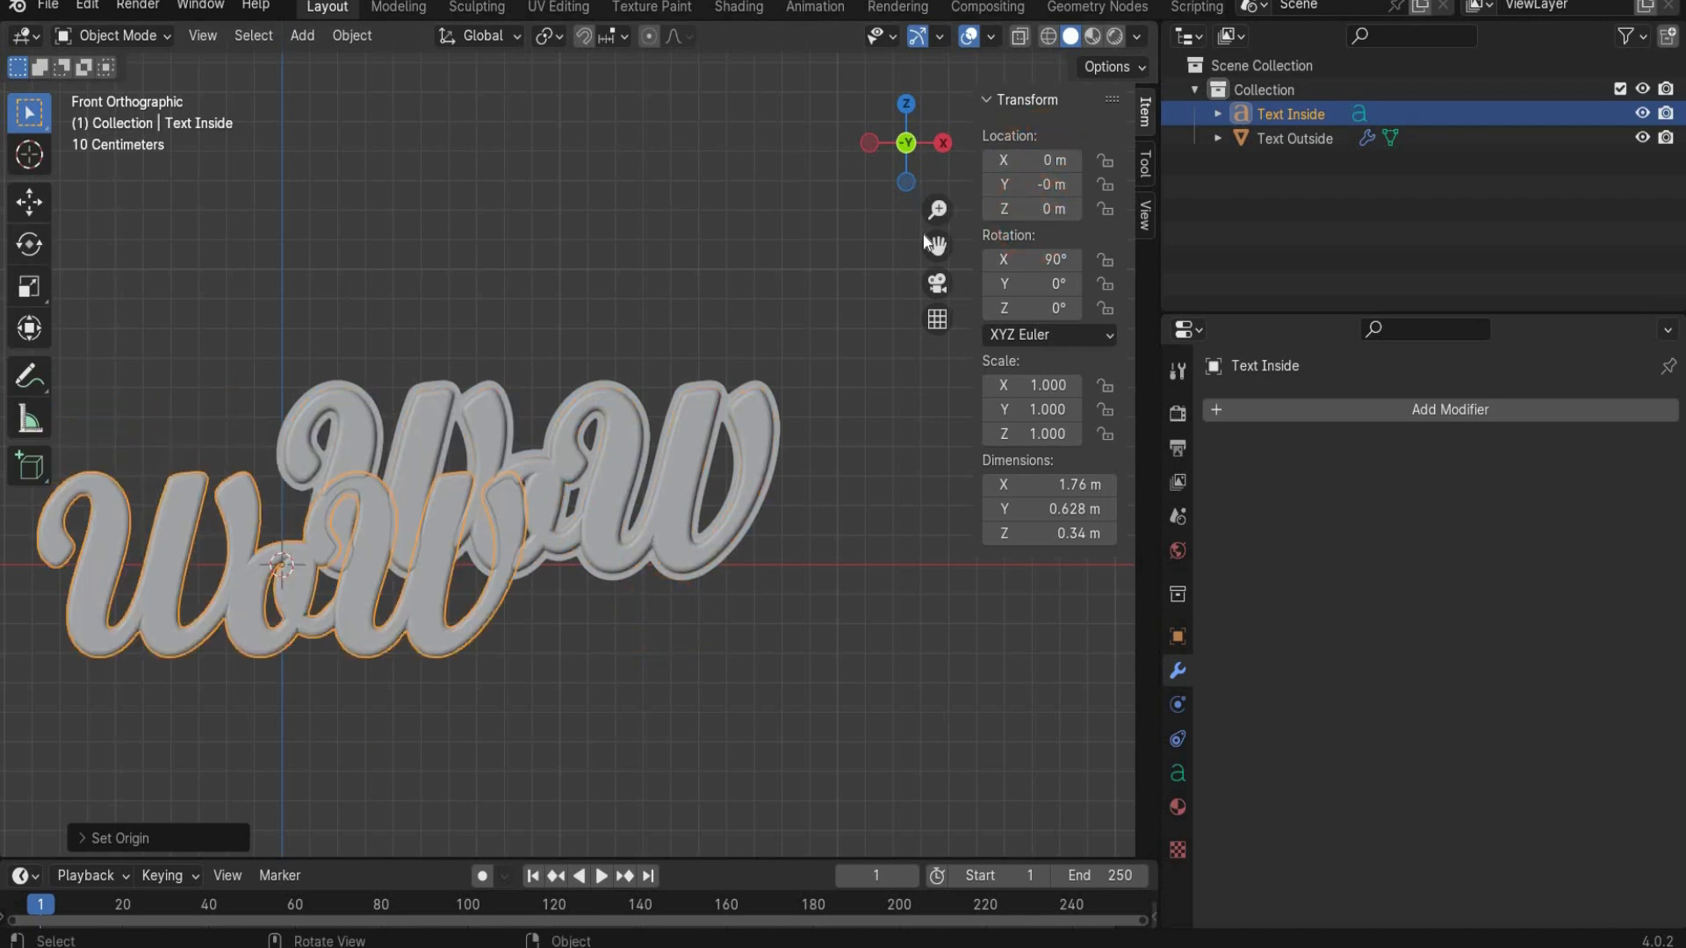
Step: Recentre Text Outside's origin on its lettering and set its X and Z location to 0 m, lining it up with Text Inside
left_click_drag(926, 243, 1043, 246)
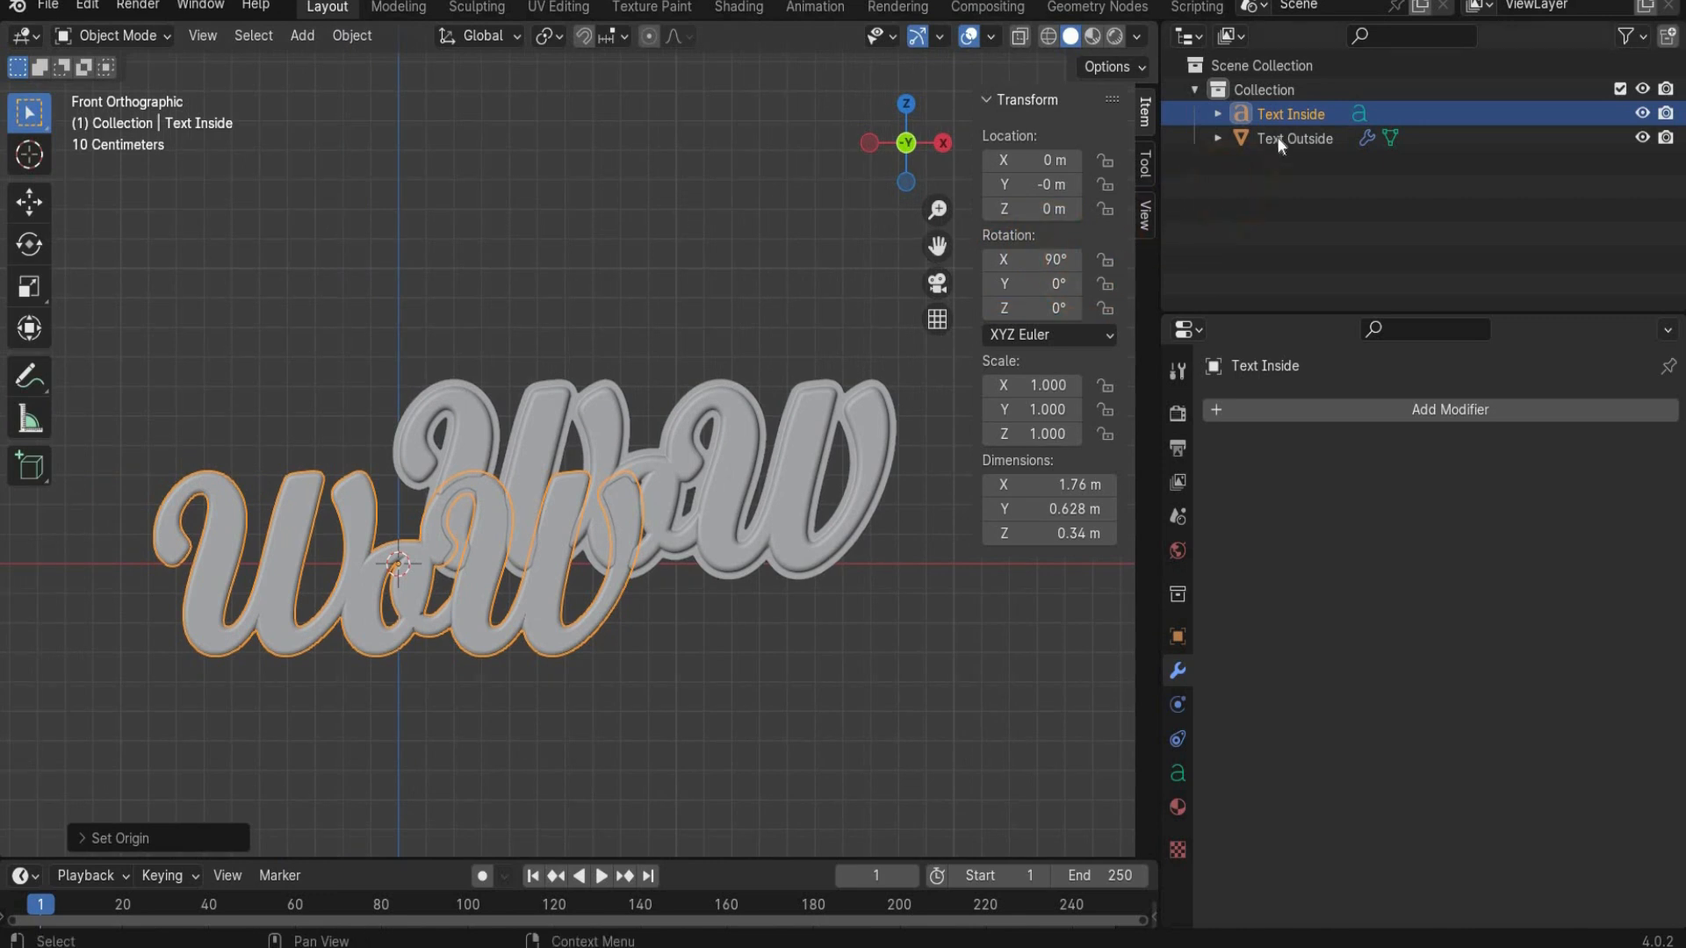
left_click(1277, 135)
right_click(743, 430)
left_click(742, 430)
left_click(952, 497)
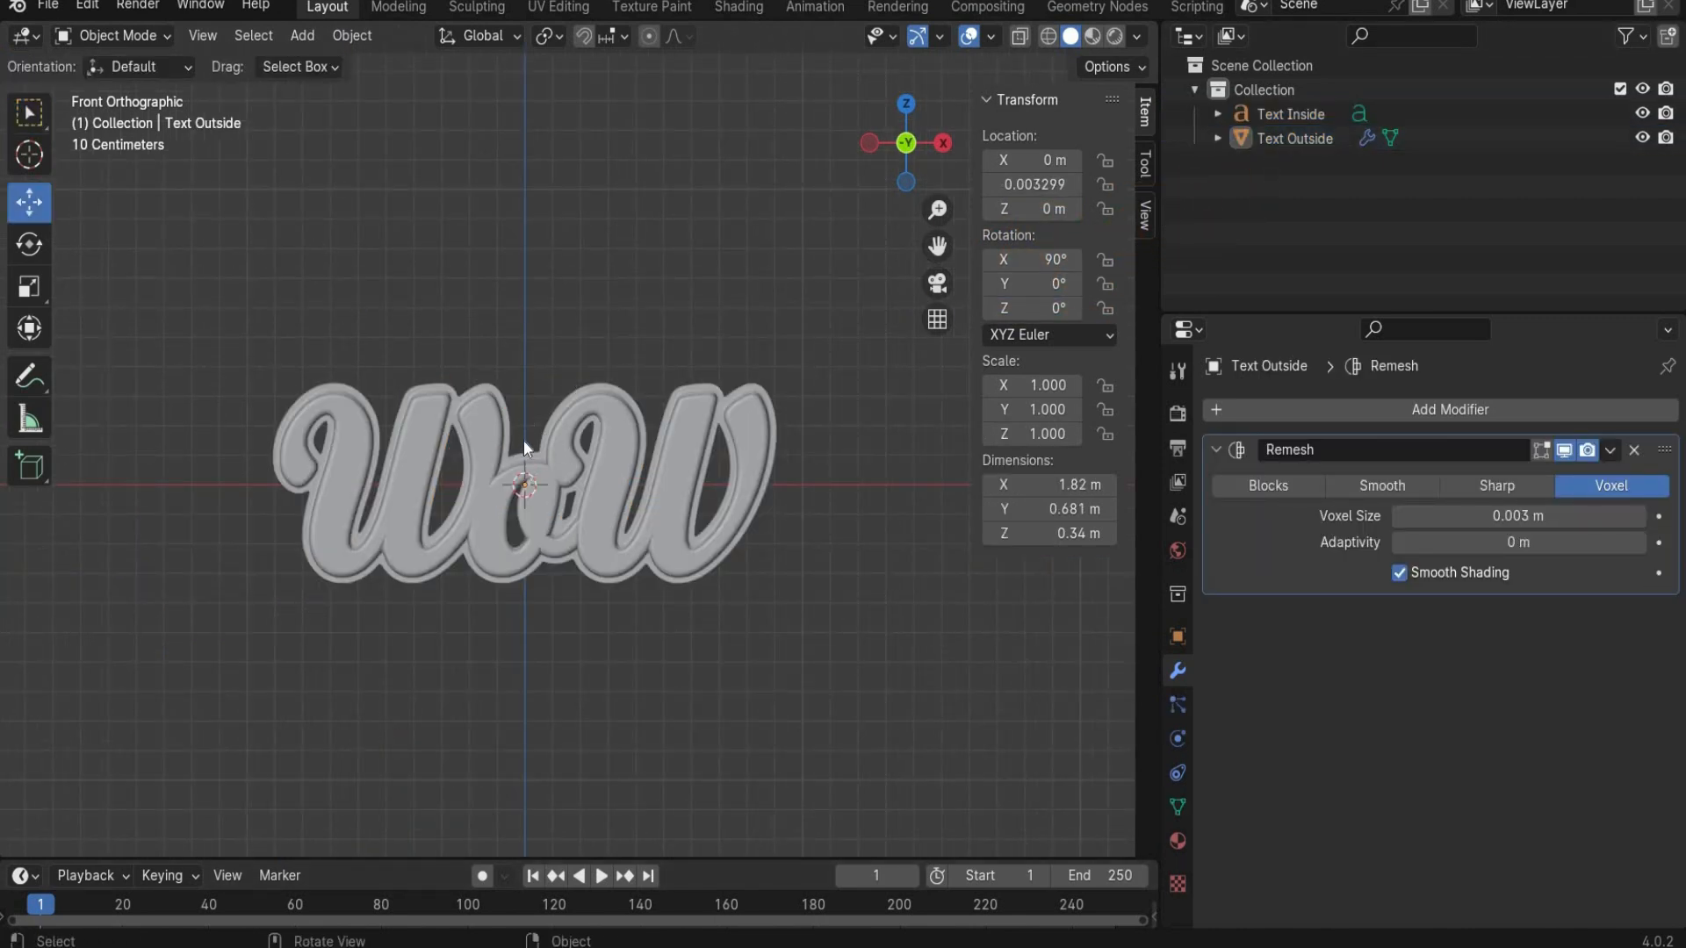
Step: Add a torus at the world origin with 84 major segments and 71 minor segments
left_click(302, 36)
mouse_move(316, 65)
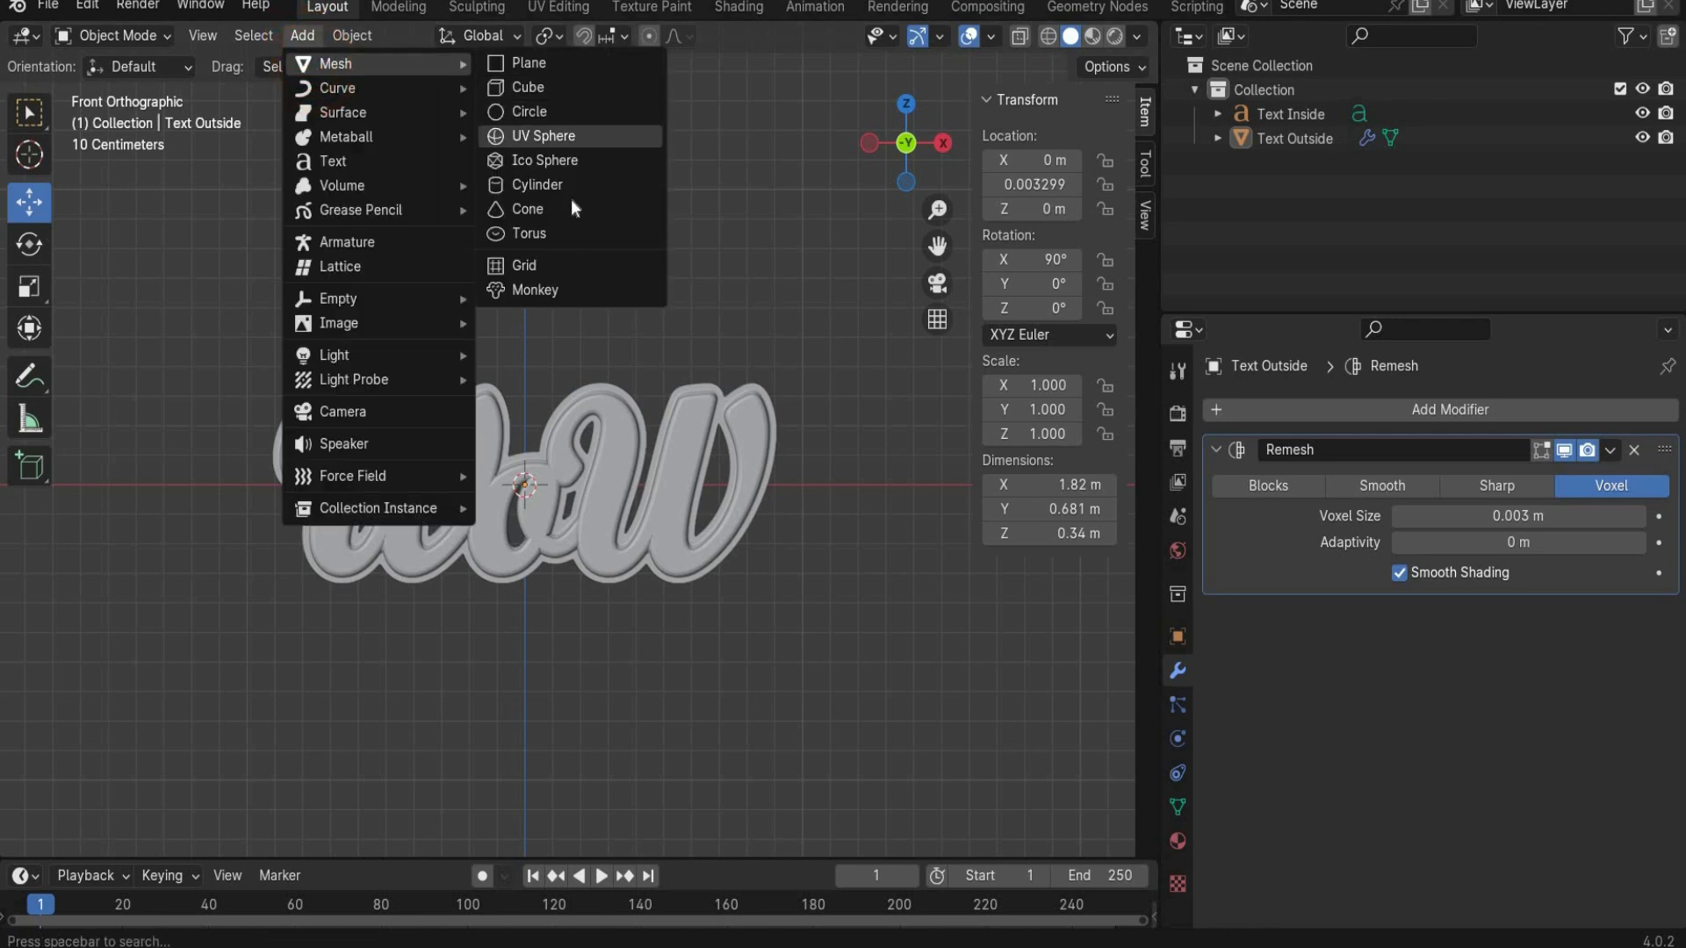
left_click(561, 232)
left_click(86, 840)
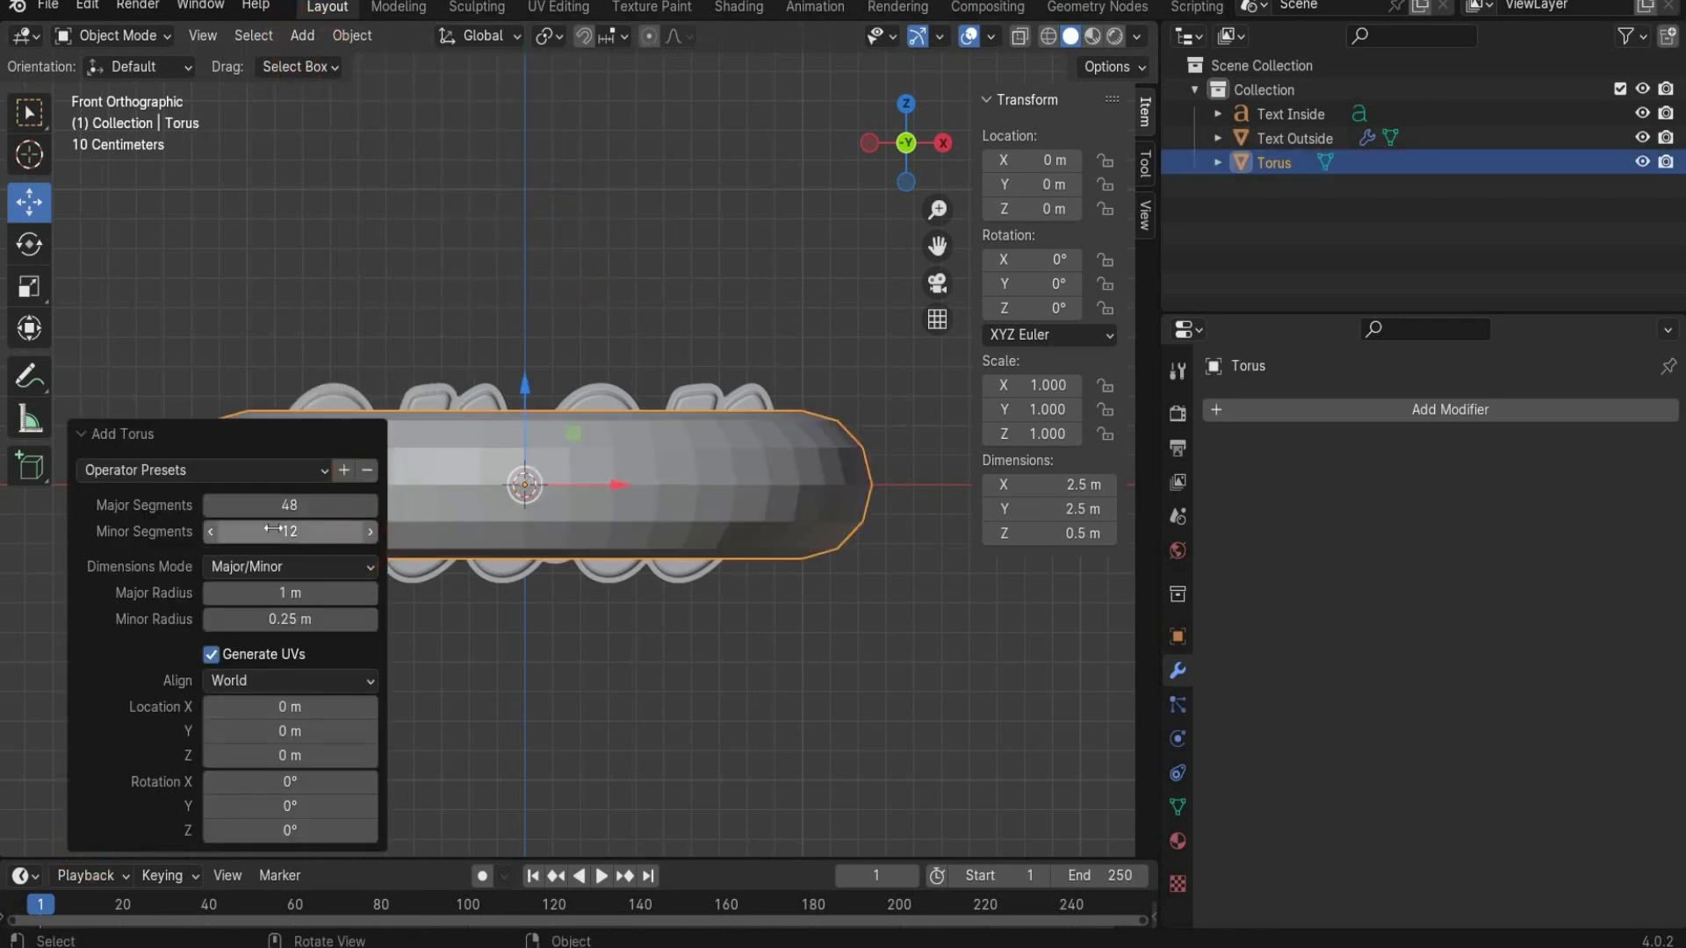
left_click(289, 505)
type("84")
key("Return")
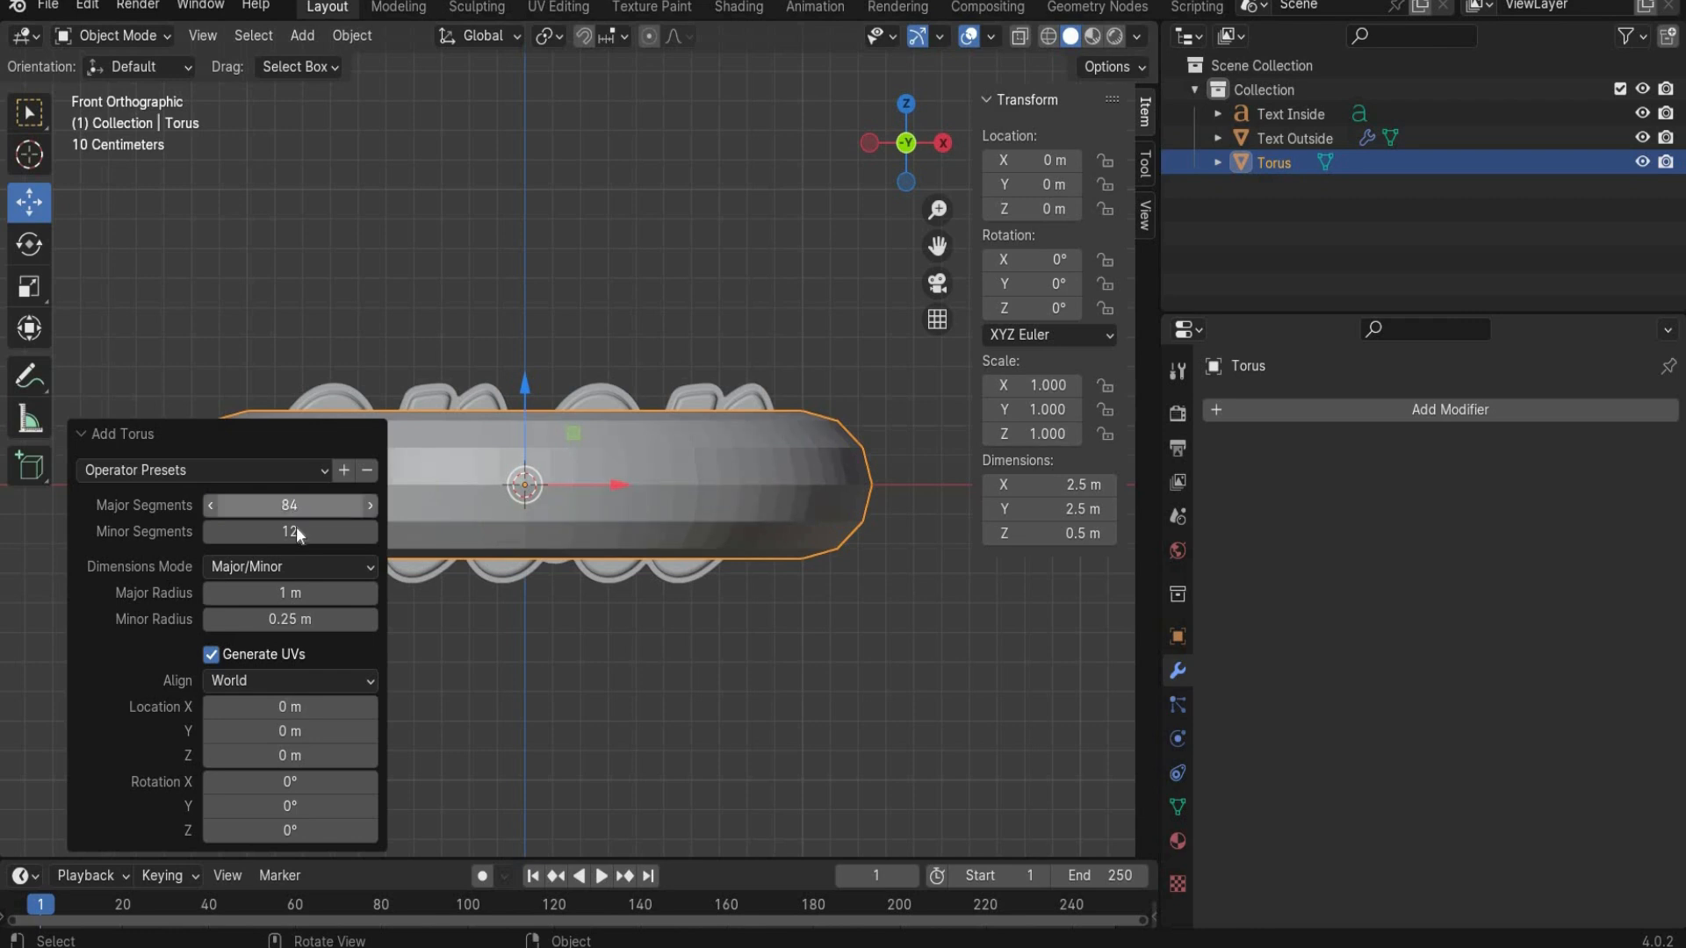
left_click(318, 532)
type("71")
key("Return")
Step: Set the new torus's major radius to 0.06 m and its minor radius to 0.01 m
left_click(310, 593)
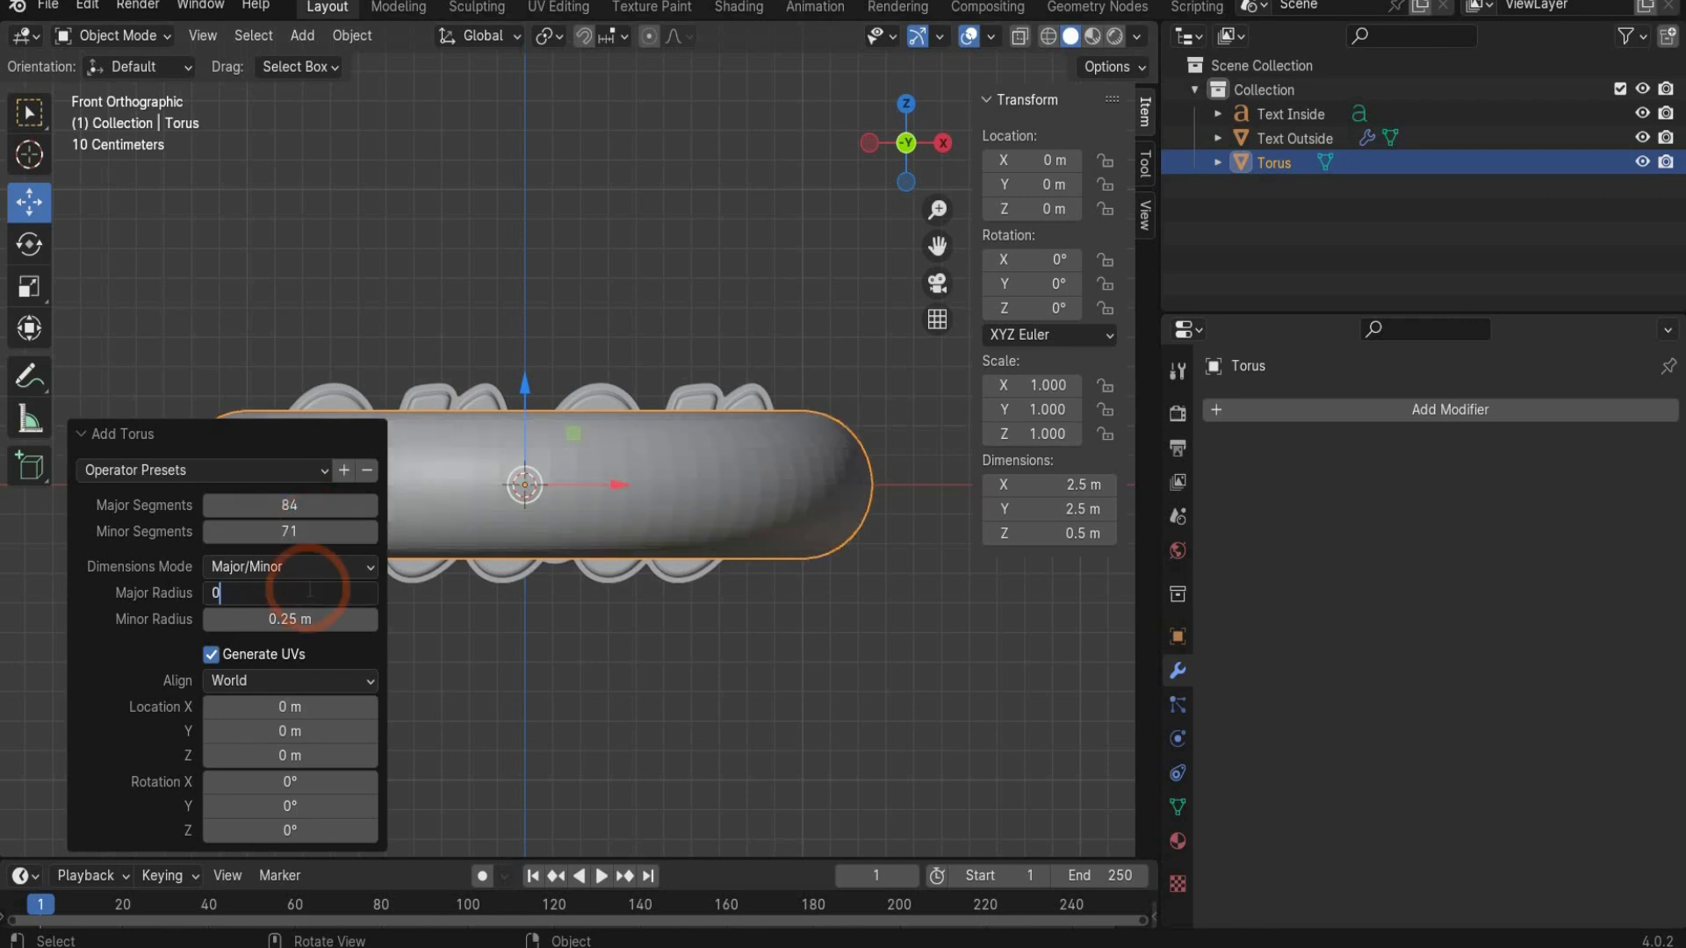
type("0.06")
key("Return")
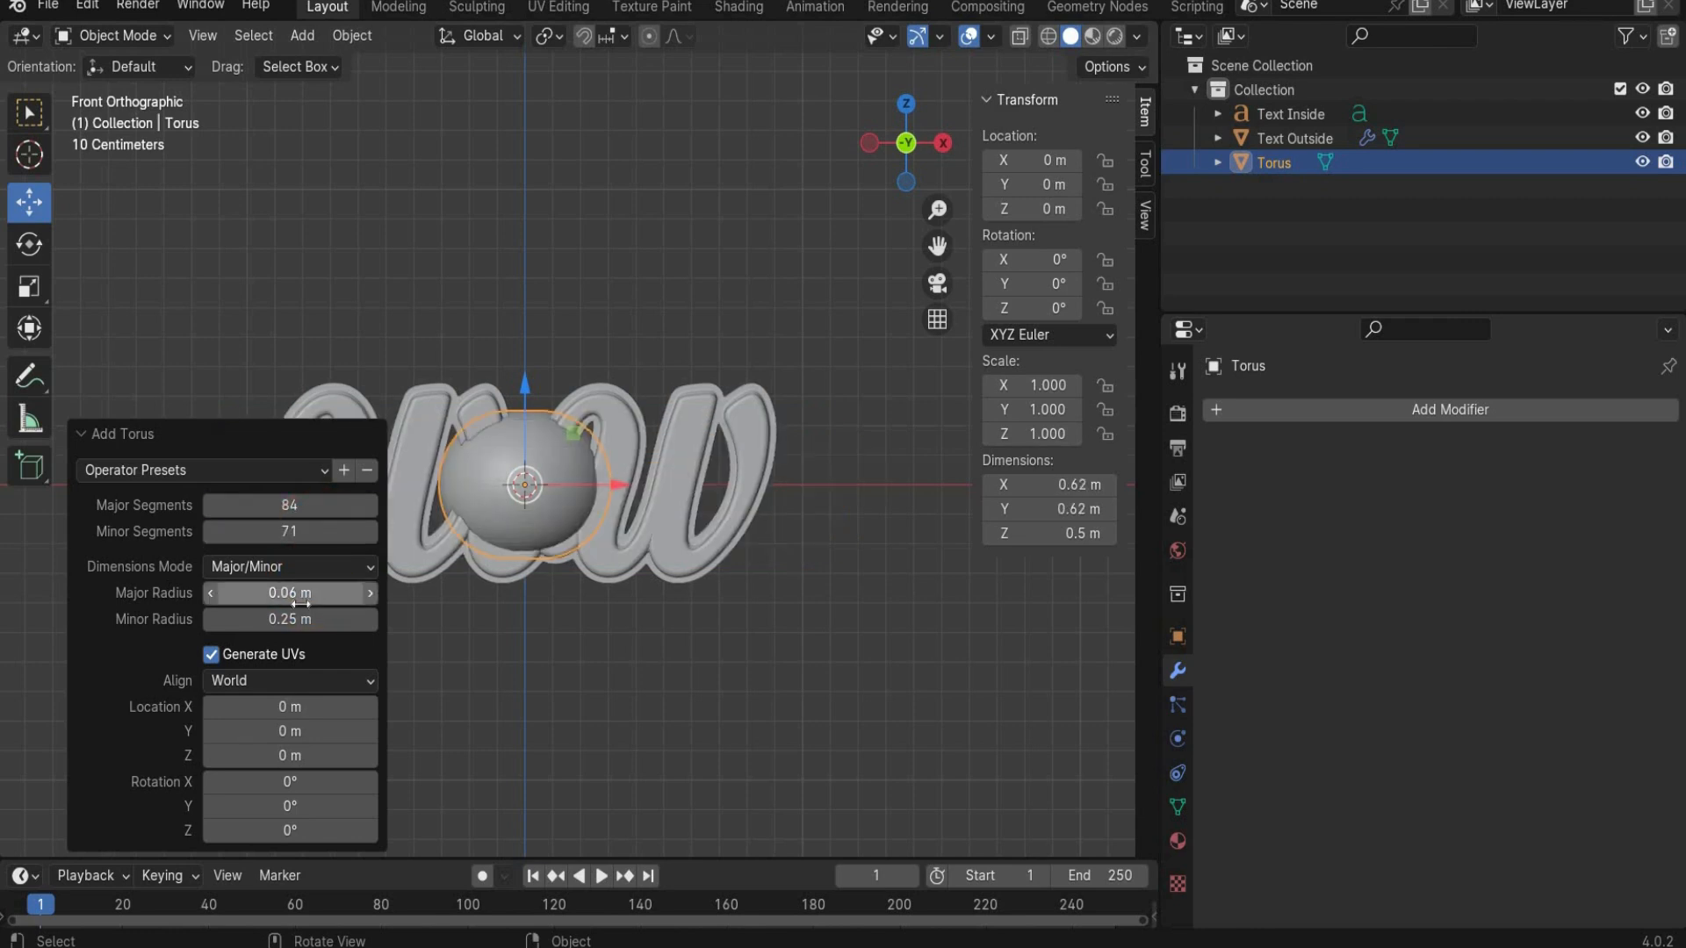
left_click(295, 619)
type("0.")
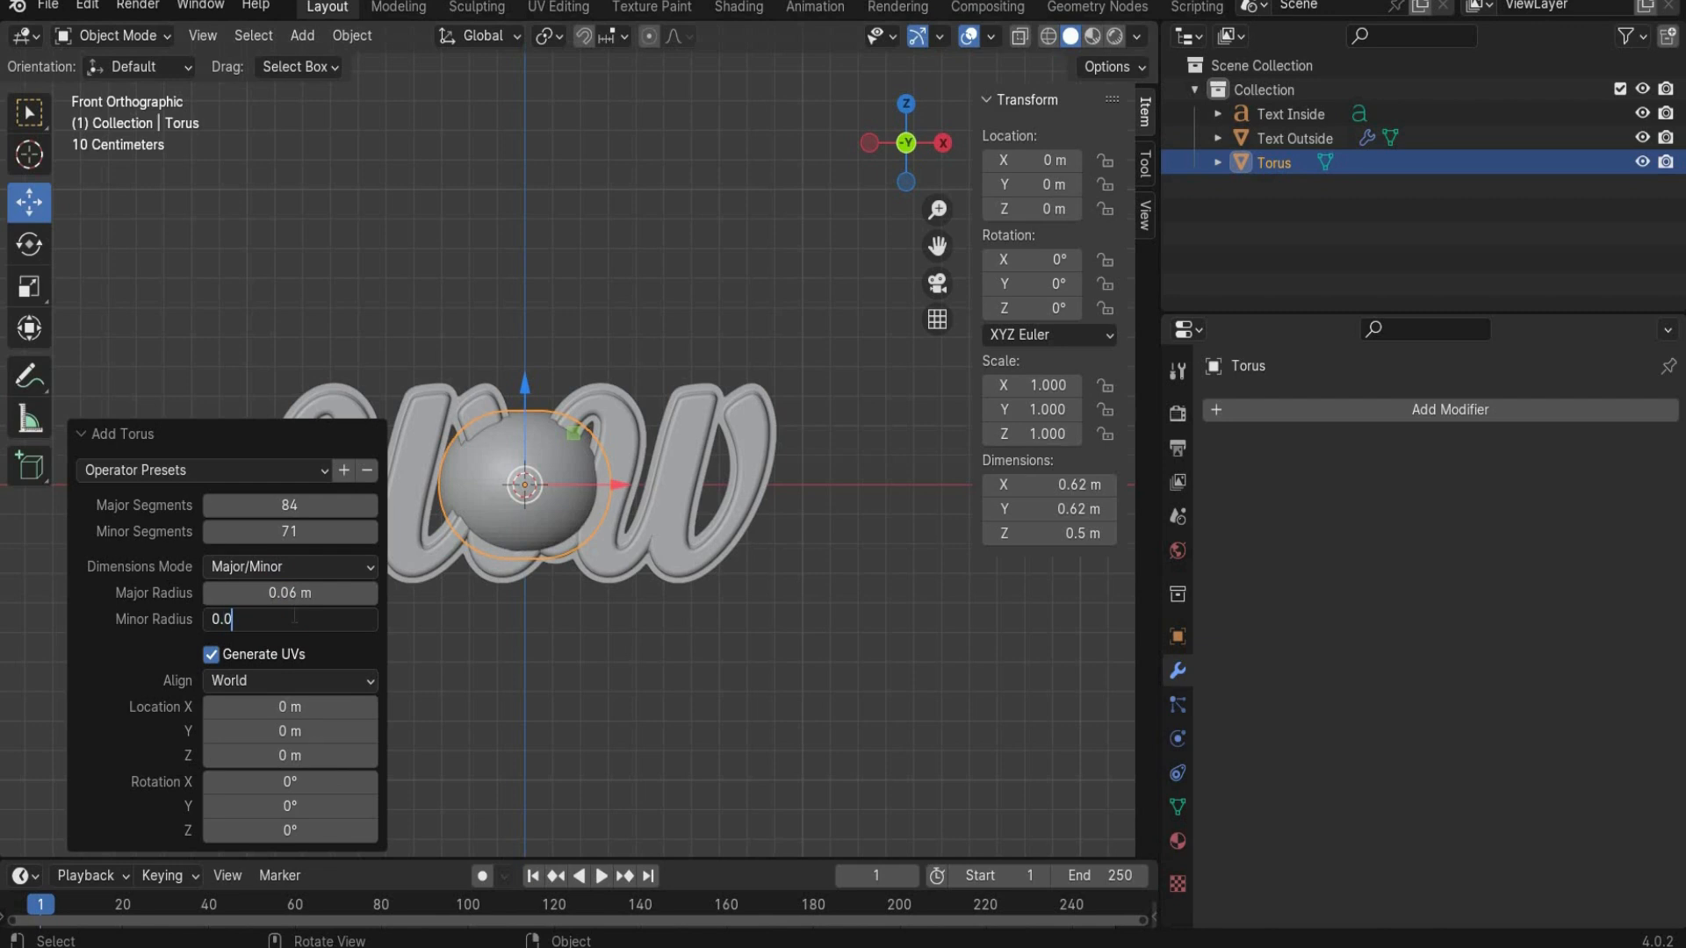
type("01")
key("Return")
Step: Rotate the torus 90° about X and 90° about Z so it stands upright, edge-on to the front view
left_click(295, 781)
type("9")
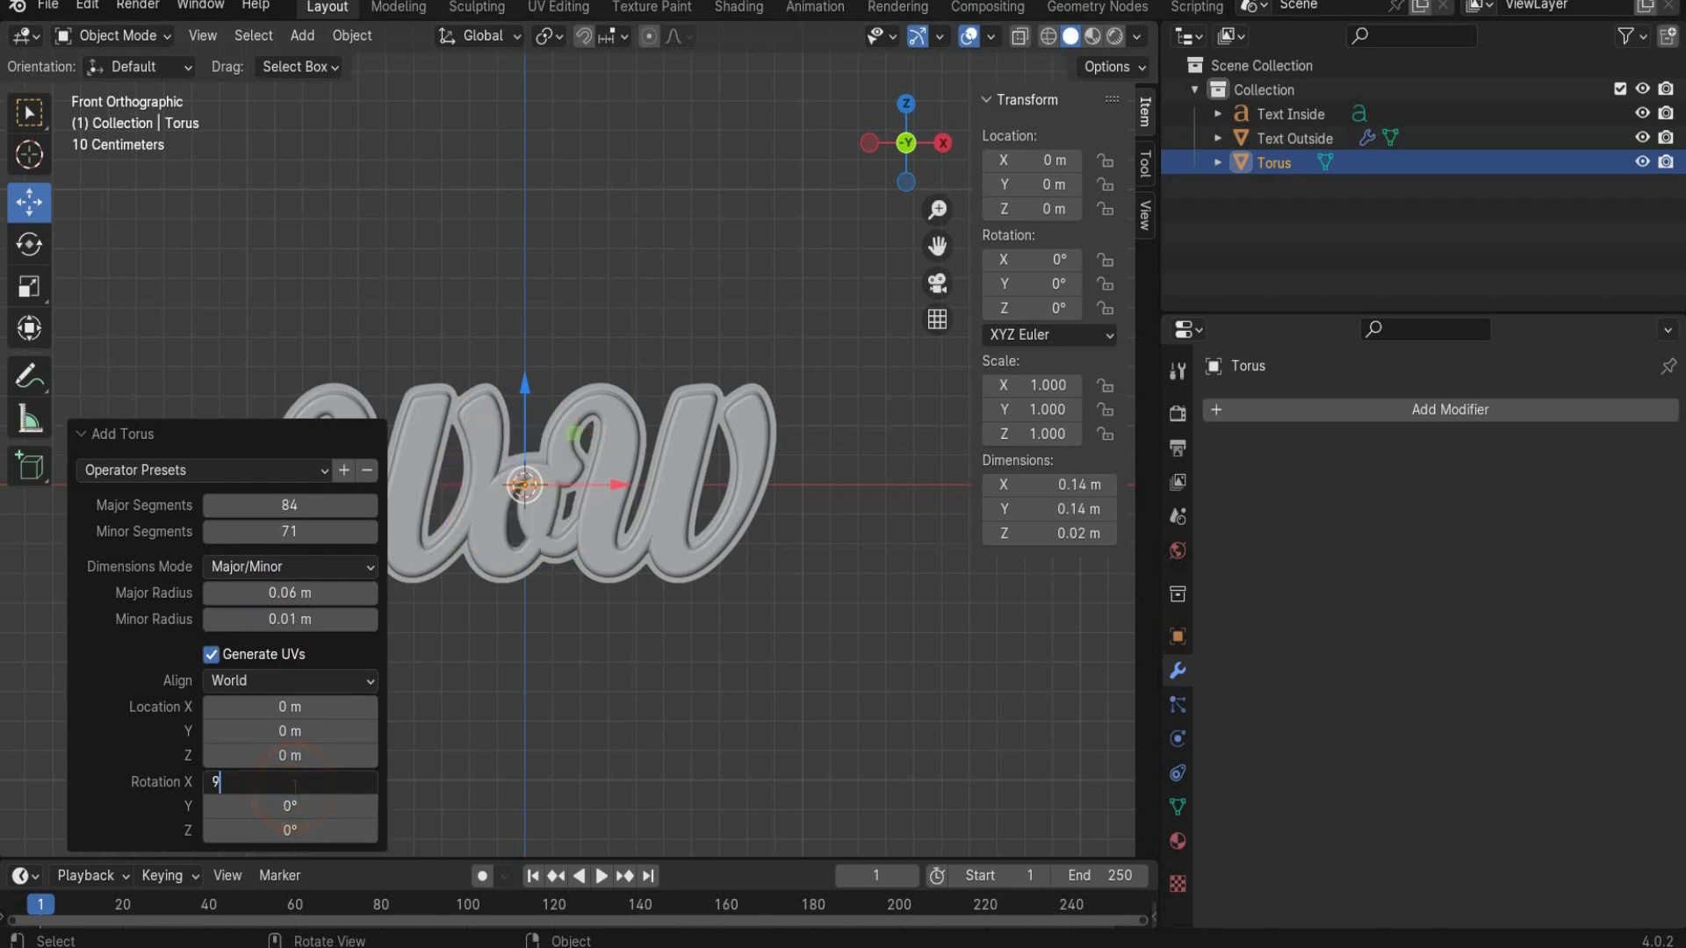
key("Return")
left_click(263, 830)
type("90")
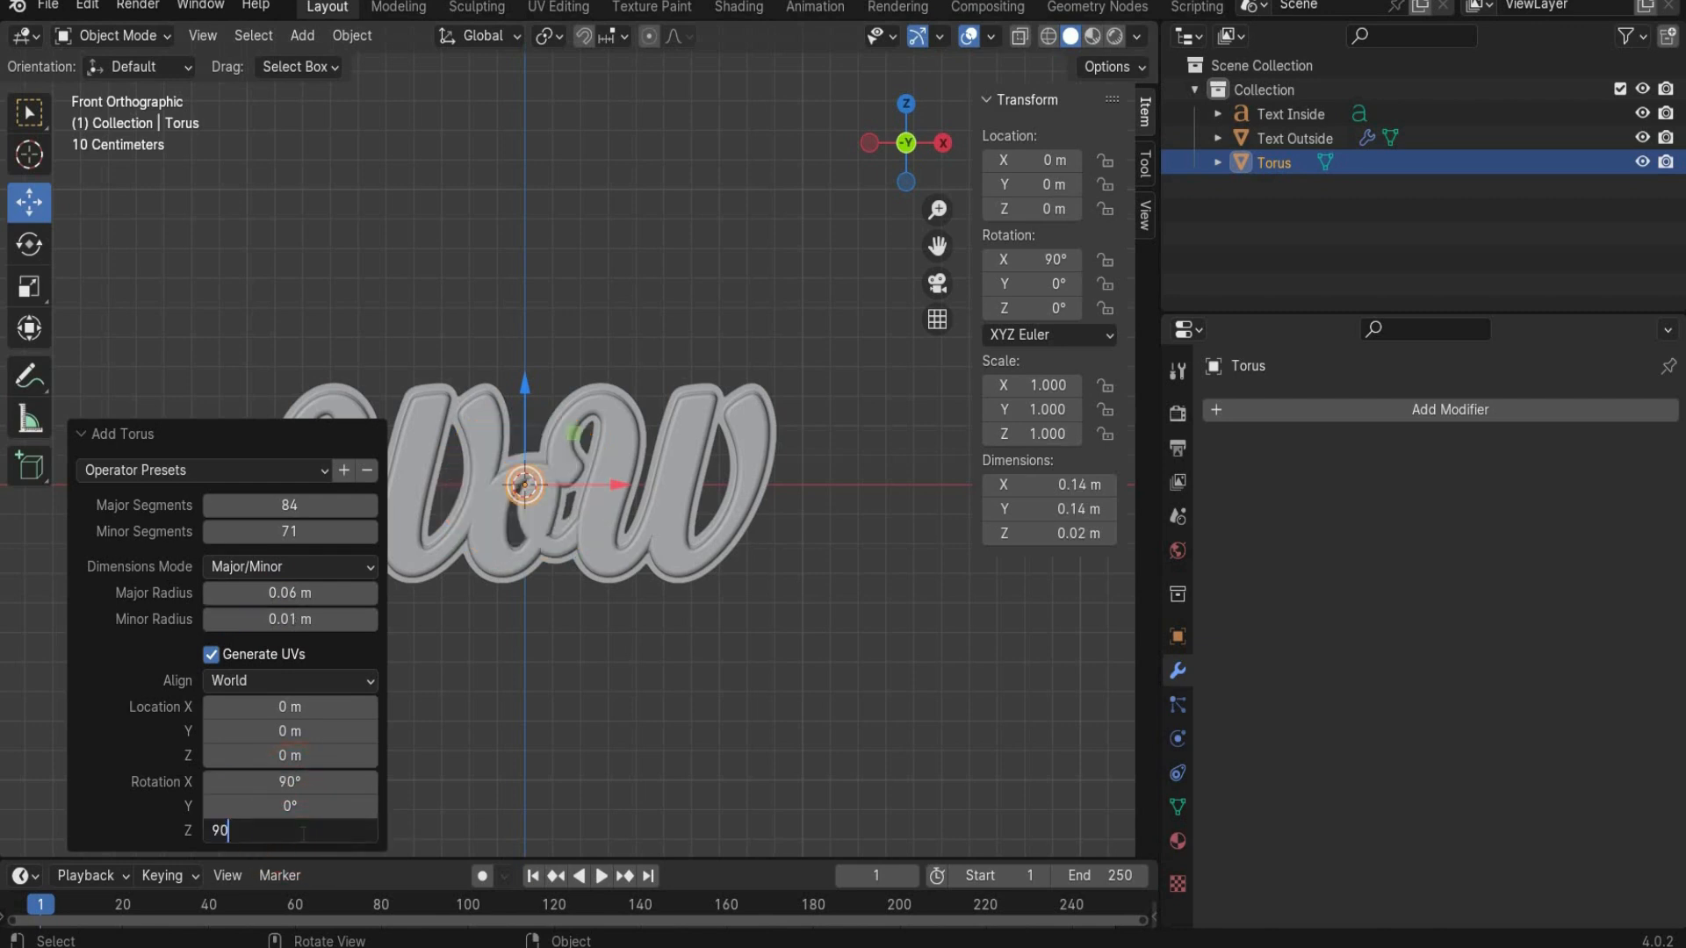
key("Return")
Step: Raise the torus to about 0.11 m in Z, onto the top of the letter o, and rename it Wow Ring
scroll(423, 369, "up", 2)
left_click_drag(423, 369, 454, 326)
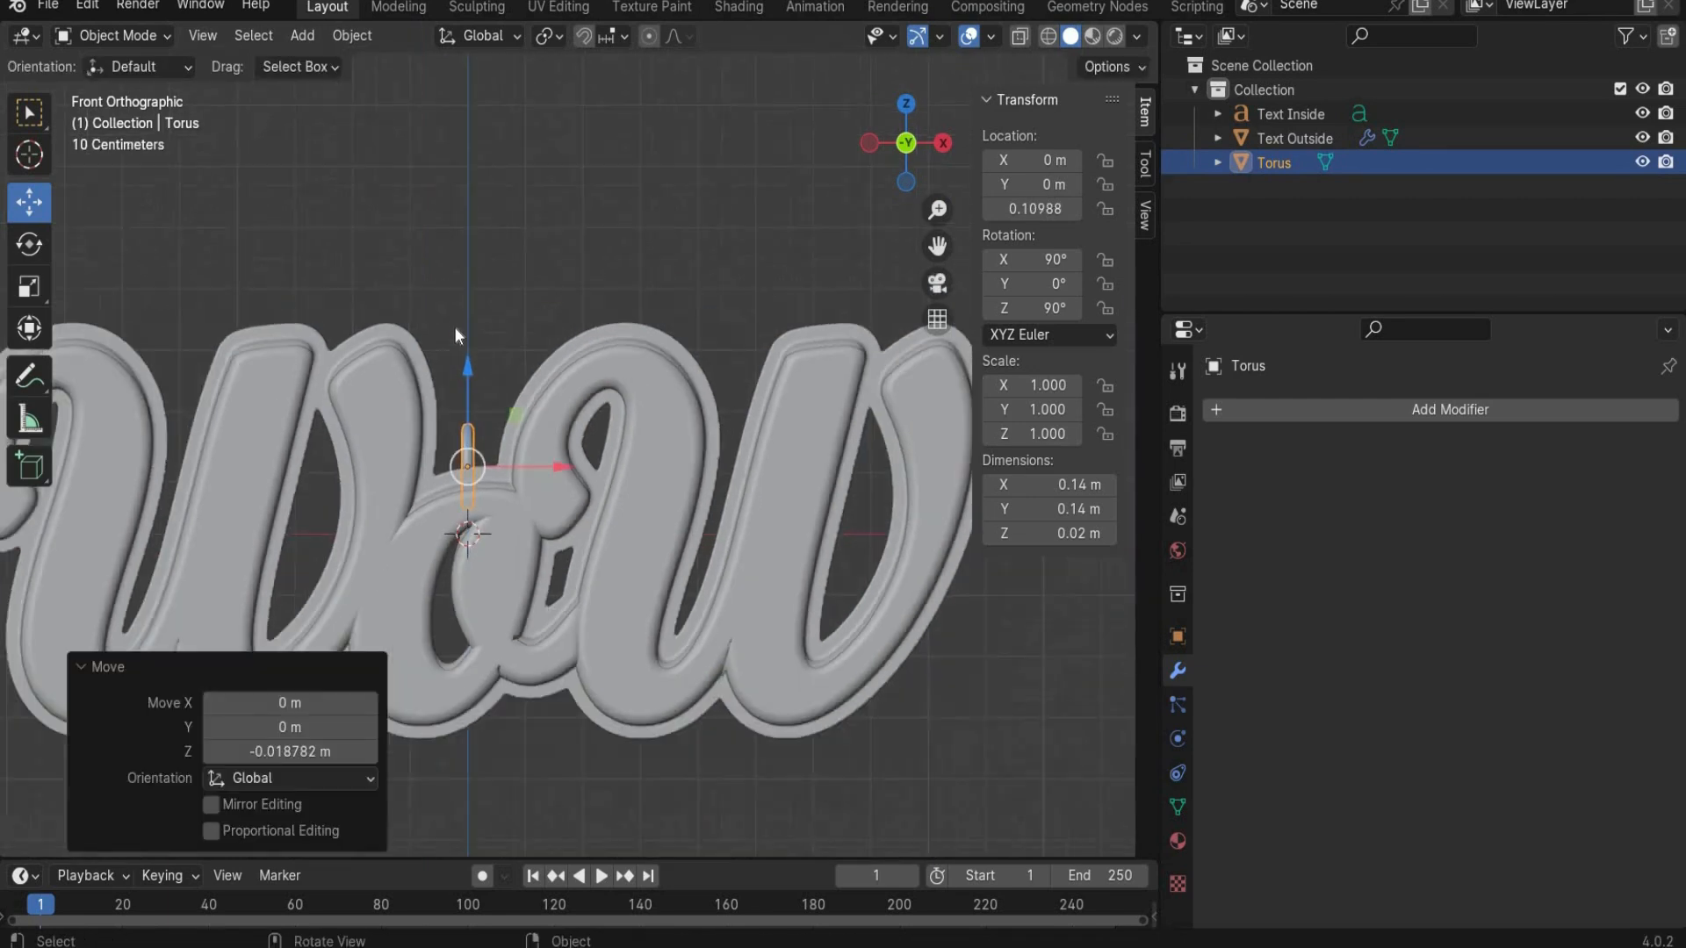
scroll(455, 327, "down", 2)
left_click(1290, 163)
double_click(1291, 163)
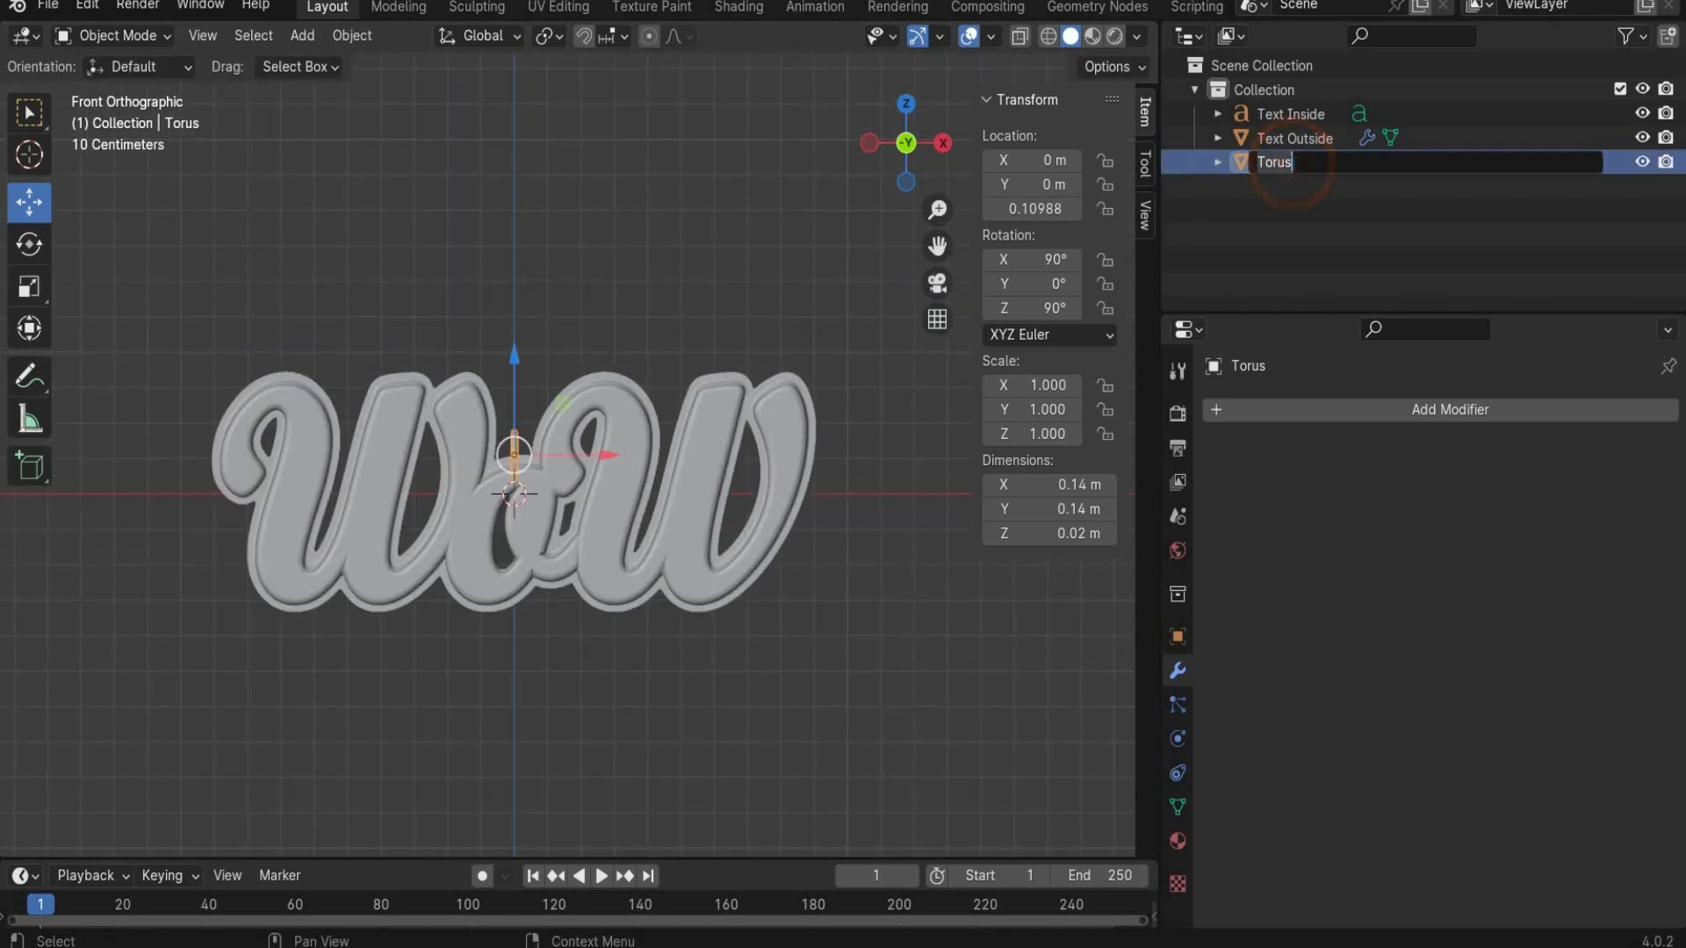
type("Wow Ring")
key("Return")
Step: Duplicate Wow Ring and move the copy straight up by about 0.1 m
scroll(470, 357, "up", 3)
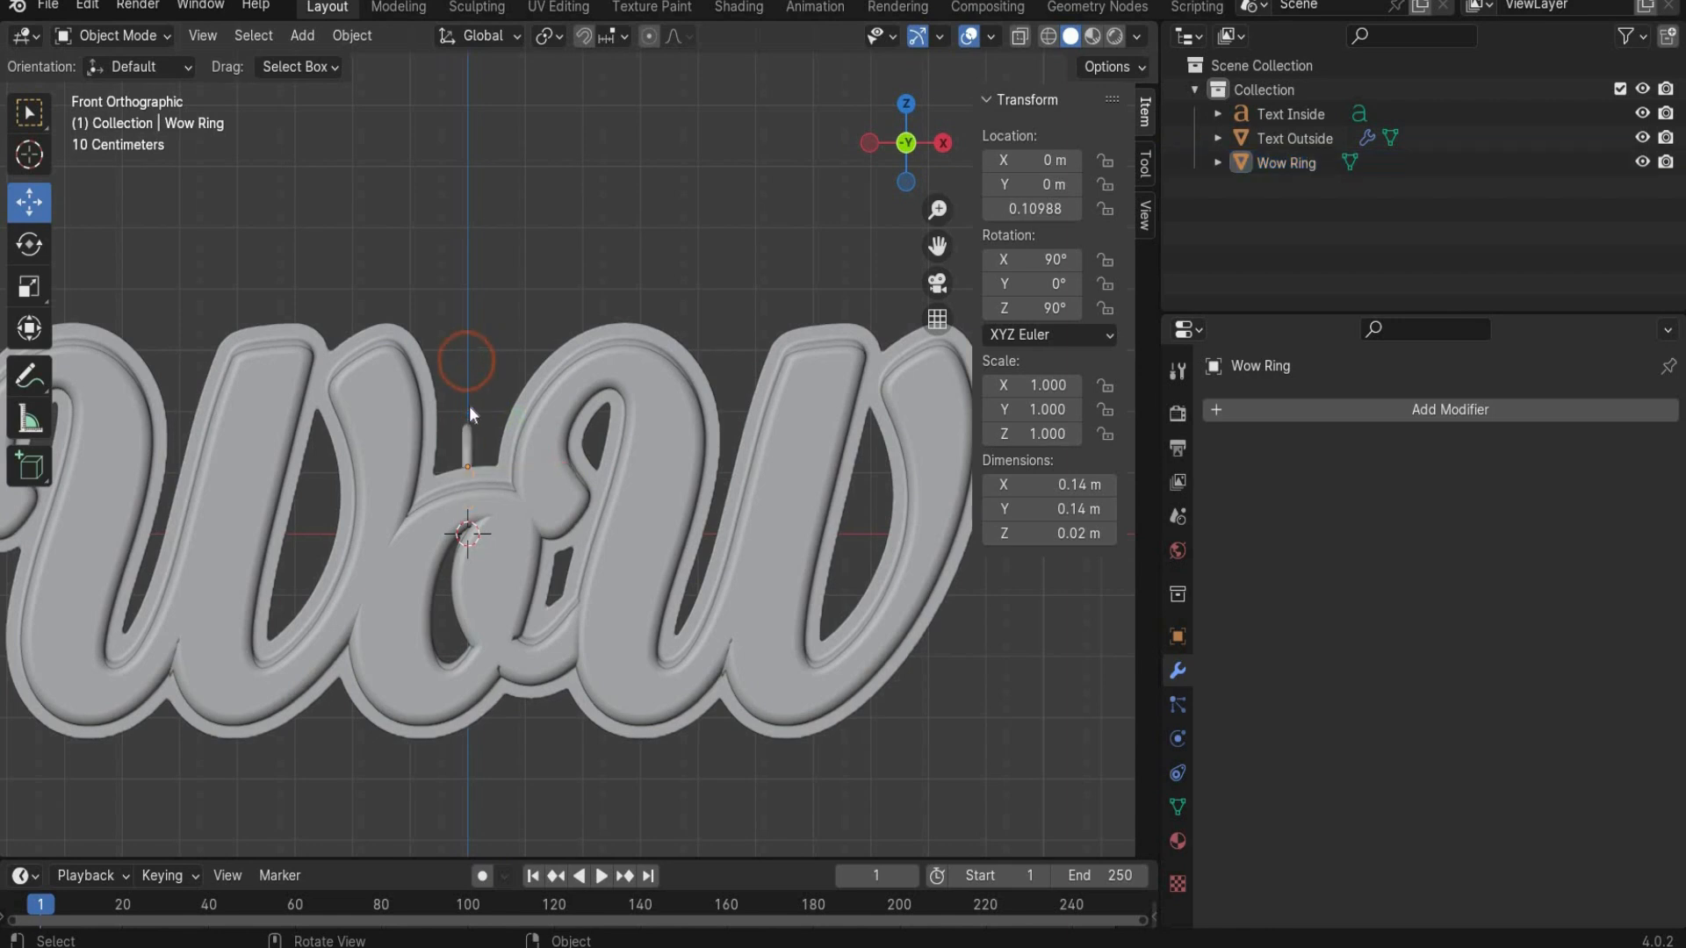
left_click(466, 436)
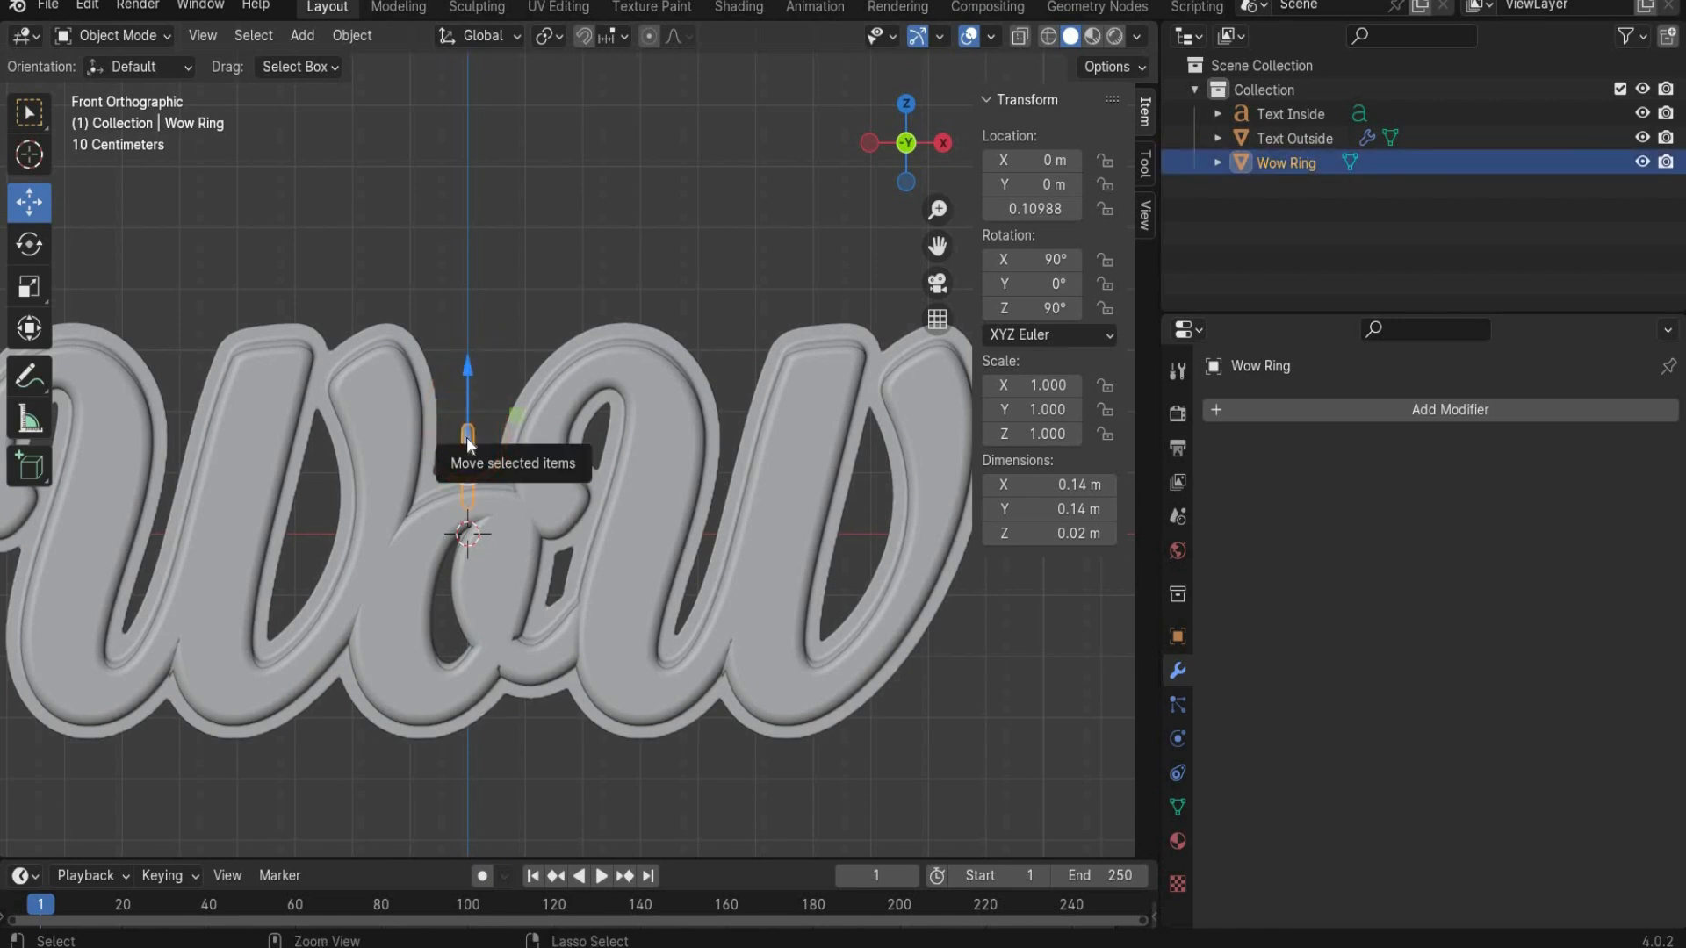
key("ctrl+c")
key("ctrl+v")
left_click_drag(467, 364, 467, 303)
Step: Set the Z rotation of the duplicated ring, Wow Ring.001, to 0° so it faces the front
double_click(1037, 308)
type("0")
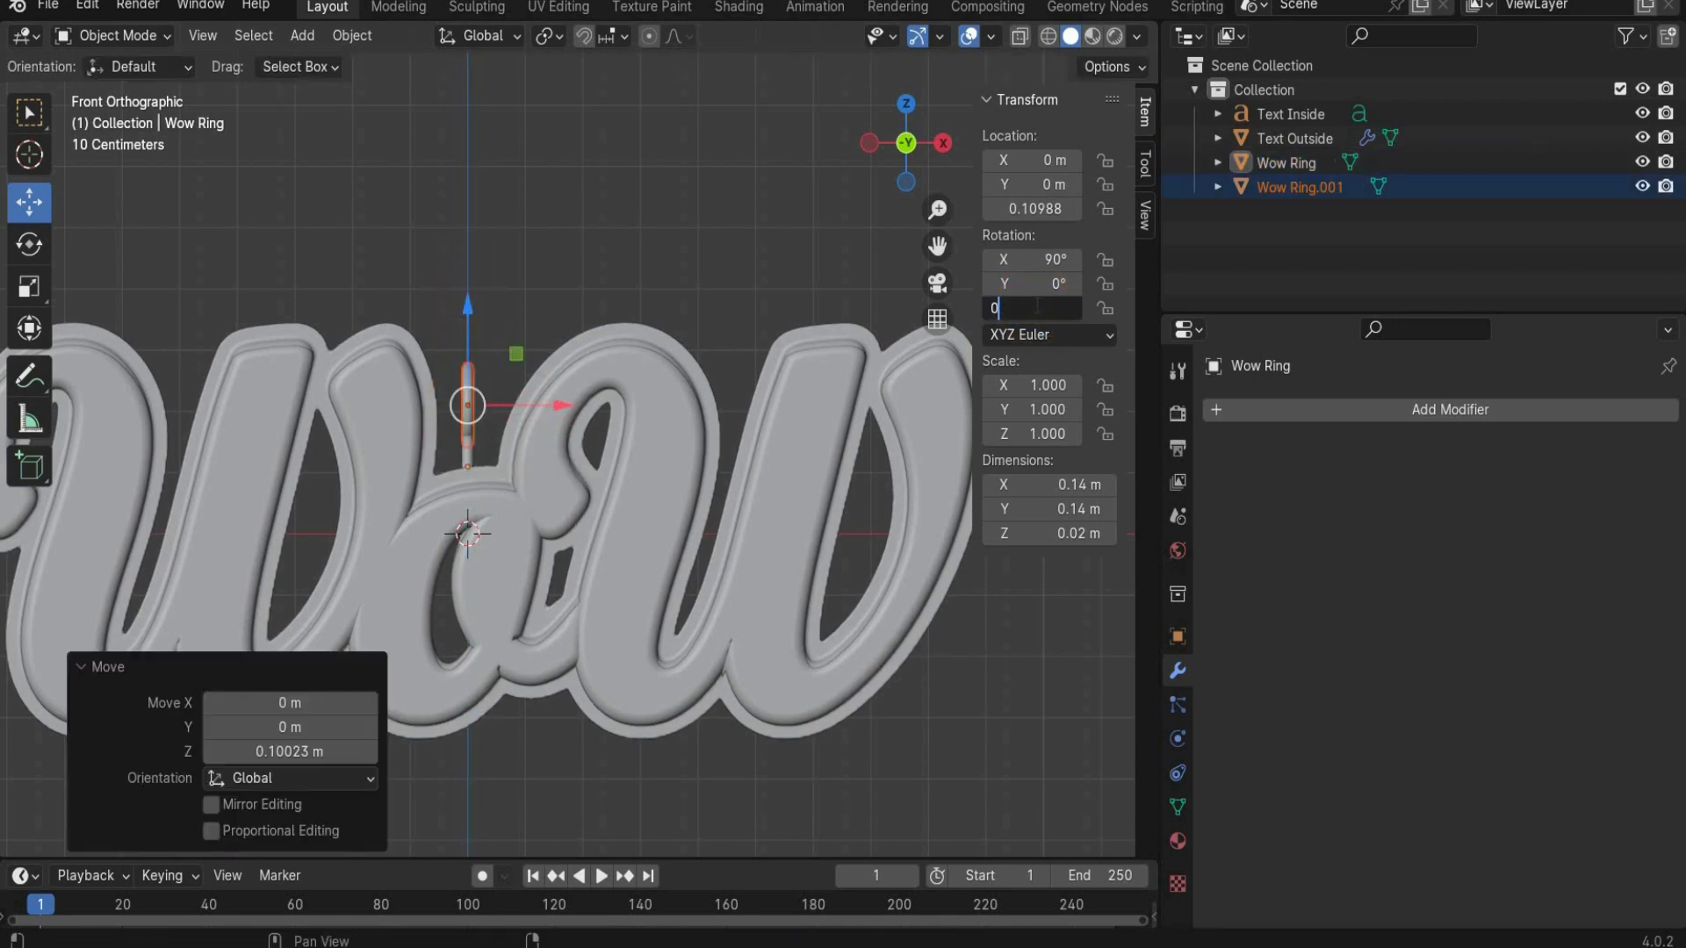
key("Return")
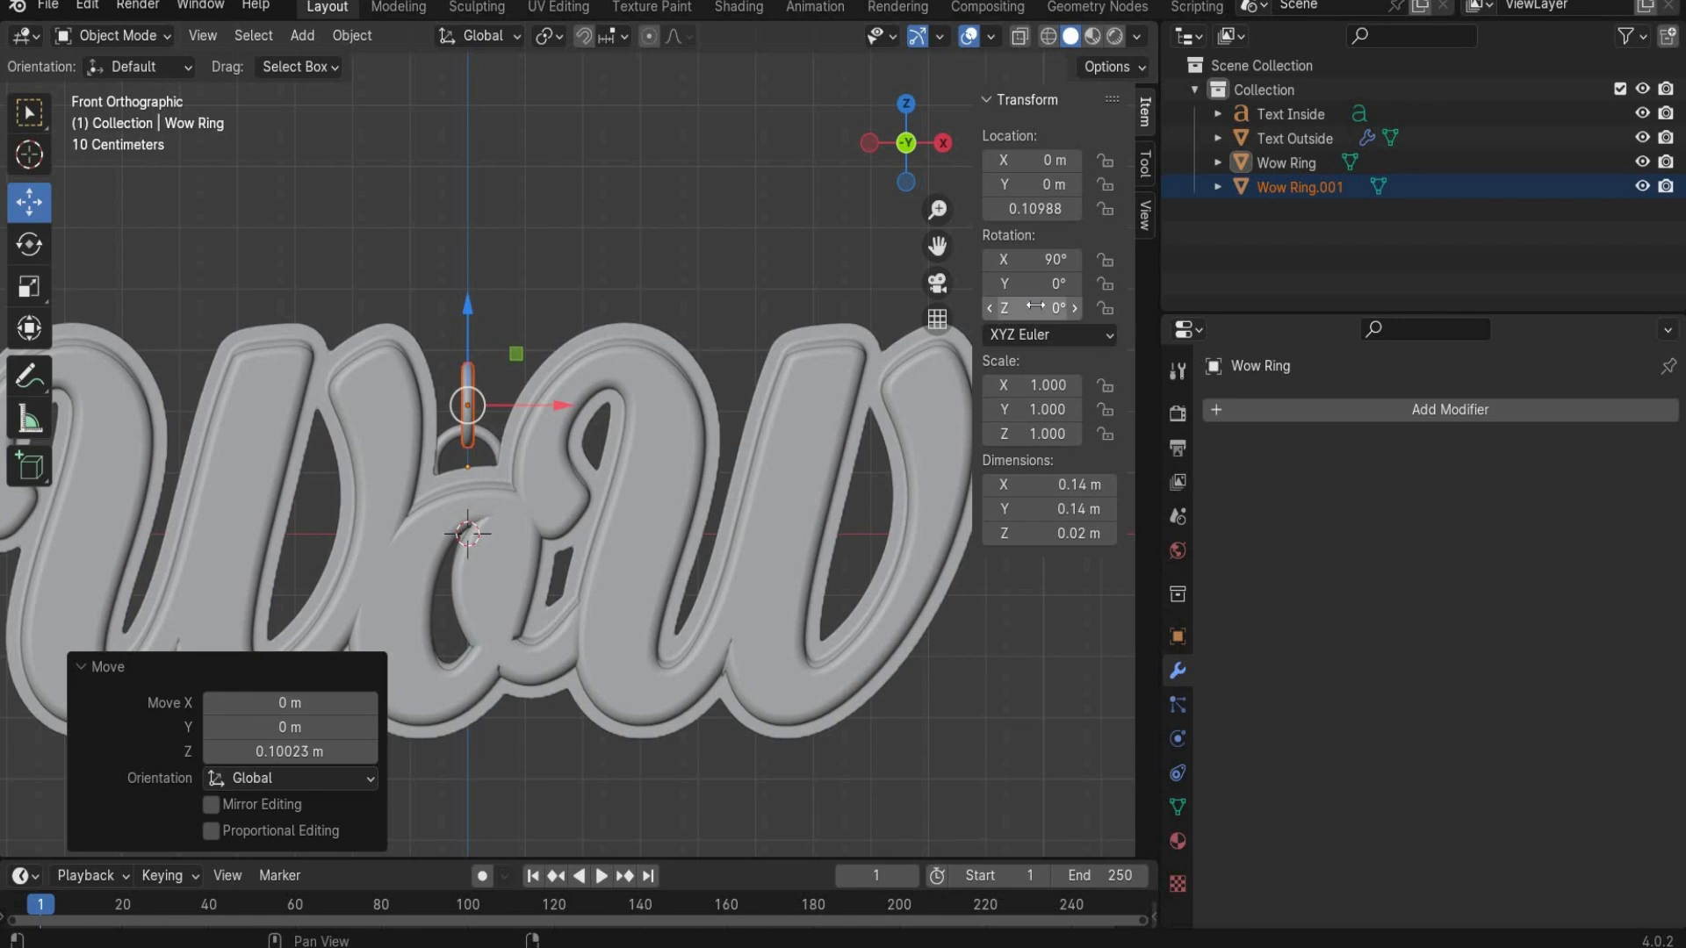
left_click(1276, 141)
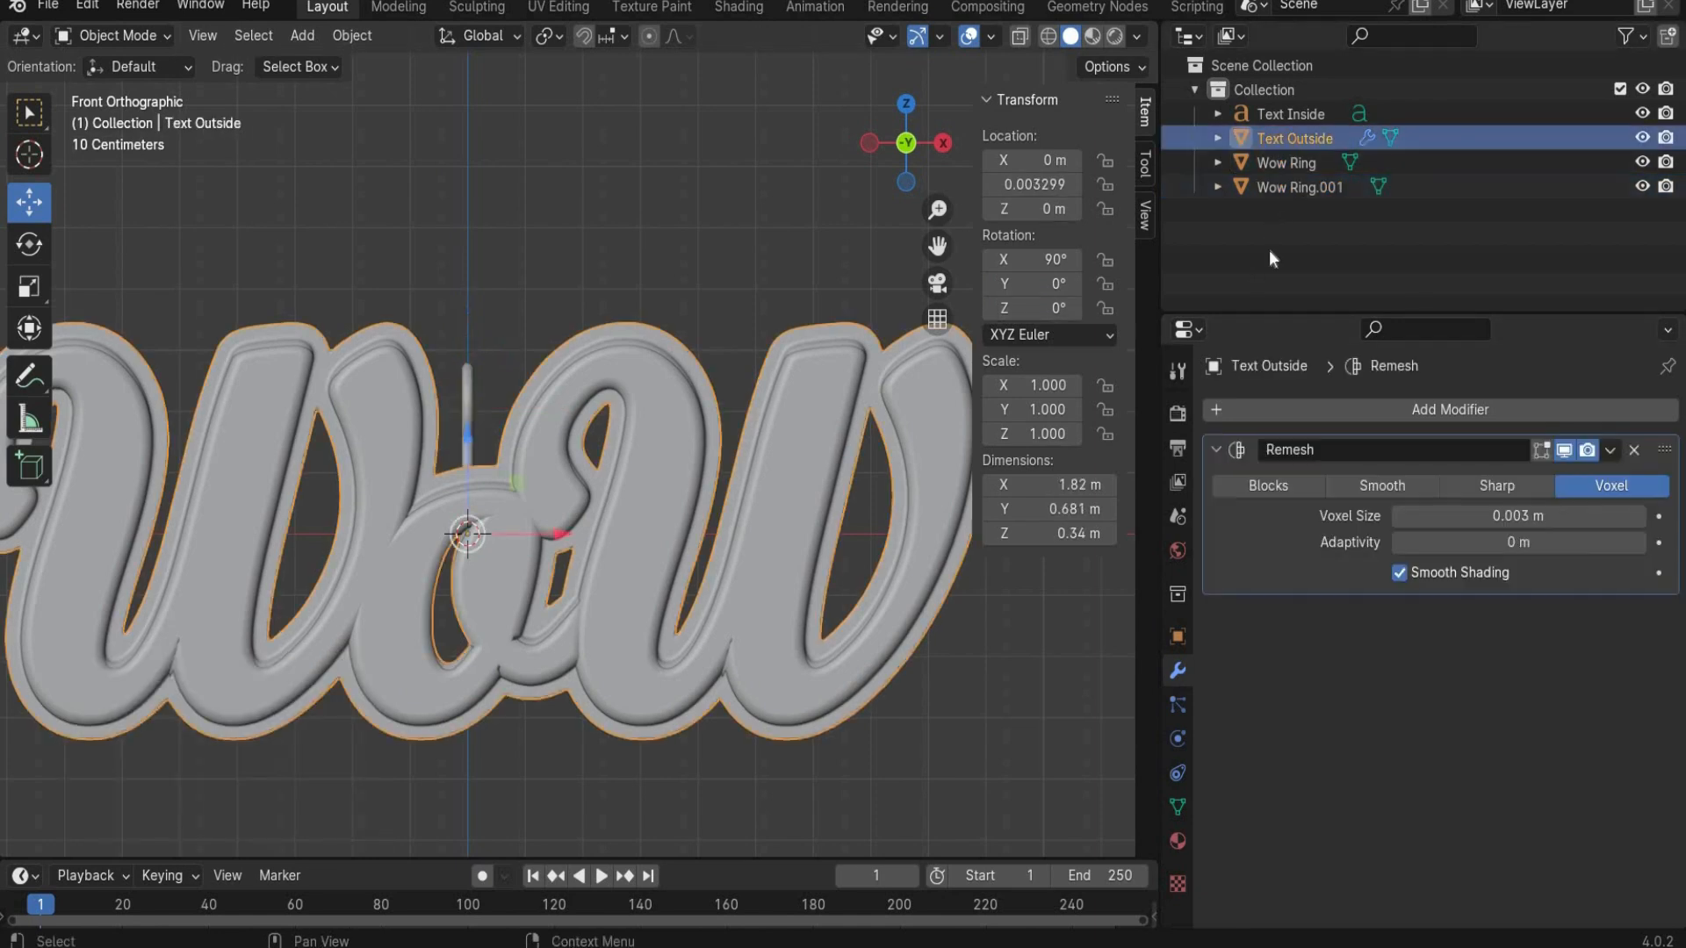
left_click(1299, 187)
scroll(402, 302, "up", 3)
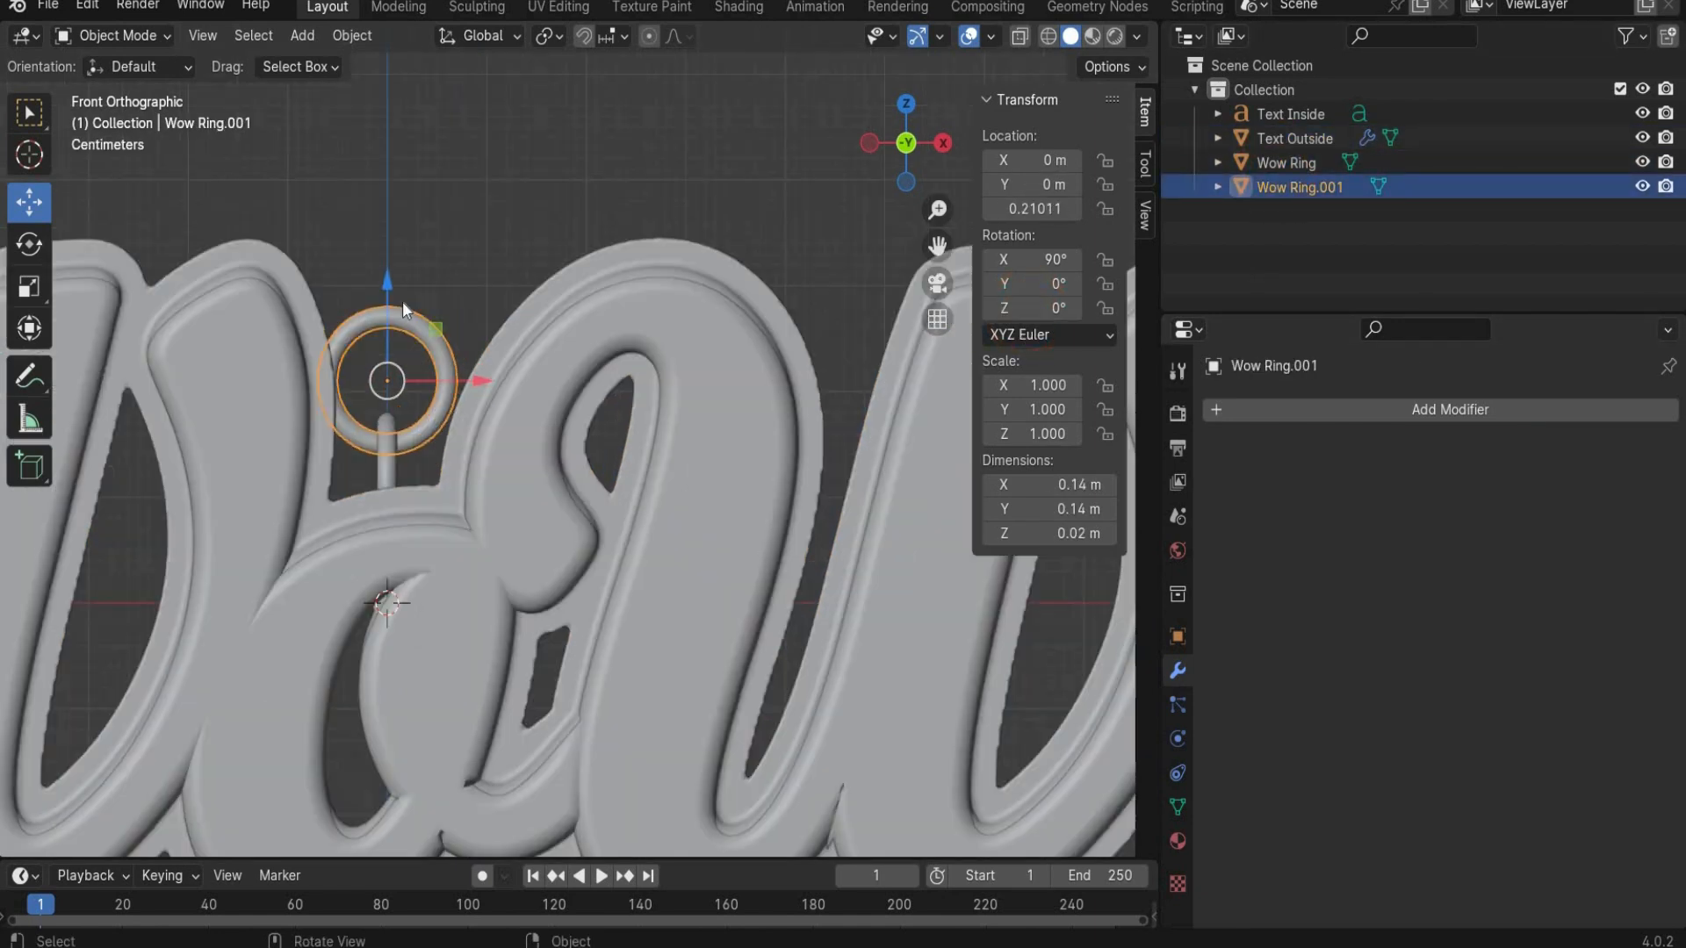
Step: Duplicate Wow Ring.001 and move the new copy straight up by about 0.1 m
scroll(405, 351, "down", 4)
key("ctrl+v")
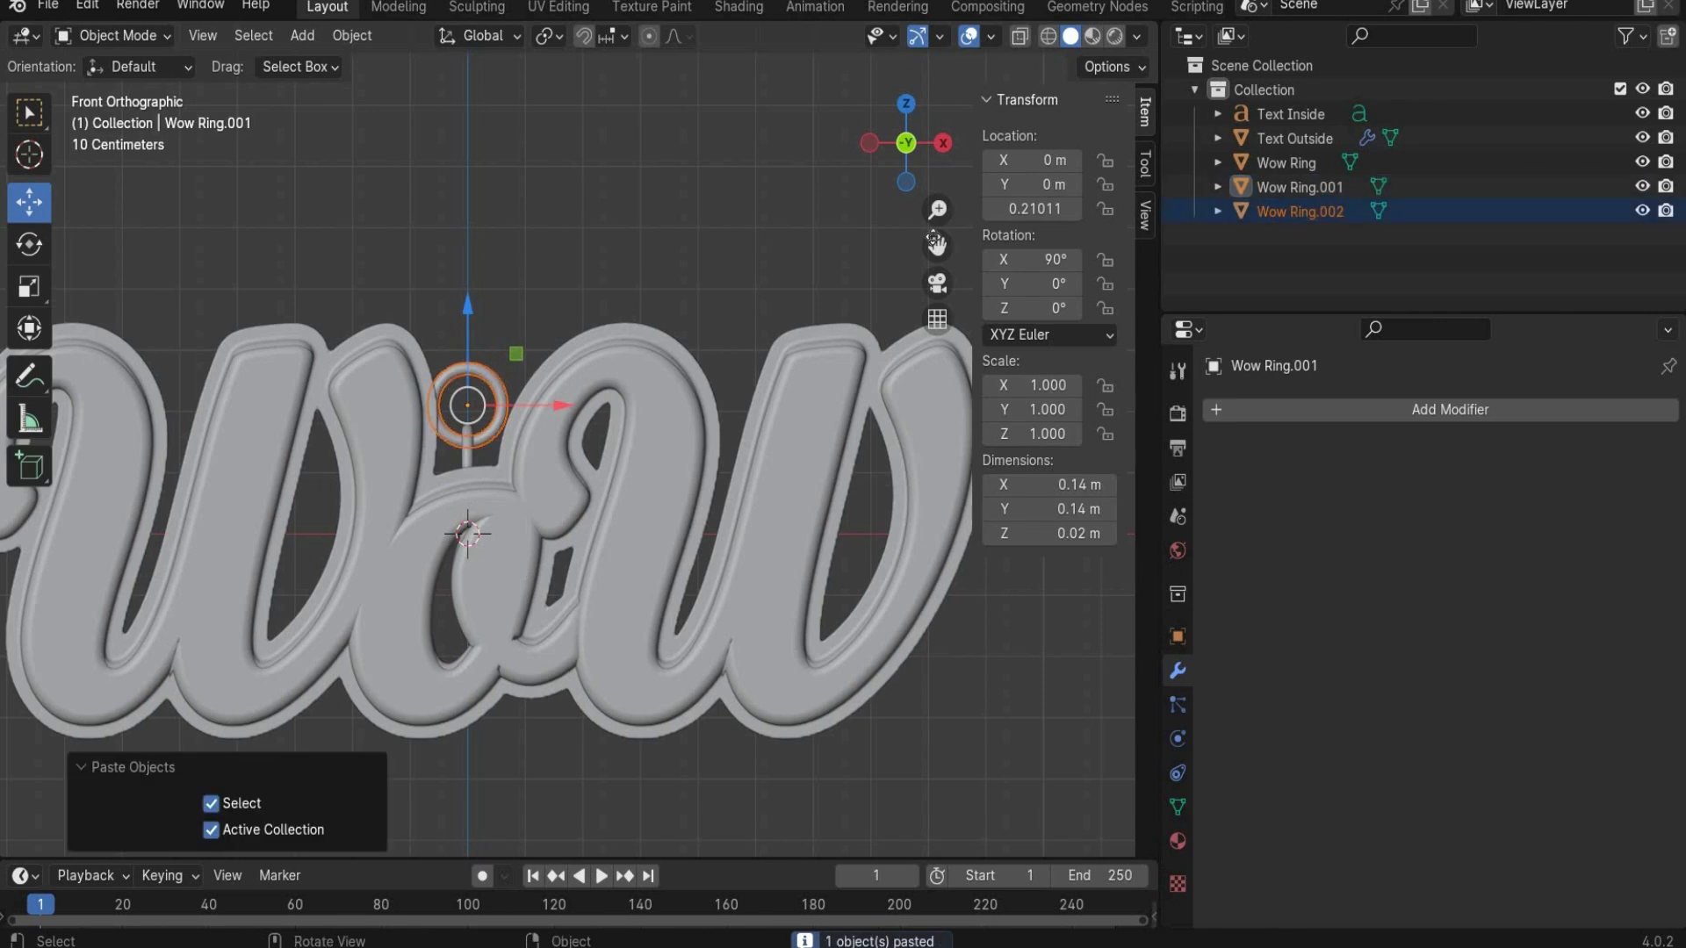
left_click(1299, 211)
left_click_drag(468, 306, 467, 246)
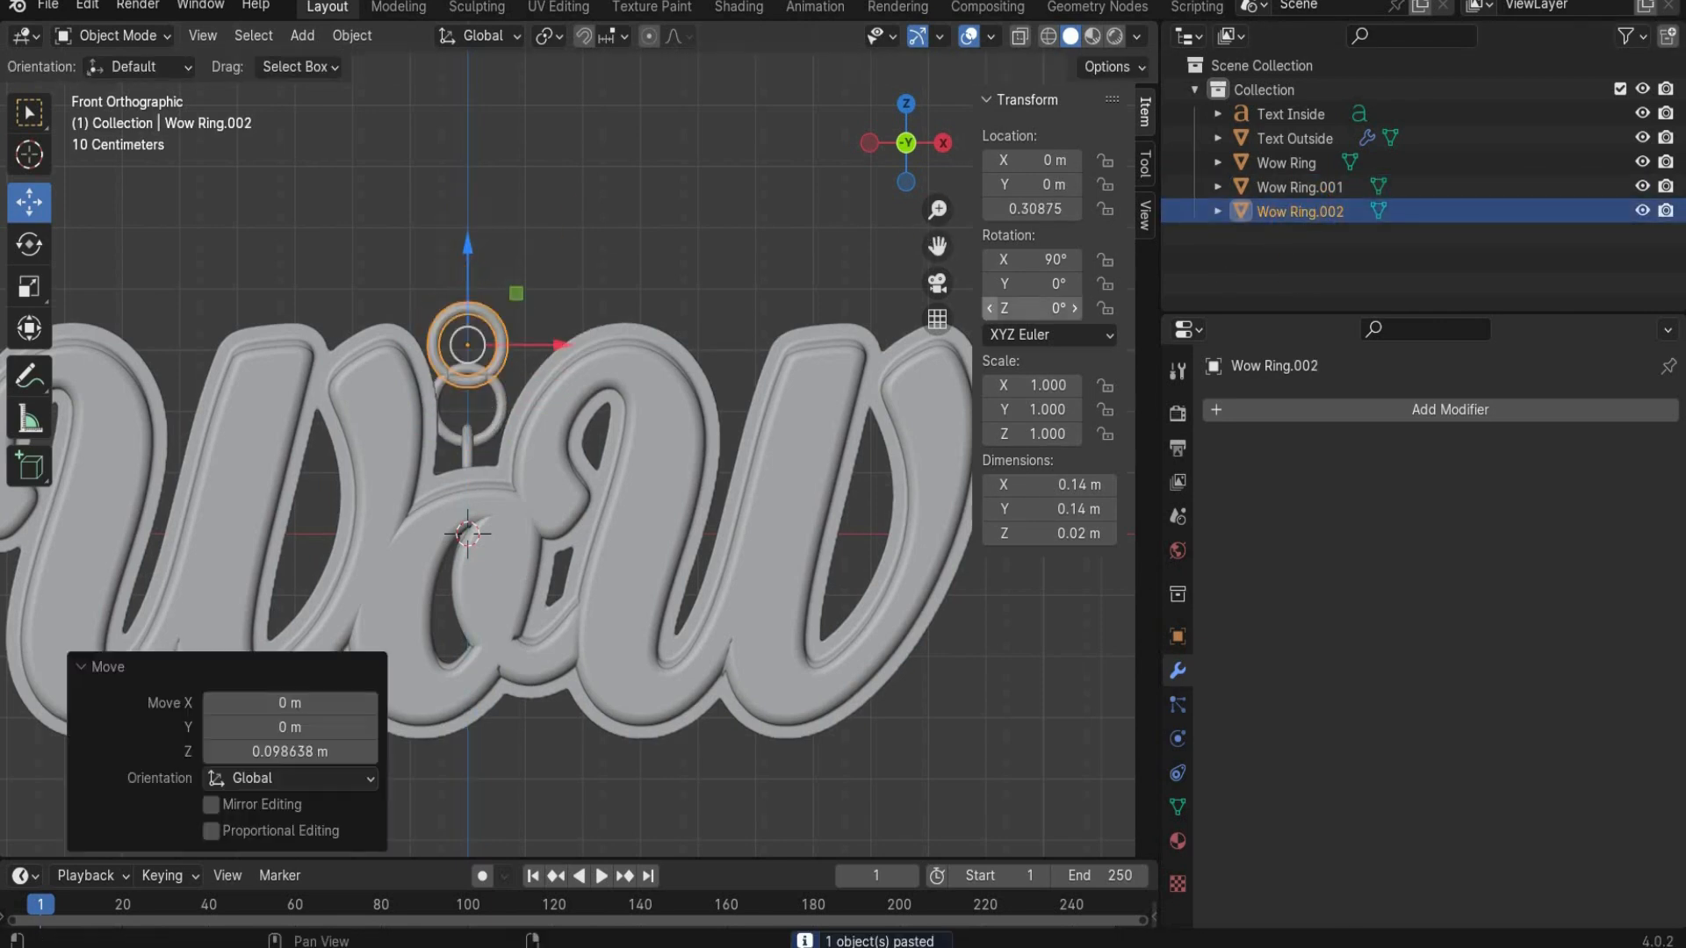
Step: Set the Z rotation of the topmost ring to 90° so it interlocks with the ring below
left_click(1049, 308)
type("90")
key("Return")
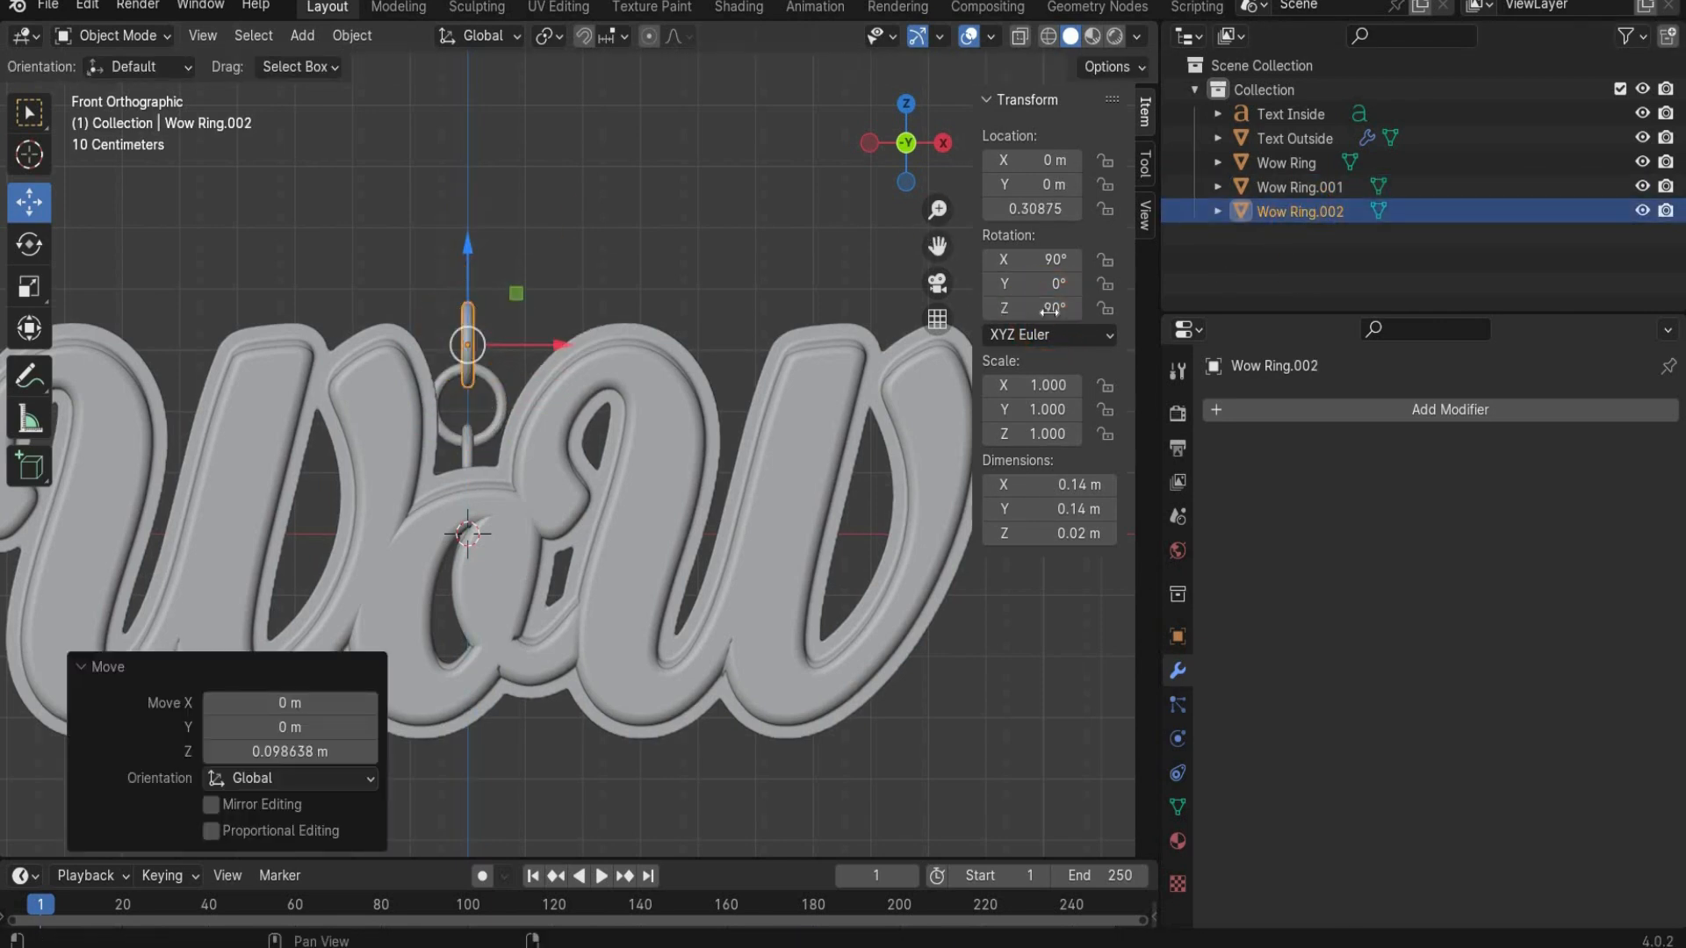
Step: Join the two upper rings, Wow Ring.001 and Wow Ring.002, into a single object
left_click(496, 403)
middle_click_drag(496, 402, 456, 314)
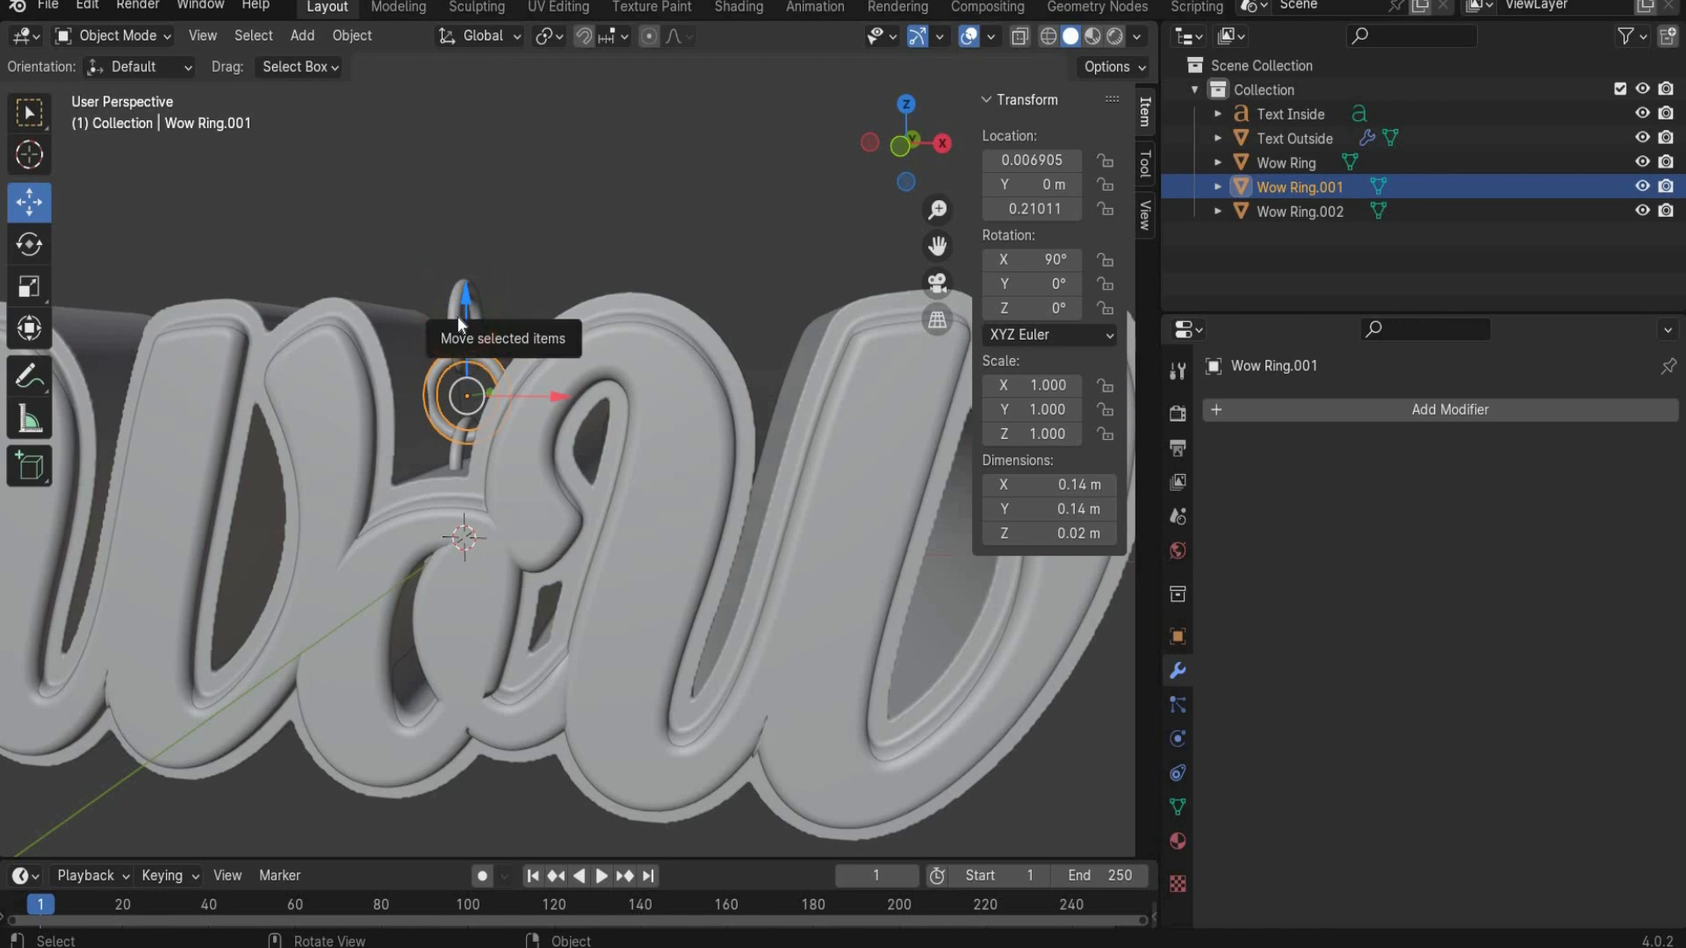
left_click(457, 318, "shift")
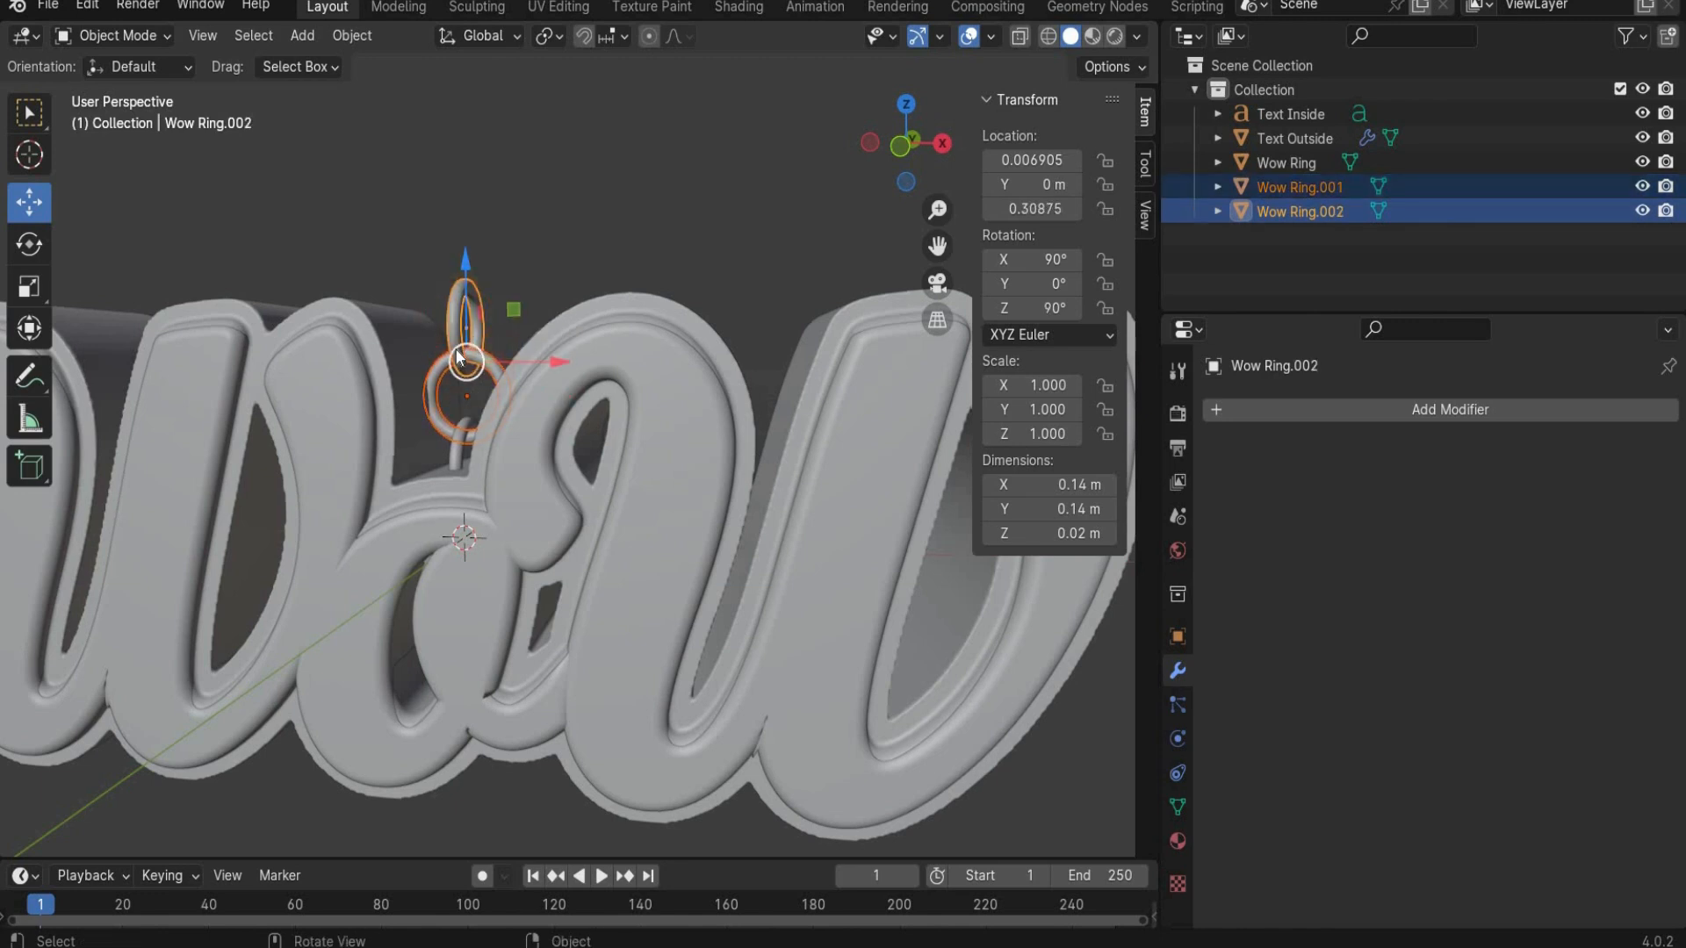
right_click(464, 303)
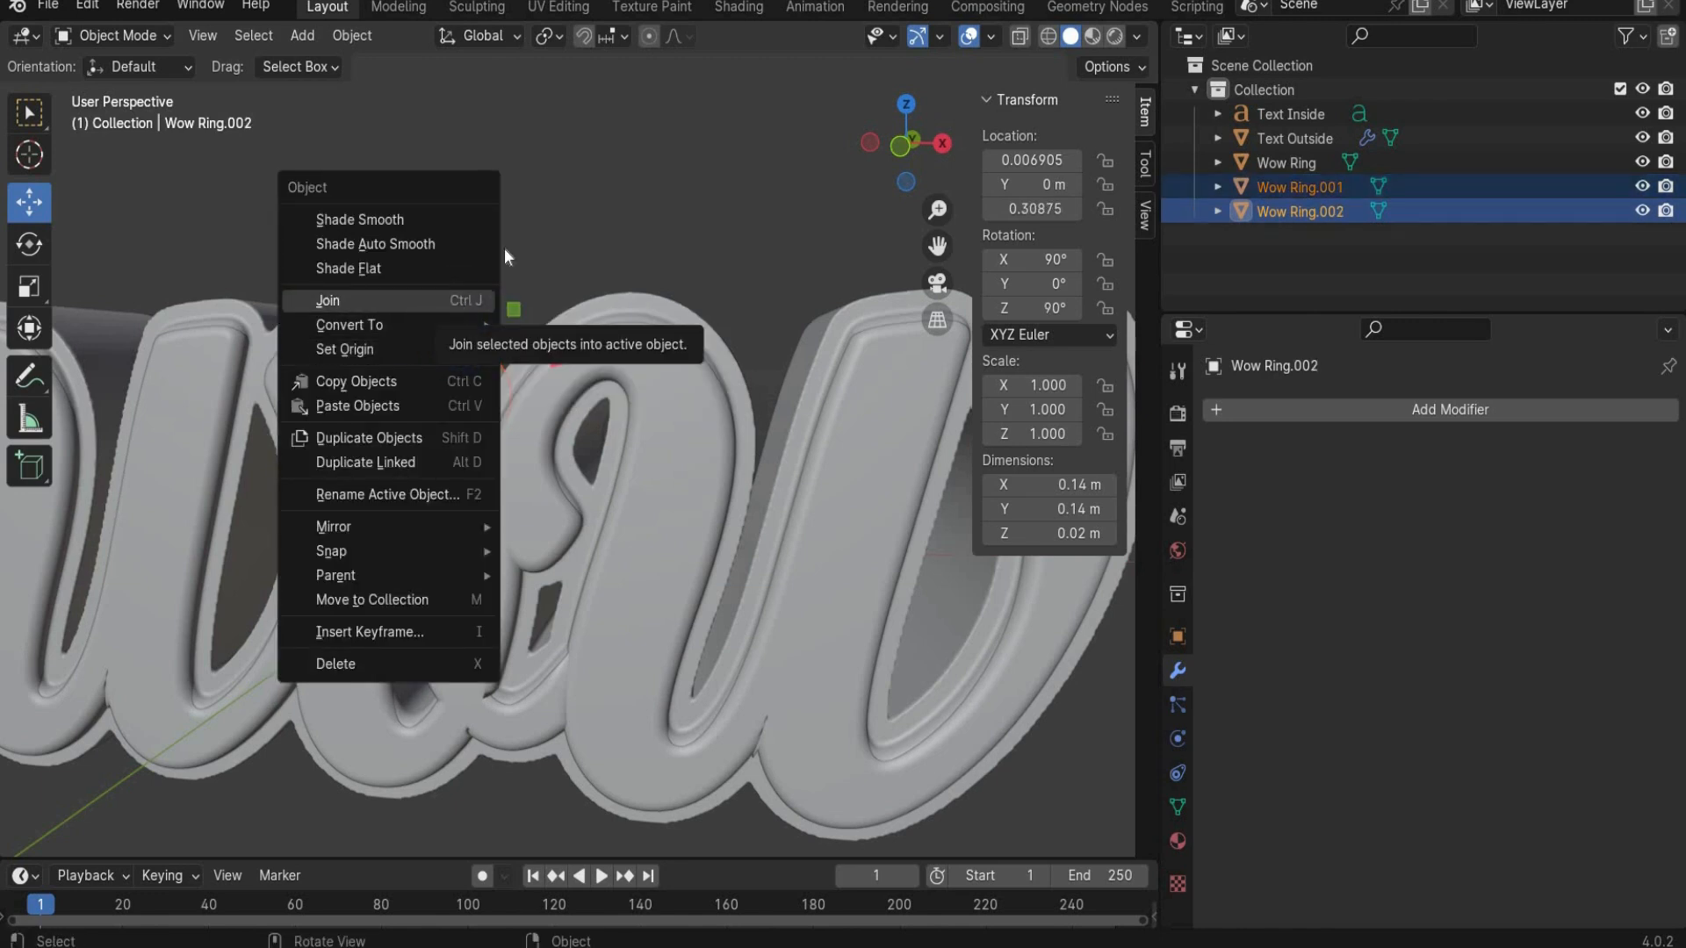
key("ctrl+j")
Step: Rename the joined rings object as Chain Elements
scroll(613, 304, "down", 4)
double_click(1307, 187)
type("Chain Elements")
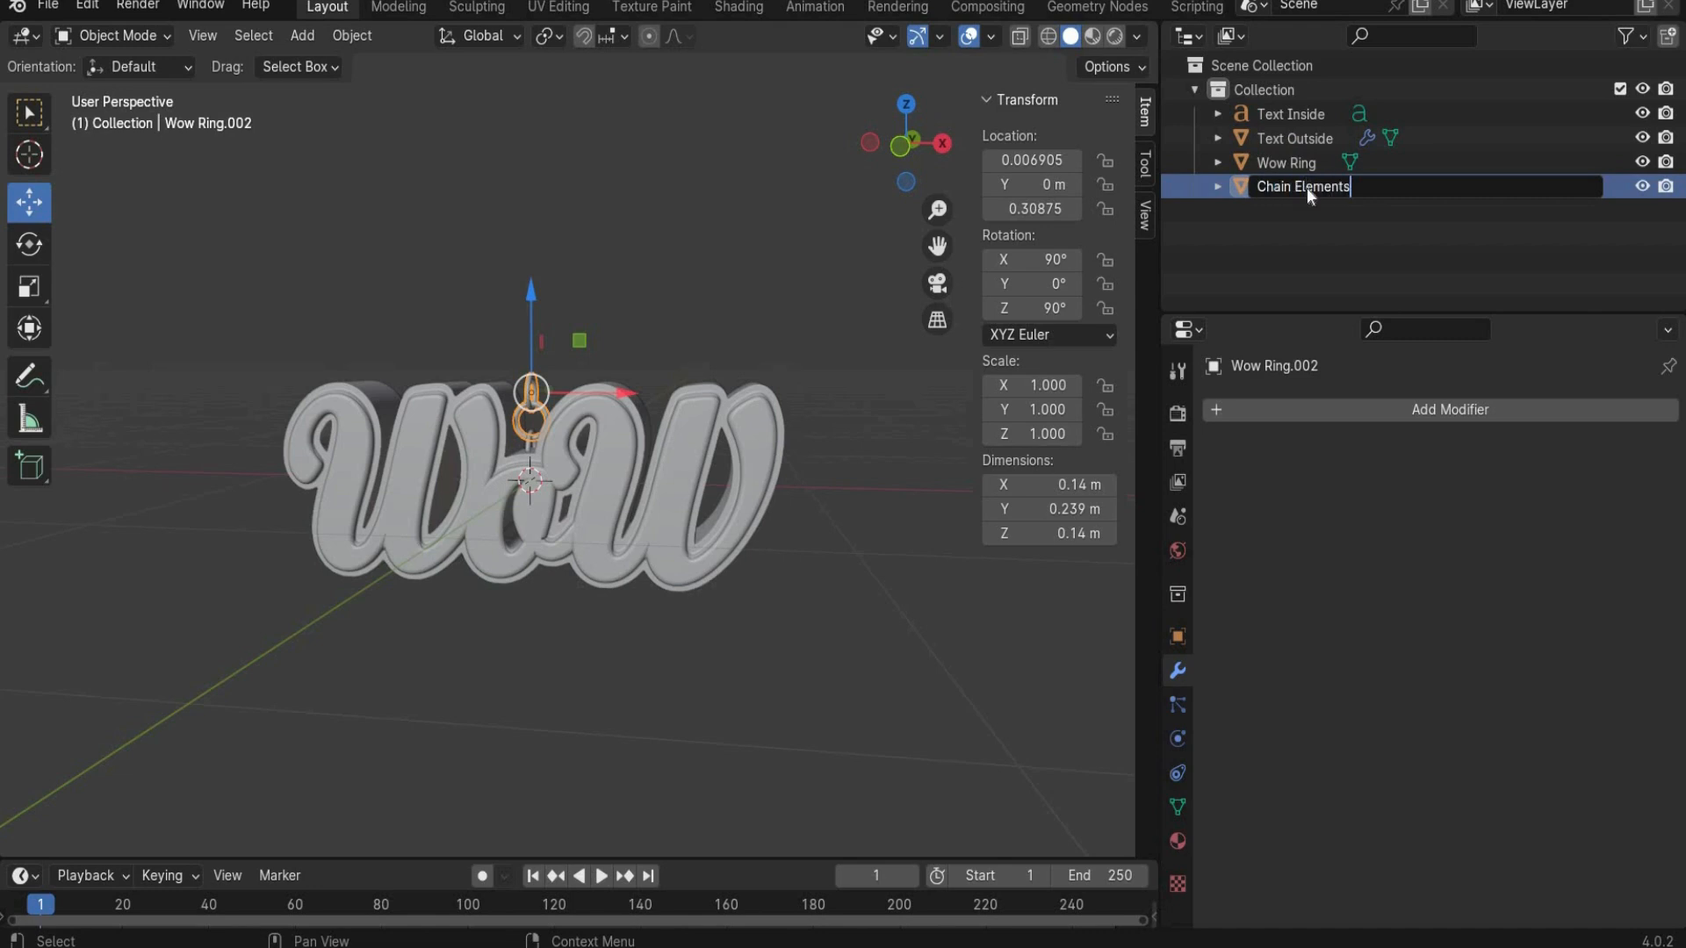
key("Return")
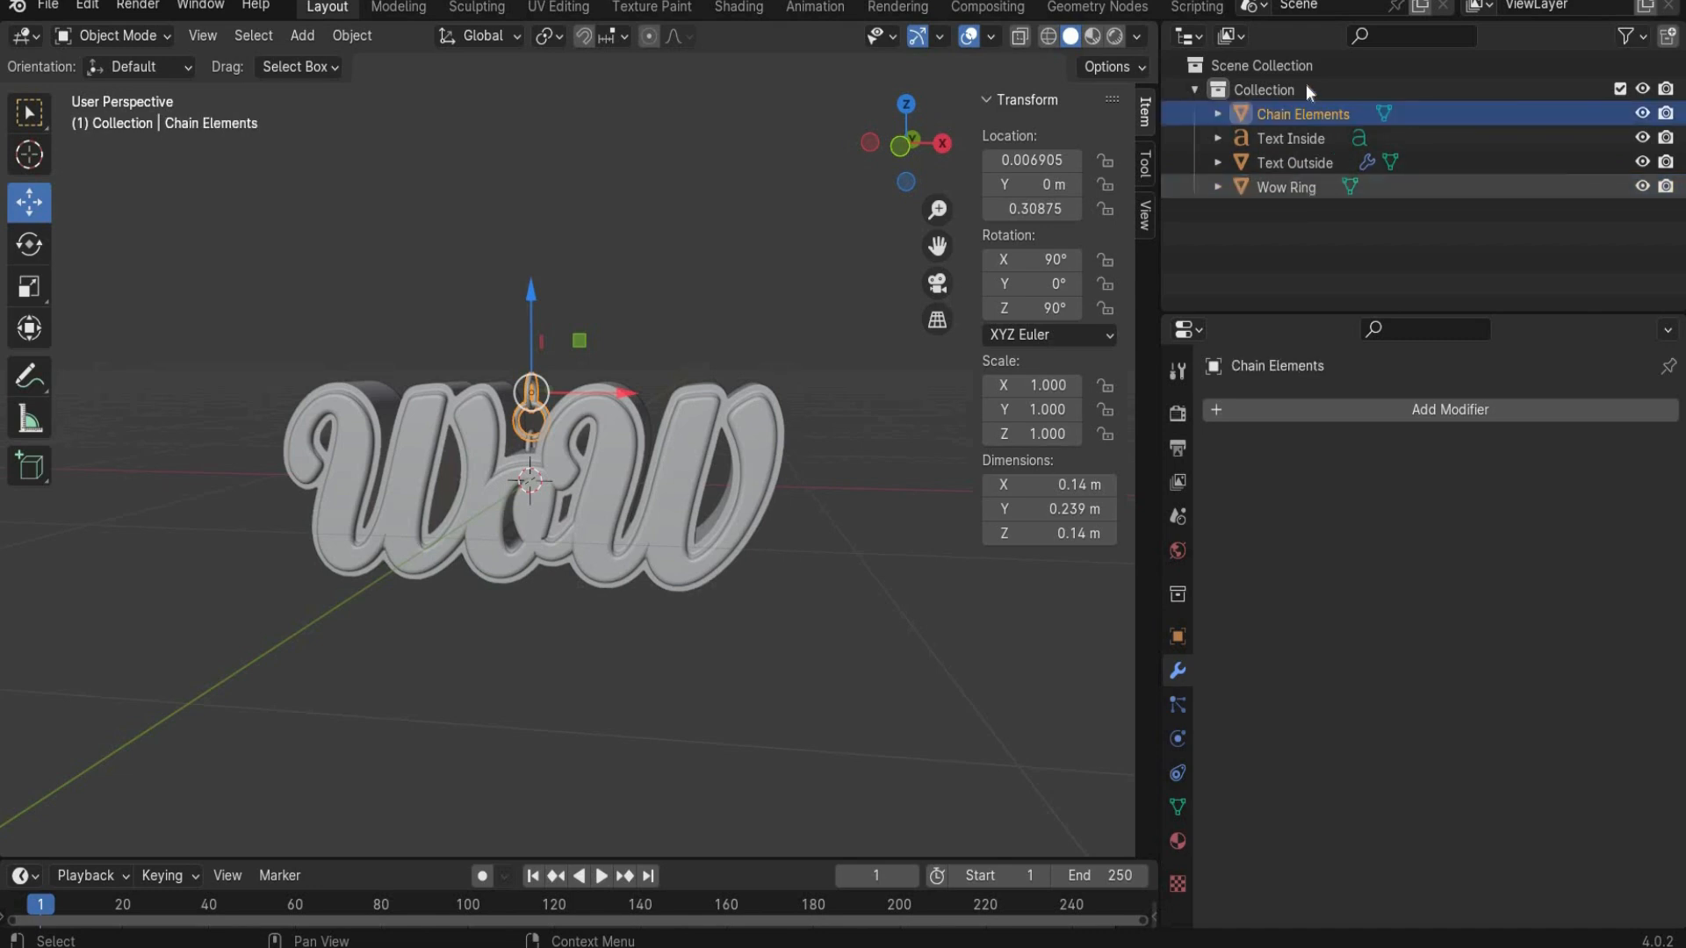
Step: Add an Array modifier to Chain Elements with a fixed count of 19
left_click(1250, 360)
left_click(1250, 400)
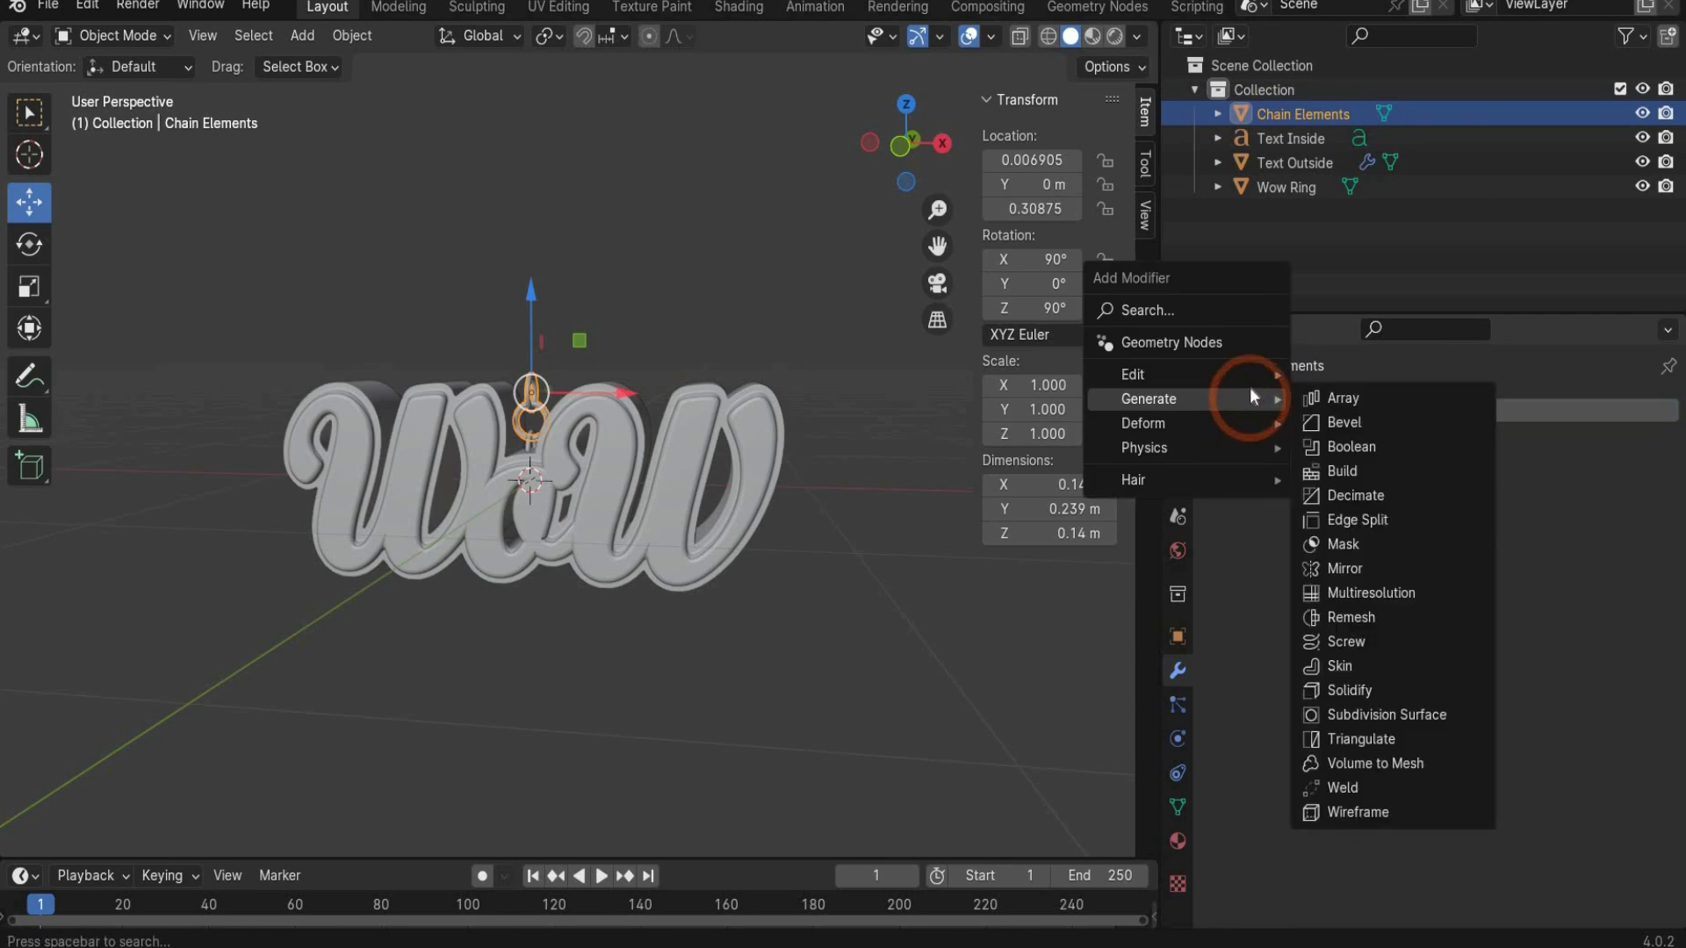
left_click(1343, 398)
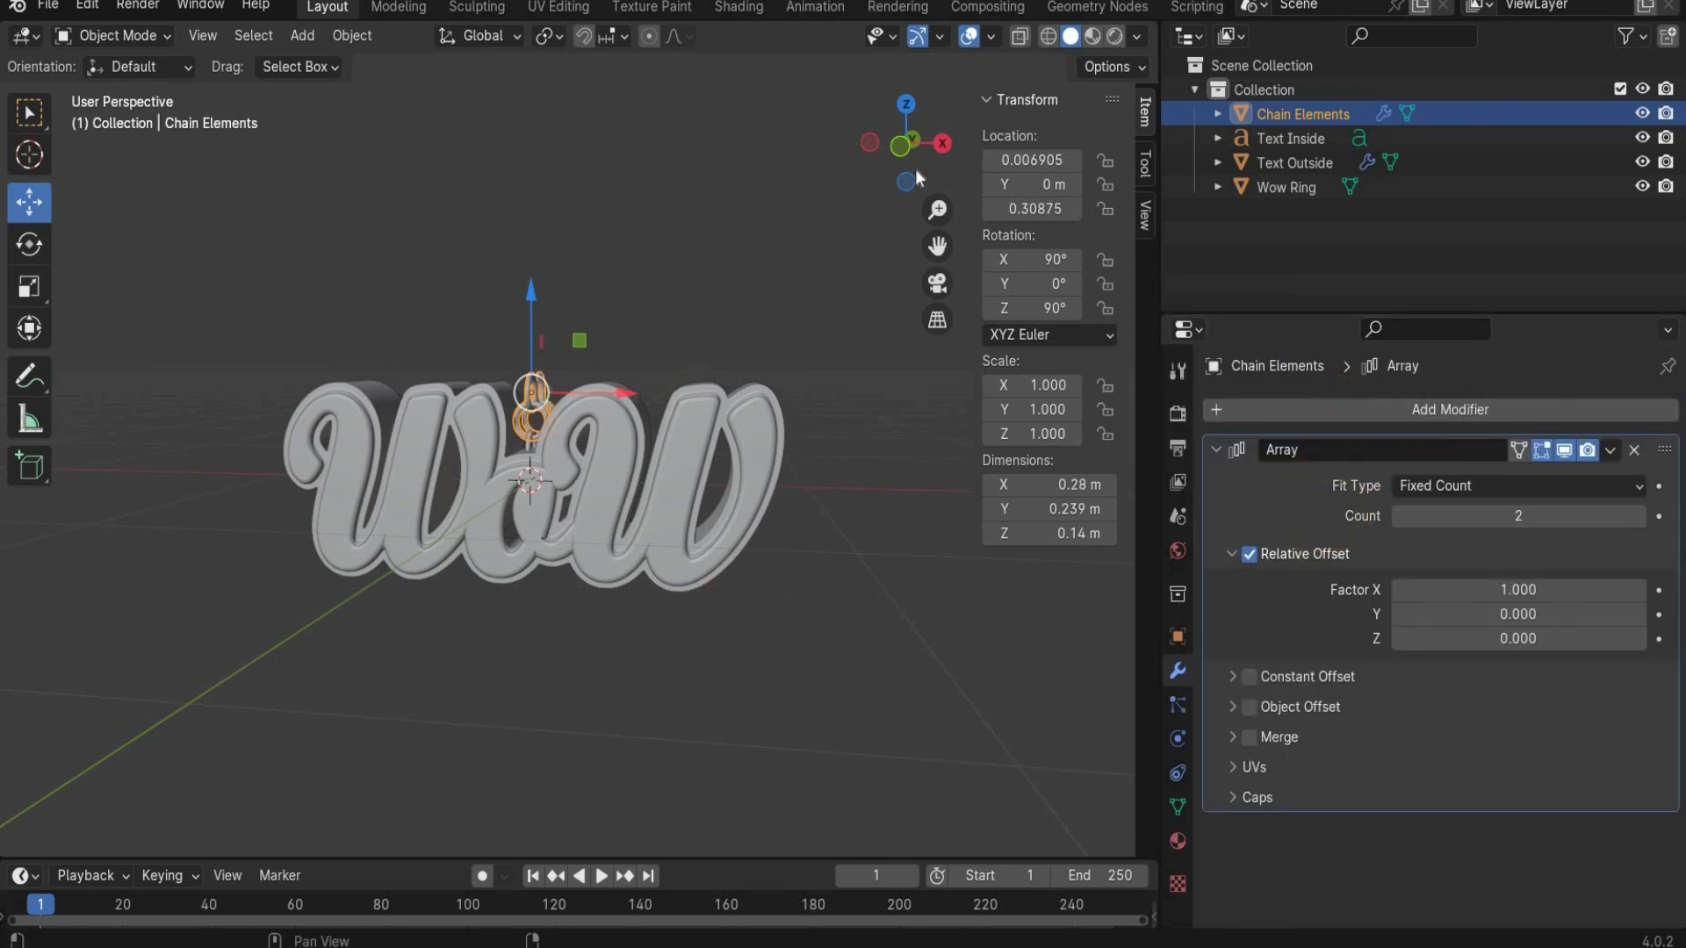
left_click(902, 146)
scroll(569, 408, "up", 4)
mouse_move(1520, 518)
left_mouse_down()
mouse_move(1545, 518)
mouse_move(1520, 518)
left_mouse_up()
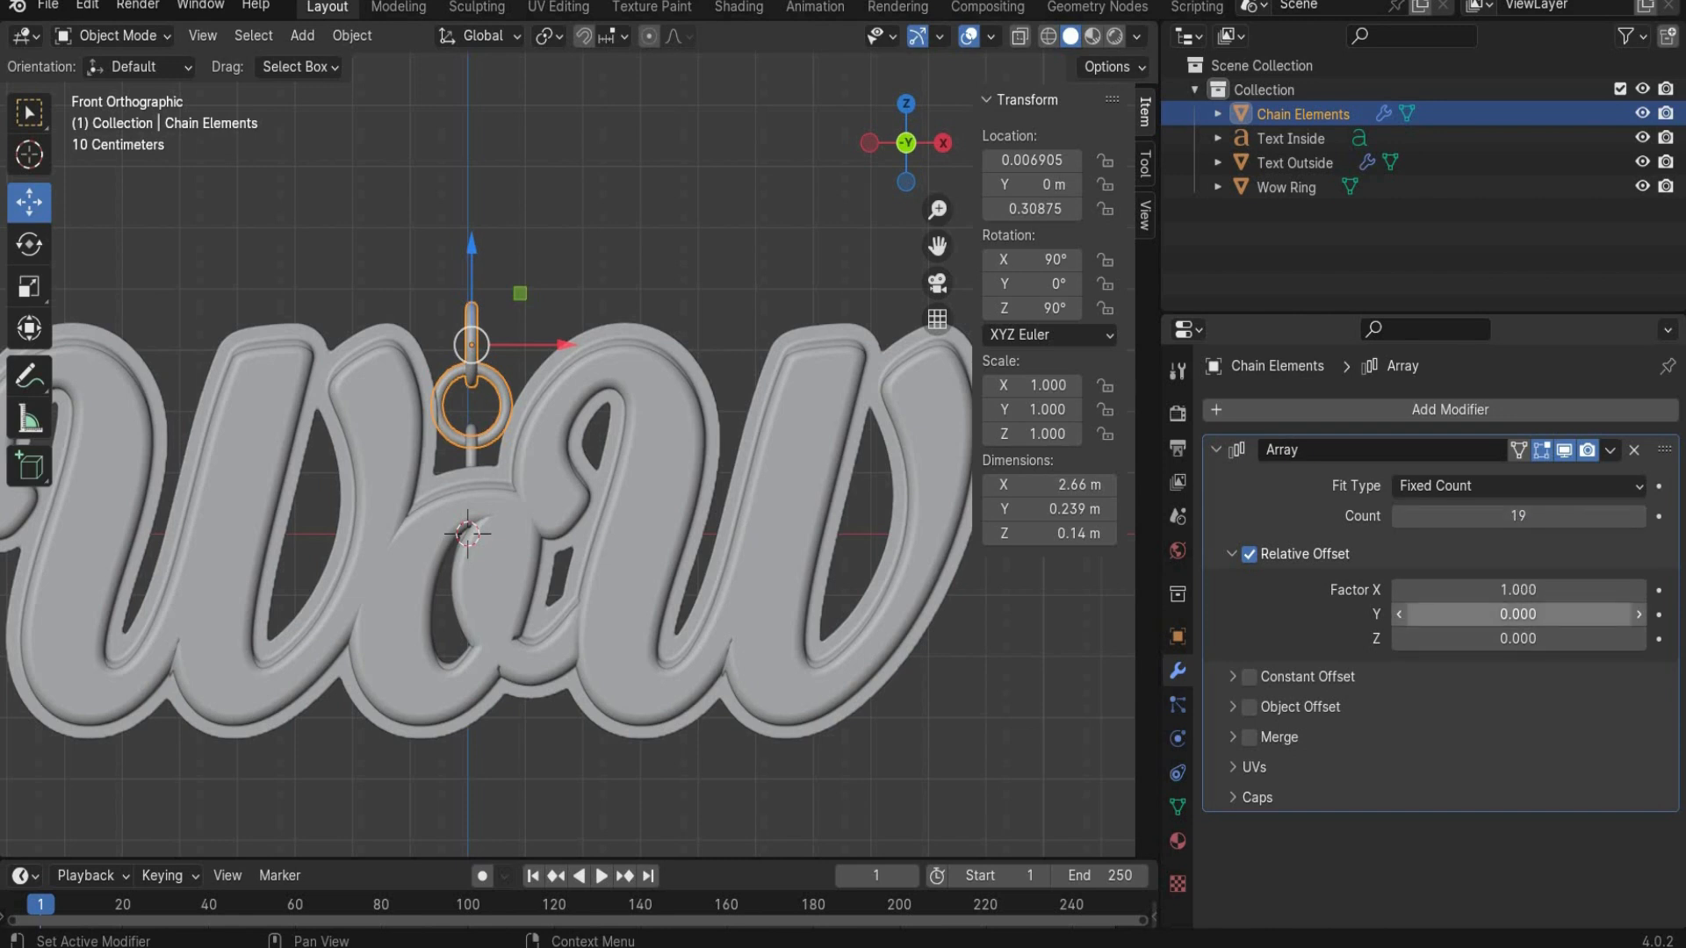
Step: Set the Array's relative offset factors to 0 in X and 0.82 in Y so the links stack upward
left_click_drag(1520, 590, 1522, 590)
left_click(1514, 612)
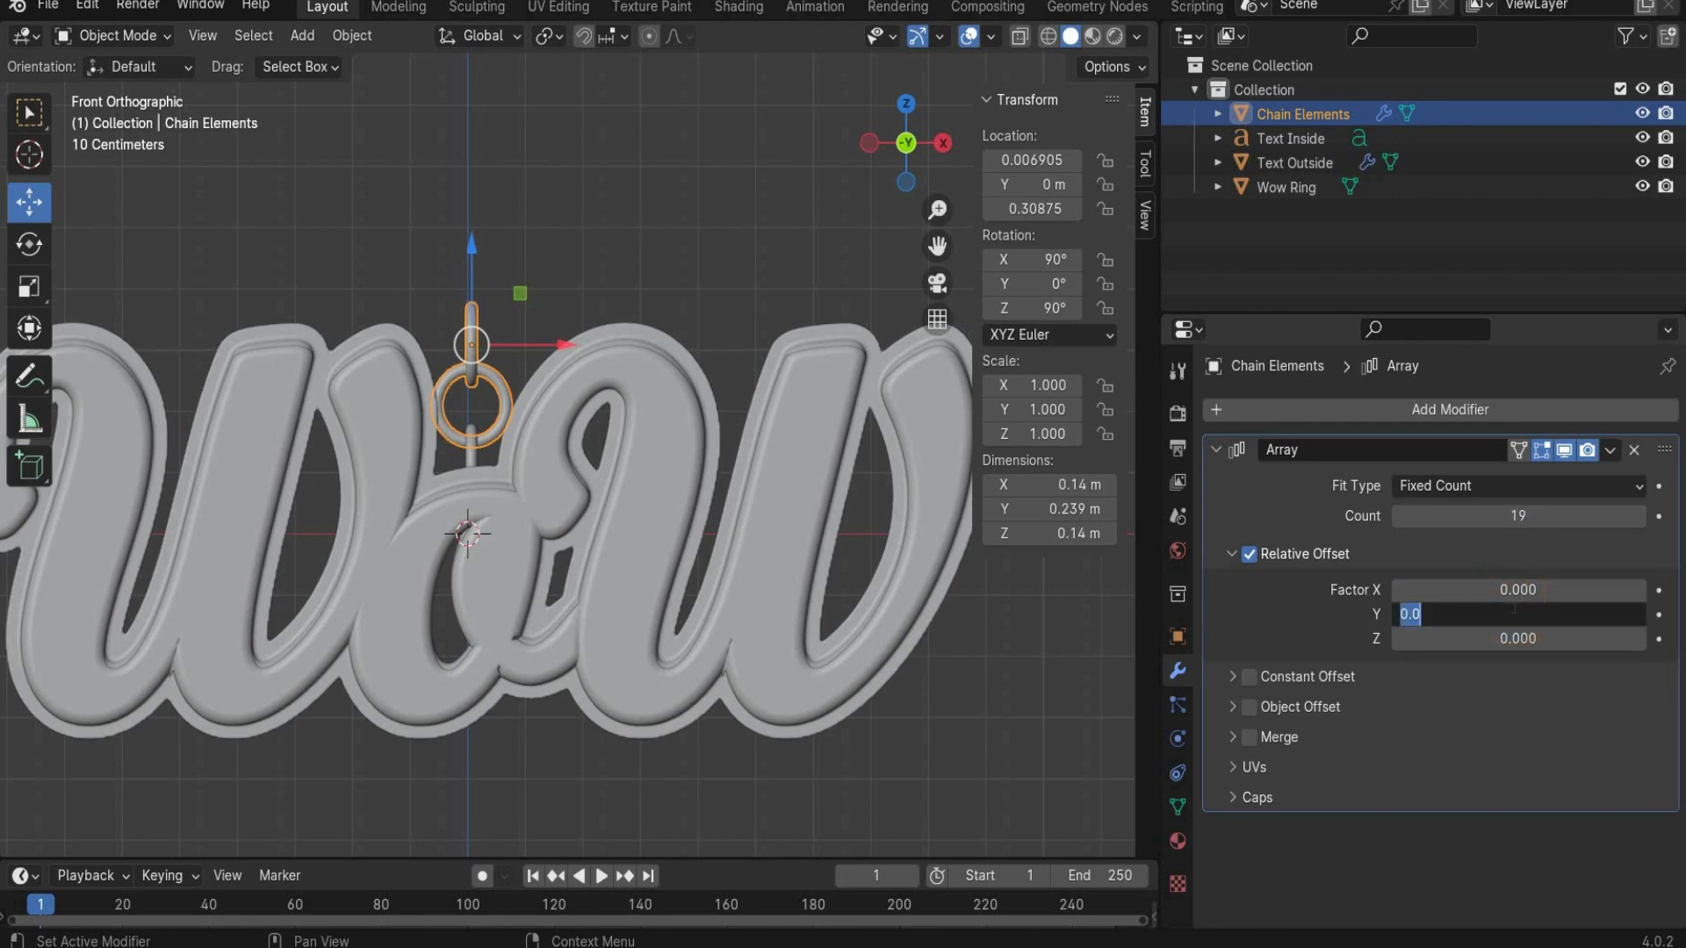
type("0.82")
key("Return")
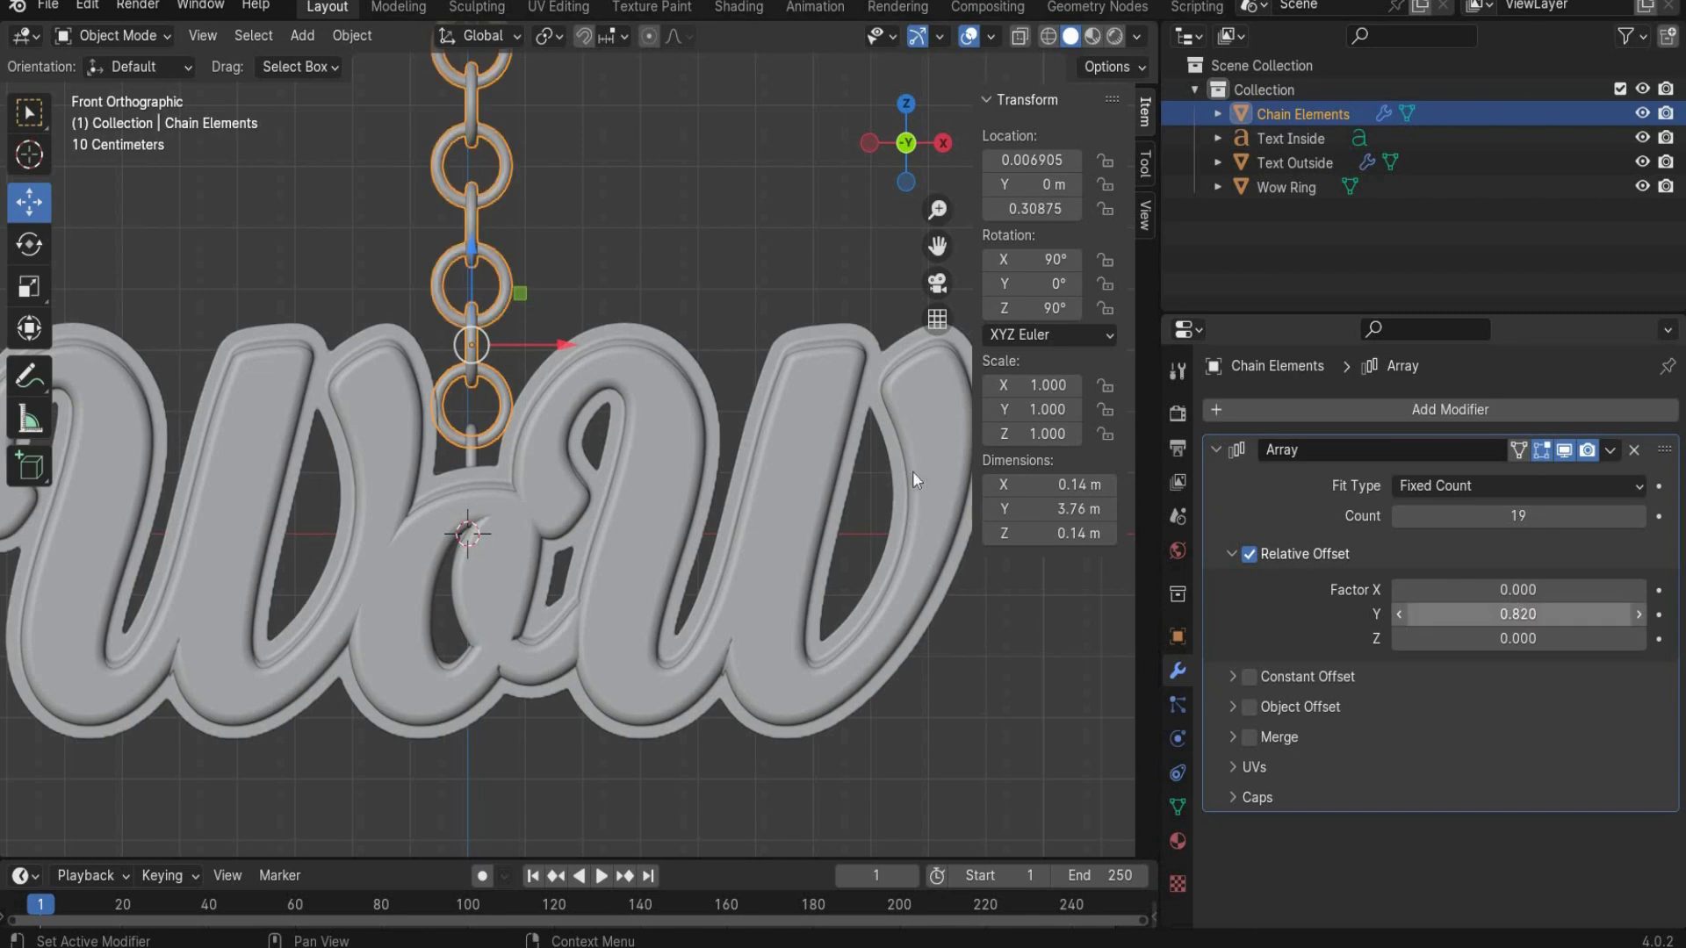
scroll(419, 250, "down", 5)
scroll(581, 229, "up", 2)
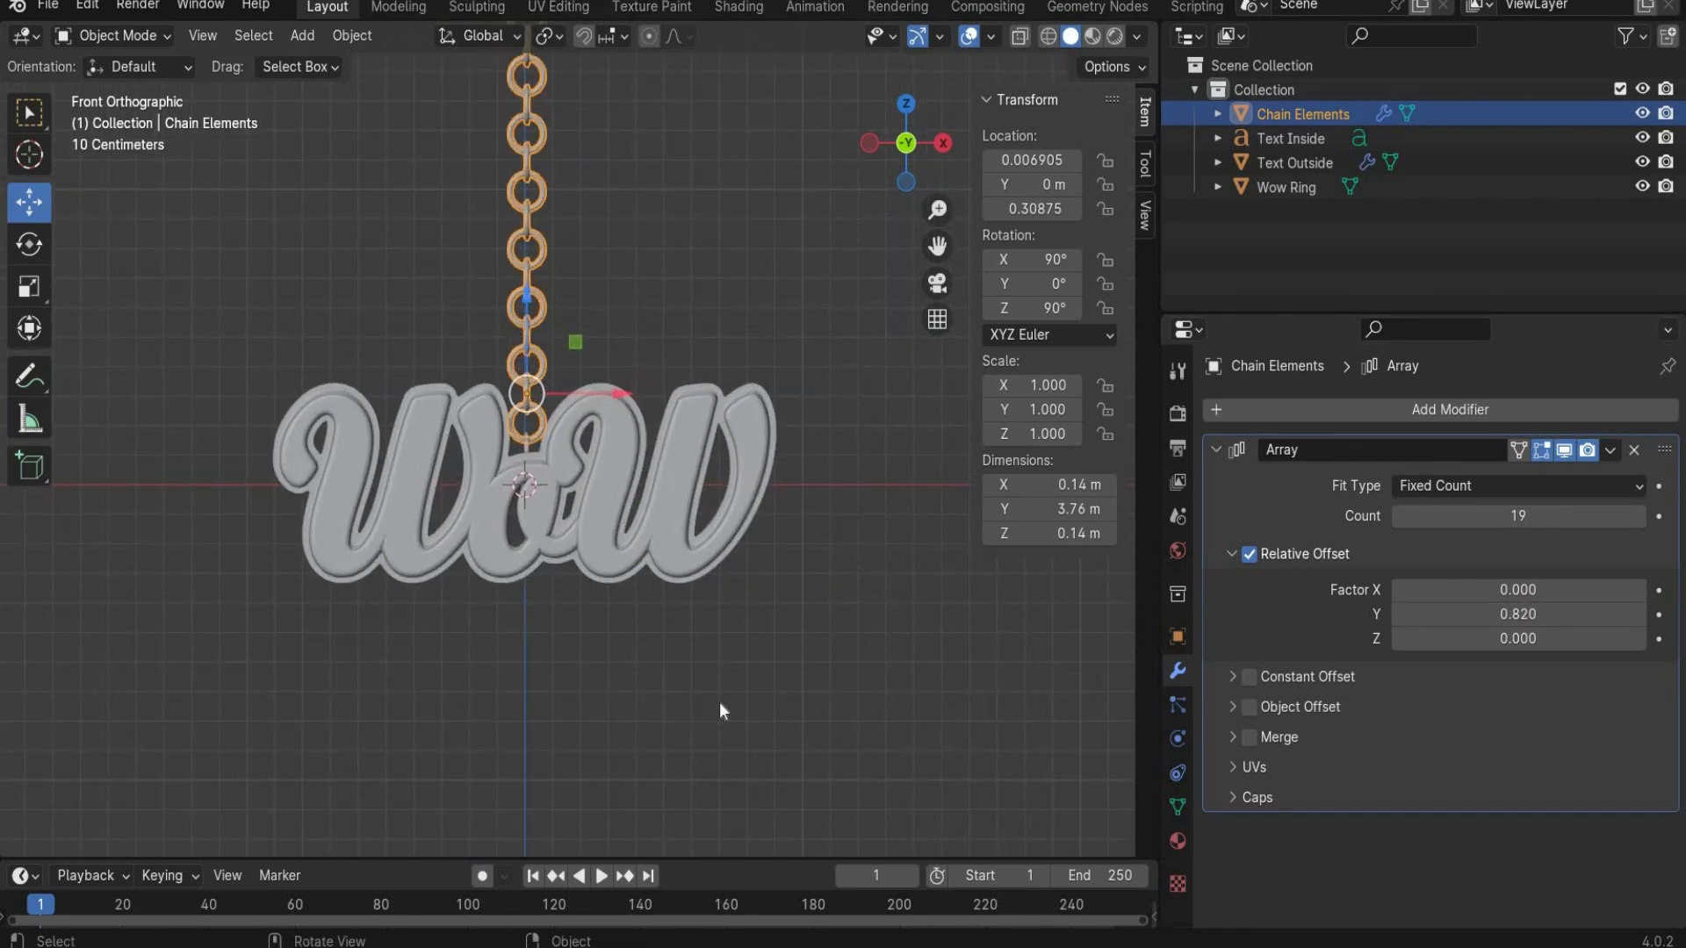
Step: Add a Simple Deform modifier to Chain Elements in Twist mode with Y as its axis
left_click(1218, 451)
left_click(1213, 417)
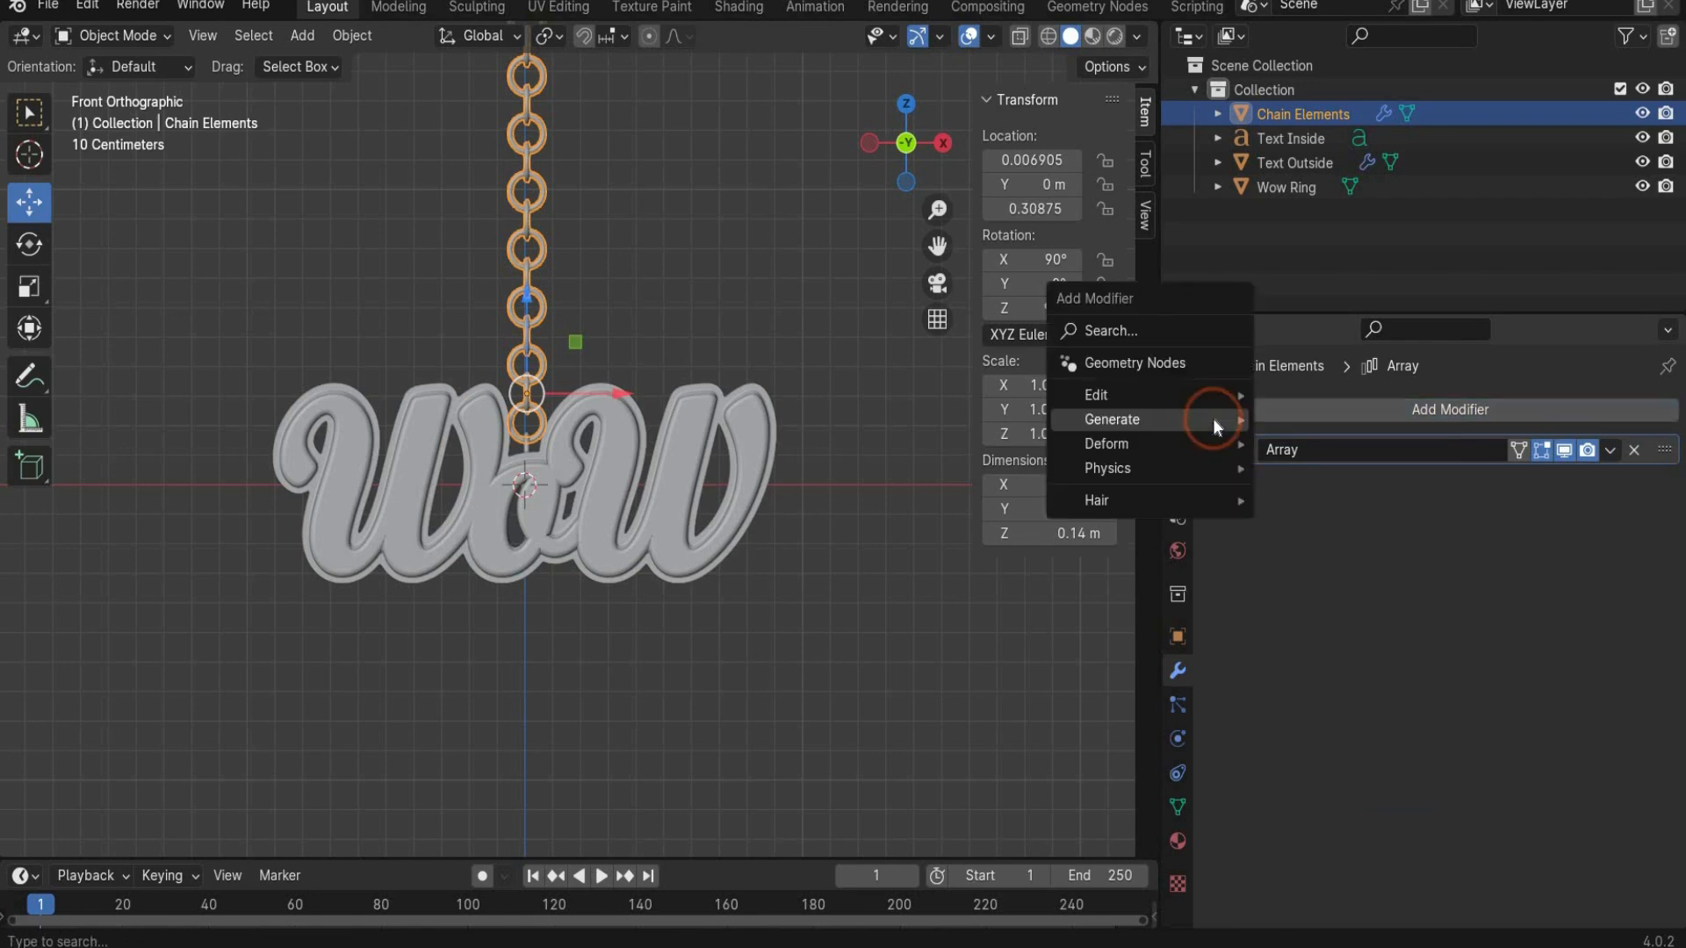
mouse_move(1213, 418)
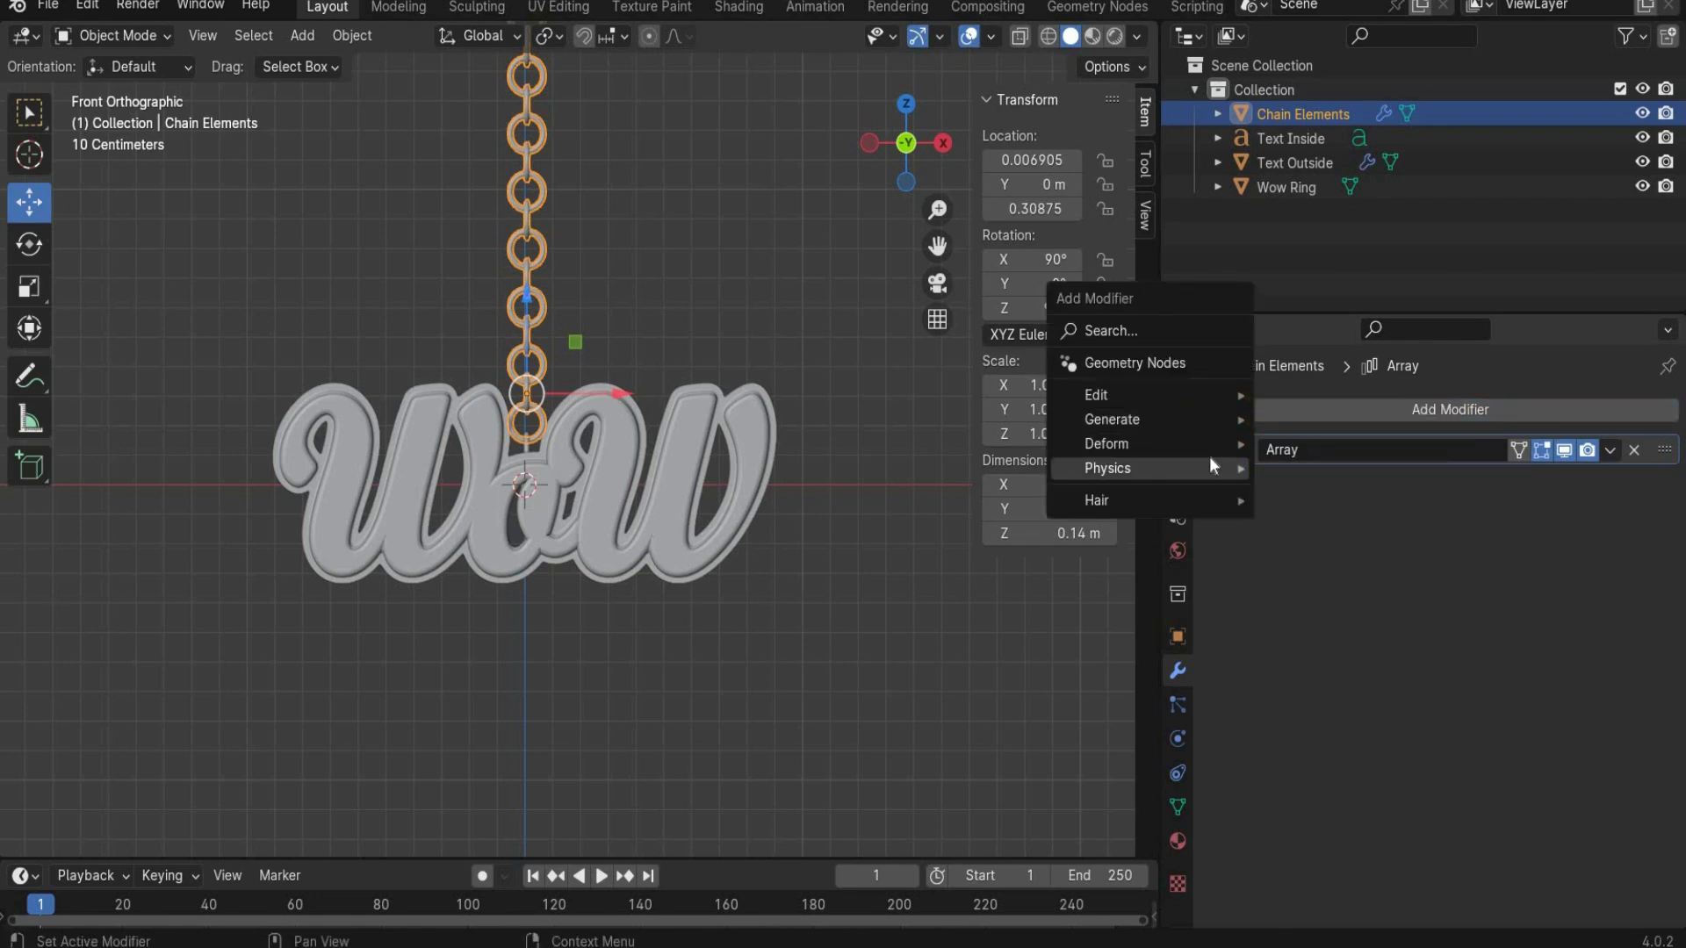
left_click(1334, 662)
left_click(1309, 524)
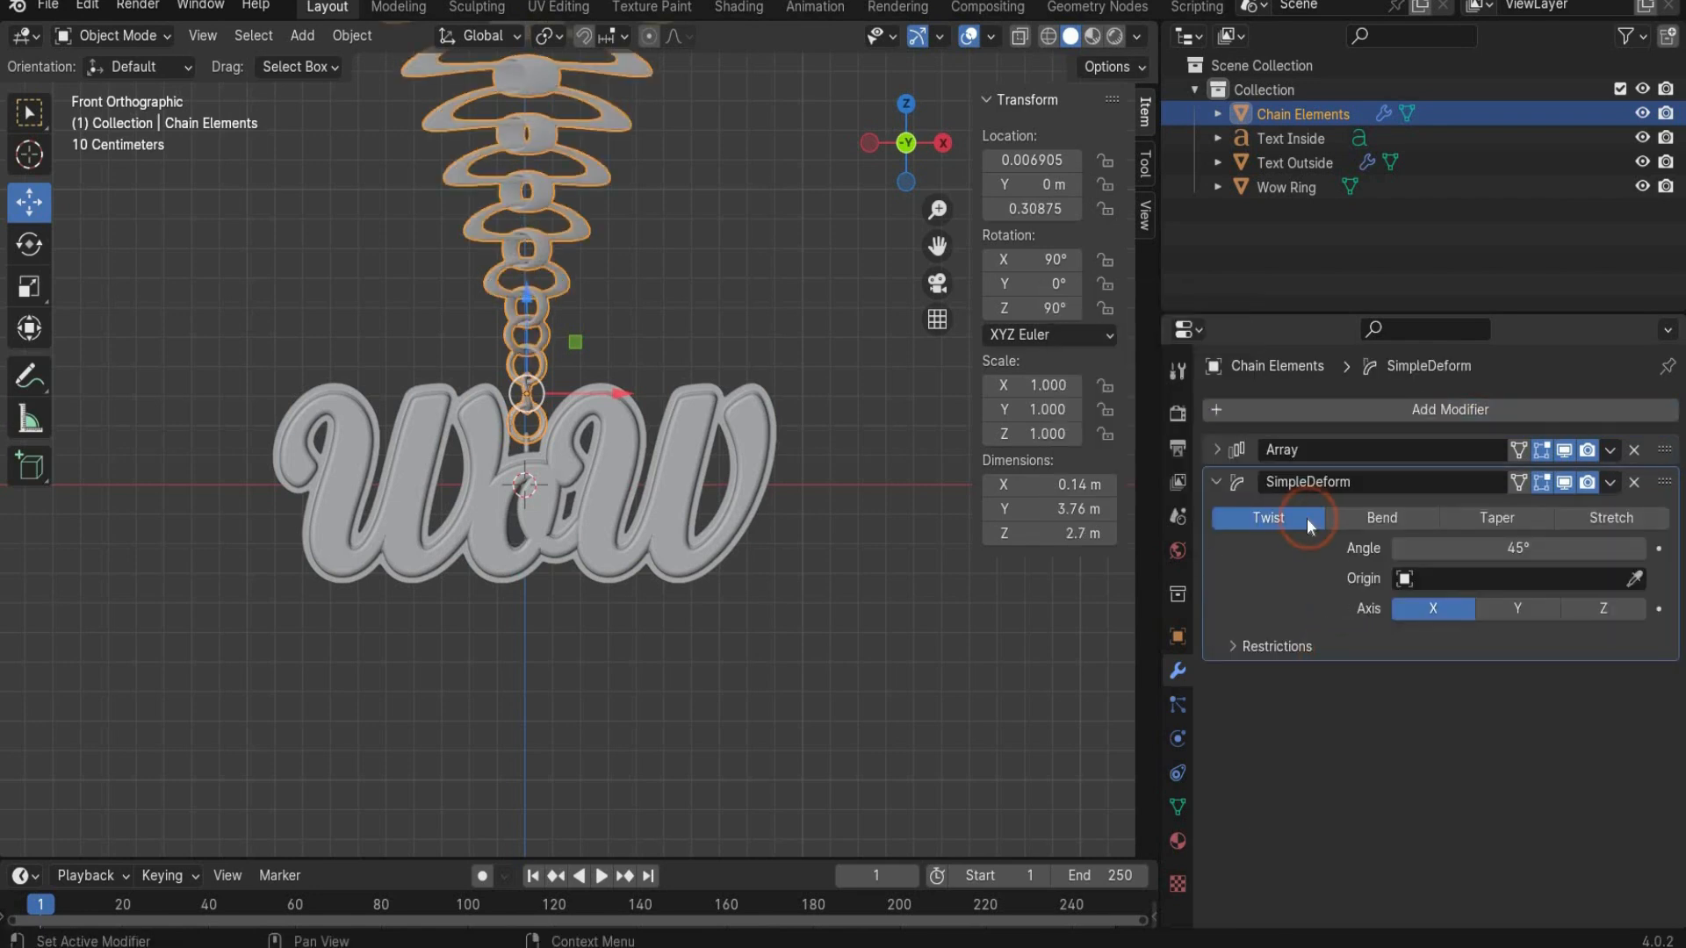
left_click(1540, 616)
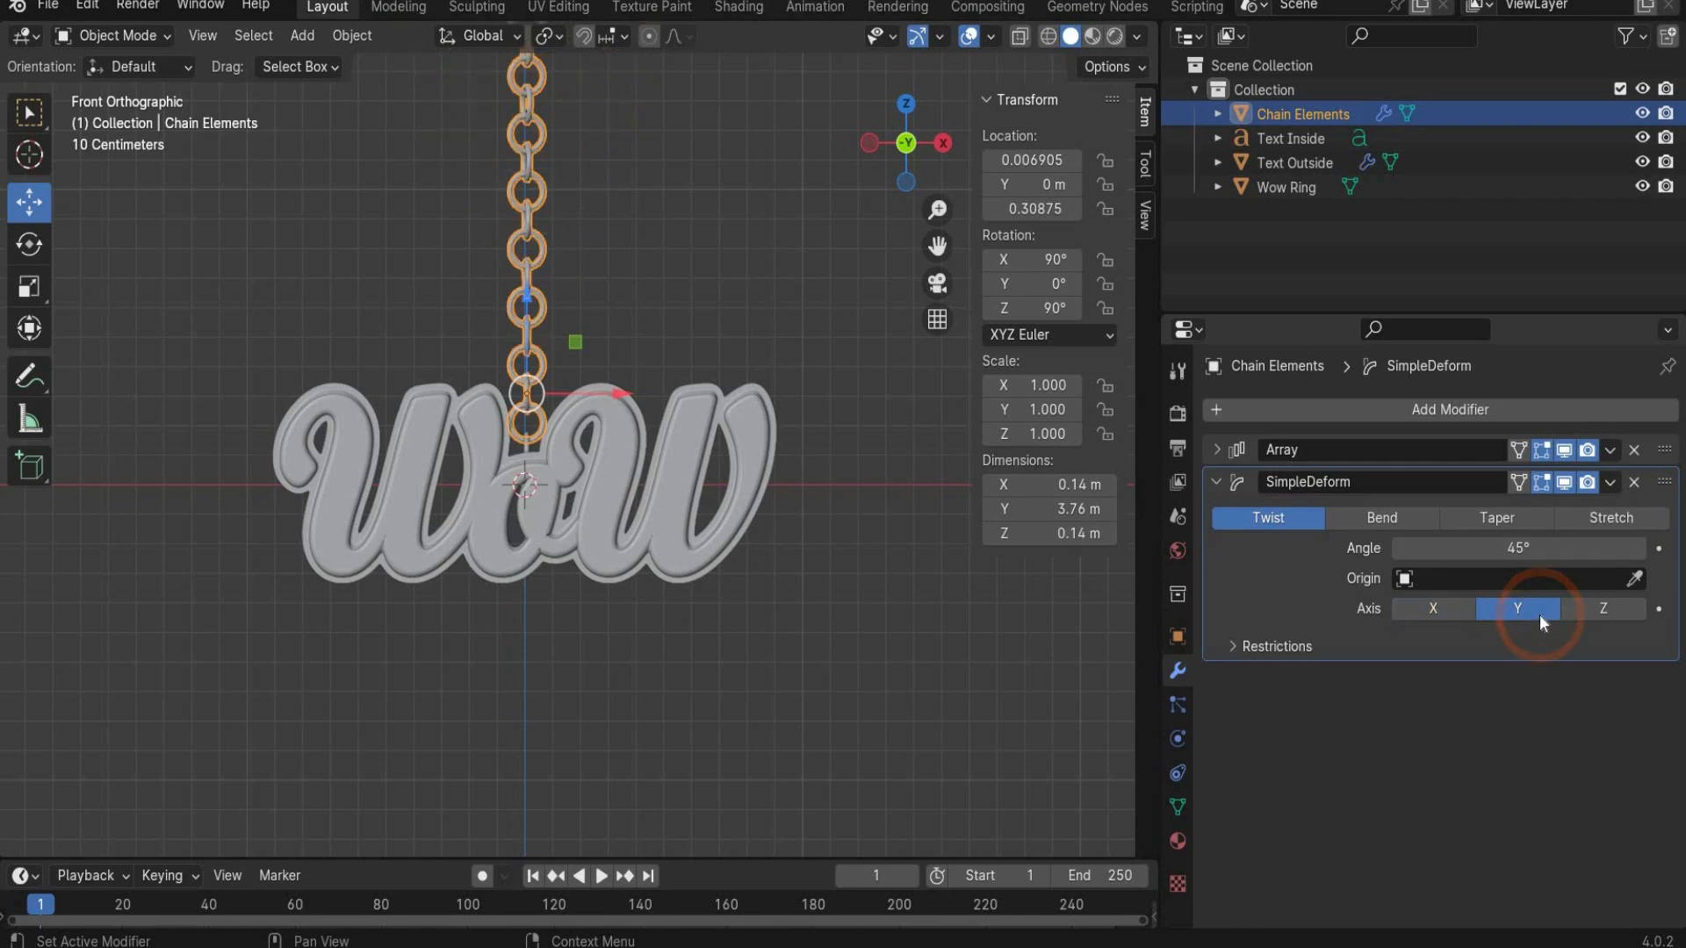
Step: Set the twist angle of the chain's Simple Deform modifier to 180° and deselect the chain
left_click(1526, 549)
type("180")
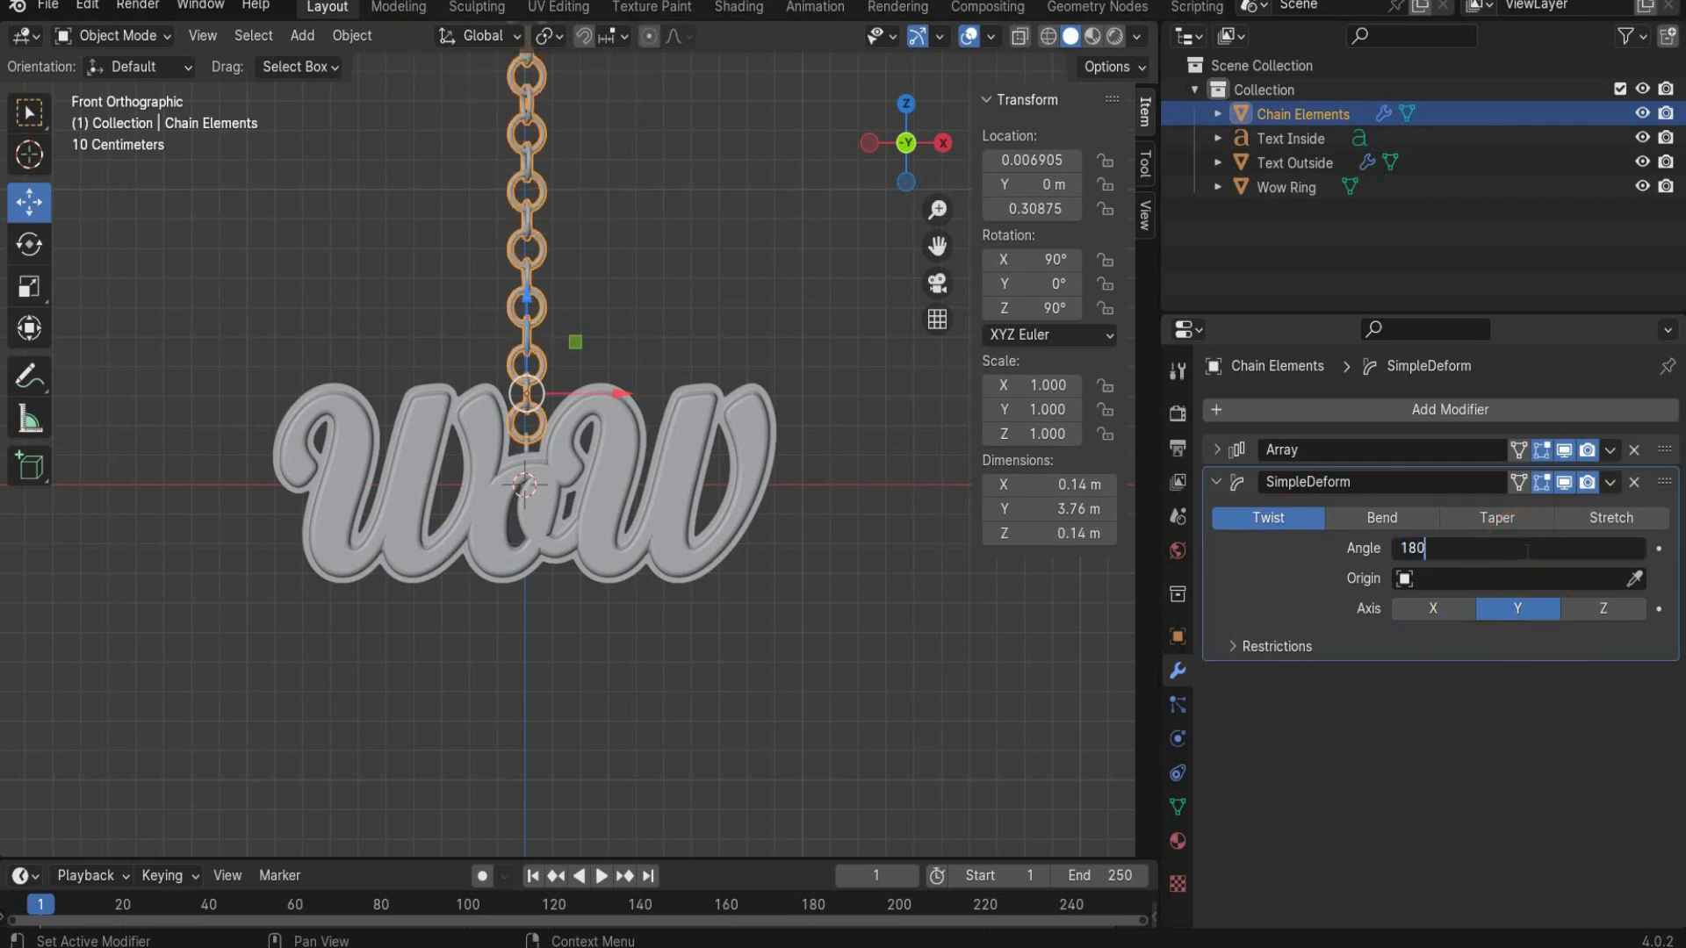
key("Return")
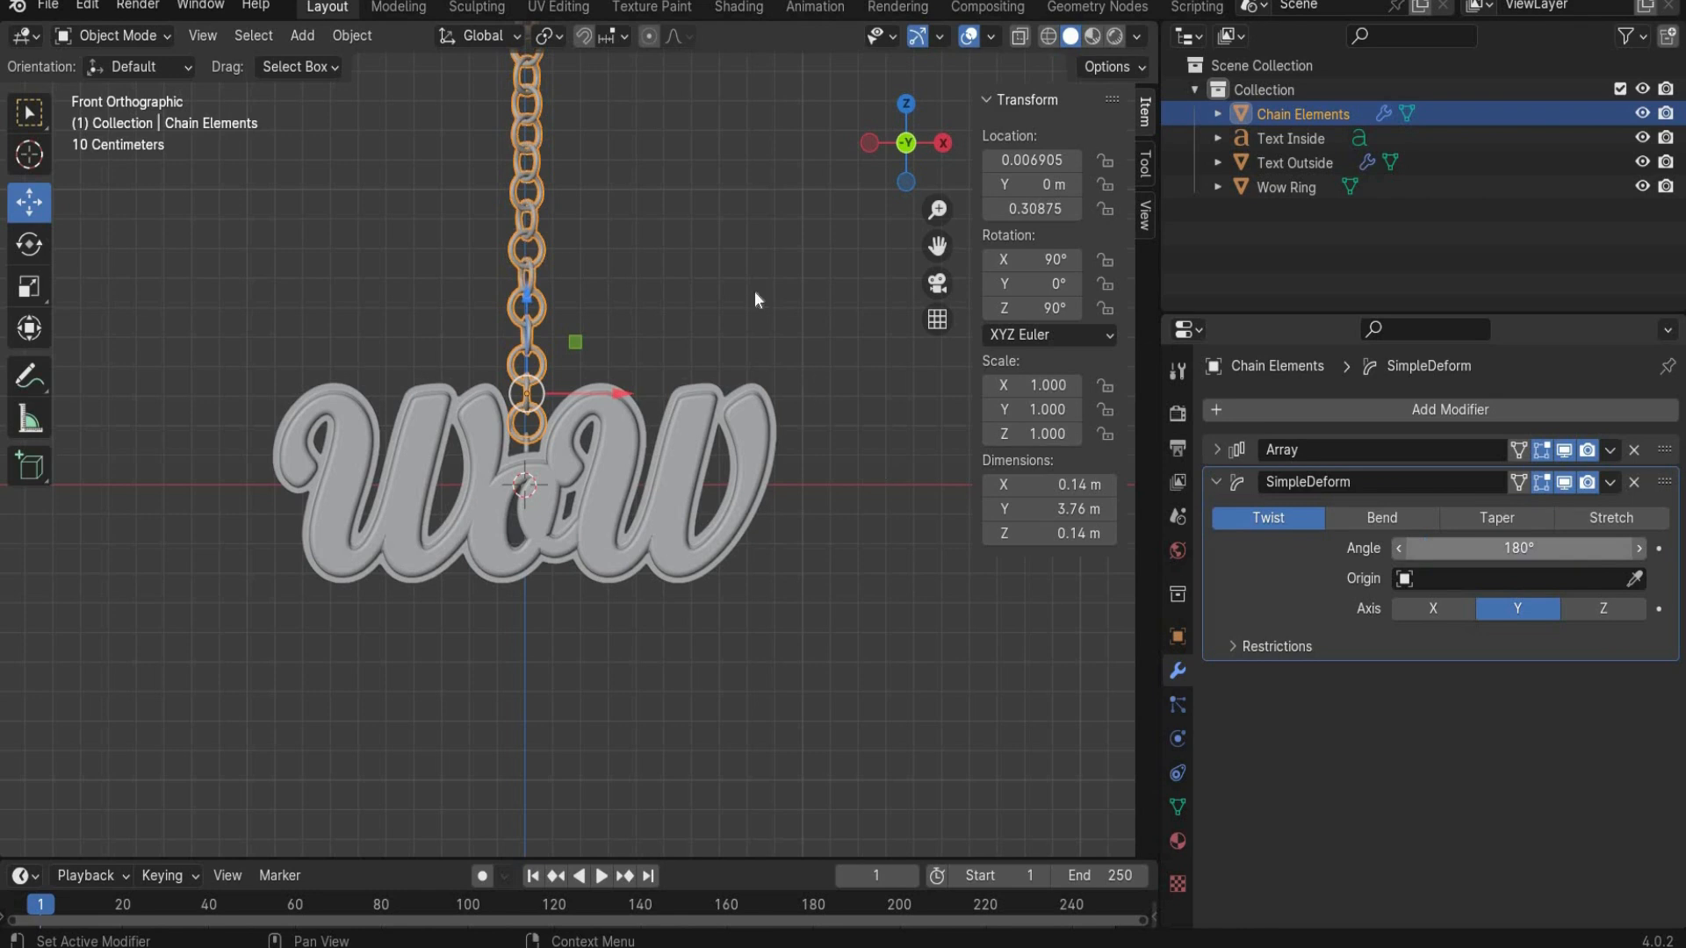
left_click(601, 246)
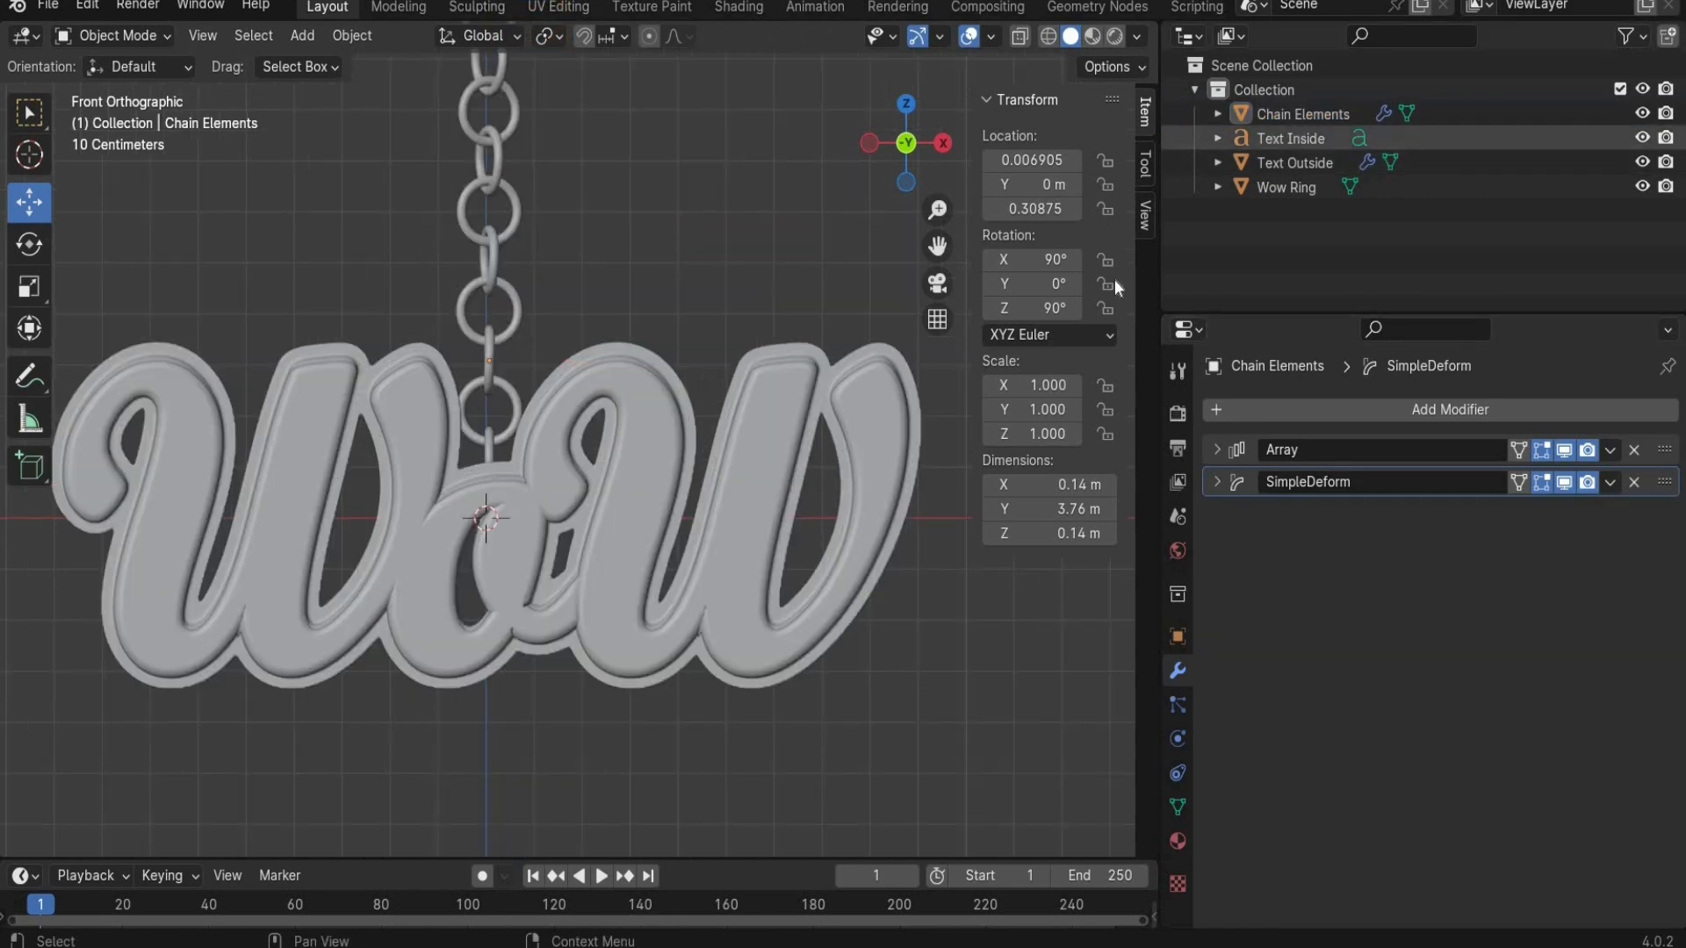
Step: Set the scale of Chain Elements to 0.75 on the X, Y and Z axes
left_click(1303, 114)
left_click_drag(1049, 409, 1049, 409)
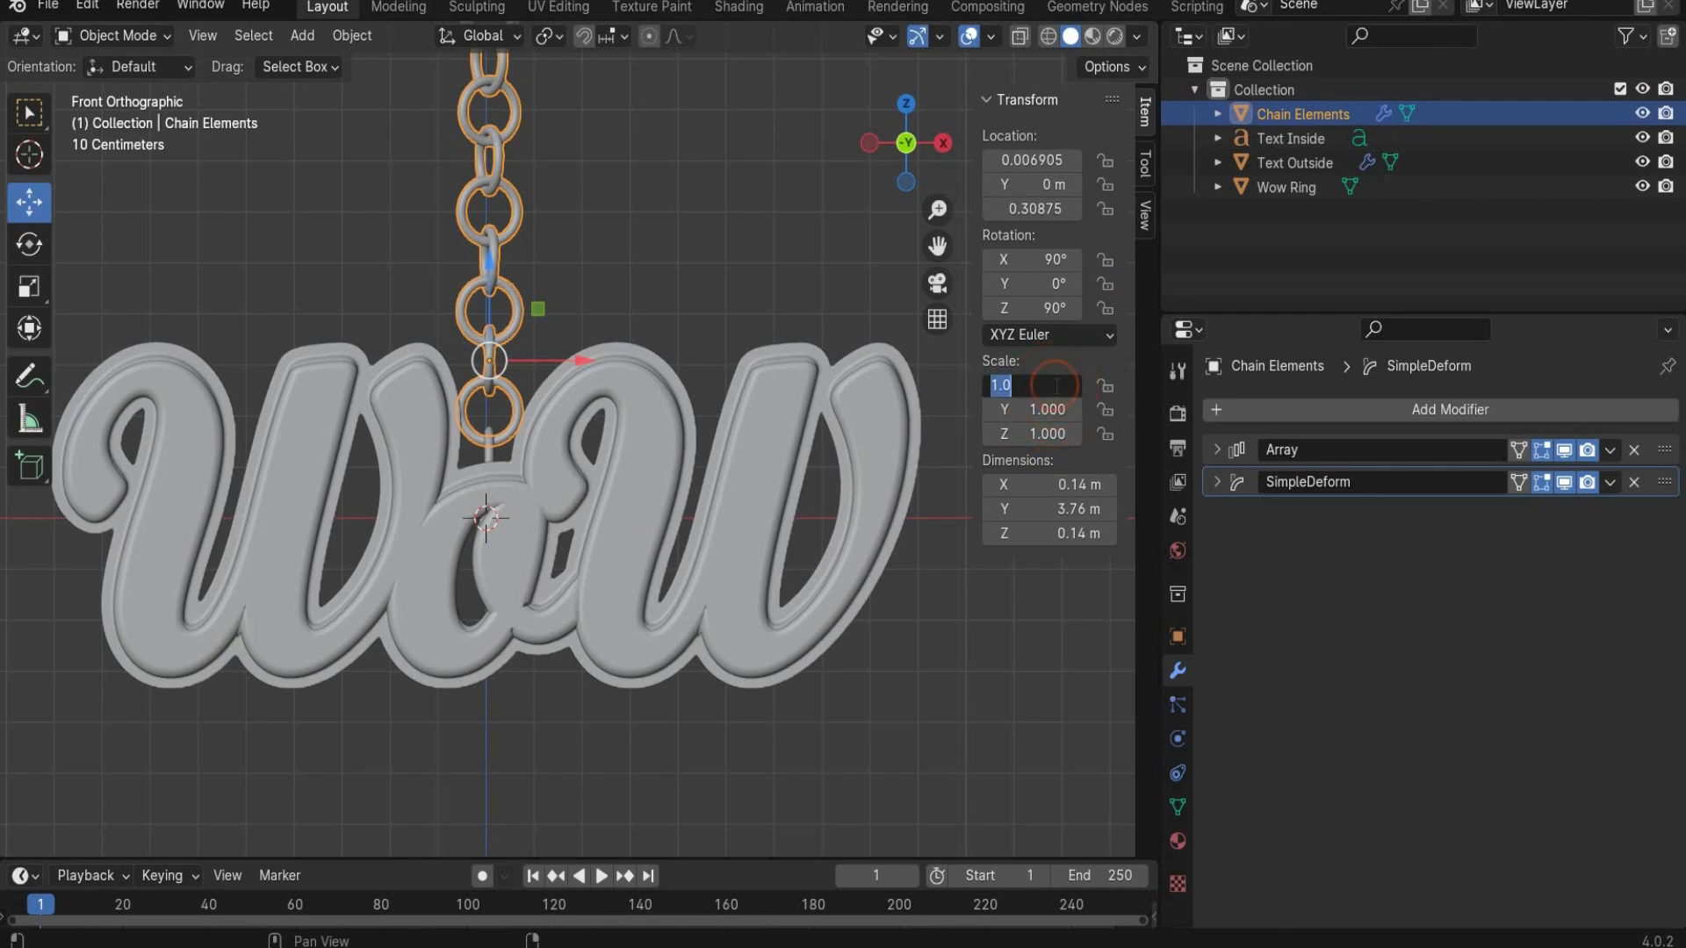
left_click(1053, 384)
type("0.75")
left_click(1042, 410)
type("0.")
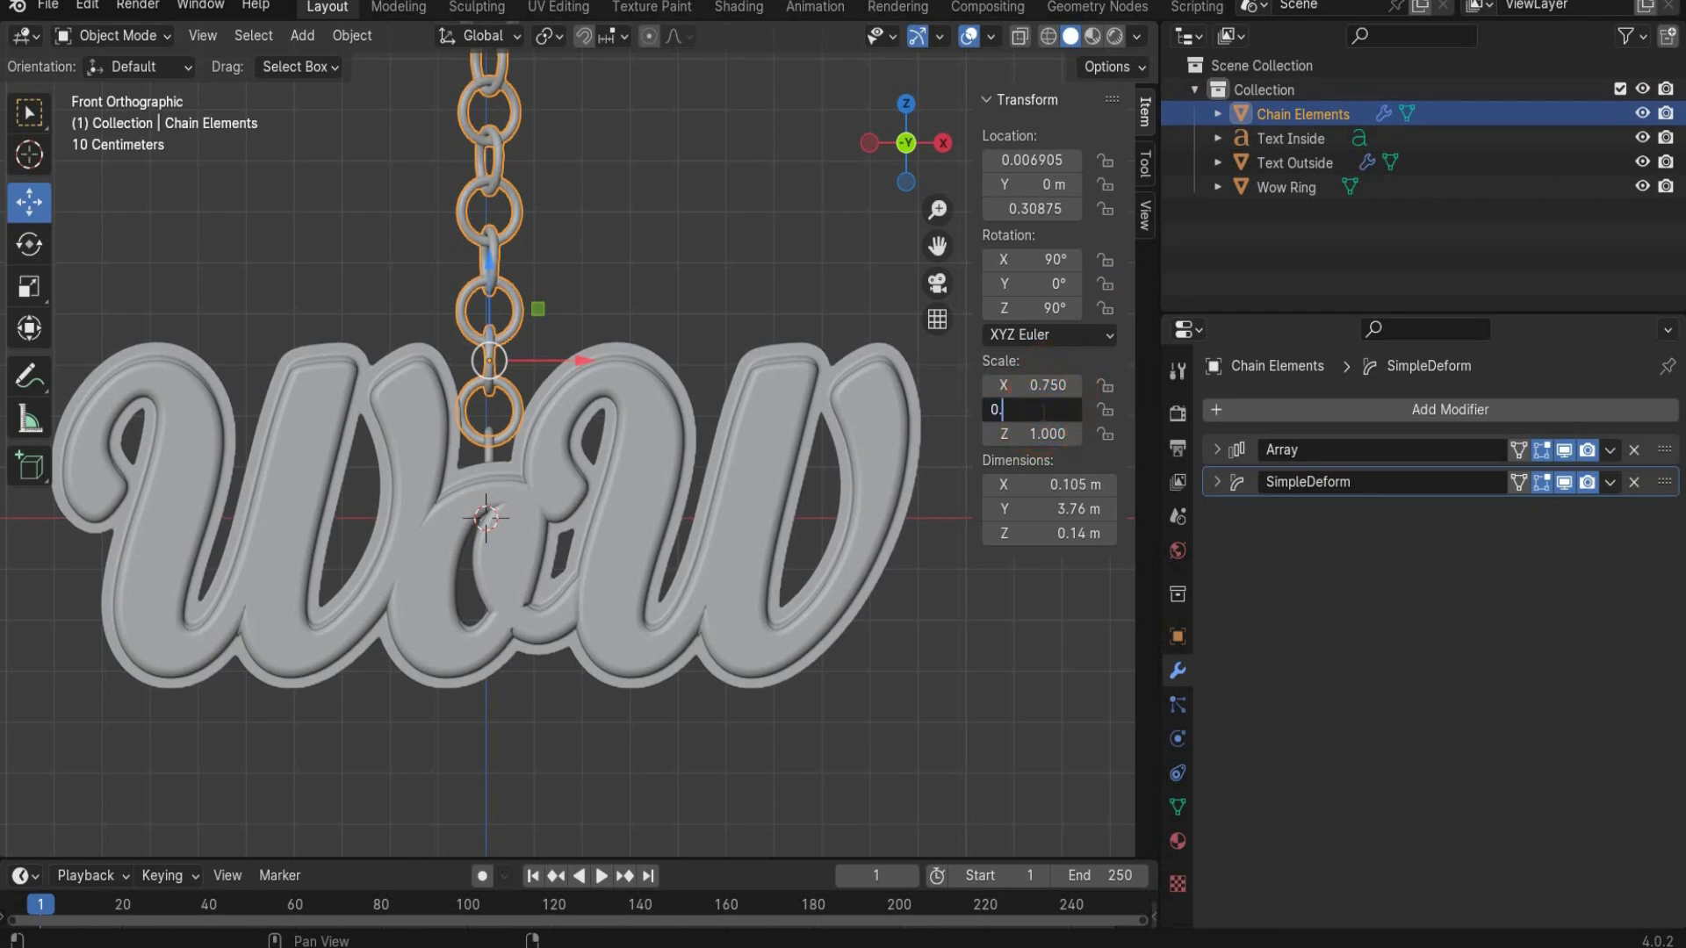
type("75")
key("Return")
left_click(1051, 434)
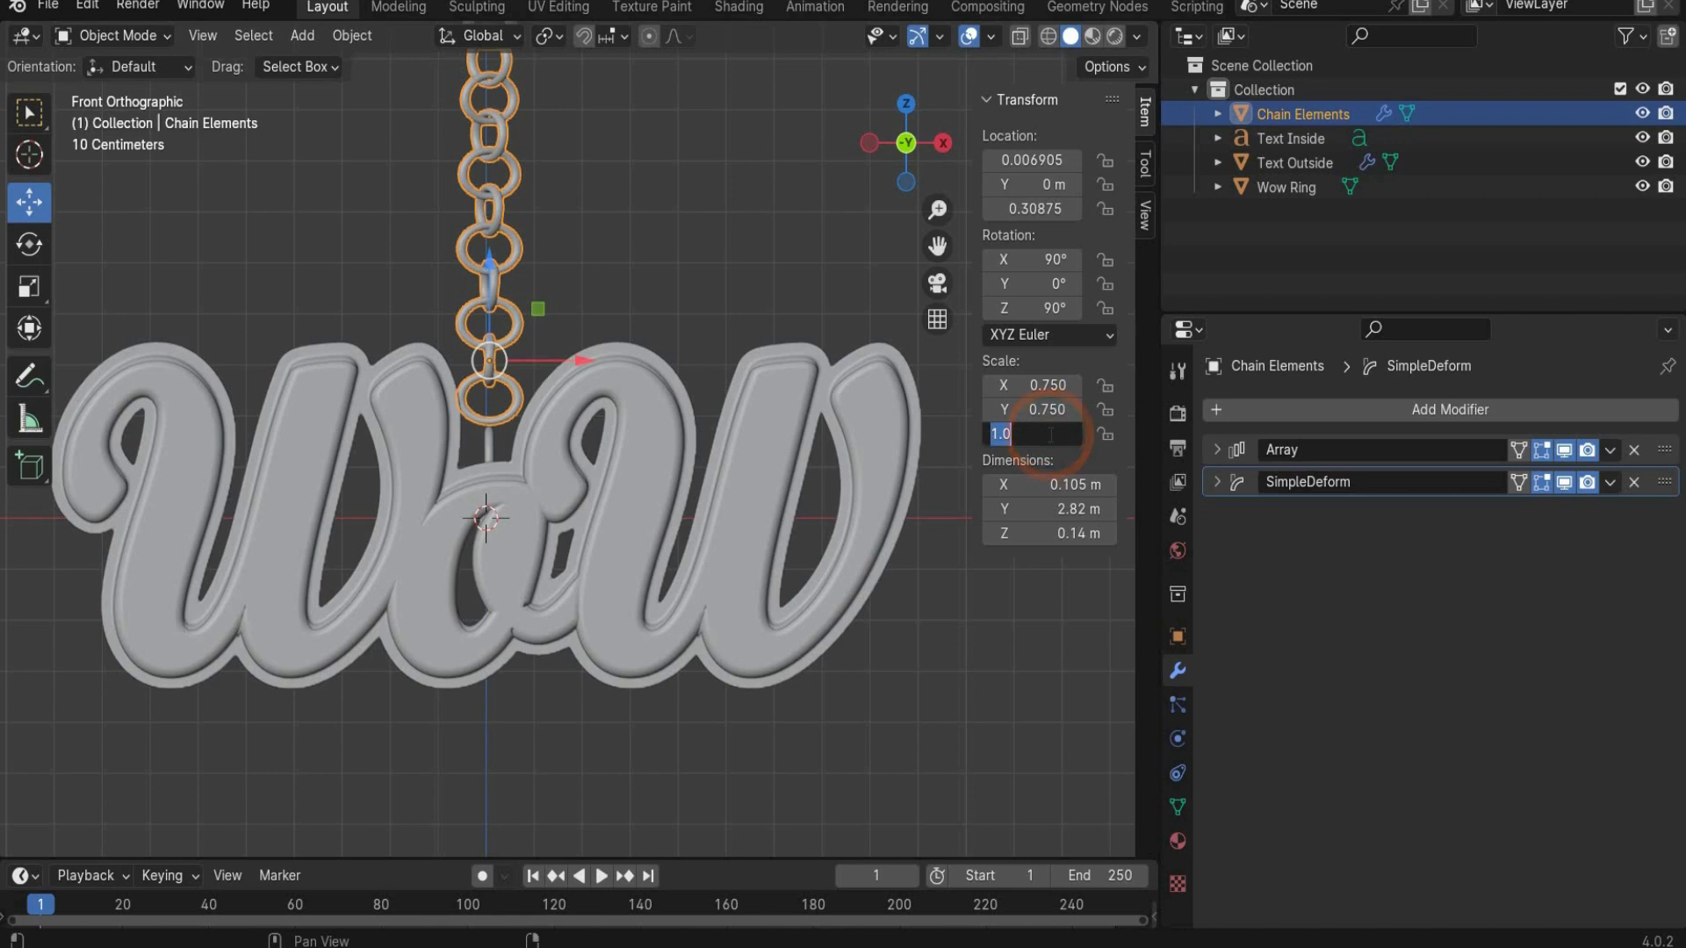
type("0.75")
key("Return")
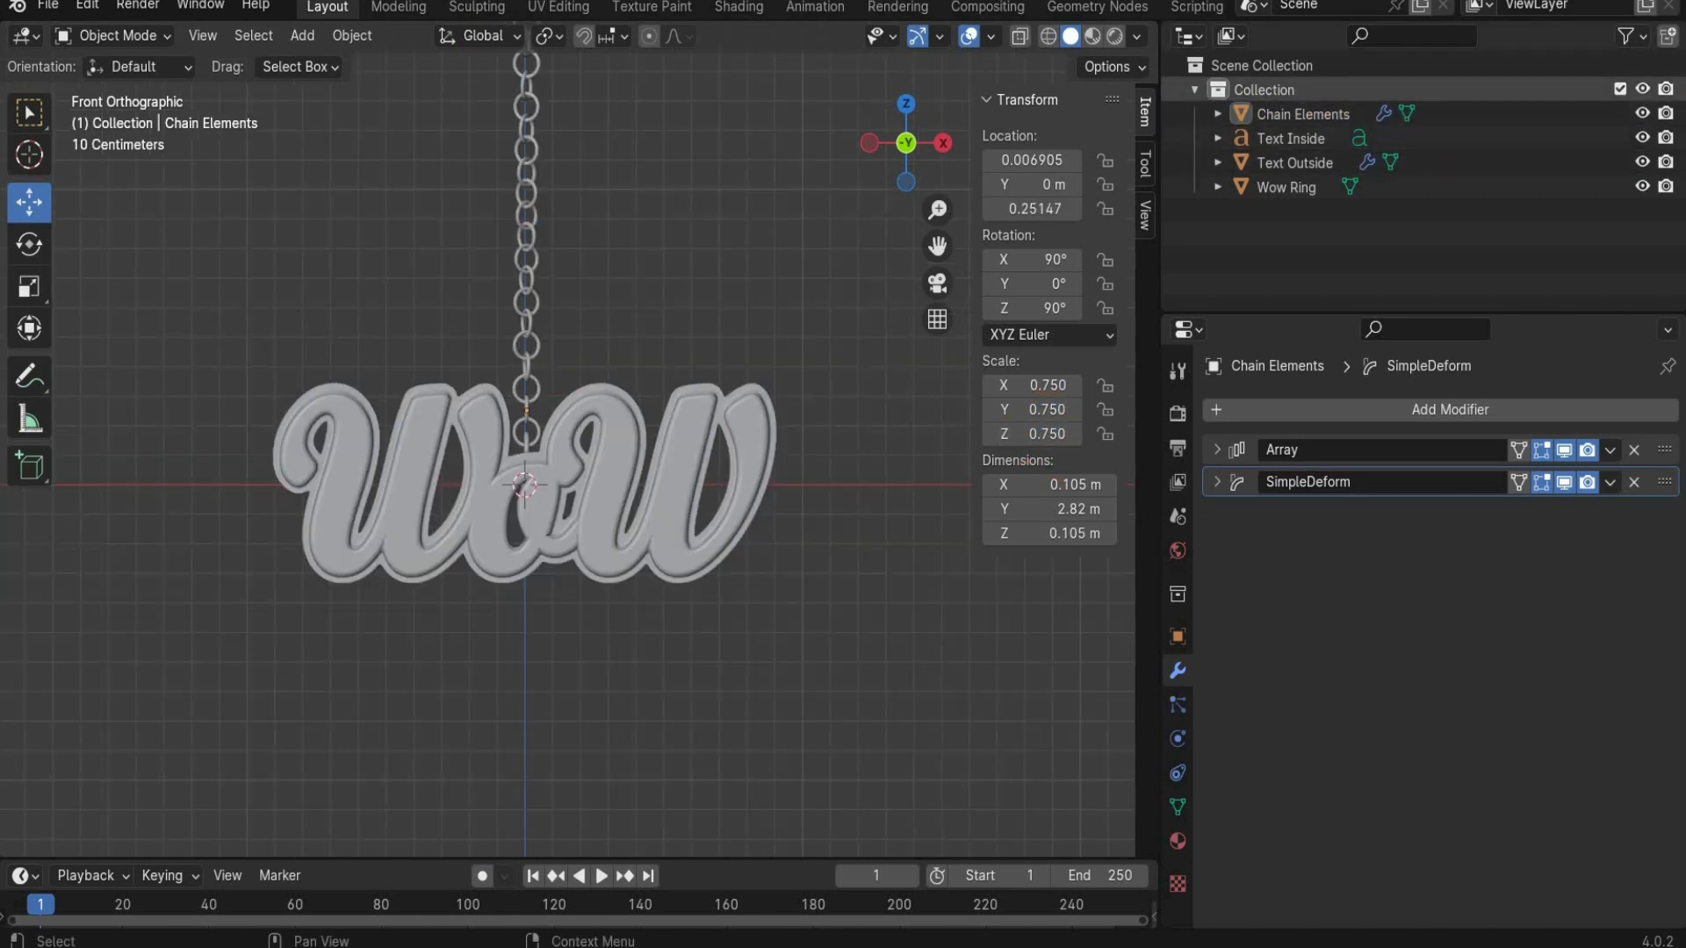
Step: Rename the collection holding the text, ring and chain as Wow + Chain and collapse it in the scene list
double_click(1272, 89)
type("Wow + Chain")
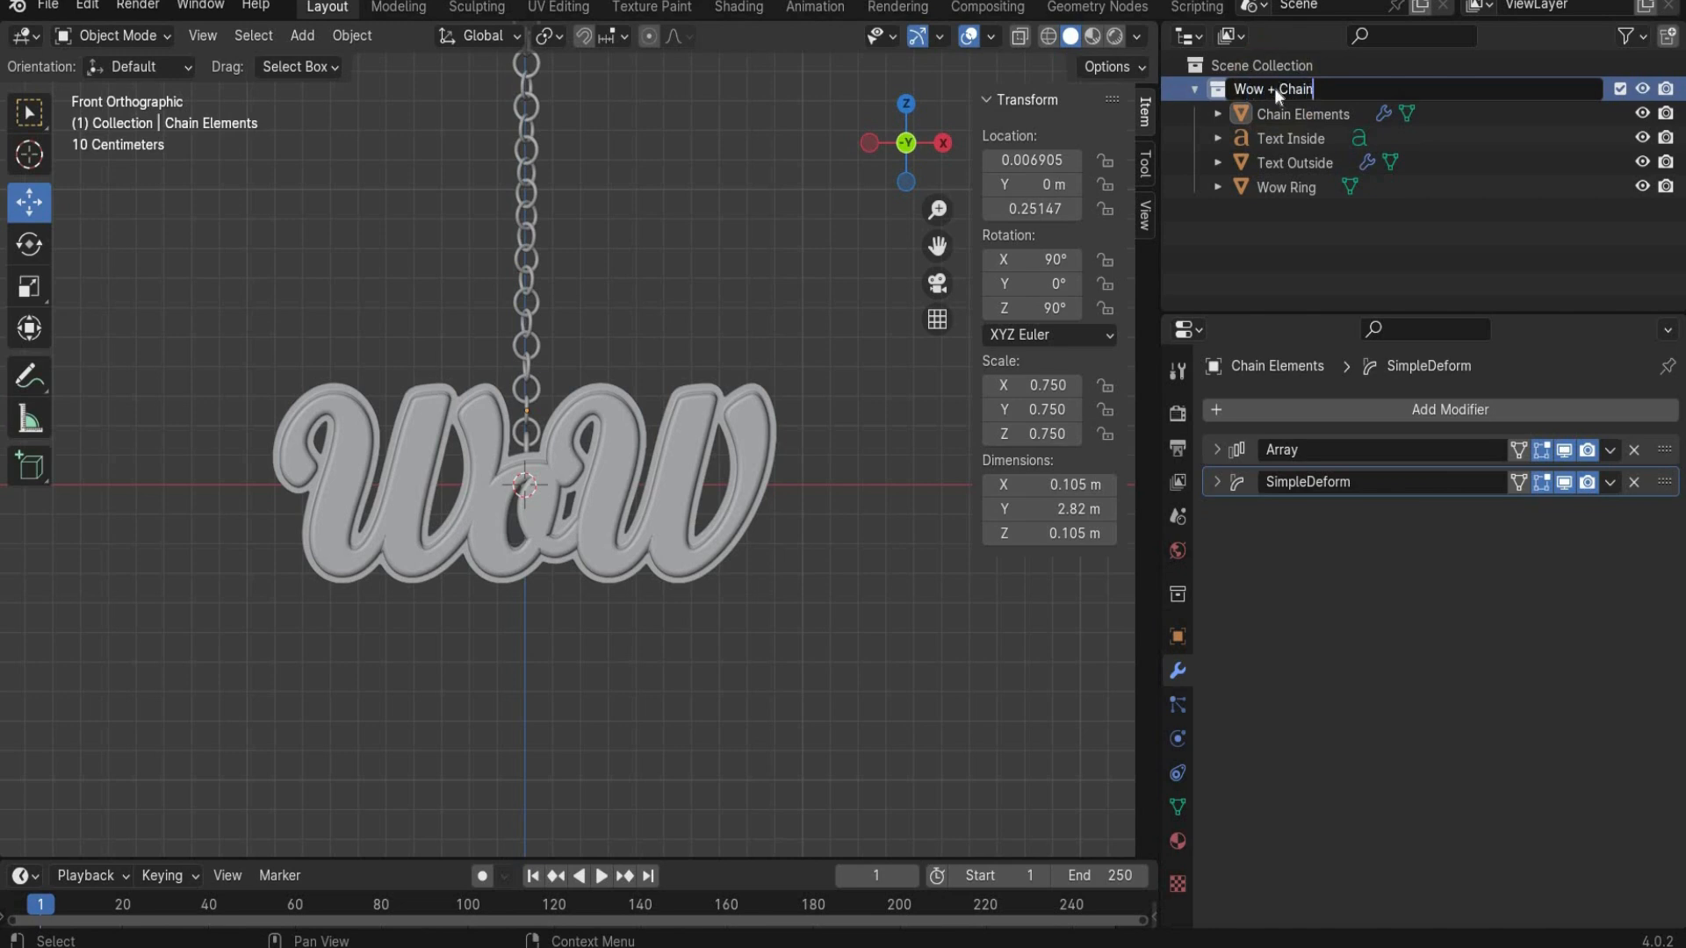
key("Return")
left_click(1194, 90)
Step: Create a collection named Key and hide the Wow + Chain collection in both the viewport and renders
right_click(1204, 231)
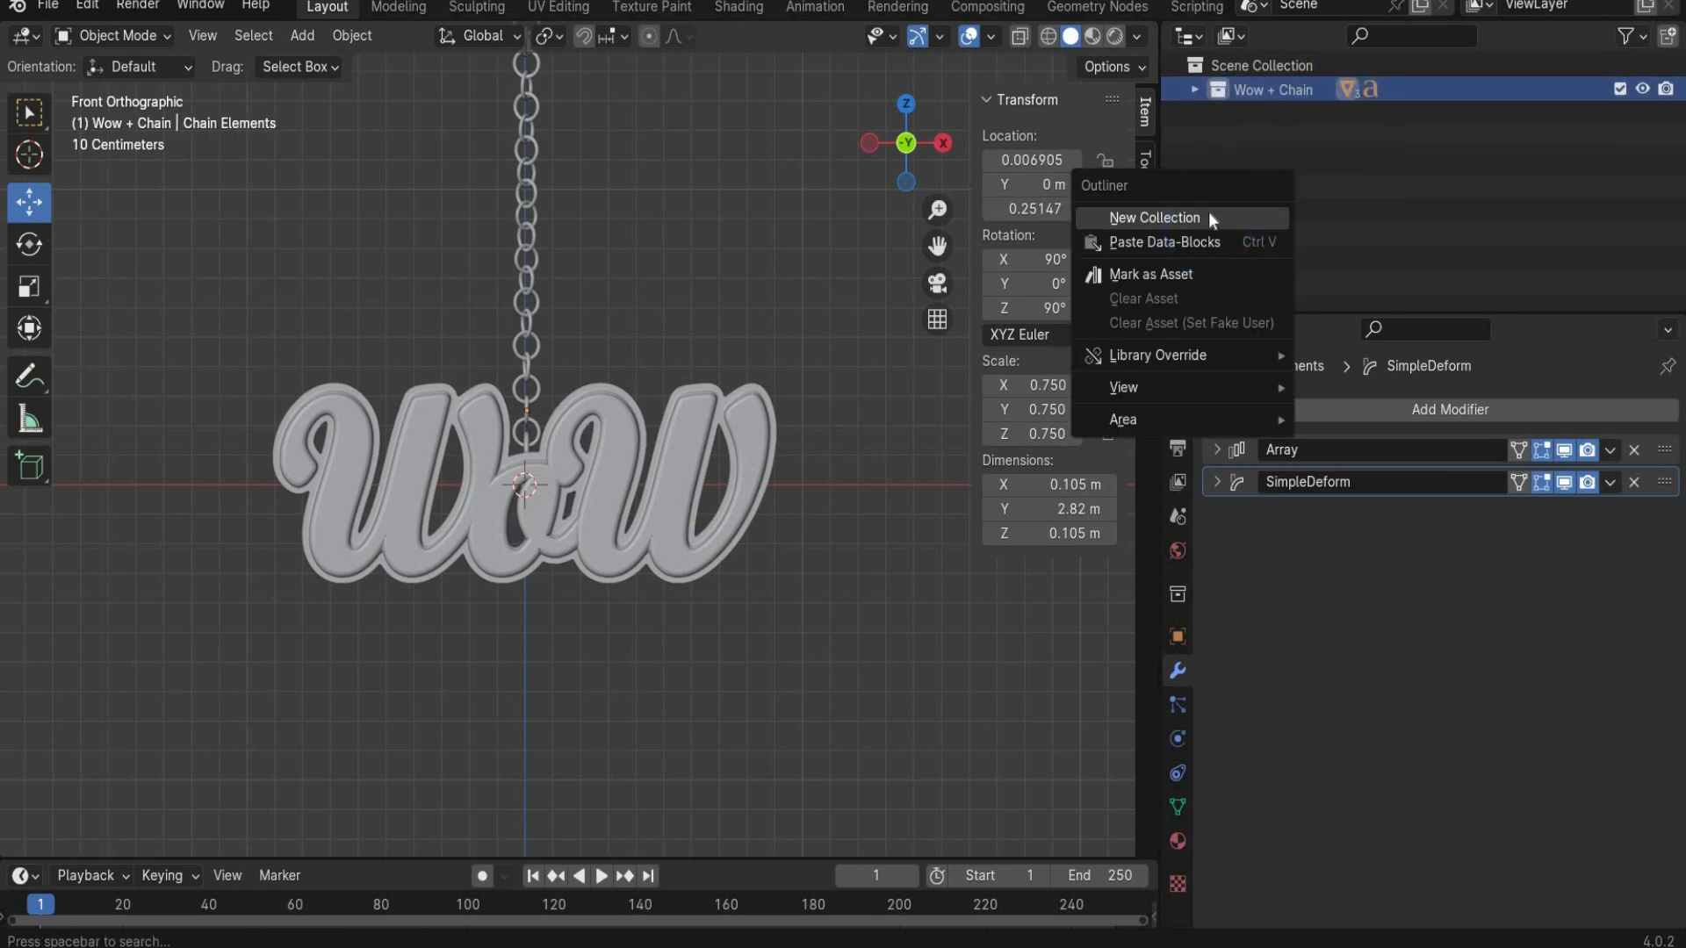
left_click(1208, 218)
double_click(1277, 112)
type("Key")
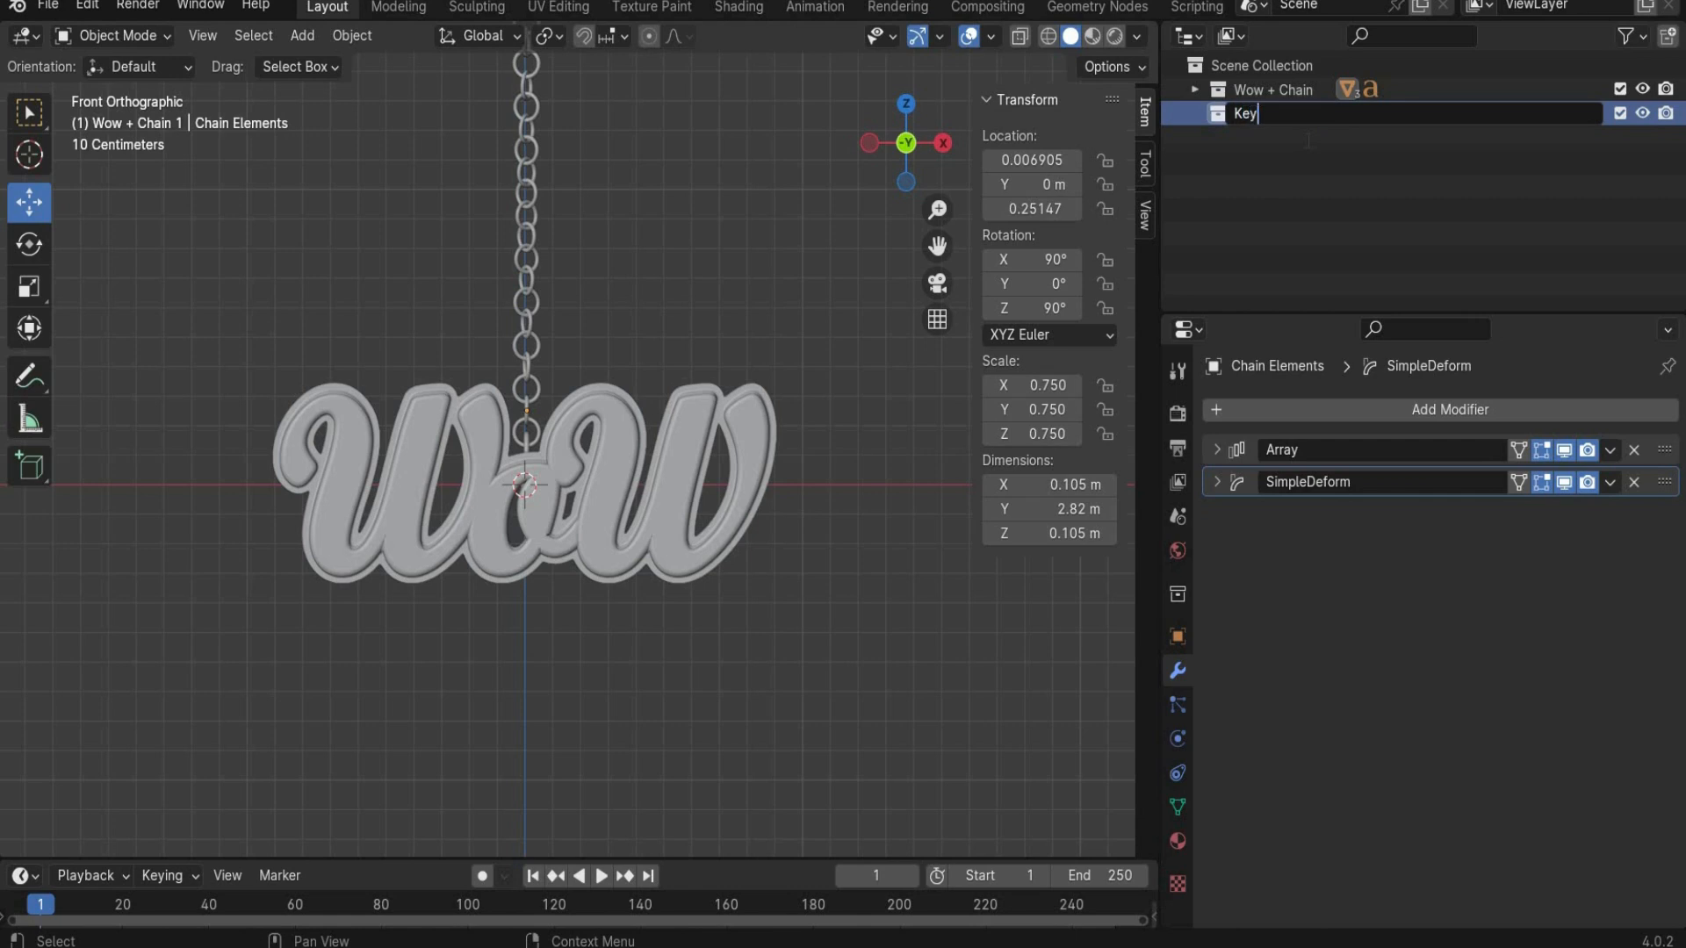
key("Return")
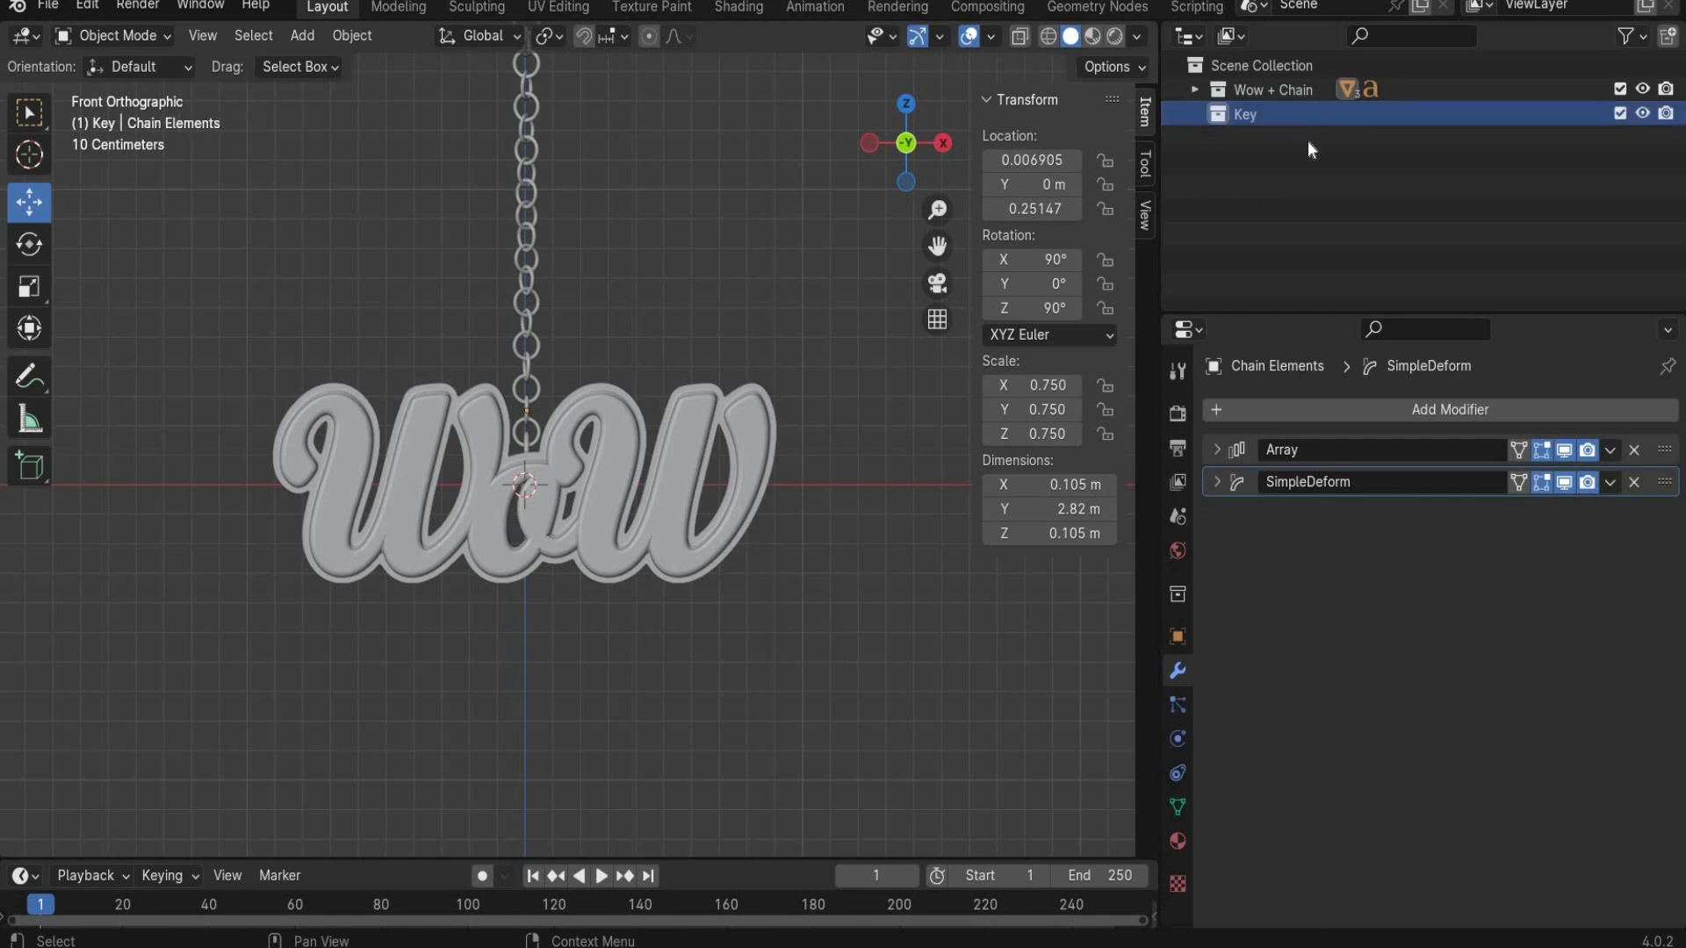
left_click(1641, 89)
left_click(1664, 89)
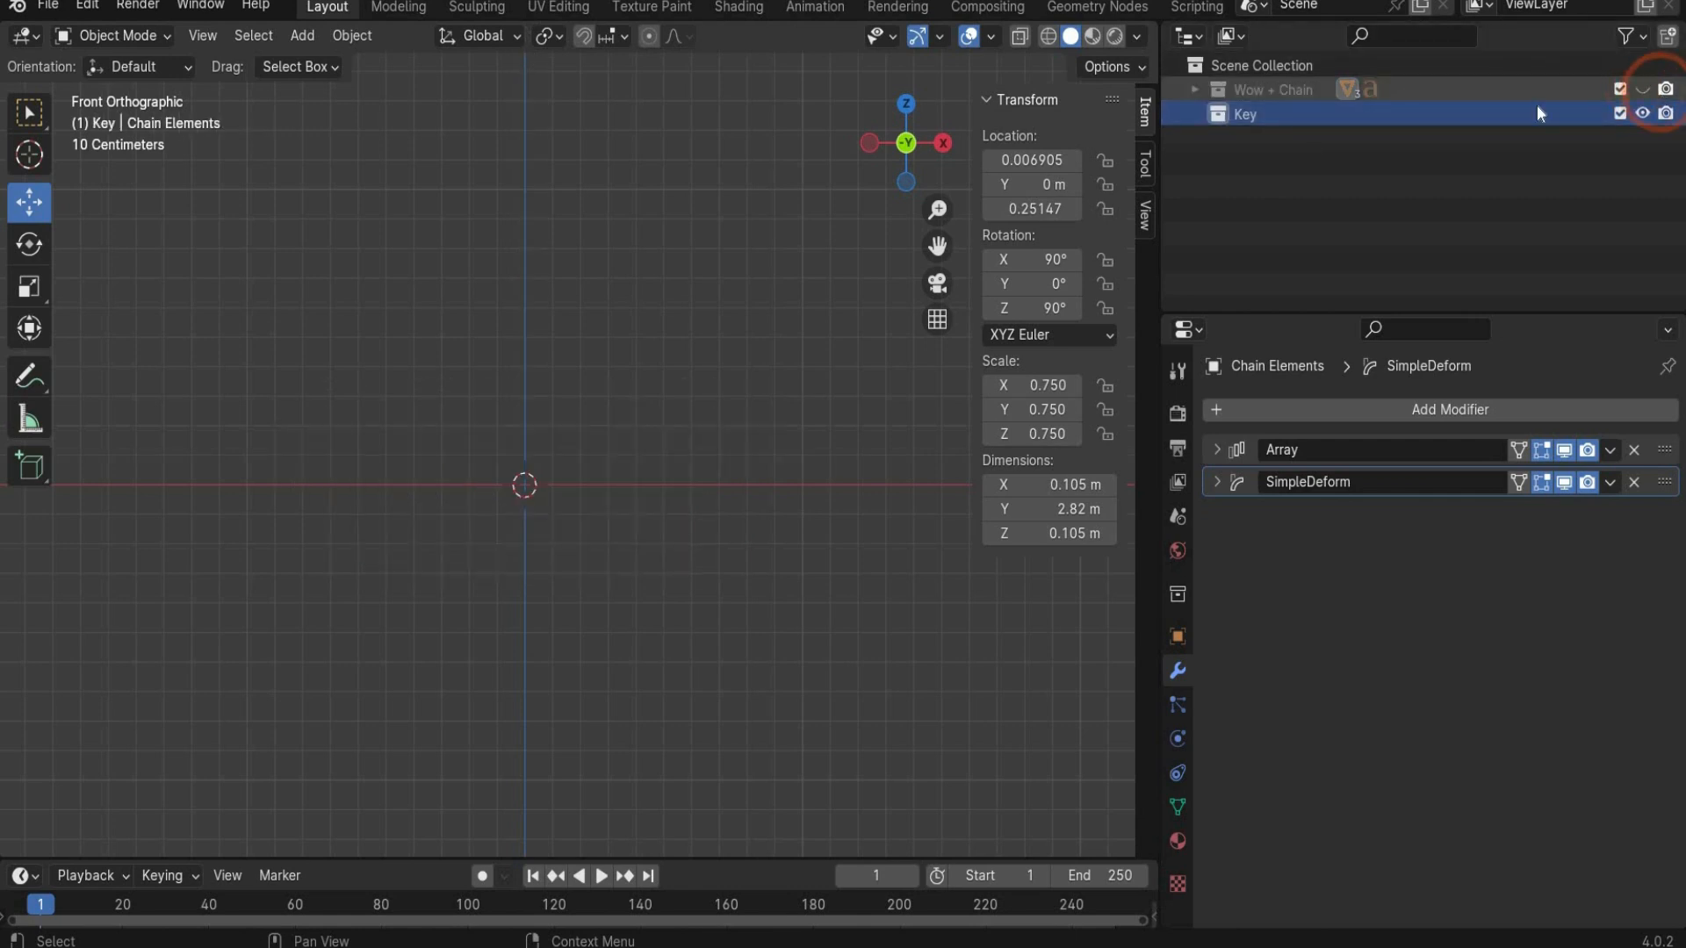
Step: Add a mesh cylinder with 35 vertices to the Key collection
left_click(302, 36)
mouse_move(320, 64)
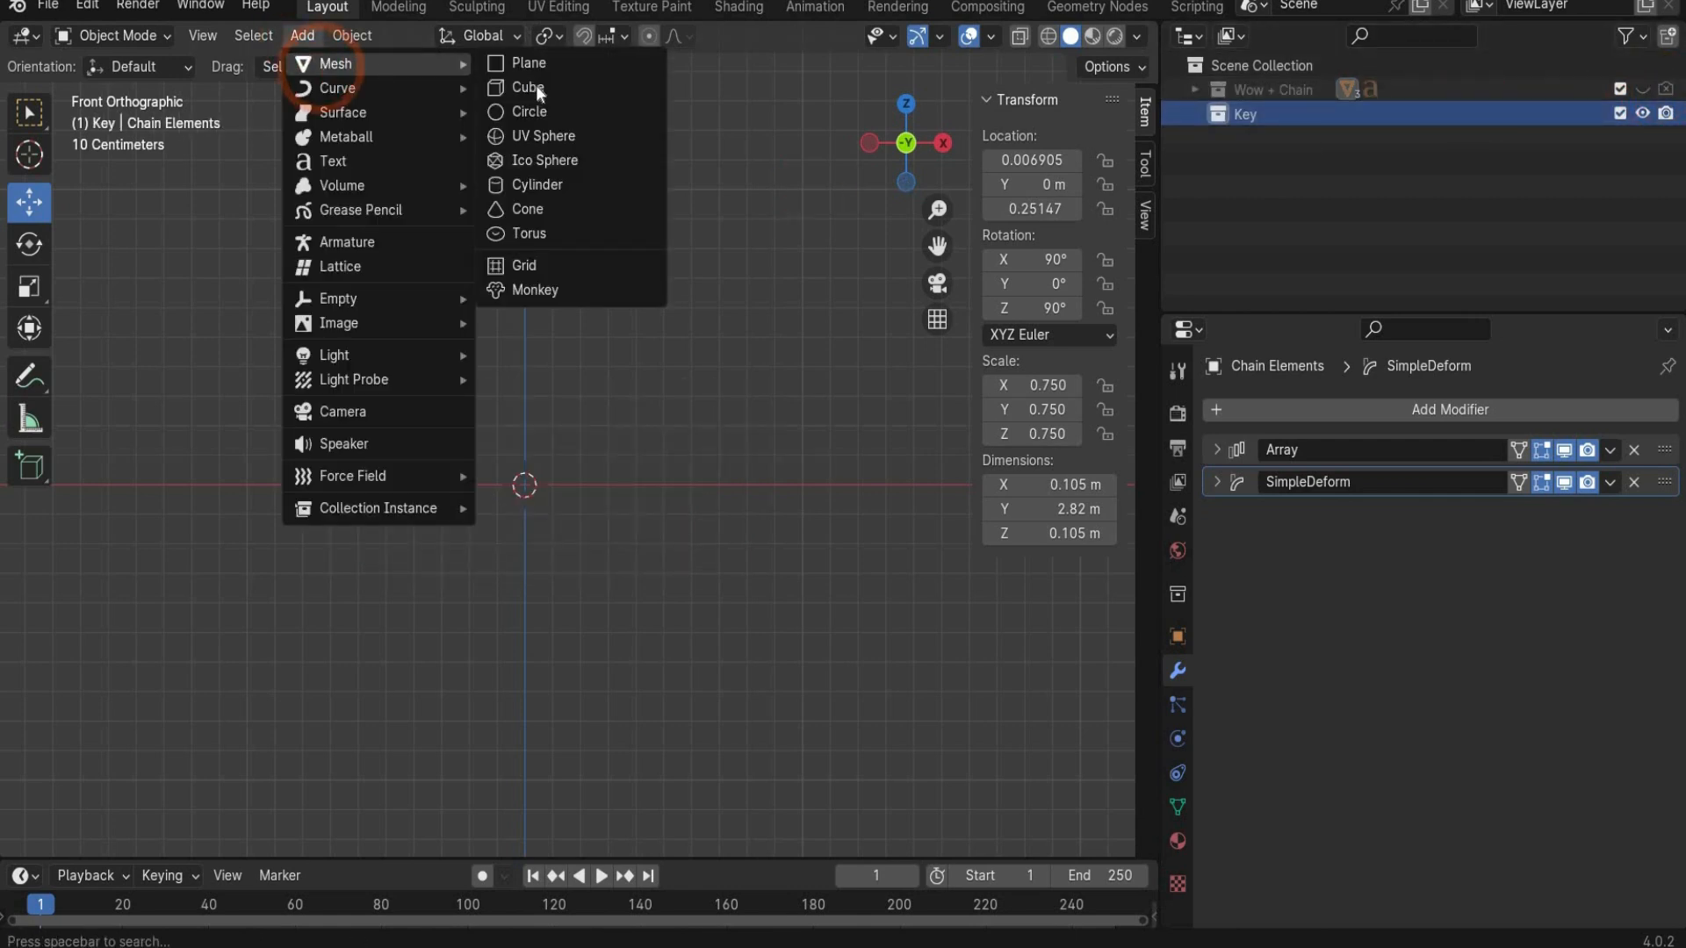
left_click(549, 183)
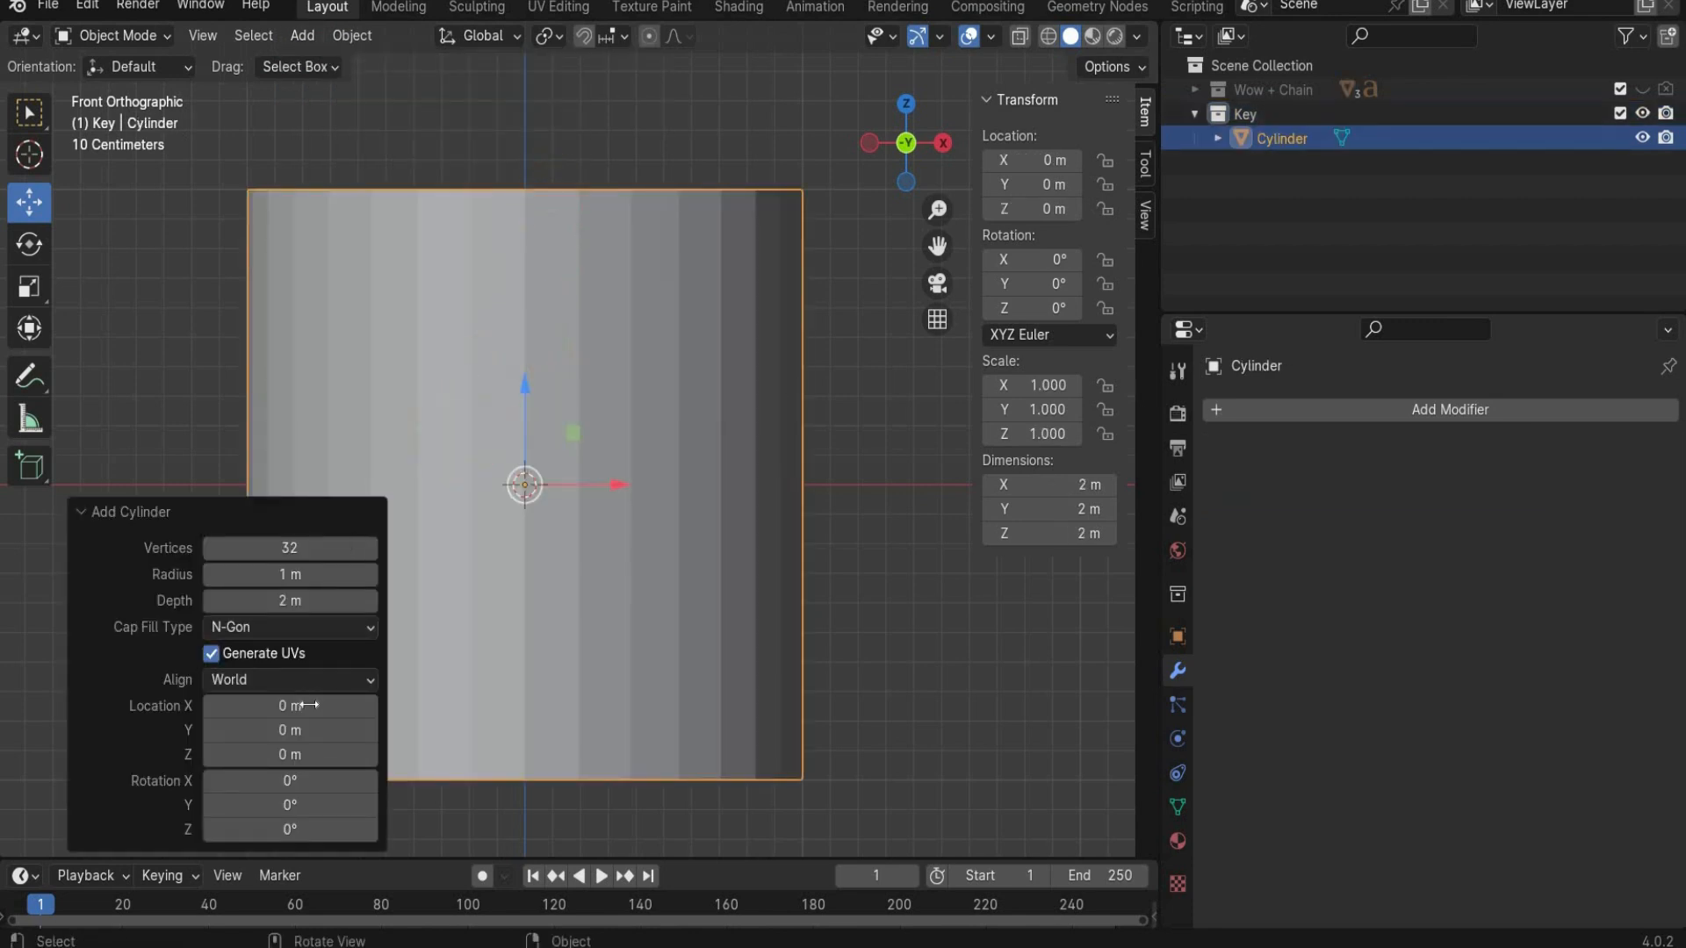
left_click(301, 548)
type("35")
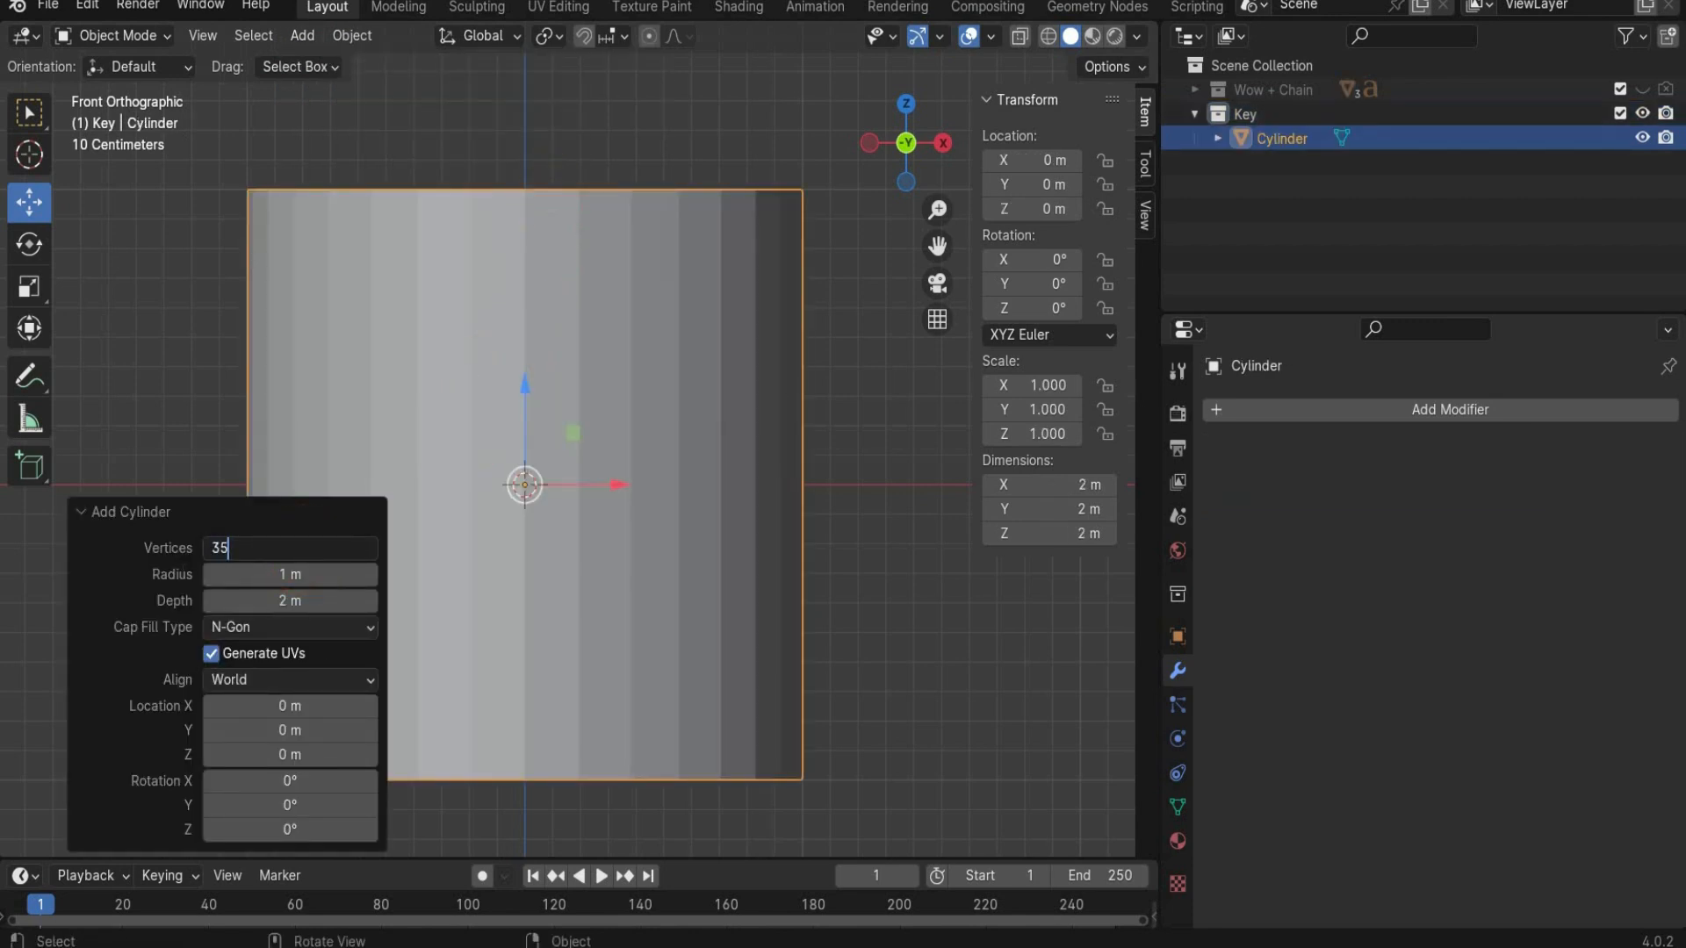
key("Return")
Step: Flatten the cylinder into a disc by setting its scale to 0.2 in X and Y and 0.02 in Z
left_click(1031, 385)
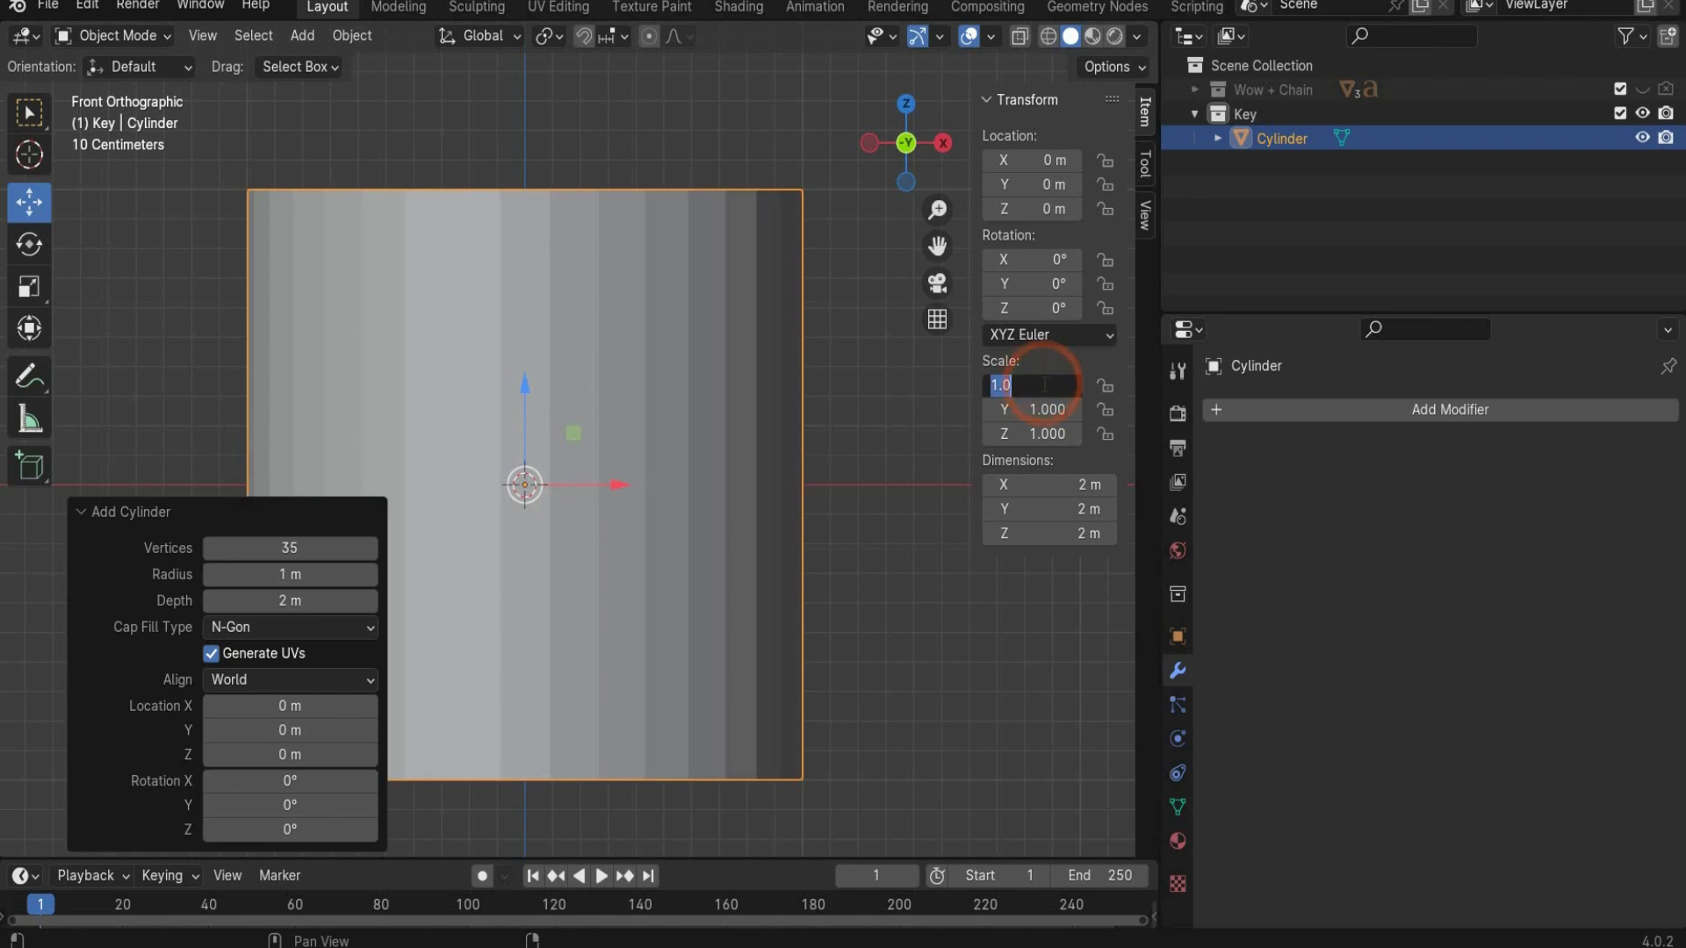
type("0.2")
key("Return")
left_click(1041, 409)
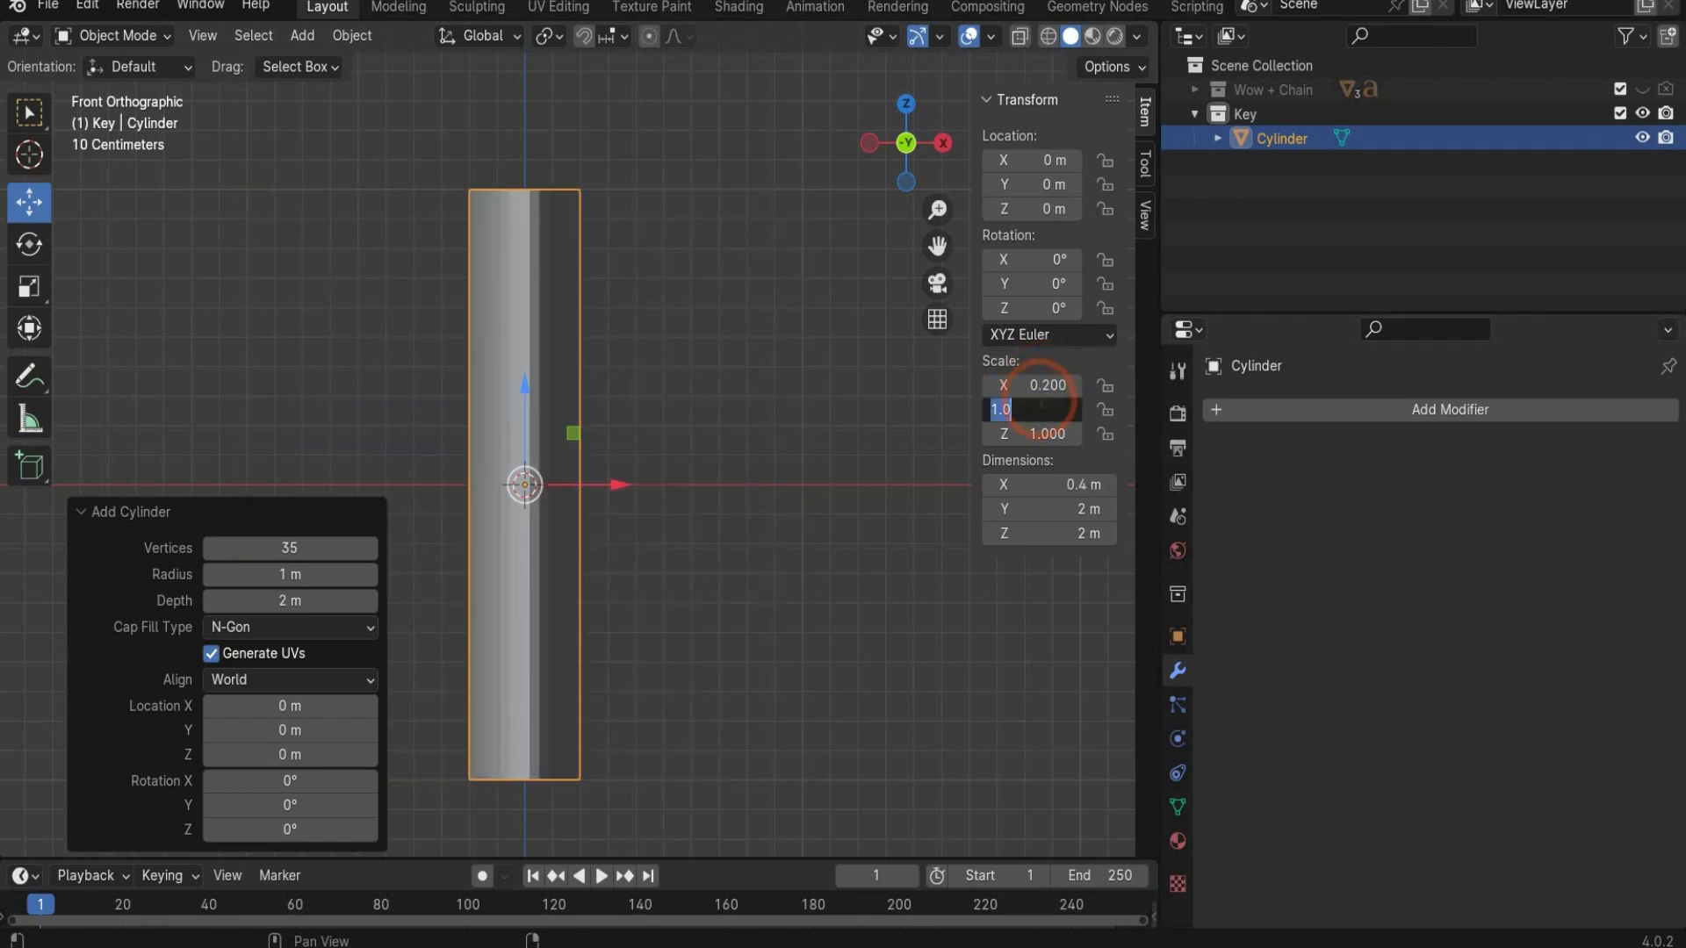
type("0.2")
key("Return")
left_click(1052, 433)
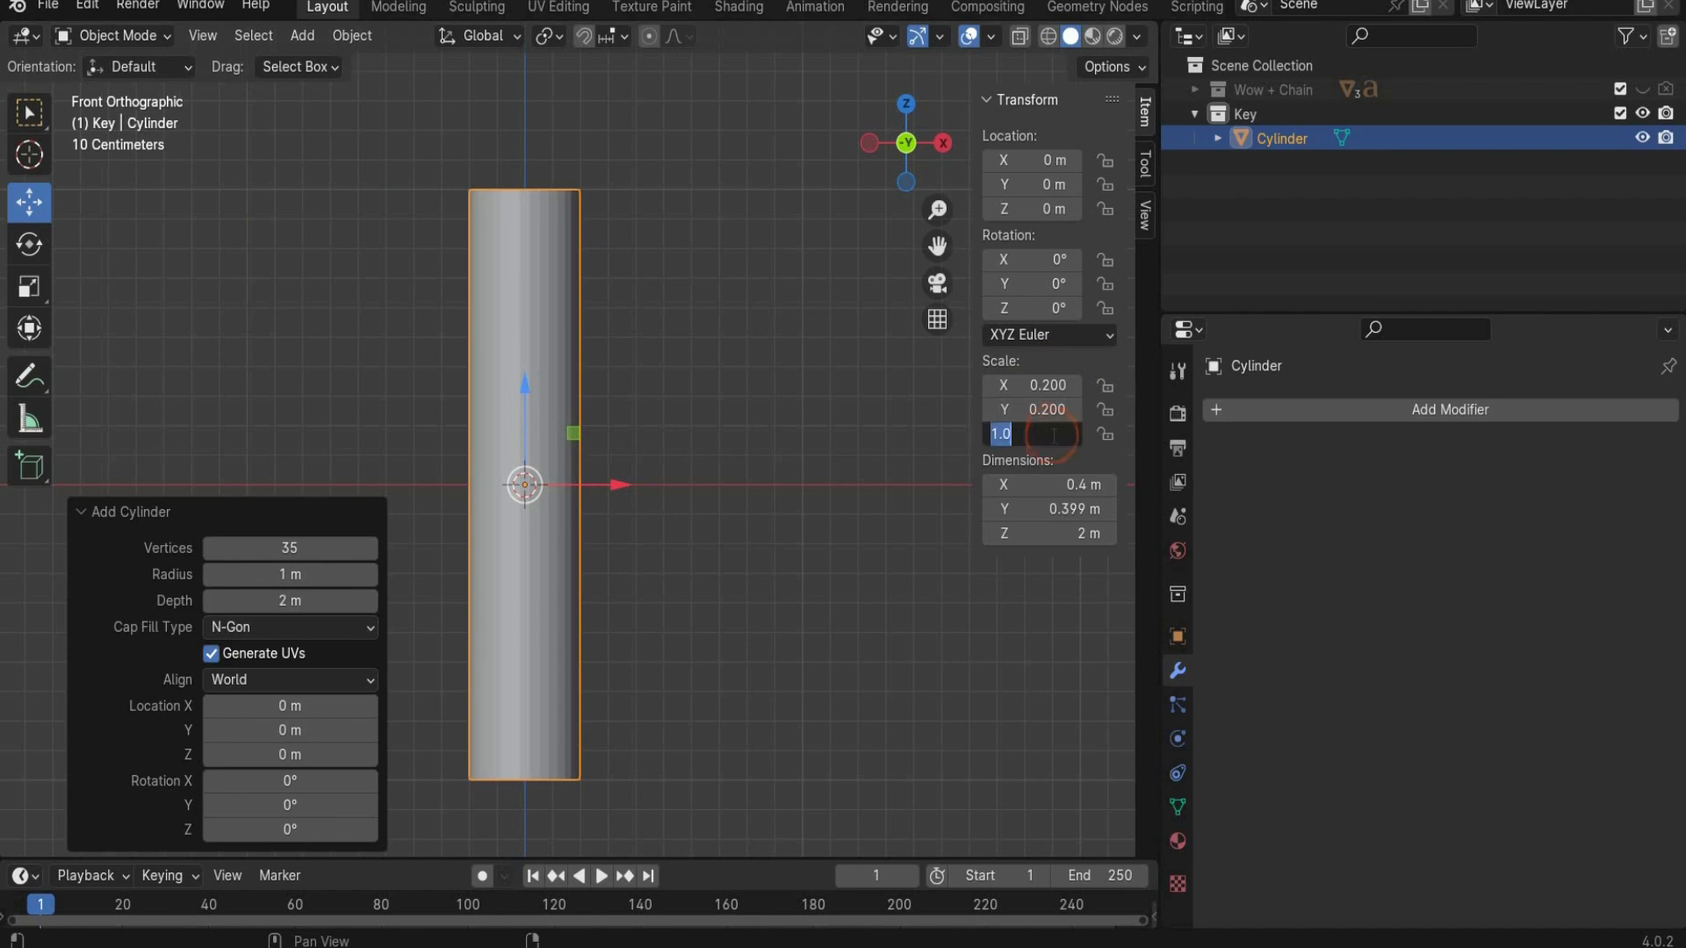
type("0.")
key("Return")
Step: Apply smooth shading to the disc
middle_click_drag(570, 412, 522, 418)
left_click(522, 418)
right_click(523, 418)
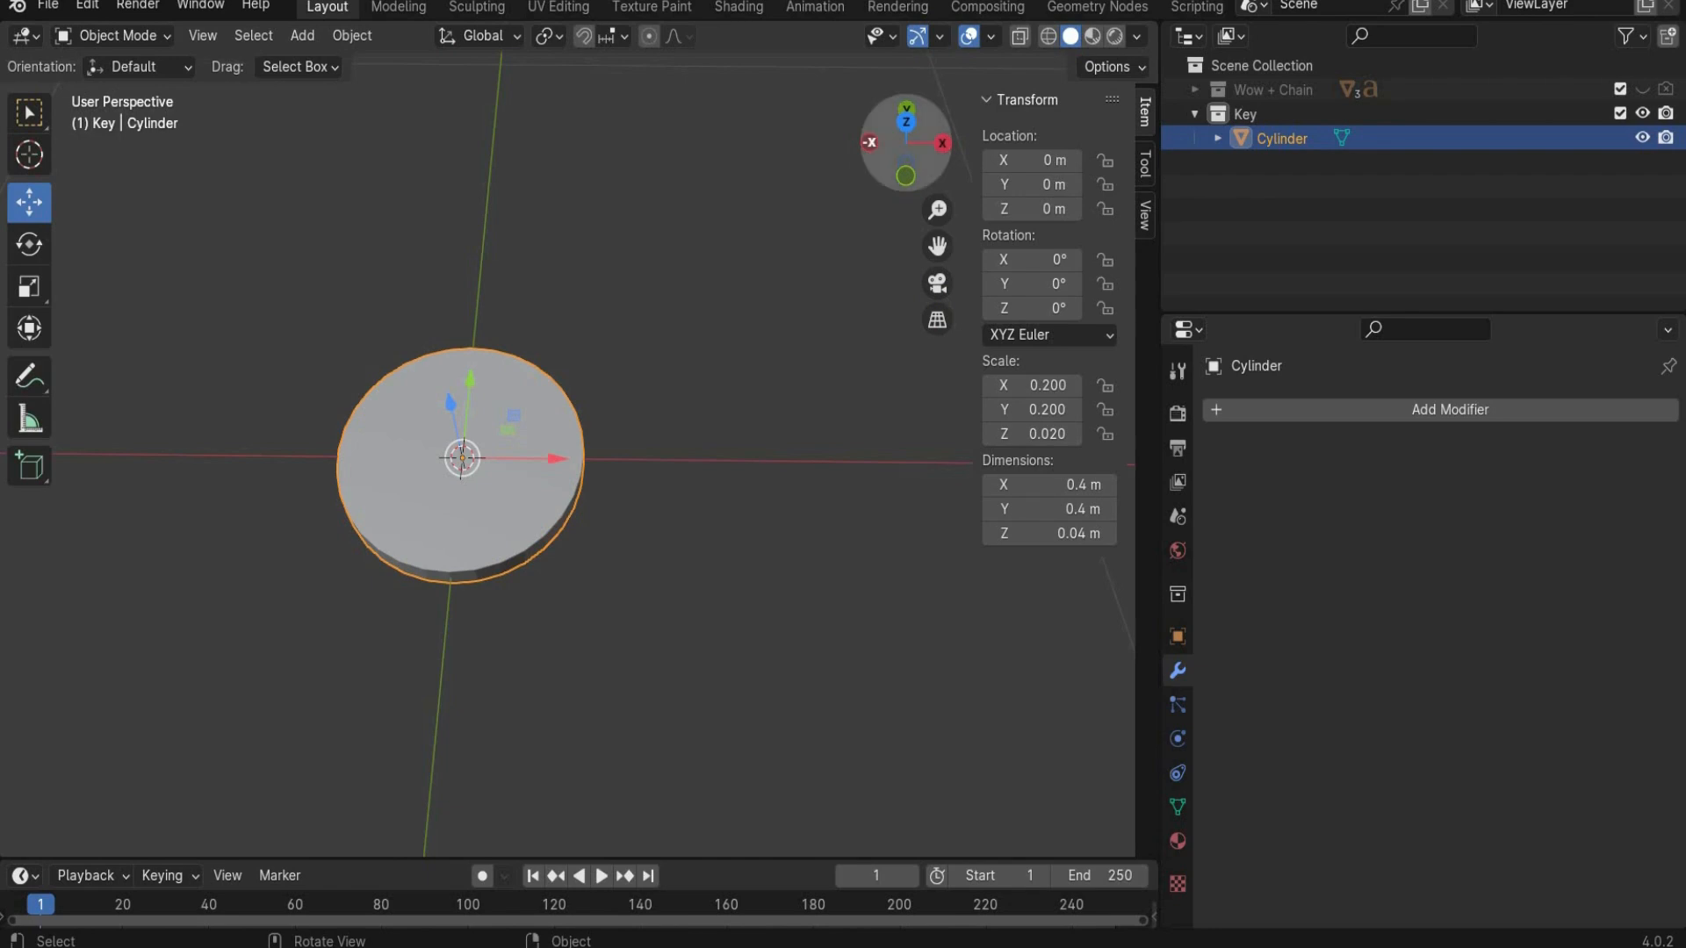
right_click(488, 508)
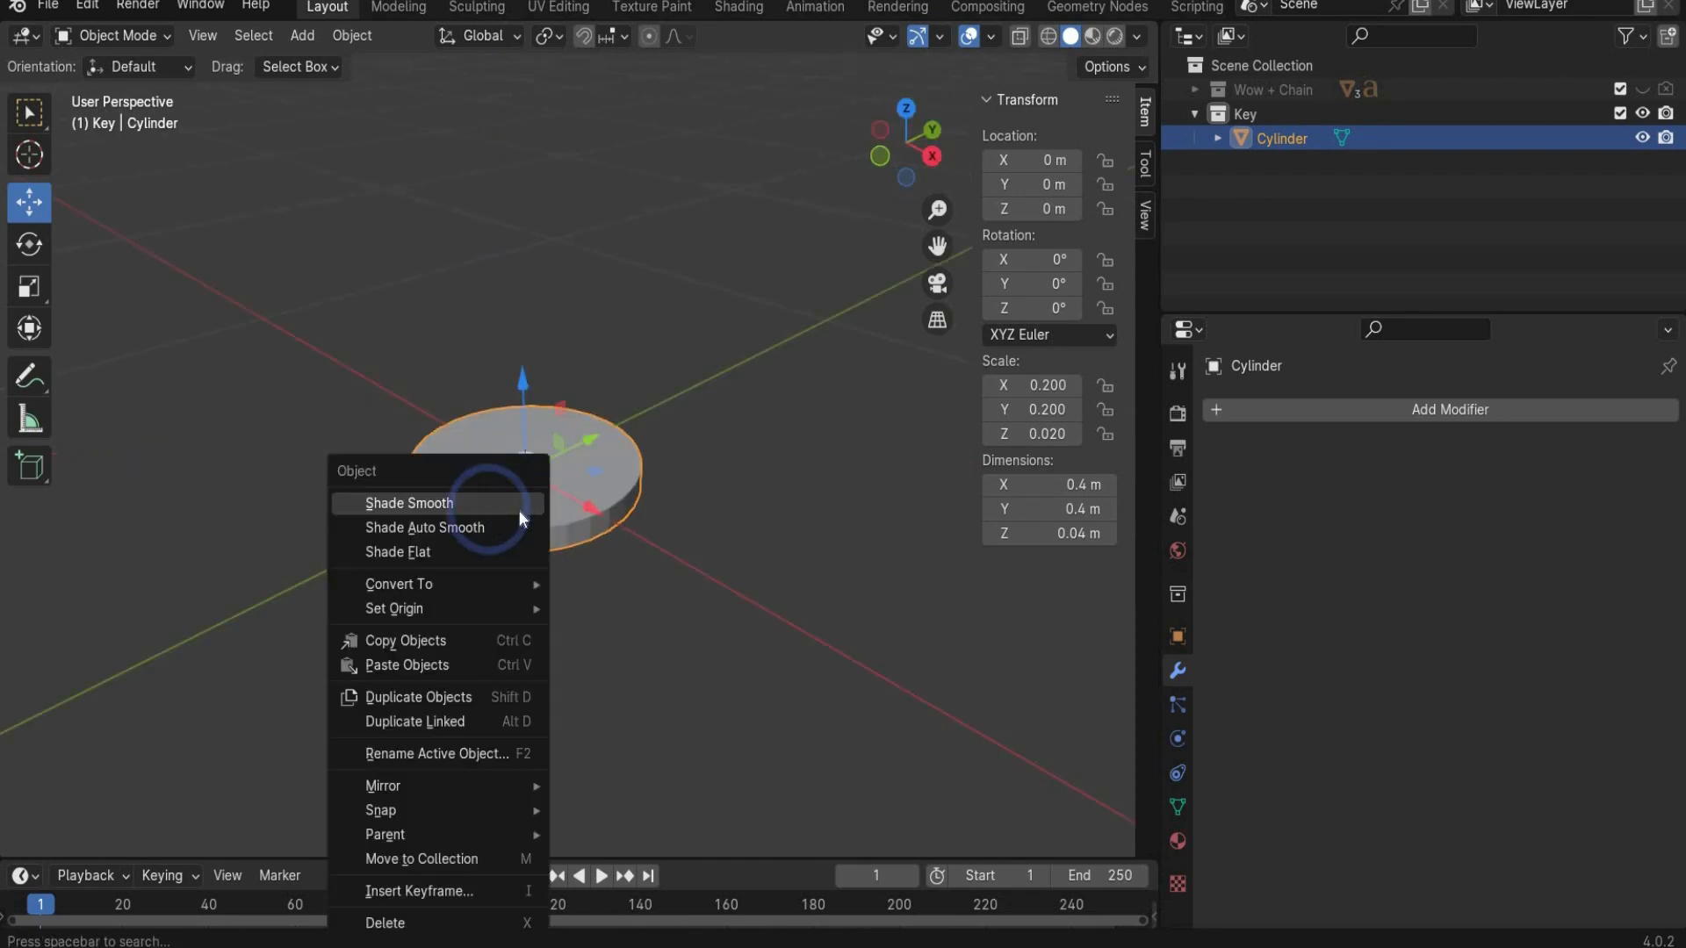
left_click(511, 506)
Step: In Edit Mode, extrude the four middle rim faces on the disc's +X side about 0.5 m along X as the key's shaft
key("KP_7")
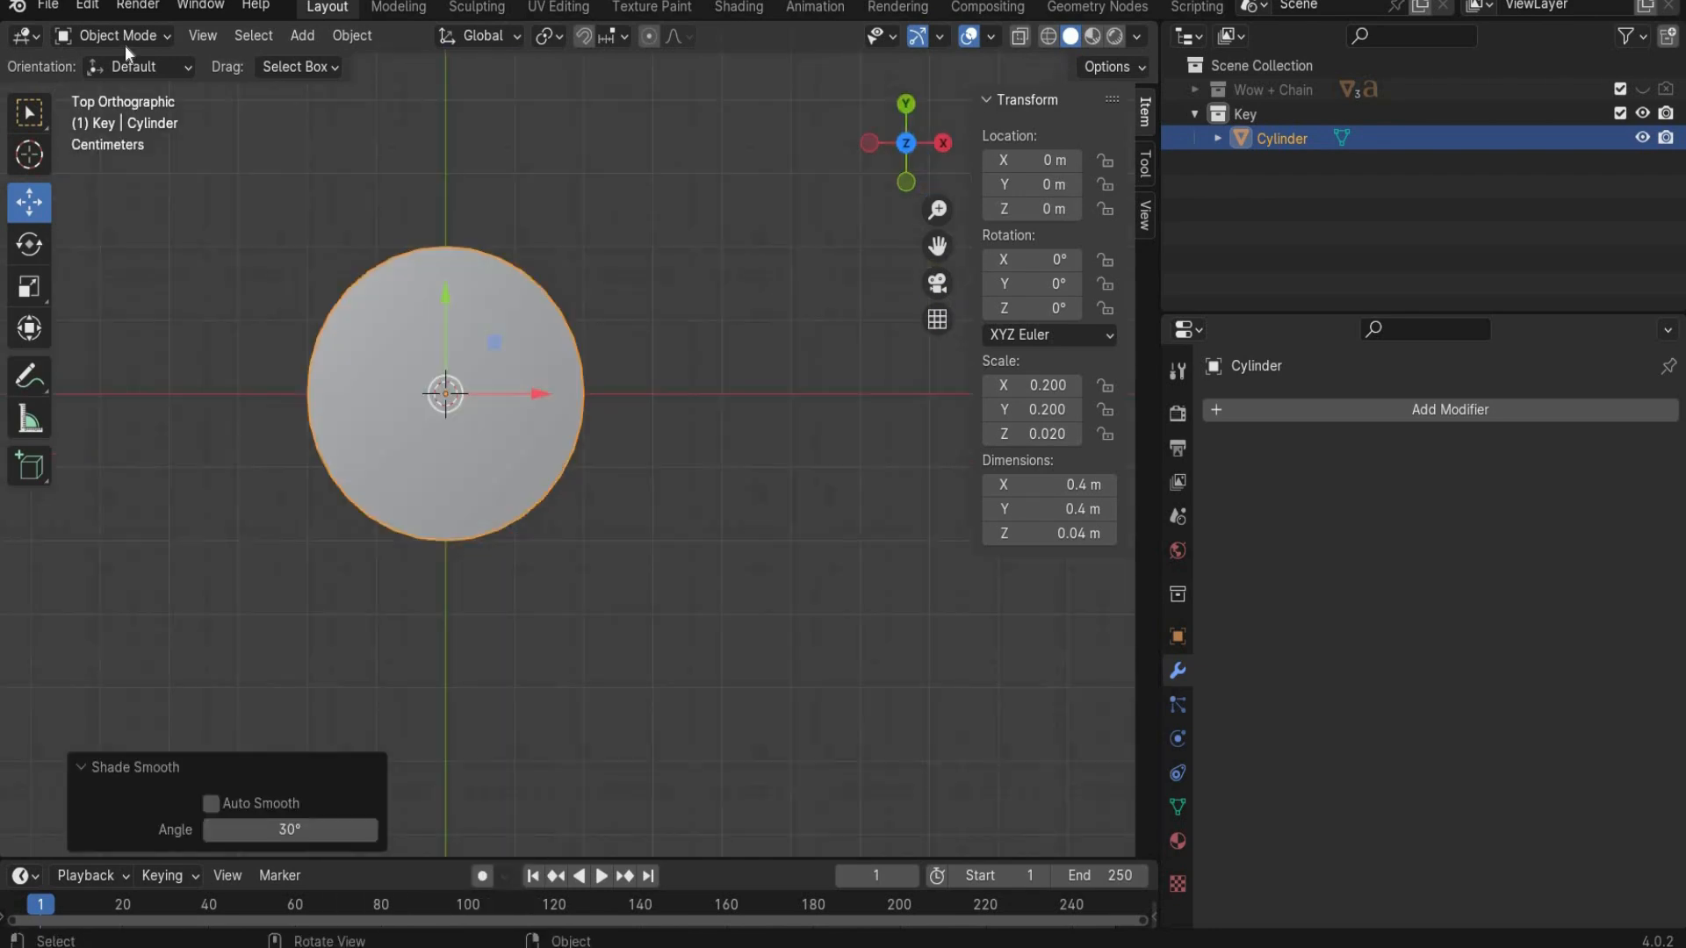
left_click(114, 35)
left_click(123, 87)
key("KP_3")
left_click(598, 603)
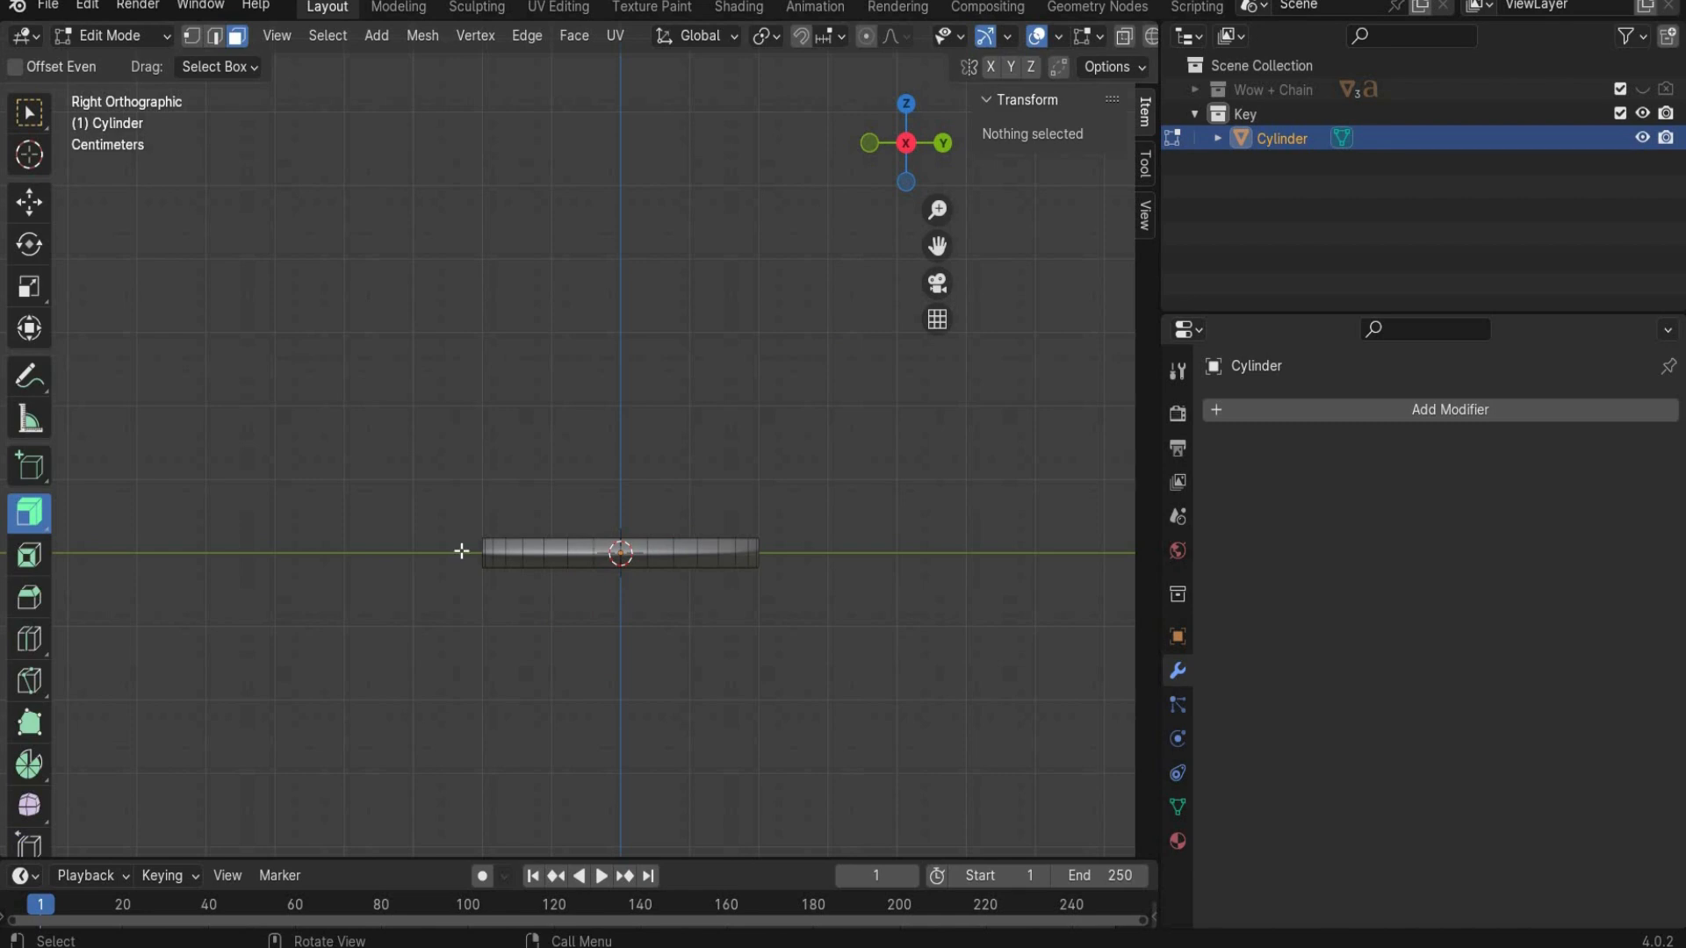
scroll(596, 632, "up", 3)
left_click(596, 632)
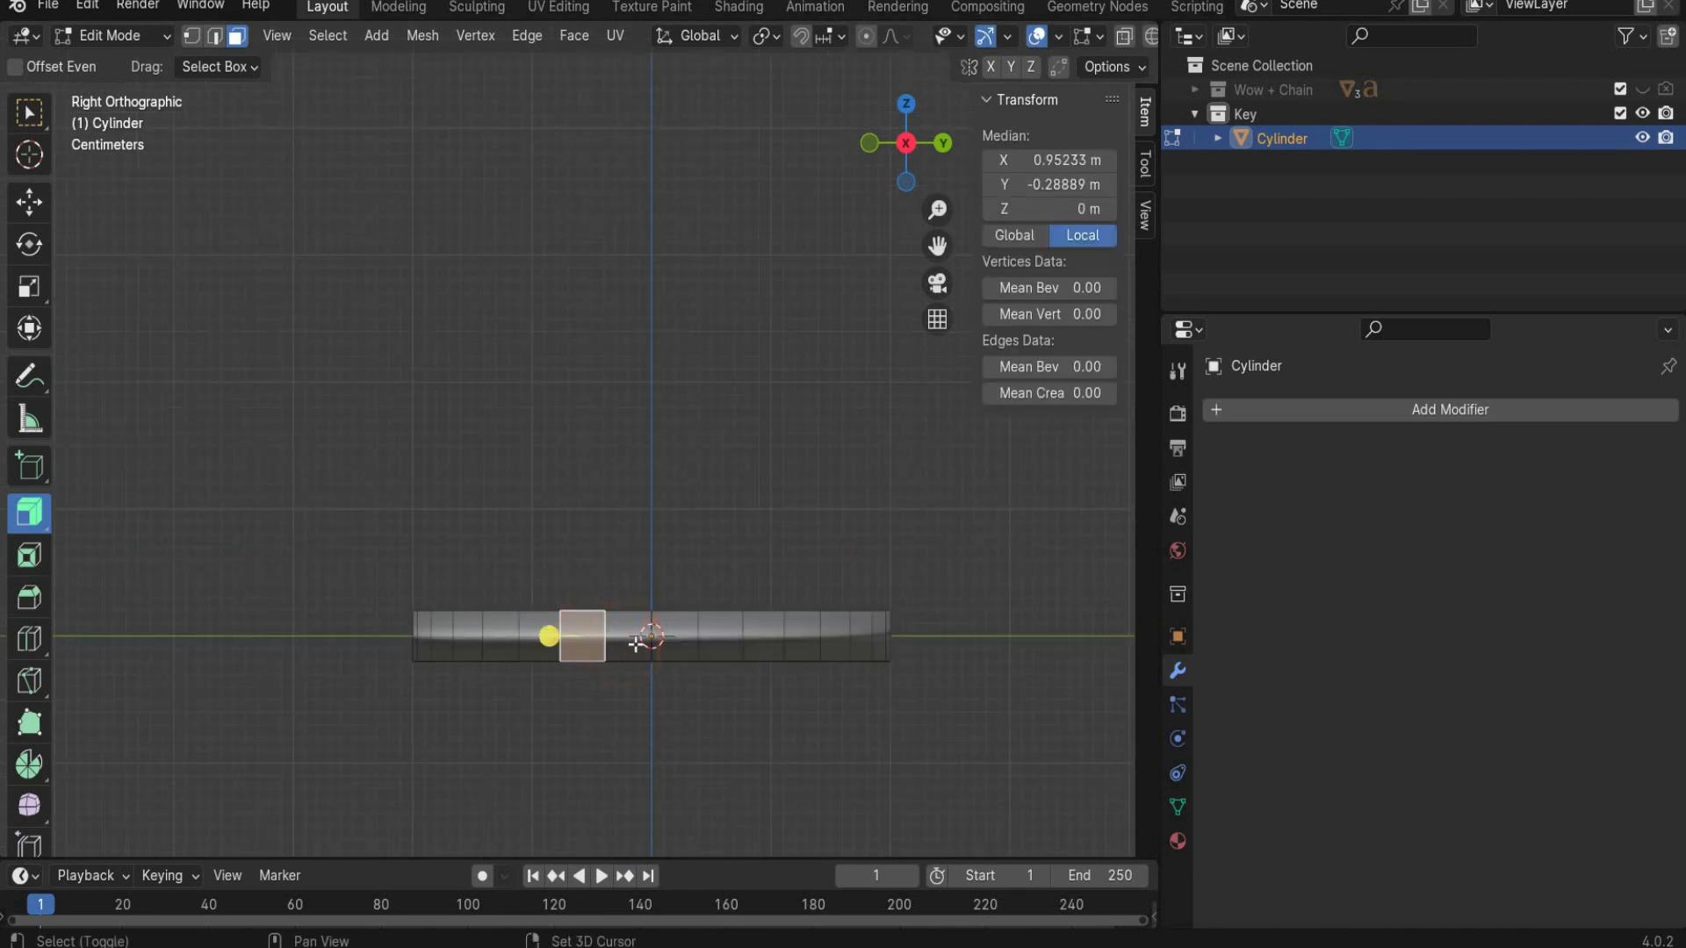
left_click(645, 647, "shift")
left_click(685, 647, "shift")
left_click(723, 571, "shift")
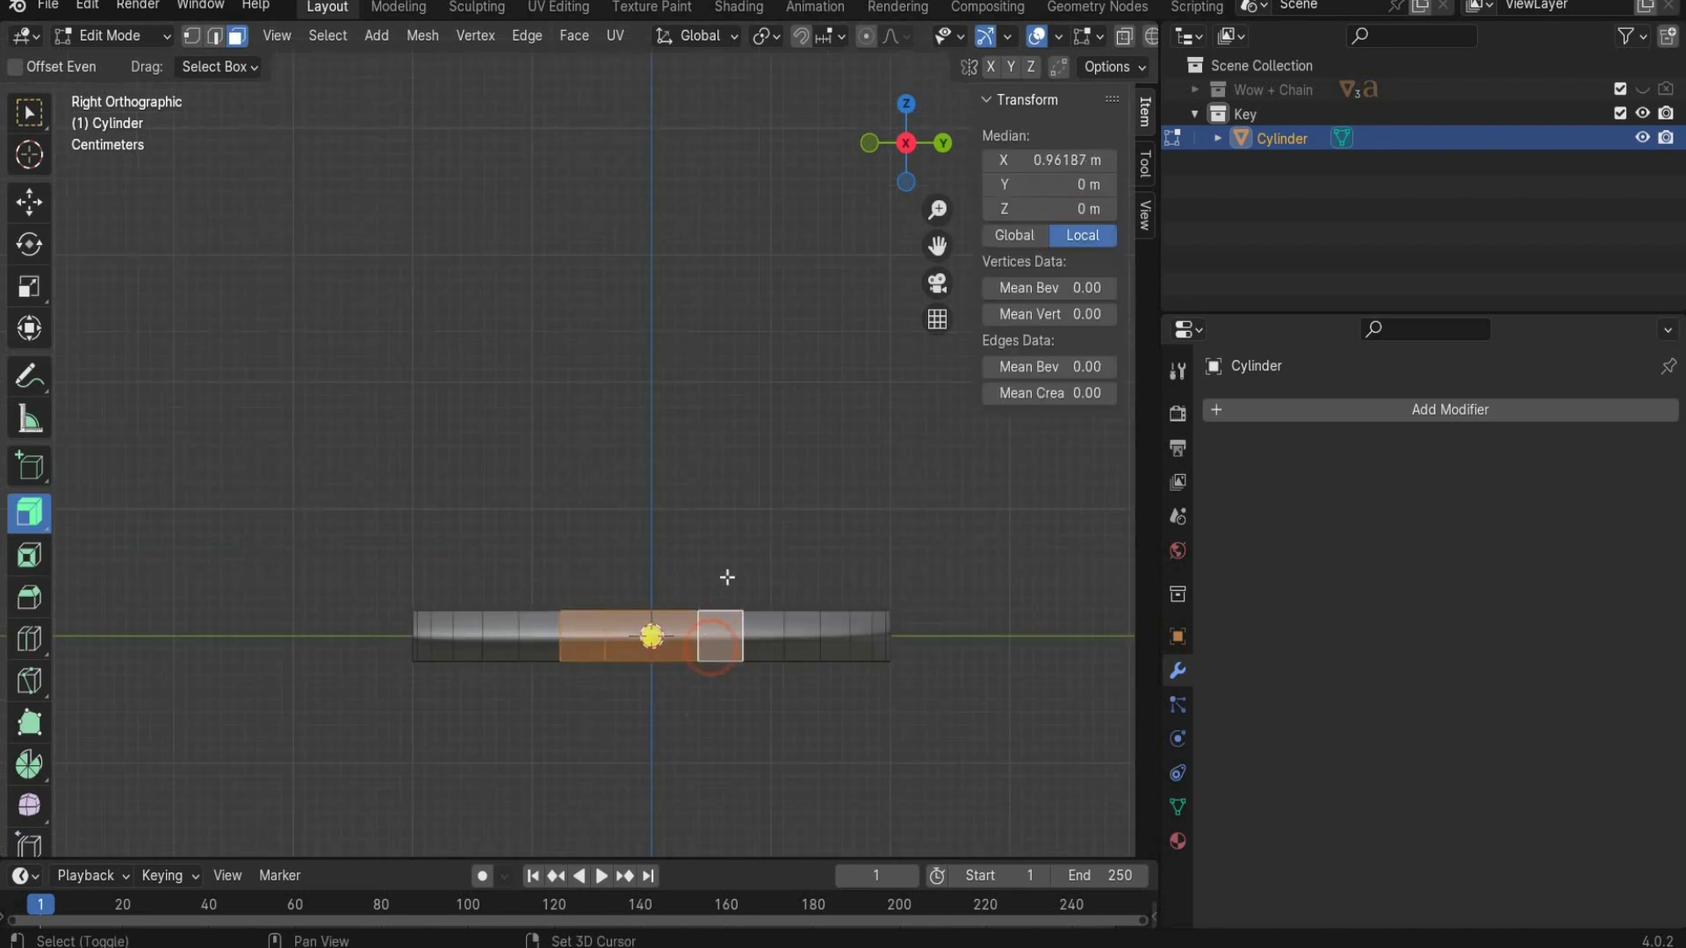
scroll(530, 473, "down", 2)
key("KP_7")
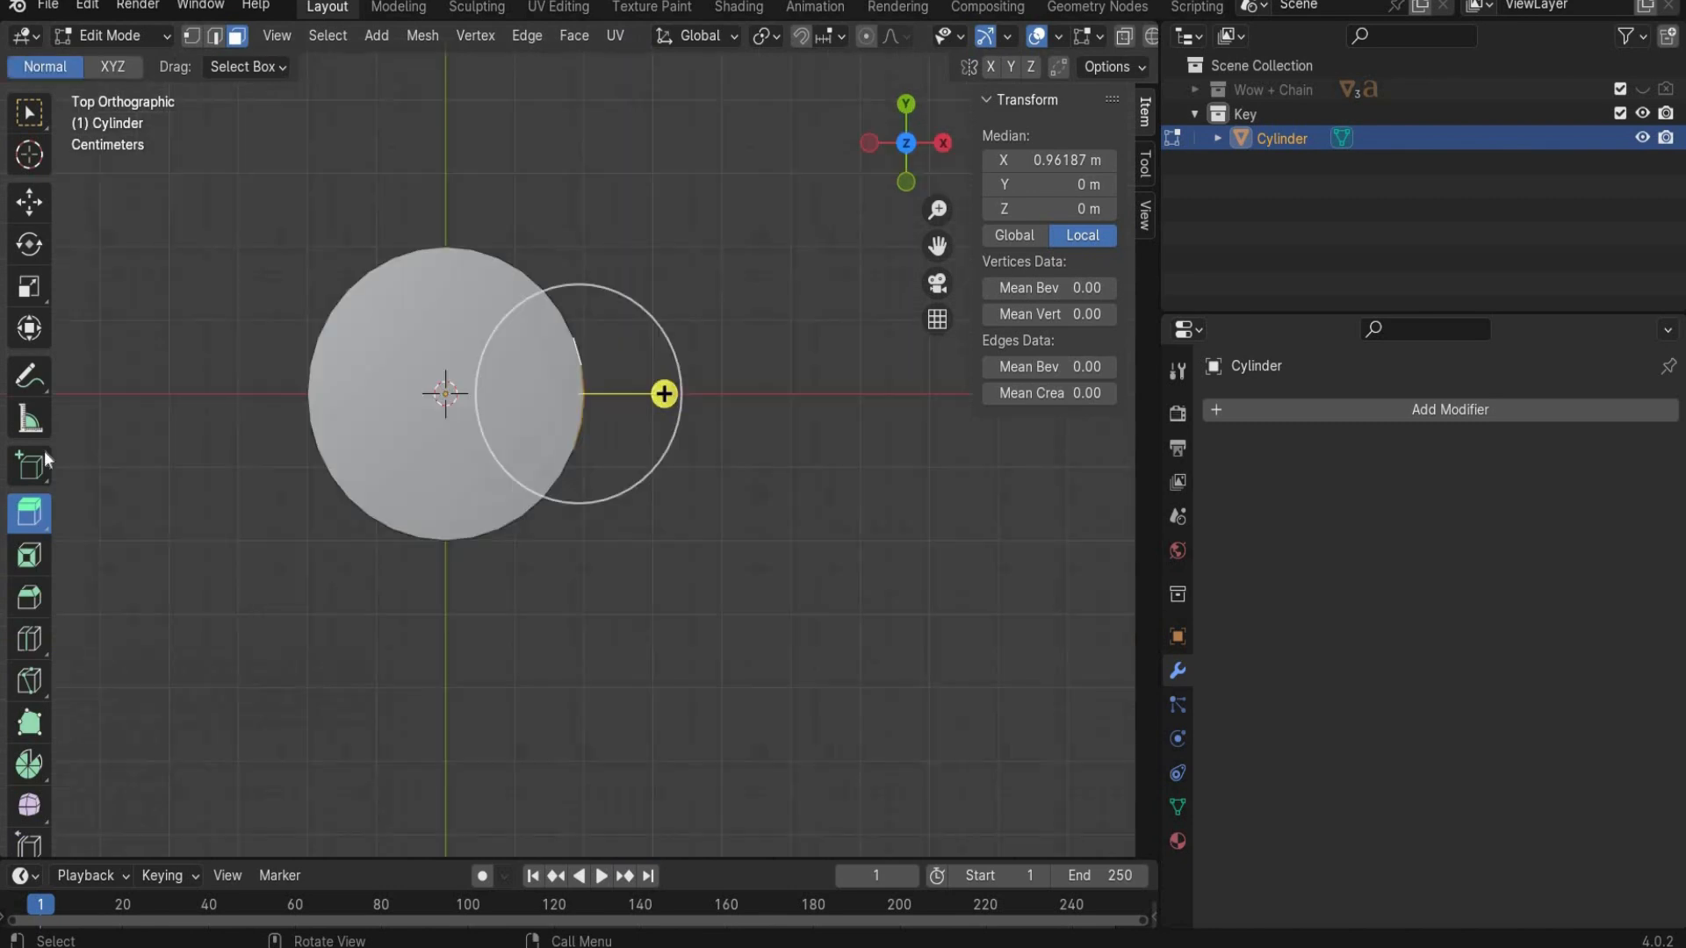
left_click_drag(35, 527, 168, 515)
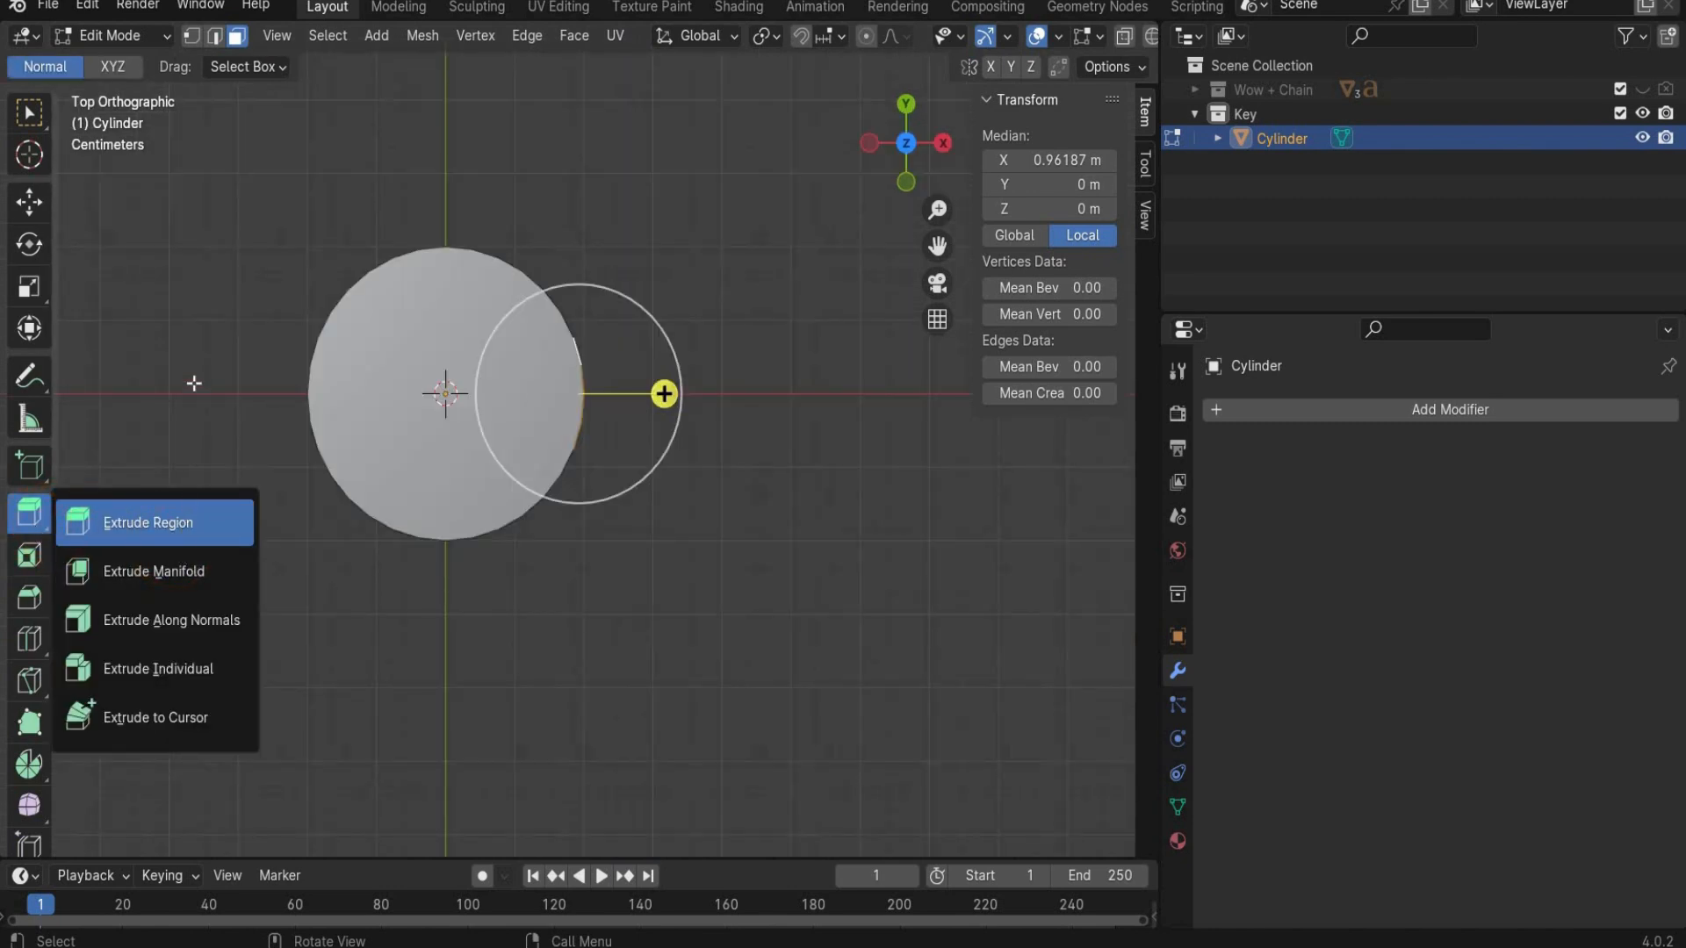
left_click_drag(760, 392, 1097, 386)
Step: Divide the key's shaft along its length with 16 evenly spaced loop cuts
scroll(60, 637, "down", 1)
left_click(29, 639)
left_click(583, 463)
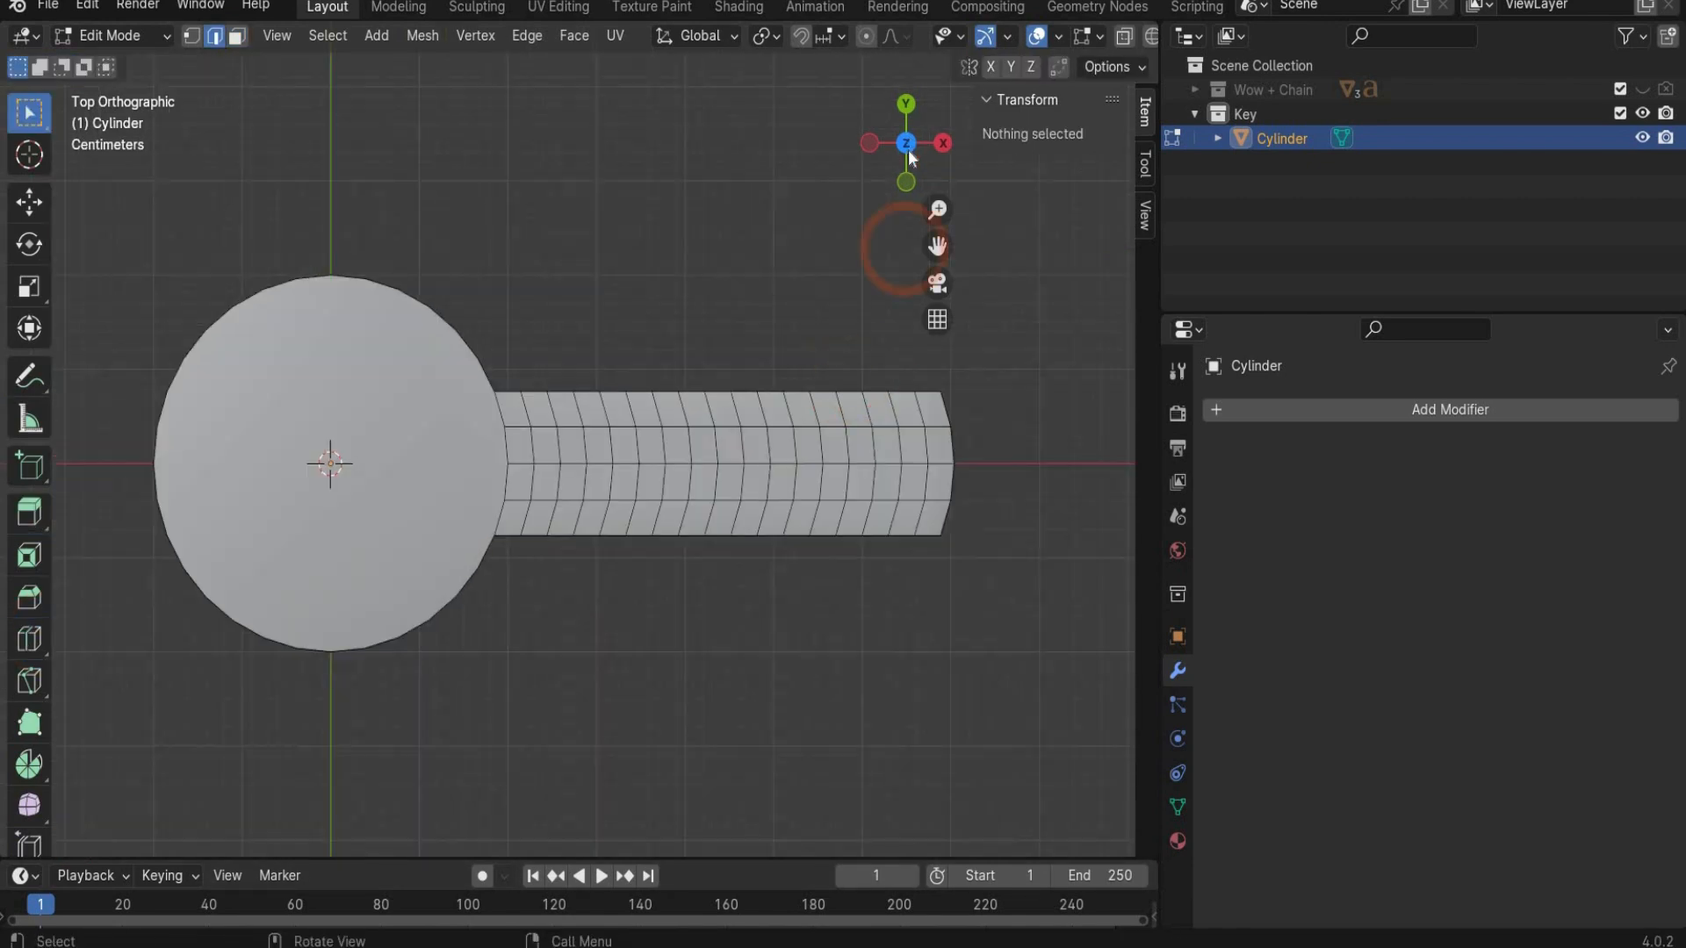
Step: Form uneven key teeth by moving several edges on the shaft's -Y side inward along Y, and return to Object Mode
key("KP_1")
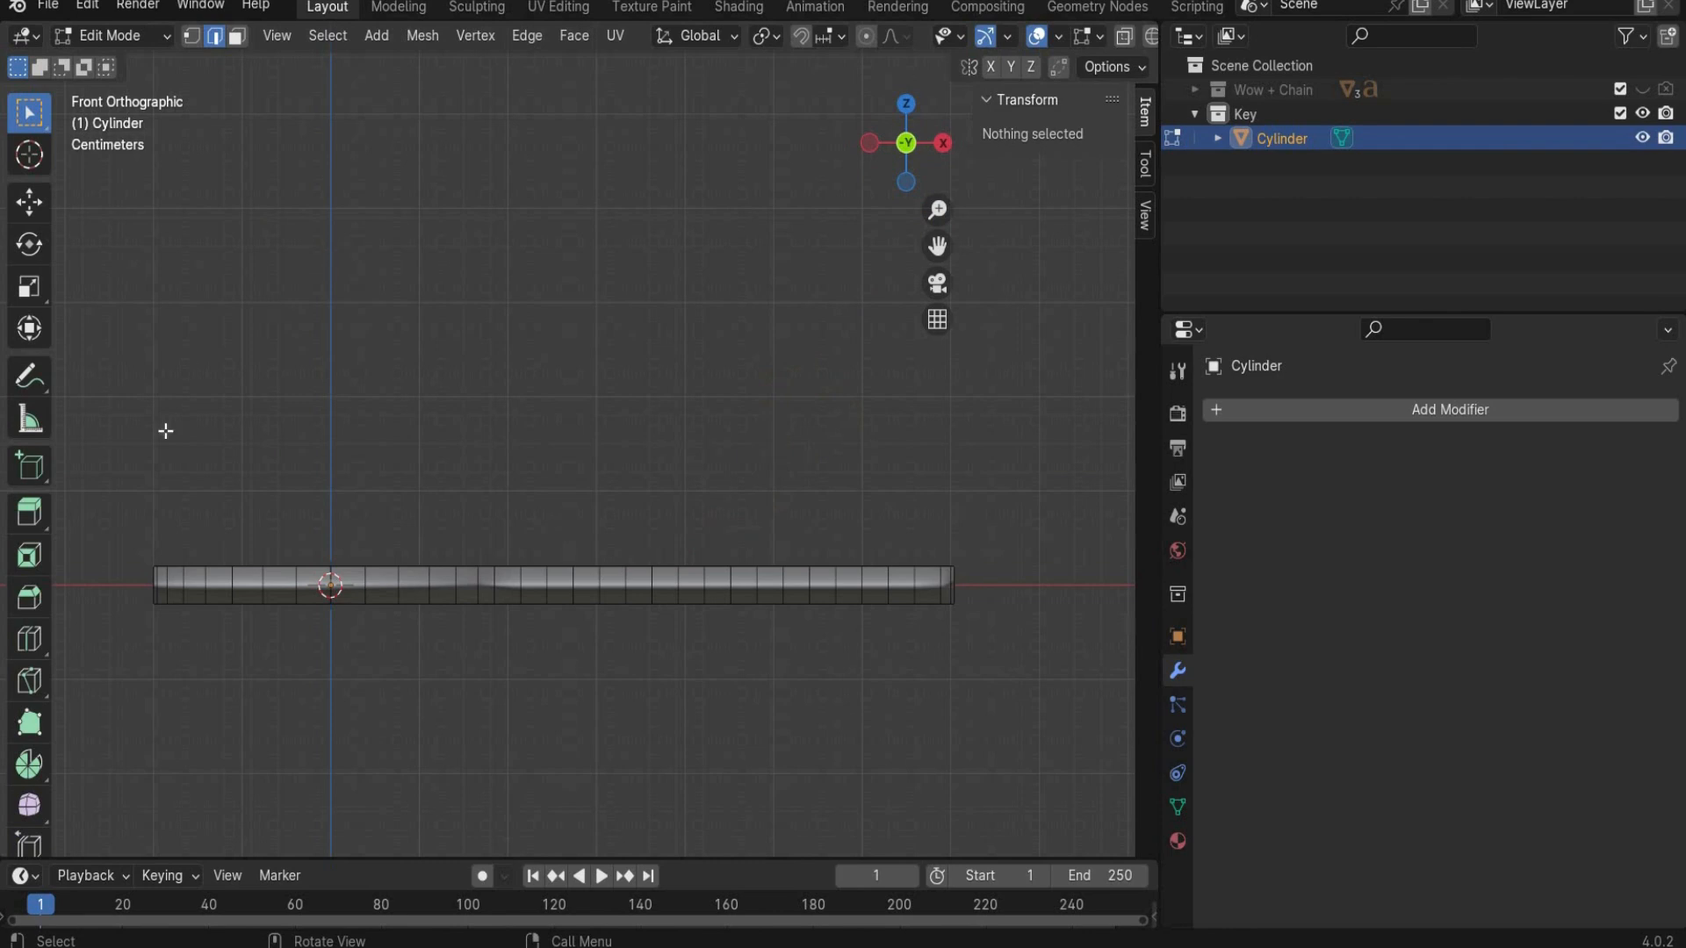
left_click(610, 591)
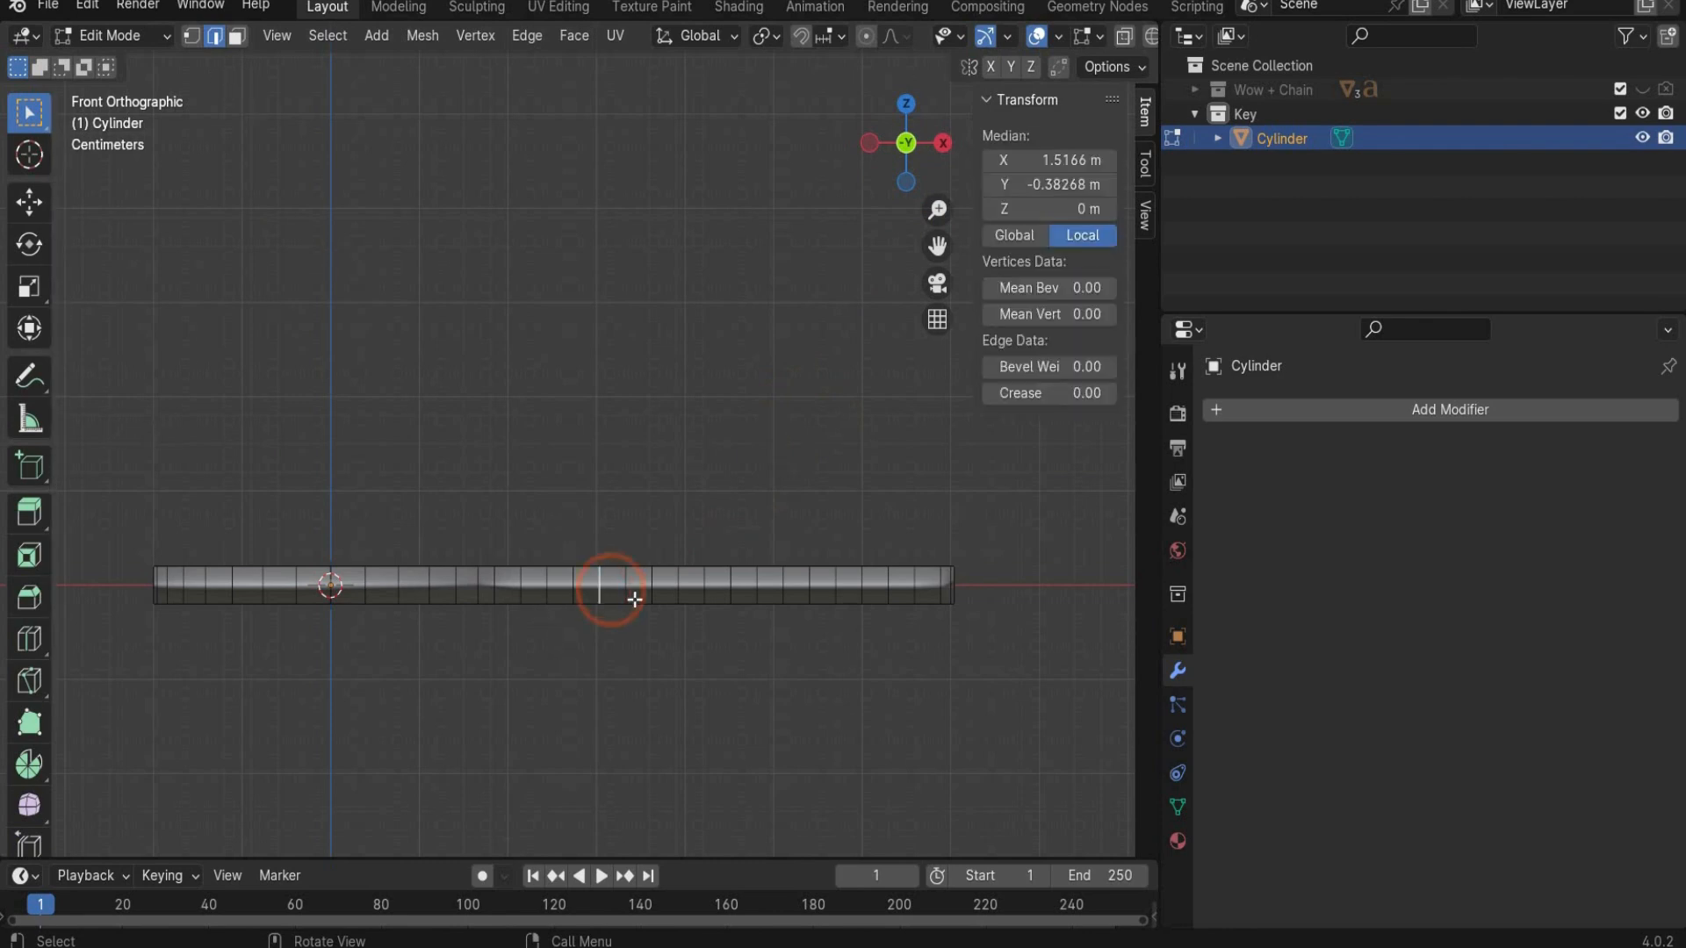
left_click(791, 584, "shift")
left_click(828, 590, "shift")
left_click(905, 104)
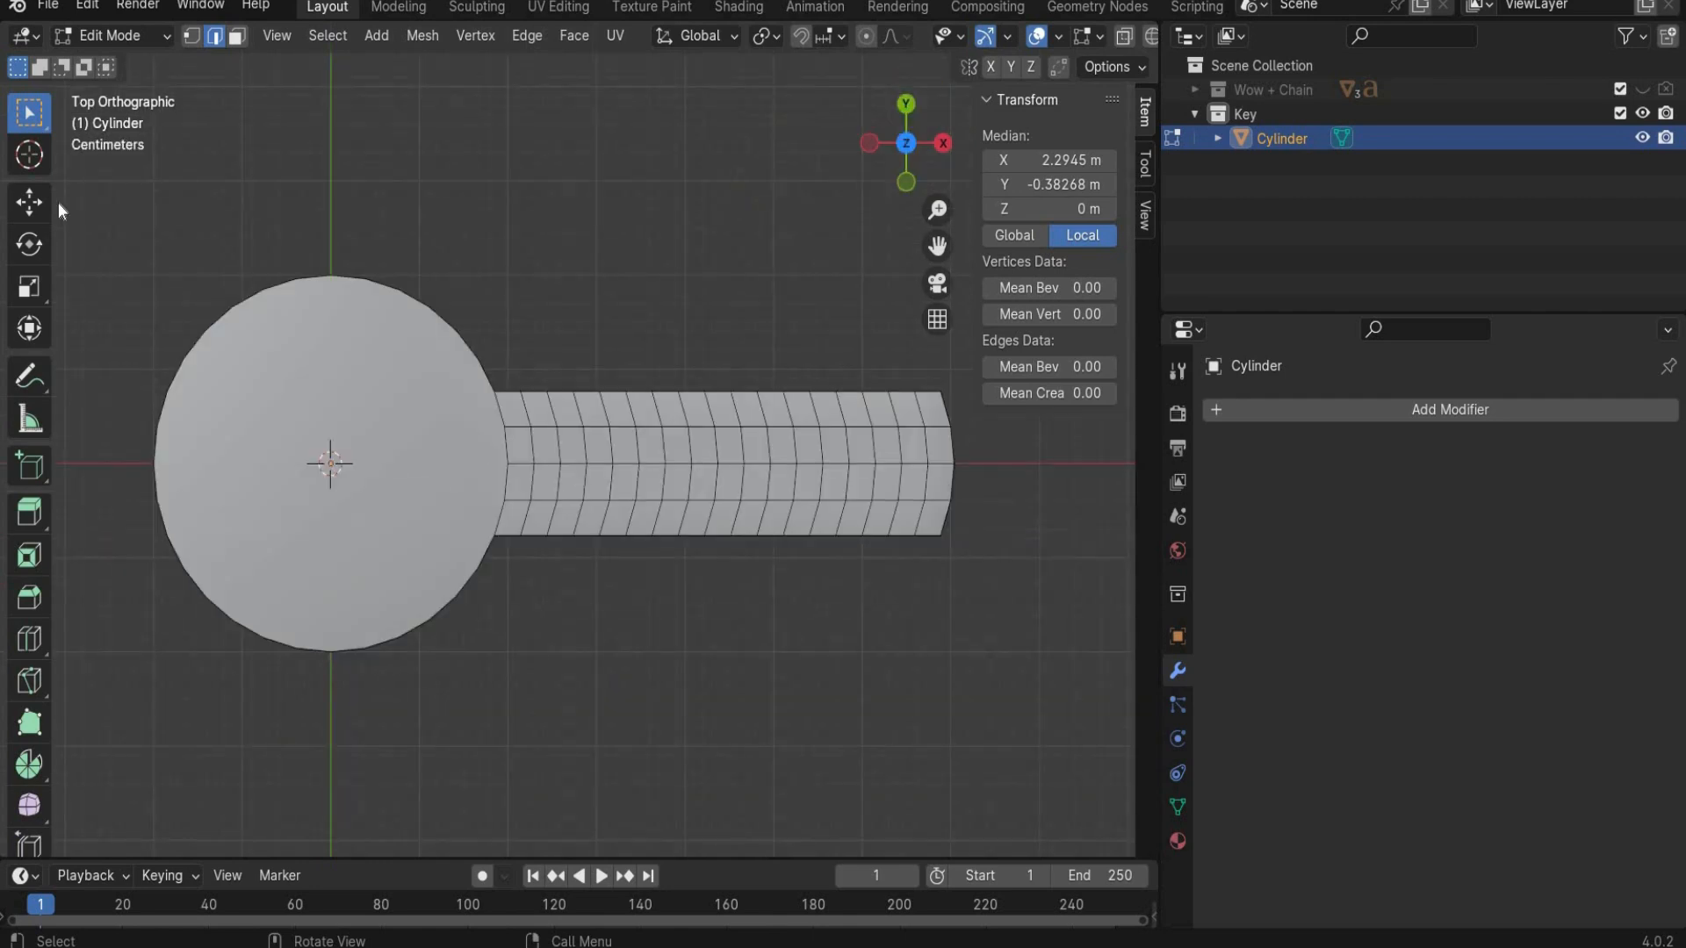
left_click(31, 205)
left_click_drag(736, 438, 735, 411)
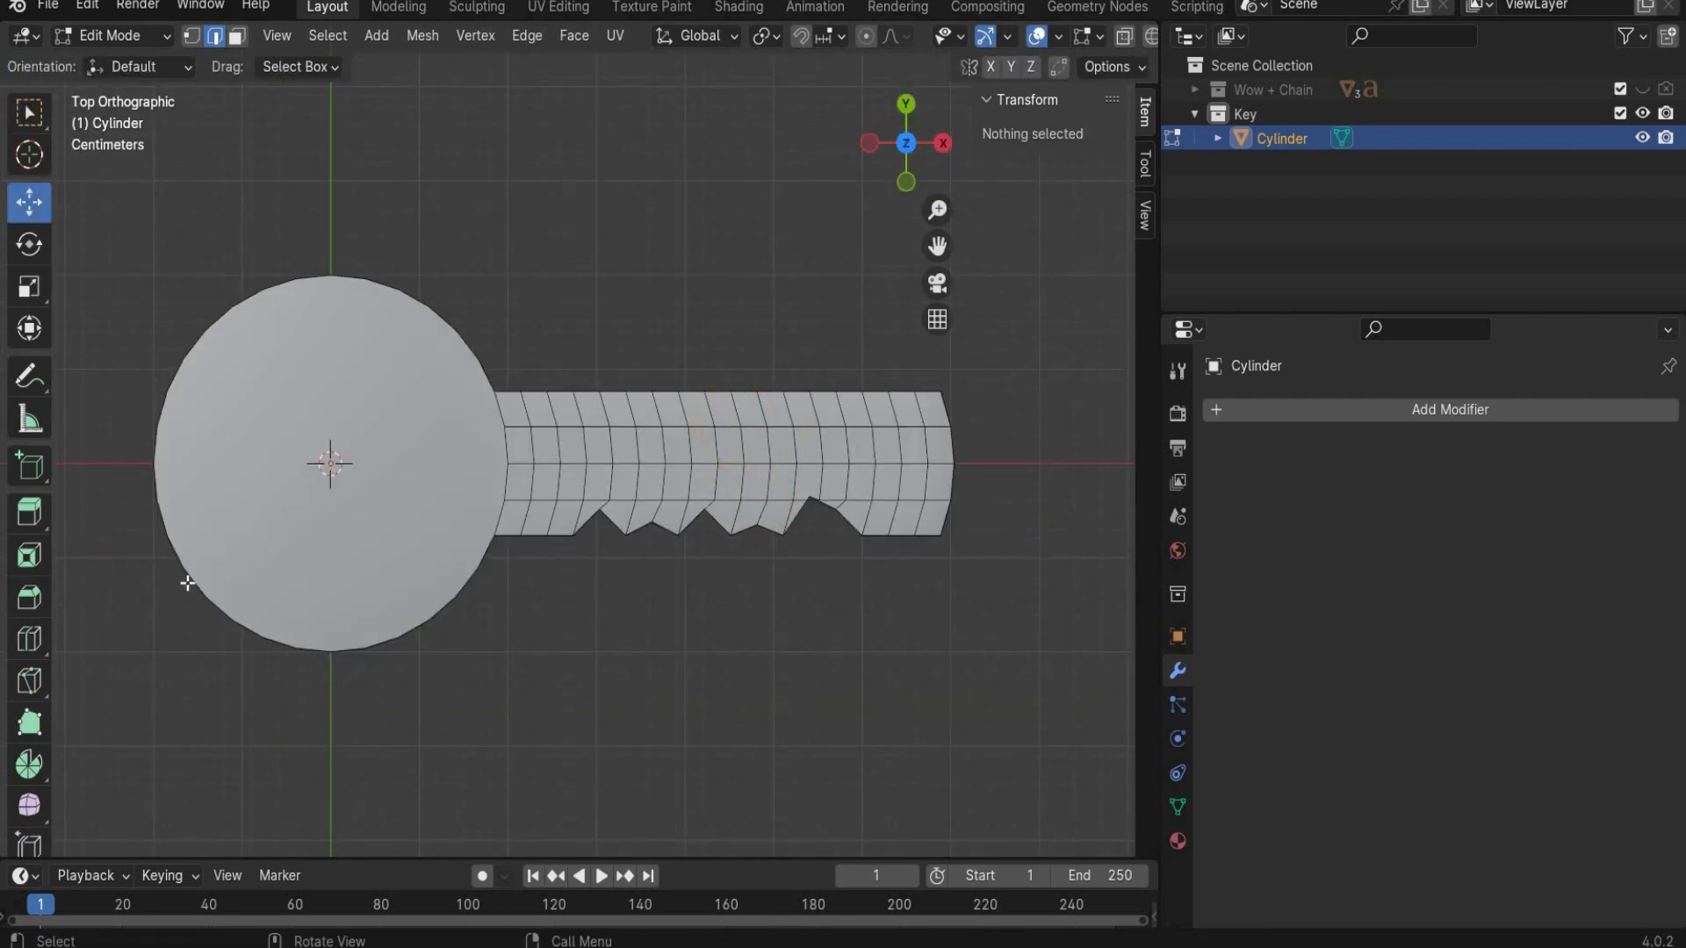
scroll(765, 480, "down", 1)
middle_click_drag(948, 340, 890, 394, "shift")
left_click(808, 572)
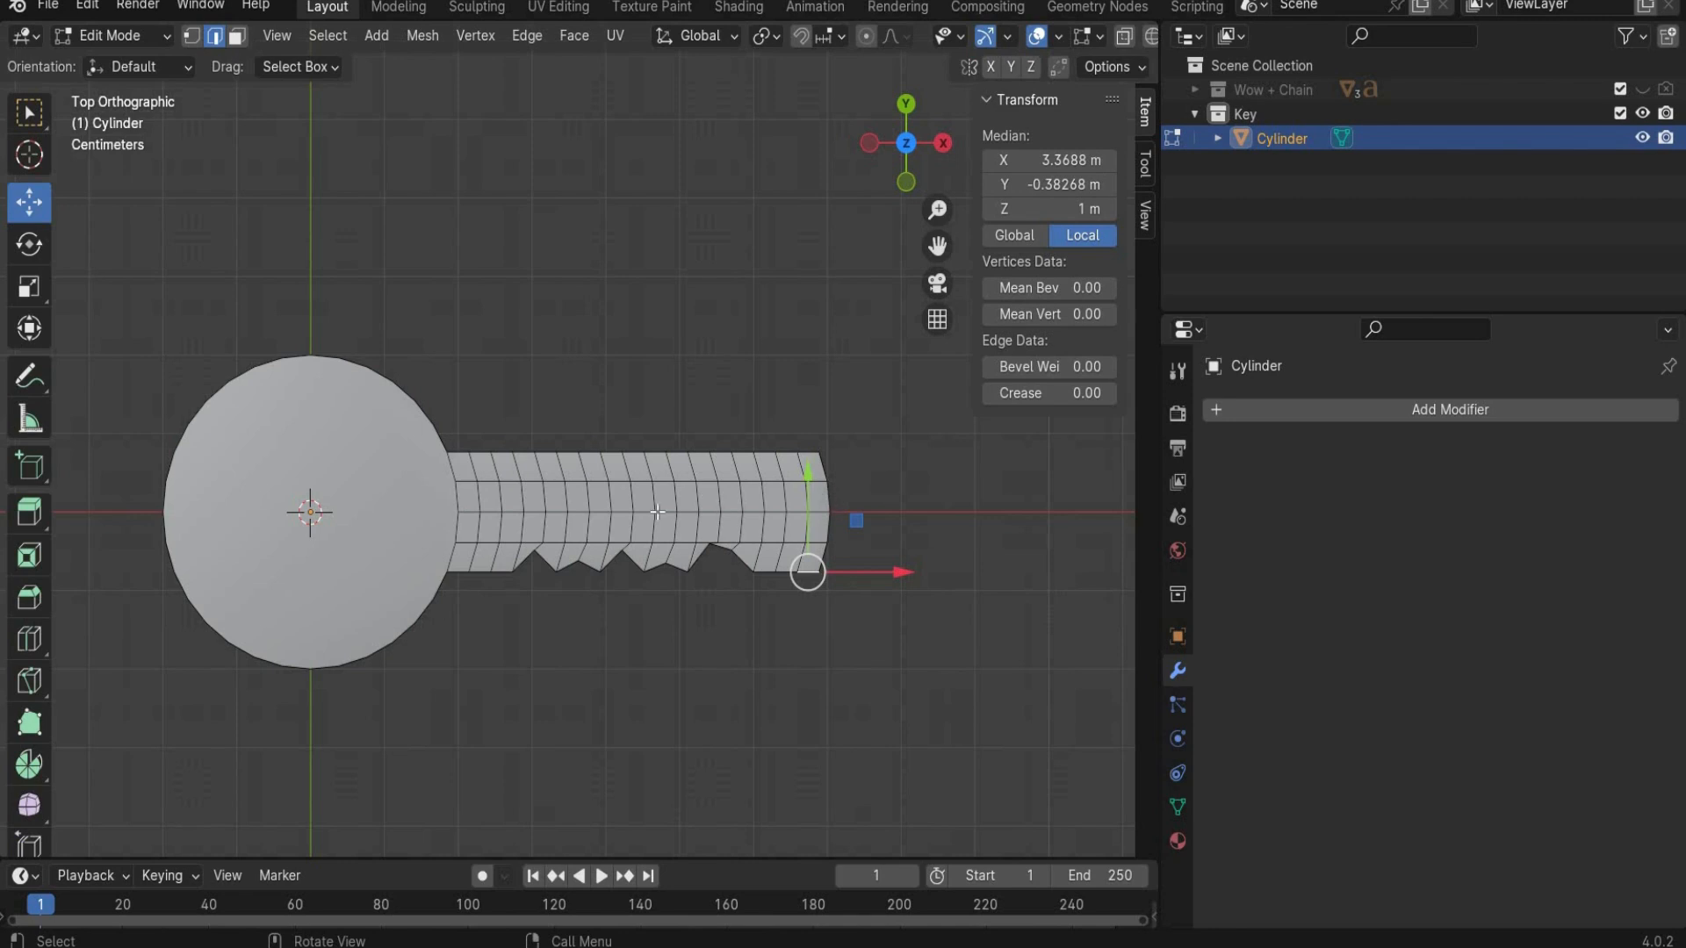
left_click(112, 35)
left_click(114, 62)
Step: Add a cylinder with 0.01 m radius, 0.5 m depth and 90° Y rotation, and move it about 0.458 m in X onto the key's shaft
left_click(304, 36)
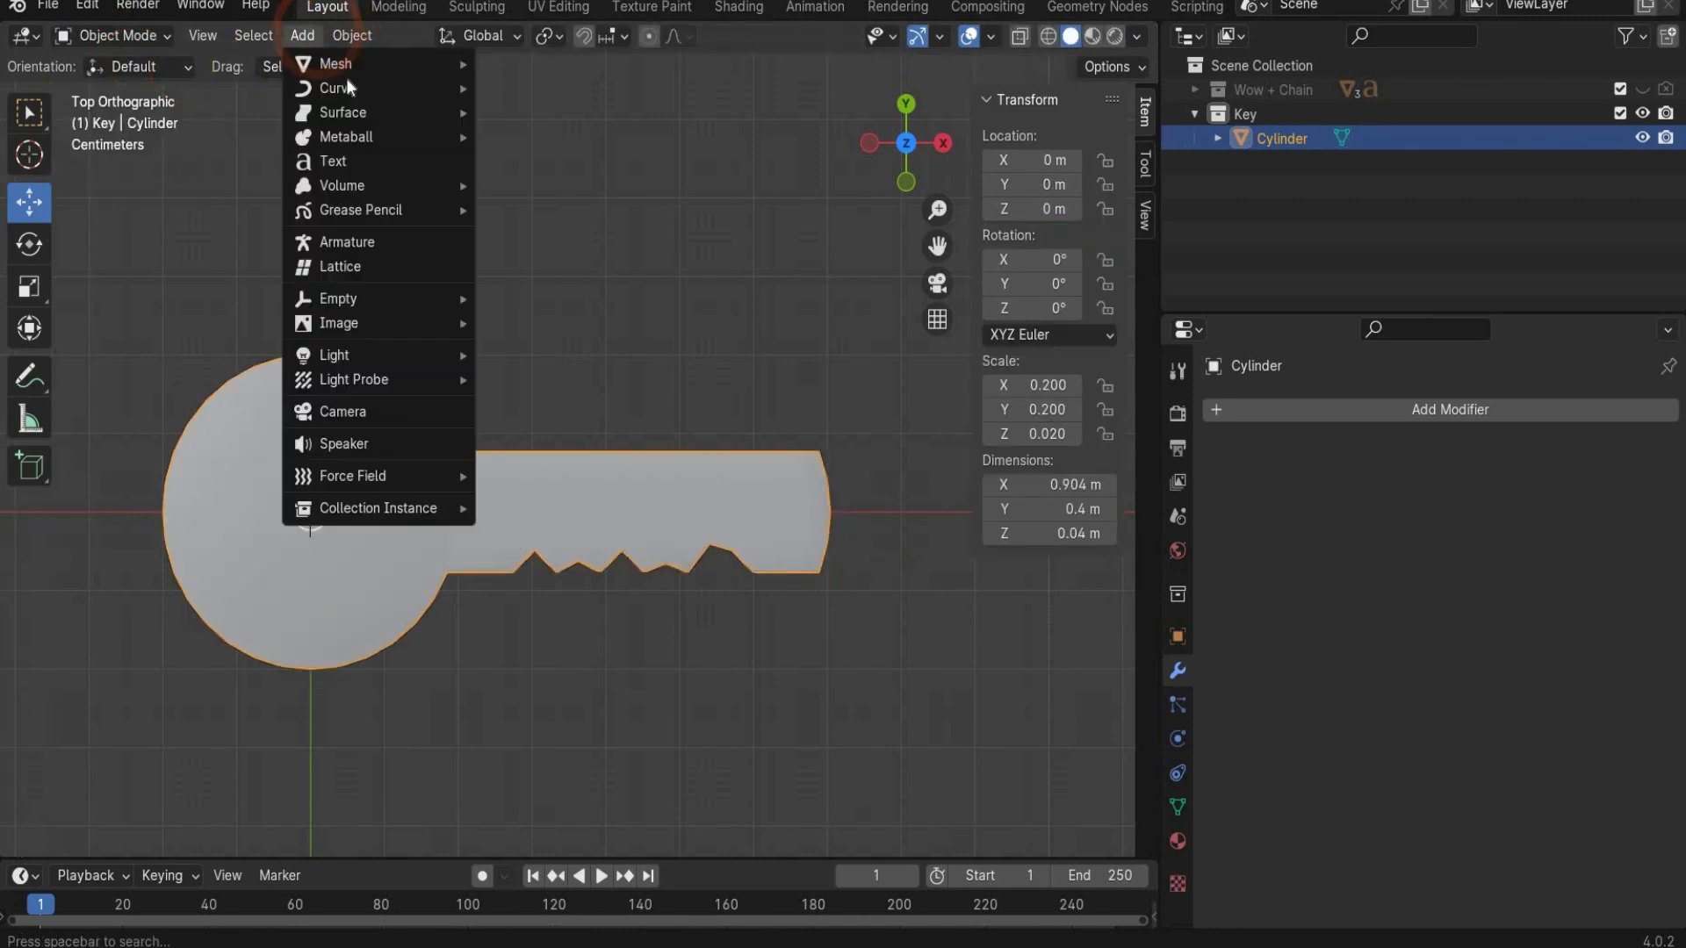
mouse_move(347, 61)
left_click(530, 183)
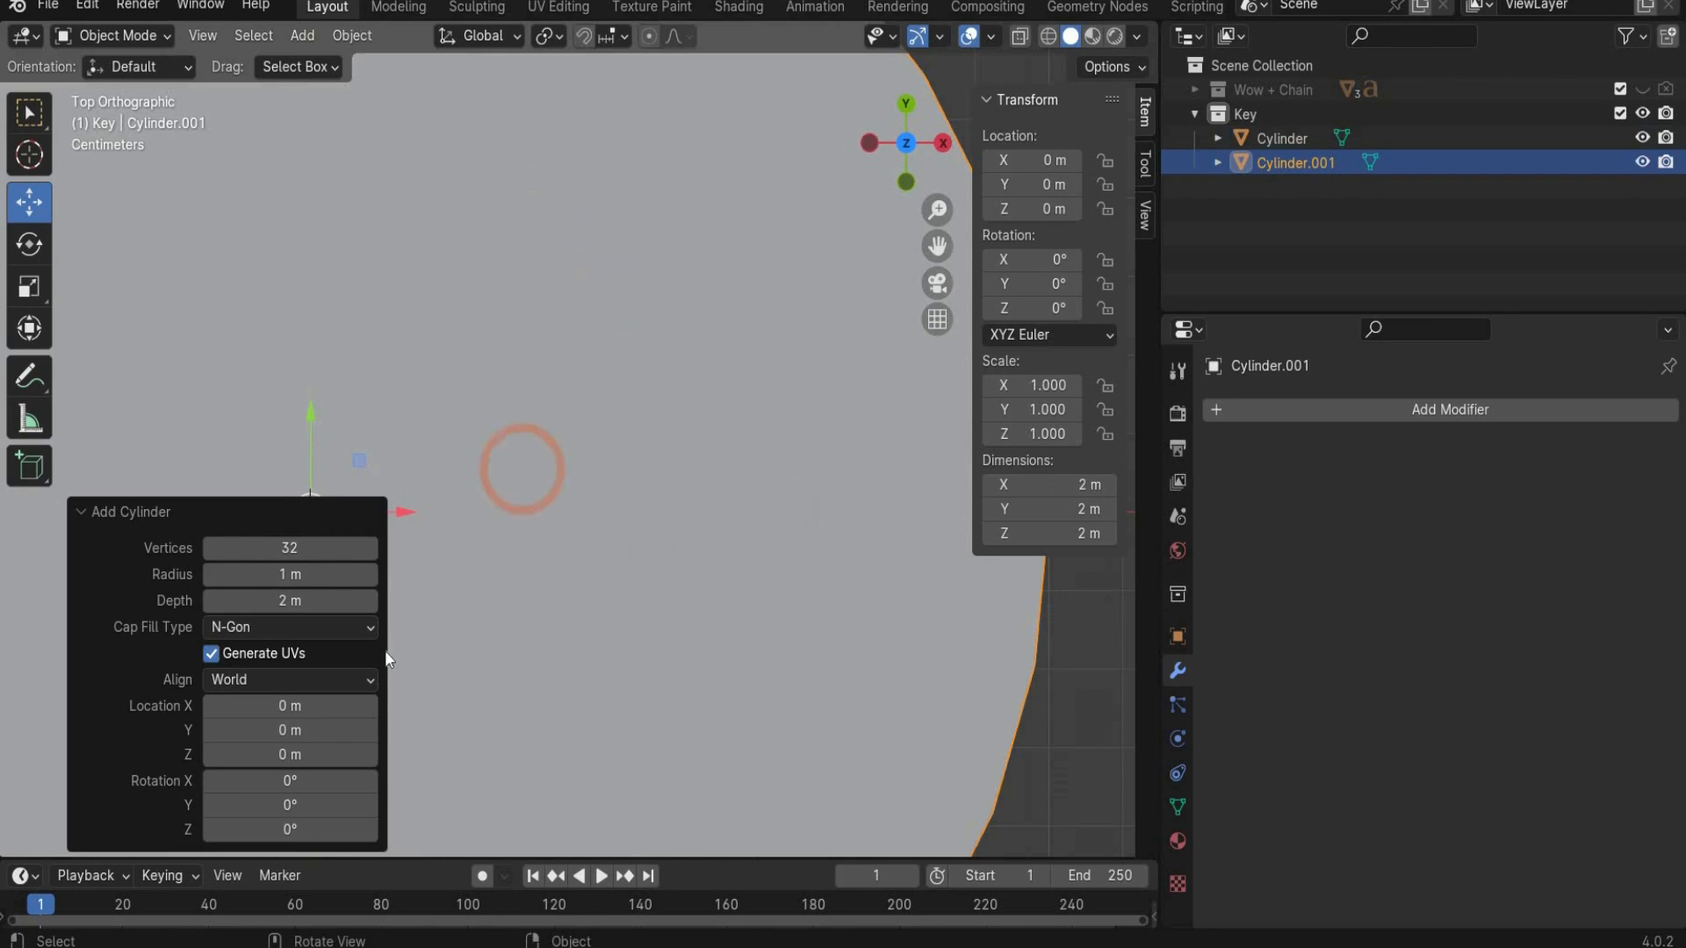
left_click(292, 577)
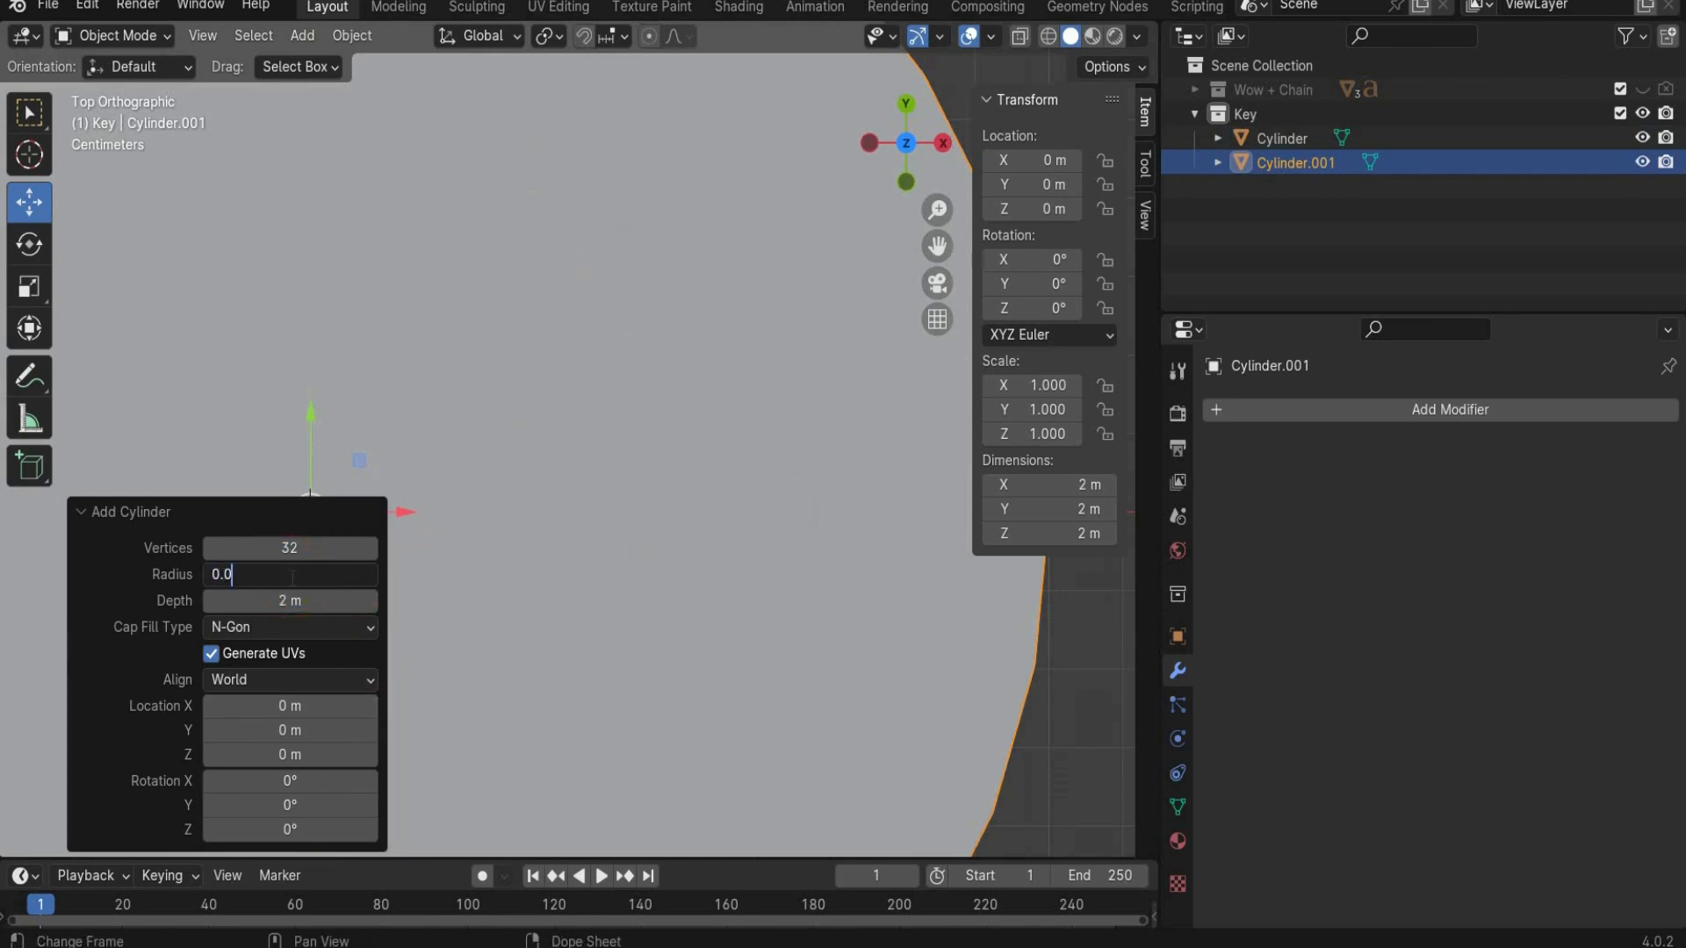
type("0.01")
left_click(282, 601)
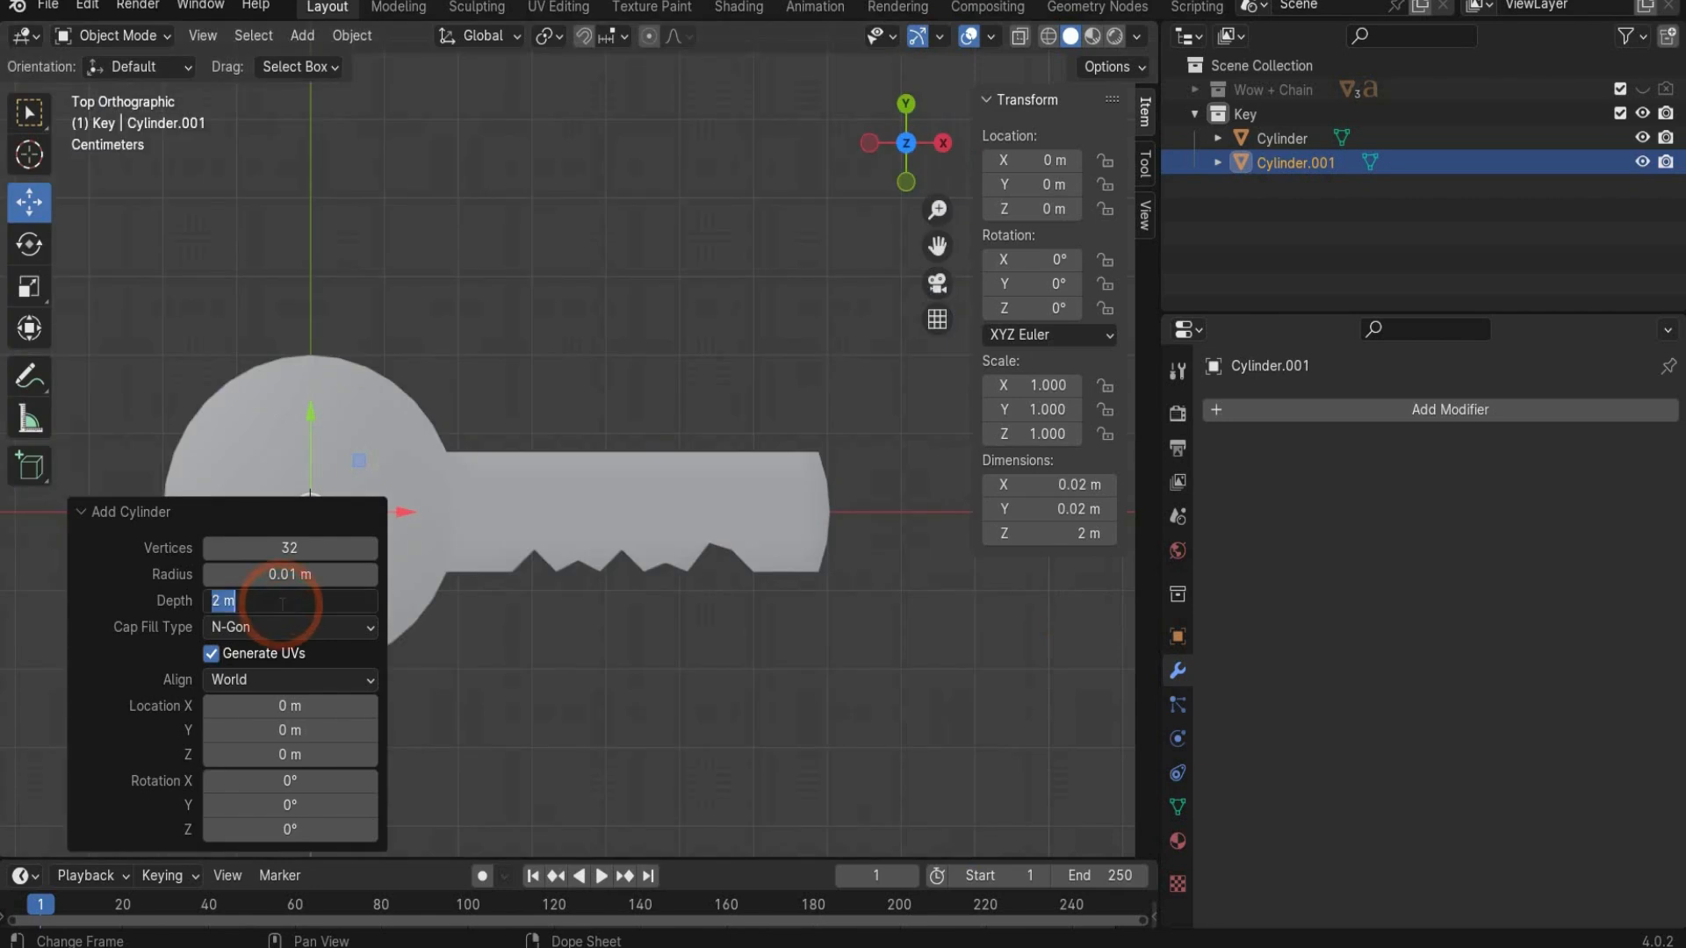
type("0.5")
left_click(301, 805)
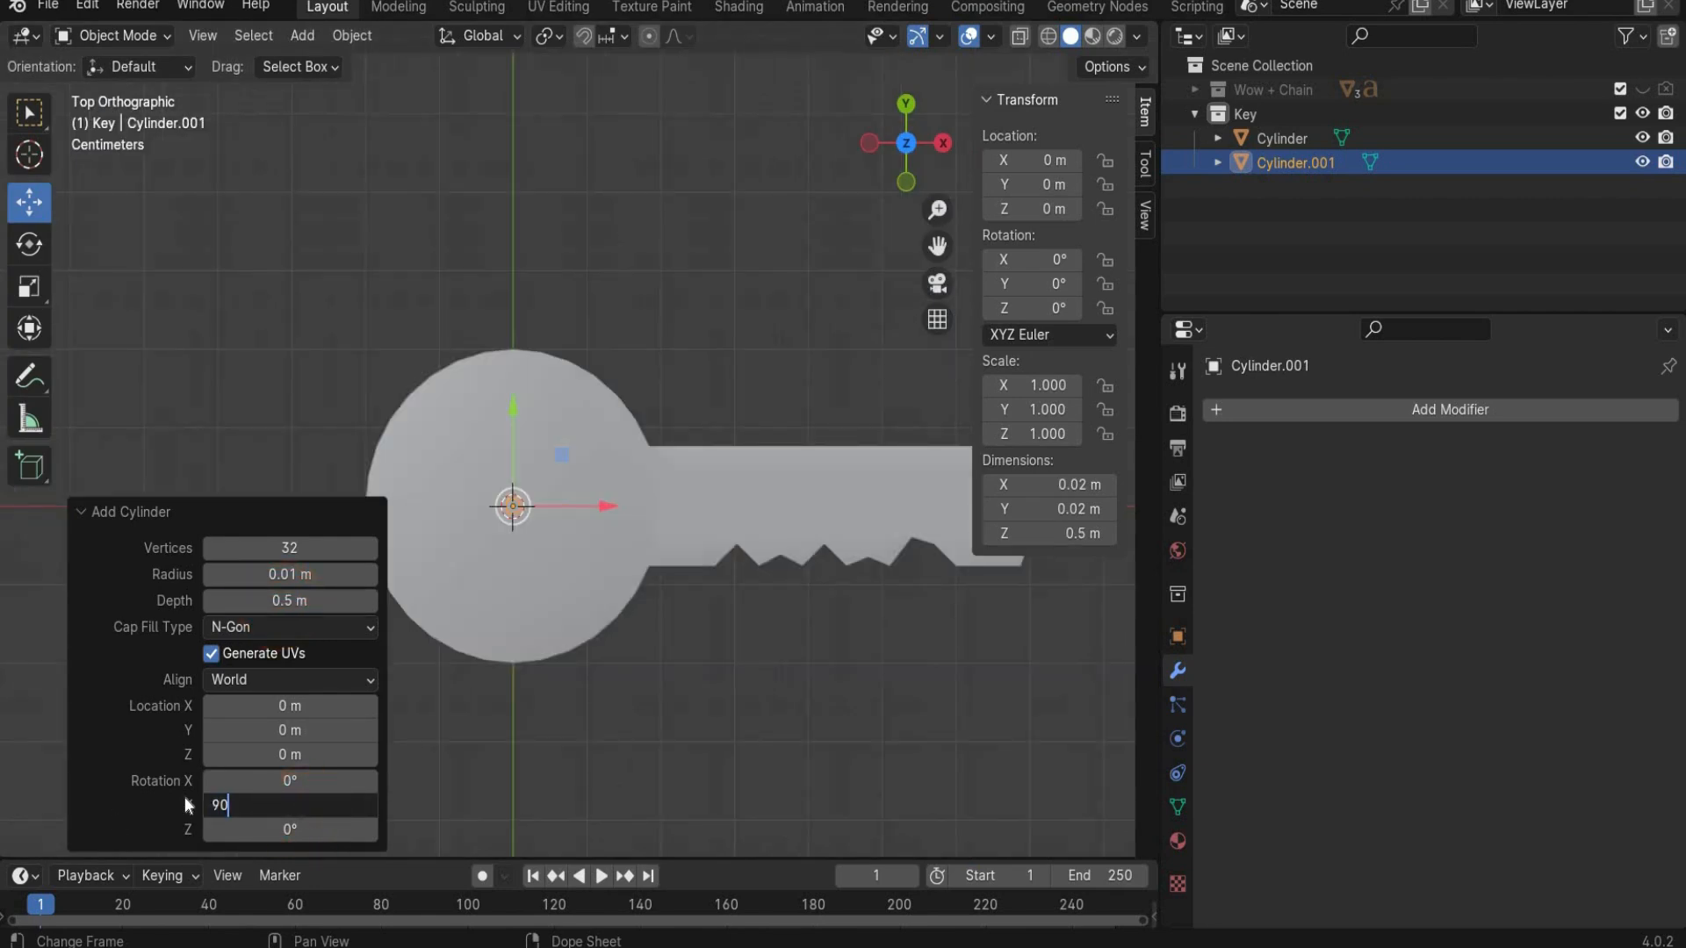
type("90")
left_click(112, 808)
left_click_drag(669, 500, 1007, 500)
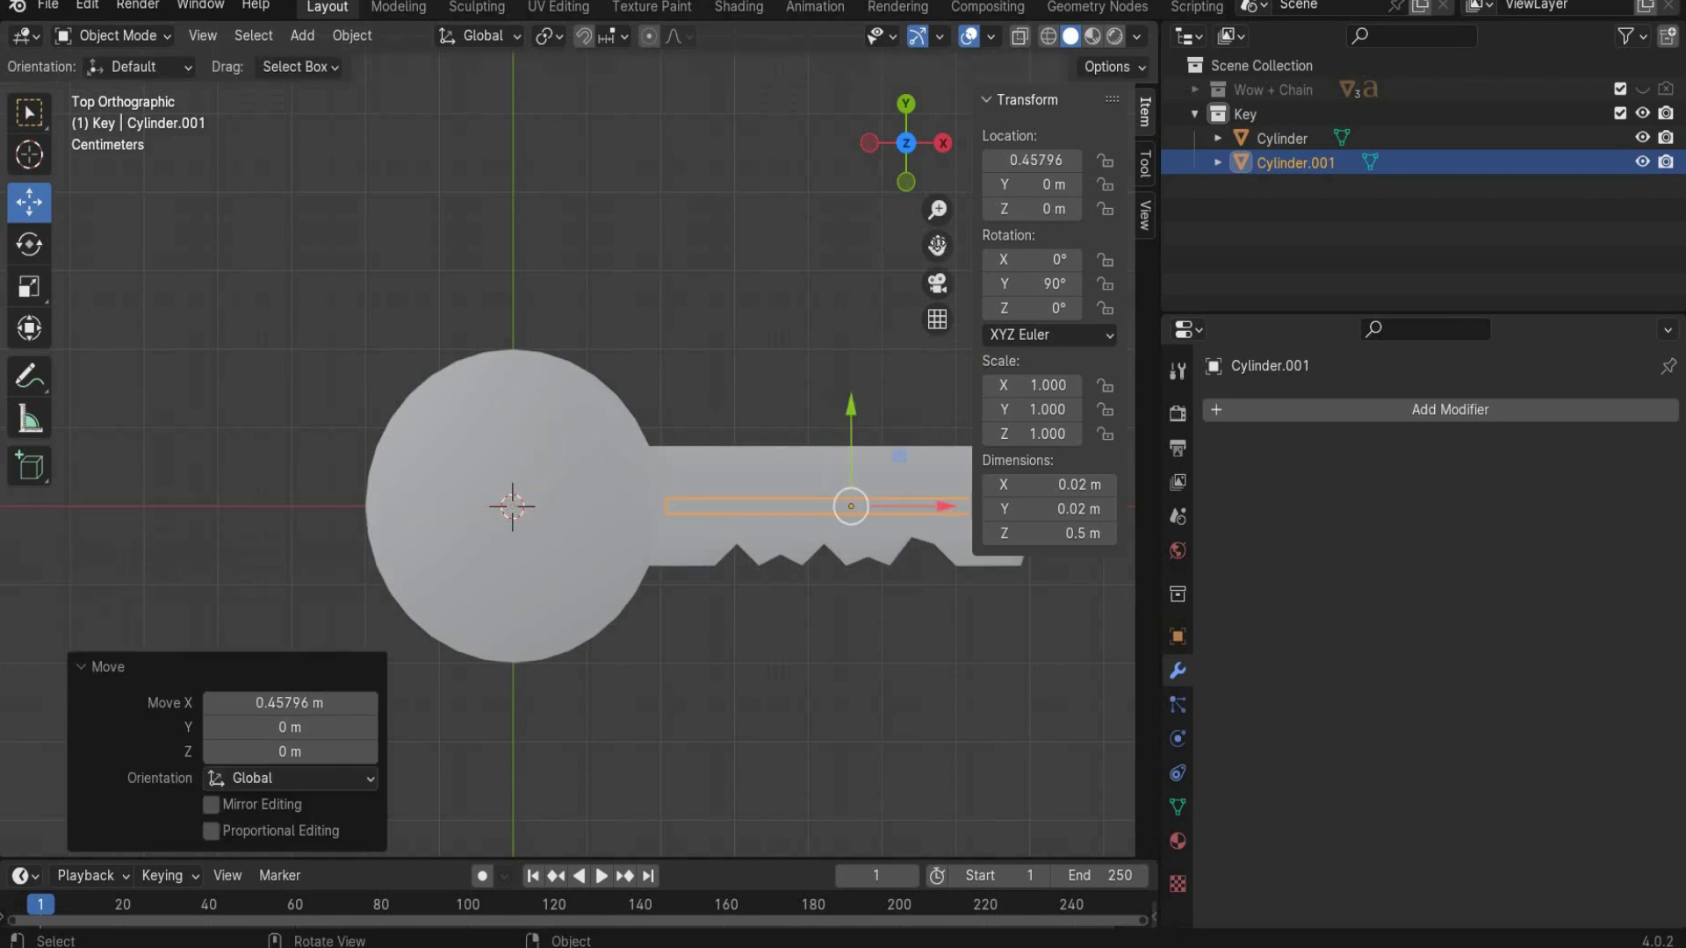
Step: Move the thin cylinder on the key's shaft about 0.024 m in +Y and shift it slightly back along X
left_click_drag(937, 245, 681, 246)
left_click_drag(597, 409, 597, 390)
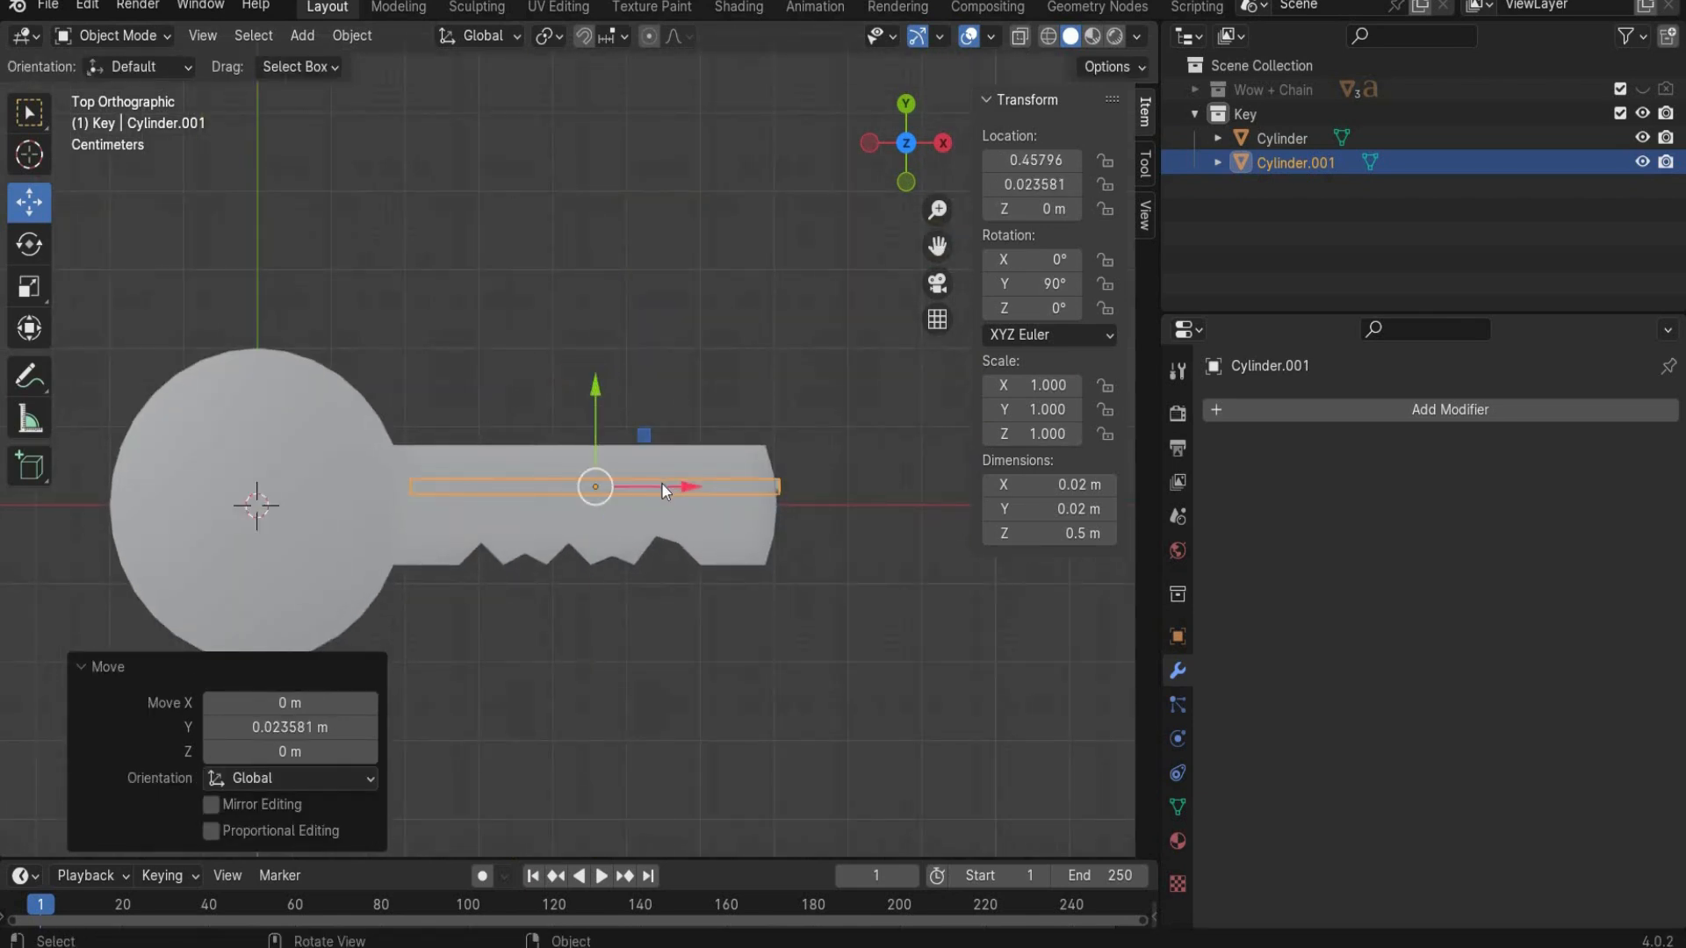
left_click_drag(648, 483, 644, 482)
Step: Duplicate the thin cylinder, offset the copy toward -Y, and raise both cylinders about 0.019 m in Z to the shaft's surface
key("ctrl+c")
key("ctrl+v")
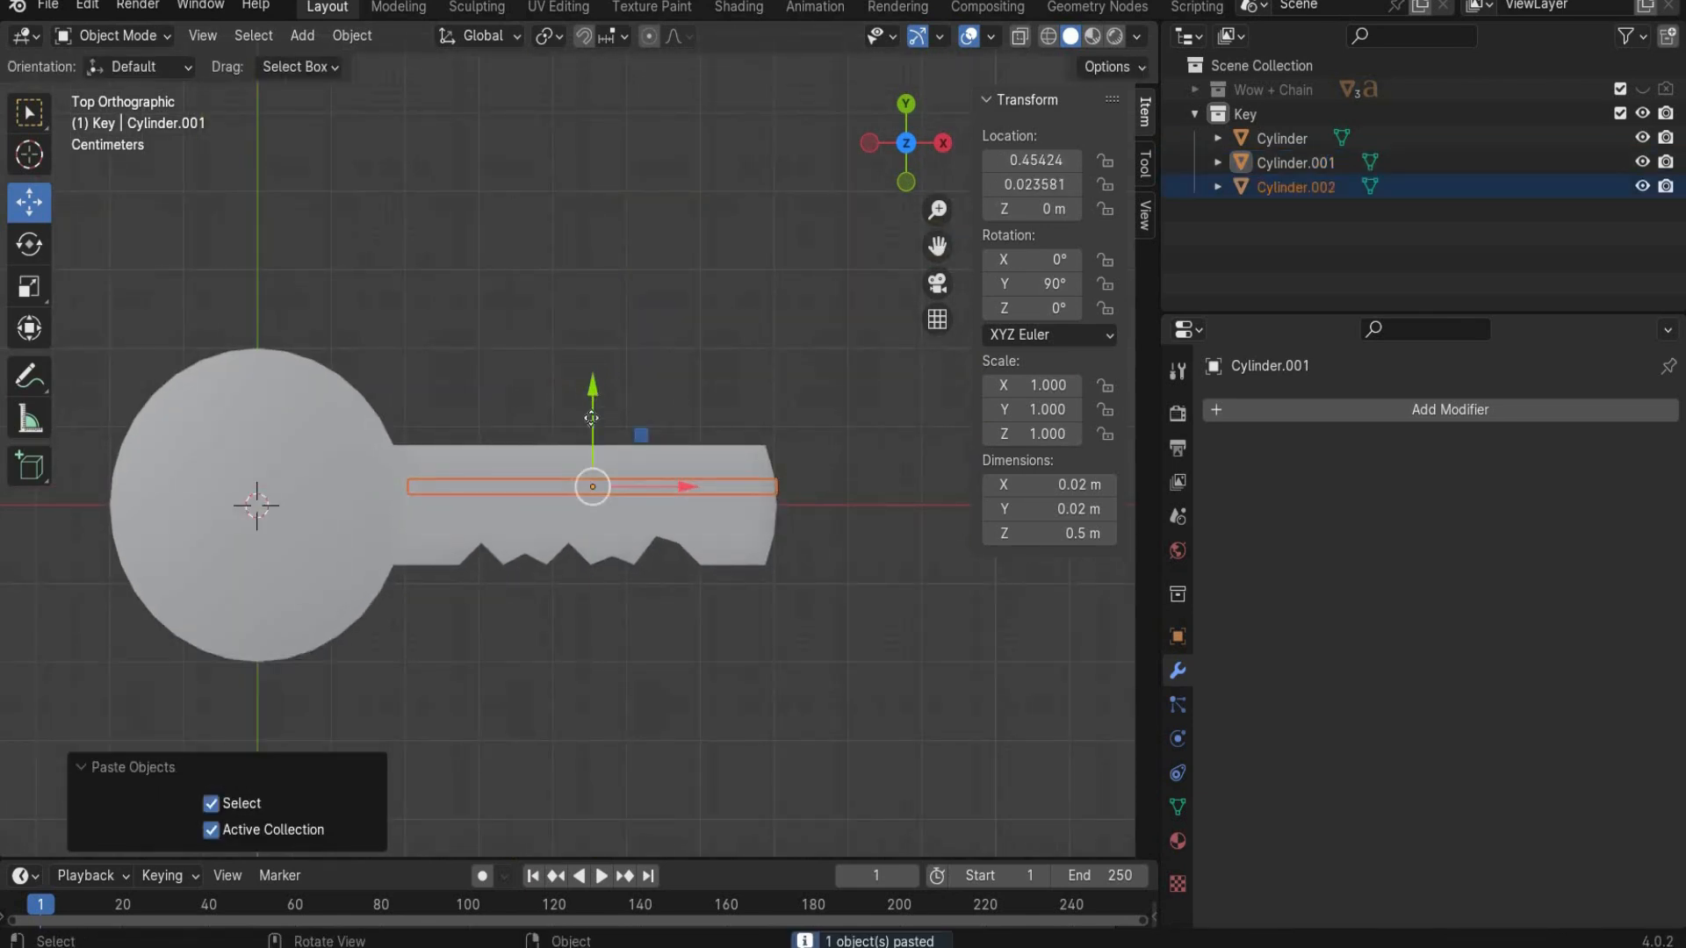
left_click_drag(598, 409, 672, 590)
key("KP_3")
left_click(905, 103)
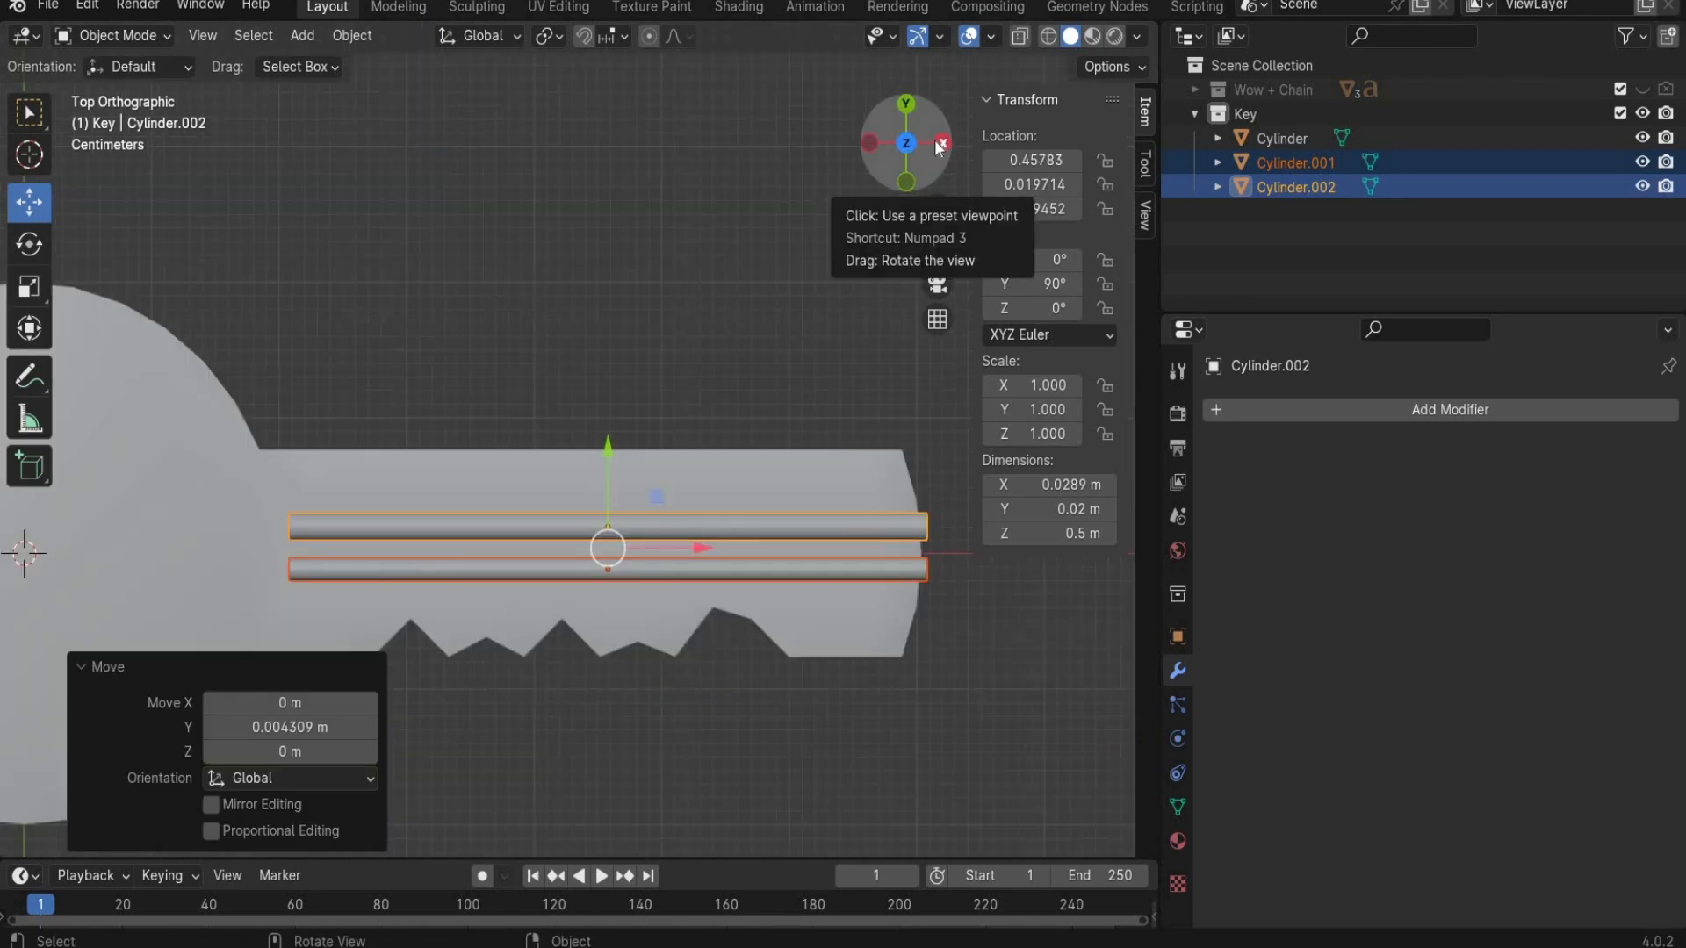
left_click(938, 142)
left_click(905, 106)
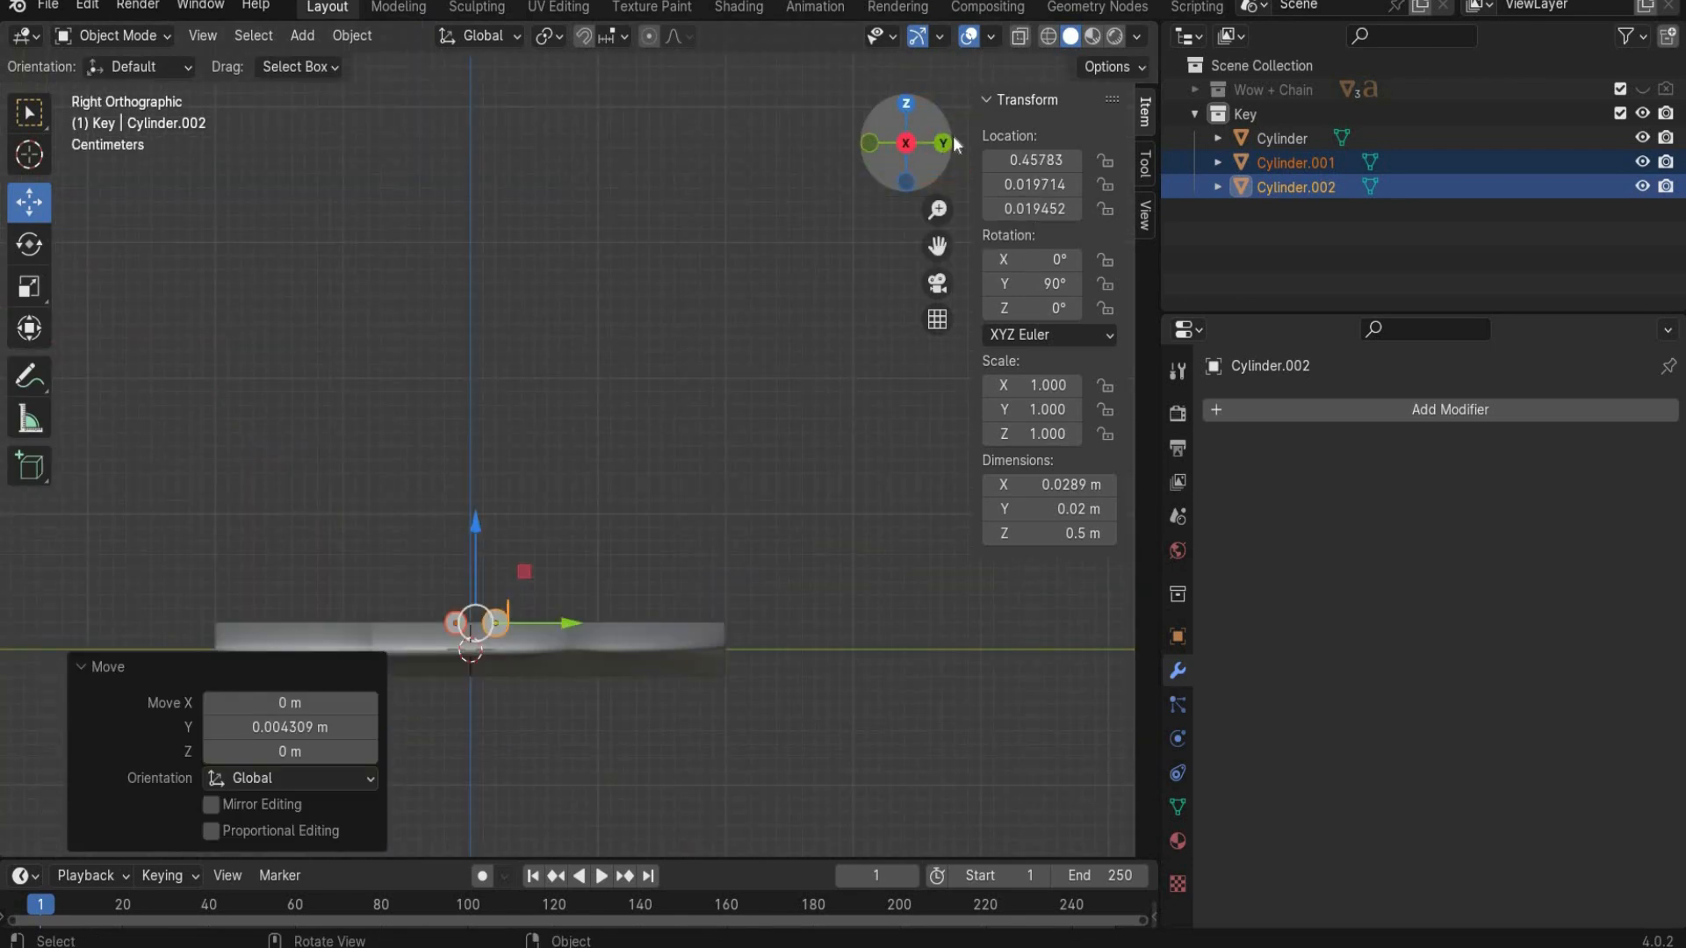
Step: Add a Boolean Difference modifier to the key with Cylinder.001 as the cutter, and hide that cylinder in viewport and render
left_click(1266, 138)
scroll(324, 341, "down", 2)
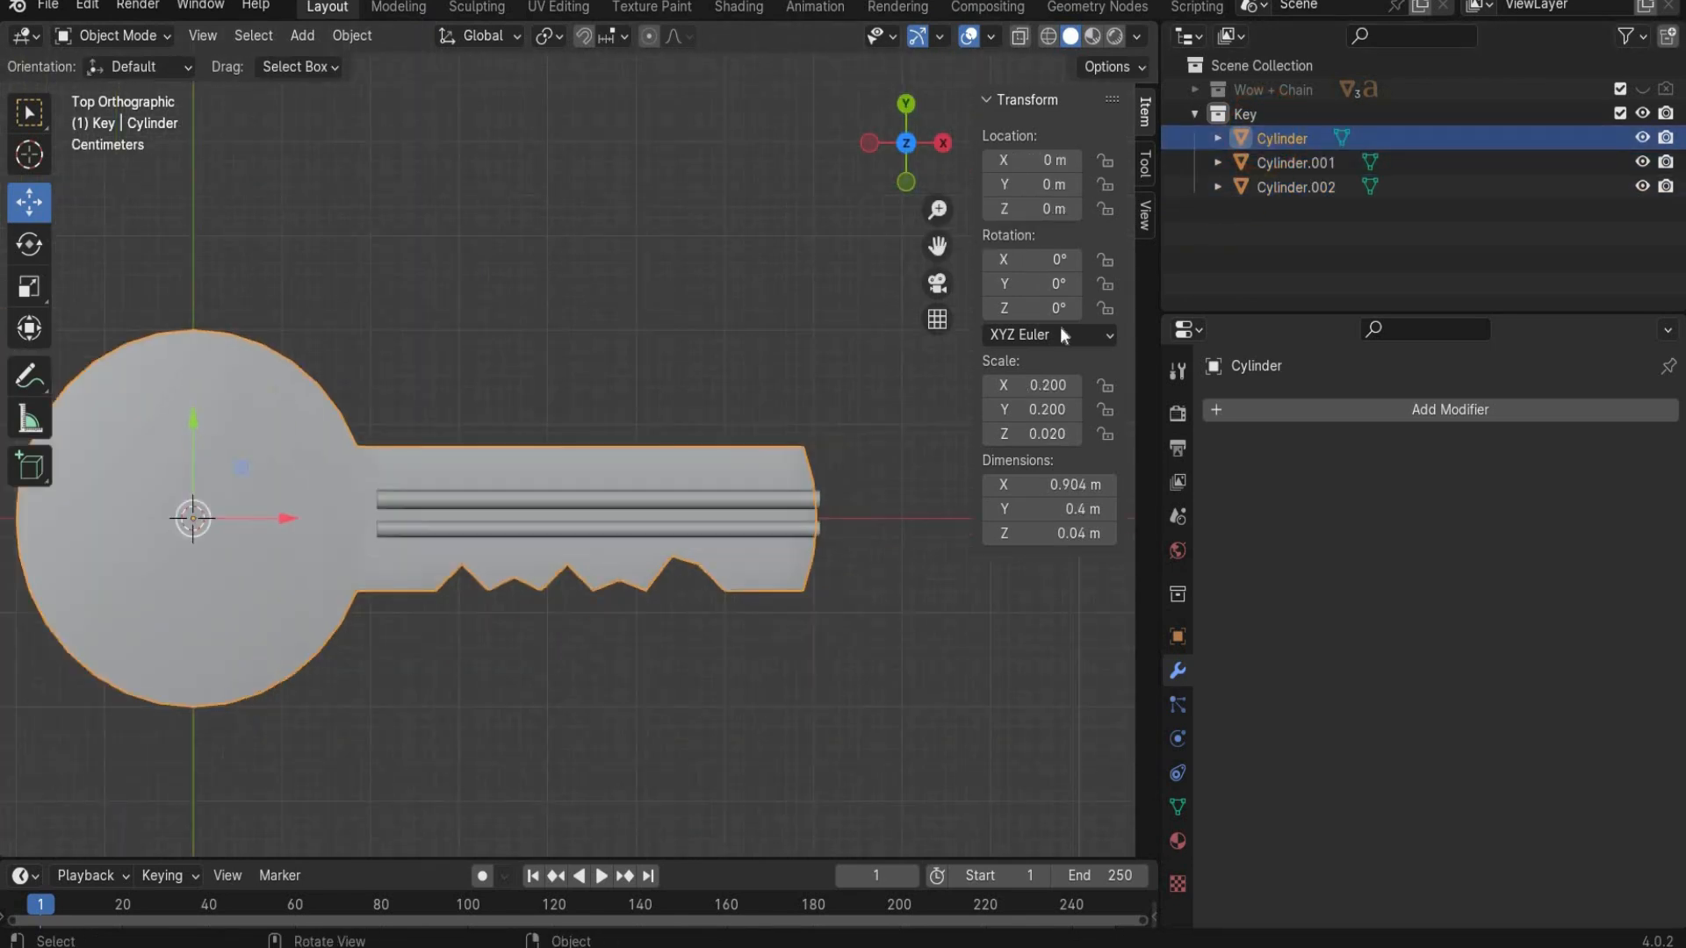
left_click(1225, 418)
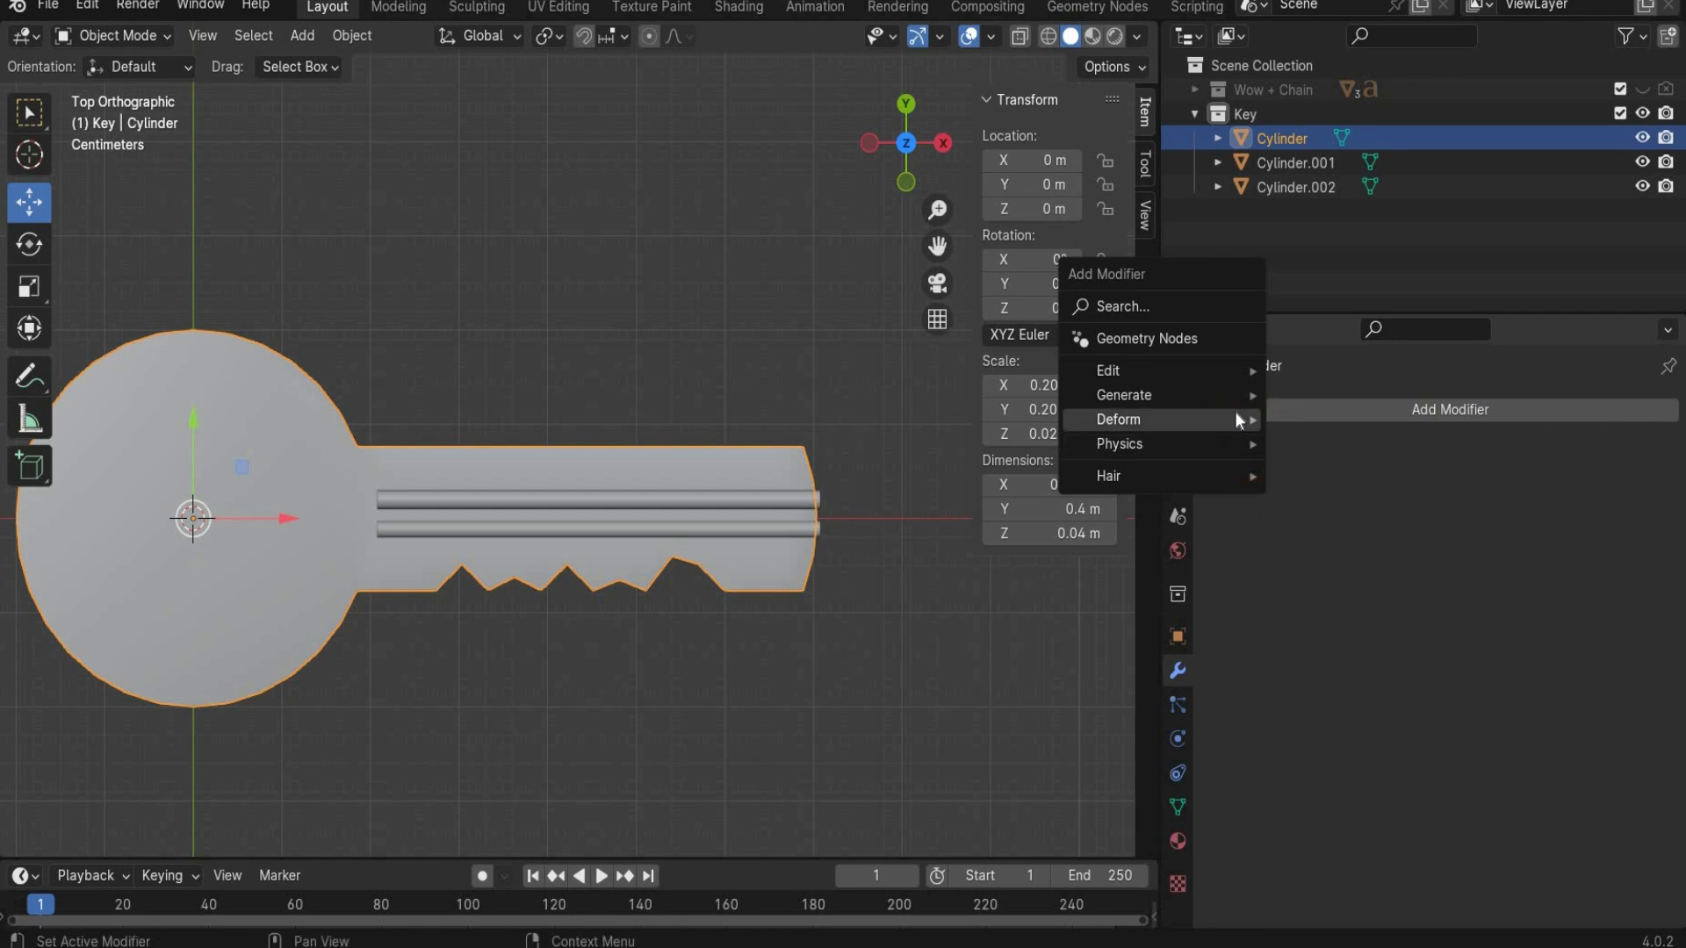
mouse_move(1234, 411)
left_click(1317, 444)
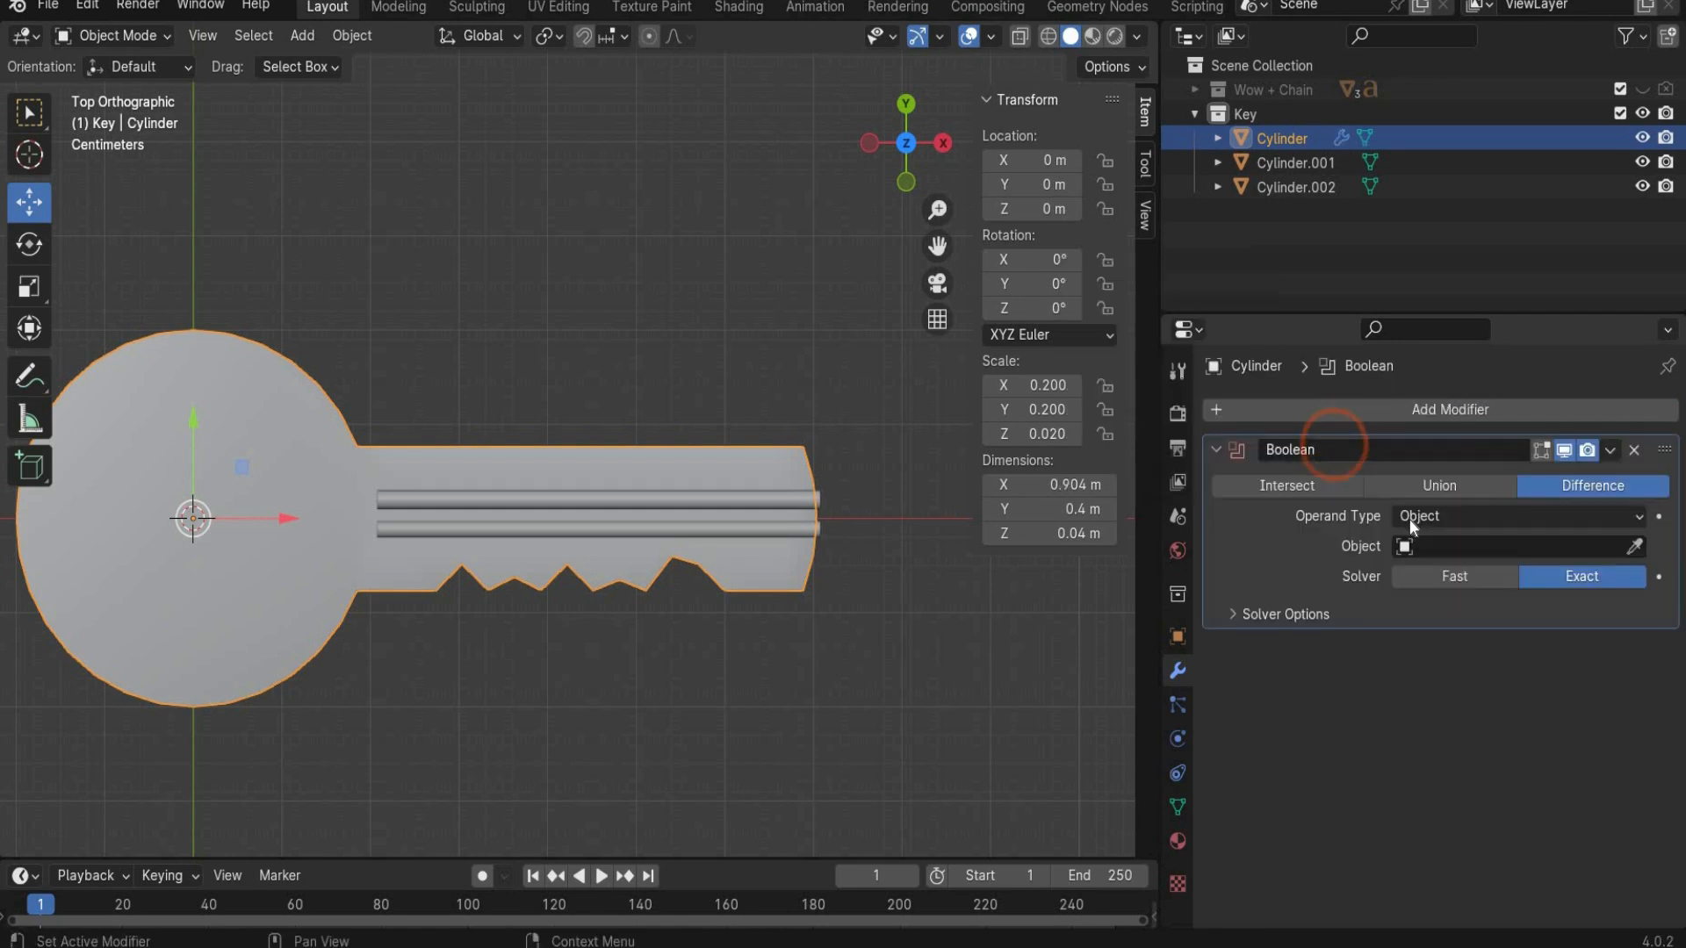
left_click(1314, 163)
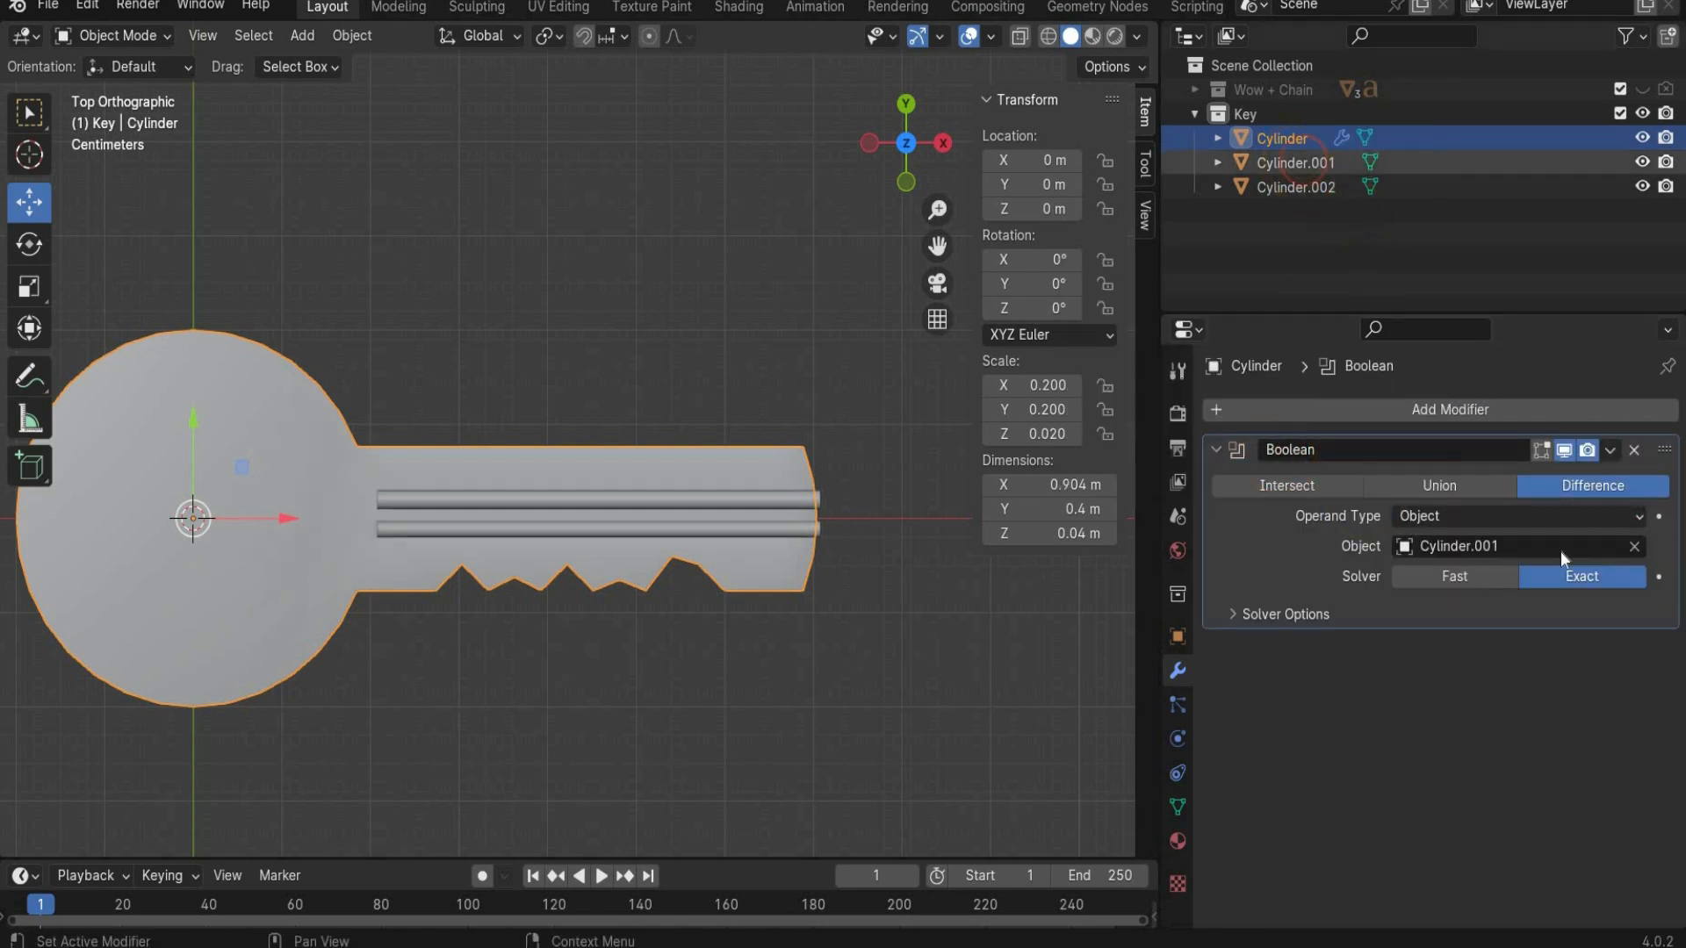
left_click(1642, 164)
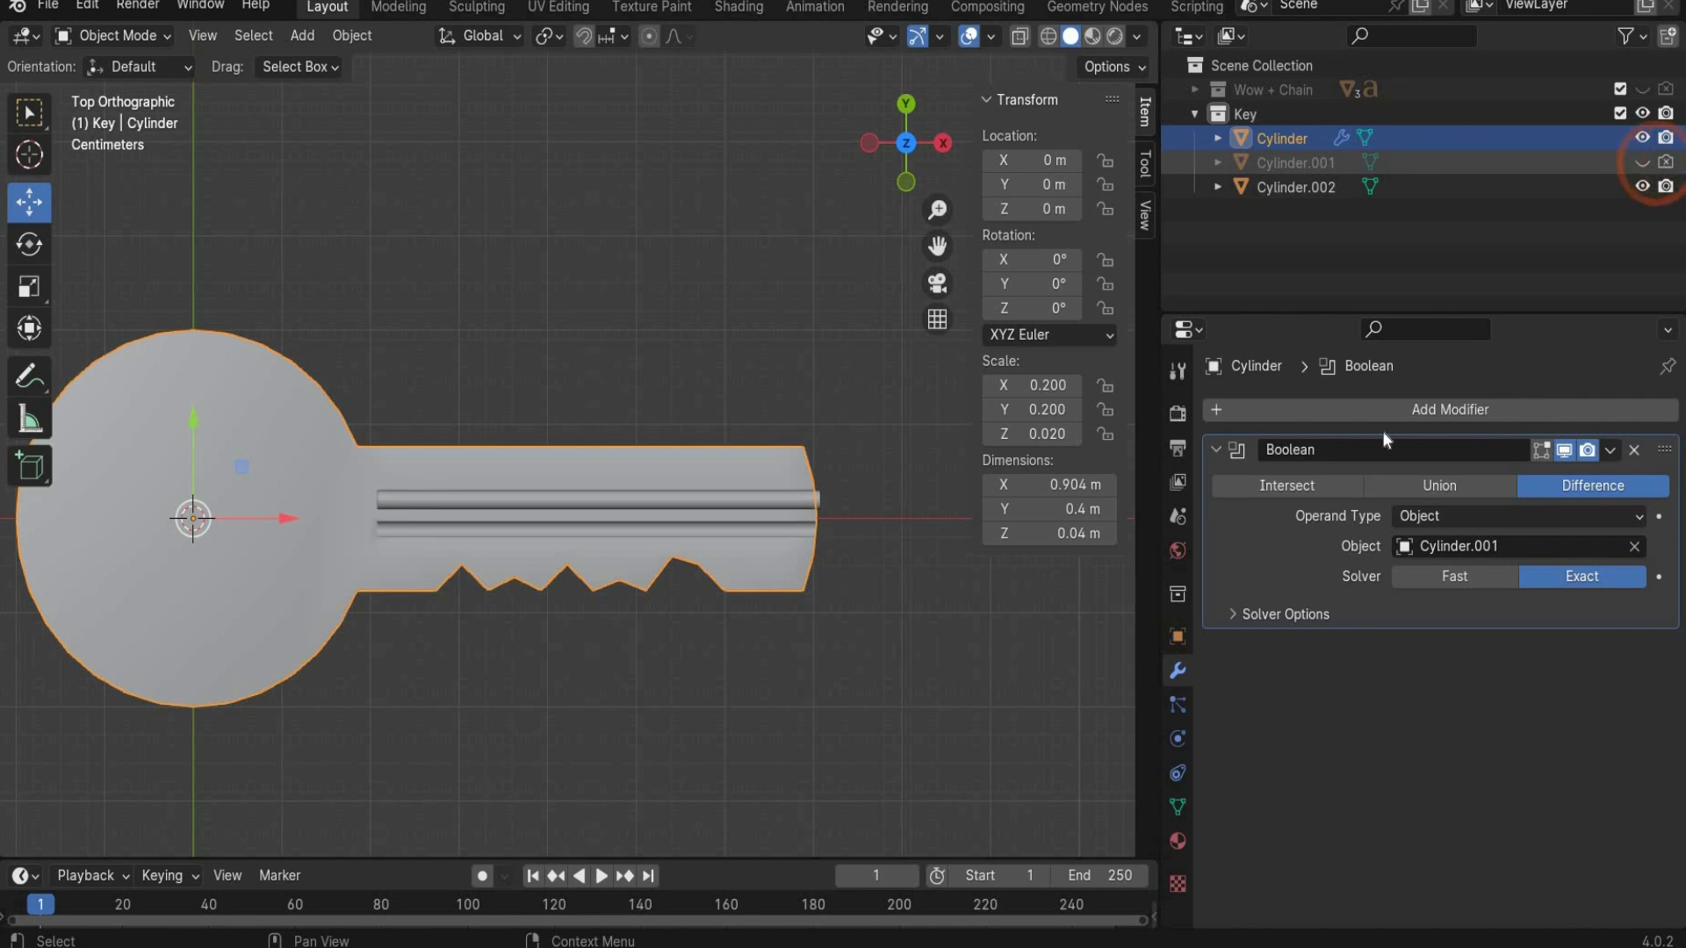
Step: Cut the second shaft groove with another Boolean Difference modifier using Cylinder.002, and hide that cylinder in viewport and render
left_click(1224, 409)
mouse_move(1229, 406)
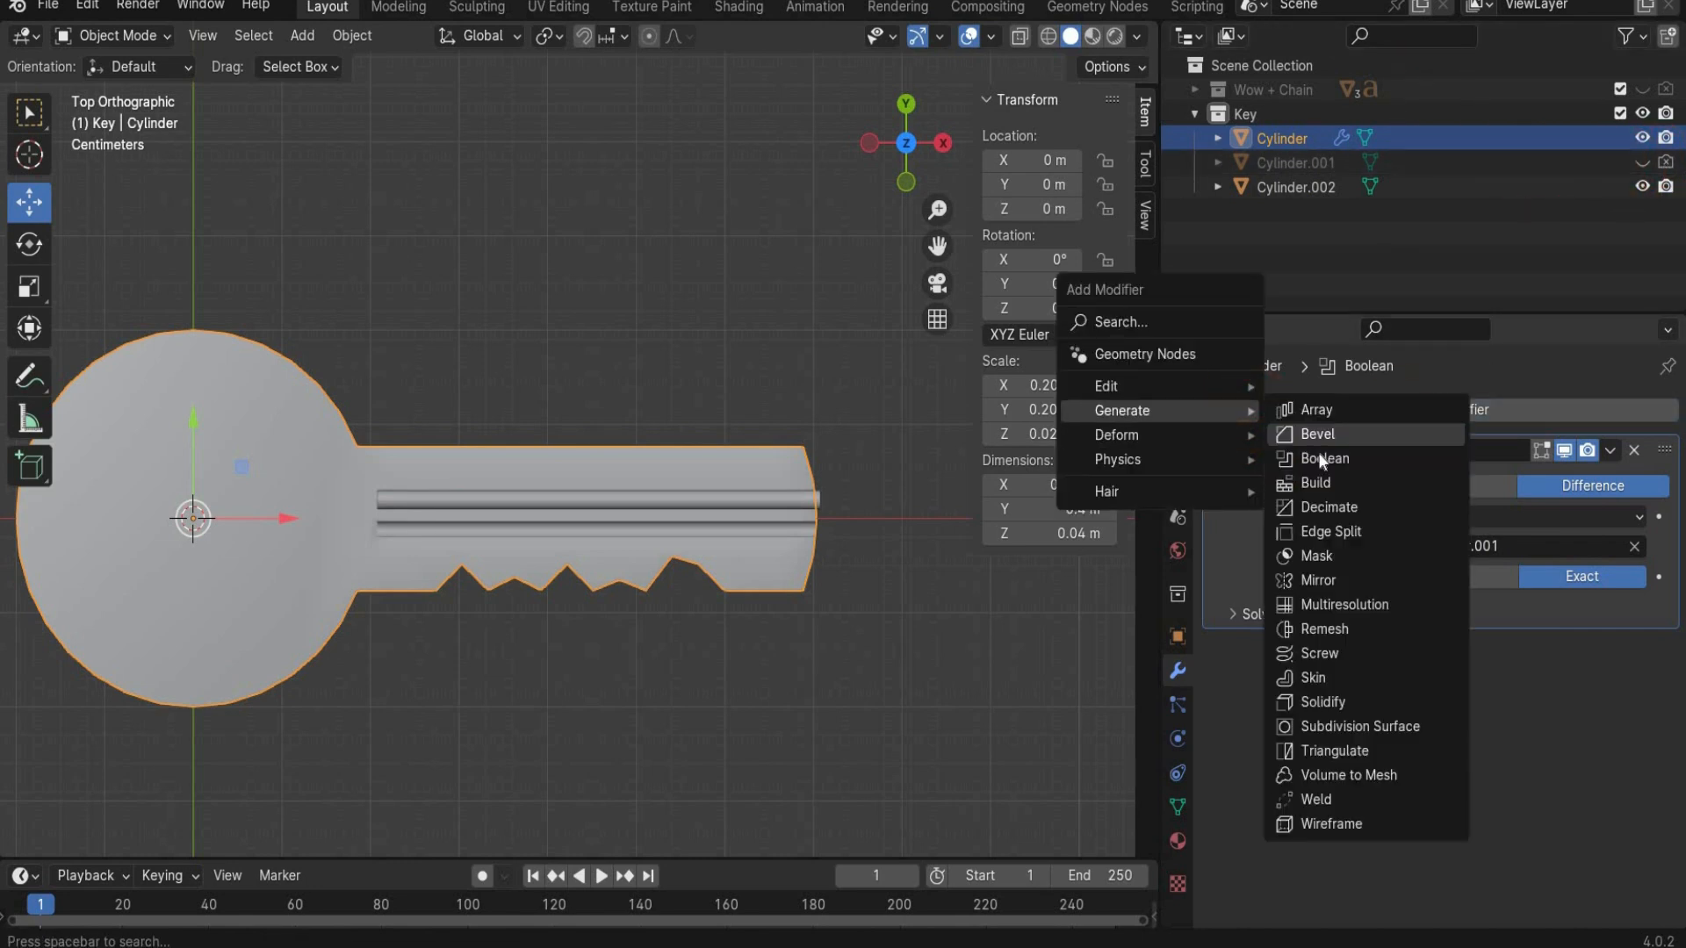
left_click(1319, 457)
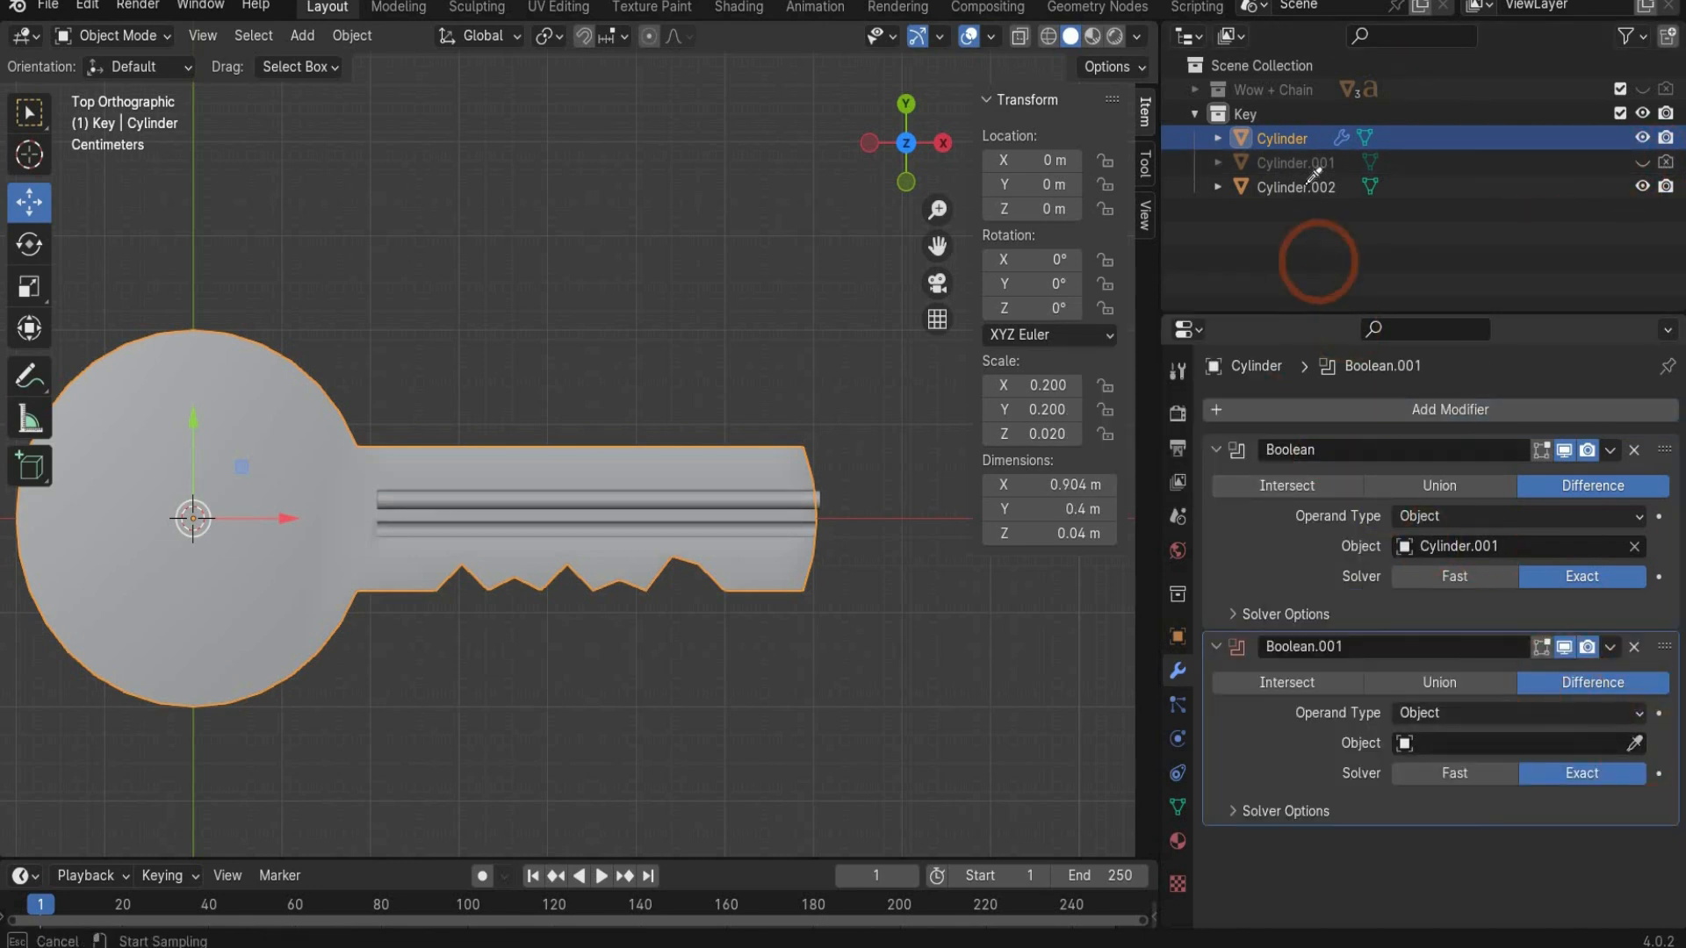
left_click(1396, 188)
left_click(1641, 186)
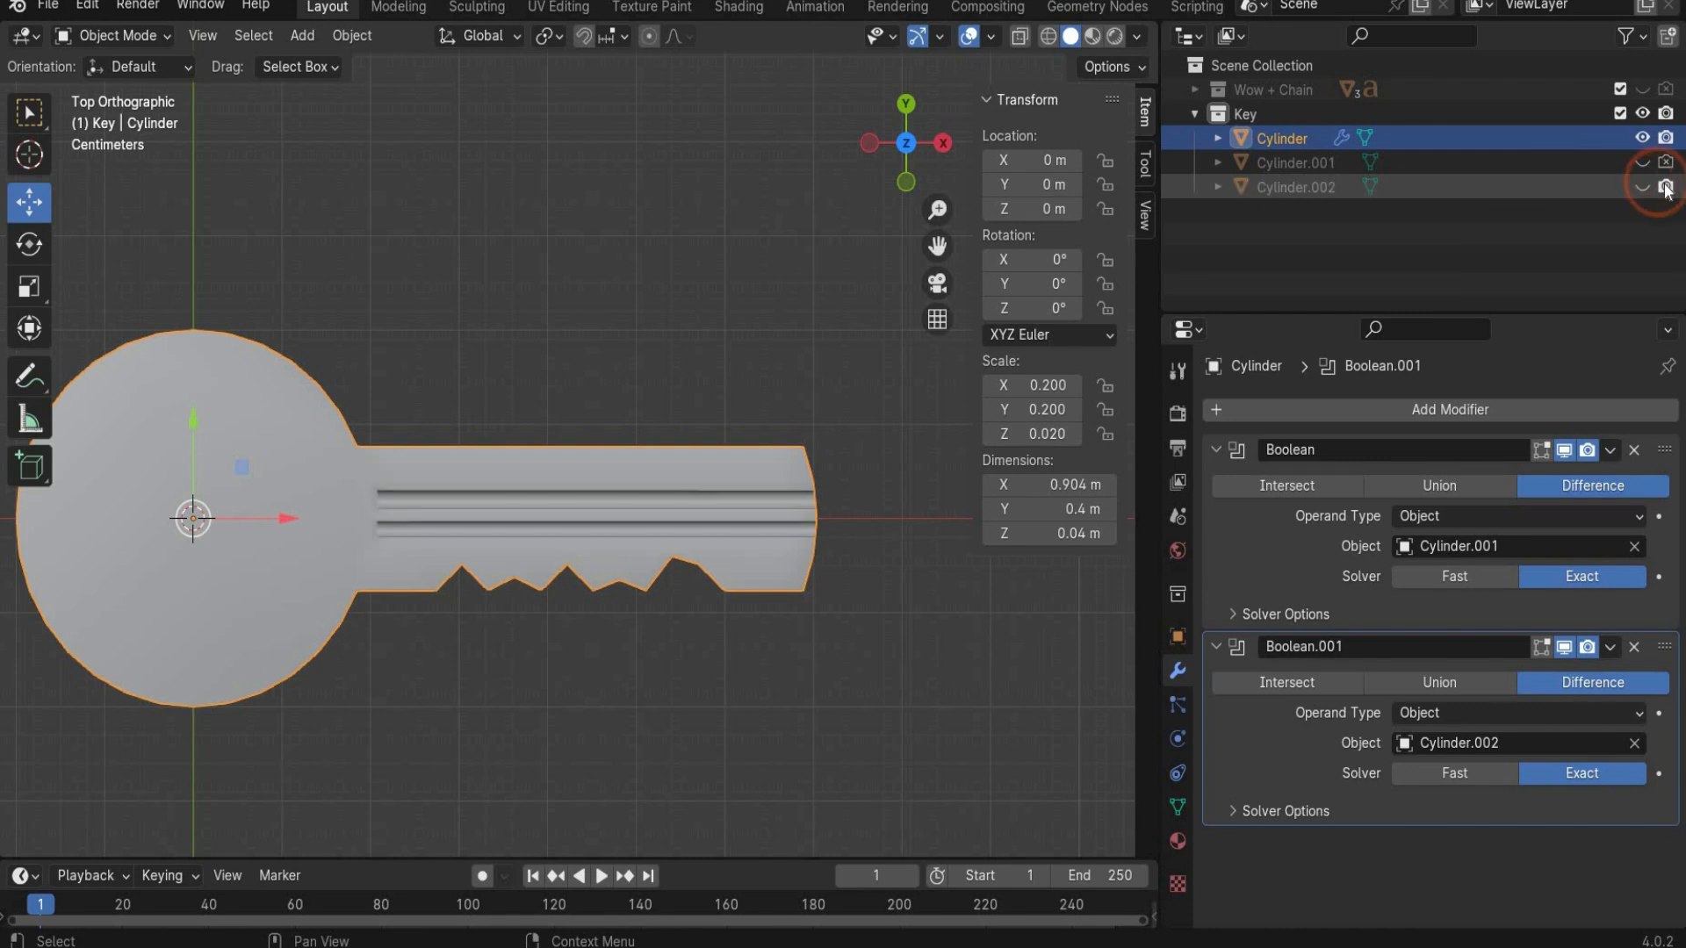
left_click(1665, 186)
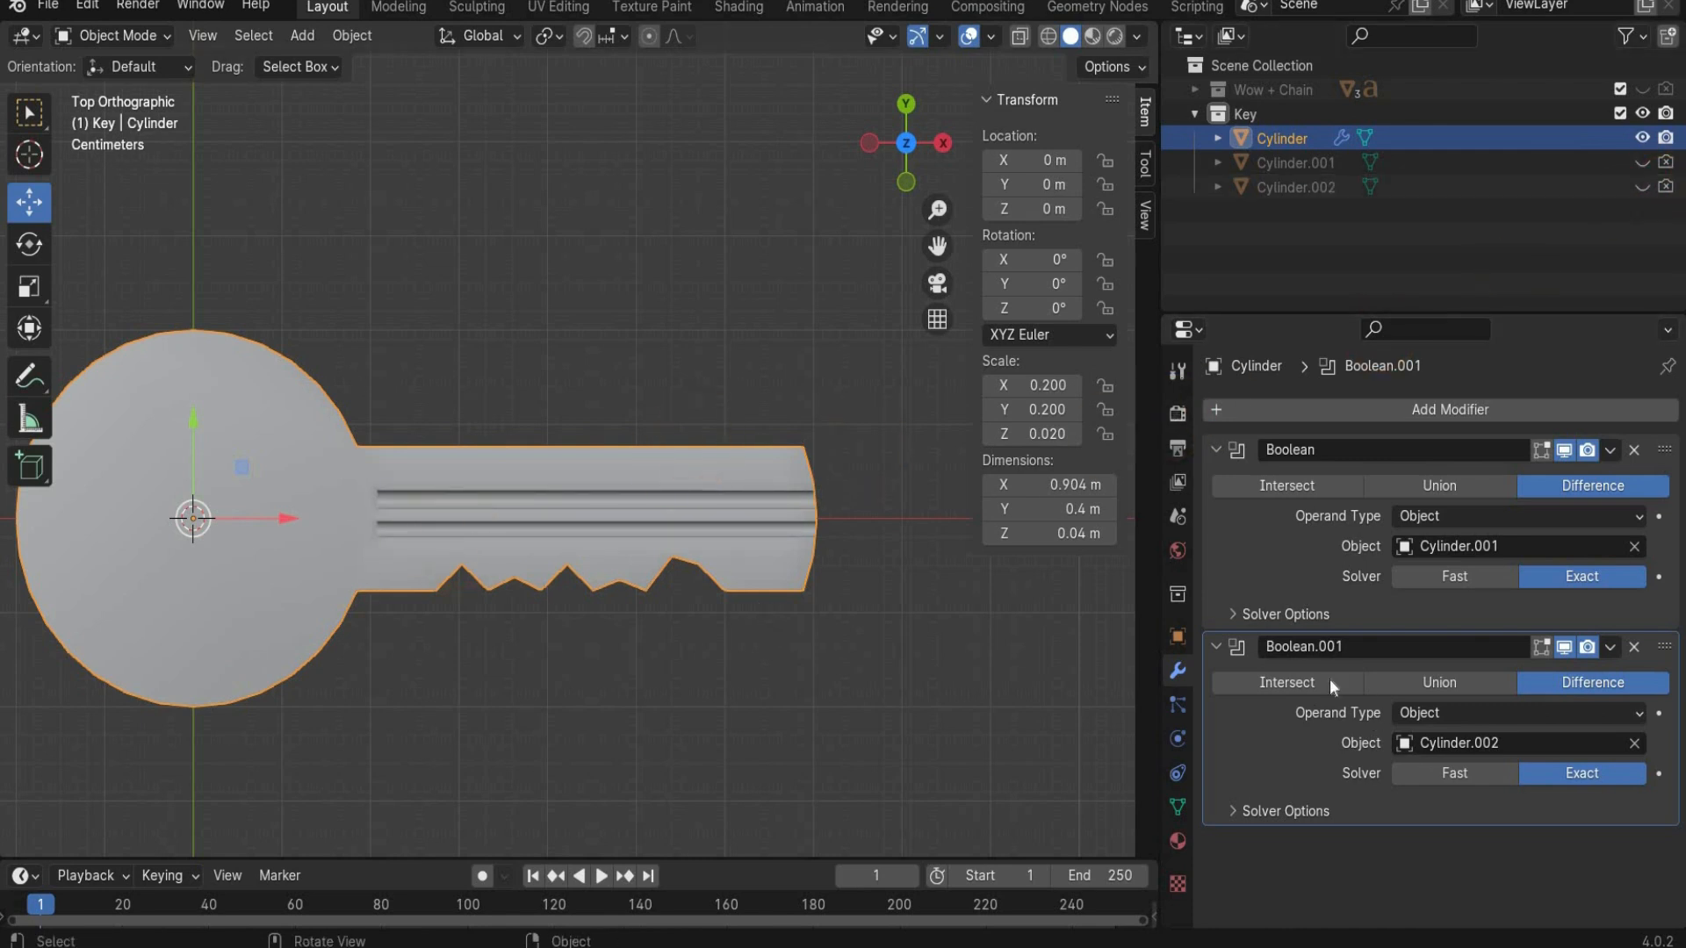
left_click_drag(1216, 450, 1216, 483)
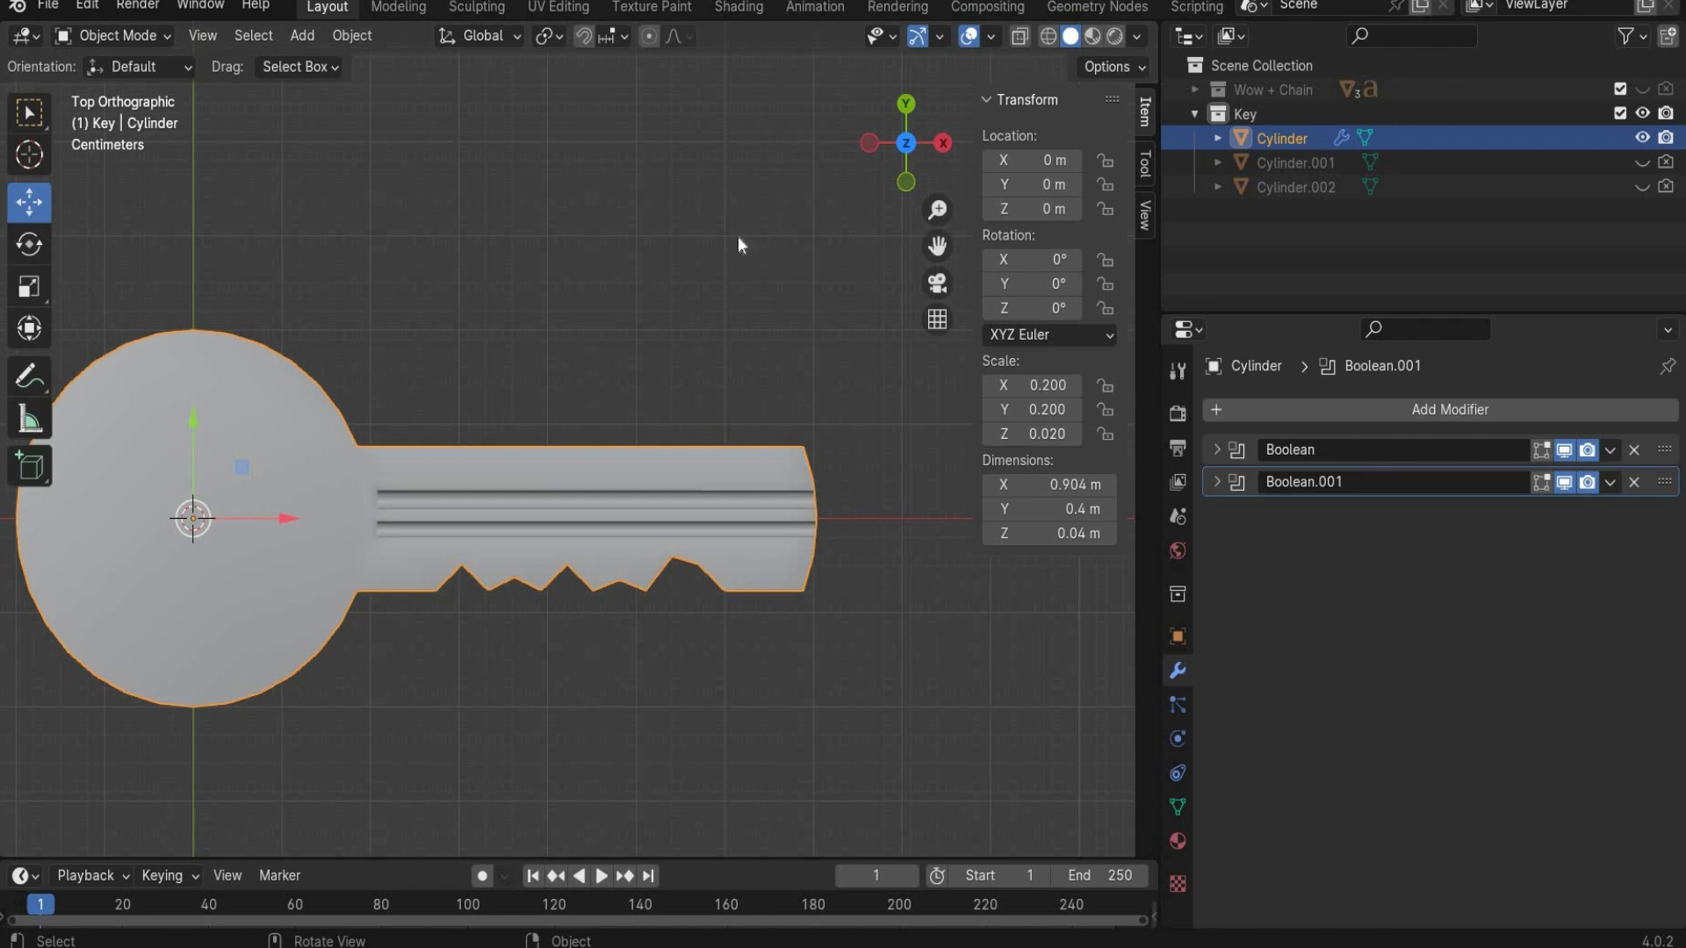
Step: Add a cube with a scale of 0.1 and move it about 0.69 m along X to the tip of the key's shaft
left_click(299, 33)
mouse_move(333, 65)
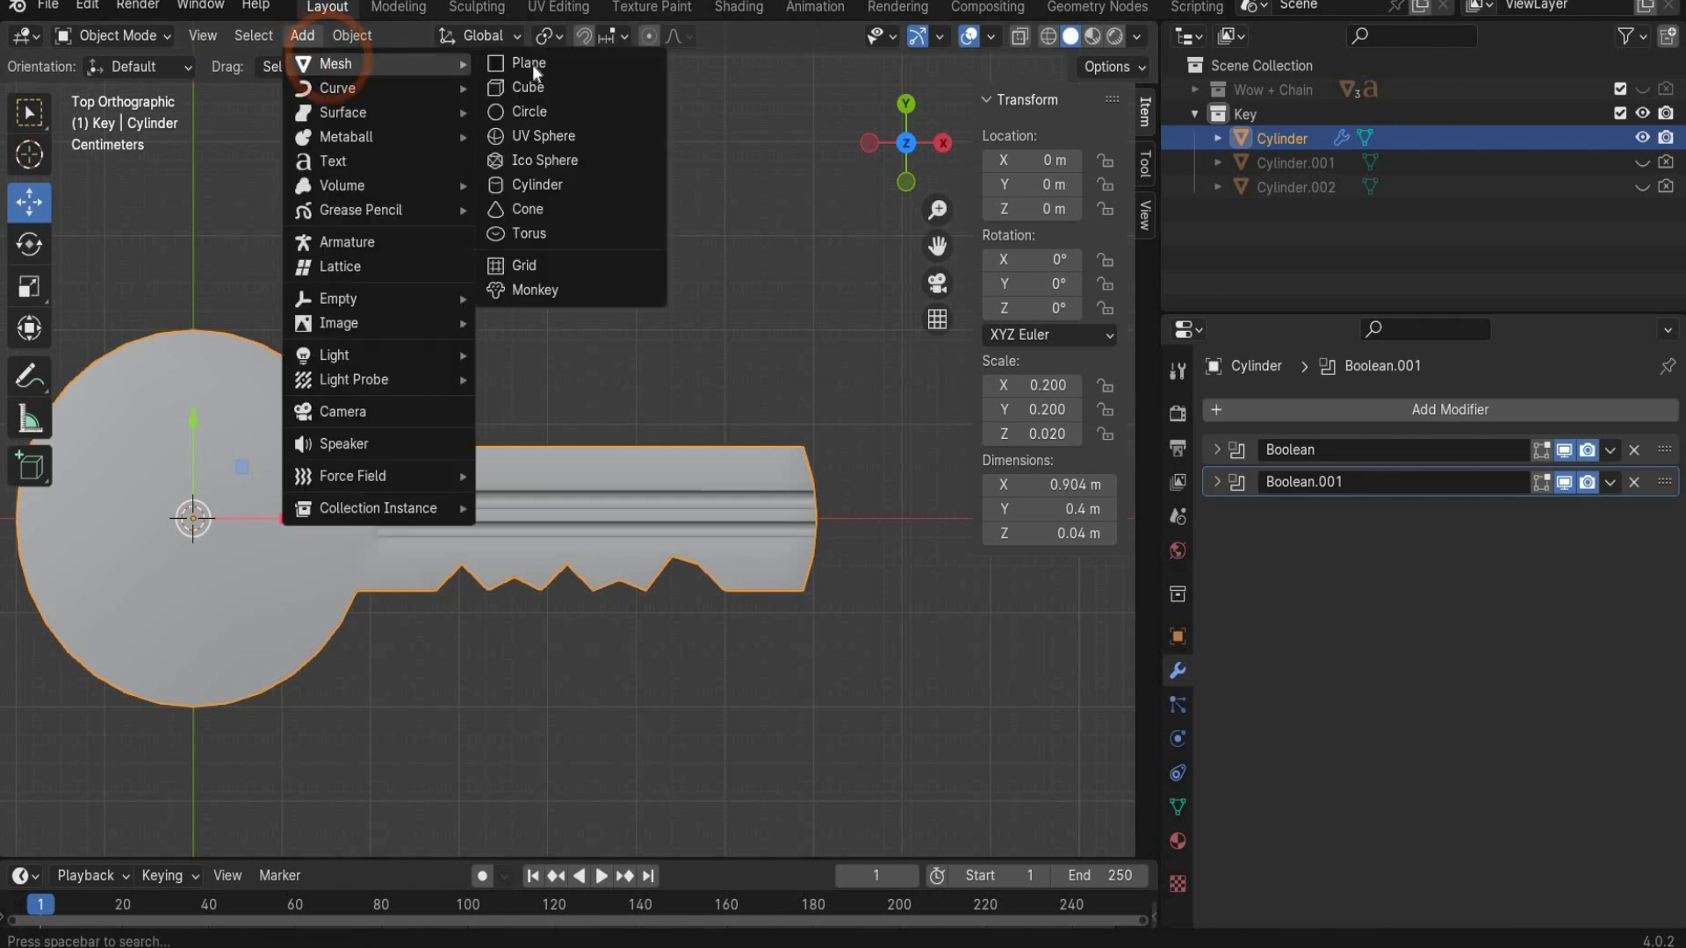
left_click(534, 90)
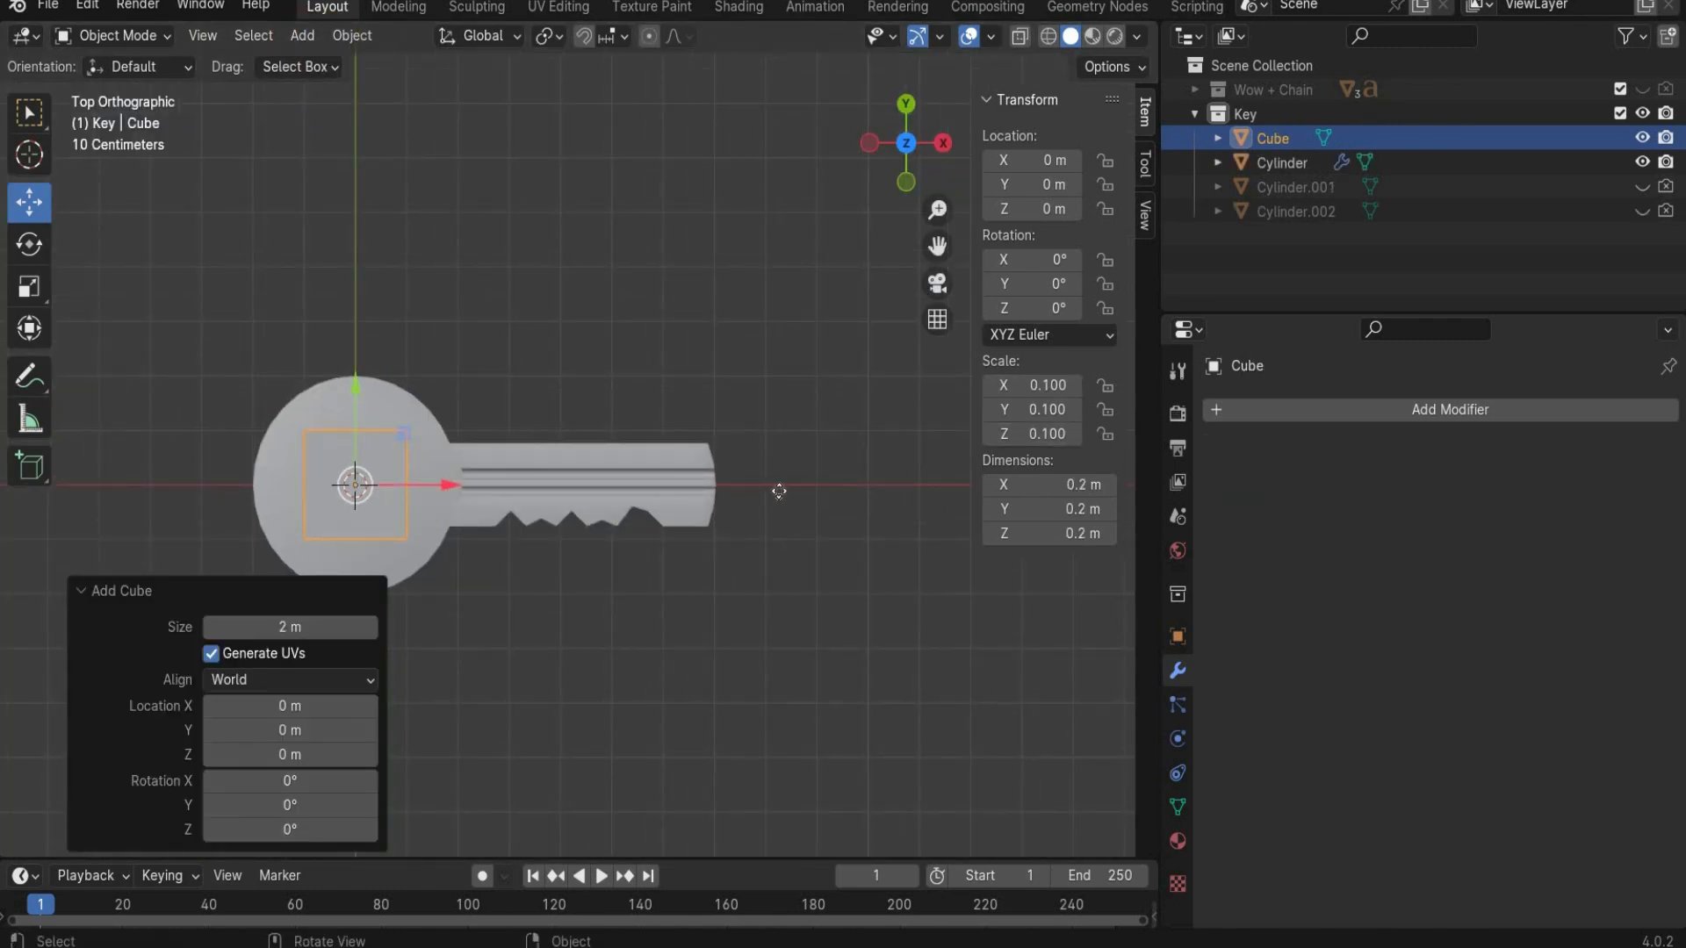
key("g")
key("x")
left_click(755, 409)
scroll(764, 408, "up", 2)
Step: Move the cube to about 0.127 m in Y and rotate it about -18.8° around Z across the shaft tip's +Y corner
key("g")
key("y")
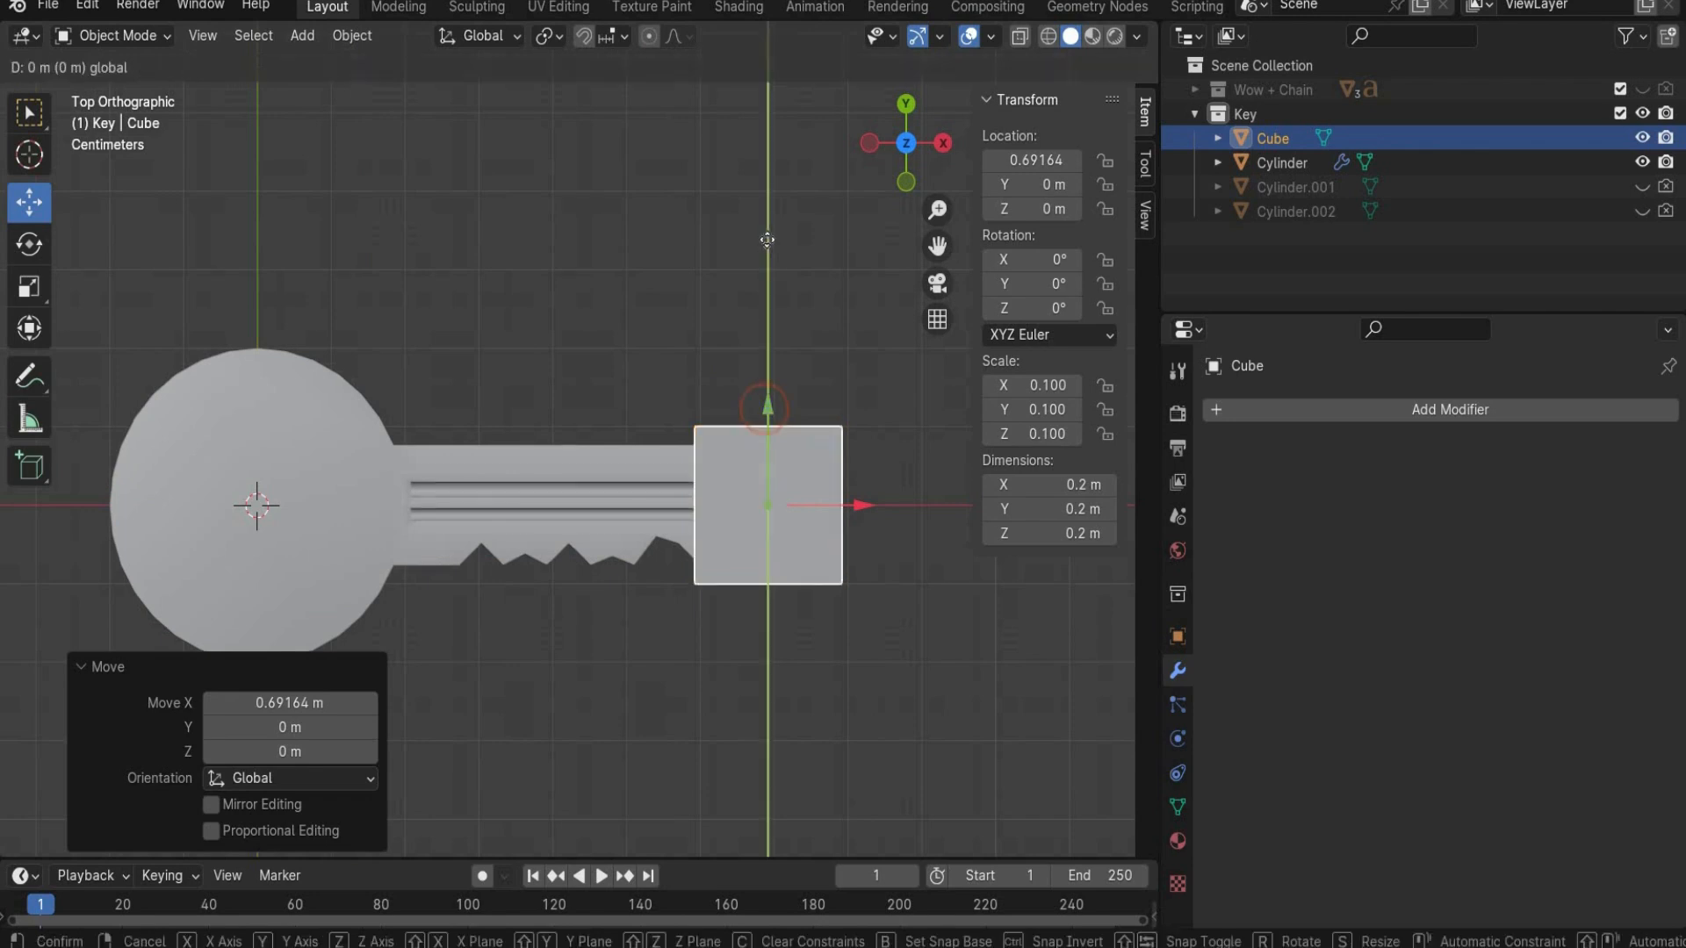
left_click(766, 293)
left_click(29, 245)
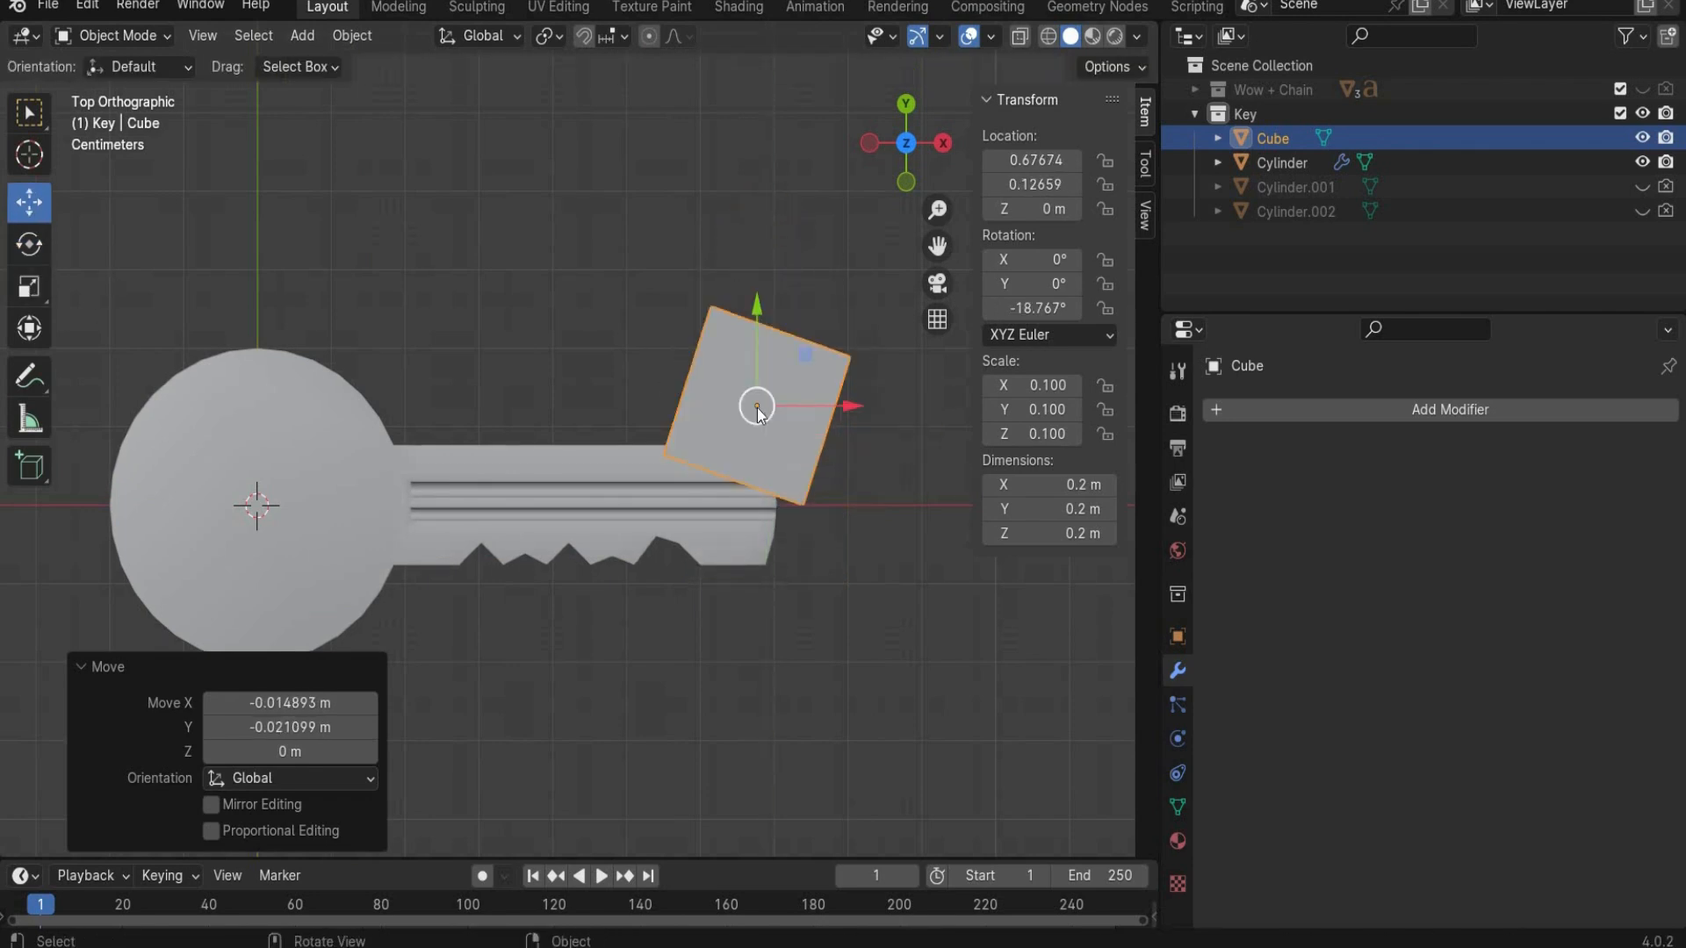
Step: Duplicate the rotated cube, move the copy about 0.22 m in -Y, and rotate it to slant across the shaft tip's other corner
key("shift+d")
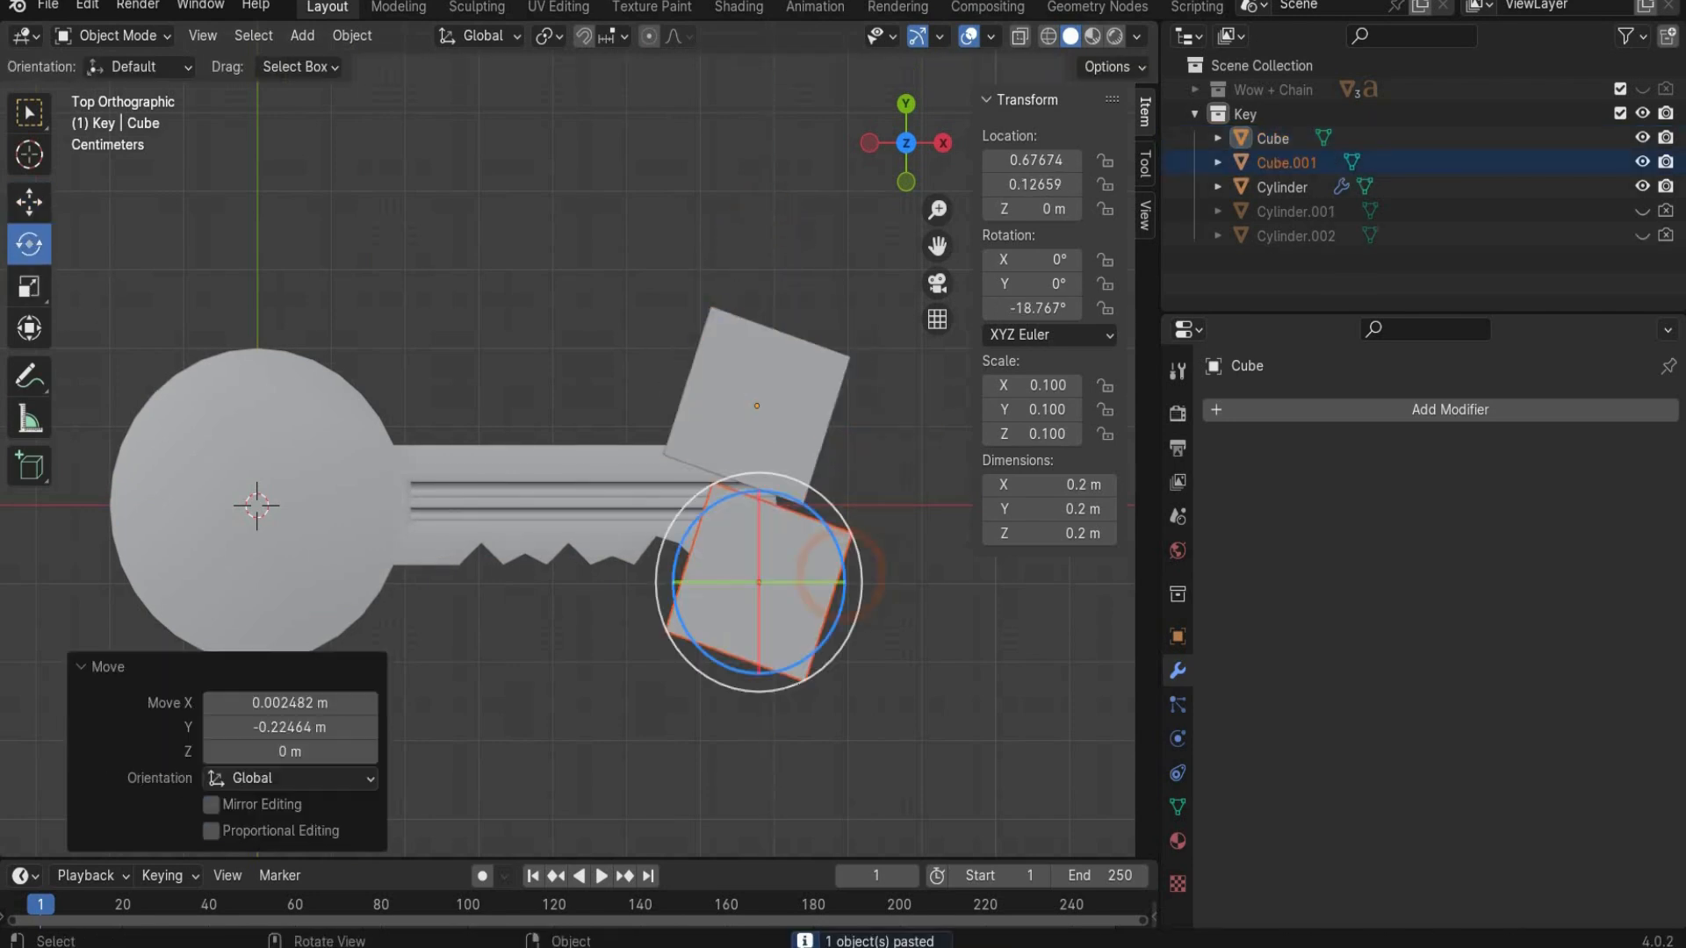
key("r")
left_click(765, 578)
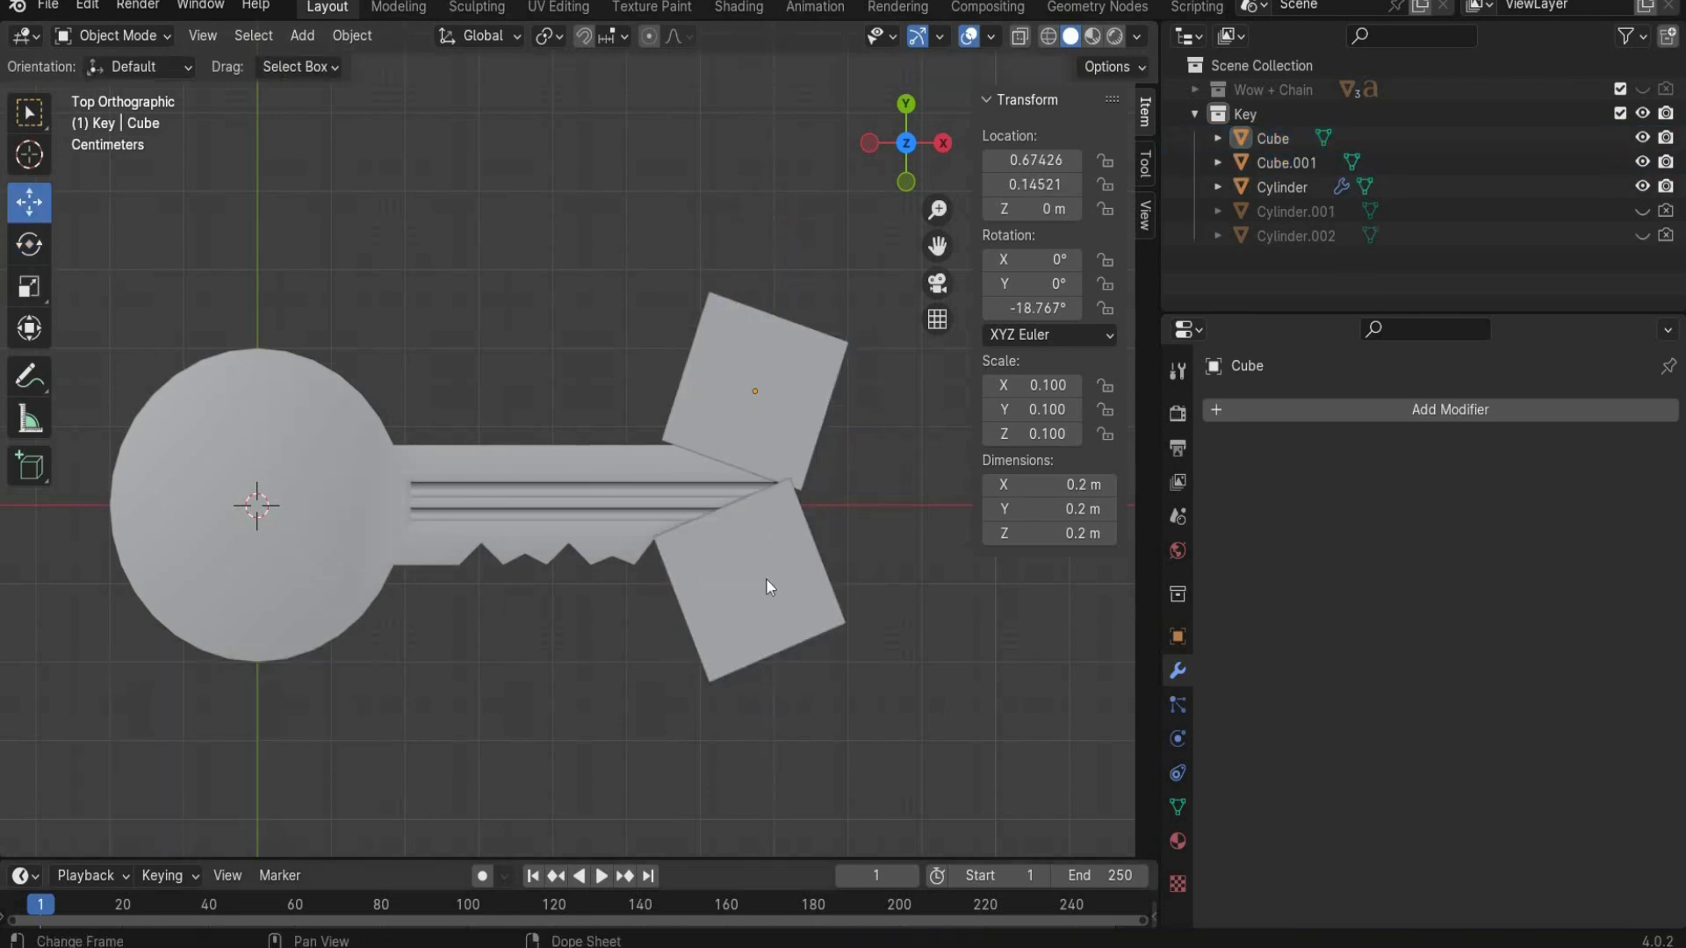
Step: Taper the key's tip with two Boolean Difference modifiers using Cube and Cube.001 as cutters, and hide both cubes
left_click(1282, 187)
left_click(1243, 426)
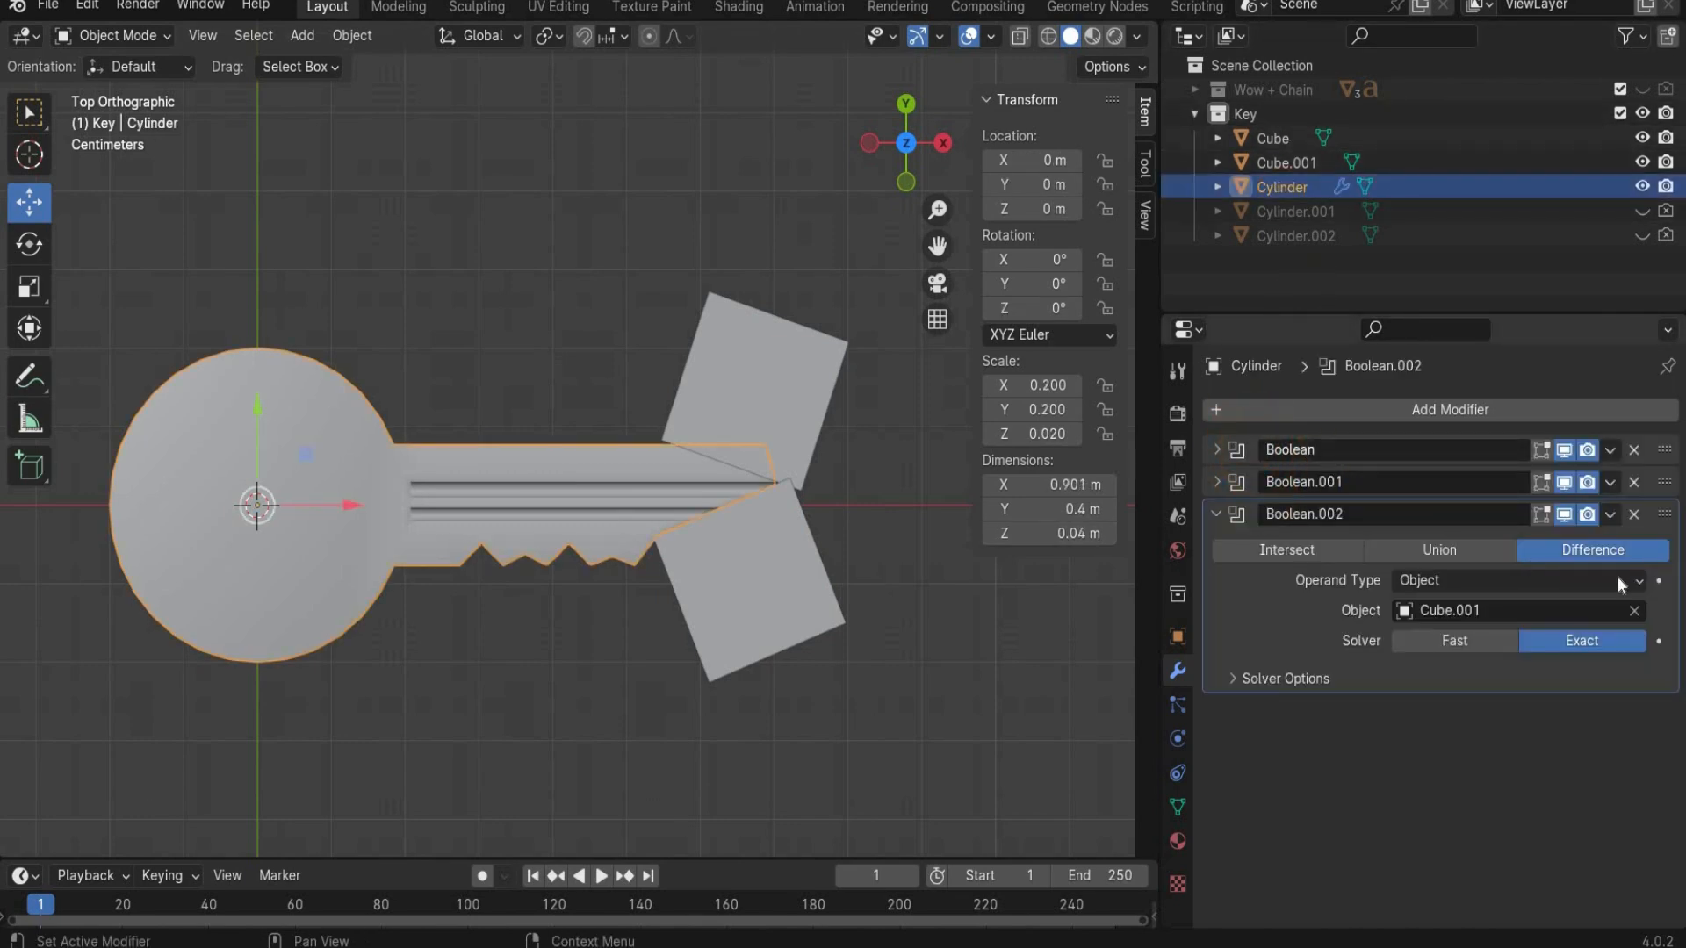
left_click(1621, 611)
left_click(1634, 611)
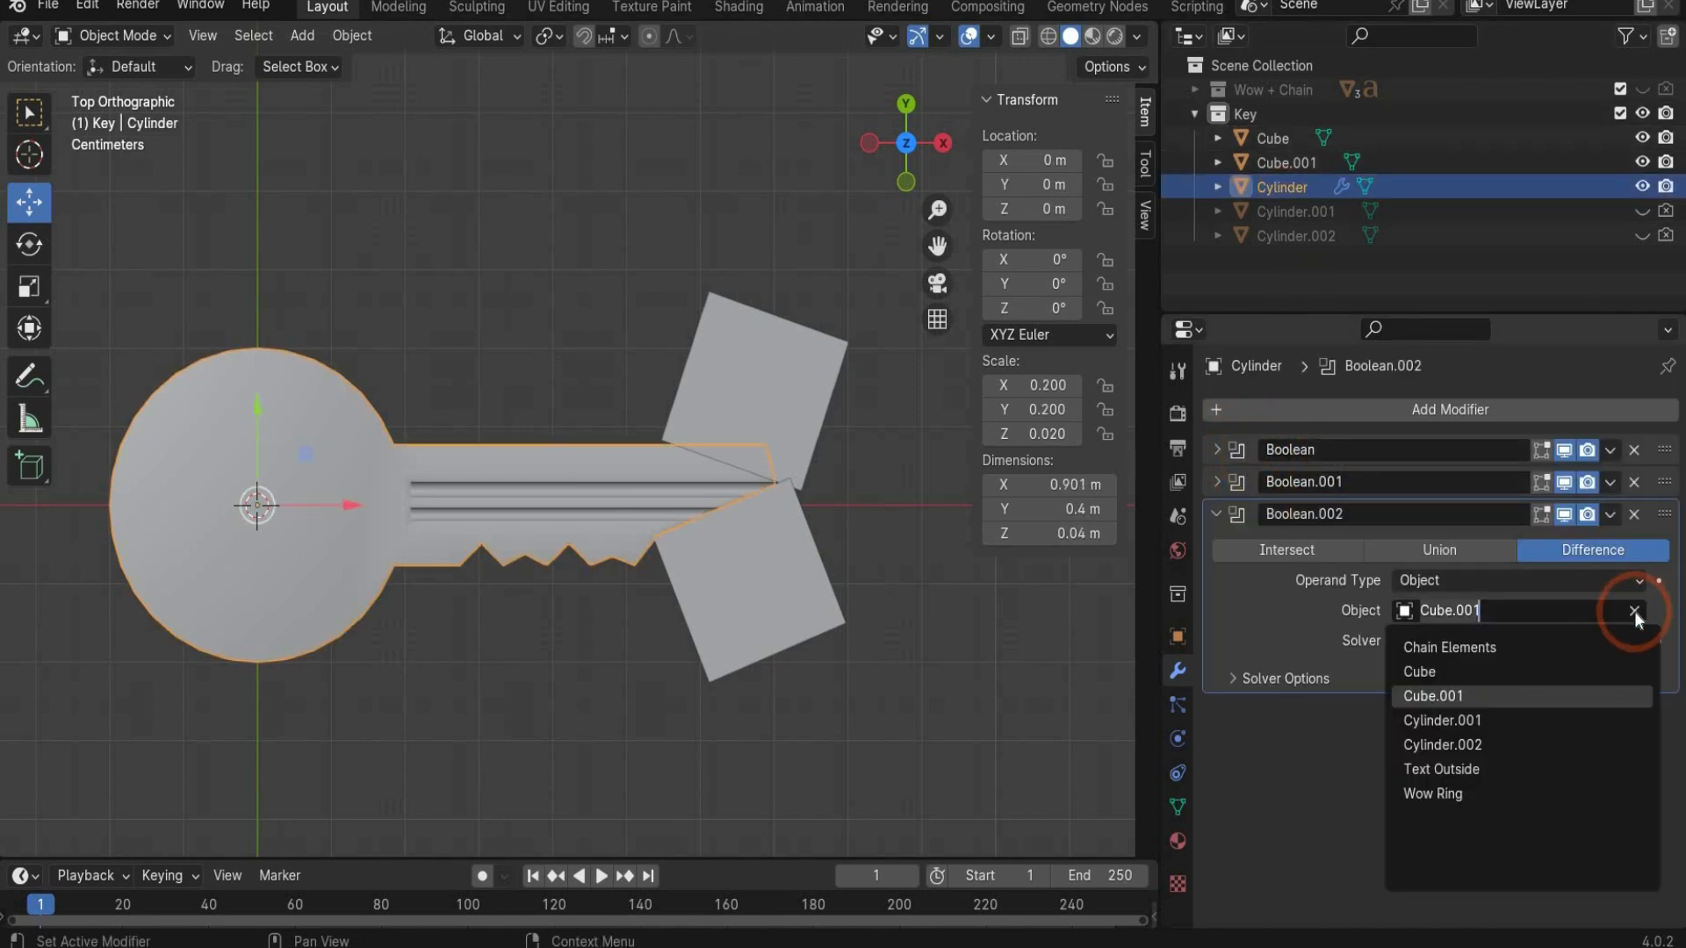
left_click(1634, 611)
left_click(1276, 136)
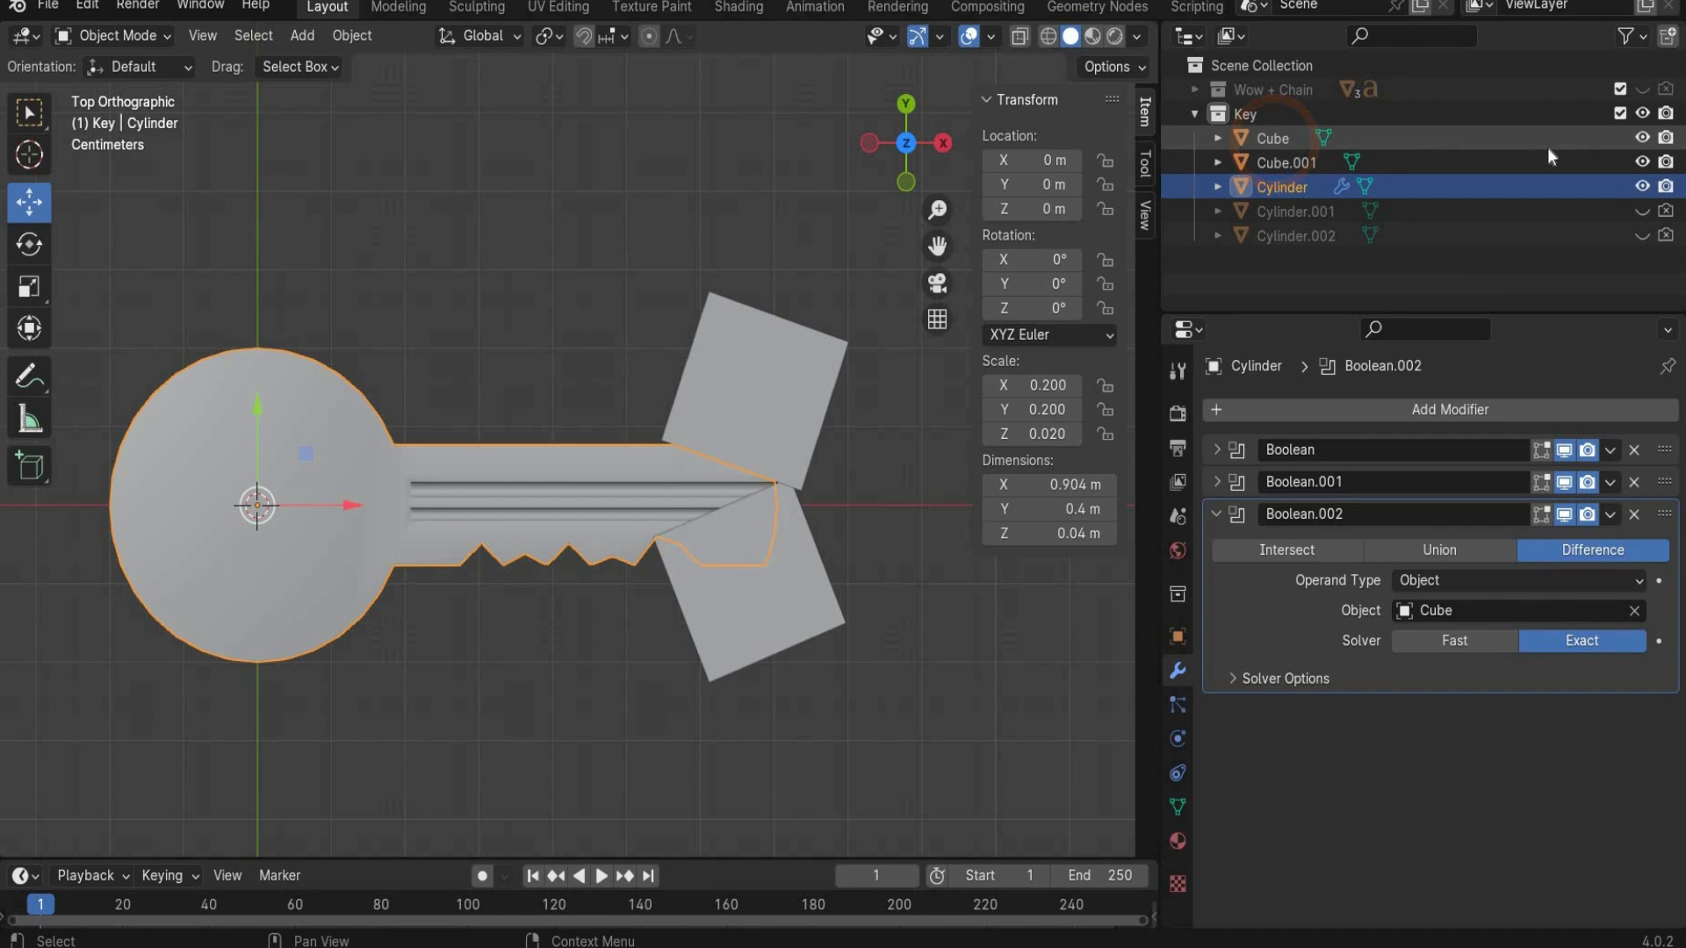
left_click(1642, 138)
left_click(1216, 513)
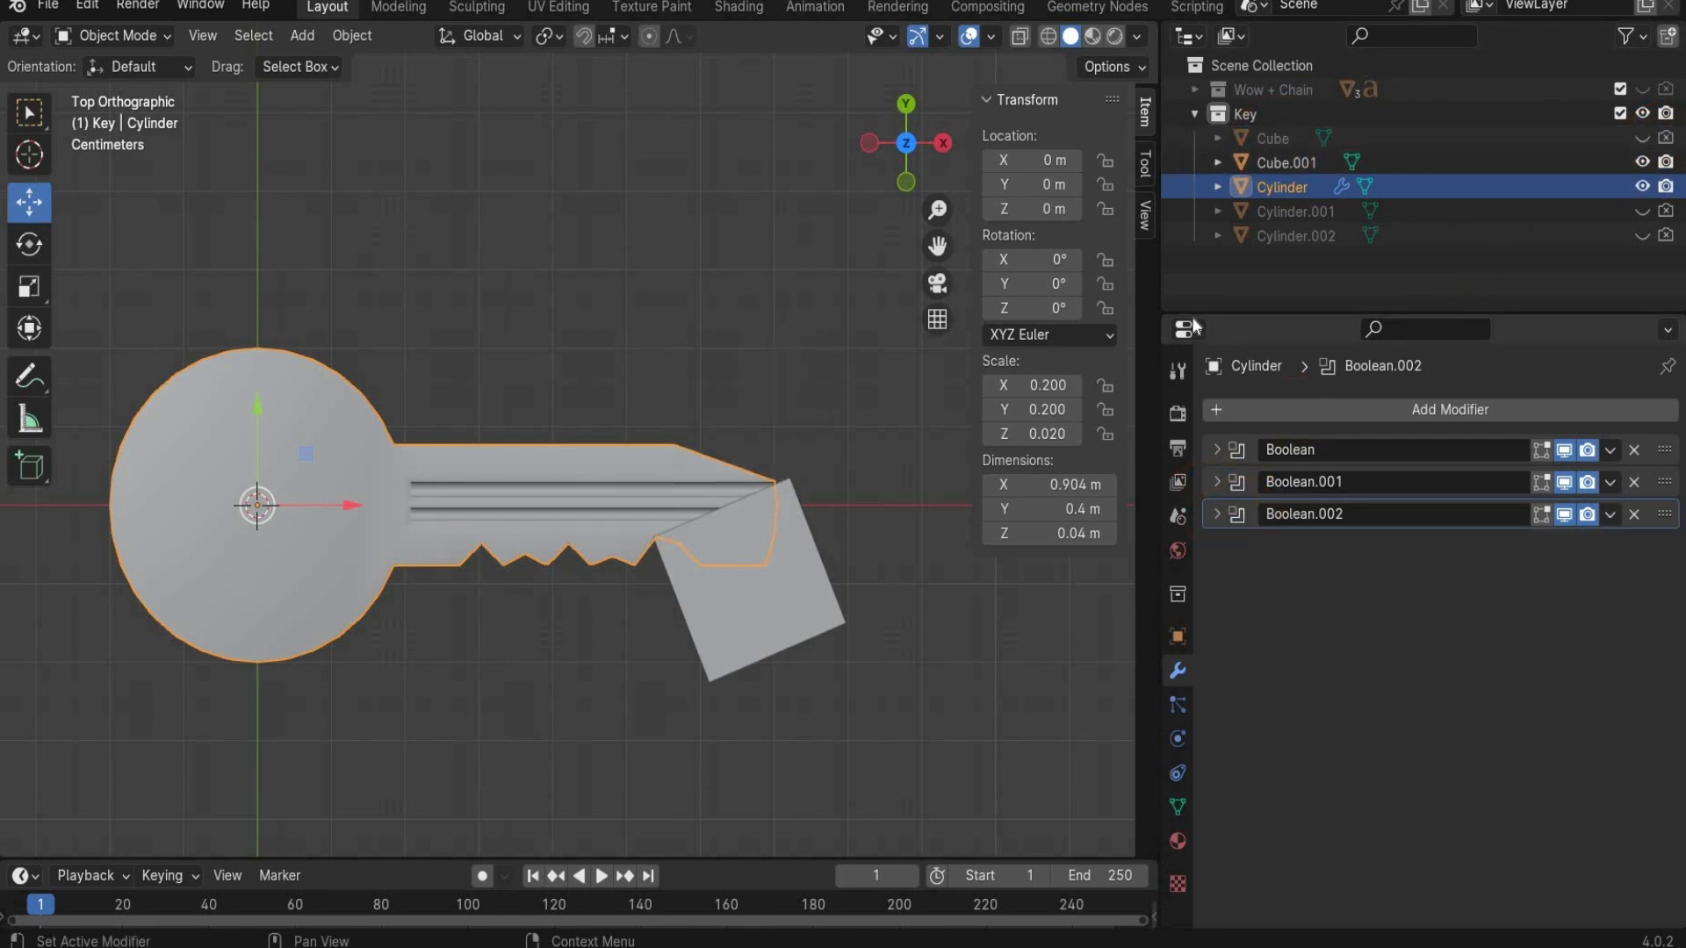
left_click(1225, 409)
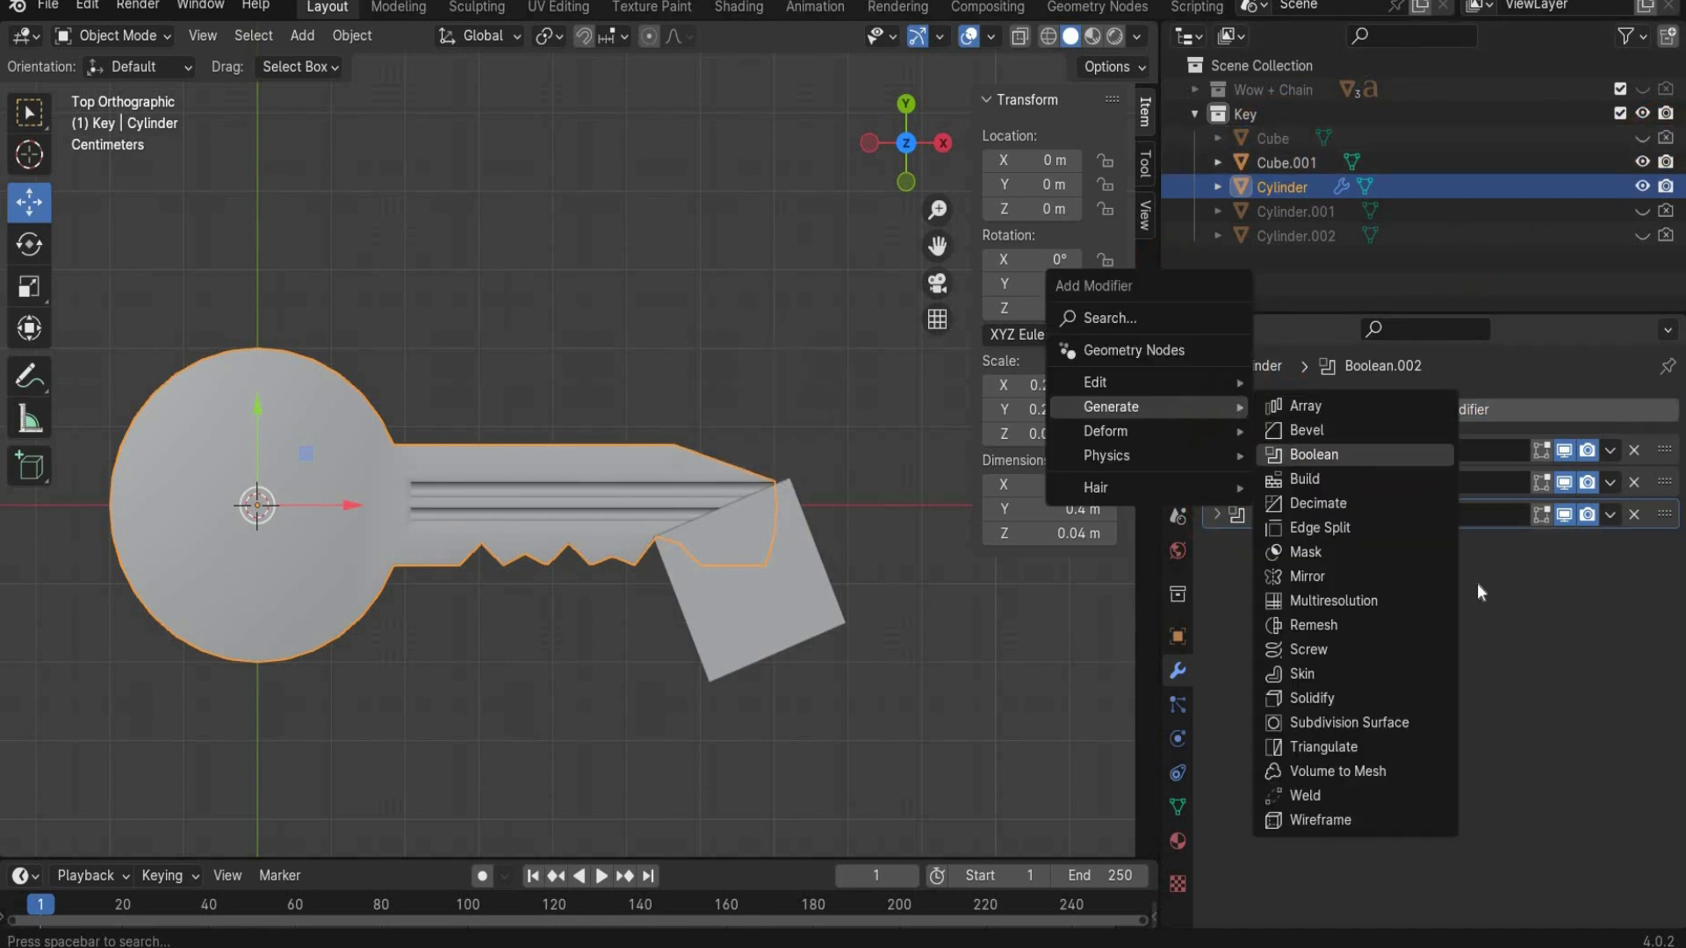
left_click(1298, 444)
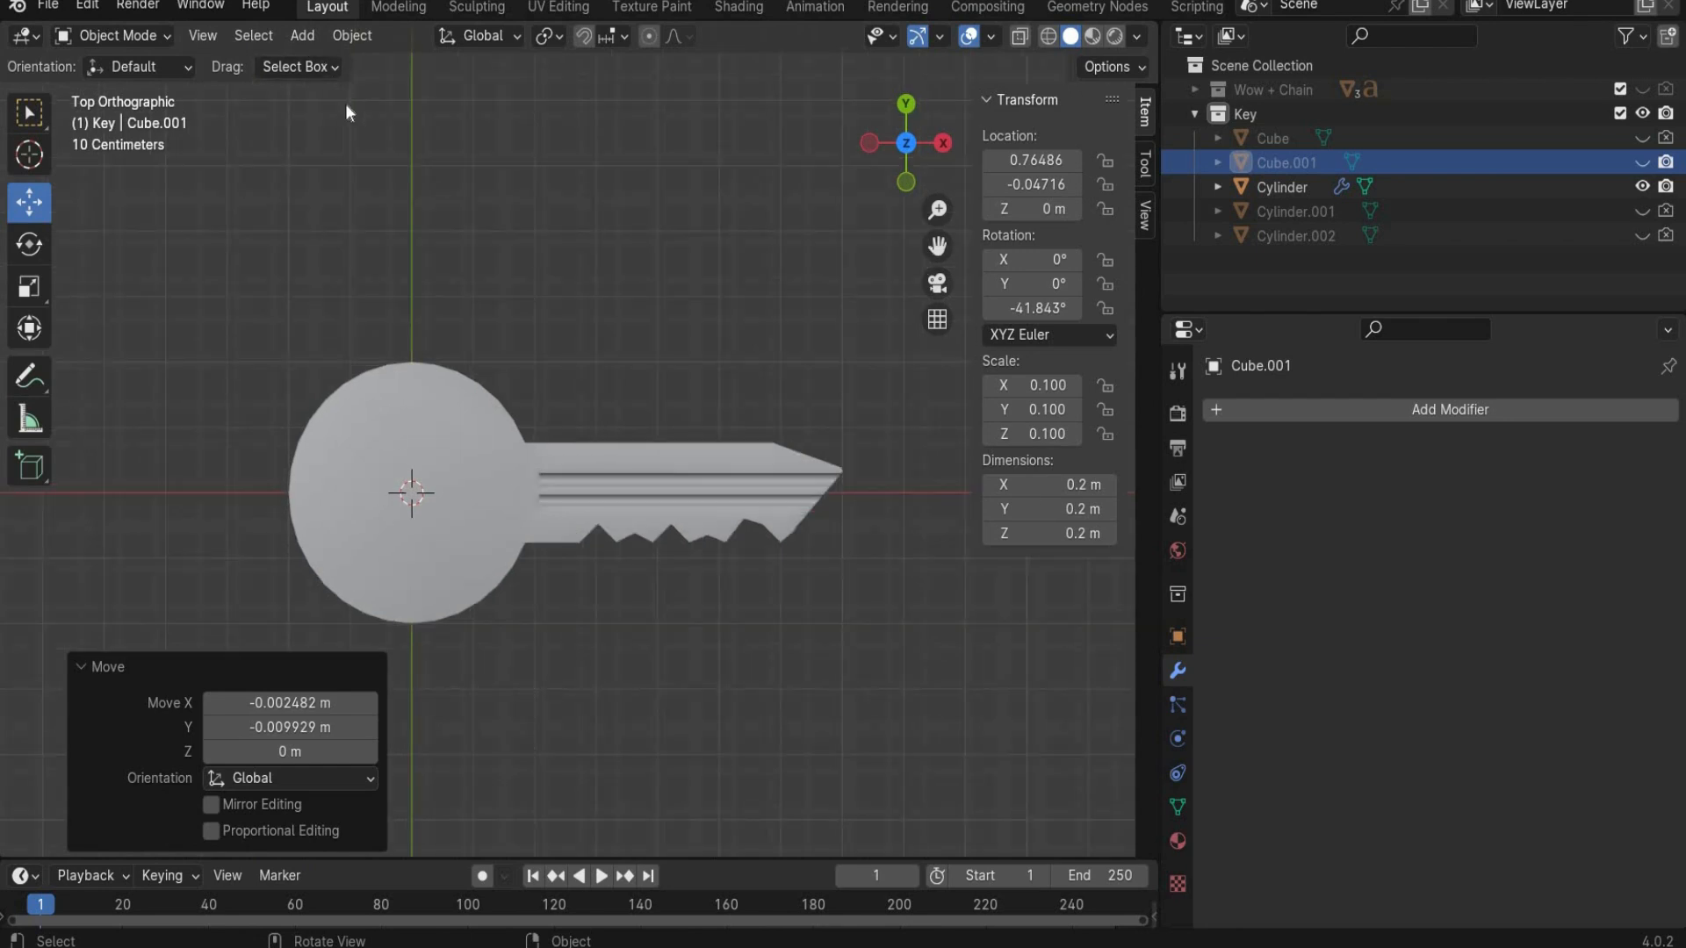
Step: Add a cylinder with 0.01 m radius and 0.5 m depth, scale it to 4 in X and Y, and move it about -0.098 m in X
left_click(306, 36)
mouse_move(395, 63)
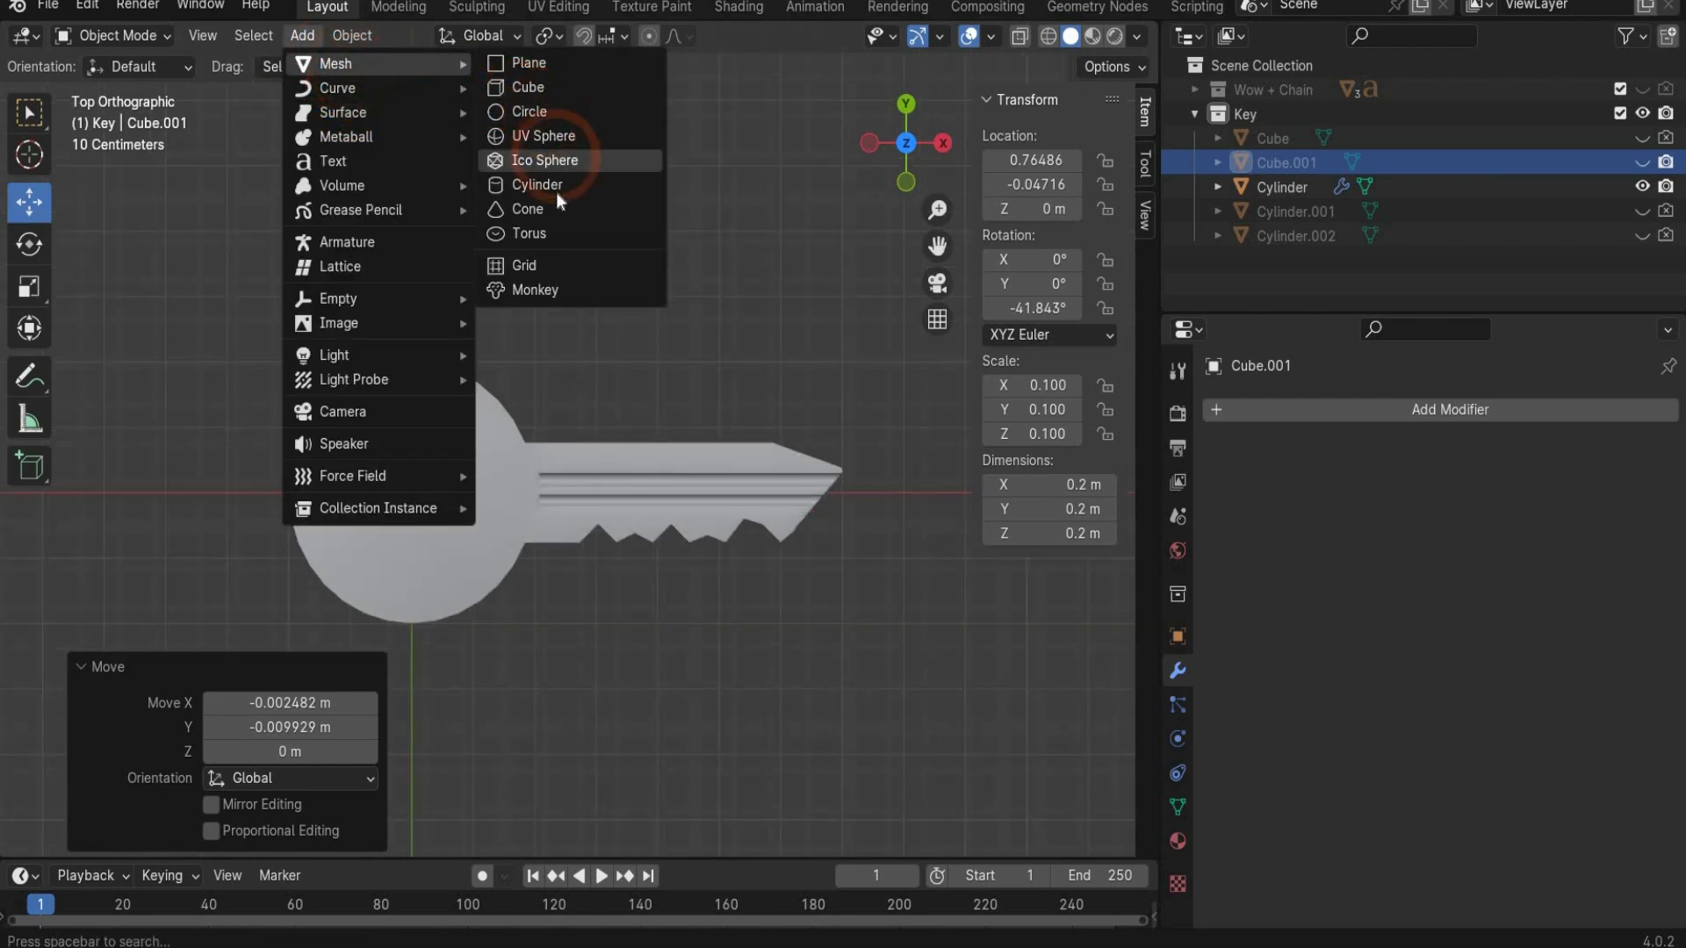
left_click(556, 185)
left_click(1018, 384)
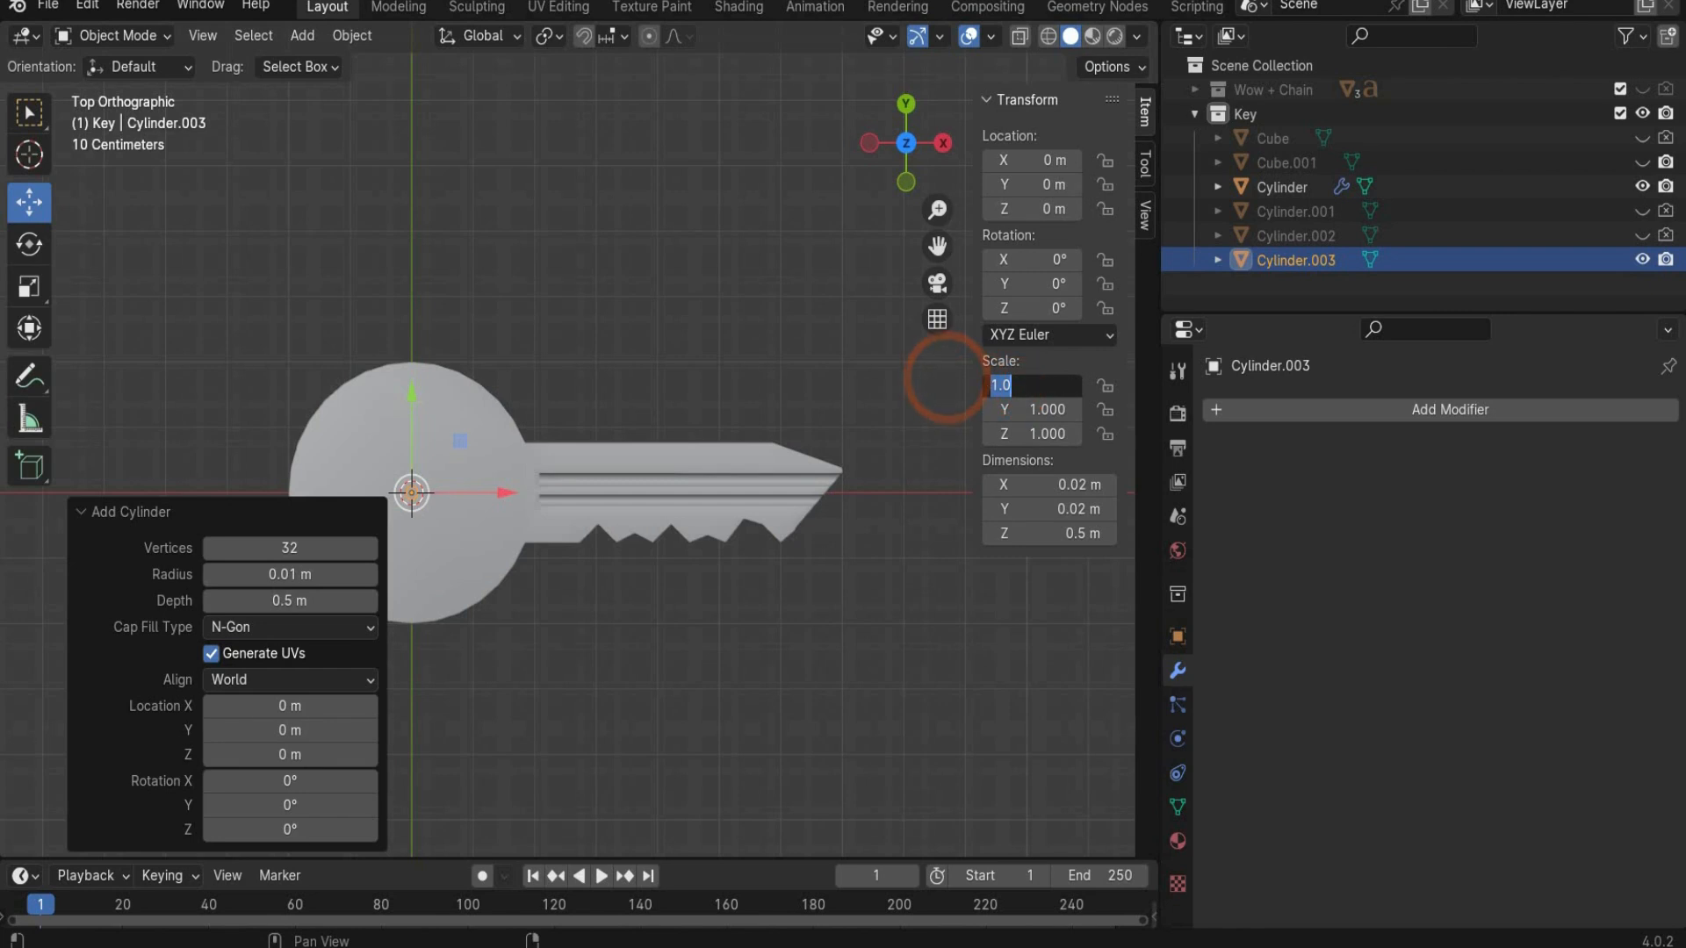
type("4")
key("Return")
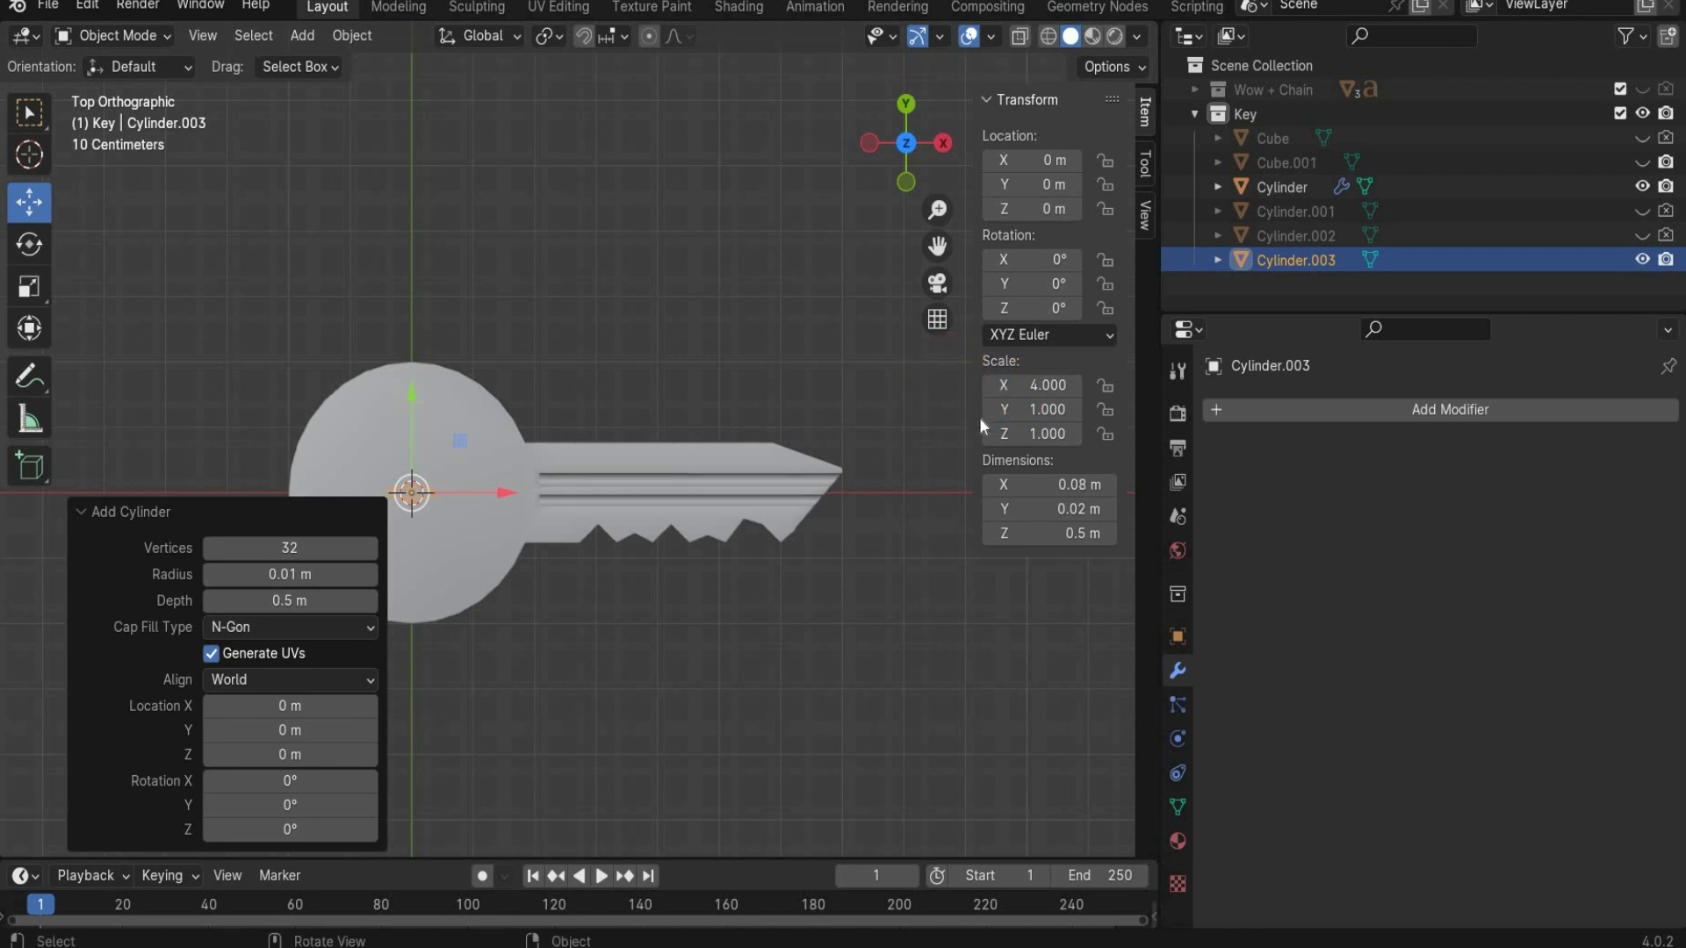
left_click(1003, 409)
type("4")
key("Return")
left_click_drag(448, 489, 362, 486)
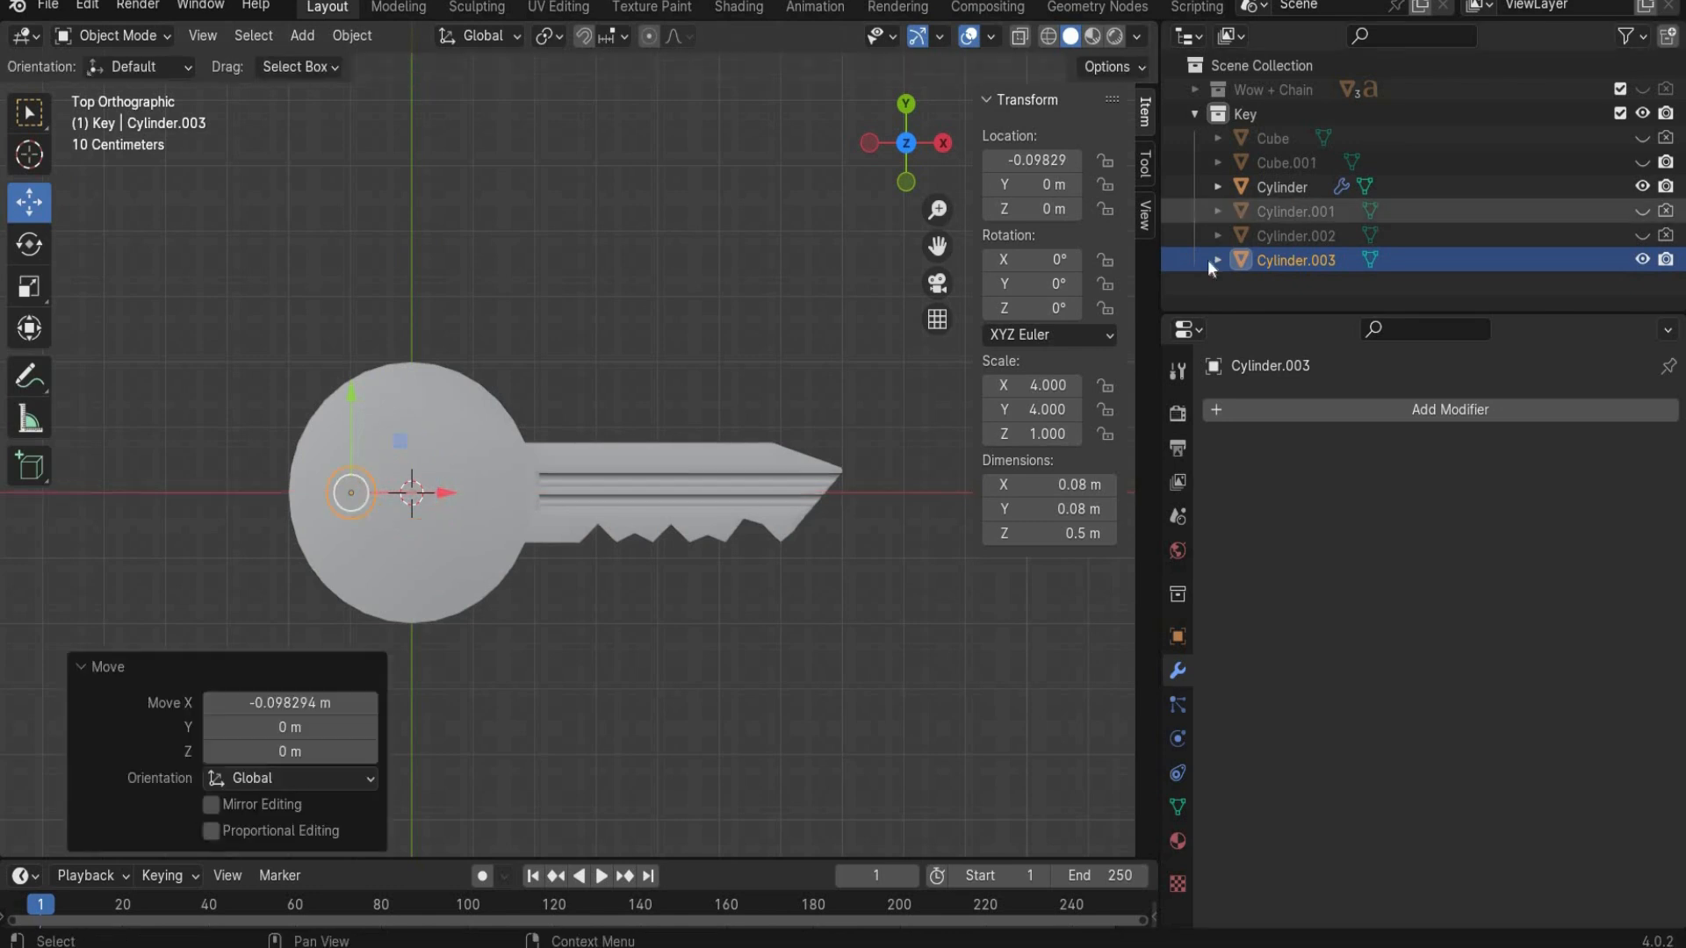
Step: Cut a hole through the key's head with a Boolean Difference modifier using Cylinder.003, and hide that cylinder
left_click(1282, 187)
left_click(1291, 409)
mouse_move(1201, 420)
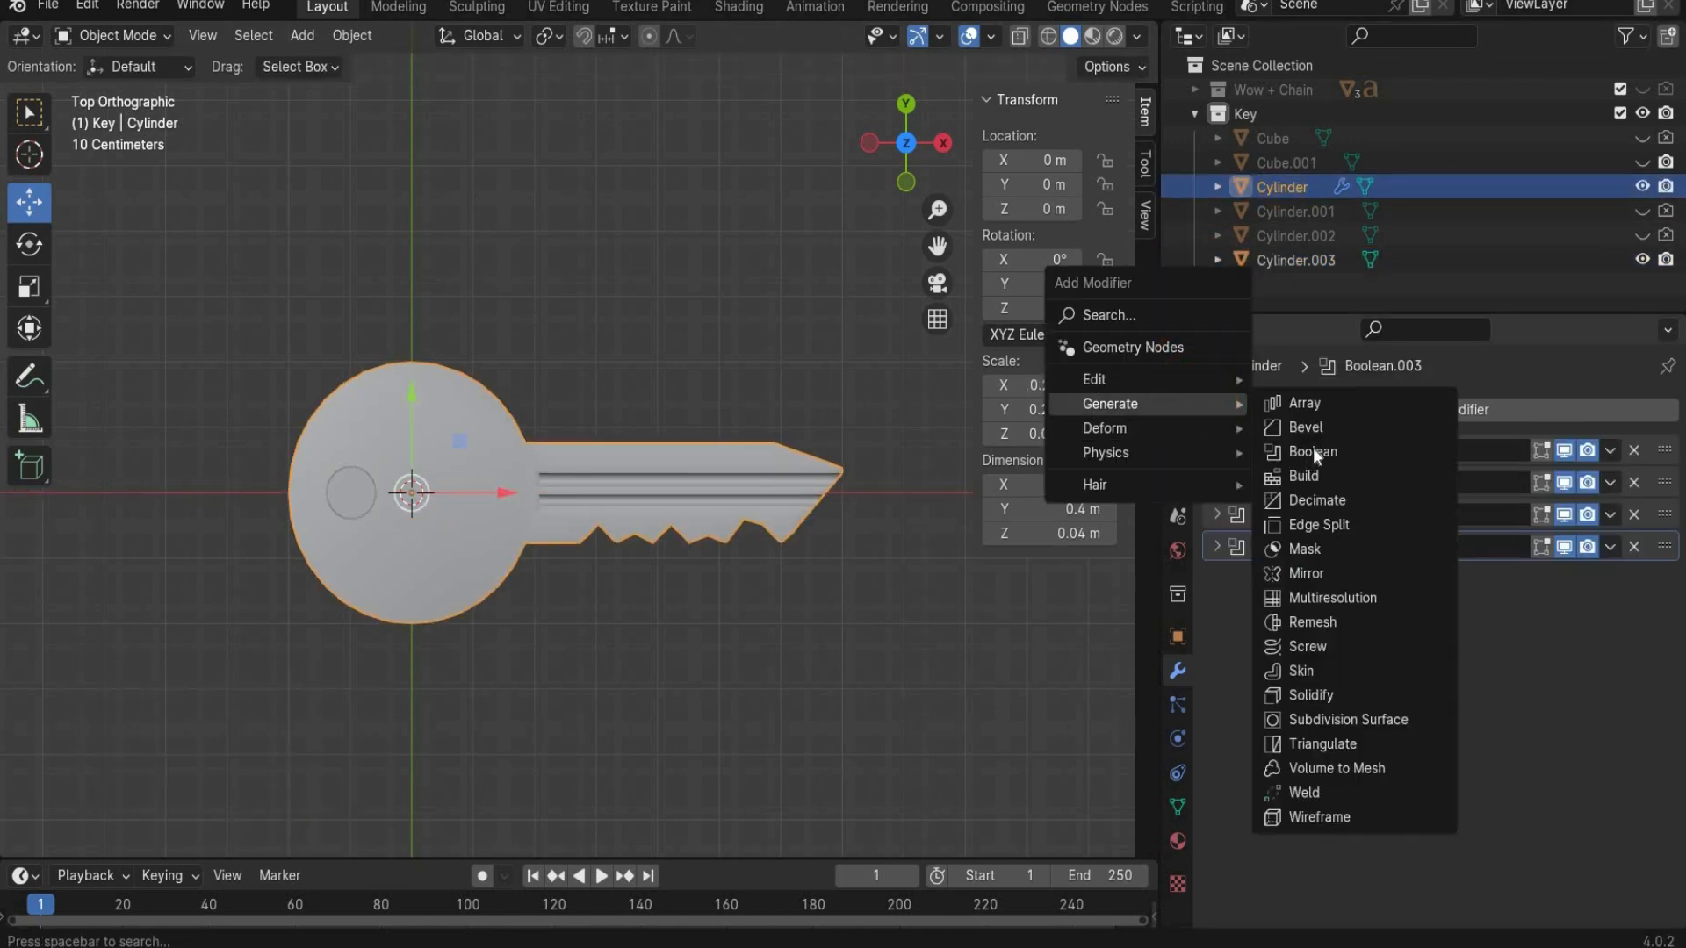
left_click(1313, 450)
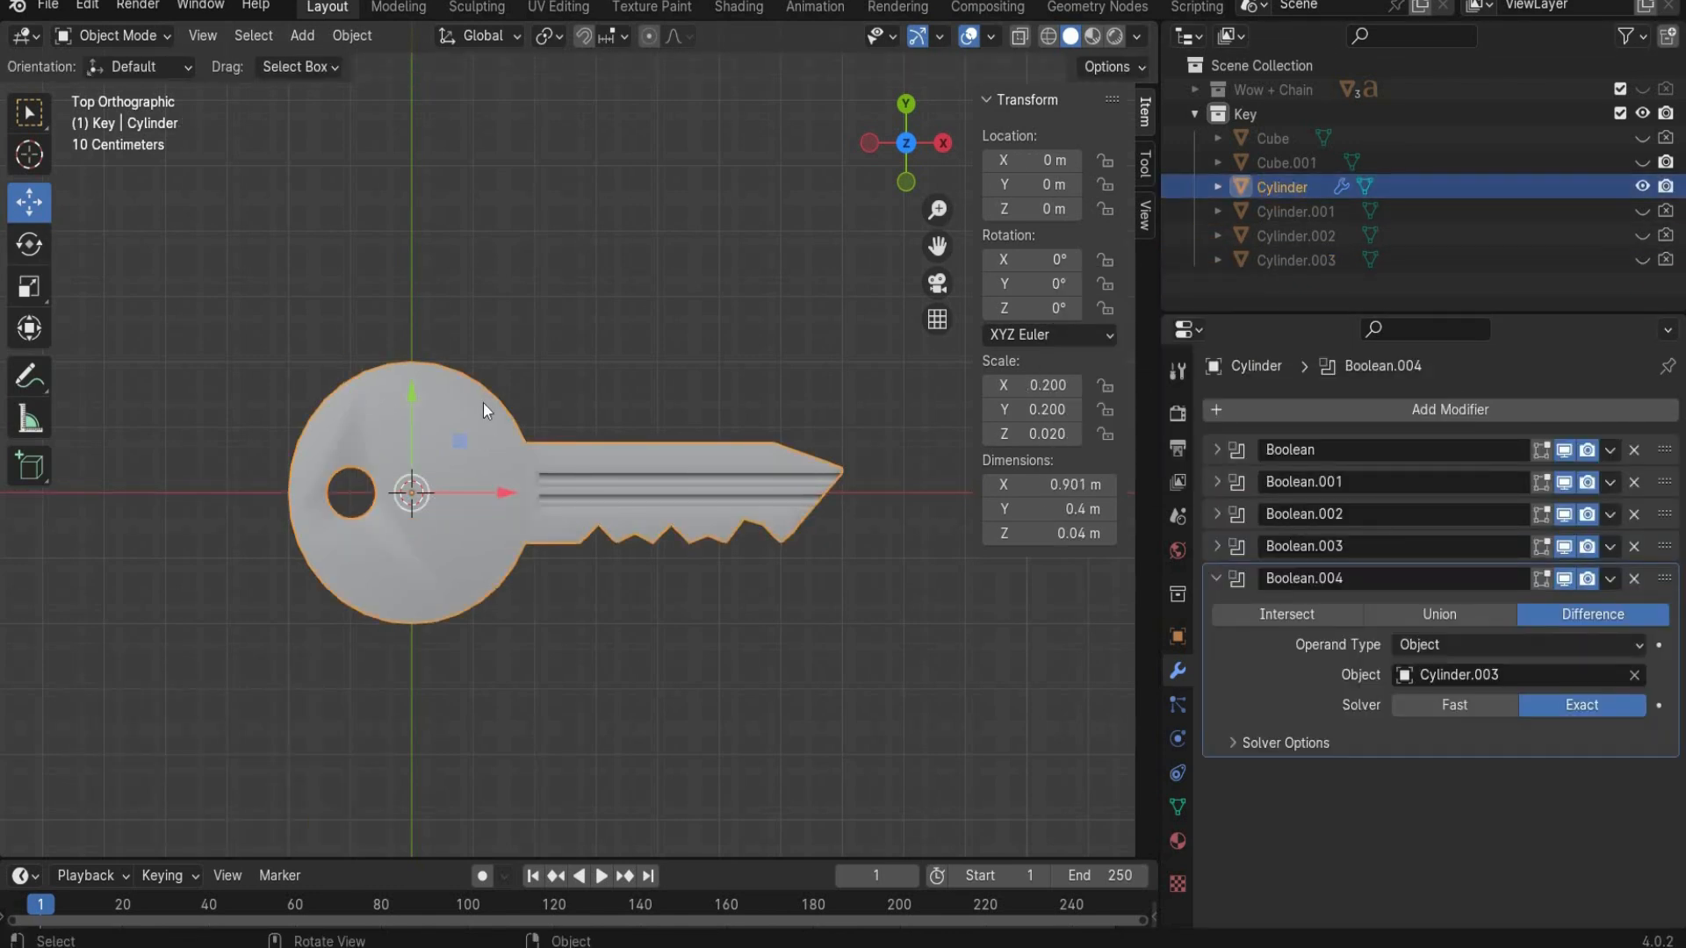
Step: Add a torus with 51 major segments, 3 minor segments, 0.17 m major radius and 0.01 m minor radius
left_click(299, 37)
mouse_move(345, 61)
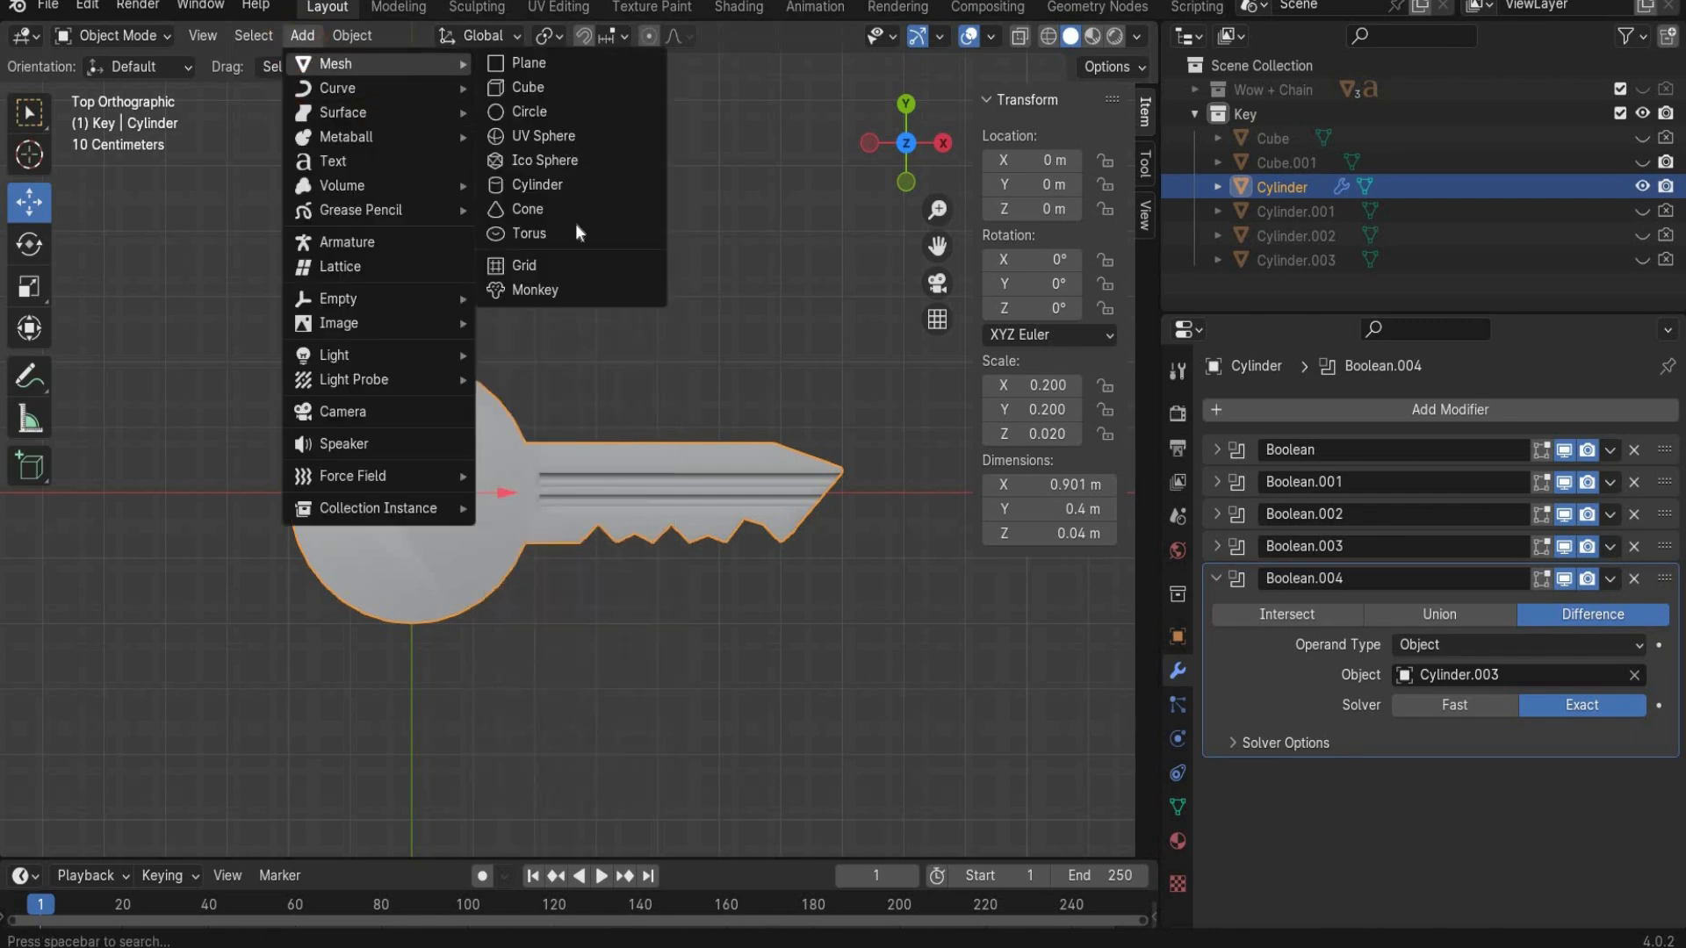
left_click(571, 233)
left_click(290, 504)
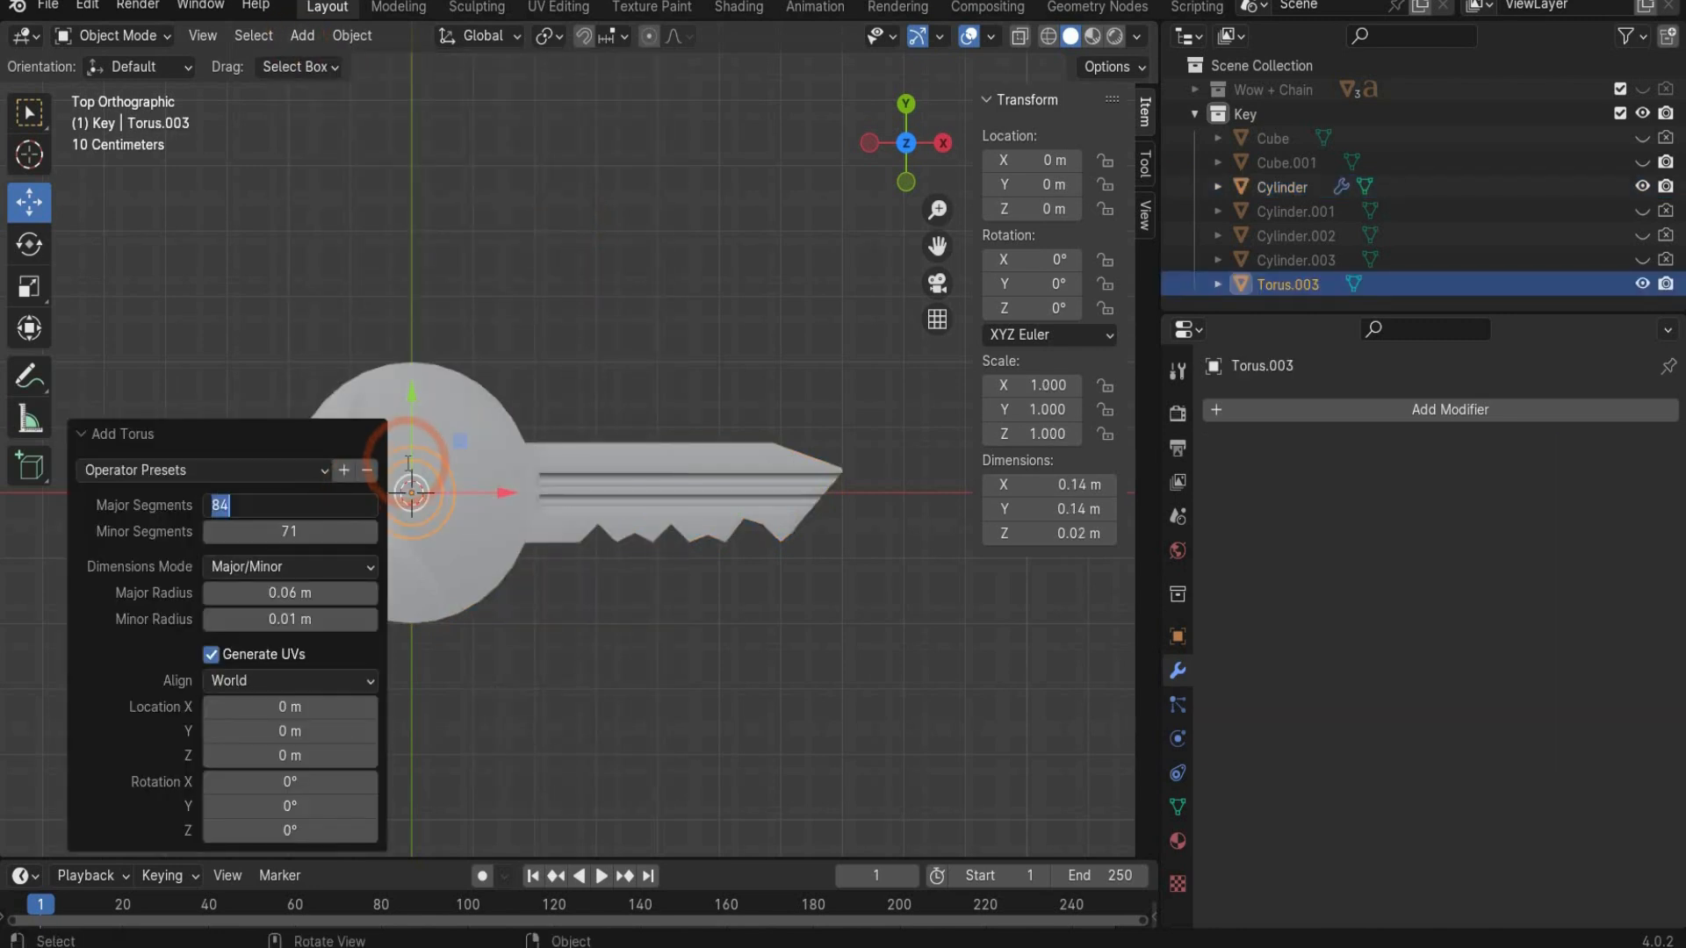
type("51")
left_click(321, 529)
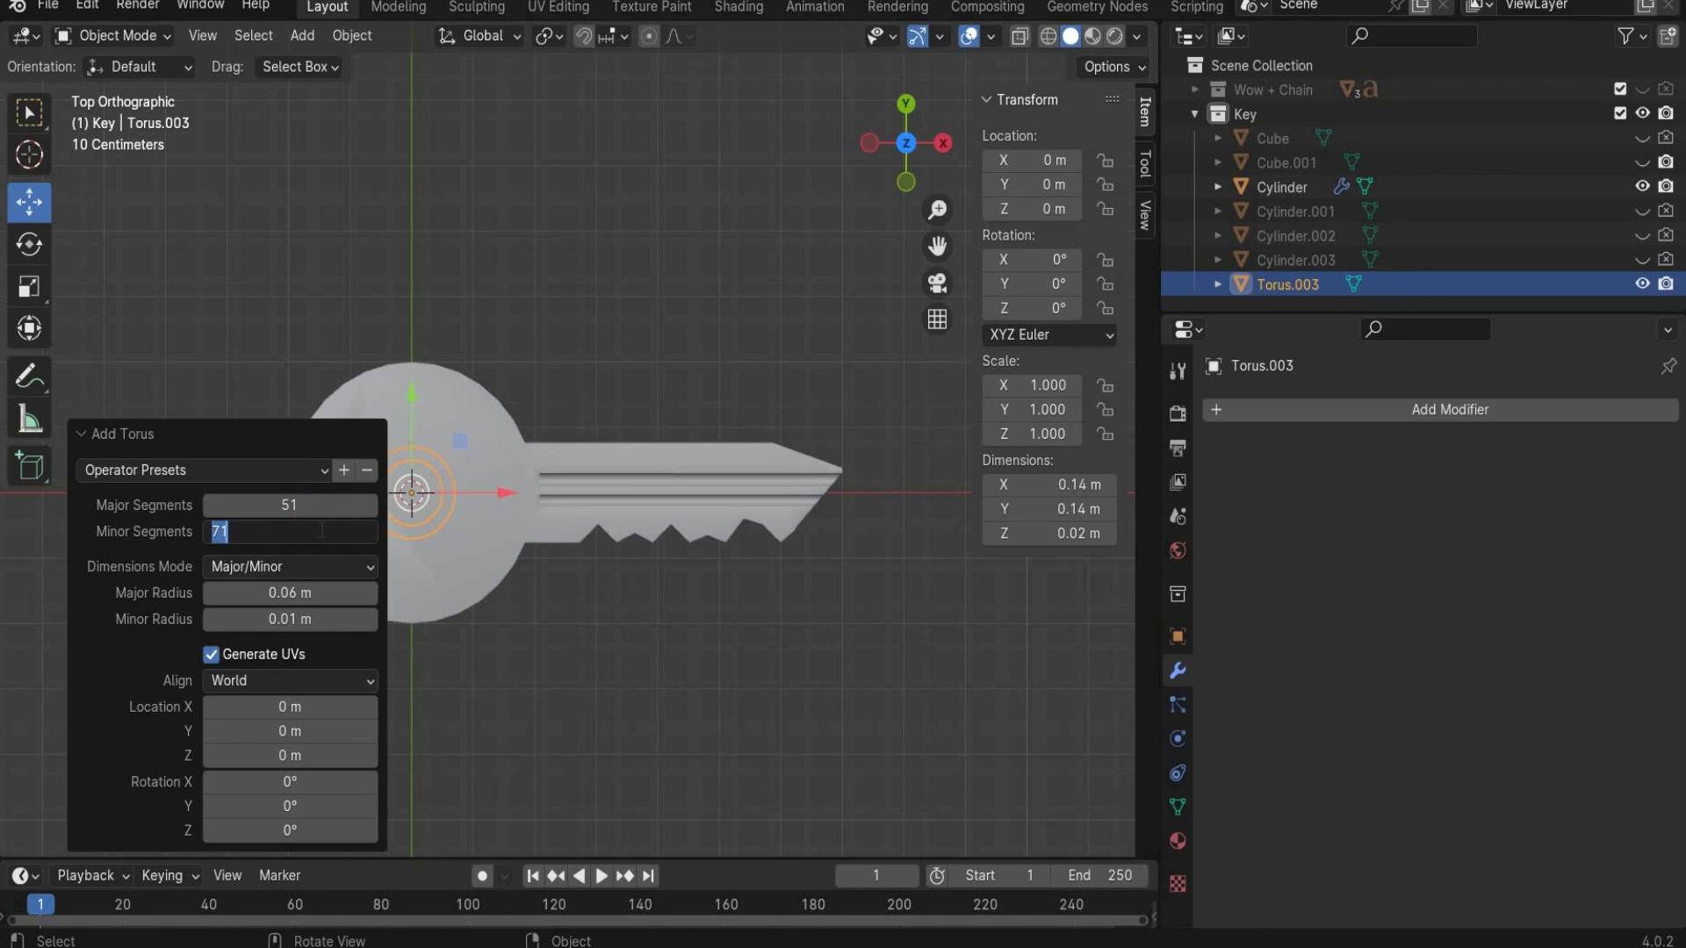
type("3")
left_click(284, 594)
type("0.17")
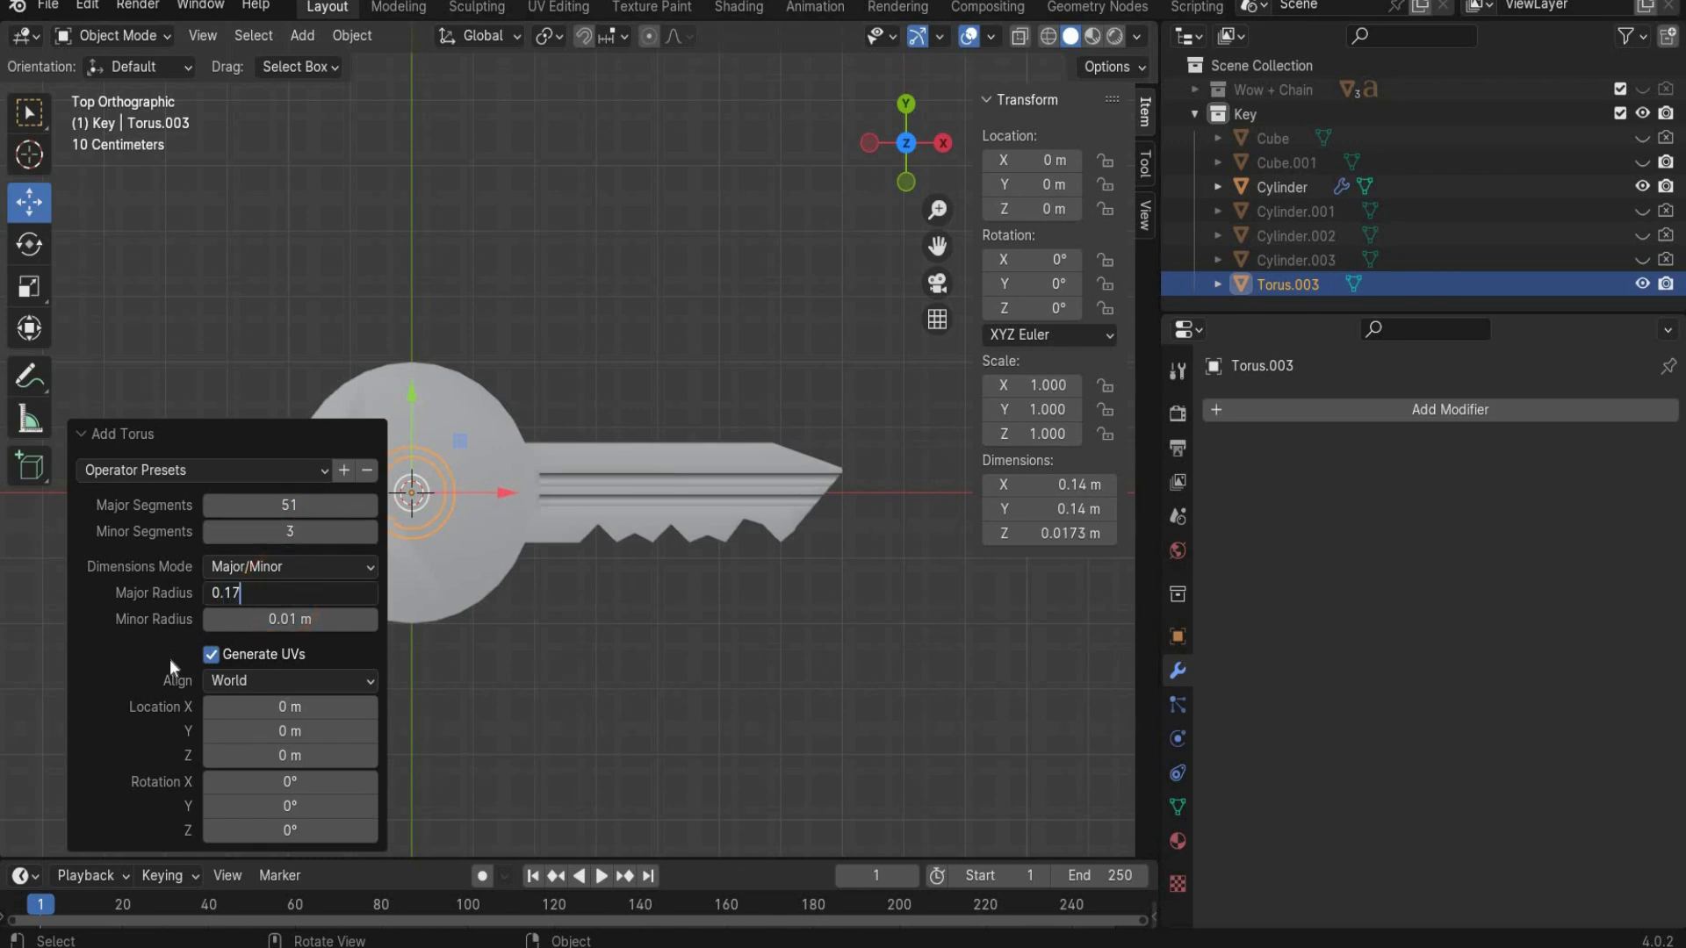
key("Tab")
key("Return")
Step: Raise the torus to about 0.02 m in Z, level with the upper face of the key's head
key("KP_1")
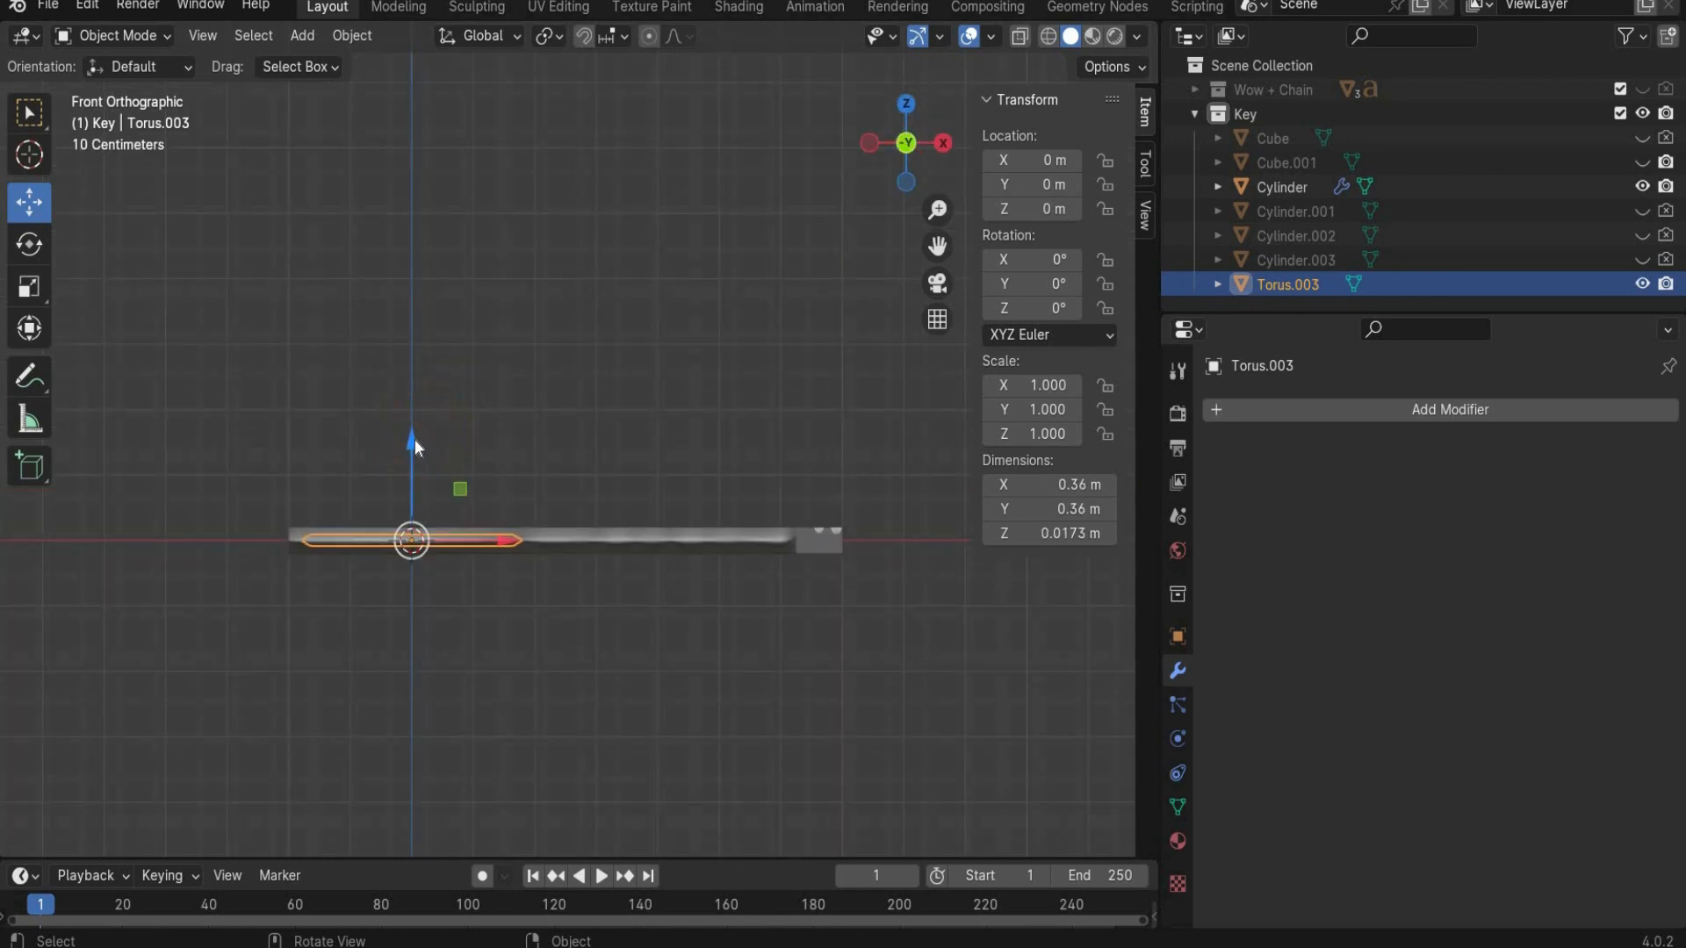
left_click_drag(413, 441, 414, 428)
scroll(277, 514, "up", 4)
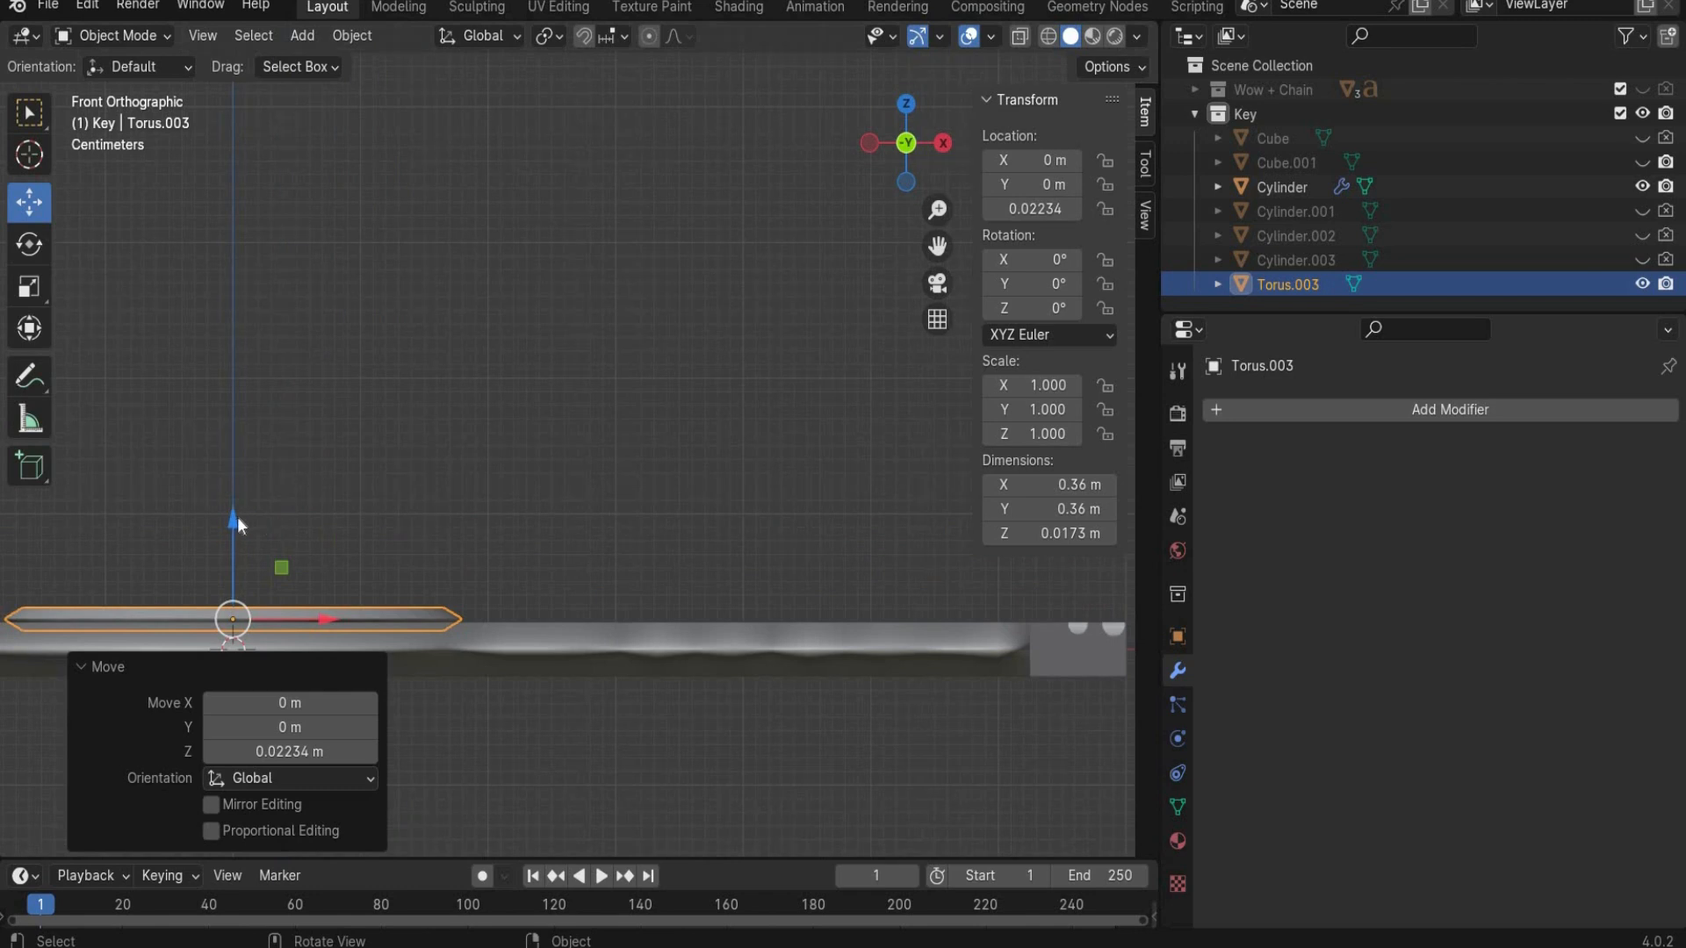
left_click_drag(238, 518, 238, 520)
key("KP_7")
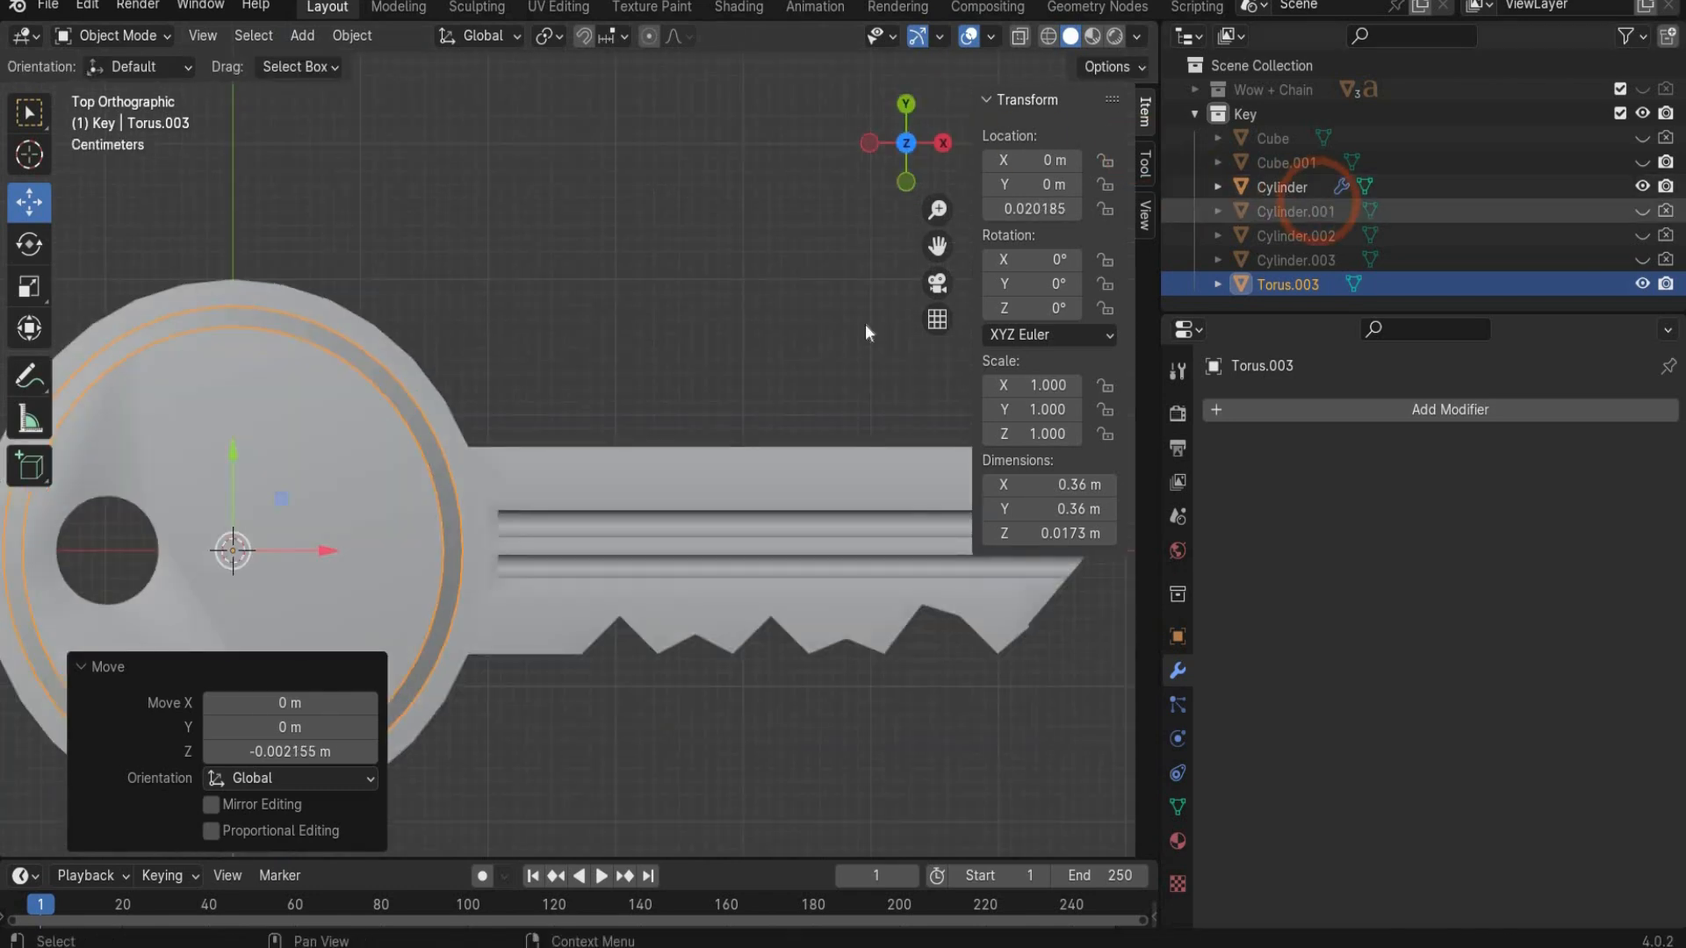
Step: Cut a circular groove into the key's head with a Boolean Difference modifier using Torus.003, and hide the torus
scroll(629, 402, "down", 4)
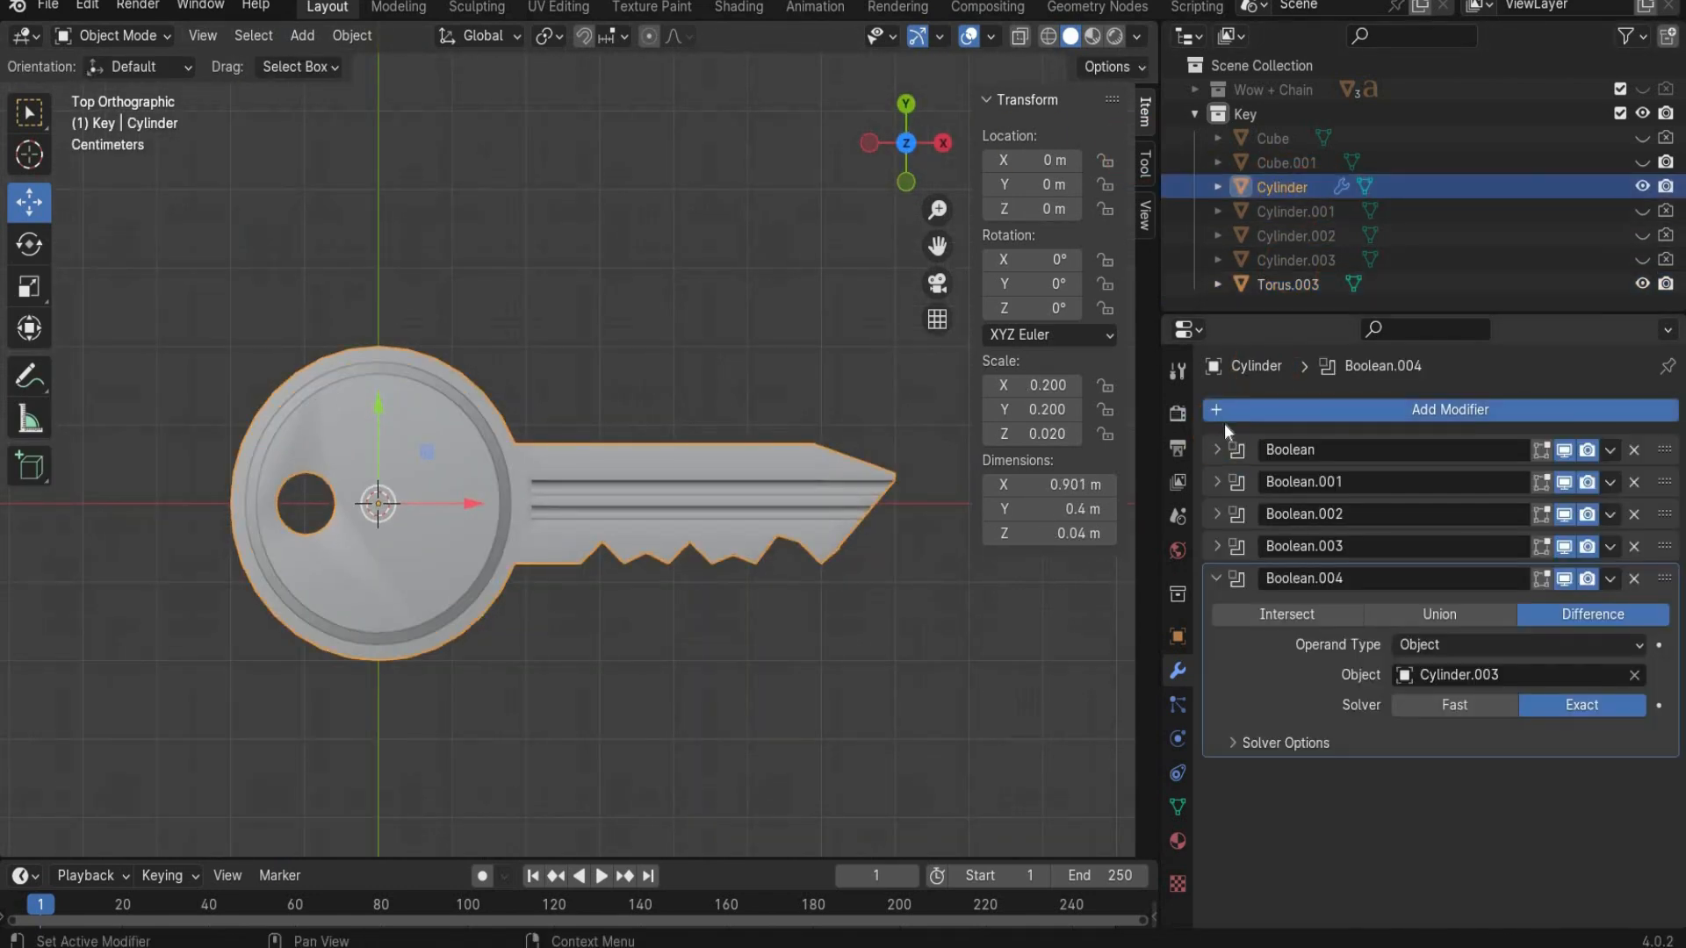
left_click(1215, 404)
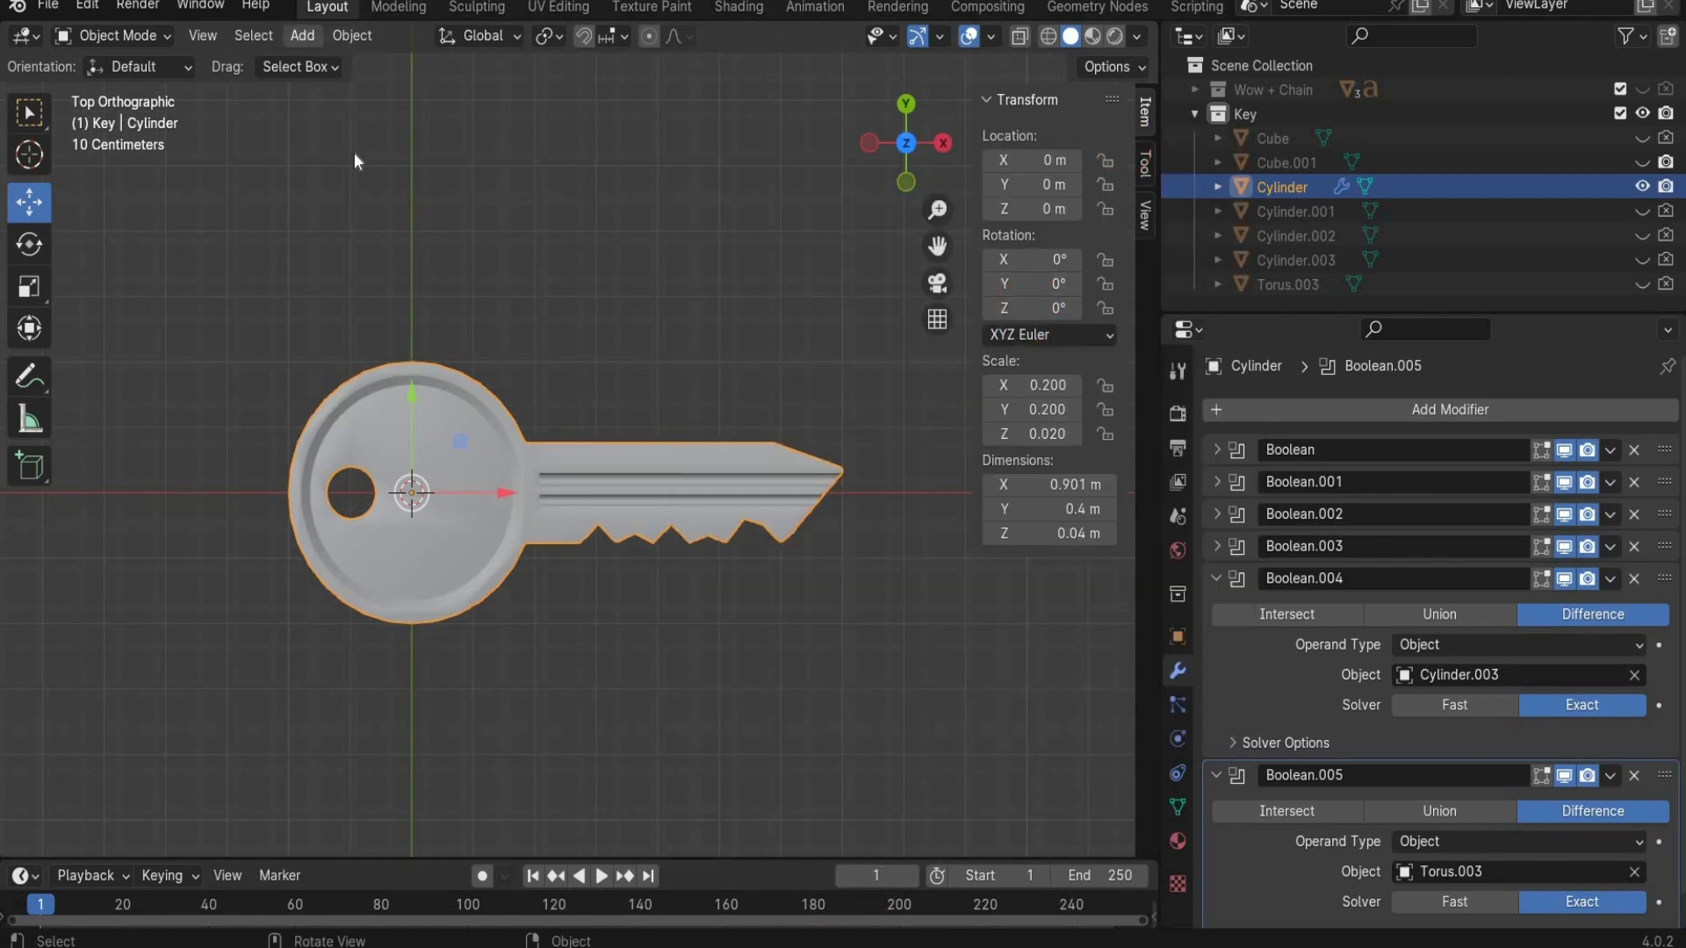
Step: Add a text object and replace its default text with "Slay"
left_click(302, 36)
left_click(368, 161)
left_click(114, 35)
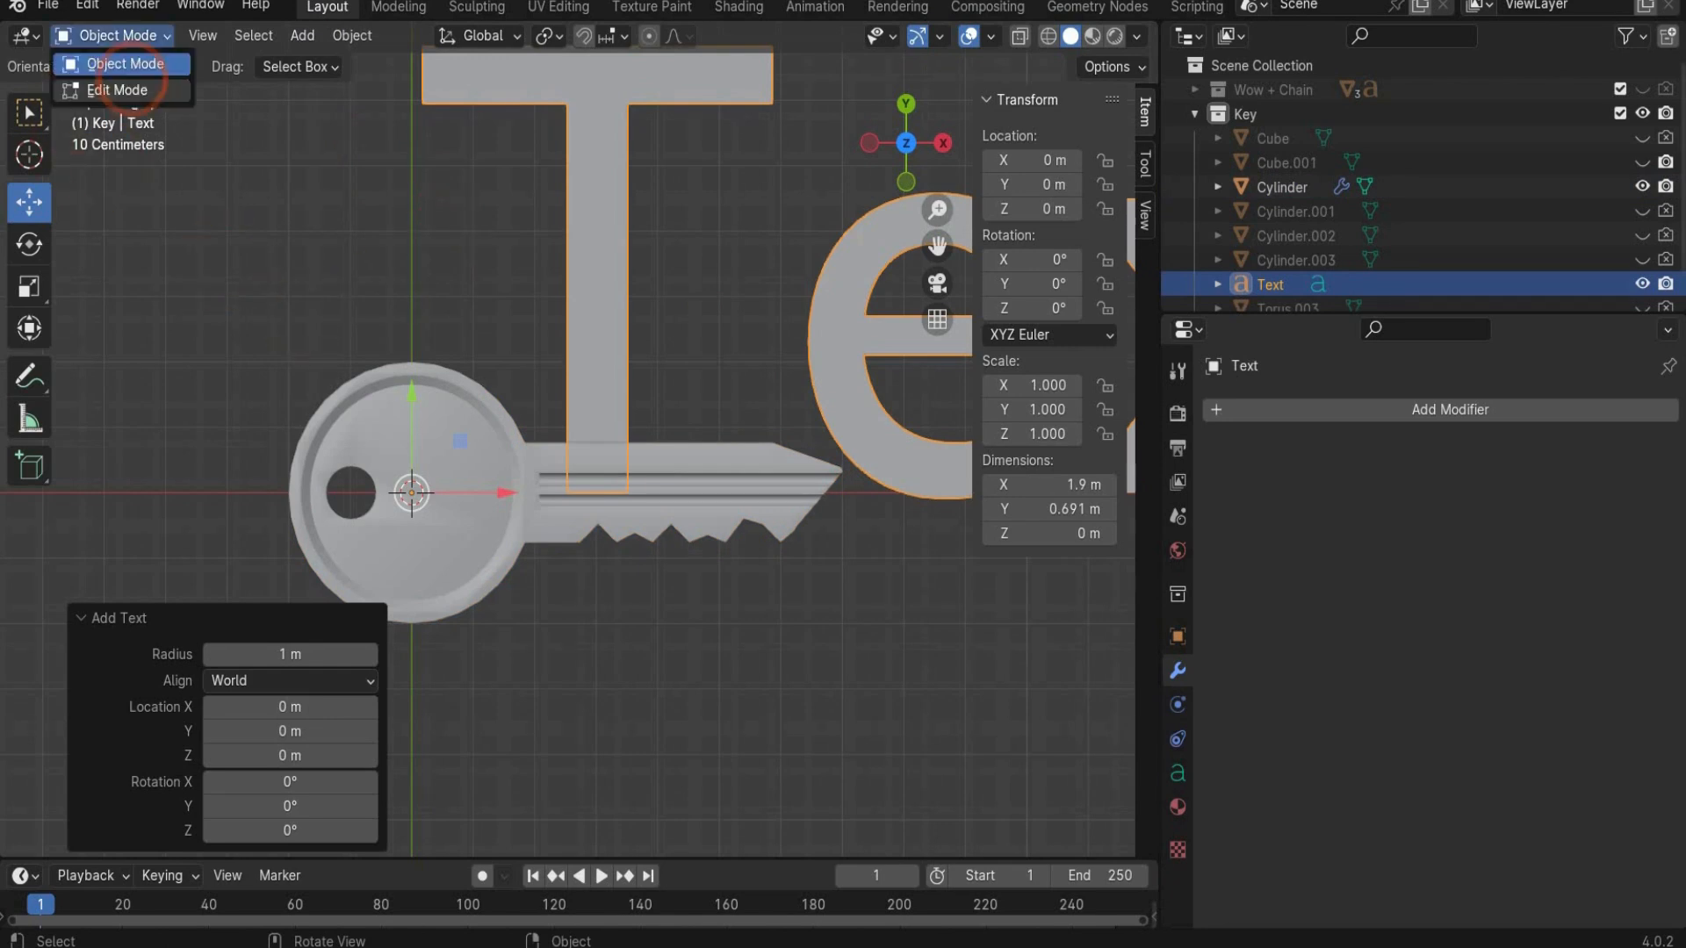
left_click(124, 87)
scroll(179, 205, "down", 4)
key("BackSpace")
key("BackSpace")
key("BackSpace")
key("BackSpace")
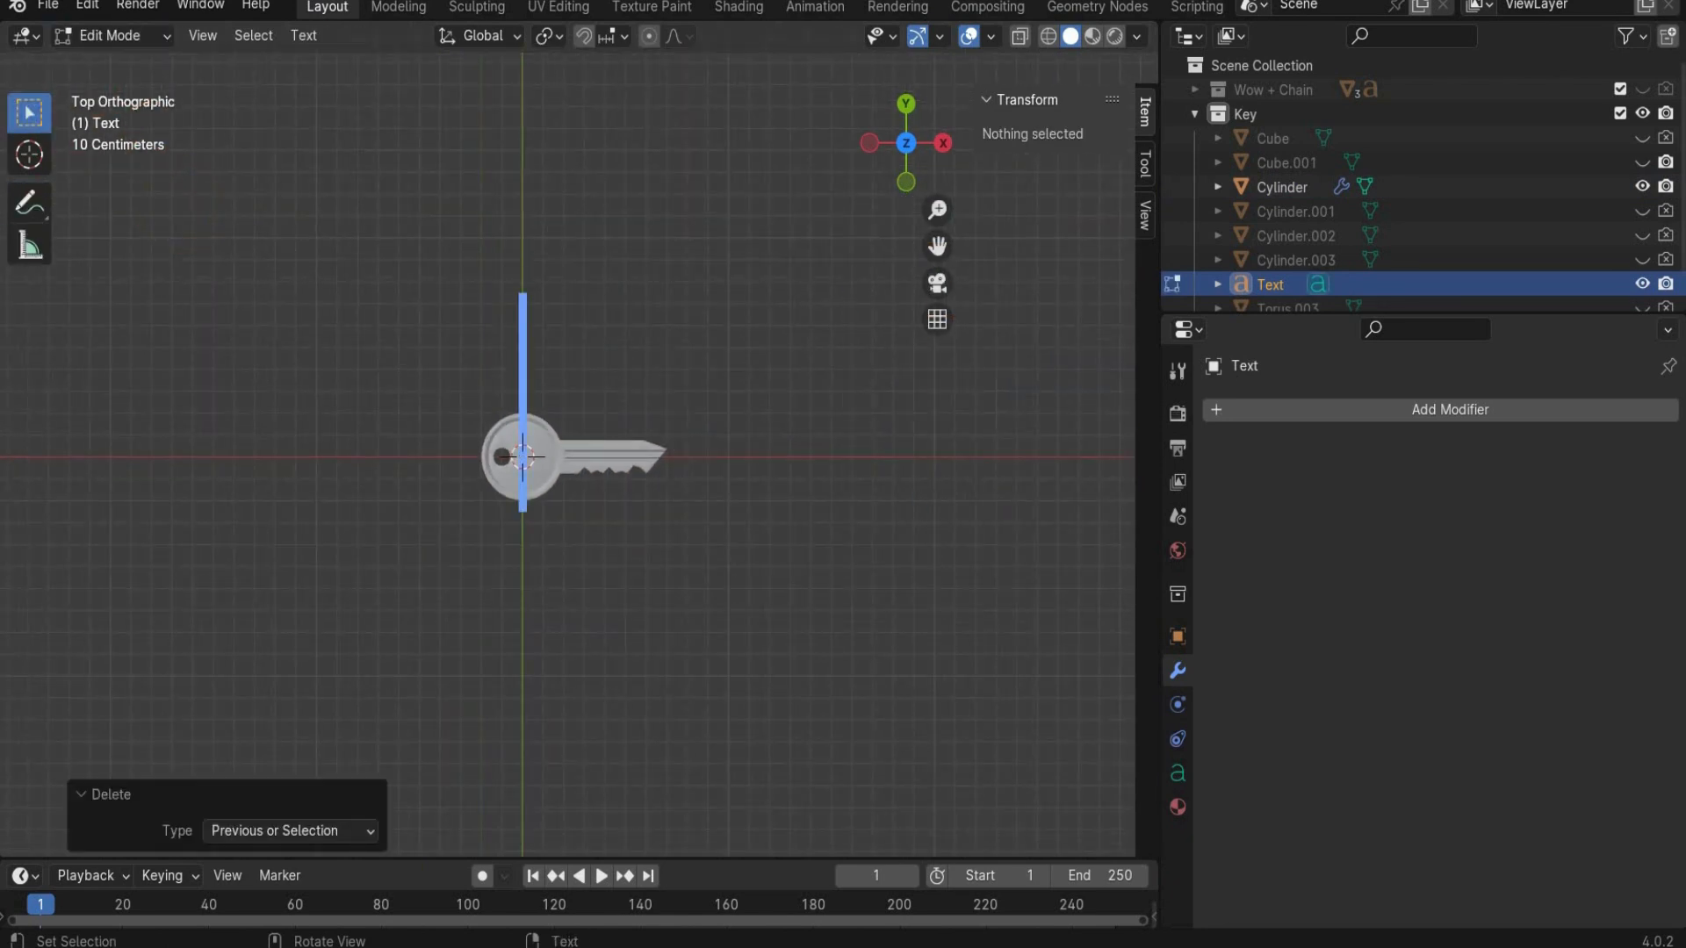
type("slay")
key("BackSpace")
key("BackSpace")
key("BackSpace")
key("BackSpace")
type("Slay")
Step: Extrude the "Slay" text 0.1 m and give it a round bevel with a depth of 0.02 m
scroll(578, 441, "up", 2)
left_click(1177, 773)
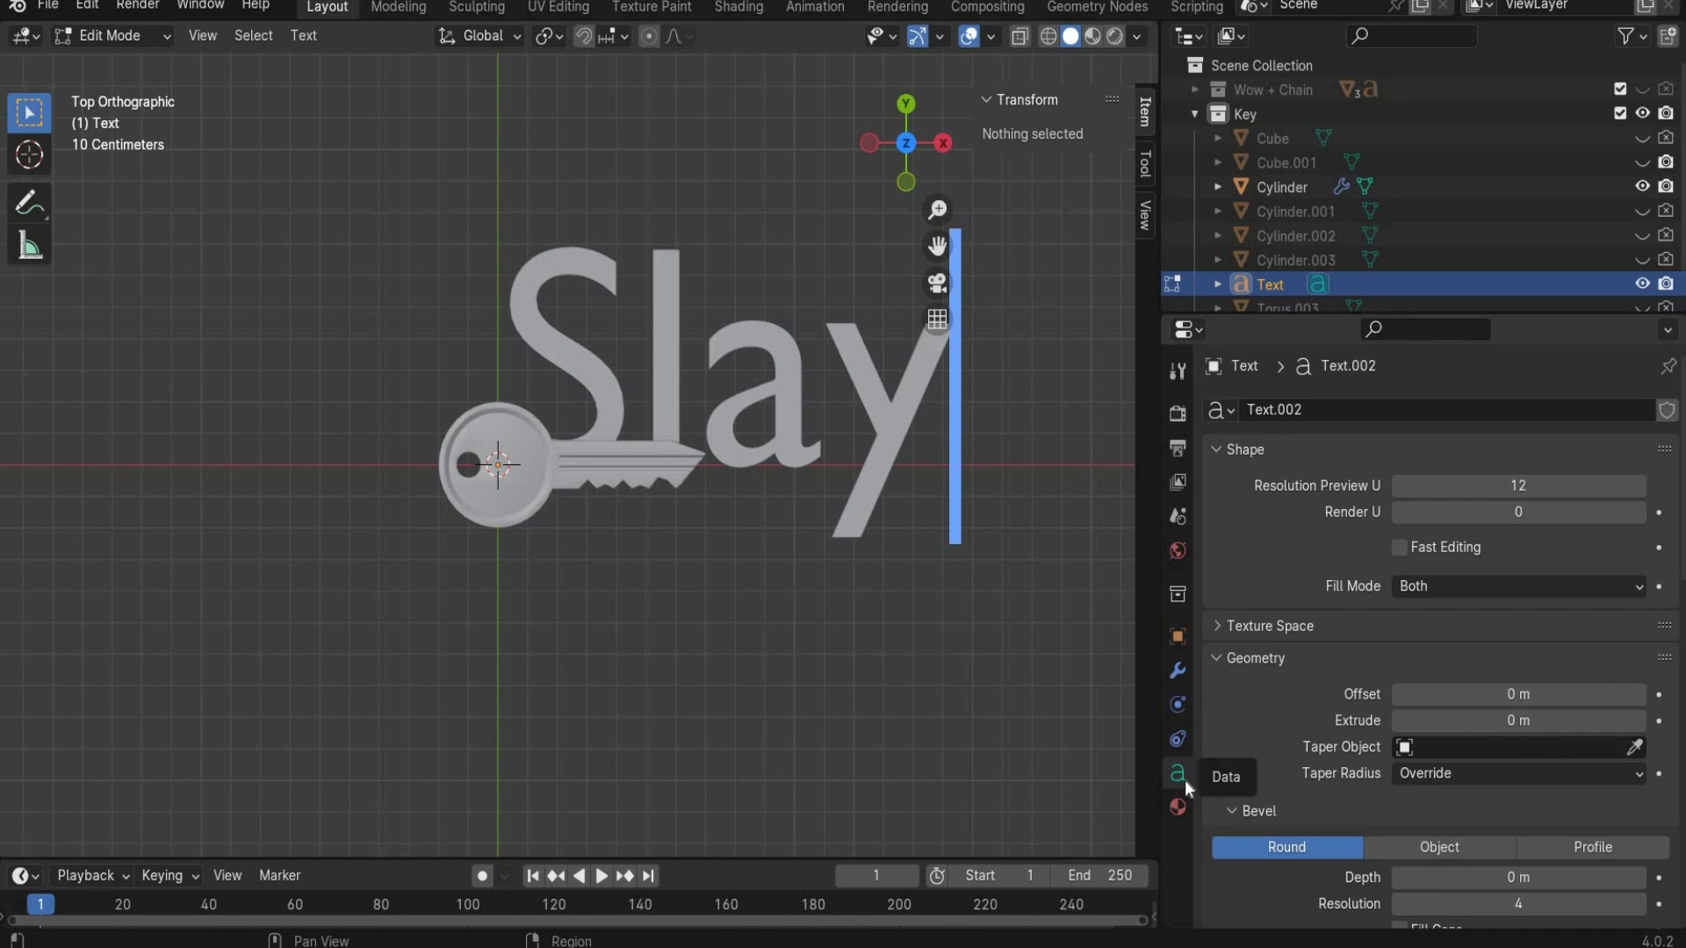
scroll(1405, 702, "down", 3)
left_click(1515, 622)
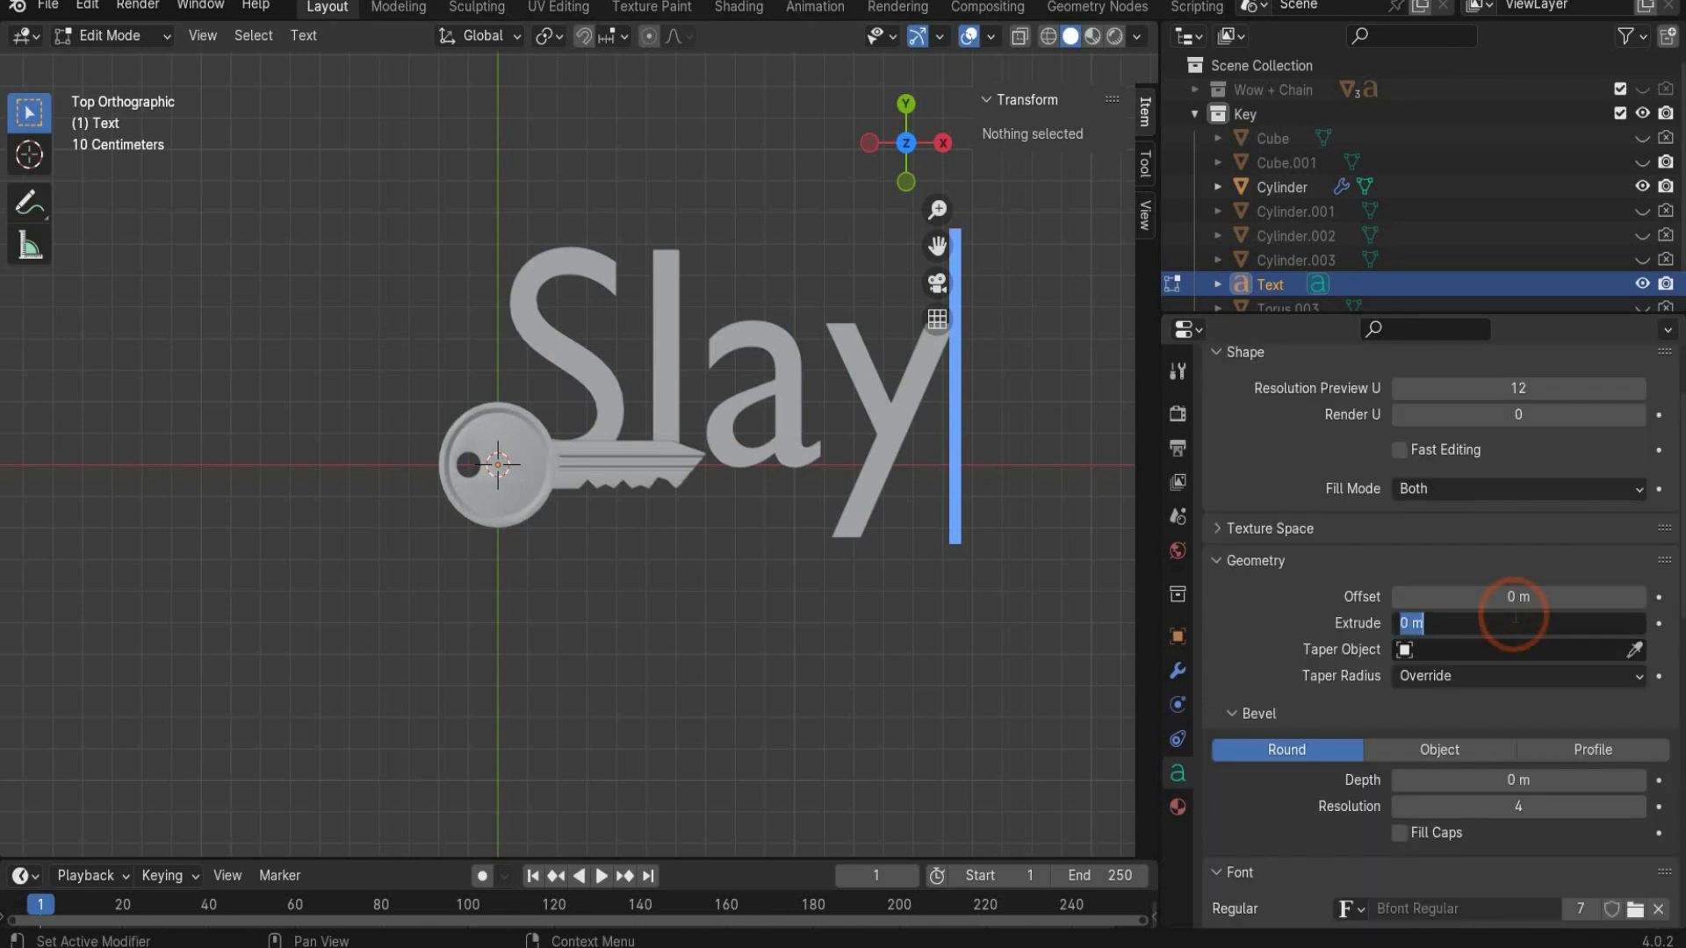
type(".1")
key("Return")
scroll(1499, 685, "down", 3)
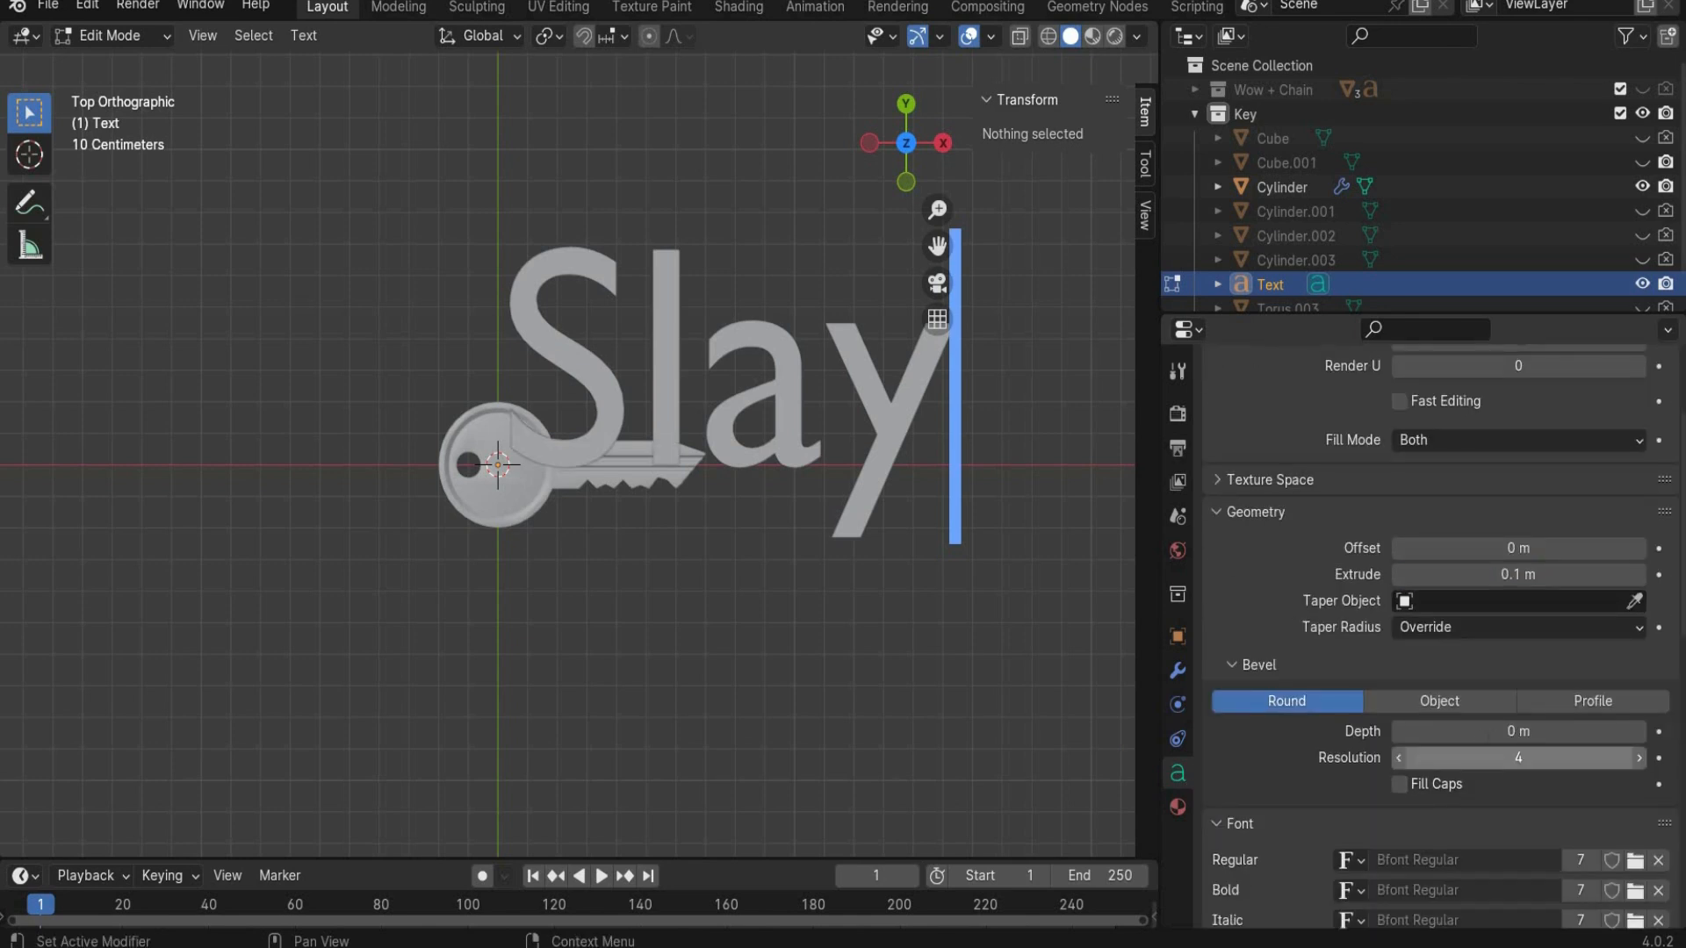
left_click(1500, 682)
type("0.2")
key("Return")
left_click(1499, 679)
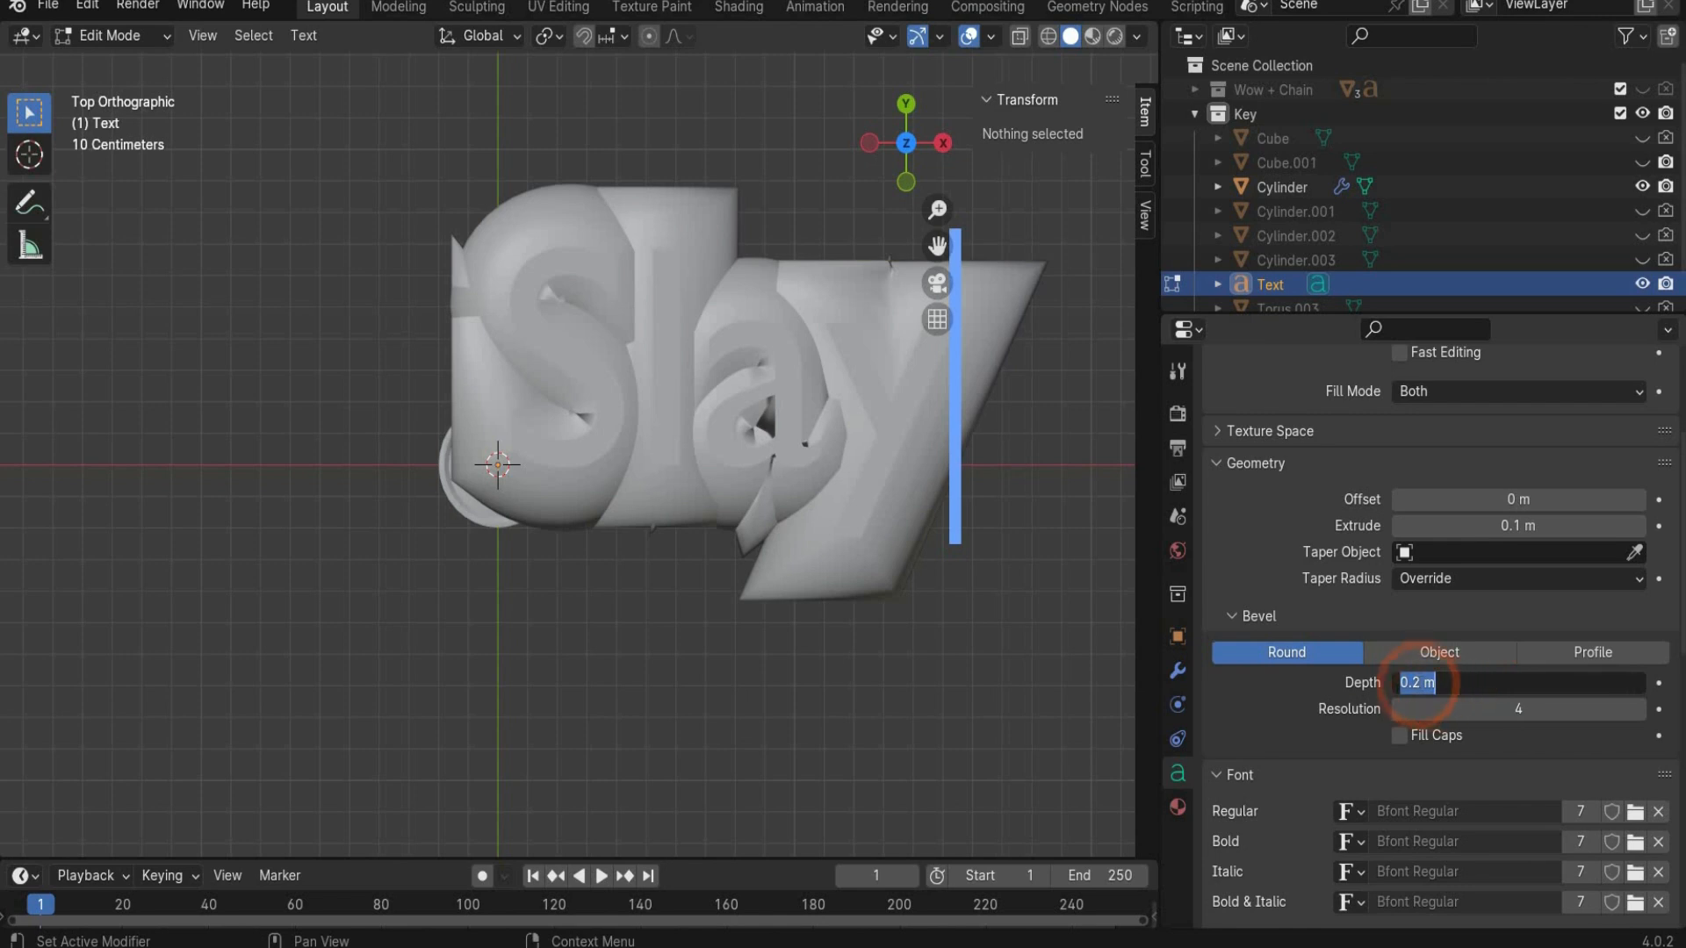
left_click(1419, 682)
type("0")
key("Return")
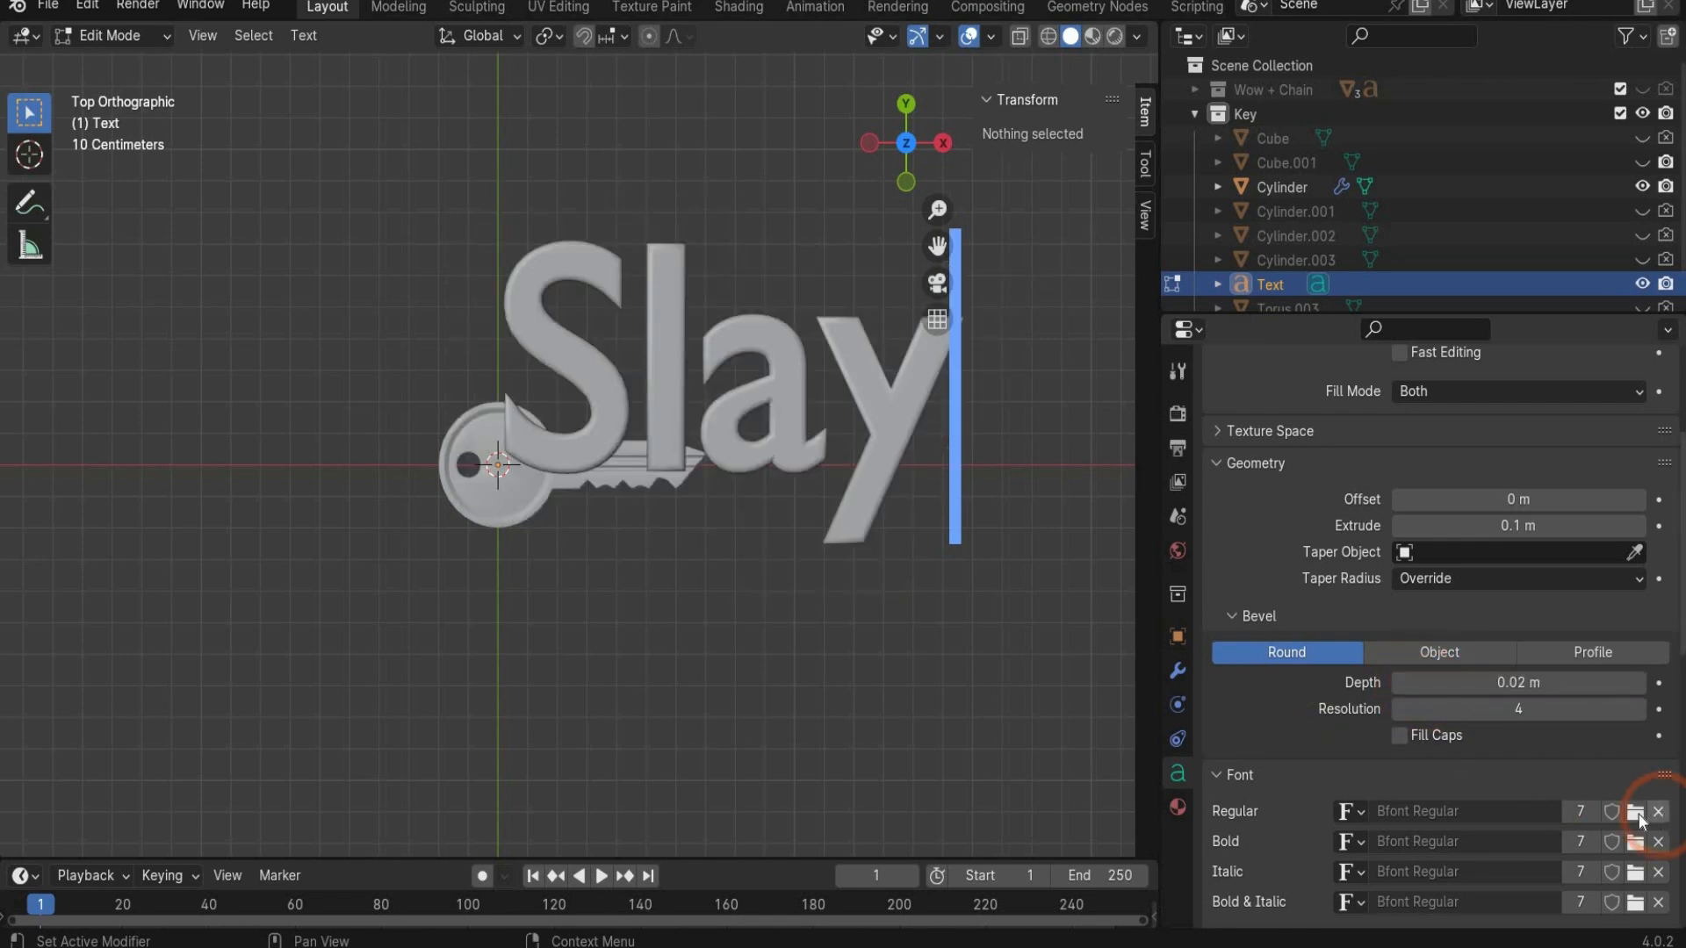
Step: Change the text's regular font to Script MT Bold Regular and convert the text object to a mesh
left_click(1635, 811)
key("Escape")
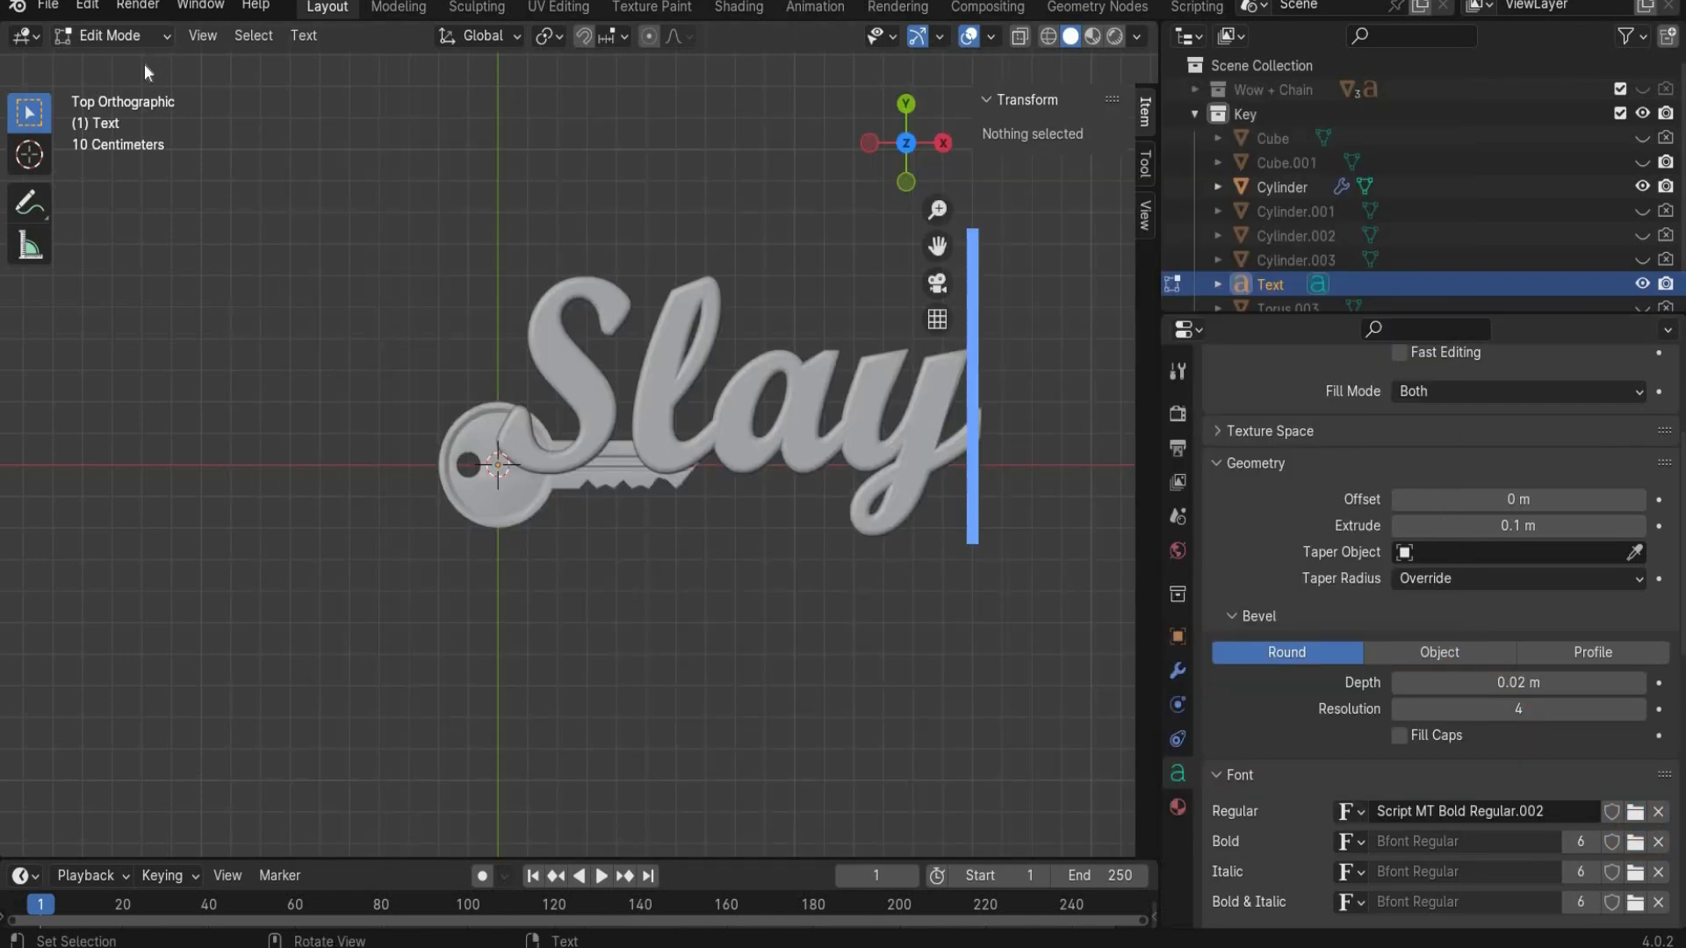
left_click(141, 35)
left_click(144, 65)
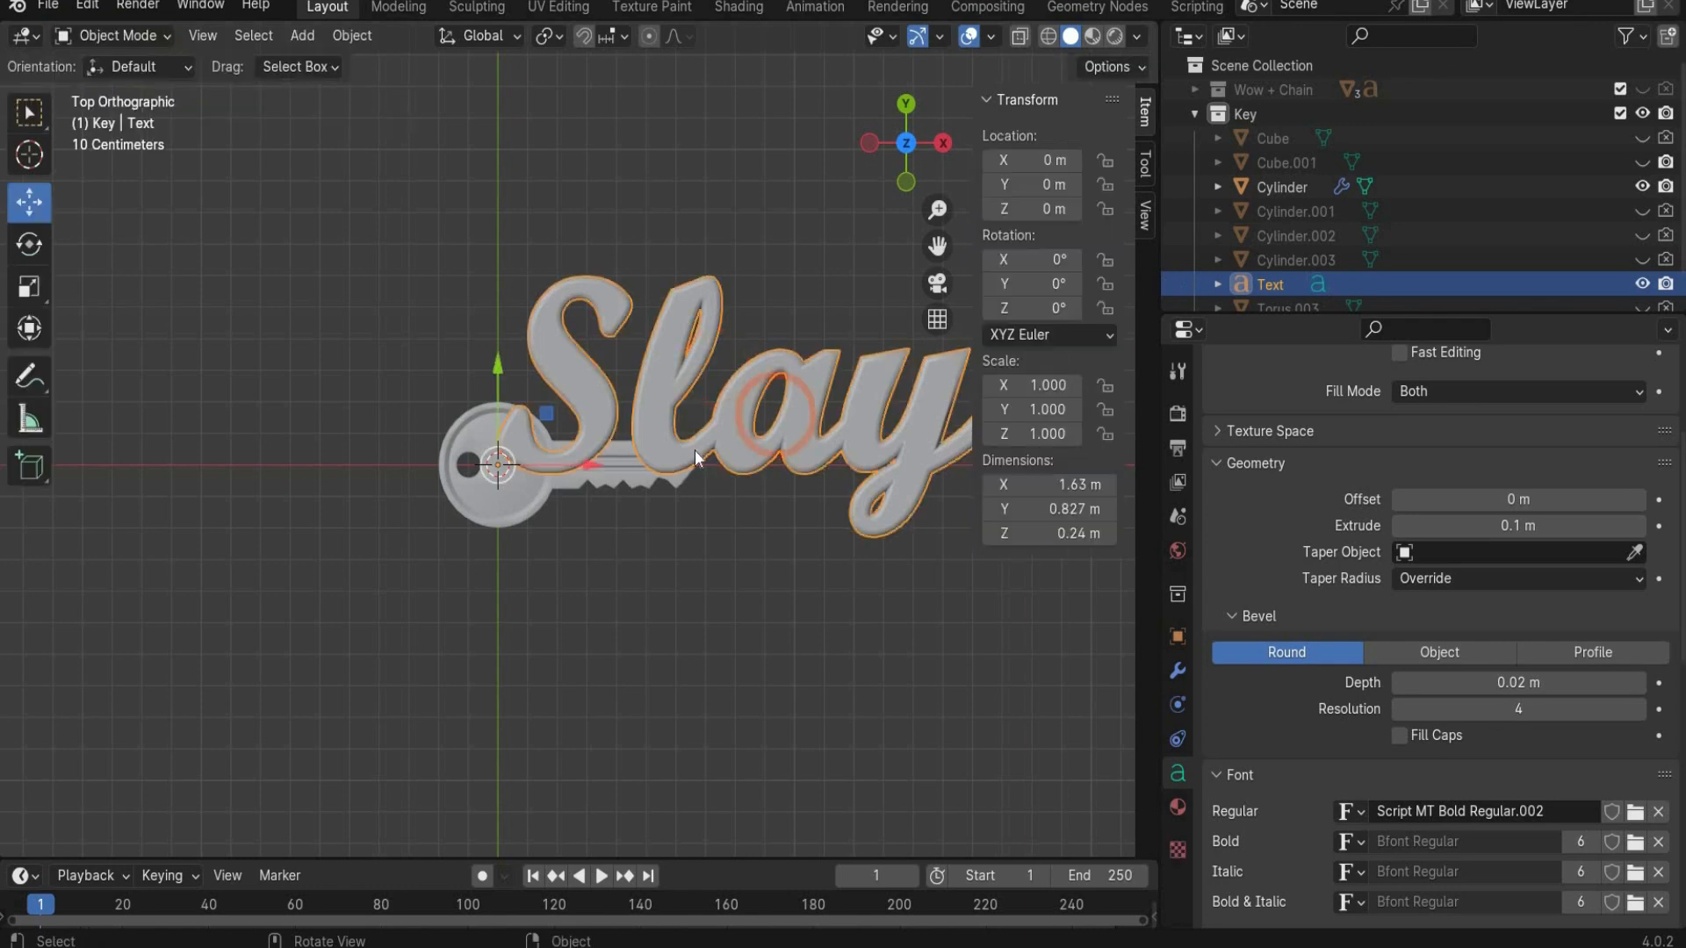
right_click(693, 444)
mouse_move(702, 498)
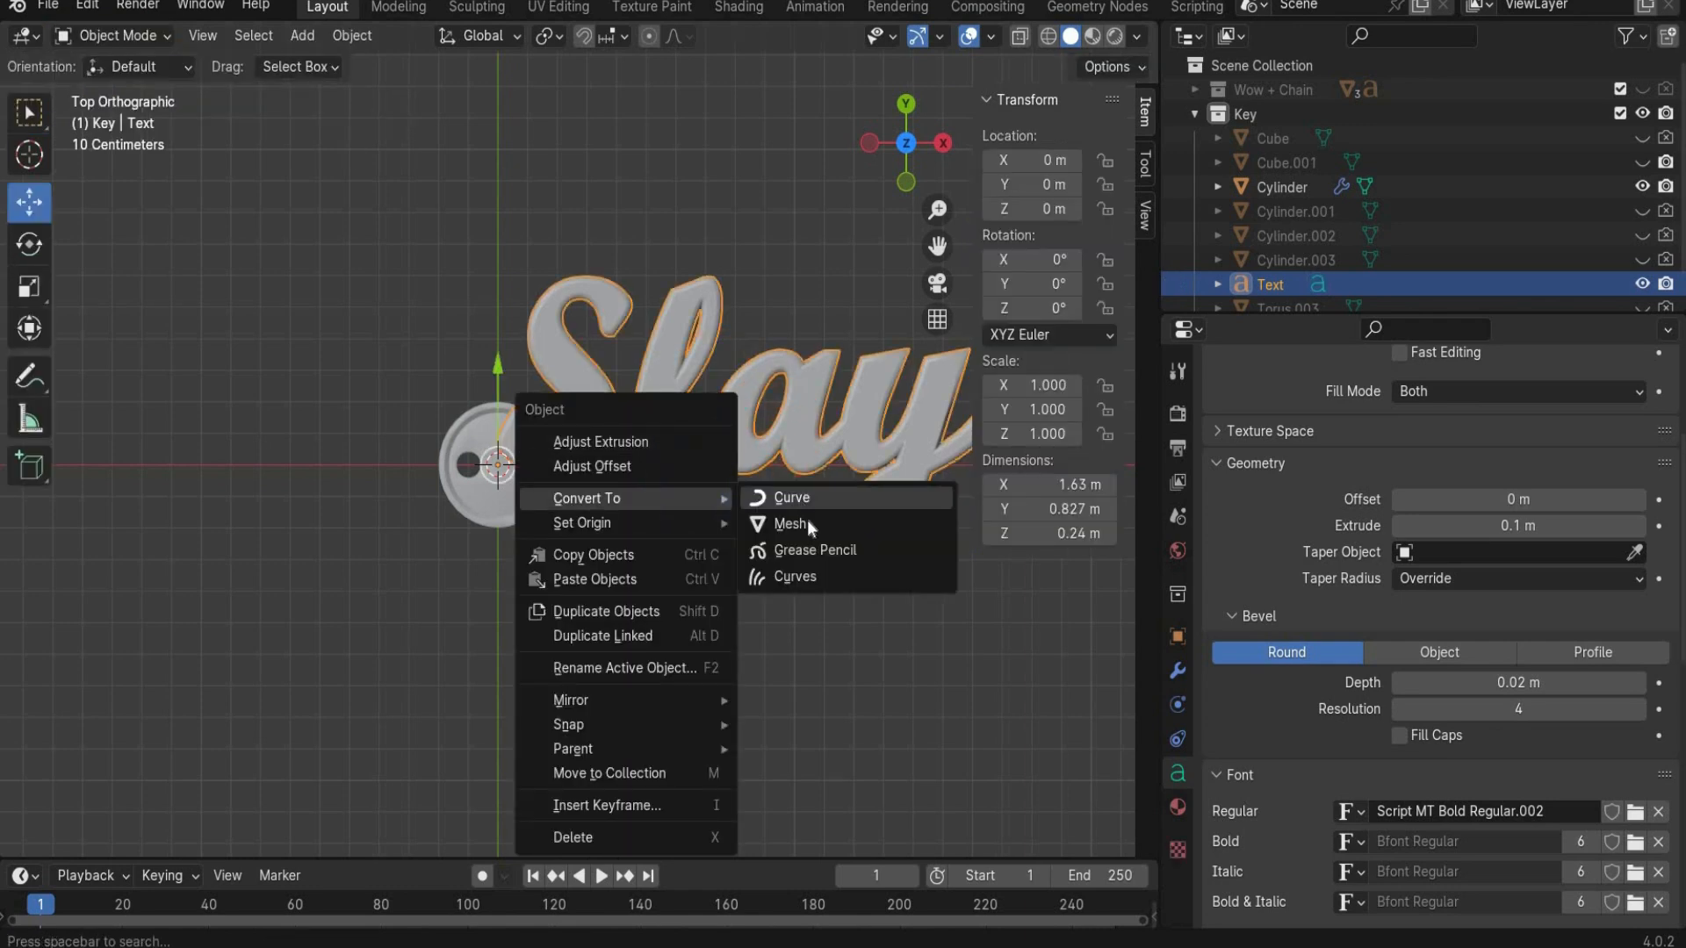
left_click(806, 523)
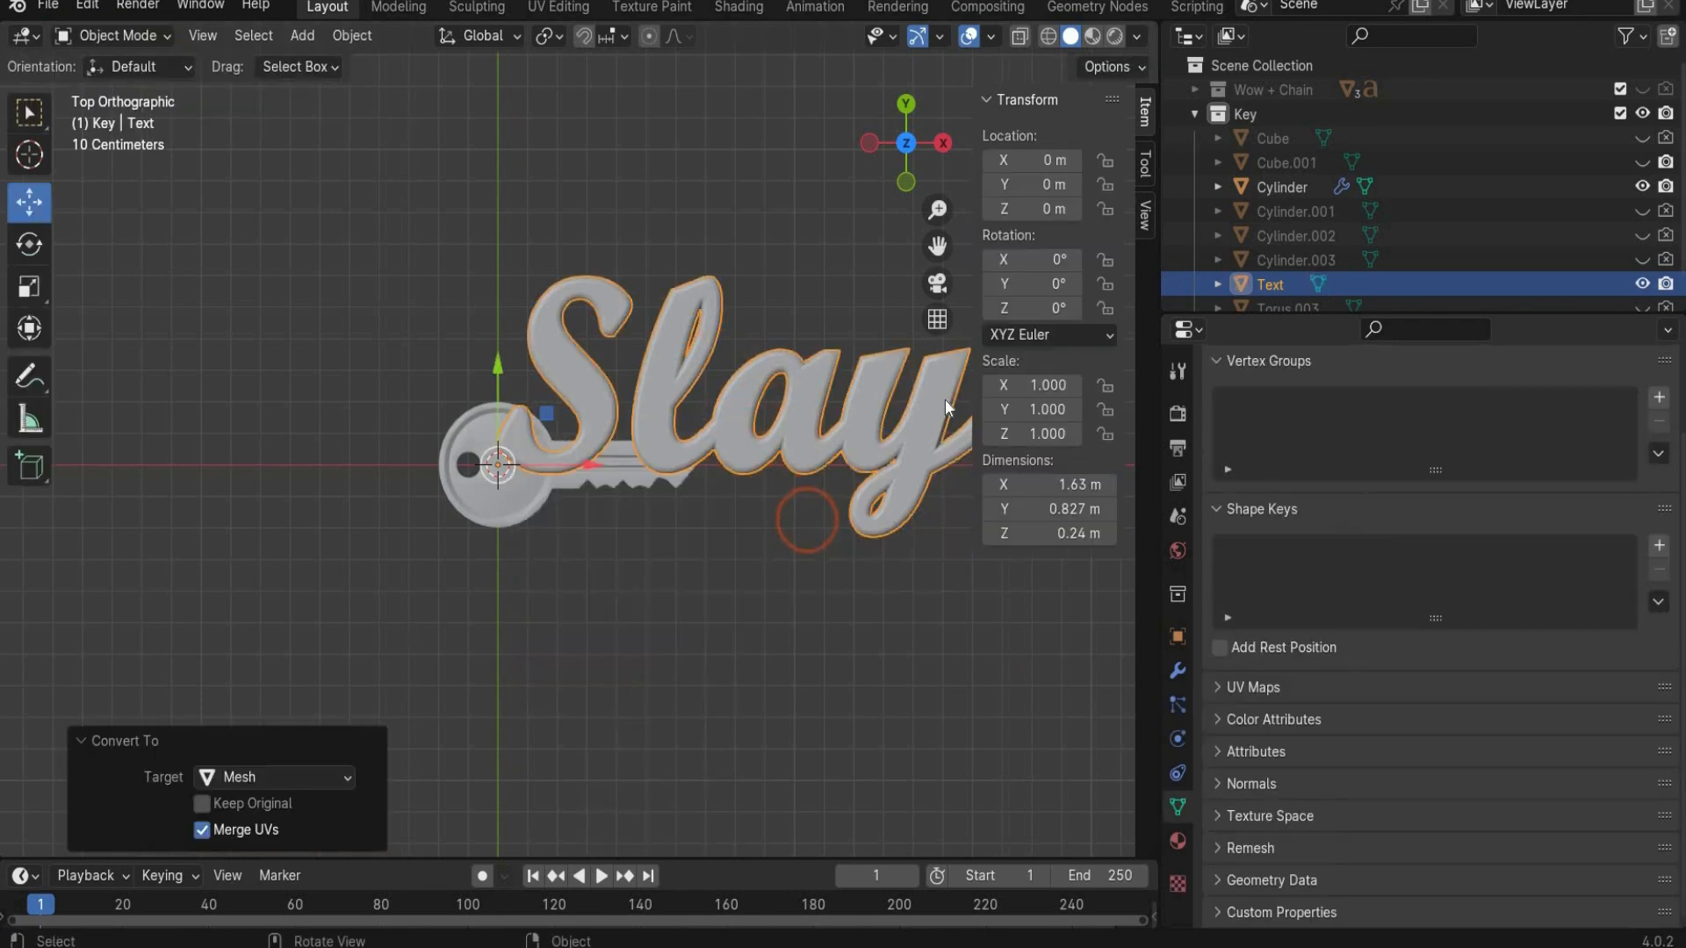
Step: Rotate the "Slay" mesh 90° about Z and scale it to 0.15 in X and Y and 0.1 in Z
left_click(1038, 308)
type("90")
key("Return")
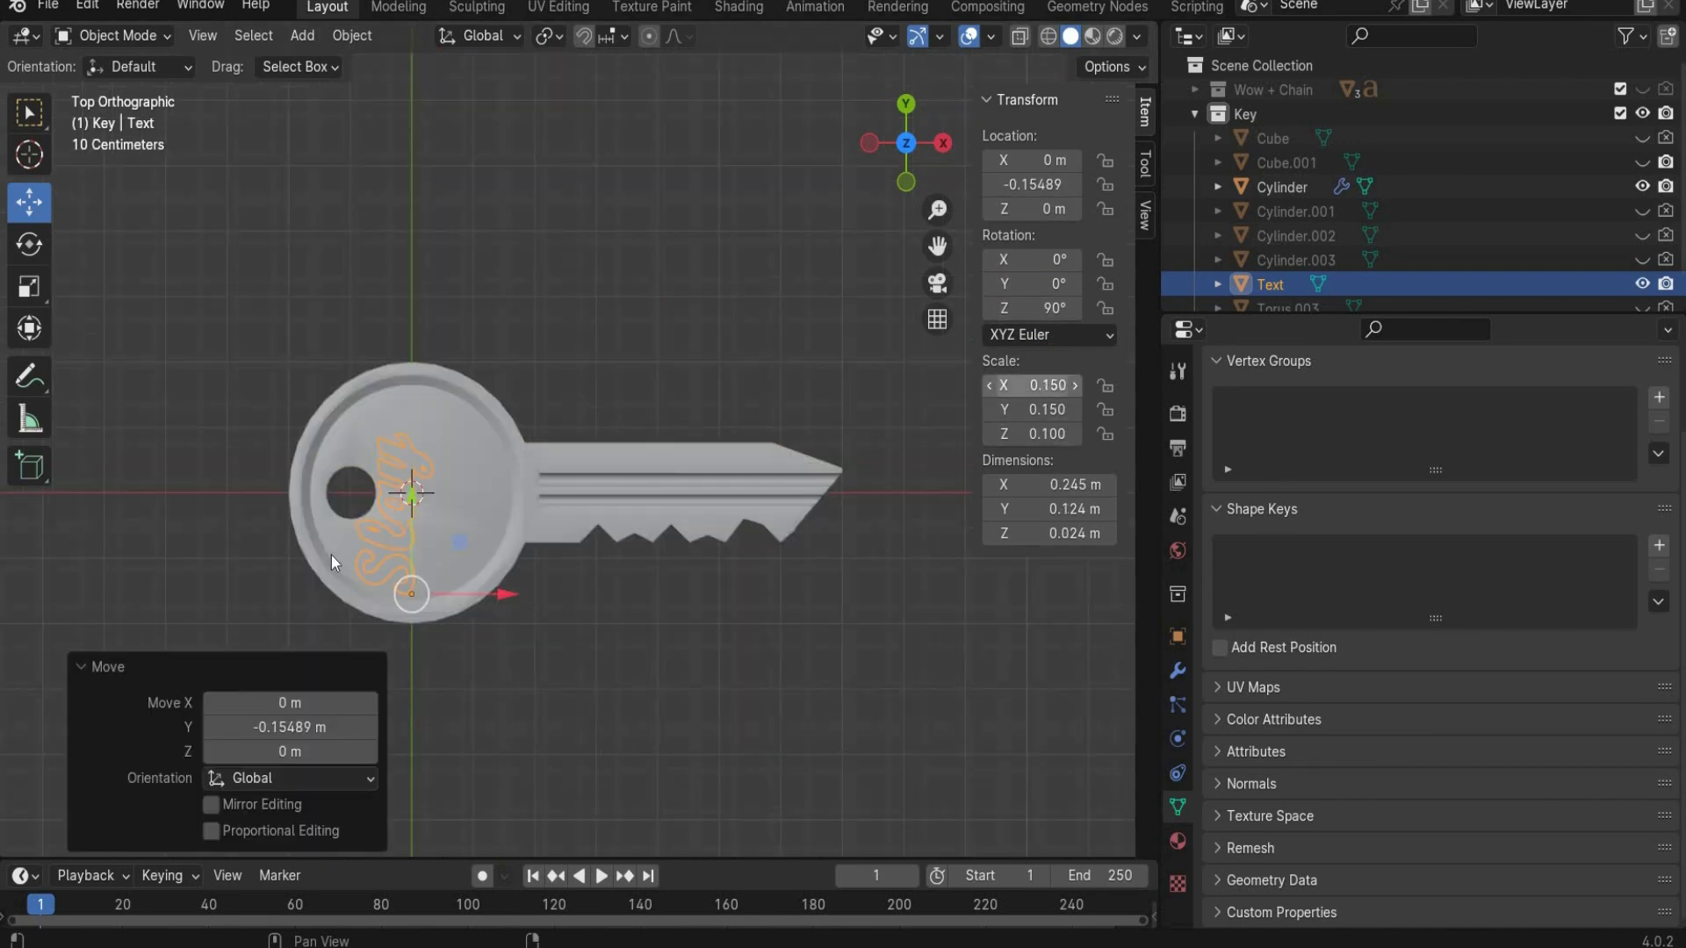
Step: Position the "Slay" mesh on the key's head at about X 0.05 m, Y -0.114 m and Z 0.013 m
scroll(346, 553, "up", 1)
scroll(362, 537, "down", 1)
left_click_drag(386, 521, 387, 488)
scroll(474, 562, "down", 1)
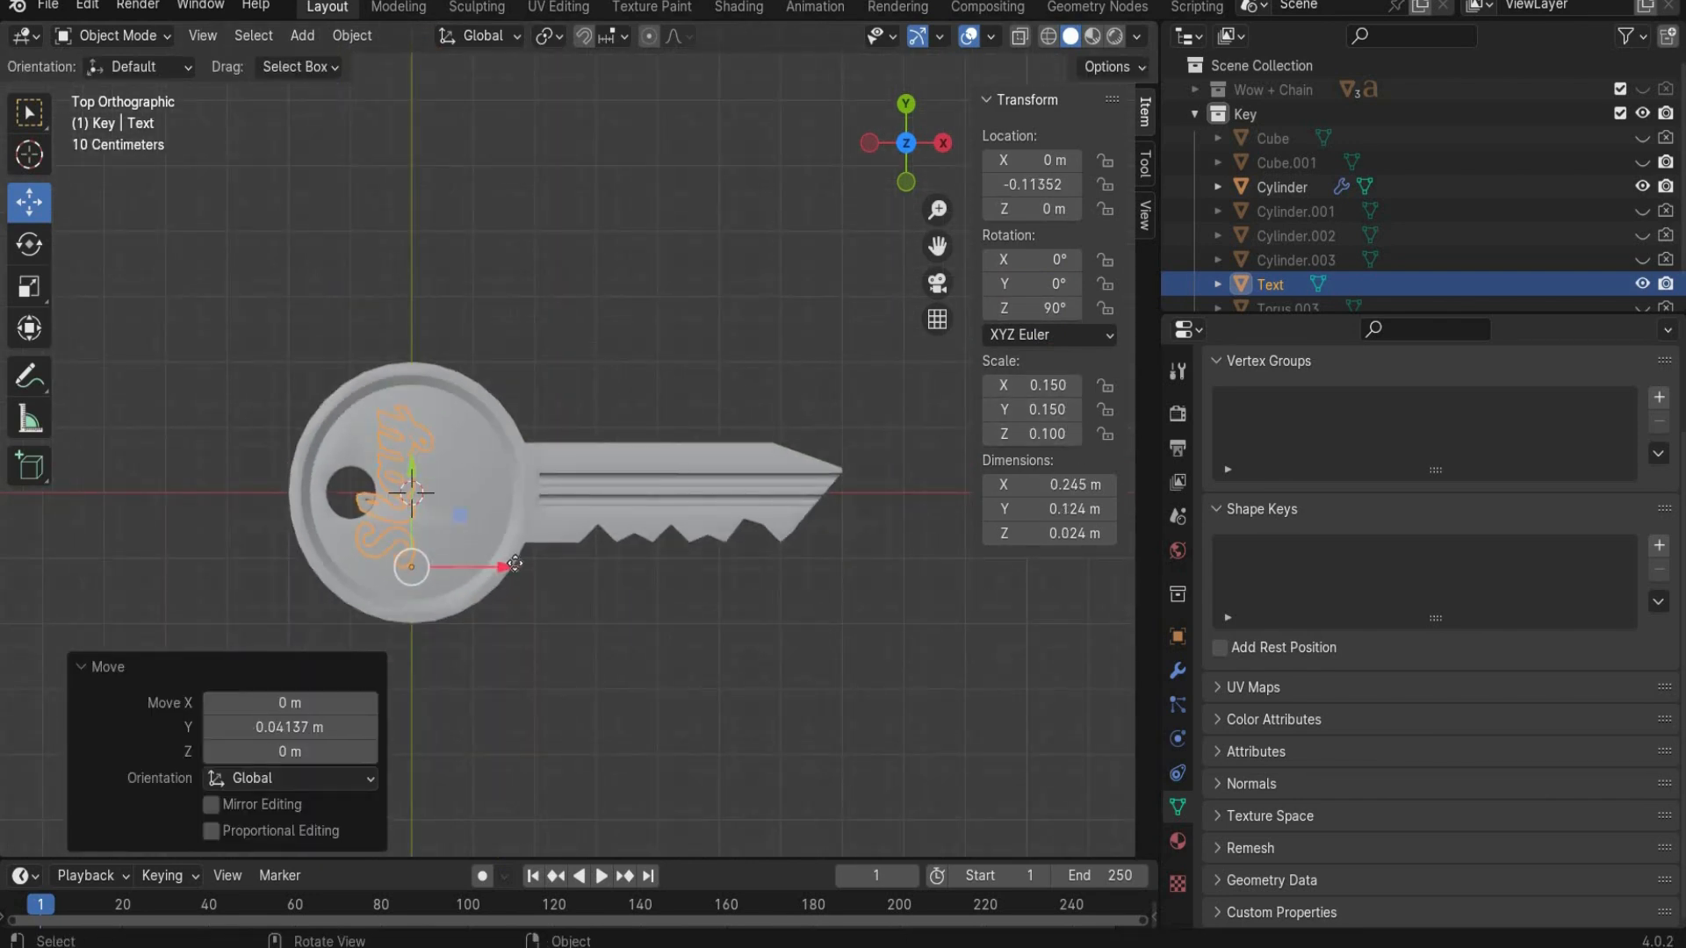
mouse_move(515, 563)
left_mouse_down()
mouse_move(553, 563)
mouse_move(518, 563)
left_mouse_up()
left_click(905, 182)
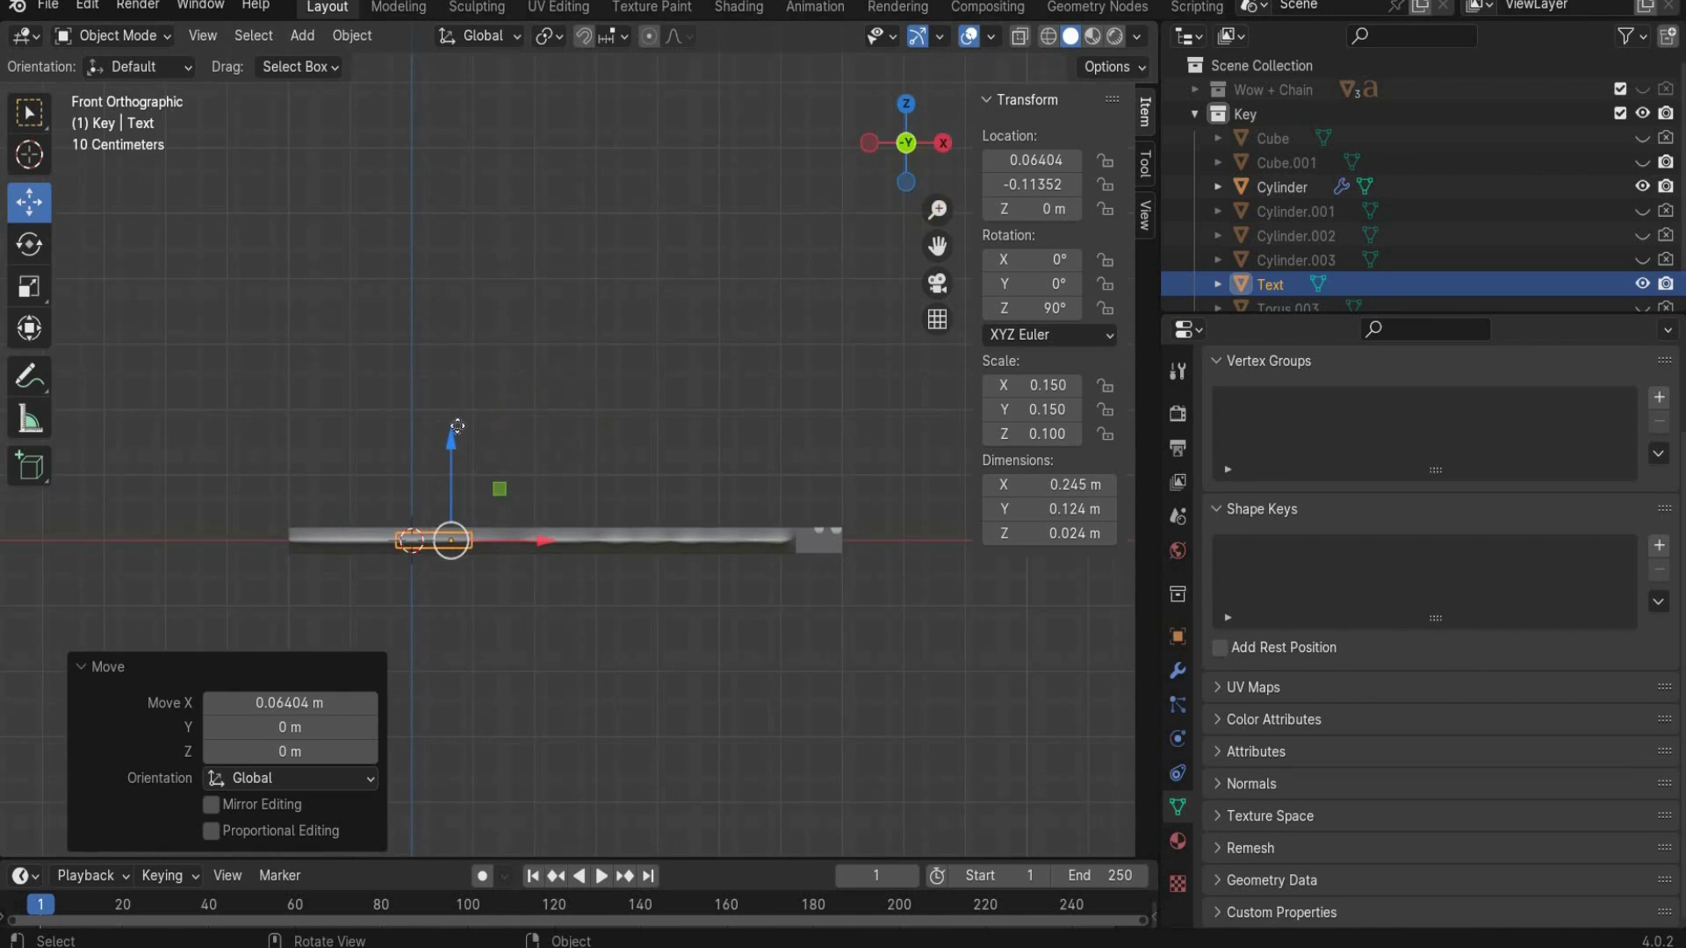
left_click_drag(453, 435, 459, 421)
key("KP_7")
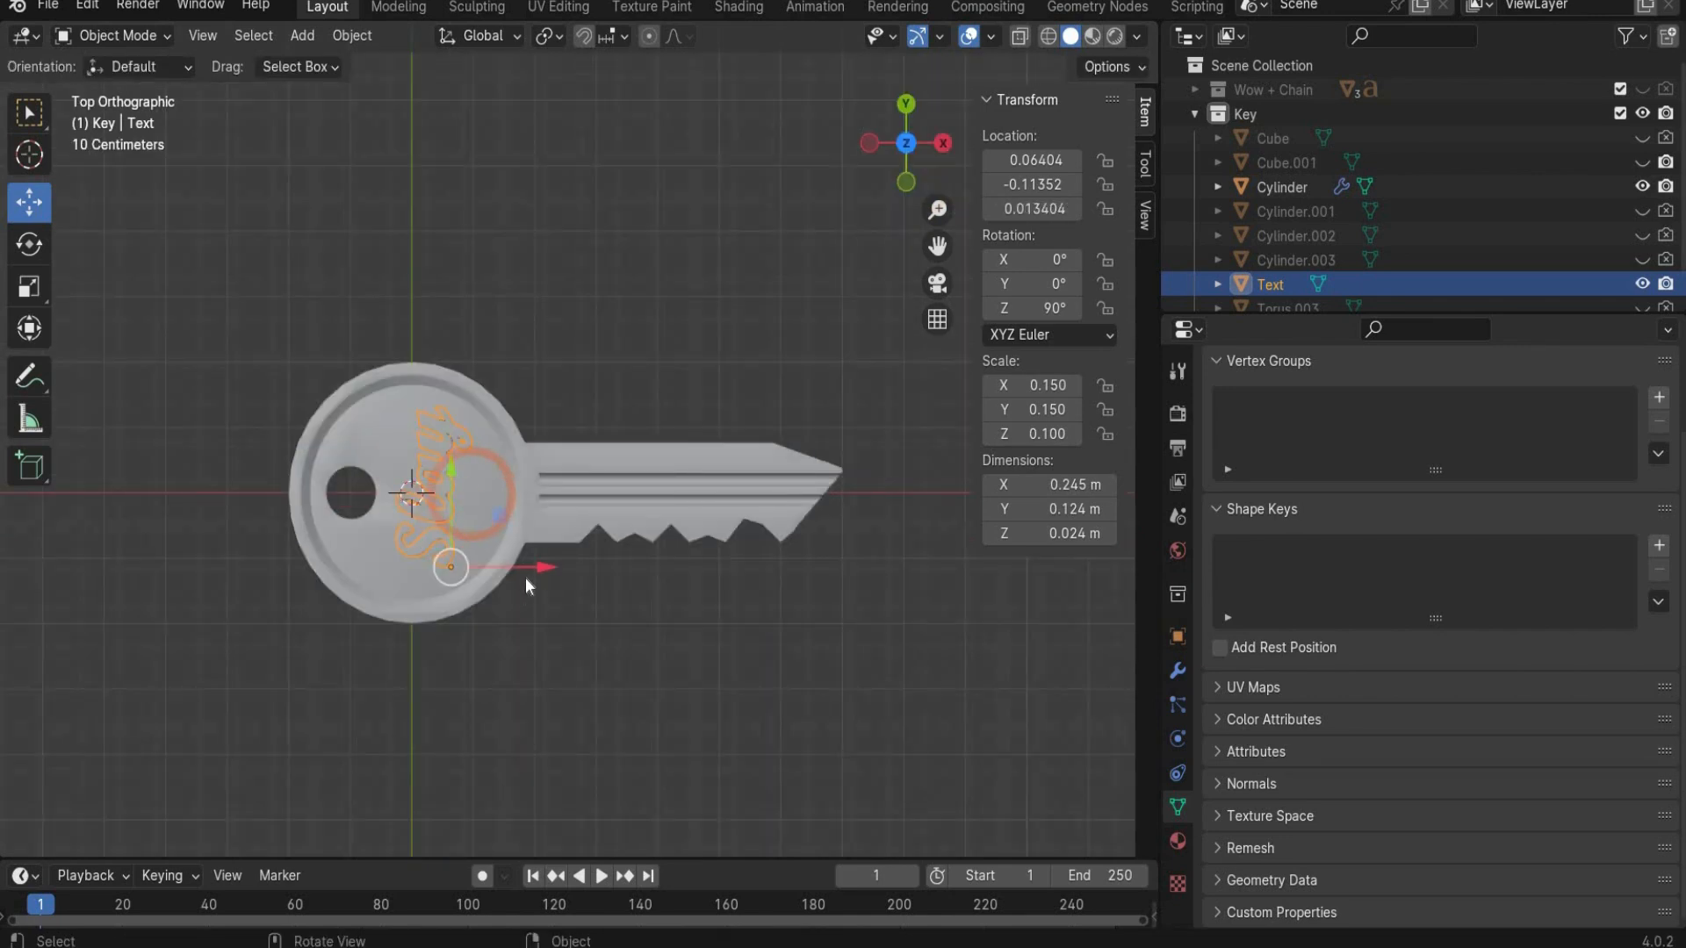
Step: Apply all six Boolean modifiers on the key's Cylinder object
left_click(1281, 187)
scroll(1282, 187, "down", 1)
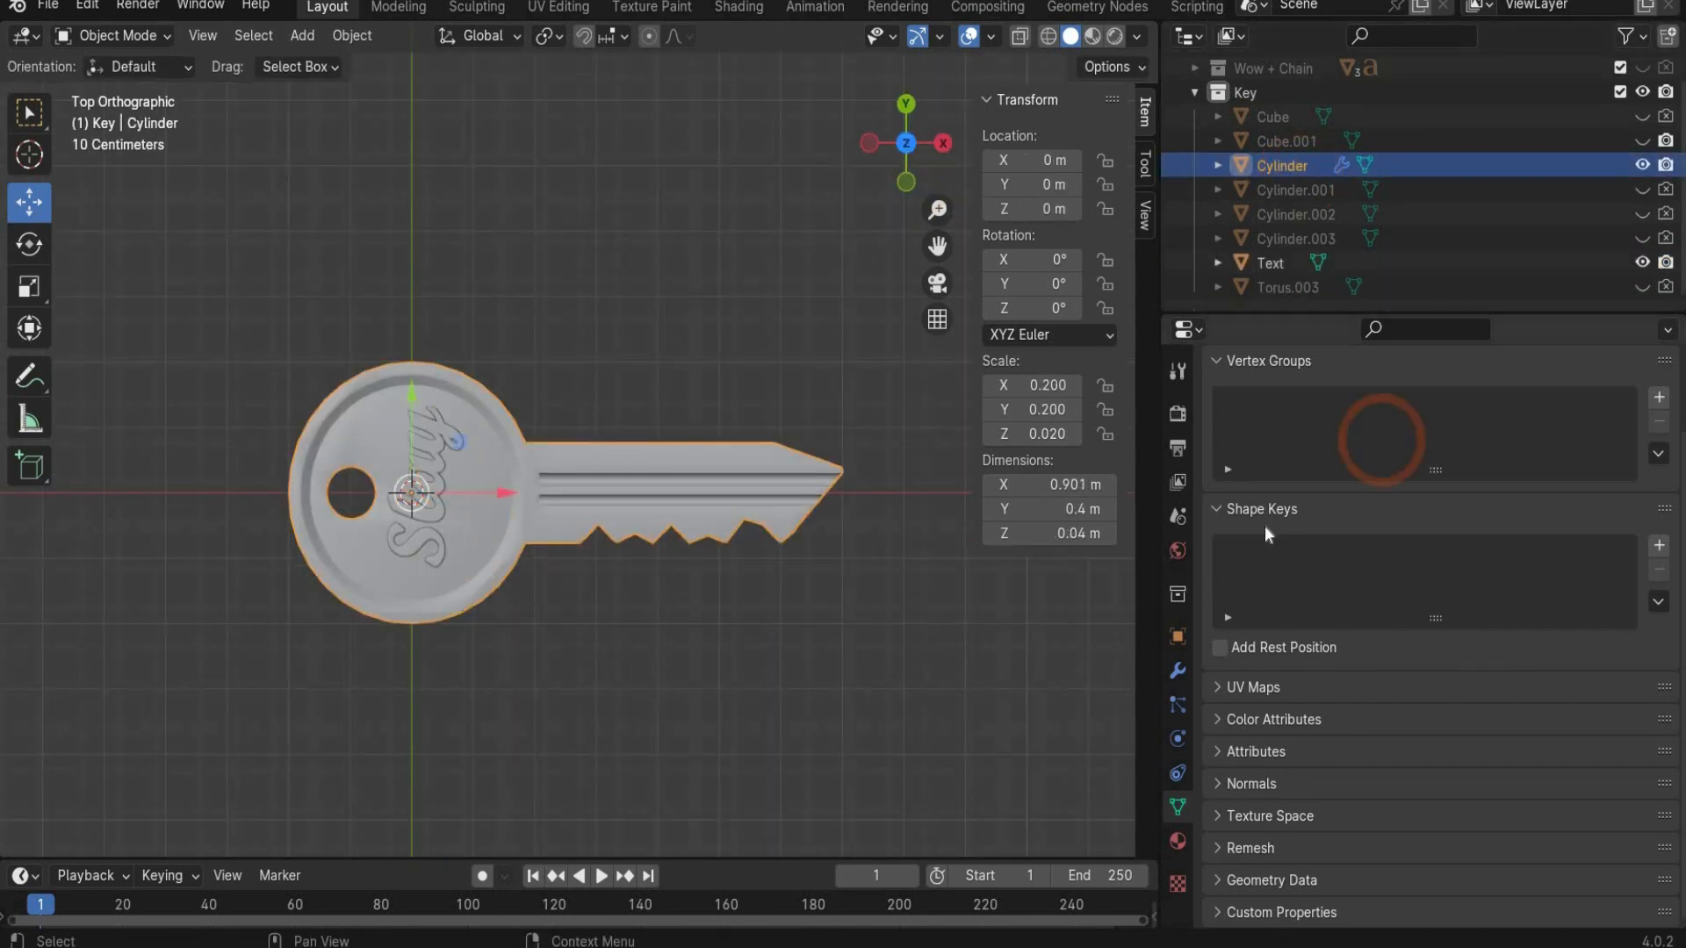
left_click(1177, 673)
left_click(1218, 558)
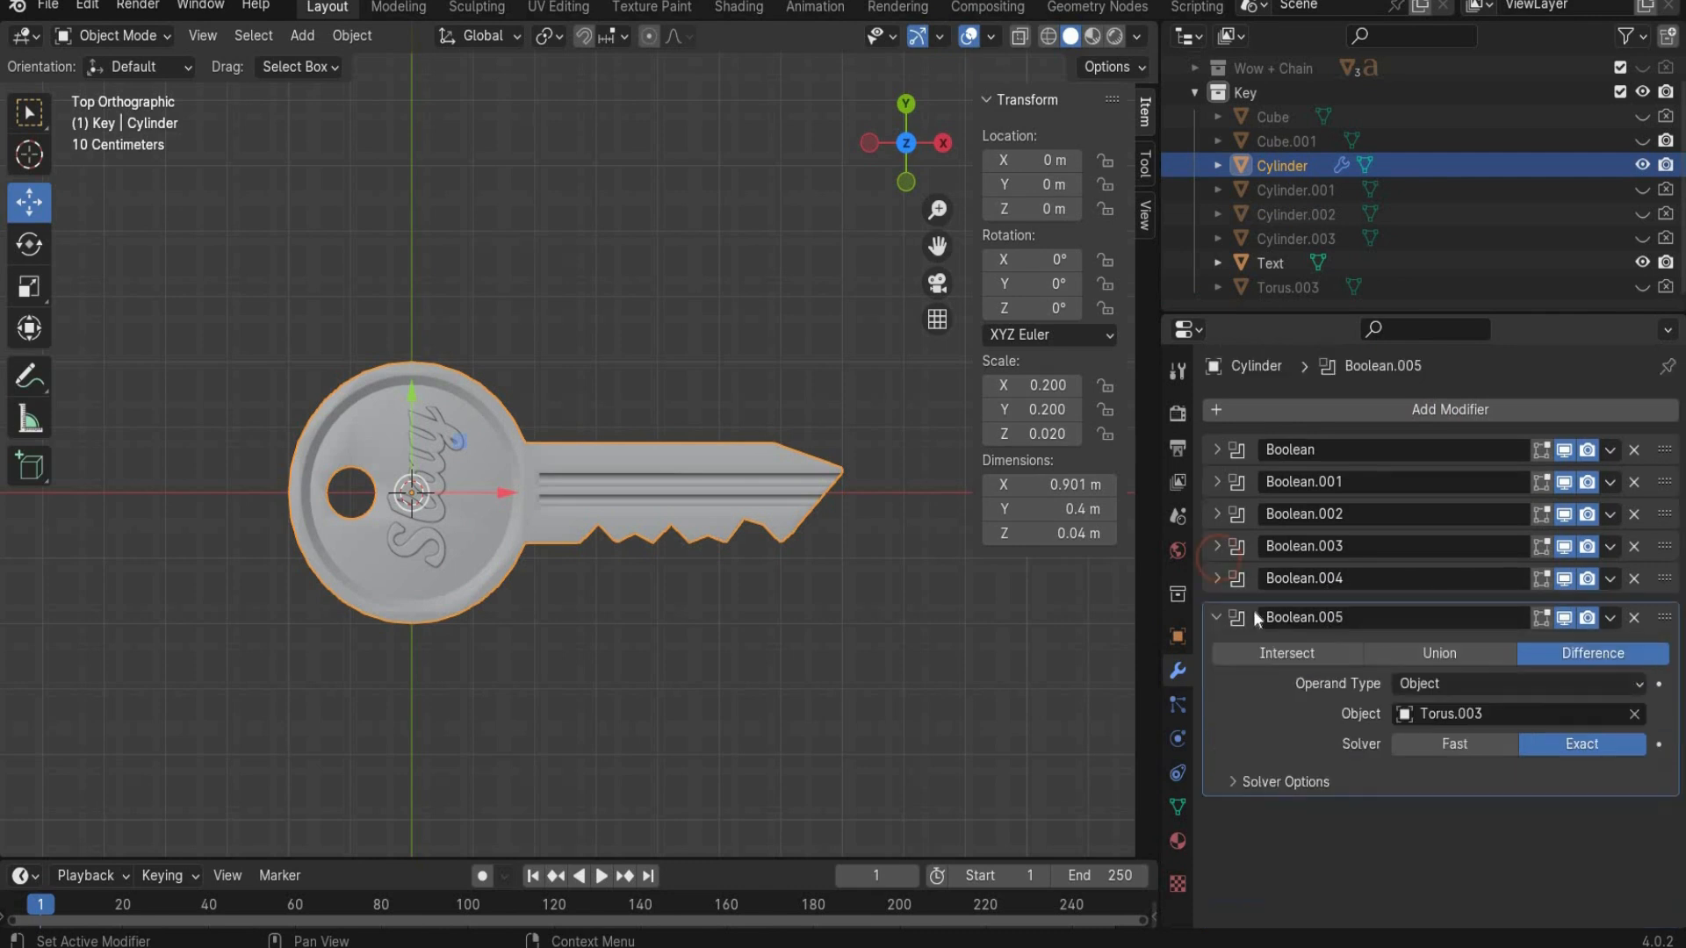
left_click(1217, 615)
left_click(1609, 610)
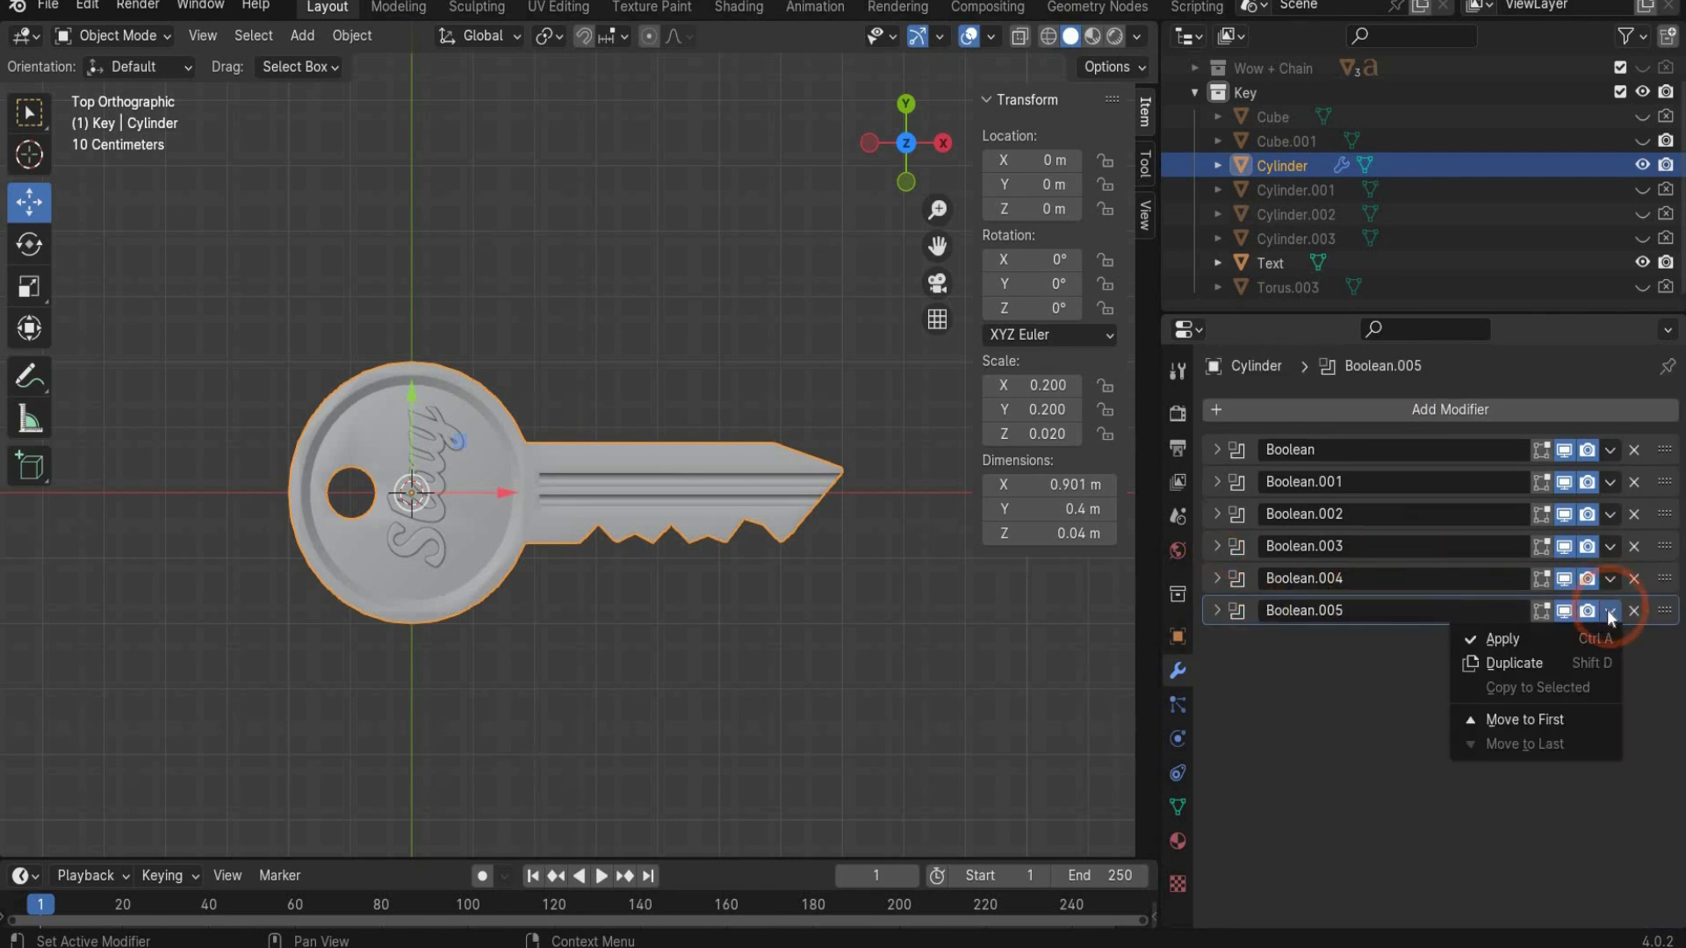
left_click(1566, 634)
left_click(1609, 578)
left_click(1571, 607)
left_click(1609, 546)
left_click(1598, 576)
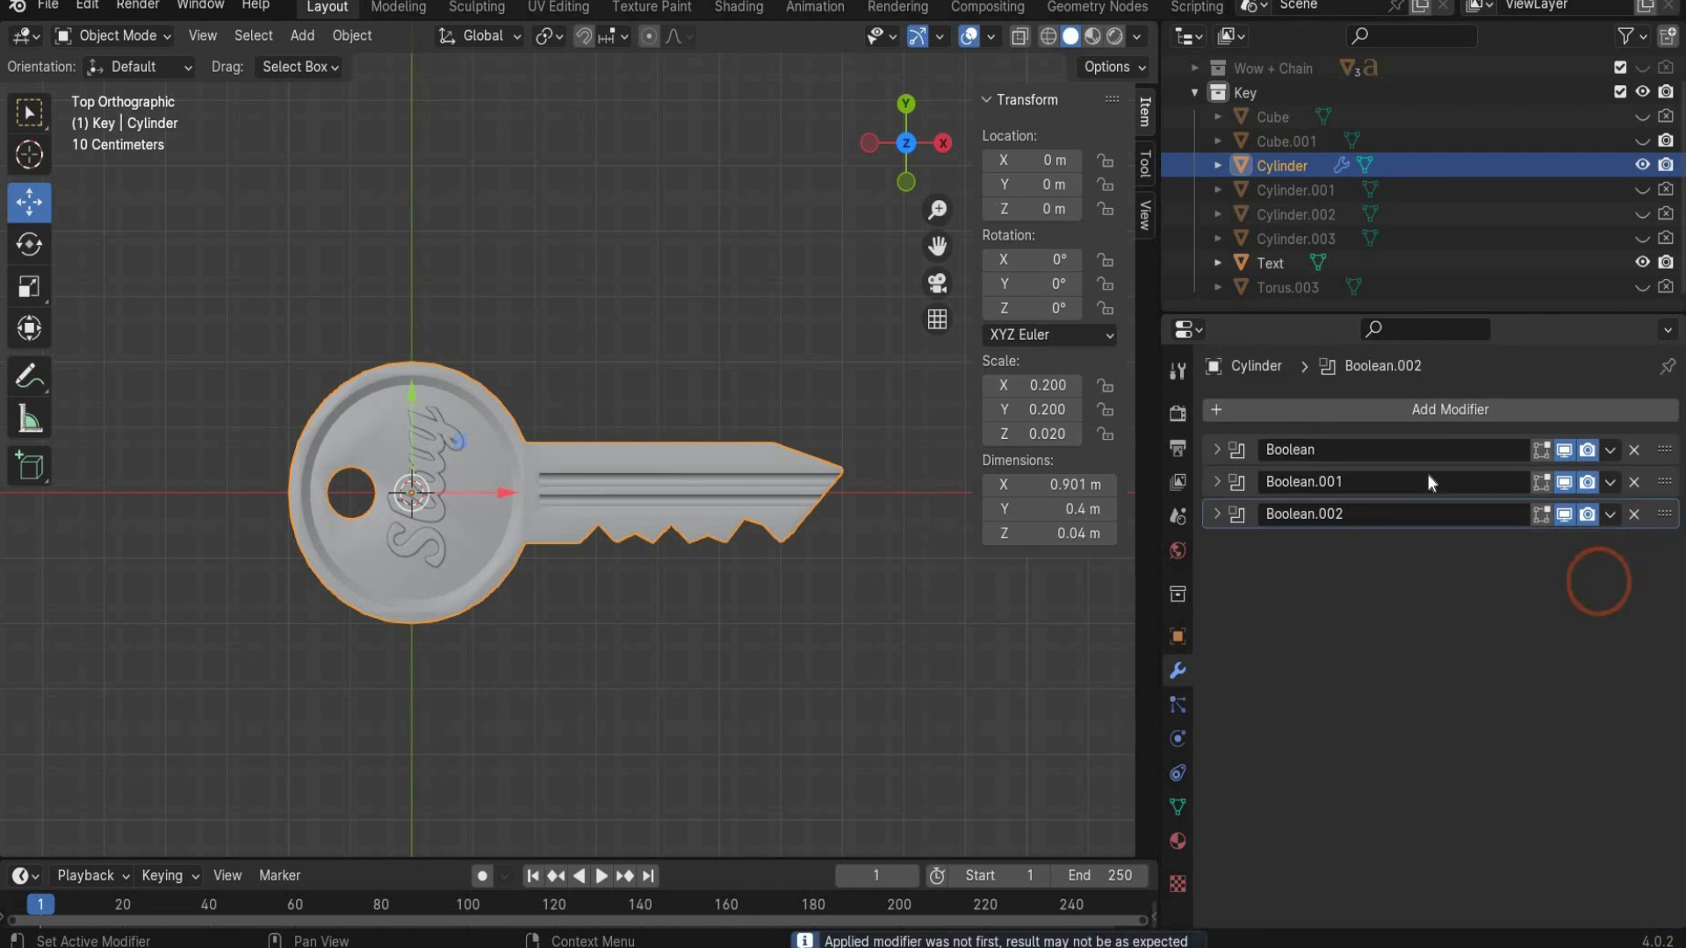
key("ctrl+a")
key("ctrl+a")
key("ctrl+a")
Step: Delete the hidden cutter objects Cylinder.001, Cylinder.002, Cylinder.003, Cube, Cube.001 and Torus.003
left_click(1313, 234)
left_click(1307, 214, "shift")
left_click(1304, 197, "shift")
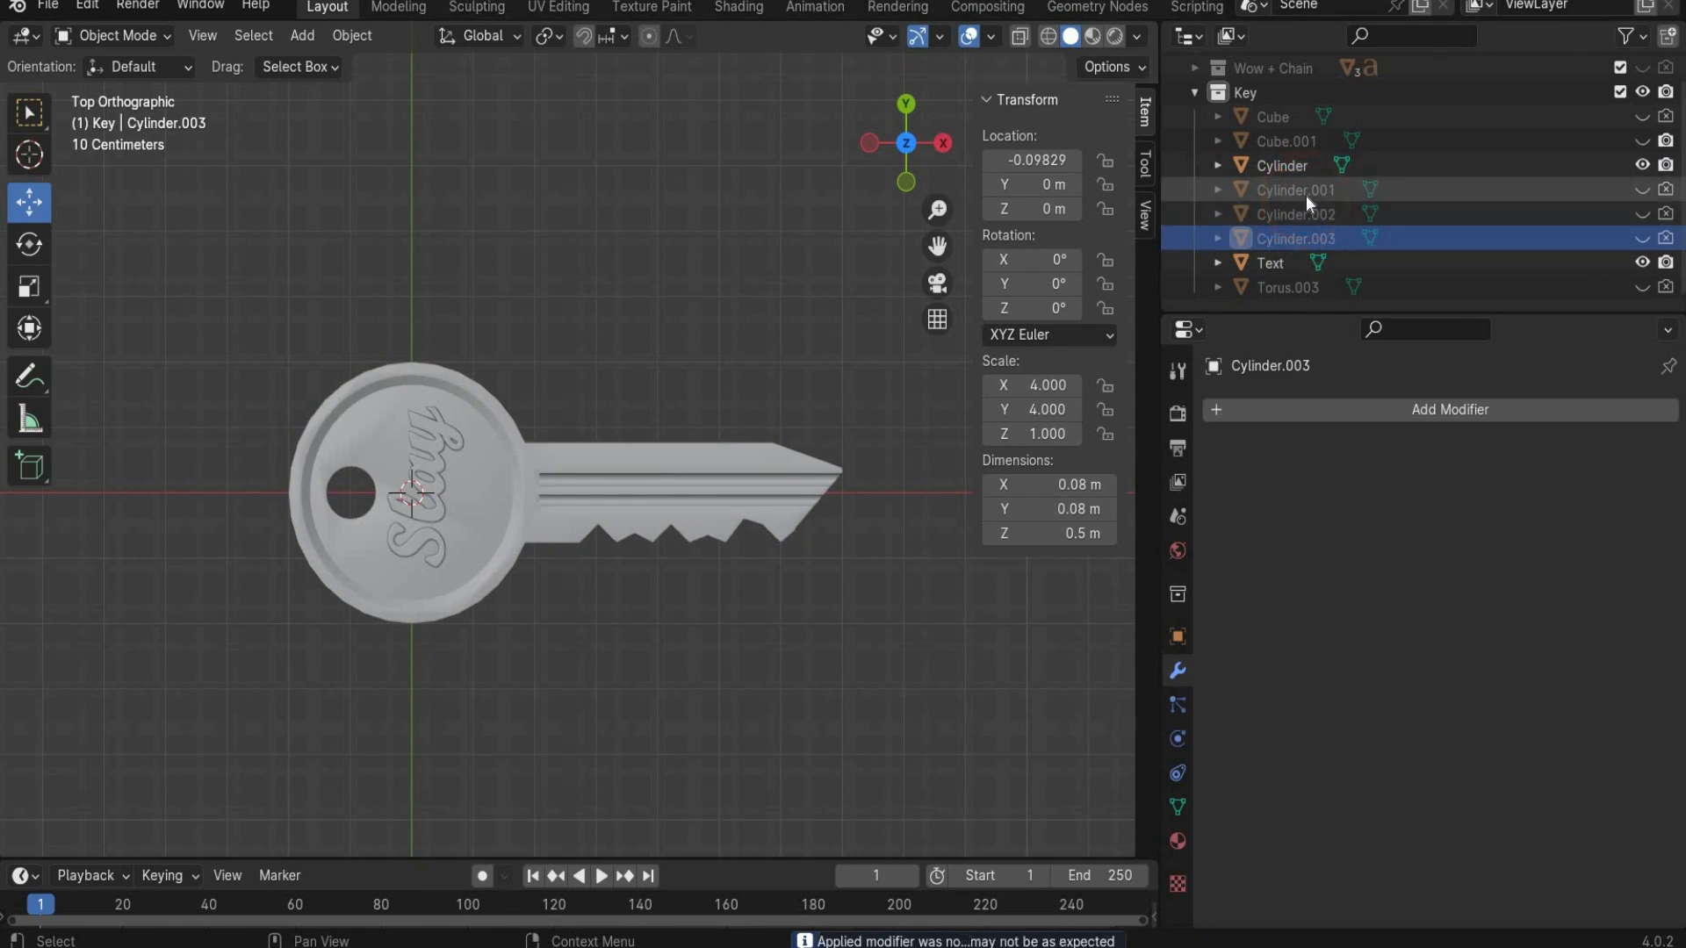
key("x")
left_click(1289, 159)
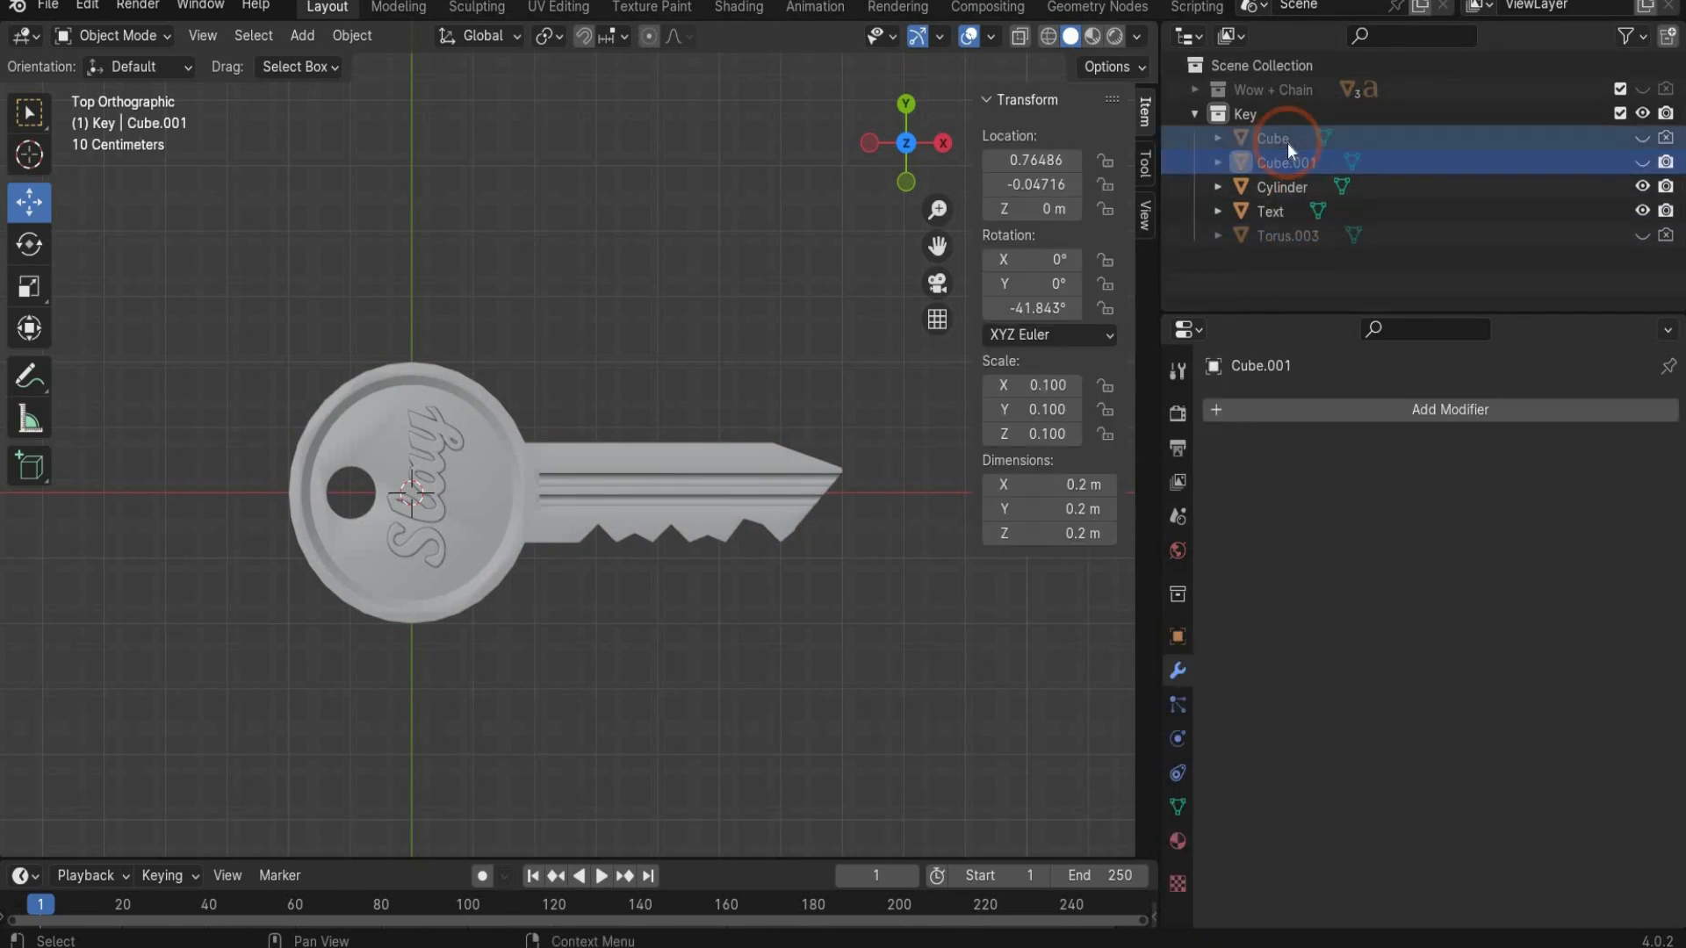
left_click(1287, 141, "shift")
key("x")
left_click(1310, 196)
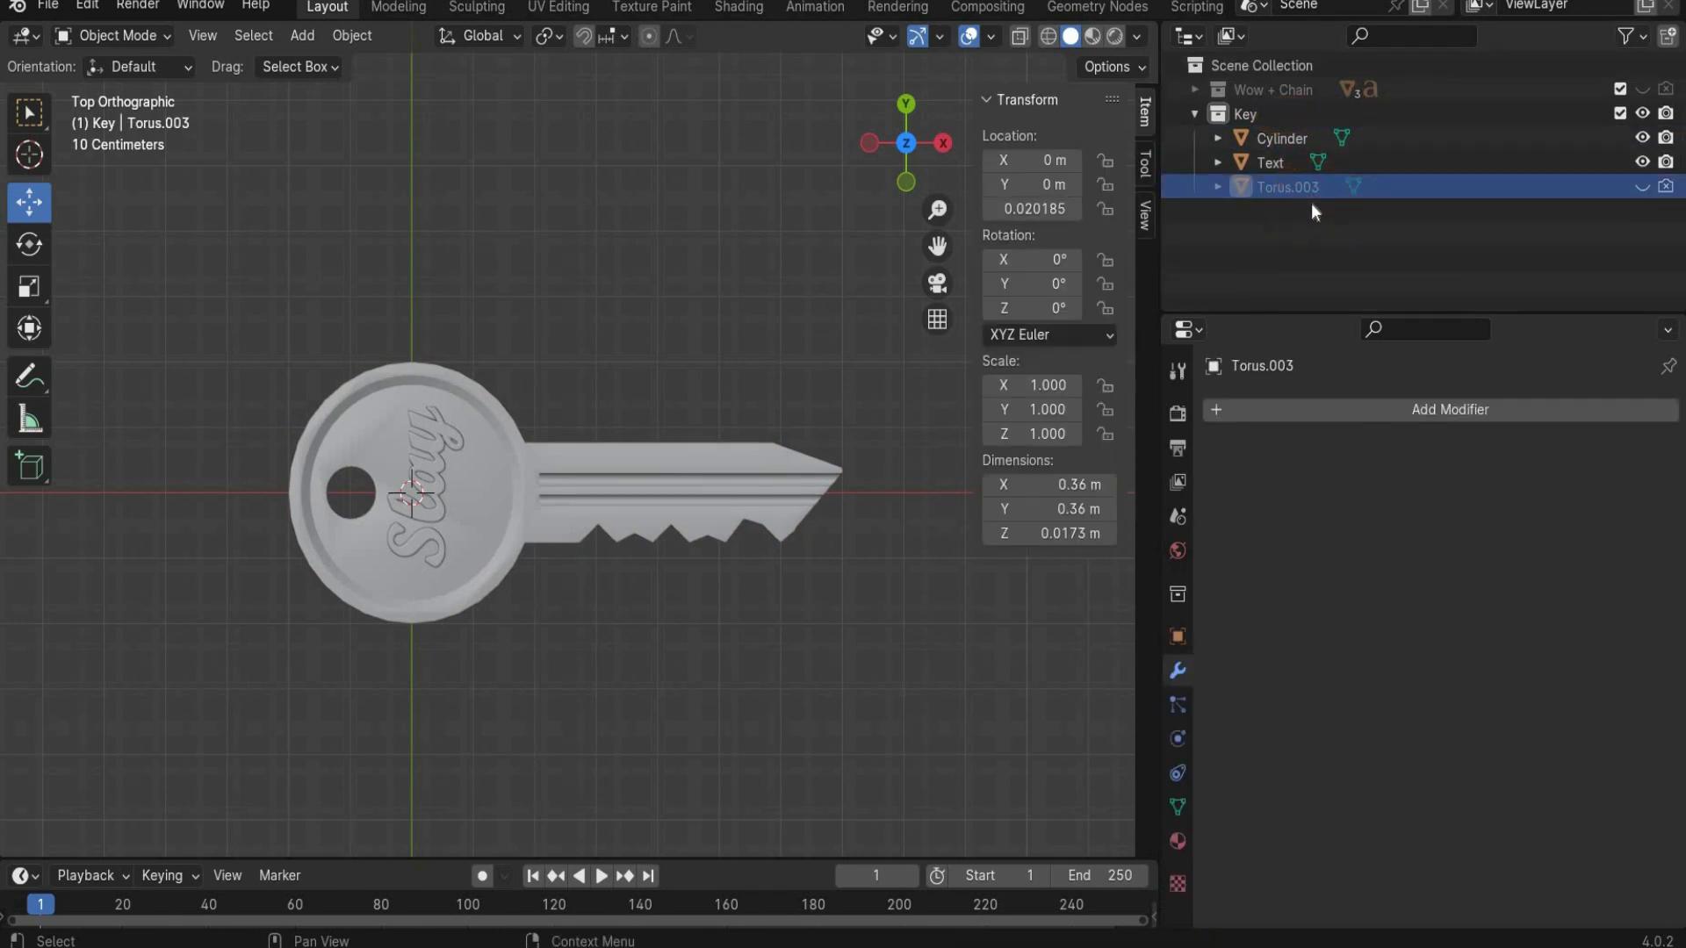
key("x")
Step: Rename the Text object as Slay and deselect it
double_click(1338, 162)
type("S")
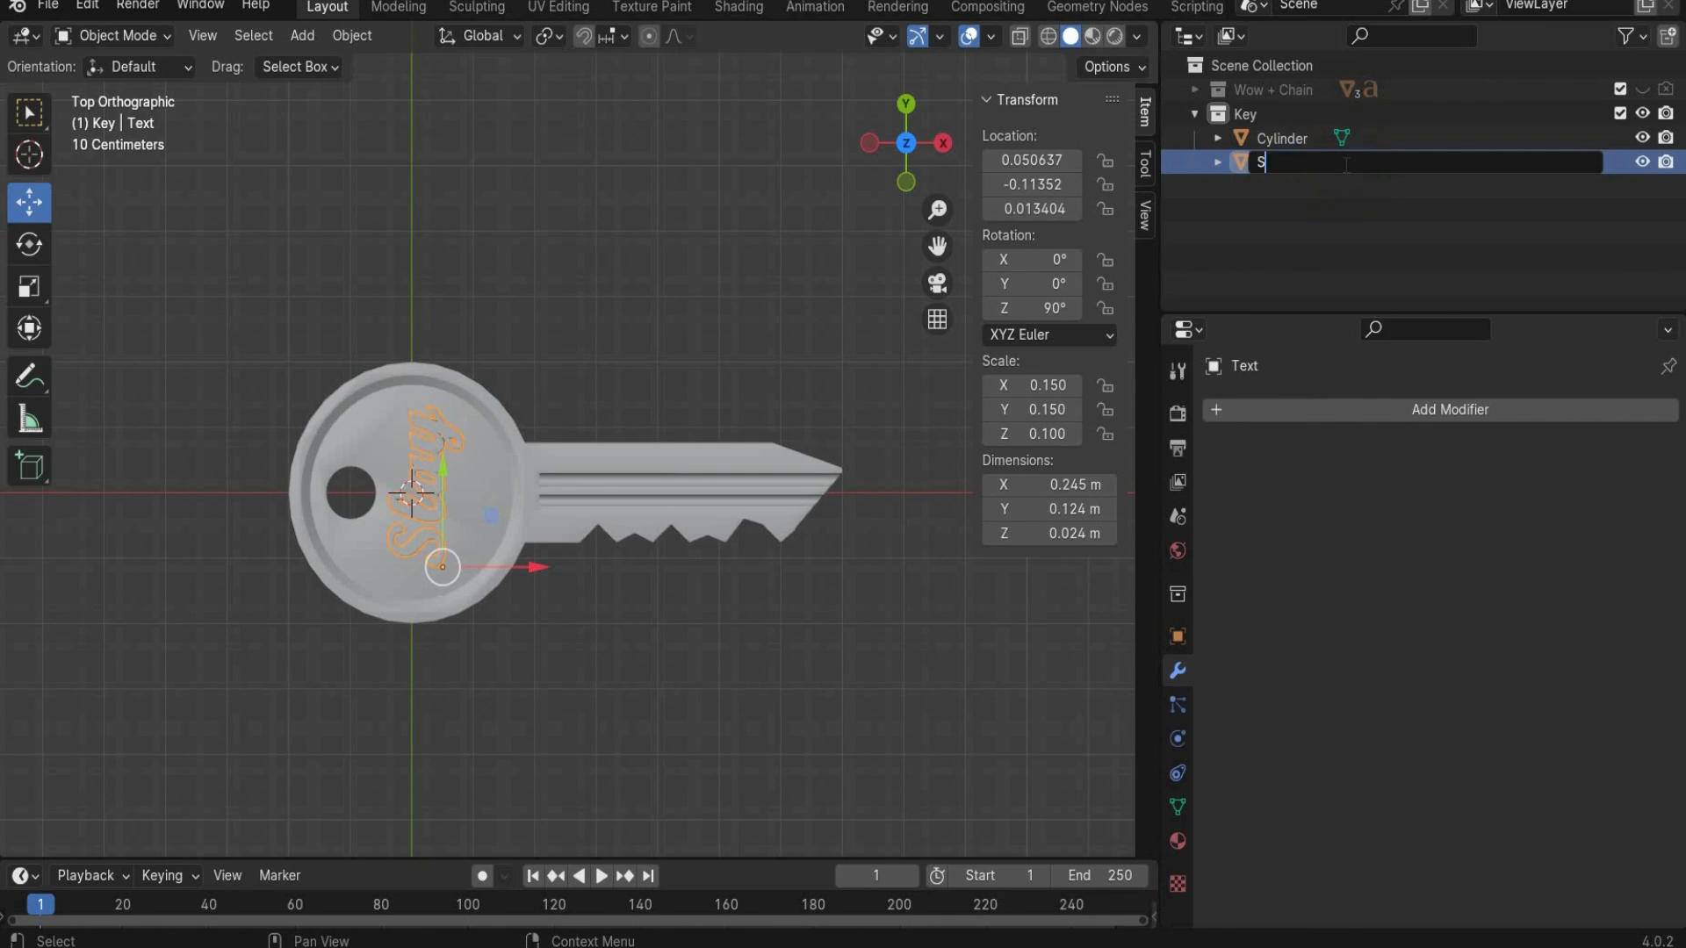
type("lay")
key("Return")
left_click(674, 624)
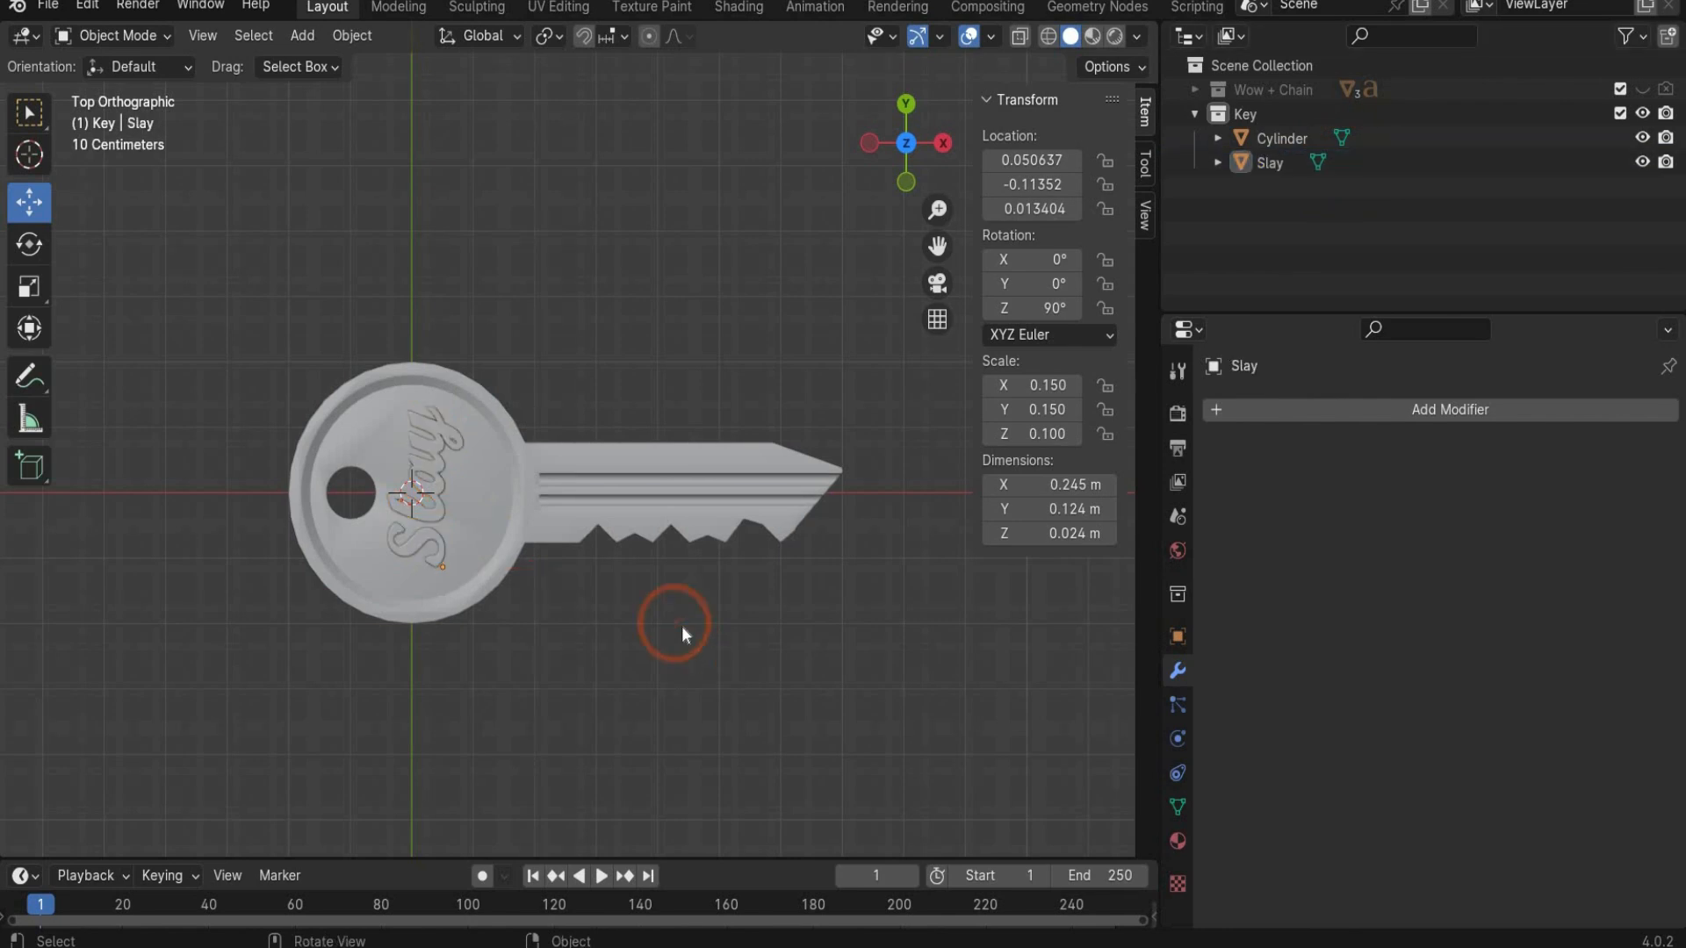
Step: Collapse and hide the Key collection, and create a new collection in the scene
left_click(1194, 115)
left_click(1642, 114)
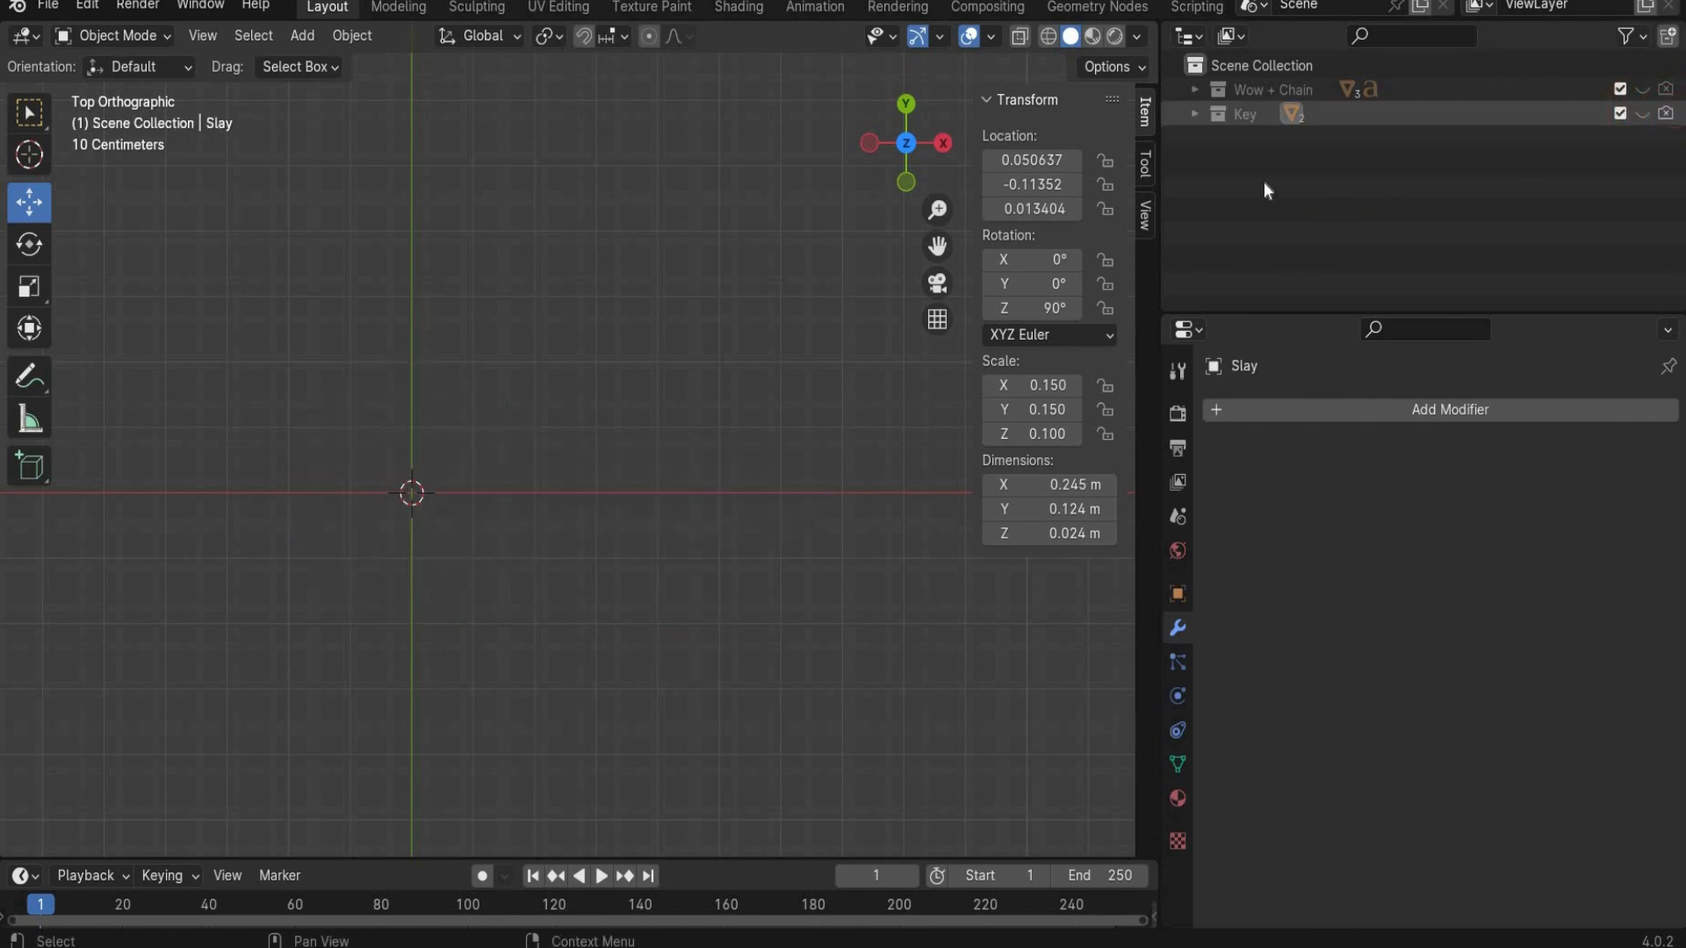
left_click(1261, 181)
right_click(1255, 189)
left_click(1264, 176)
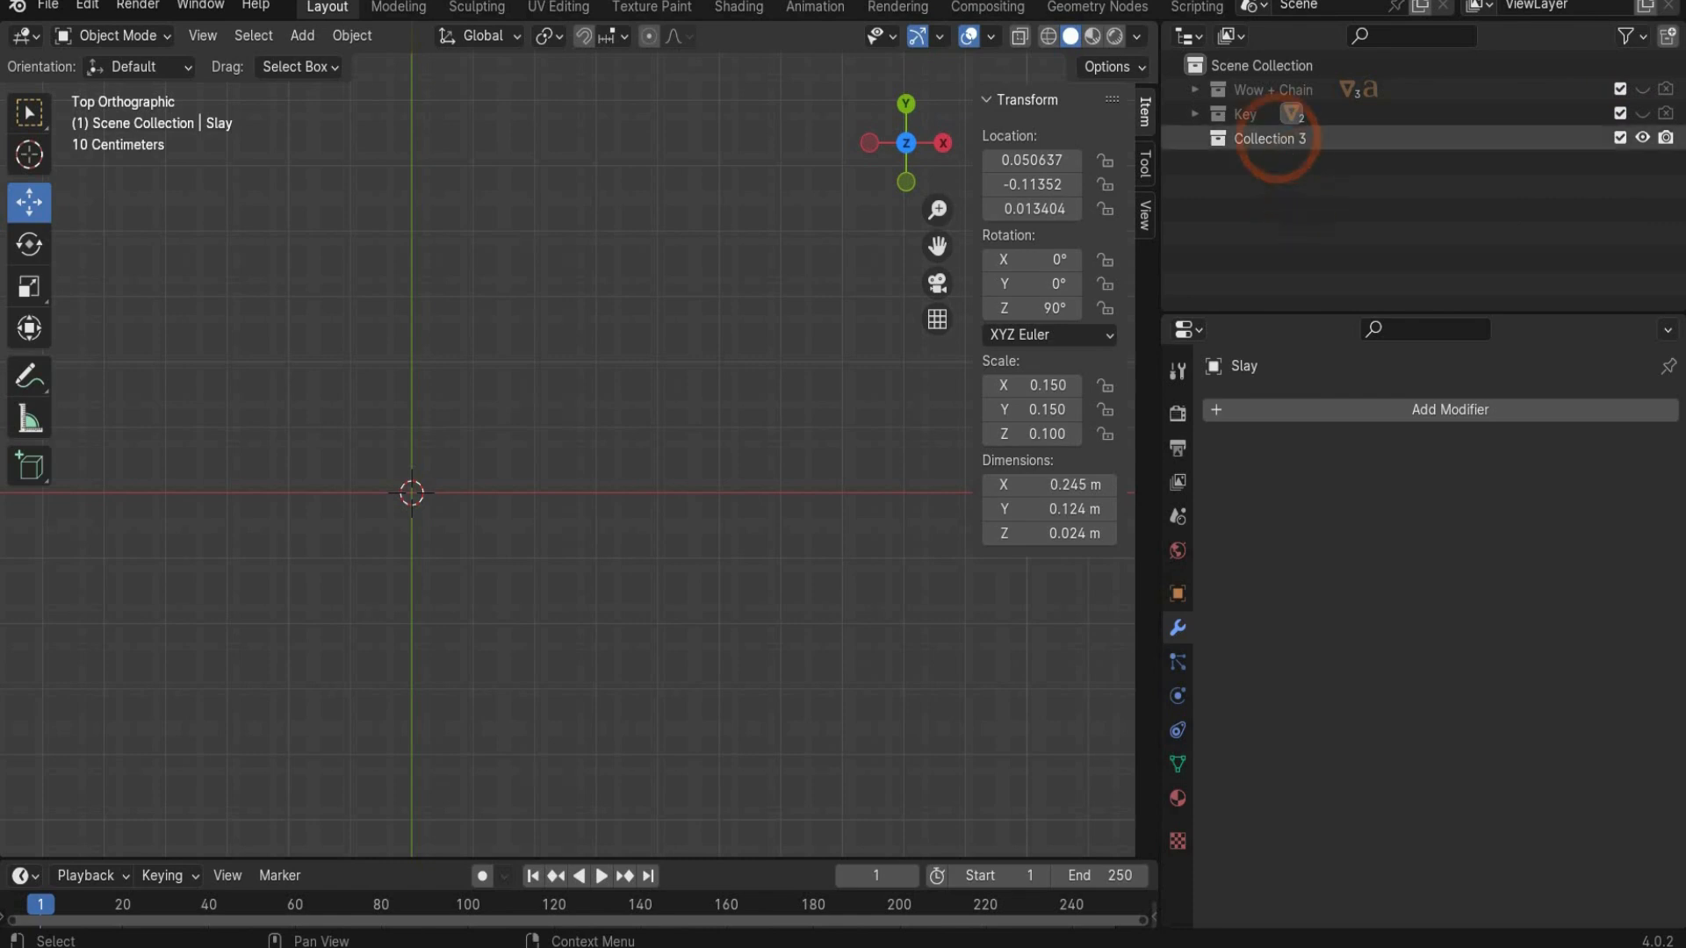
Step: Rename Collection 3 as Key Rings
double_click(1277, 137)
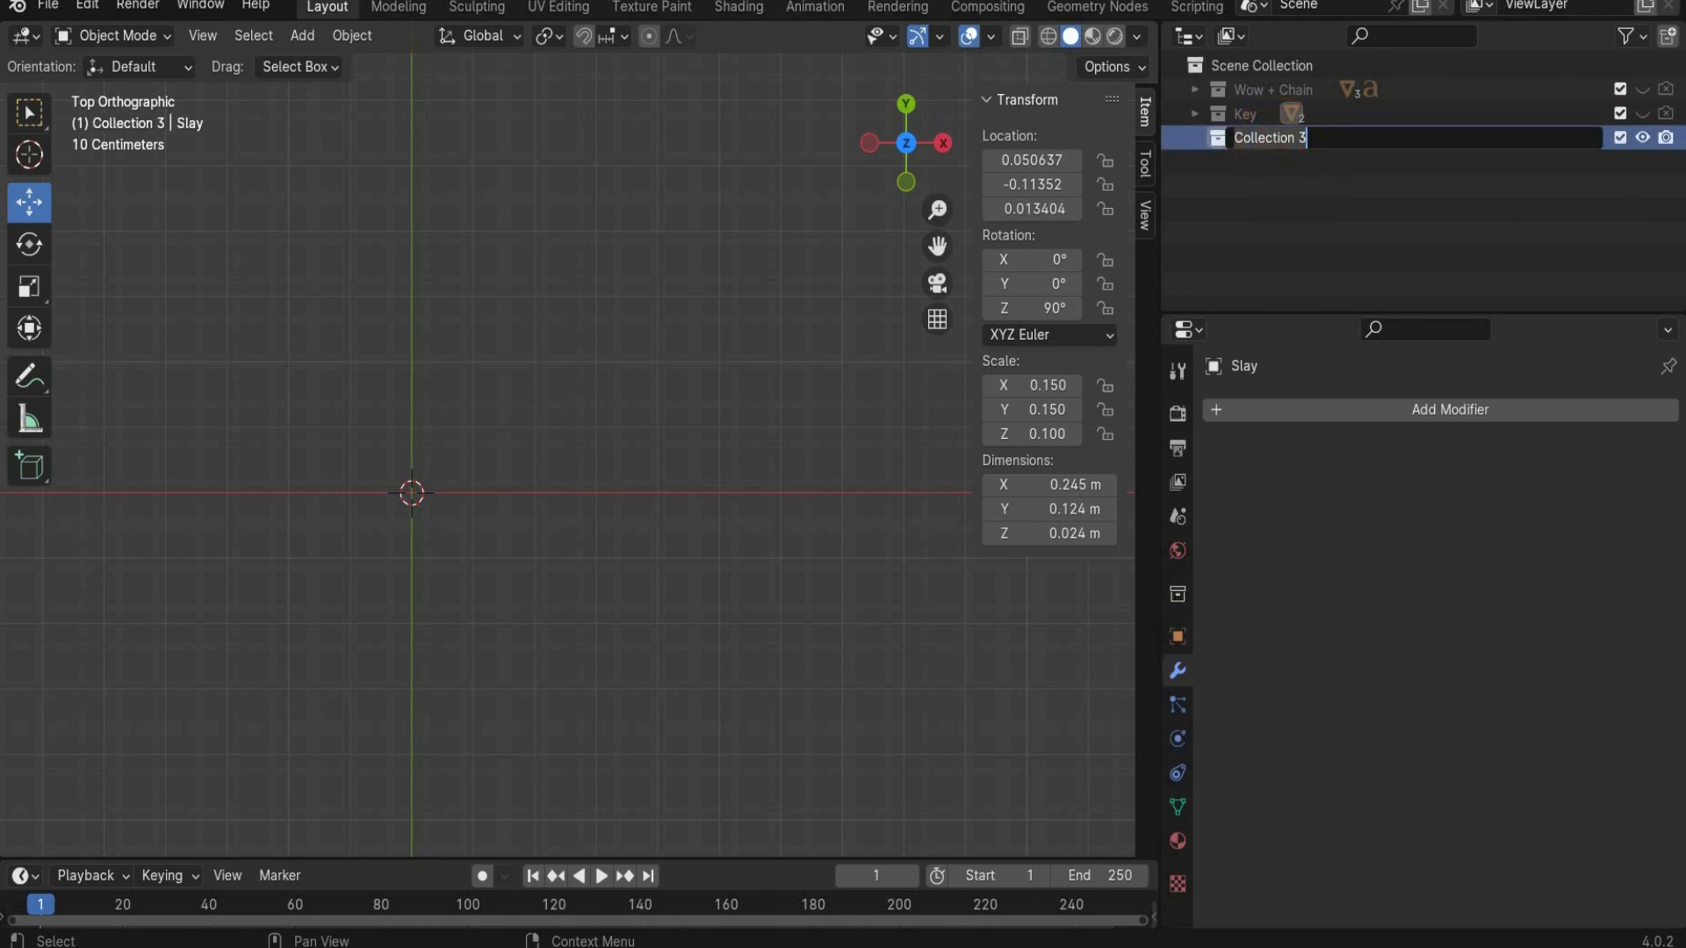
type("Key Rings")
key("Return")
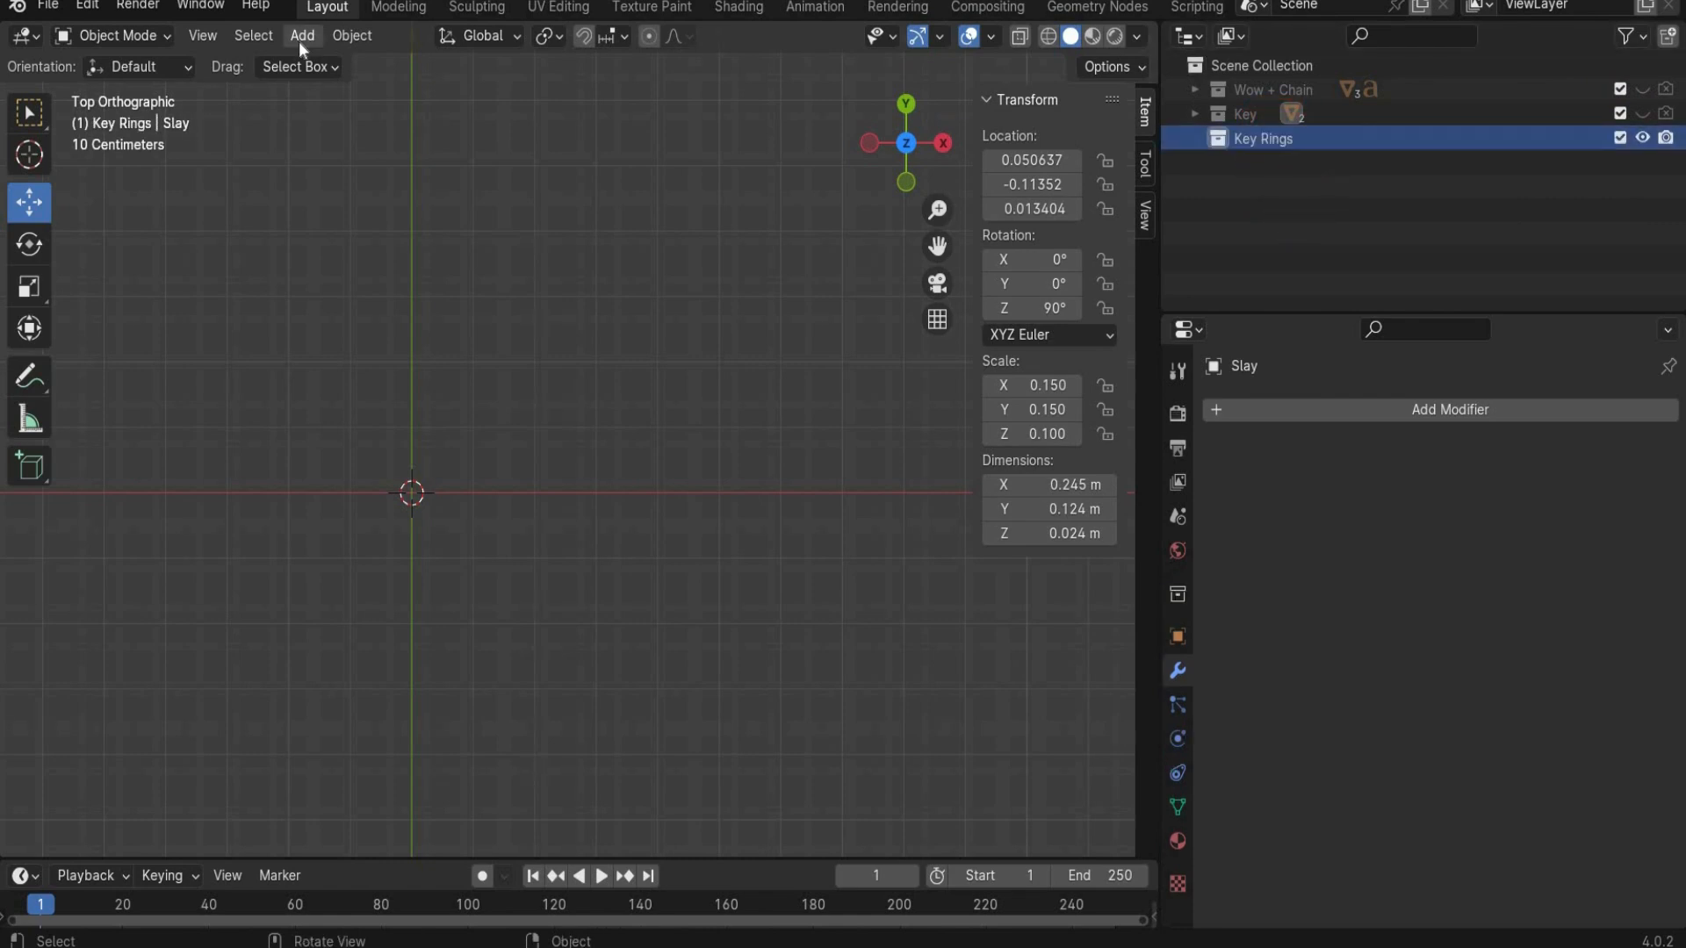
Step: Add an Archemedian curve spiral at the origin in the Key Rings collection
left_click(302, 35)
mouse_move(395, 88)
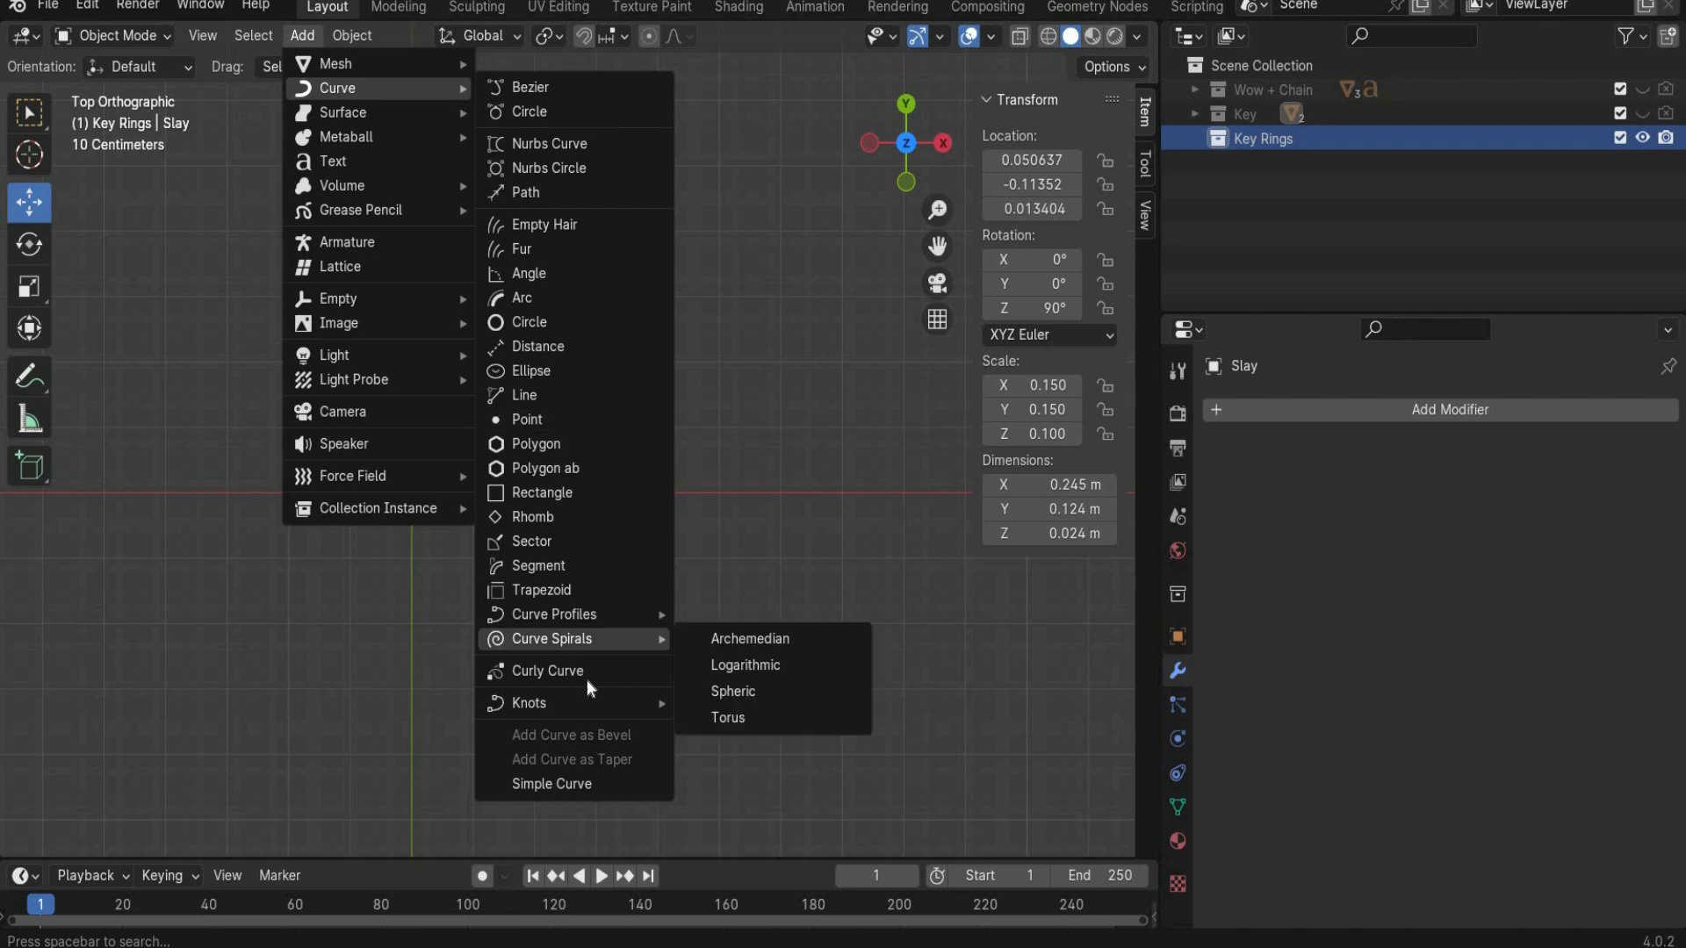
mouse_move(620, 634)
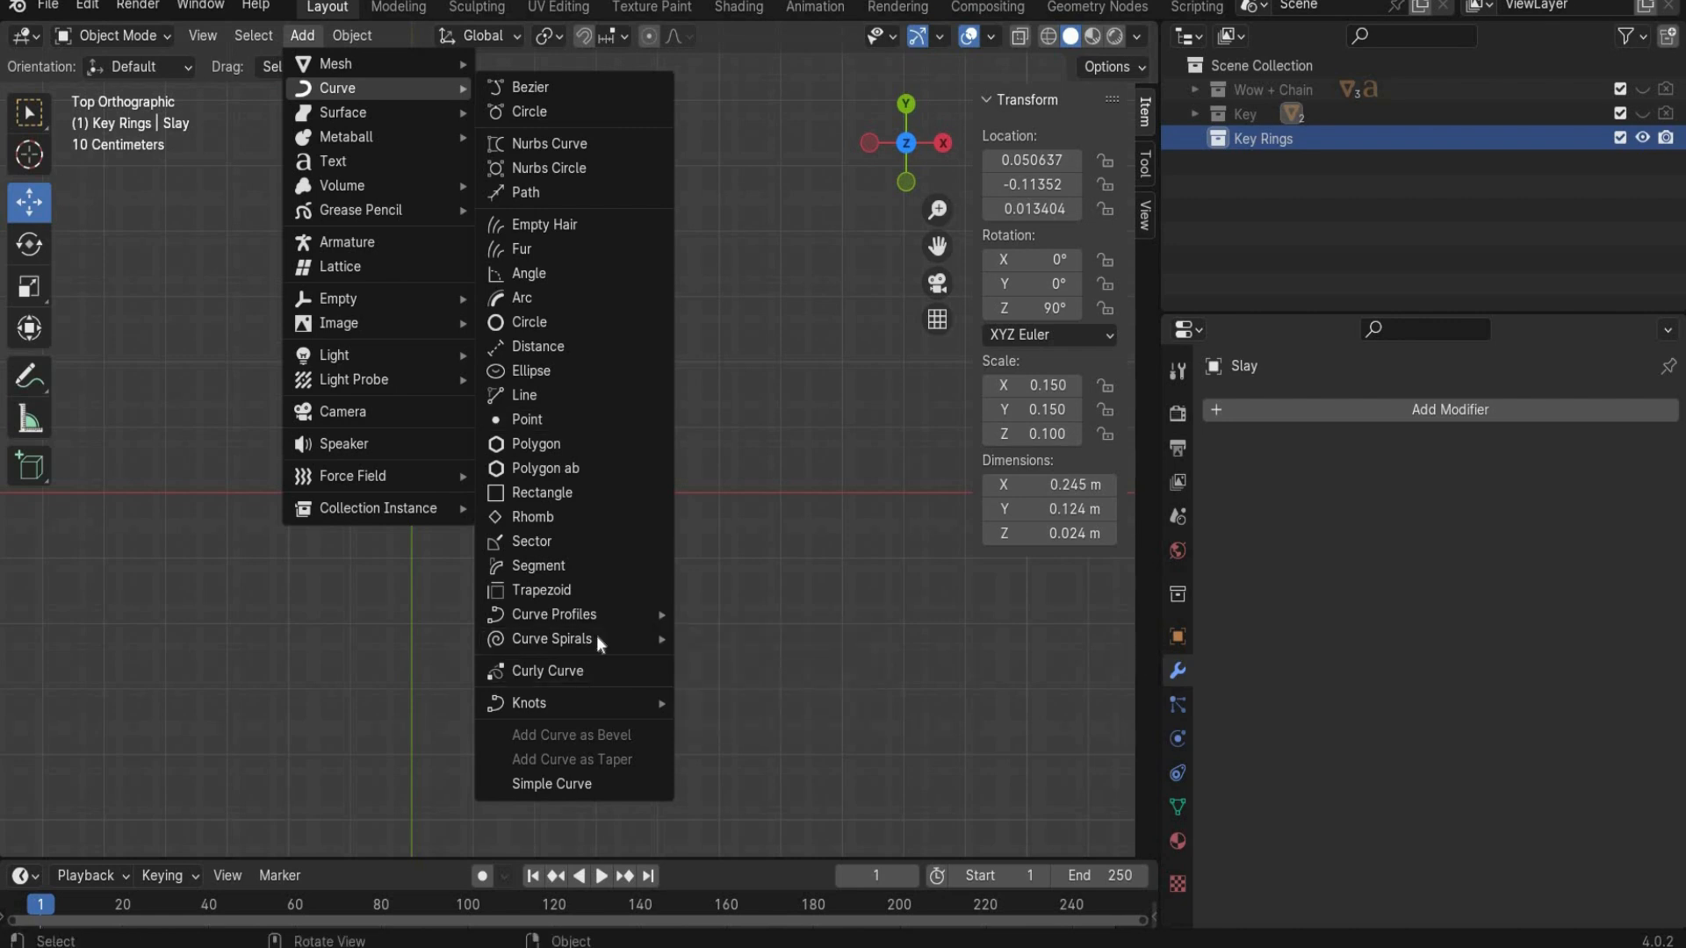
left_click(726, 639)
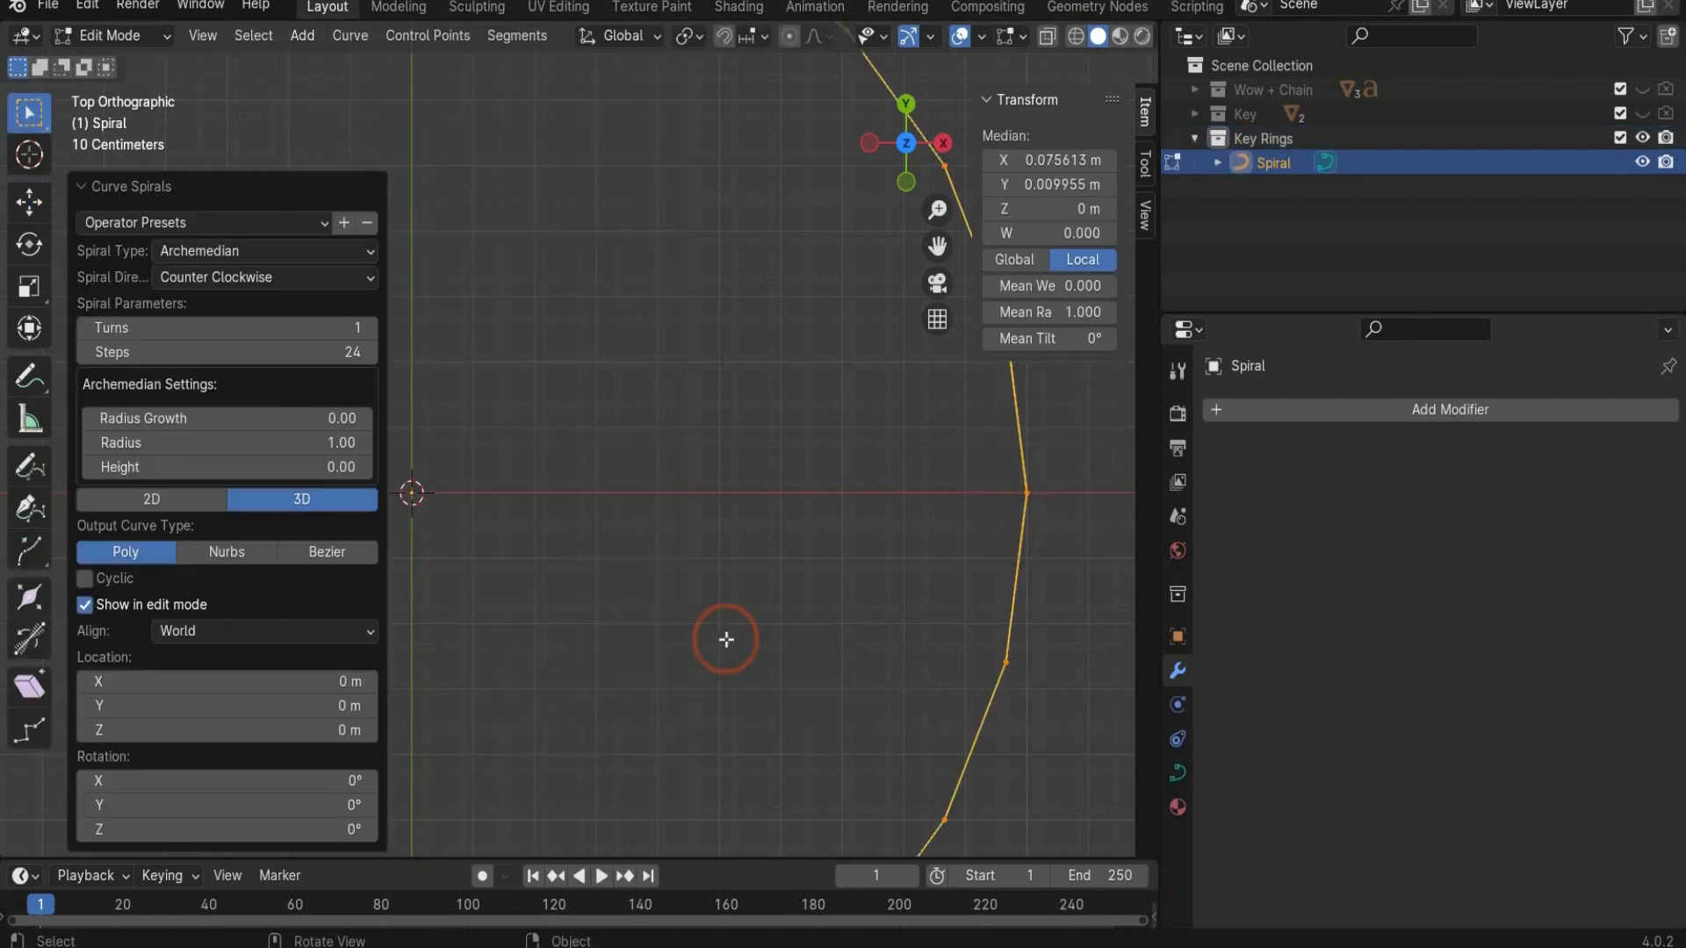
Step: Give the new spiral 2 turns, a radius of 0.16 and a height of 0.03, and deselect its points
scroll(726, 640, "down", 5)
left_click(311, 329)
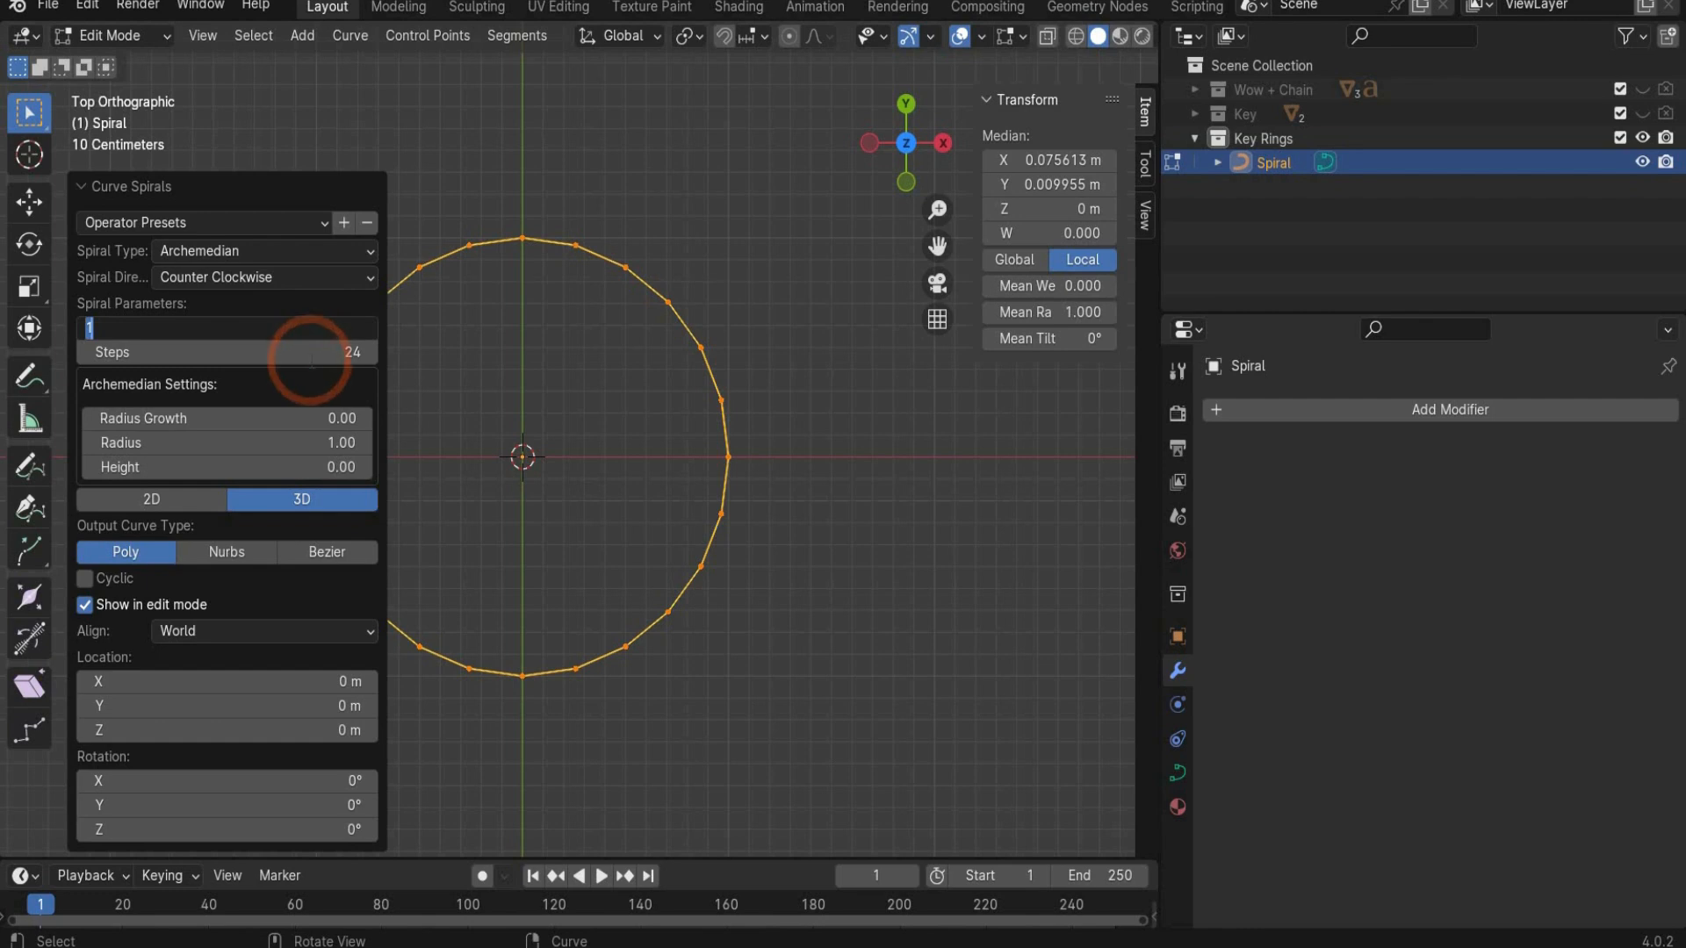
type("2")
left_click(315, 442)
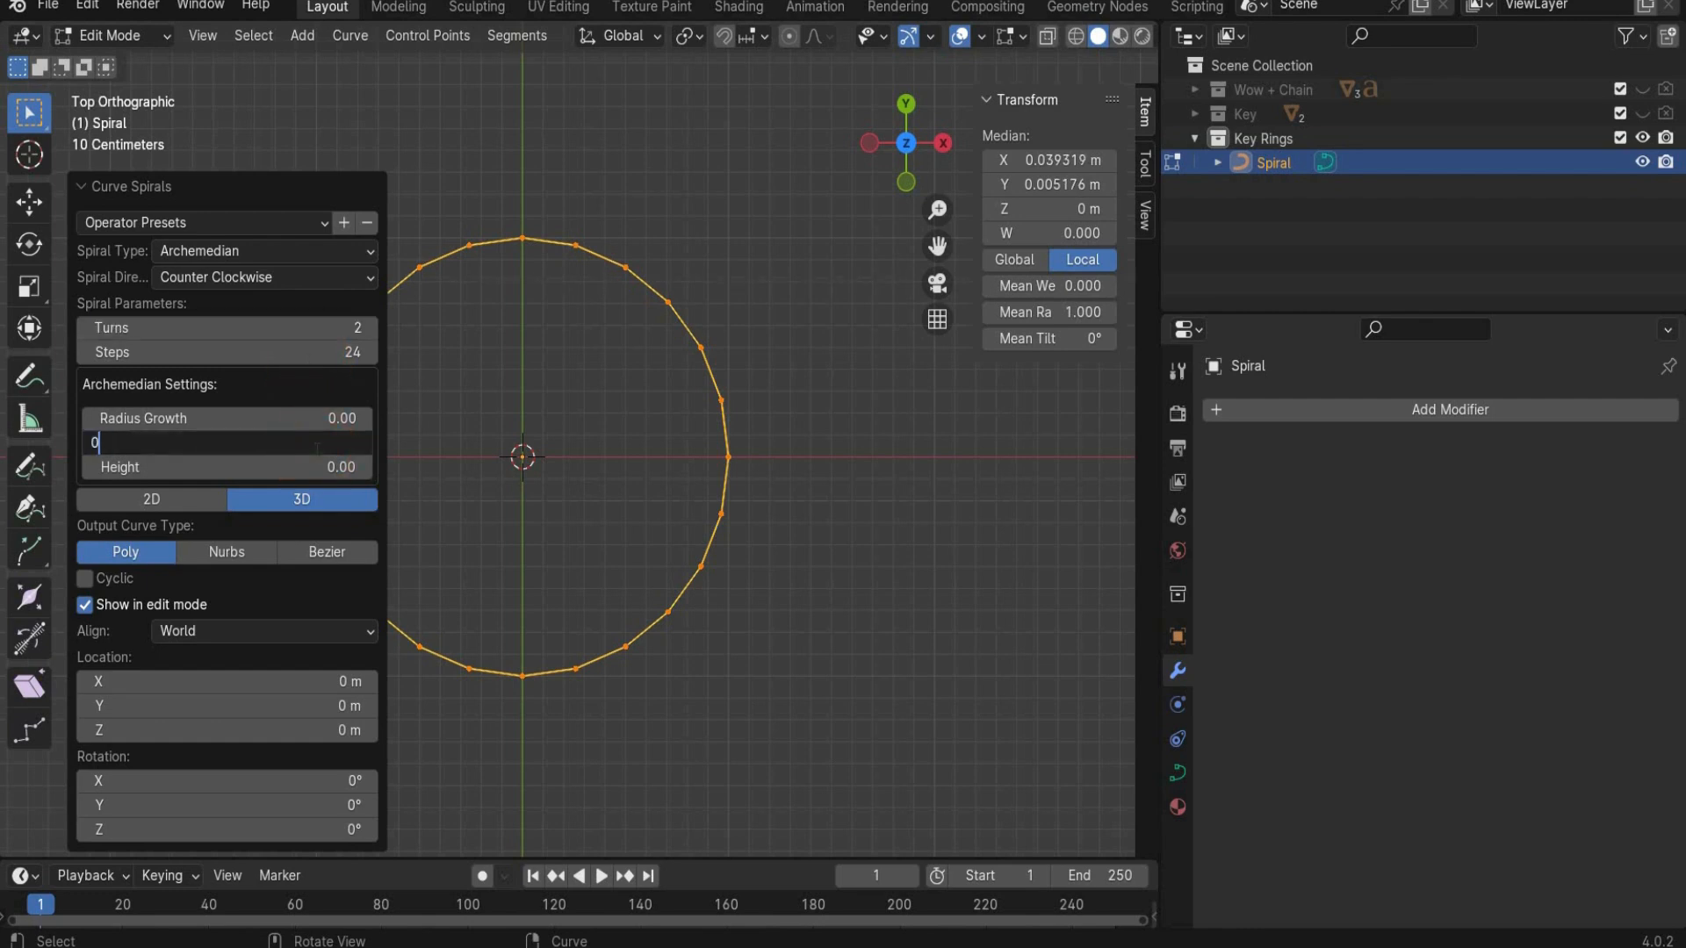
type("0.16")
key("Return")
left_click(313, 468)
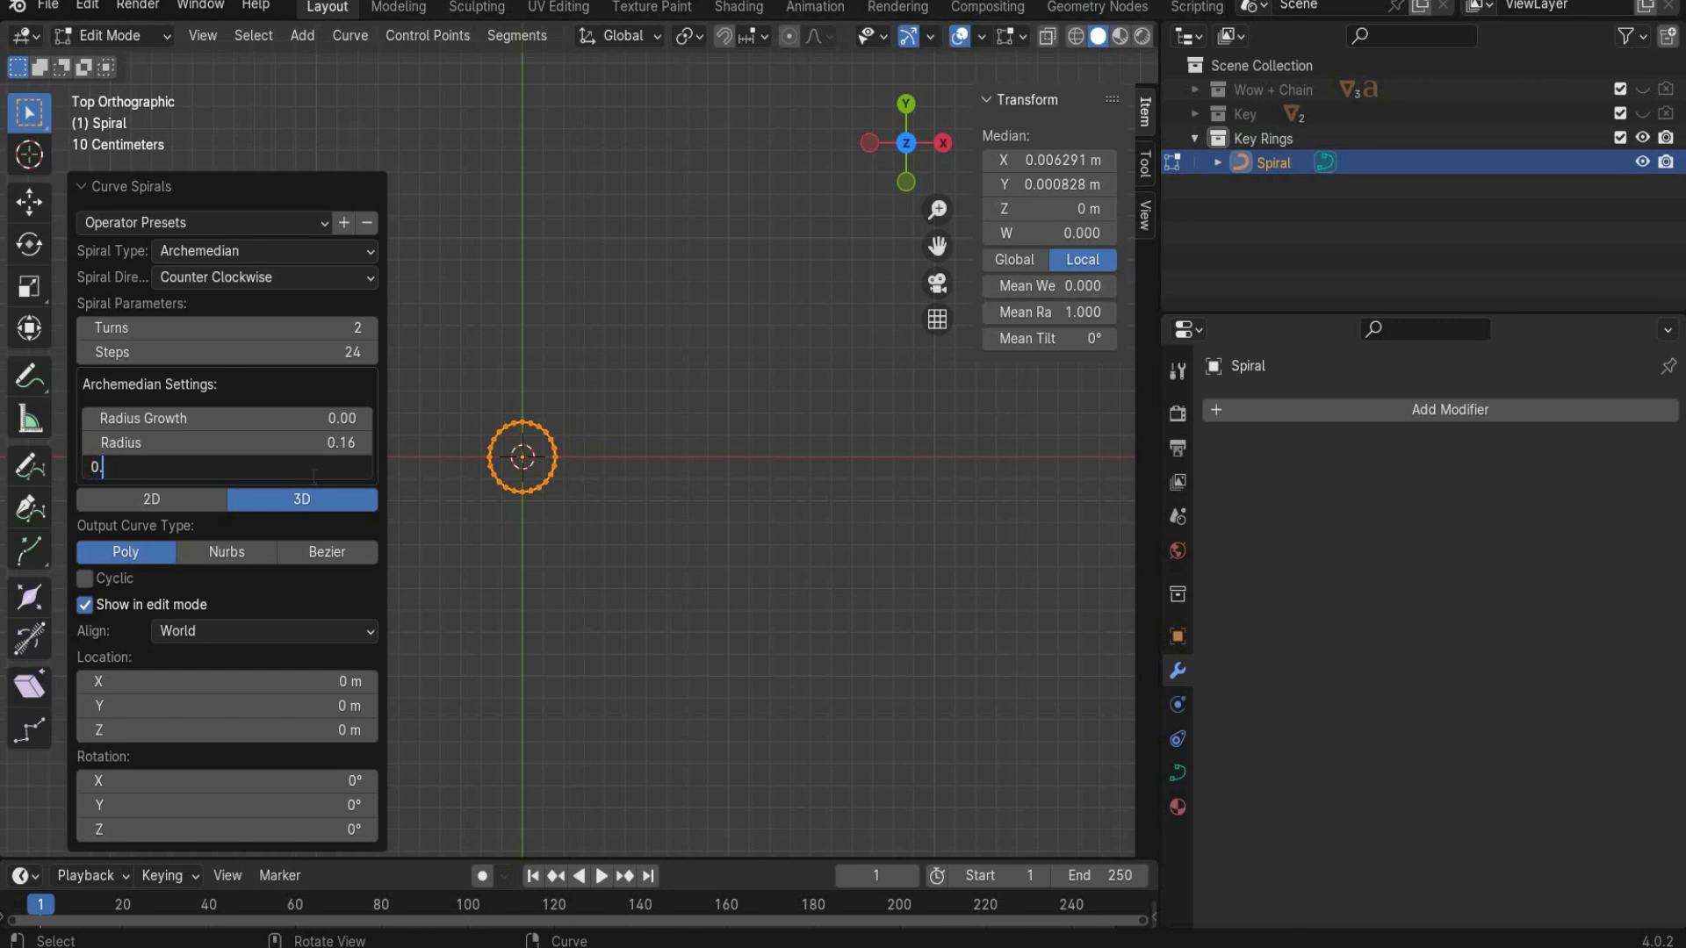
type("0.03")
key("Return")
left_click(906, 182)
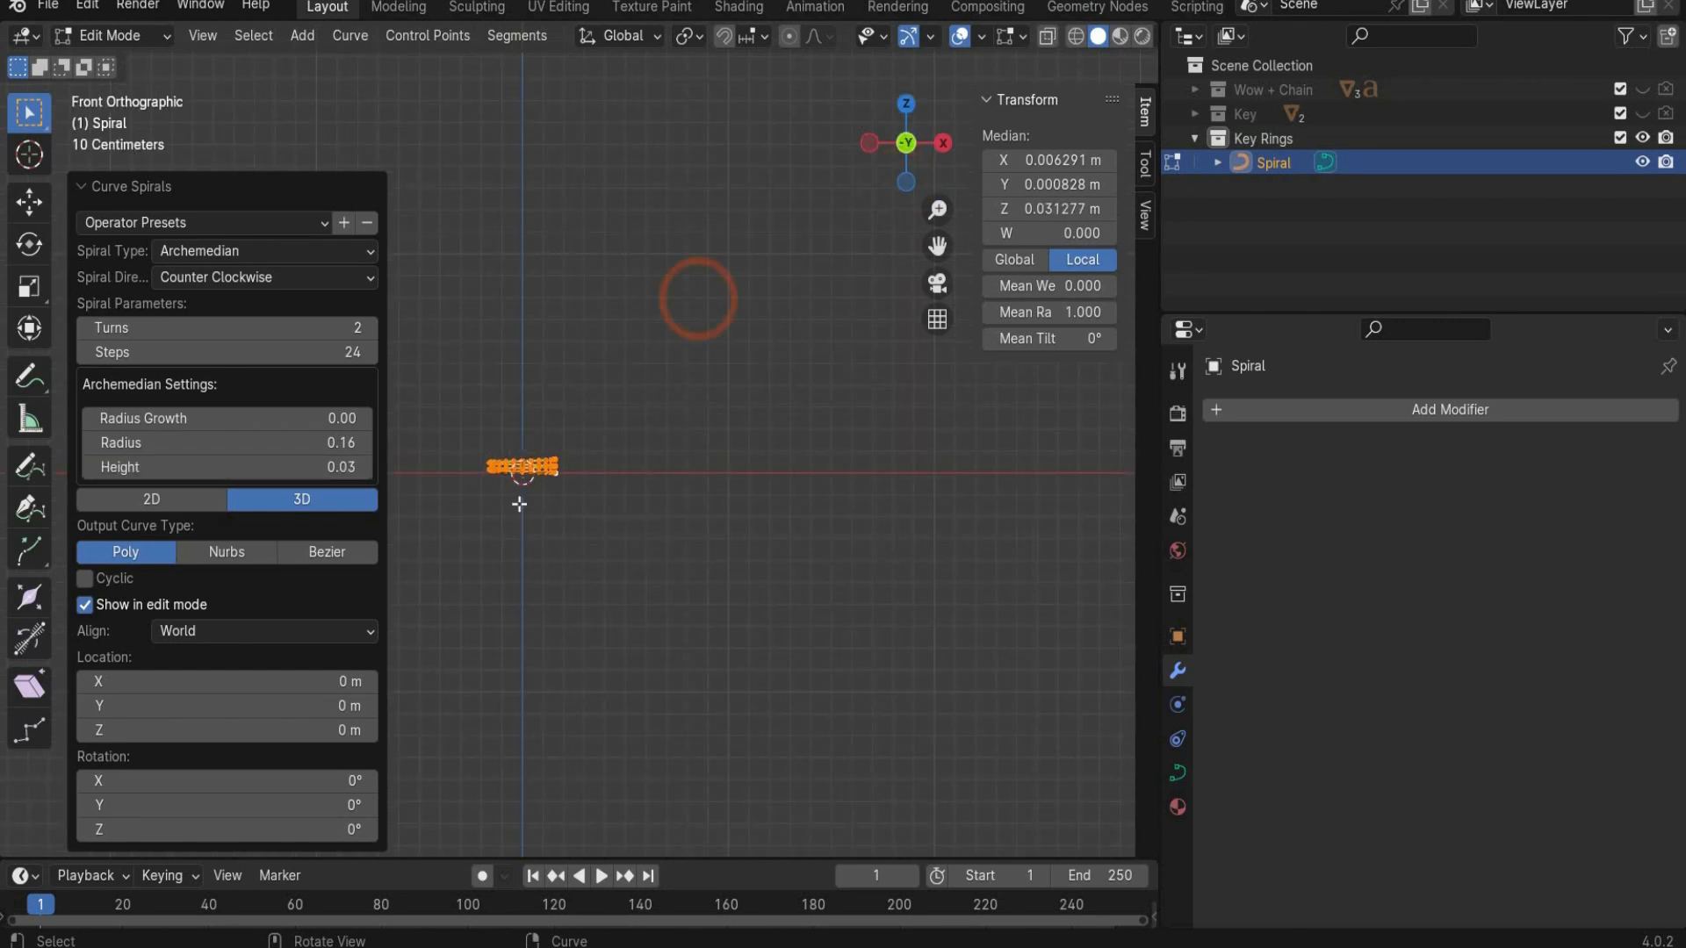
left_click_drag(937, 246, 826, 316)
left_click_drag(937, 246, 1073, 206)
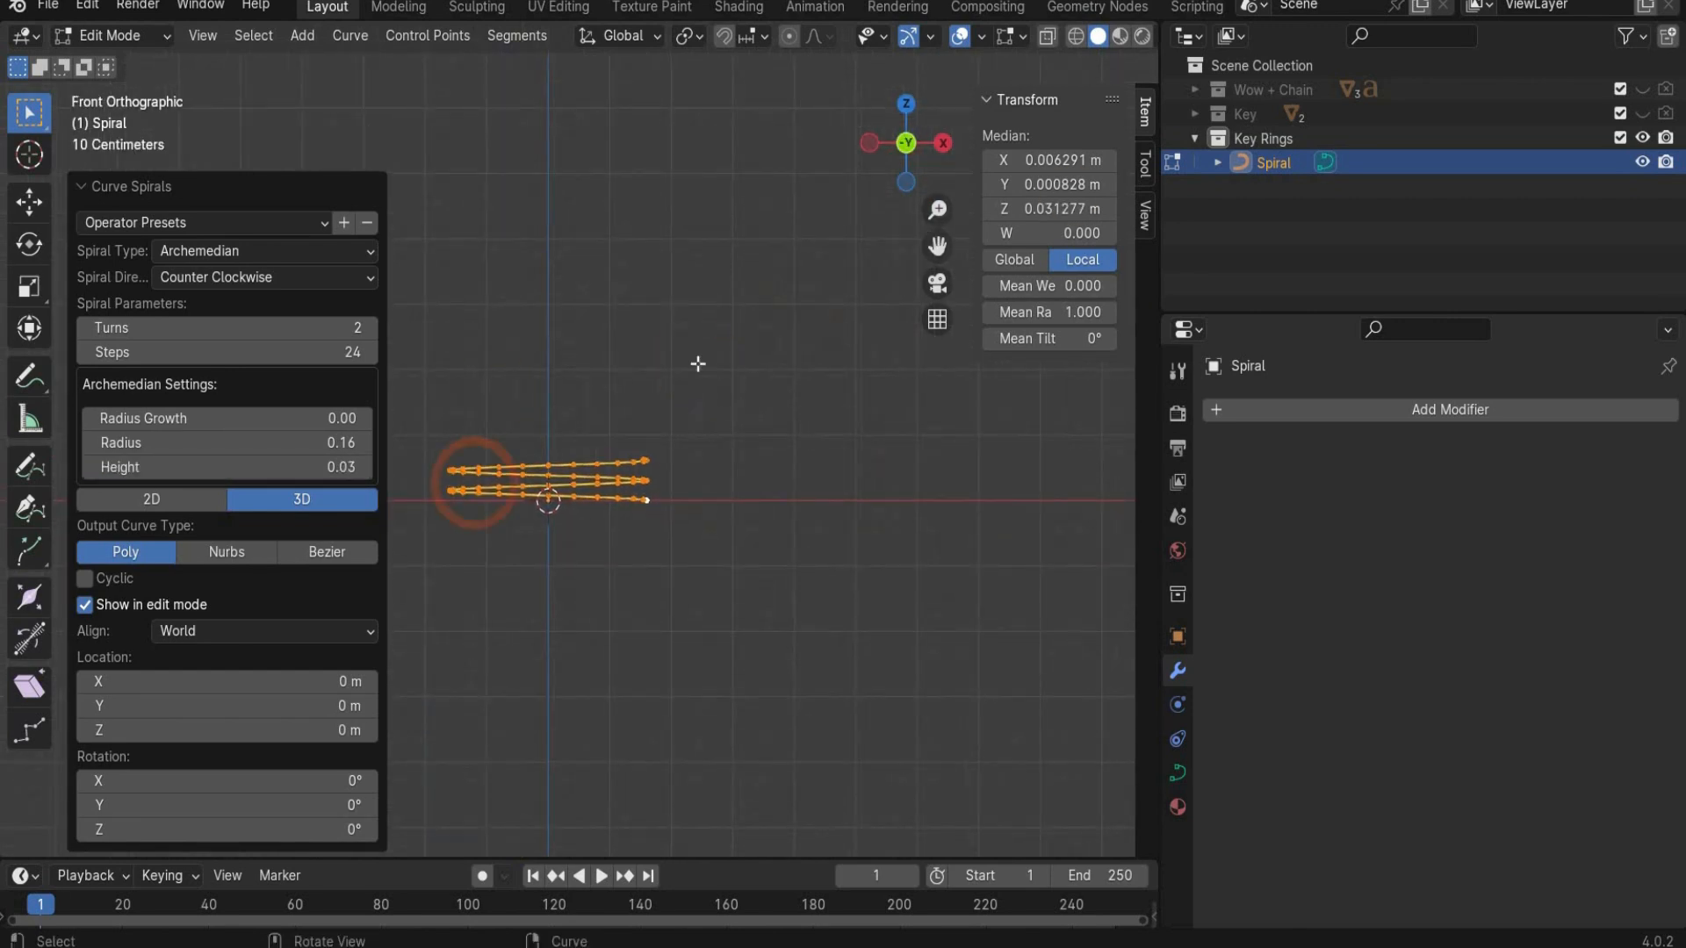
left_click(857, 196)
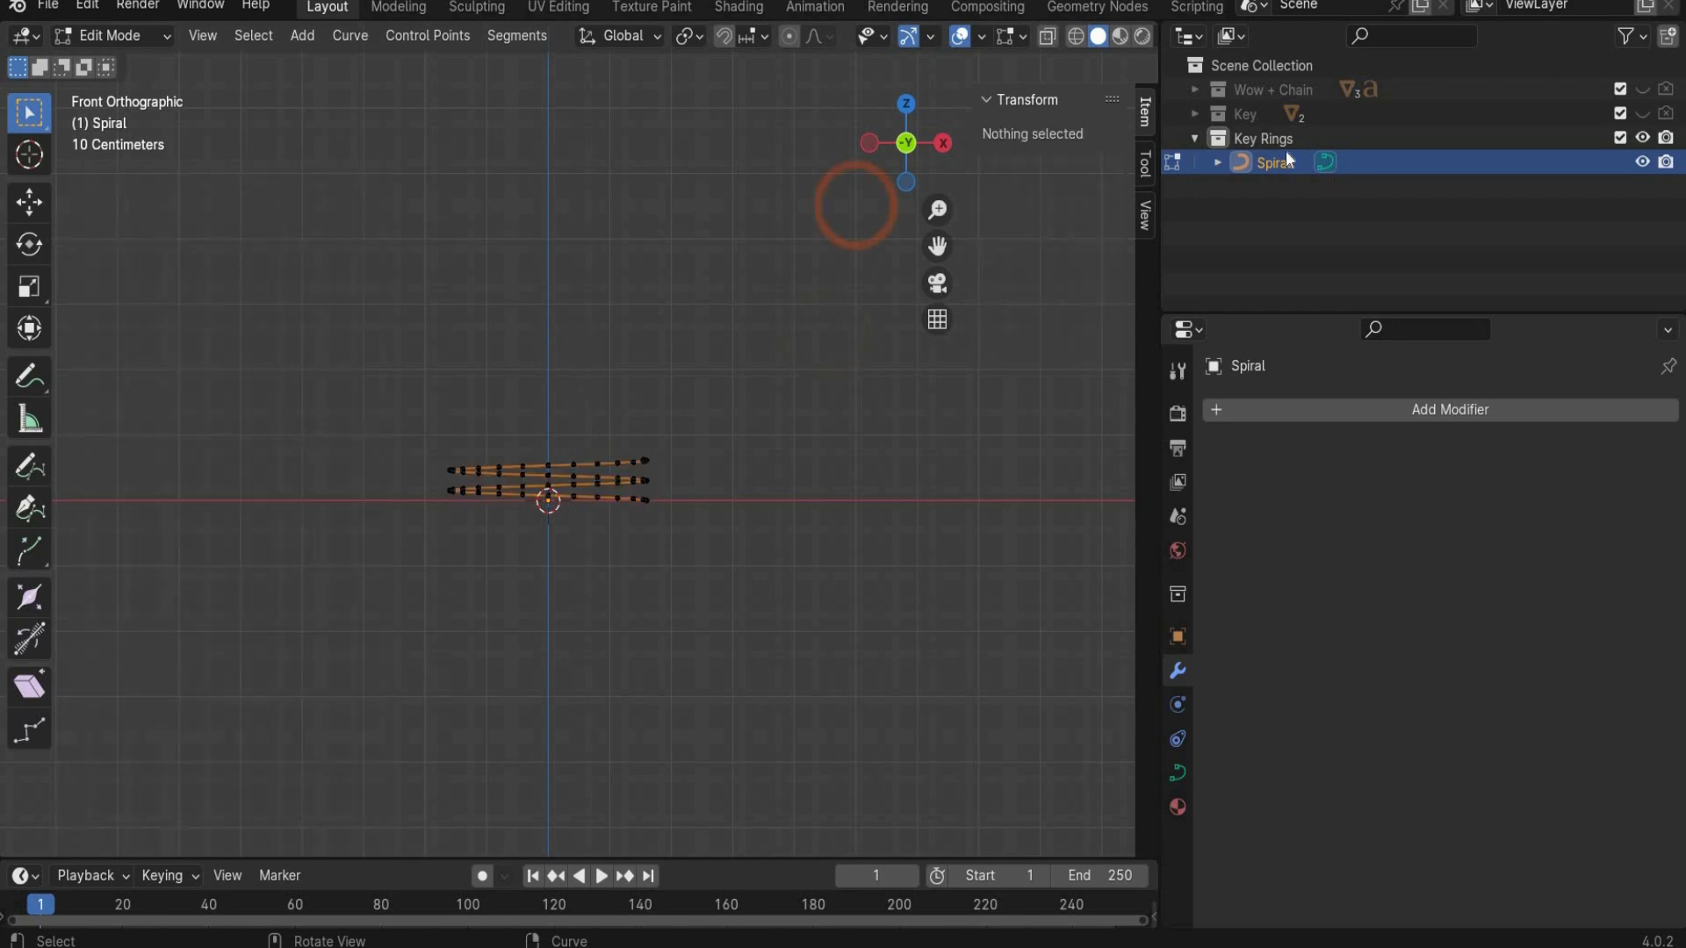
Step: Open the program's Preferences
left_click(87, 6)
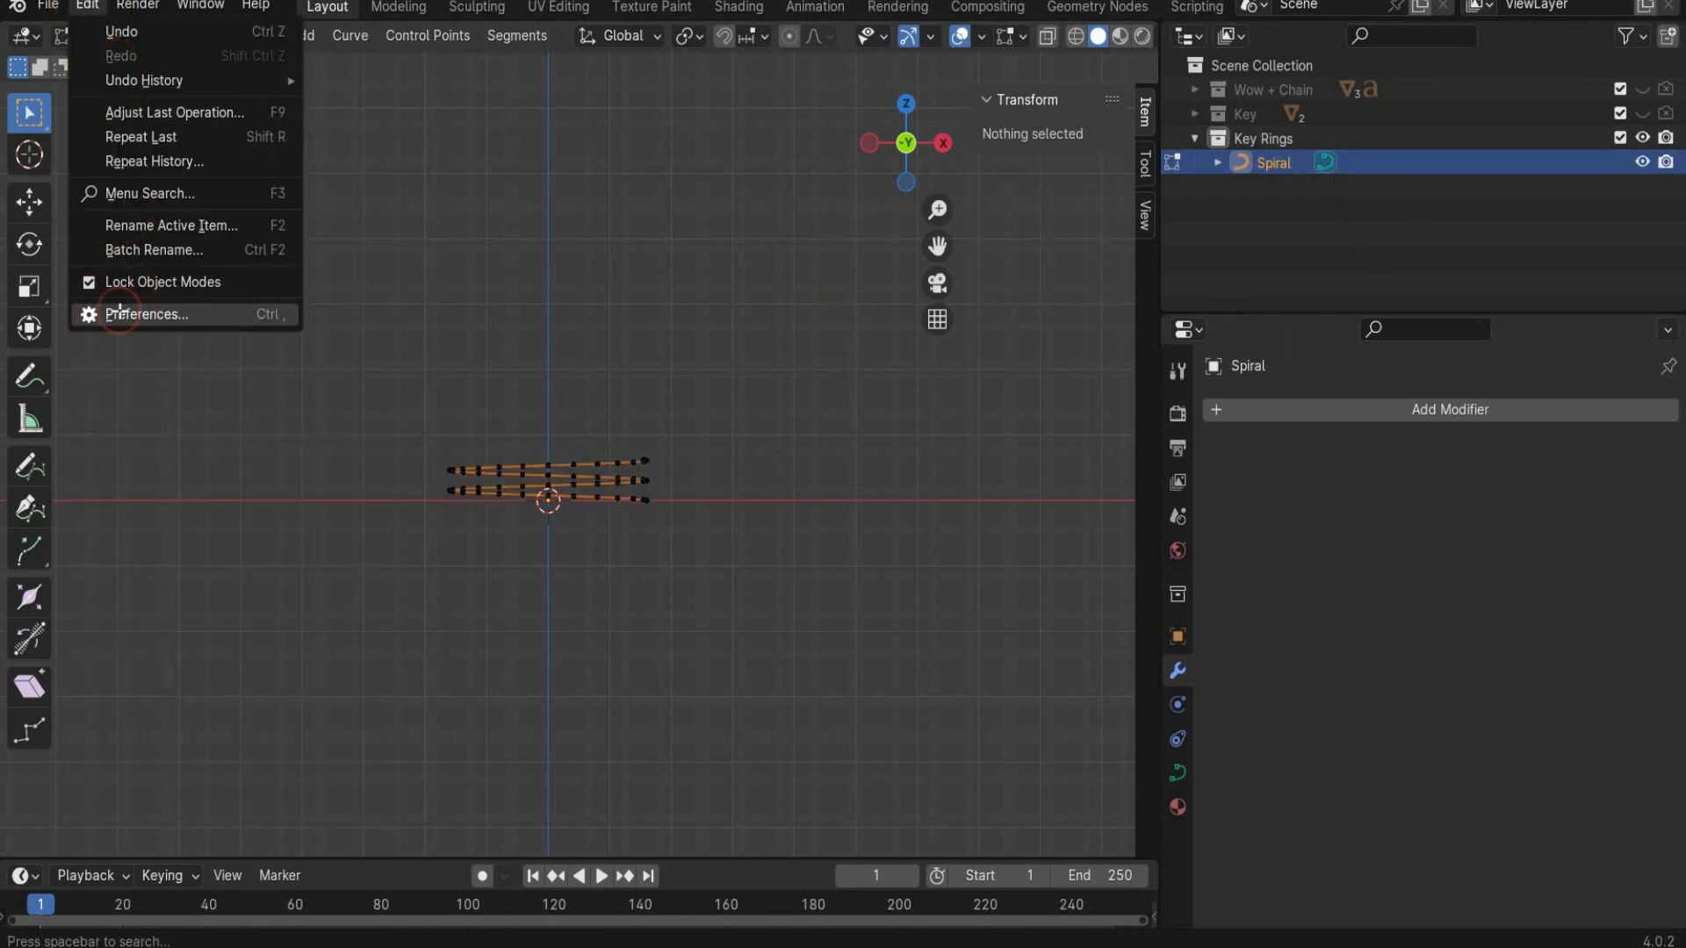
Step: Check the Add Curve: Extra Objects add-on in the preferences, and return the spiral to Object Mode
left_click(120, 314)
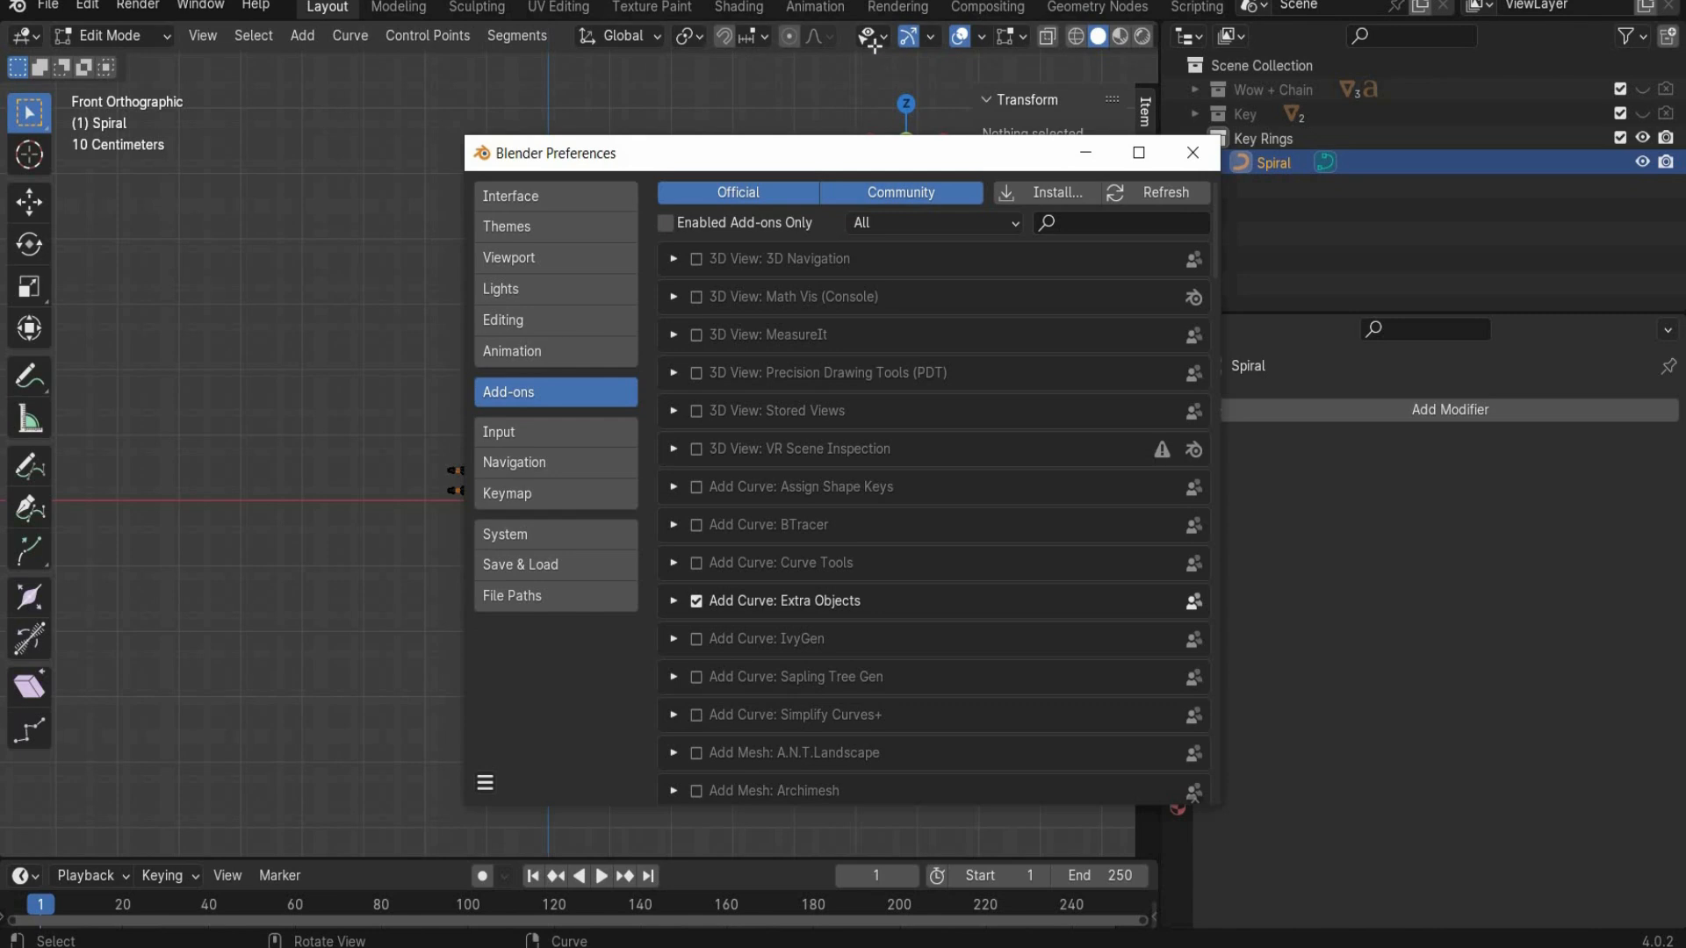
left_click(1191, 152)
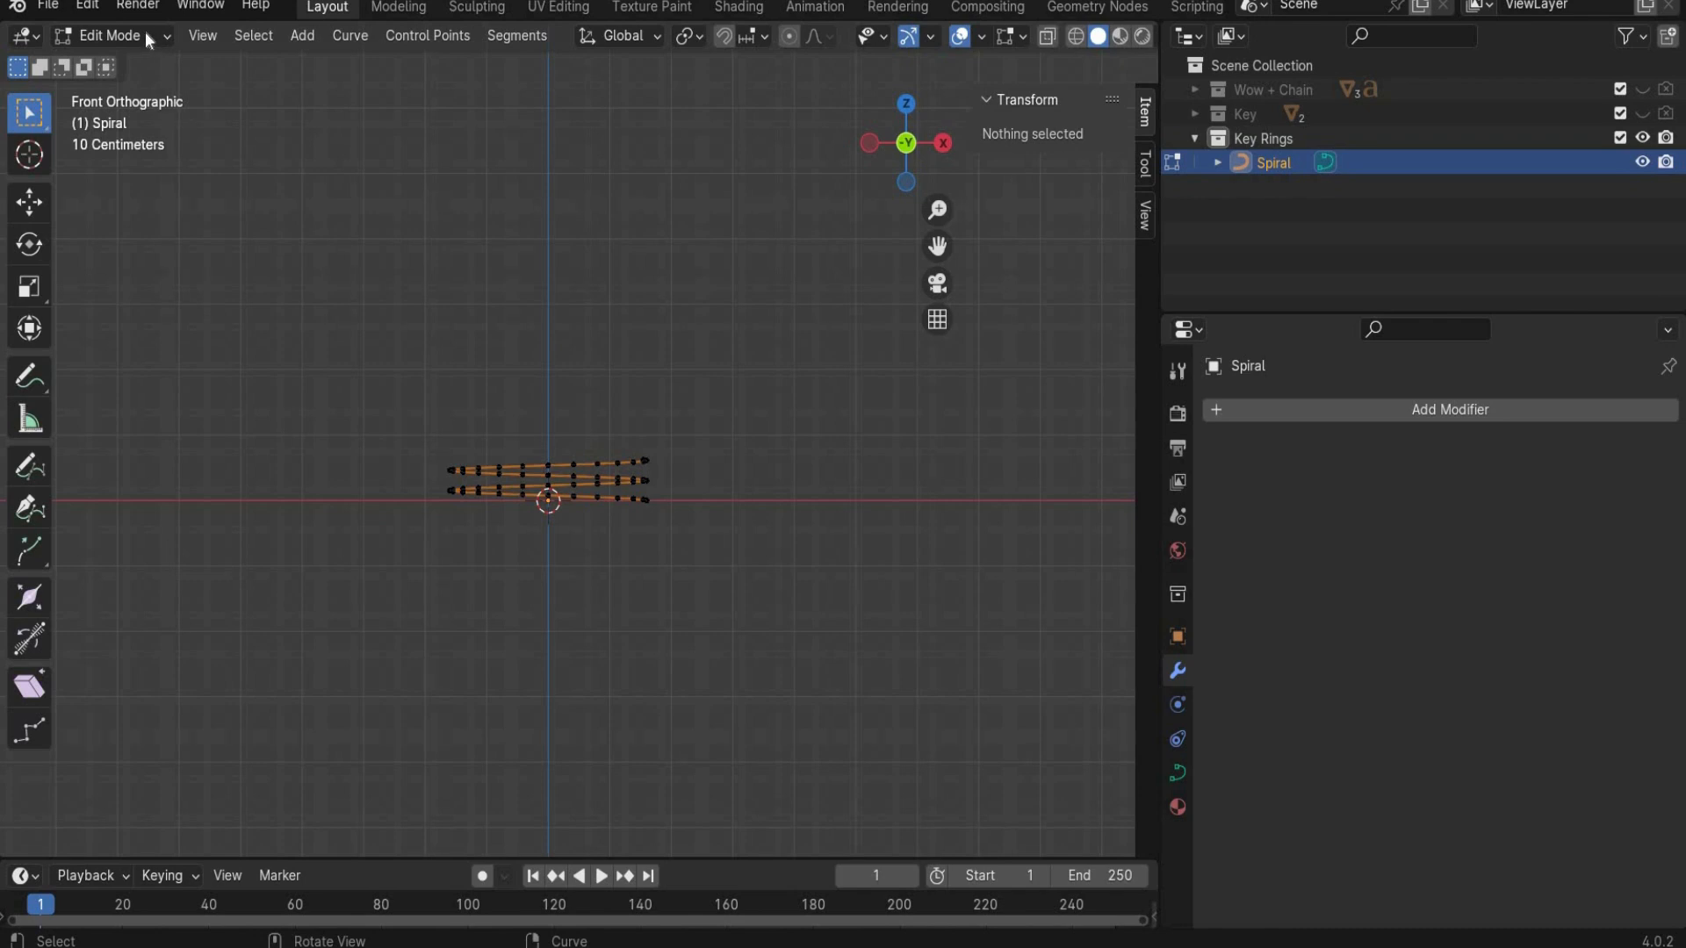
key("Tab")
Step: Give the spiral curve a round bevel with a depth of 0.015 m
scroll(527, 424, "up", 3)
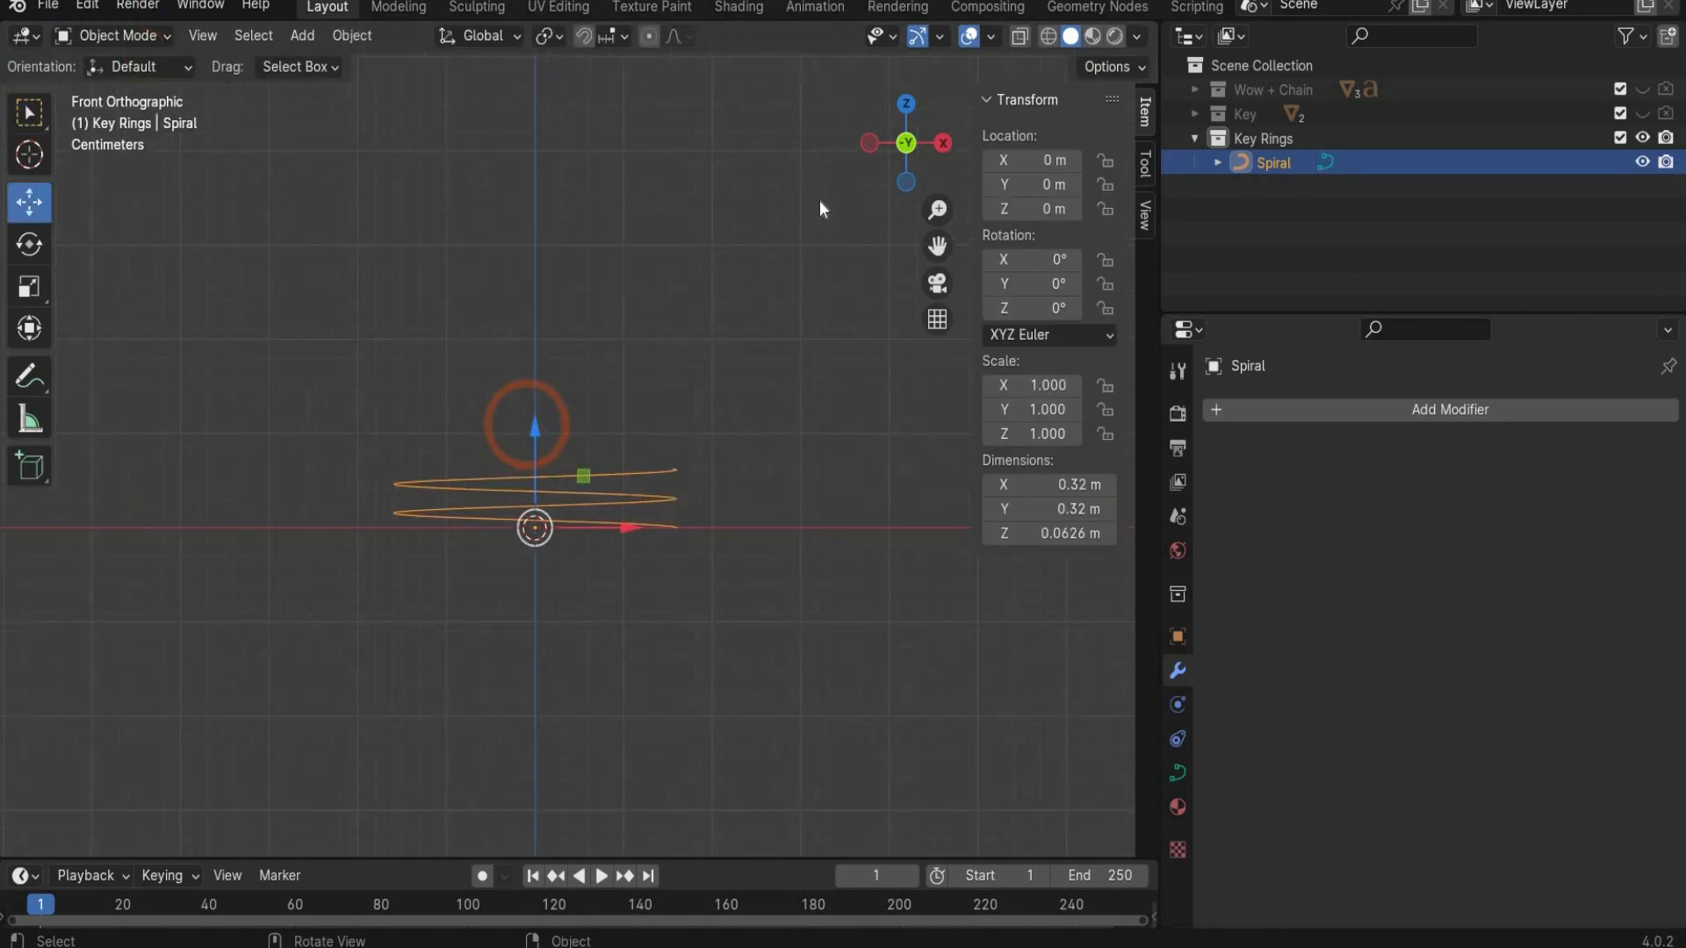
left_click(905, 109)
left_click(1185, 771)
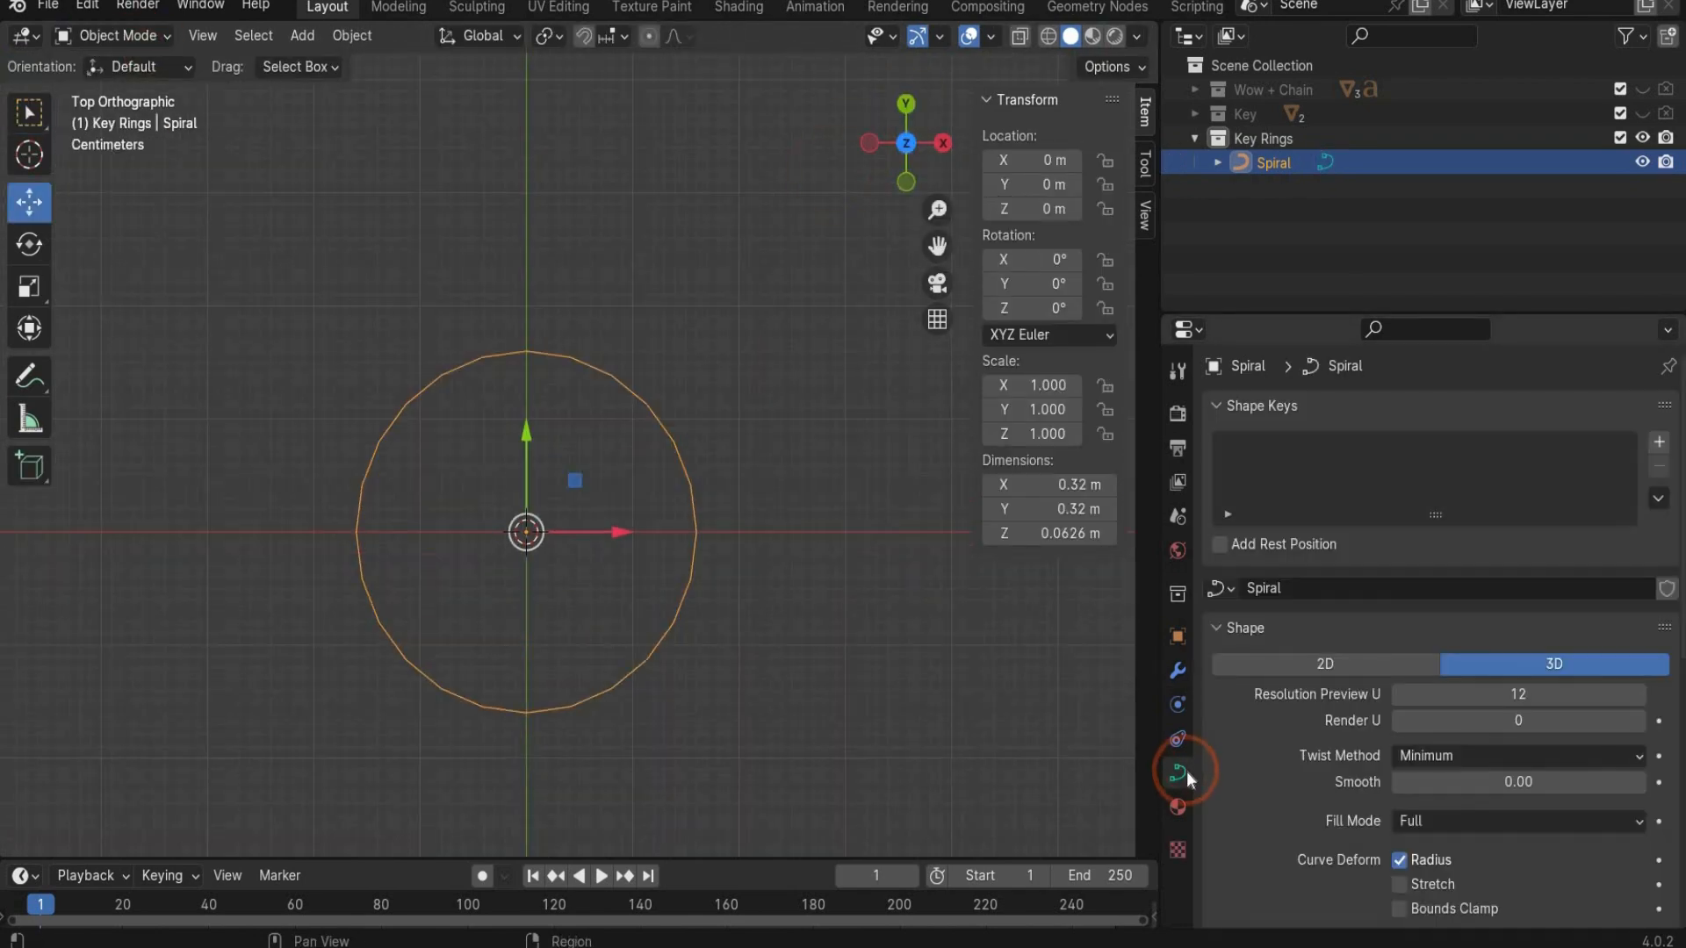
scroll(1278, 744, "down", 3)
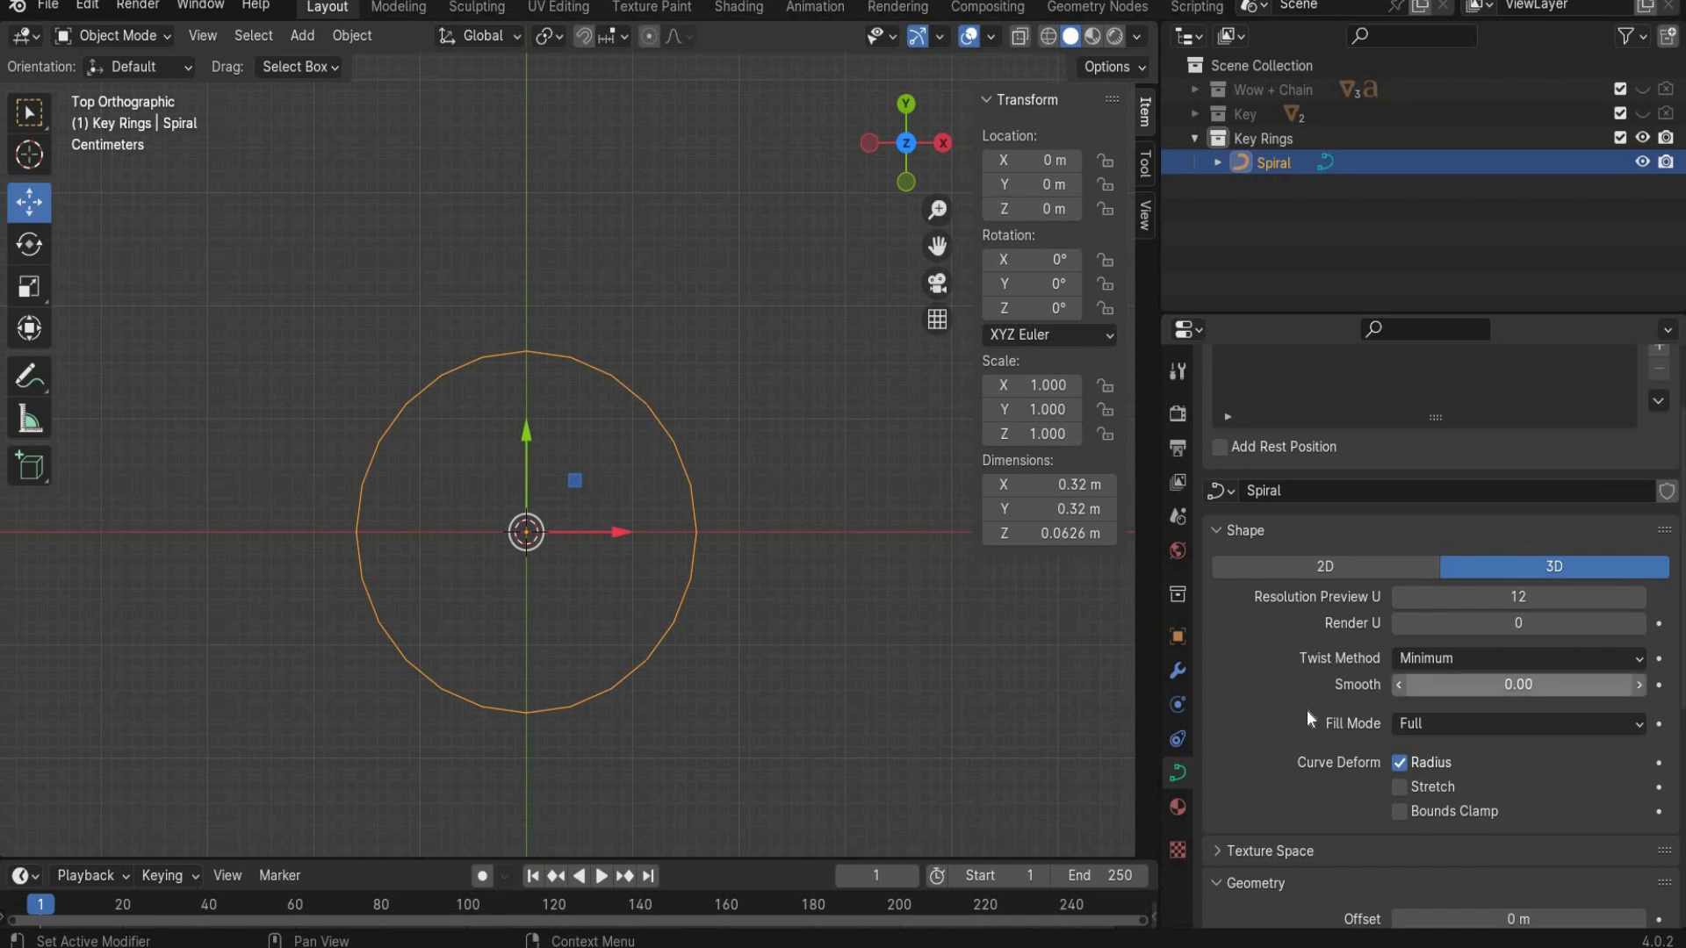
scroll(1344, 729, "down", 10)
left_click(1468, 725)
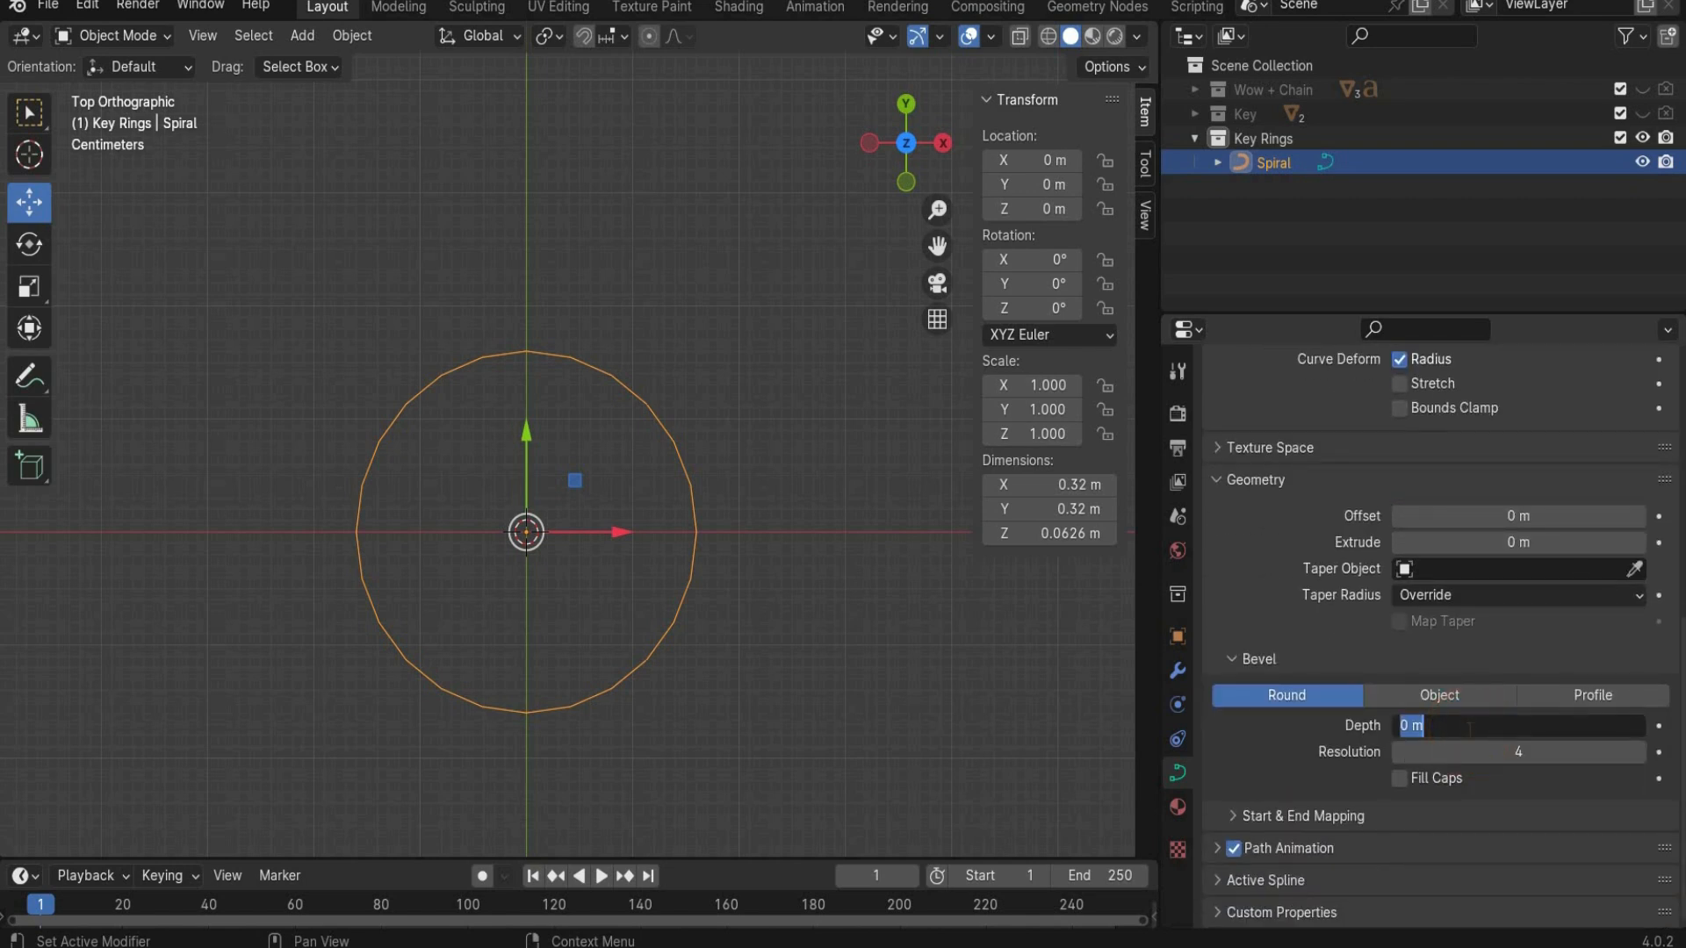
type("0.015")
key("Return")
Step: Fill the end caps of the beveled spiral and shade it smooth
key("KP_1")
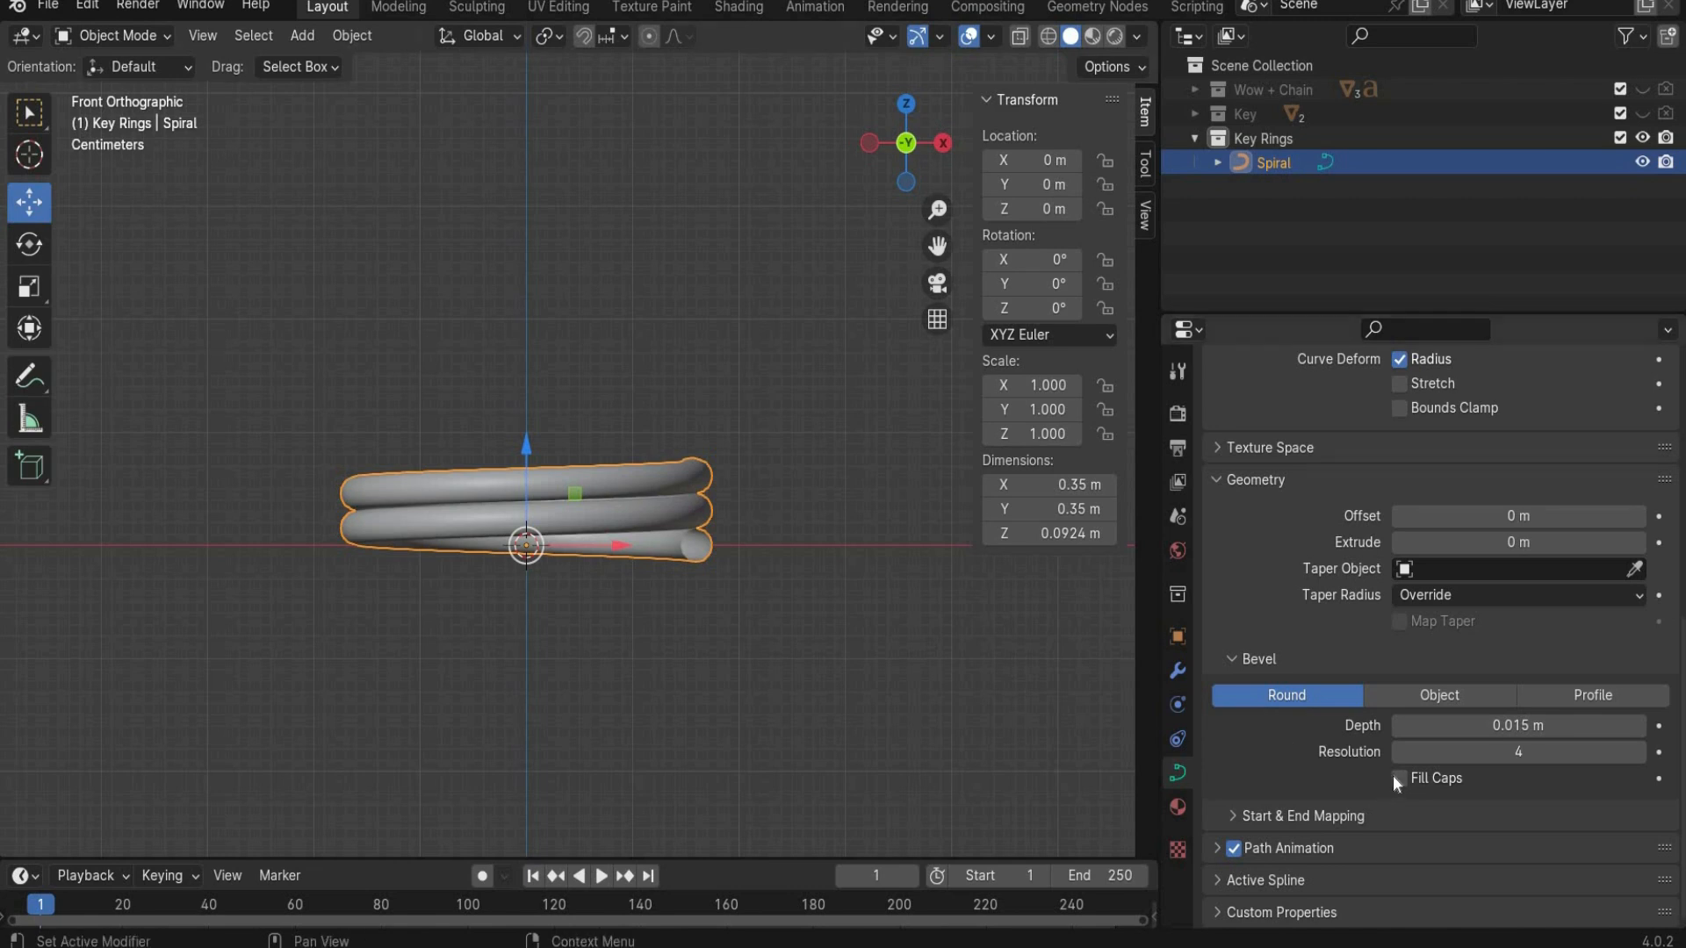
left_click(1398, 778)
right_click(475, 487)
left_click(485, 491)
Step: Set the spiral's scale to 0.75 in X, 0.75 in Y and 0.6 in Z
key("KP_7")
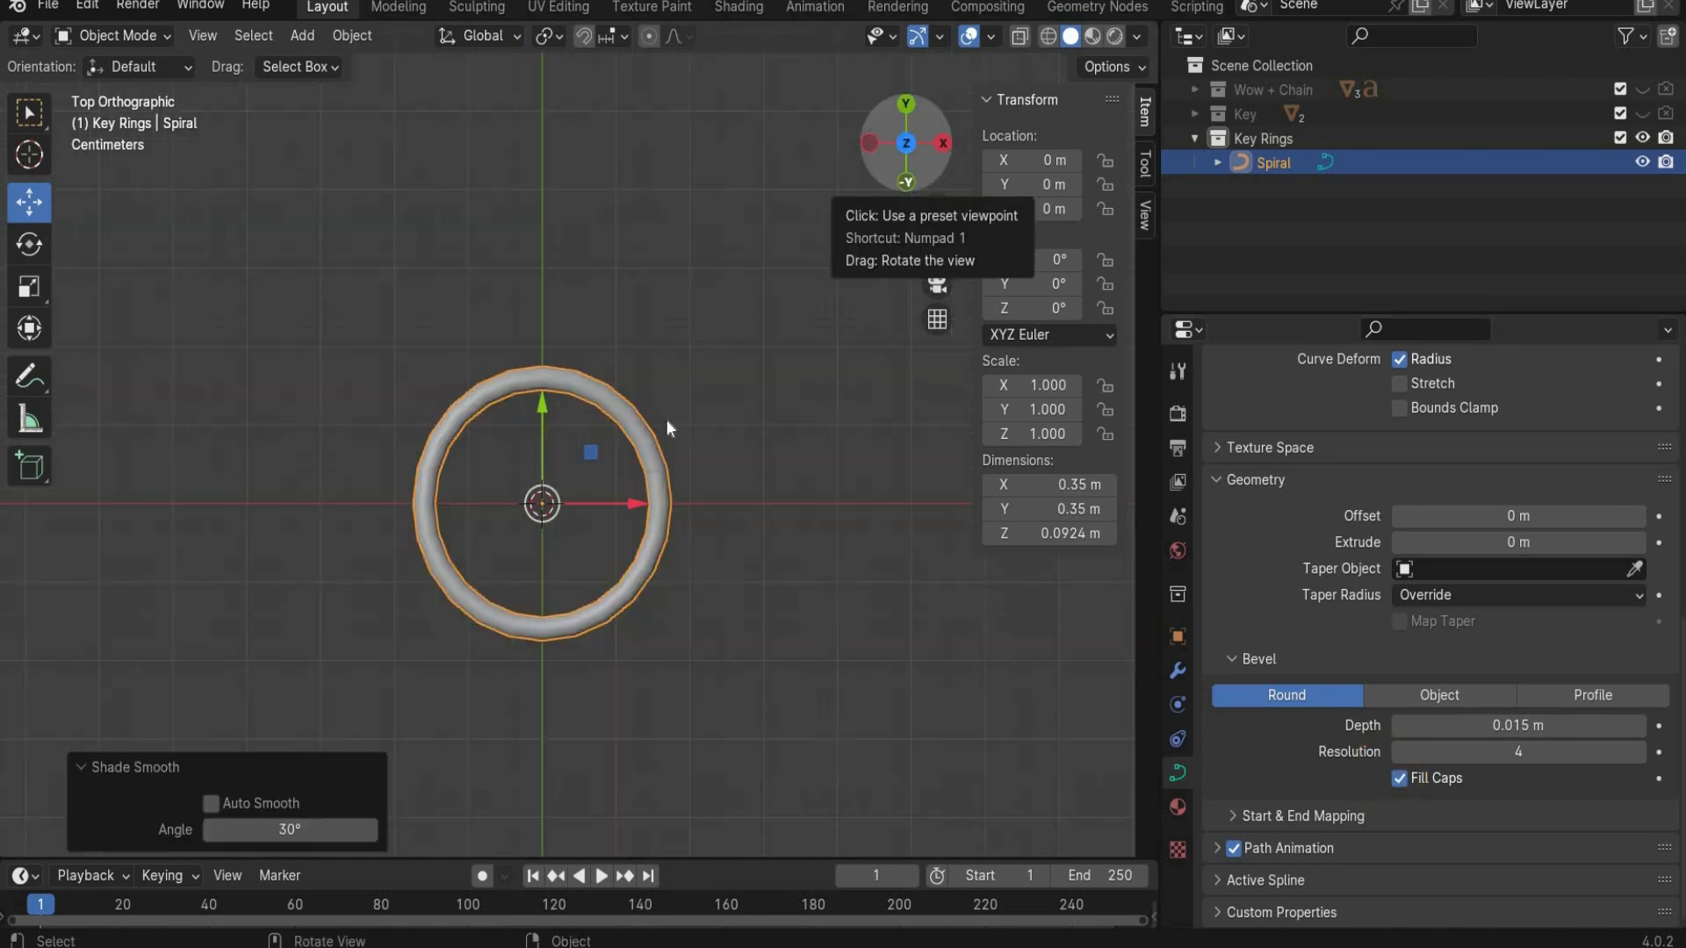
double_click(1032, 385)
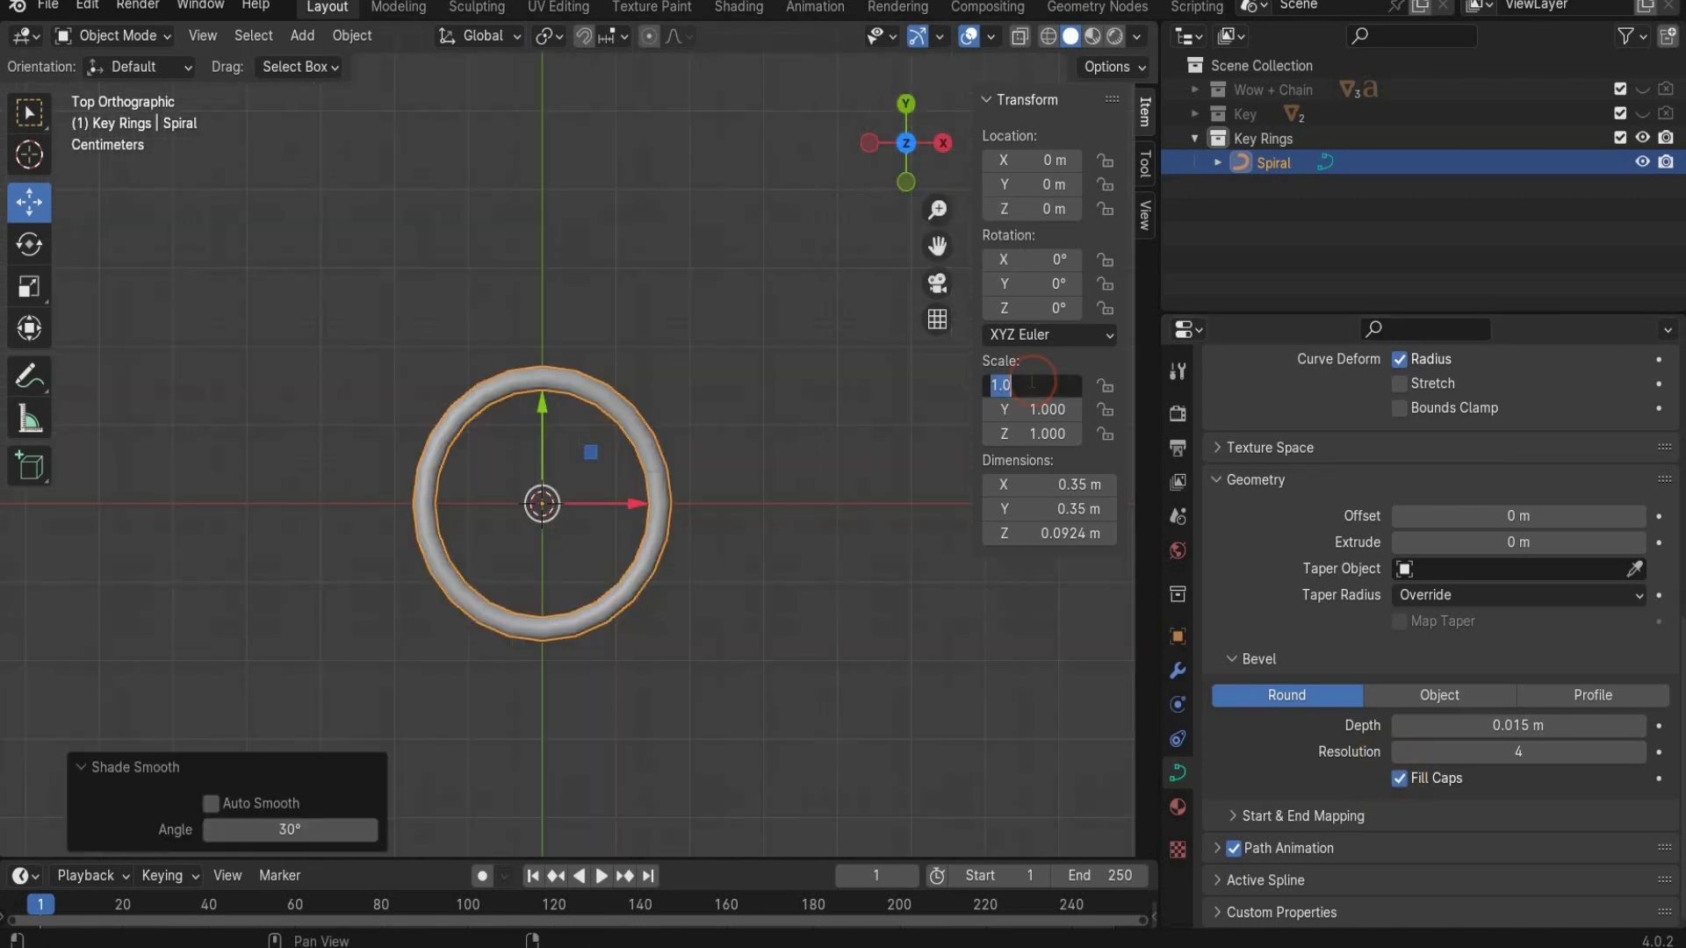
type("0.75")
key("Tab")
type("0.")
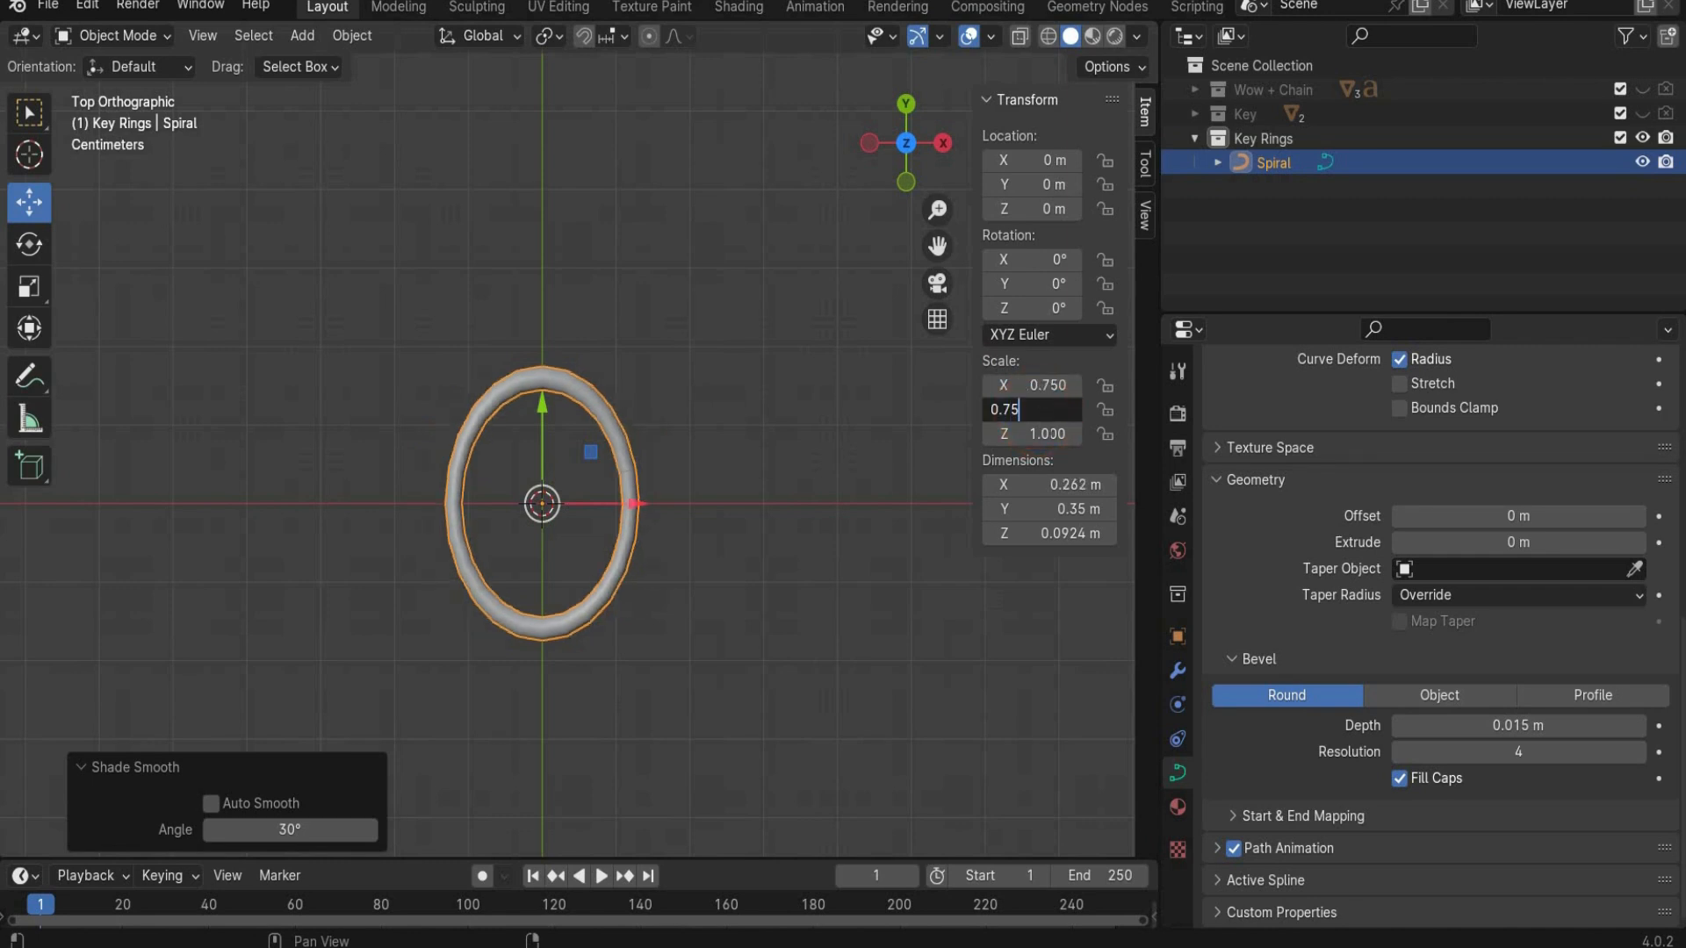
key("Tab")
type("0.6")
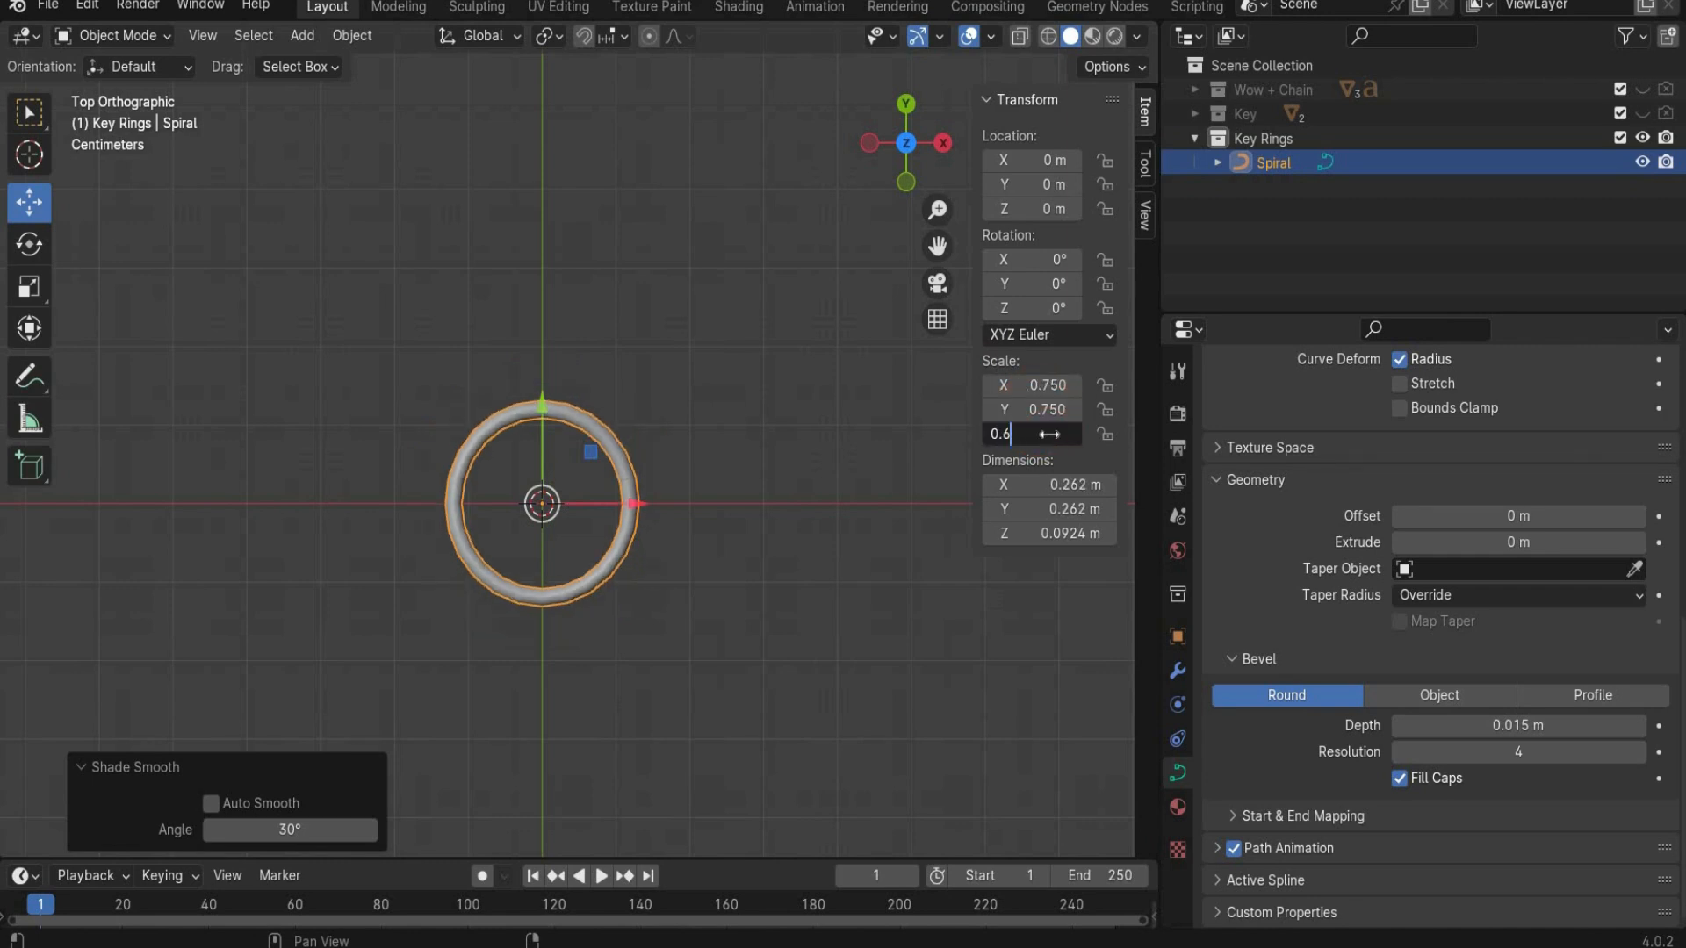
key("Return")
Step: Show the Wow + Chain collection and hook the spiral on the chain at about X 0.096 m, Z 0.676 m, tilted about 34.8° around Y
key("KP_1")
left_click(1641, 89)
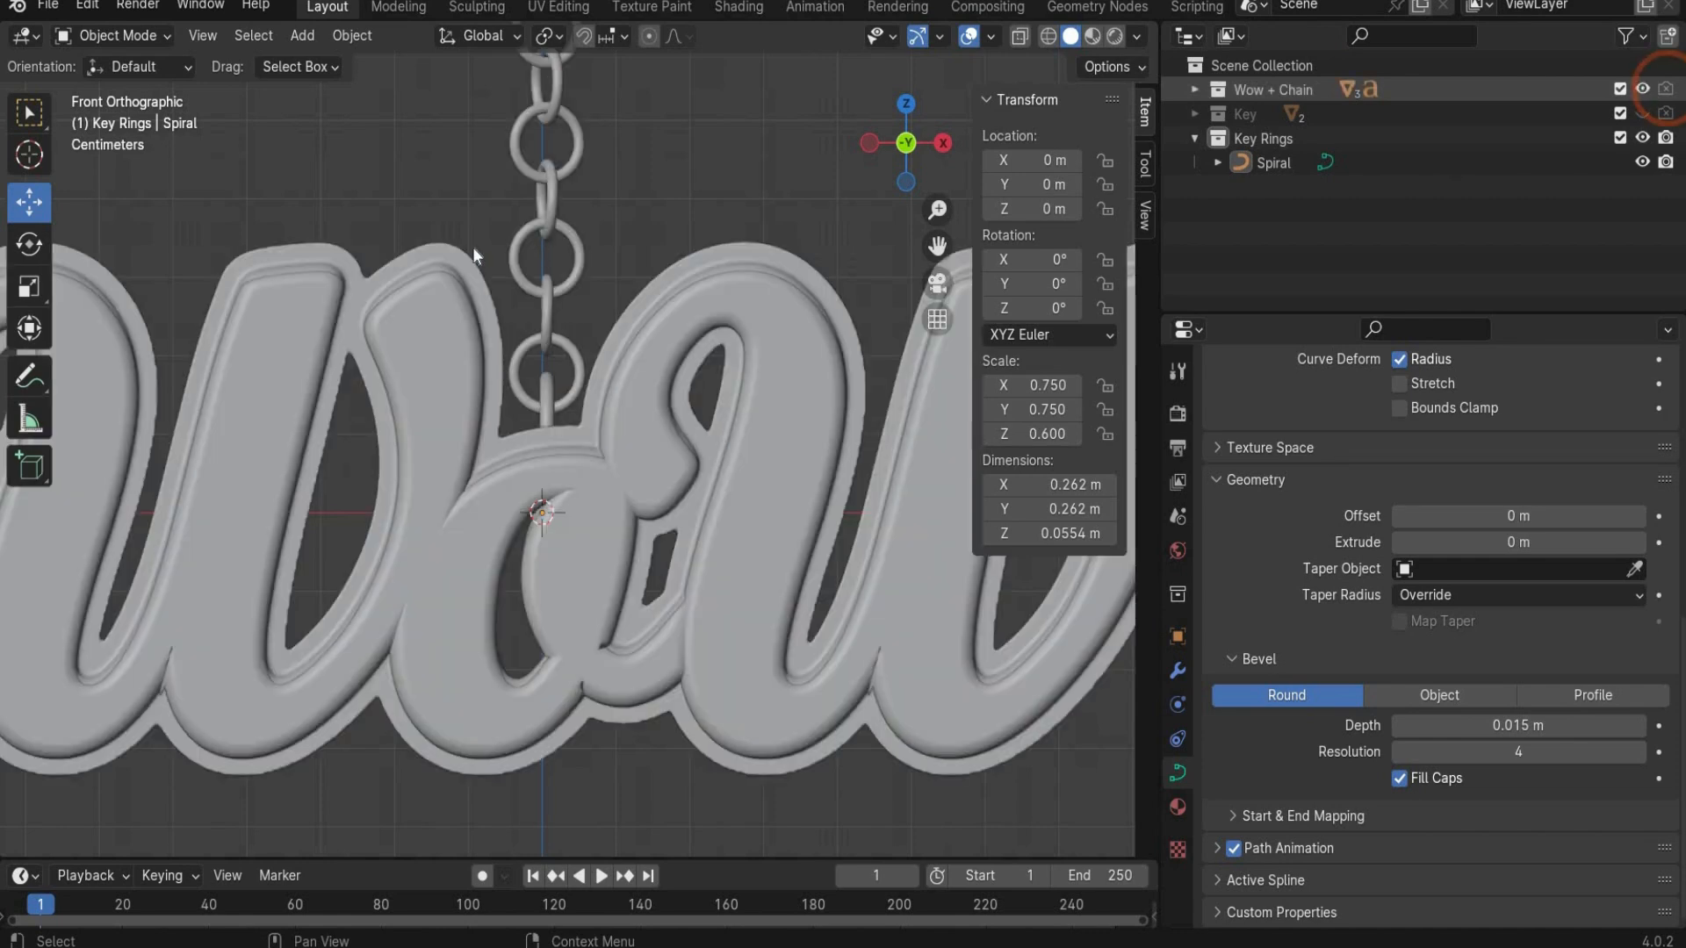
scroll(537, 299, "down", 1)
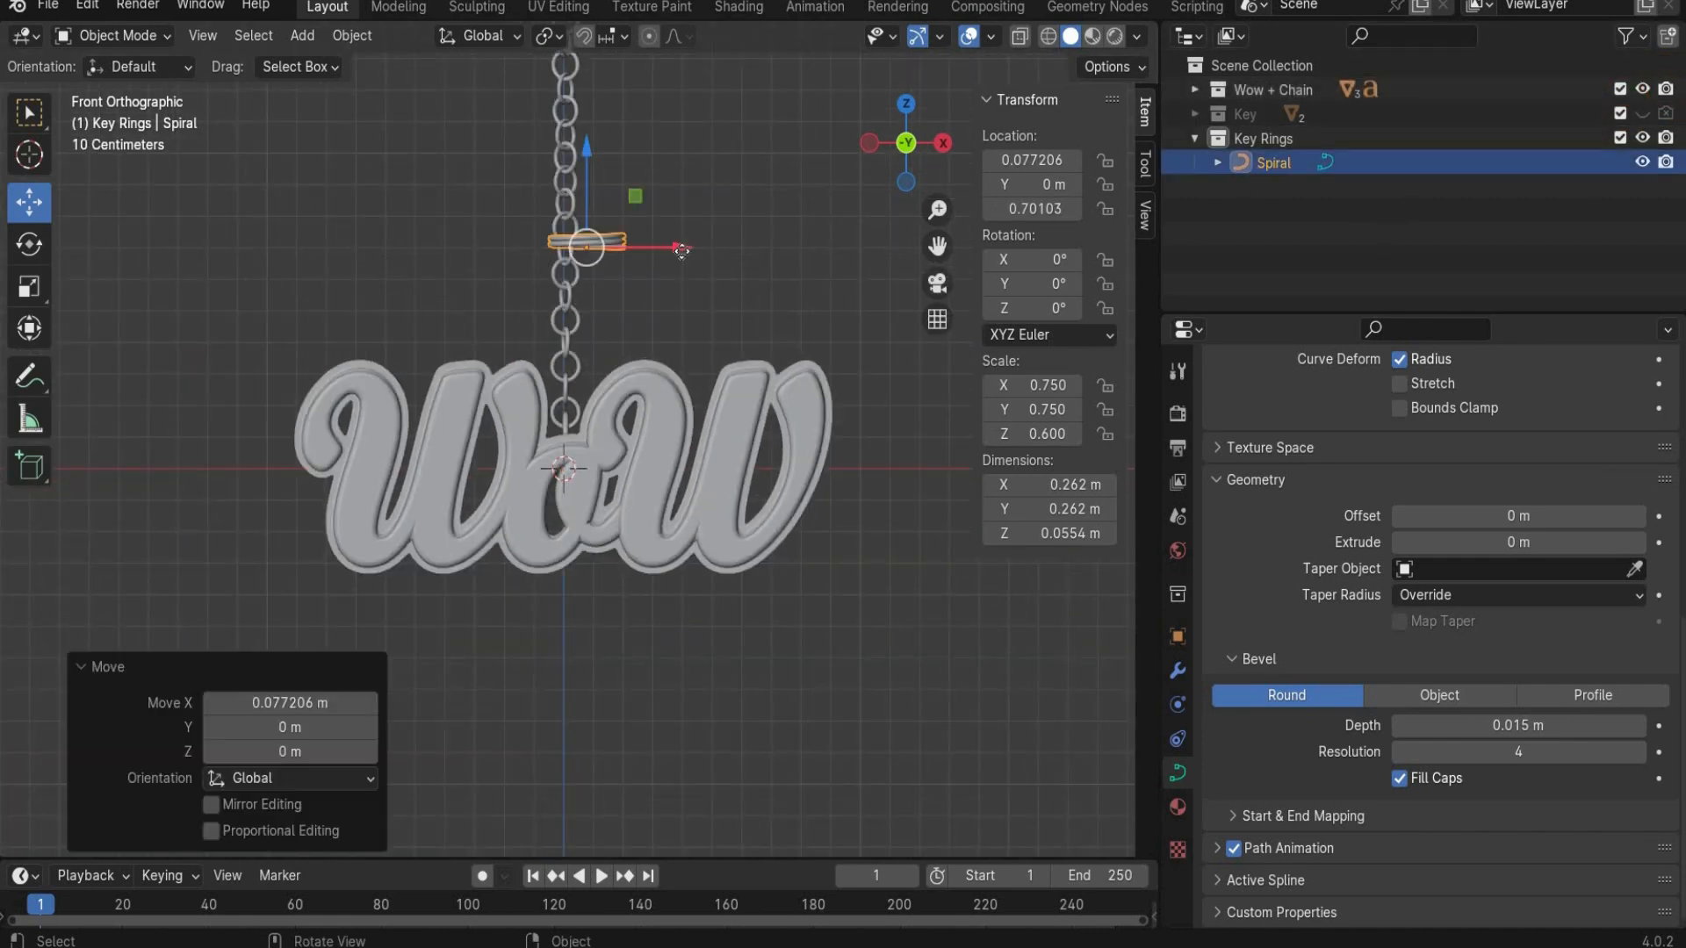
key("g")
key("x")
left_click(604, 186)
key("g")
key("z")
left_click(602, 180)
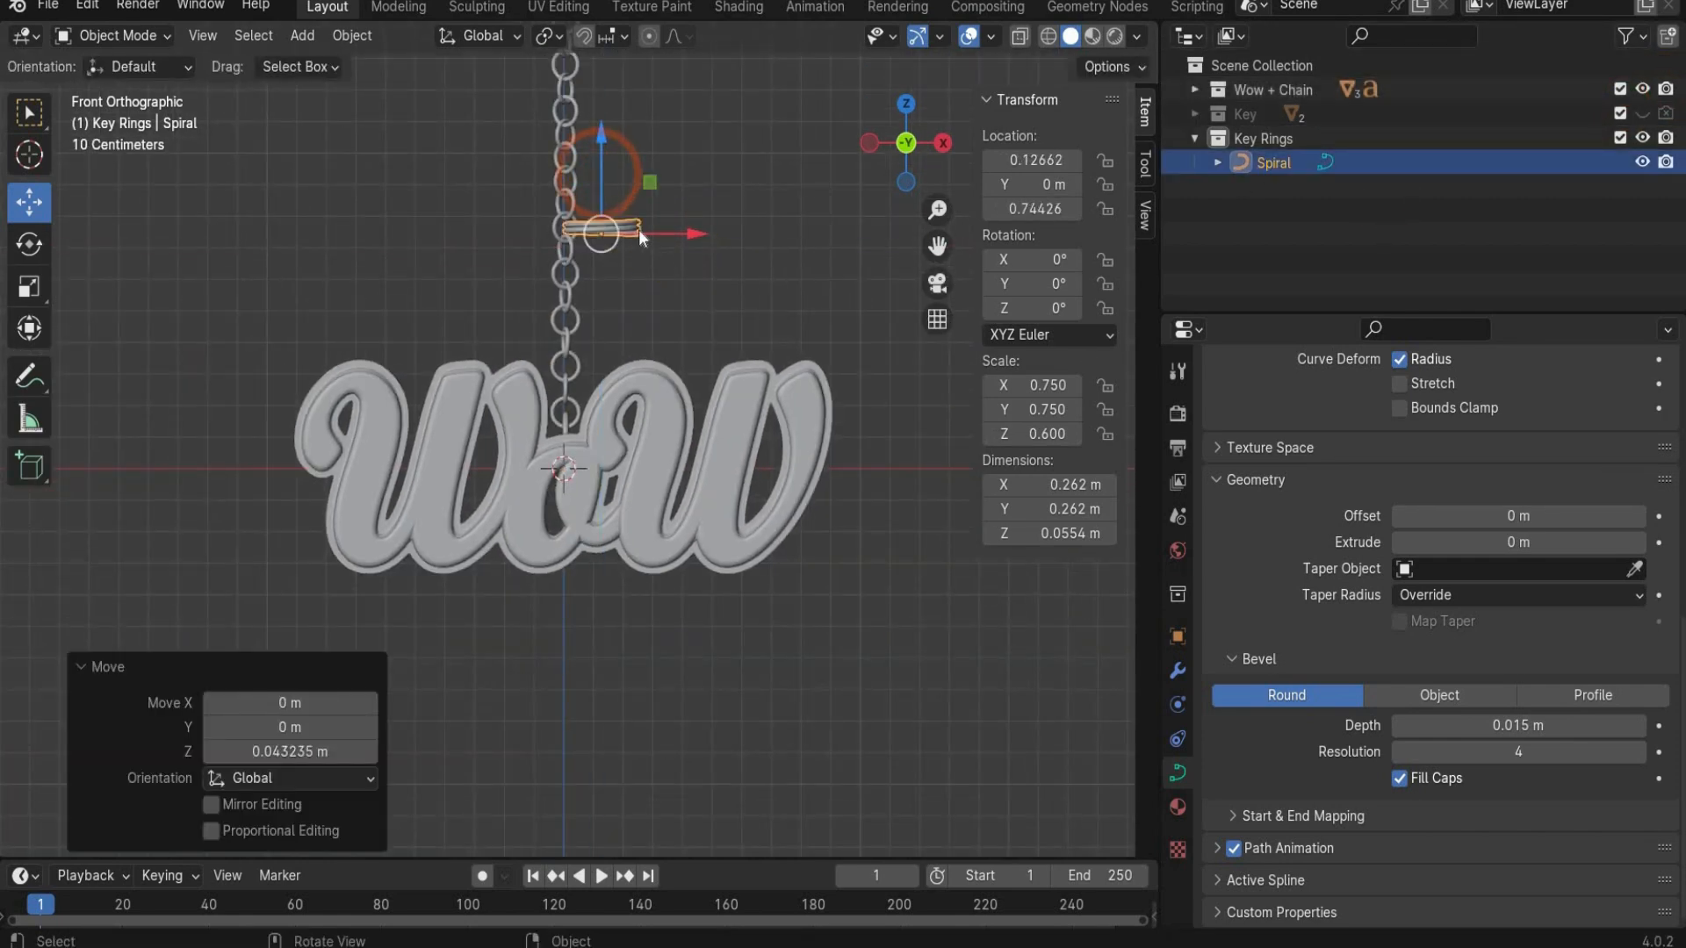
key("ctrl+z")
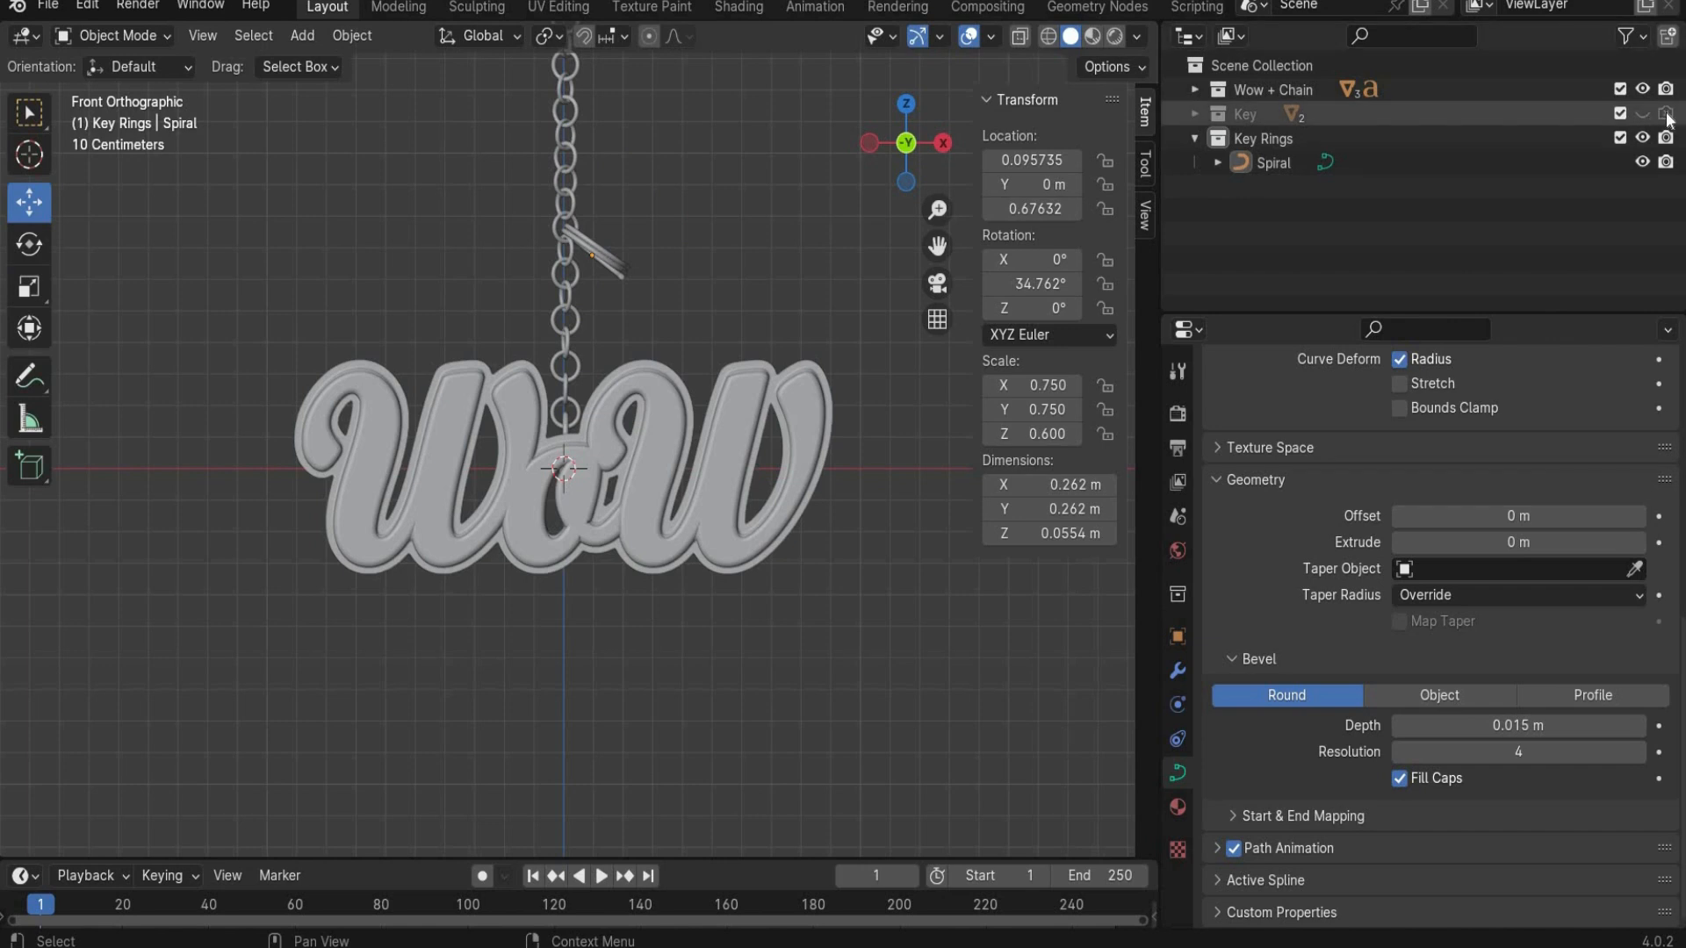
Step: Show the Key collection and scale its Slay lettering to 0.18 in X and Y and 0.21 in Z
left_click(1642, 114)
left_click(1302, 119)
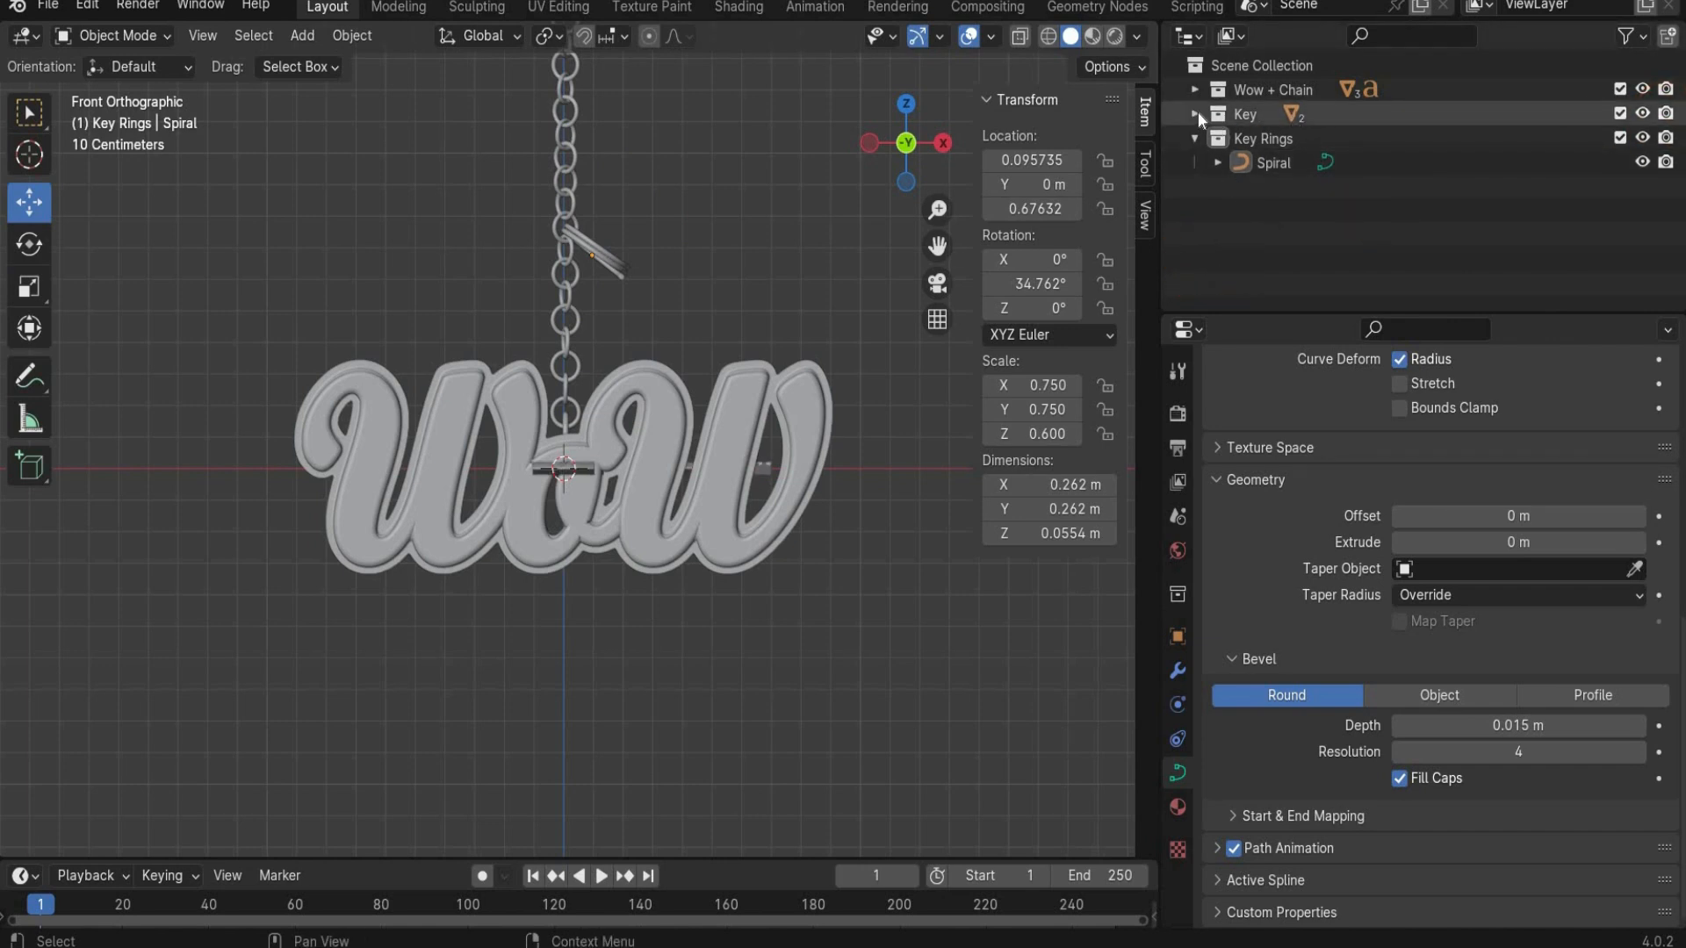
key("KP_7")
left_click(1051, 380)
key("End")
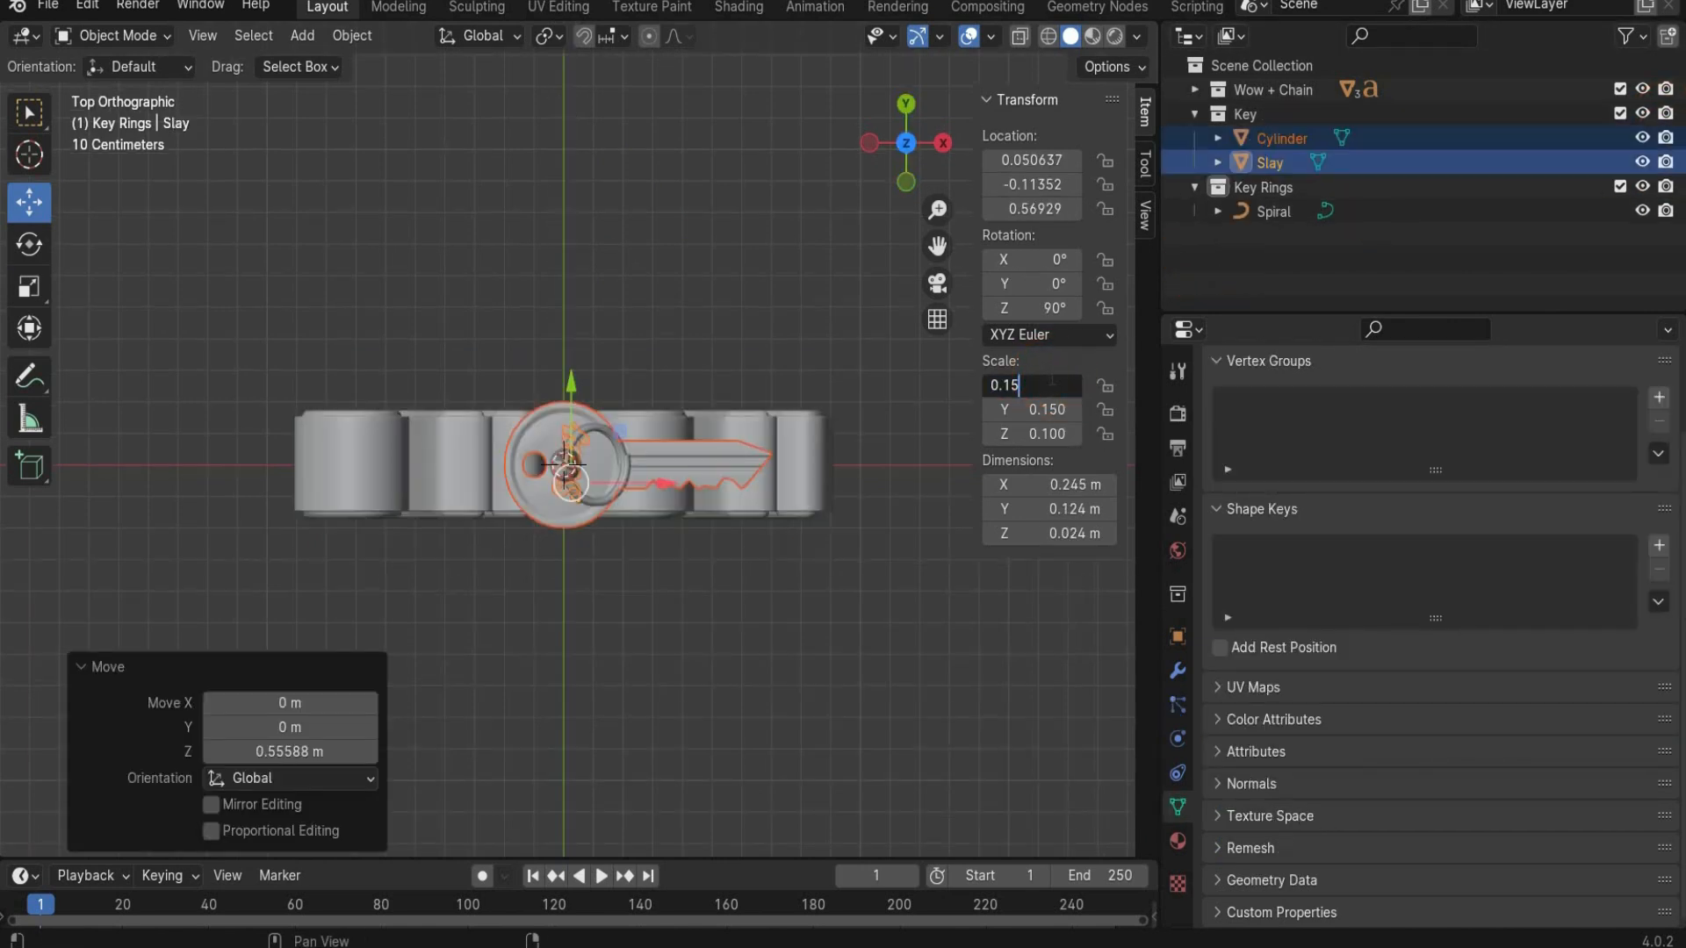
type("8")
key("Return")
left_click(1020, 433)
type("0.6")
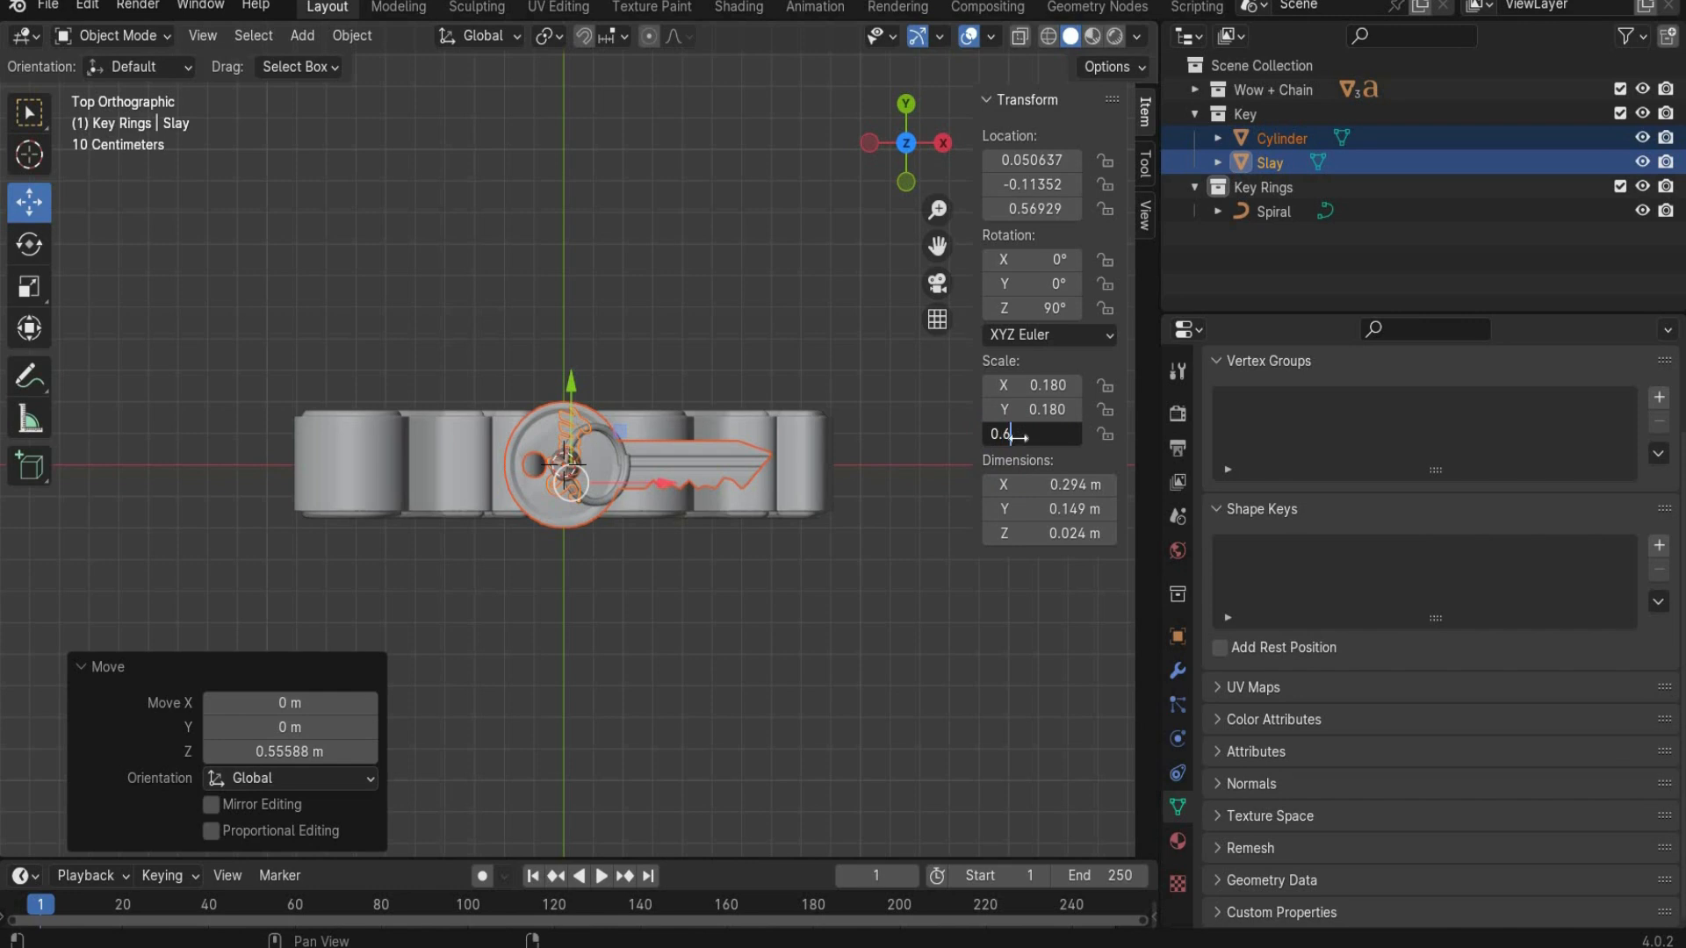
type("6")
key("Return")
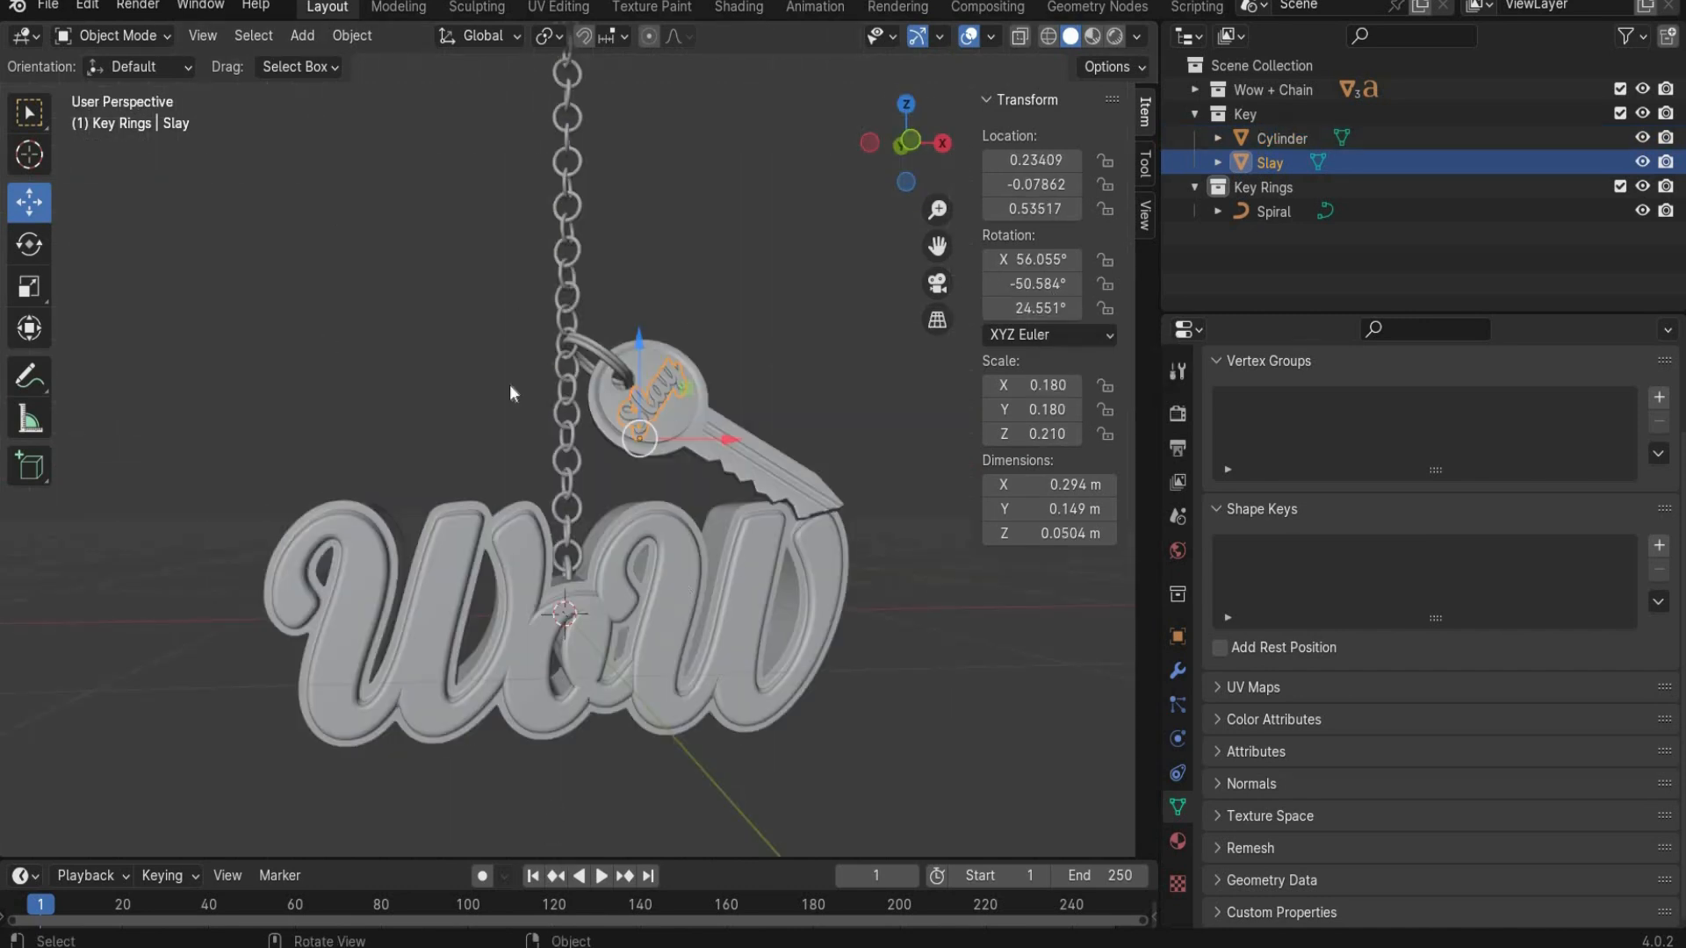
Step: Duplicate the spiral key ring and move the copy about -0.41 m along X to the other side of the chain
left_click(582, 348)
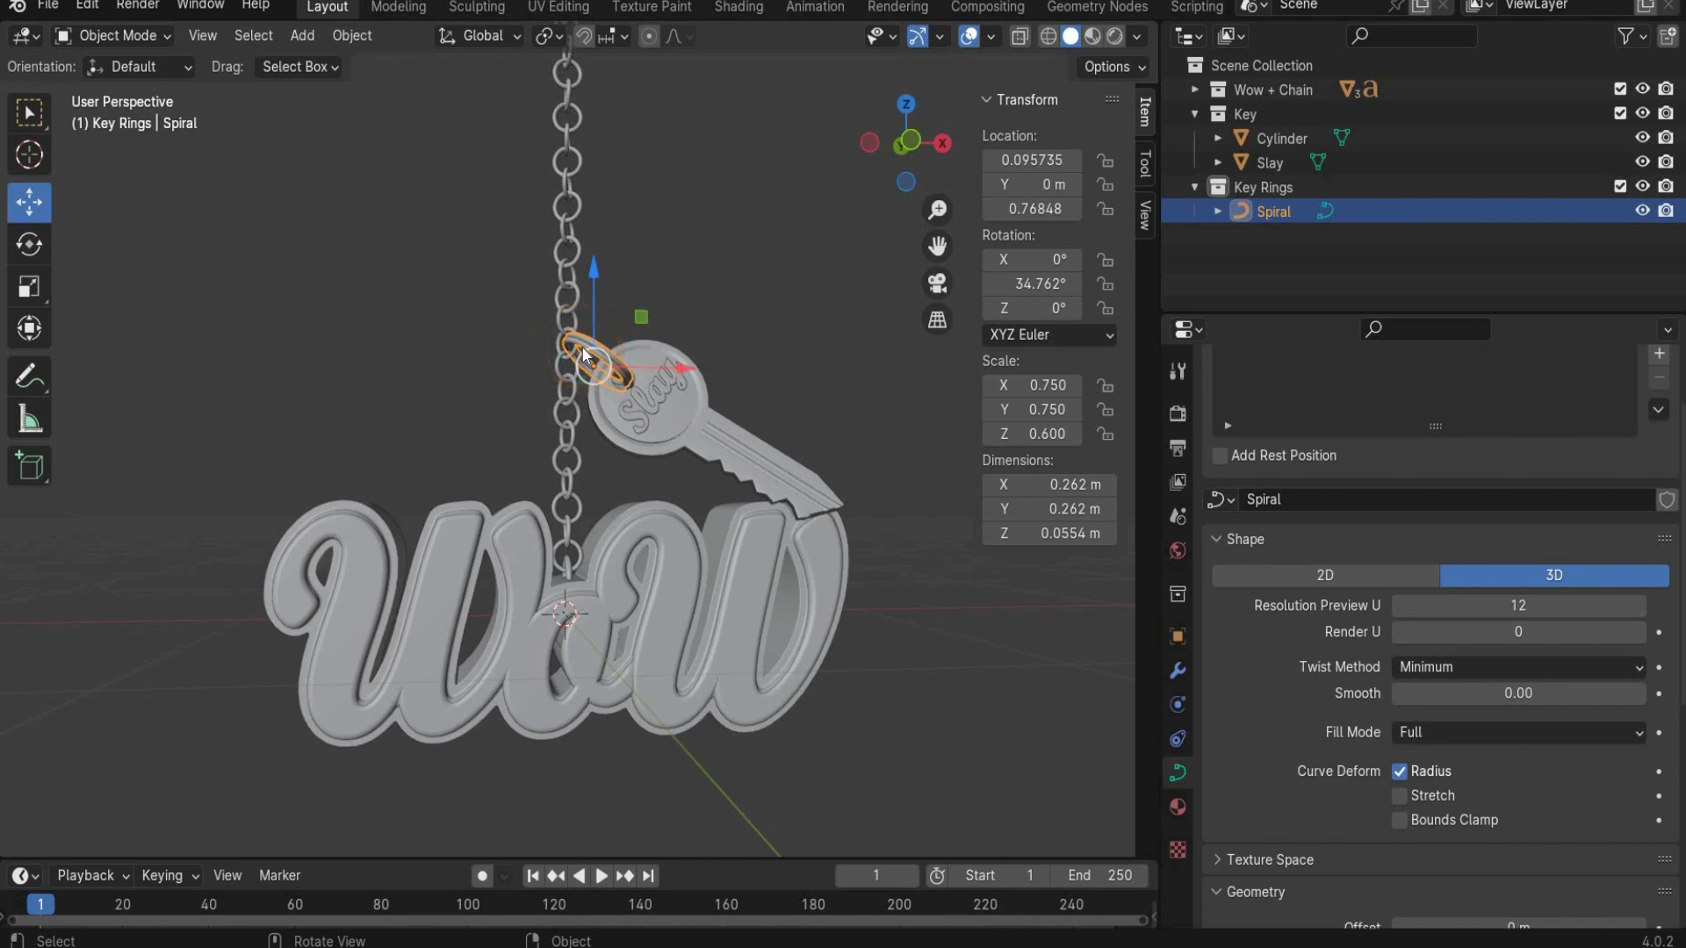
key("ctrl+c")
key("ctrl+v")
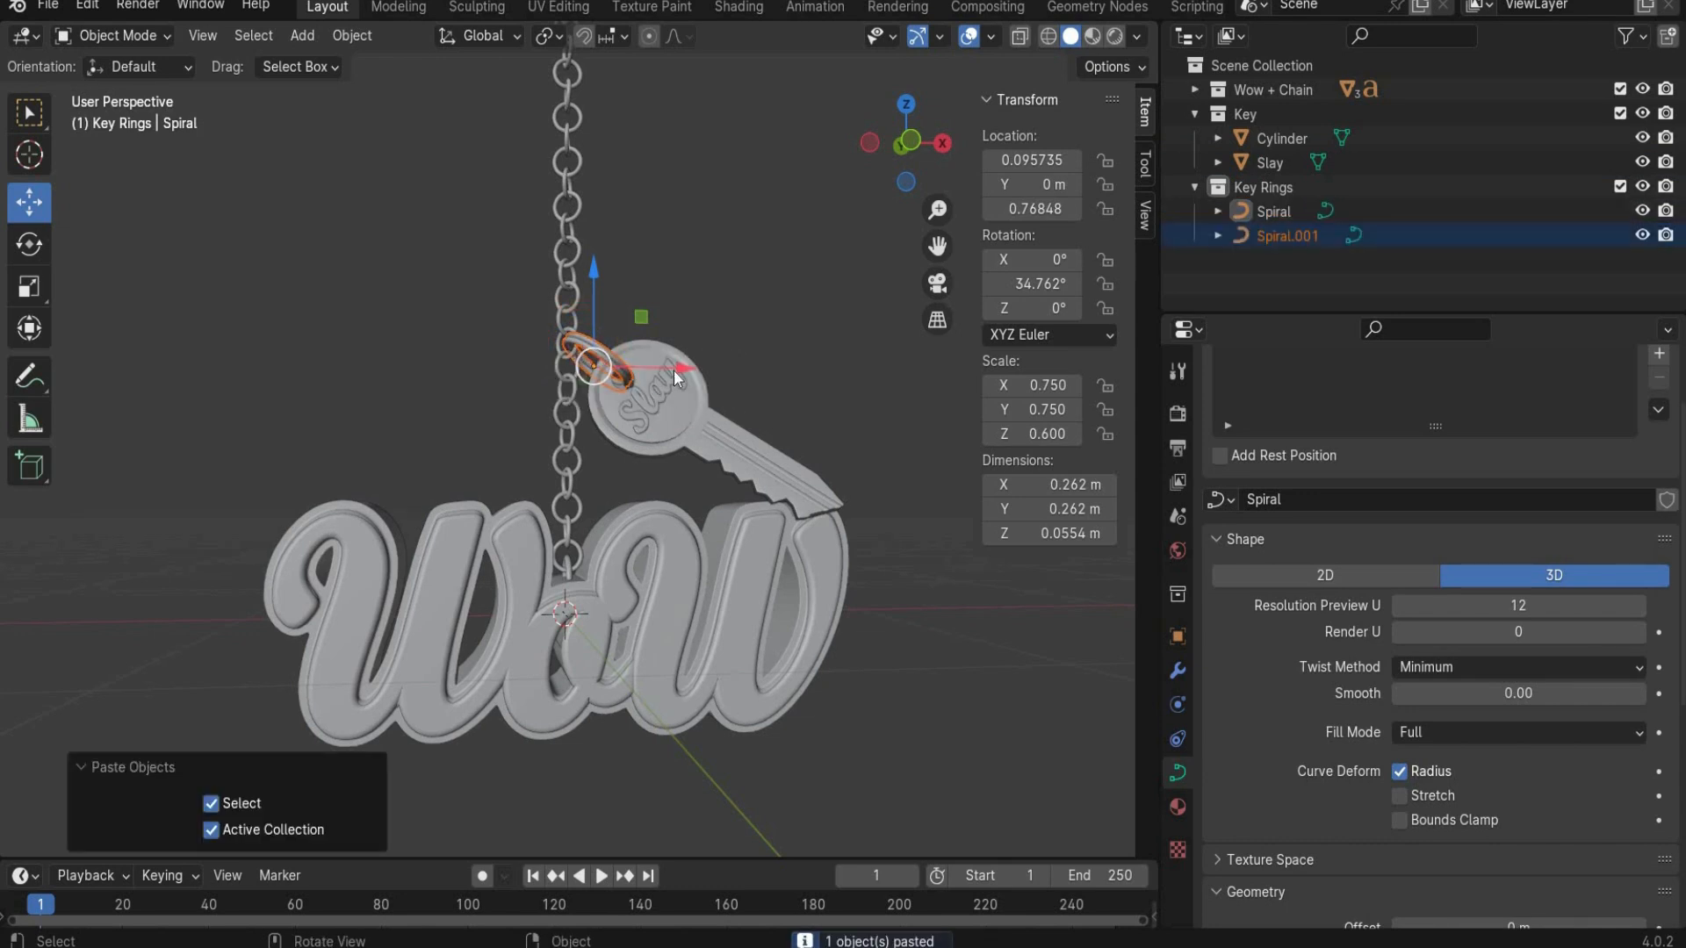
key("g")
key("x")
left_click(227, 125)
Step: Rotate the copied ring to slope the opposite way, and move it about 0.21 m along X and slightly down onto the chain
left_click(28, 247)
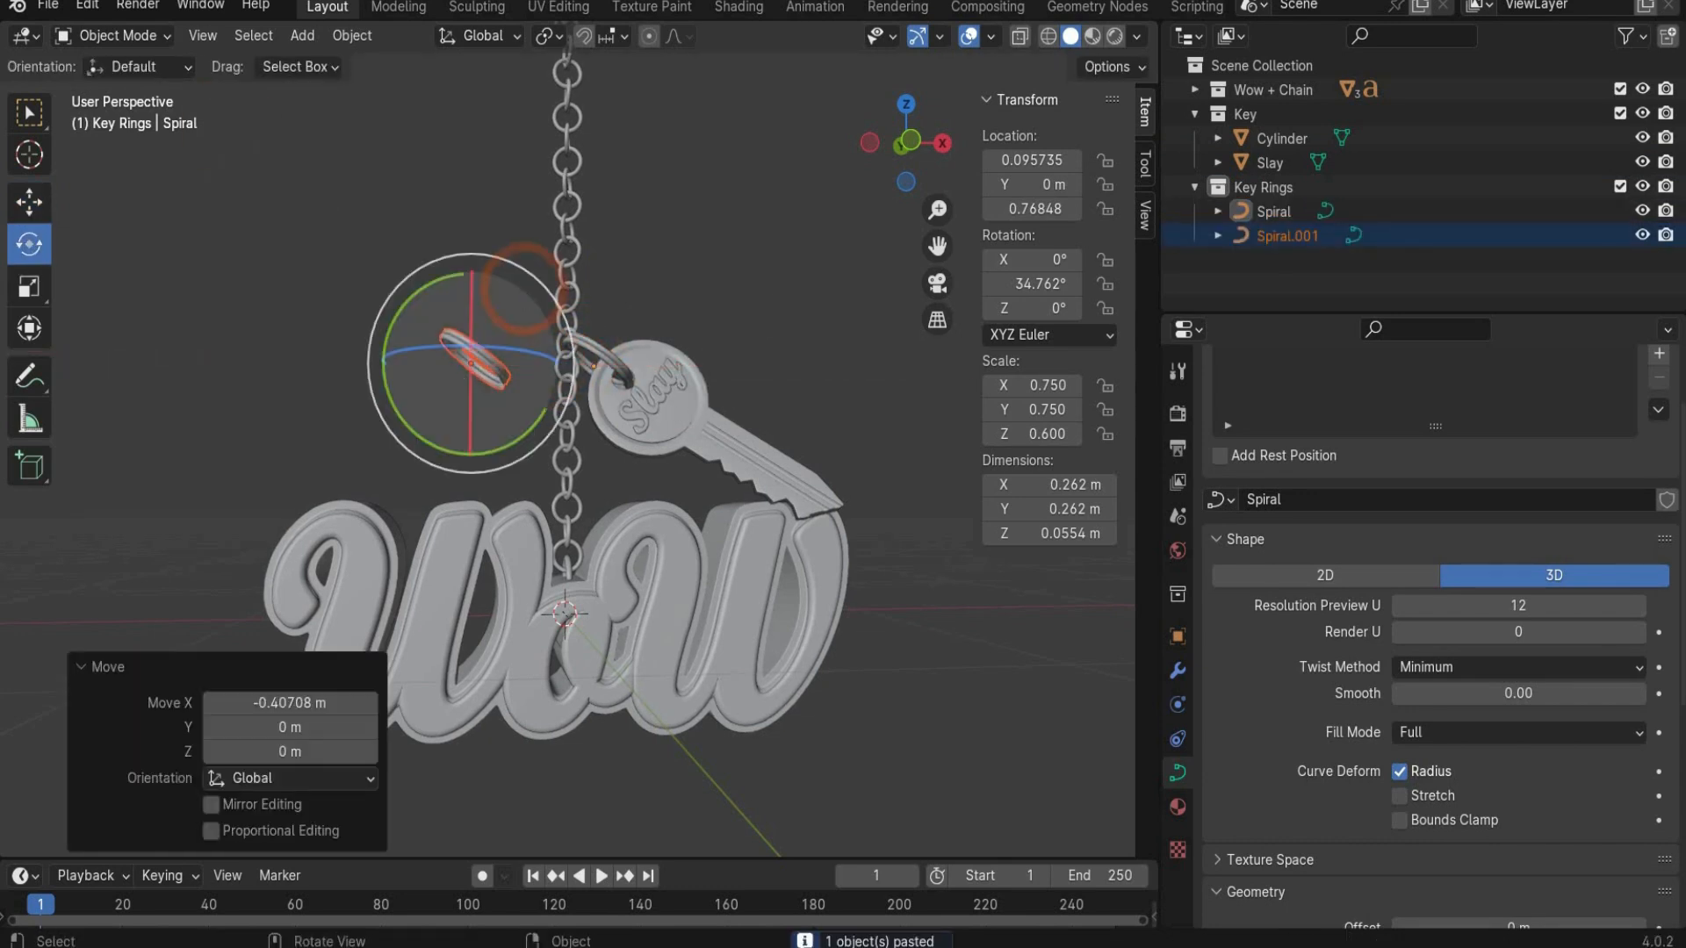
left_click_drag(529, 296, 545, 443)
left_click(29, 203)
left_click_drag(566, 366, 634, 367)
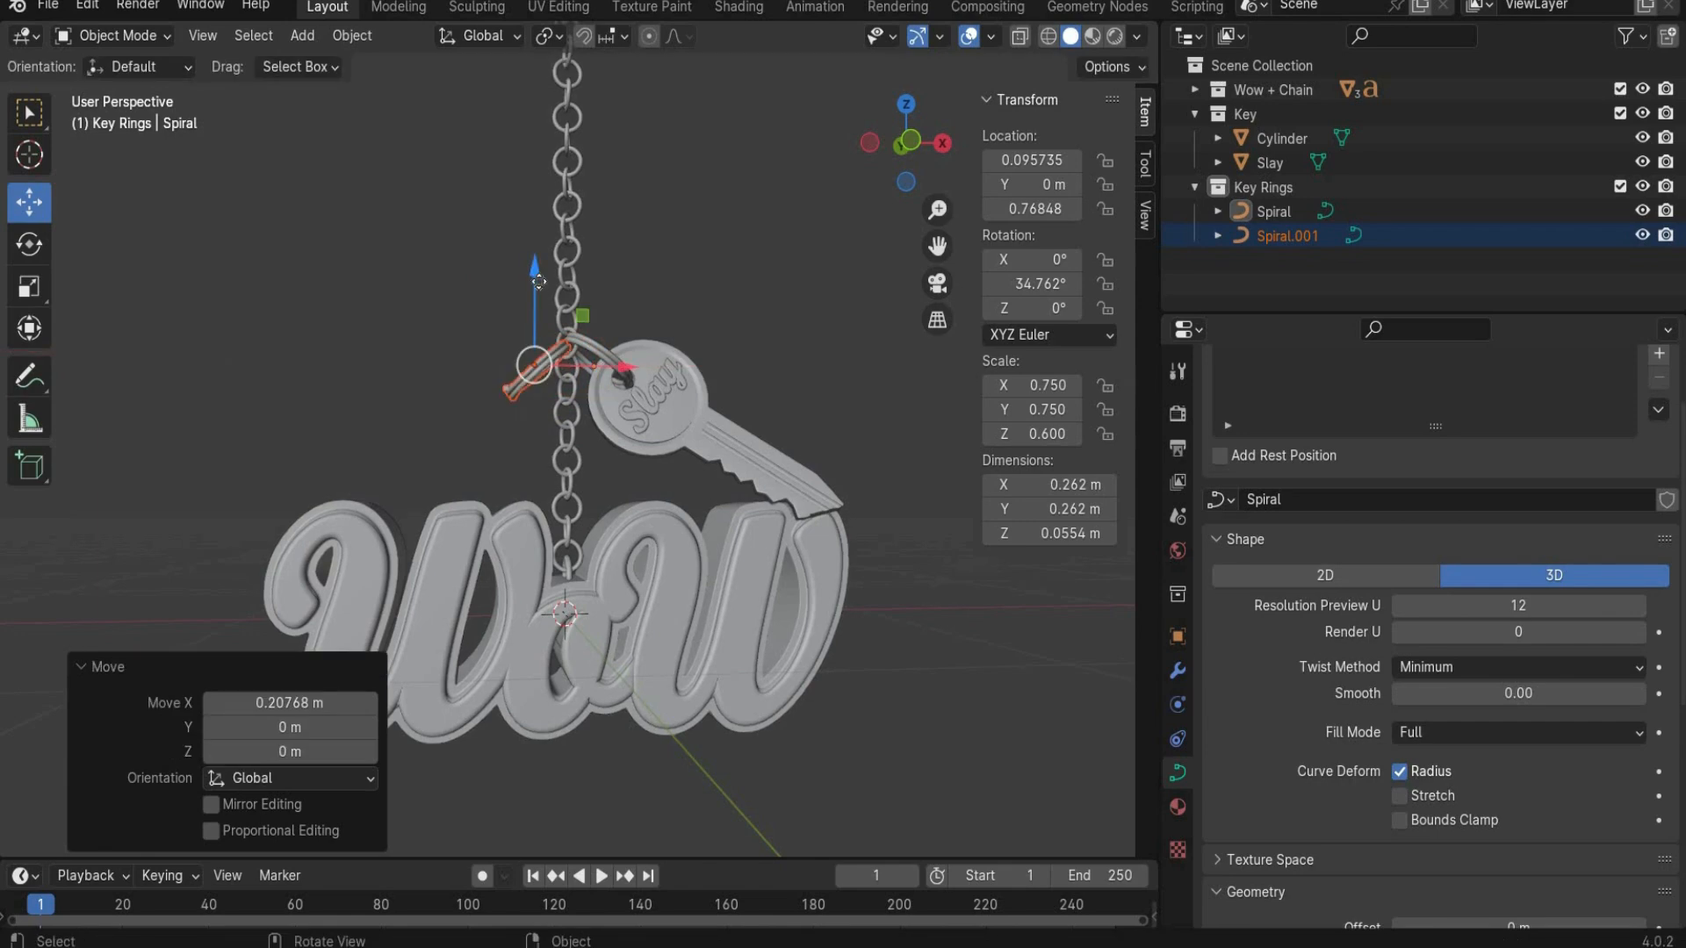
left_click_drag(536, 272, 536, 289)
scroll(534, 287, "up", 4)
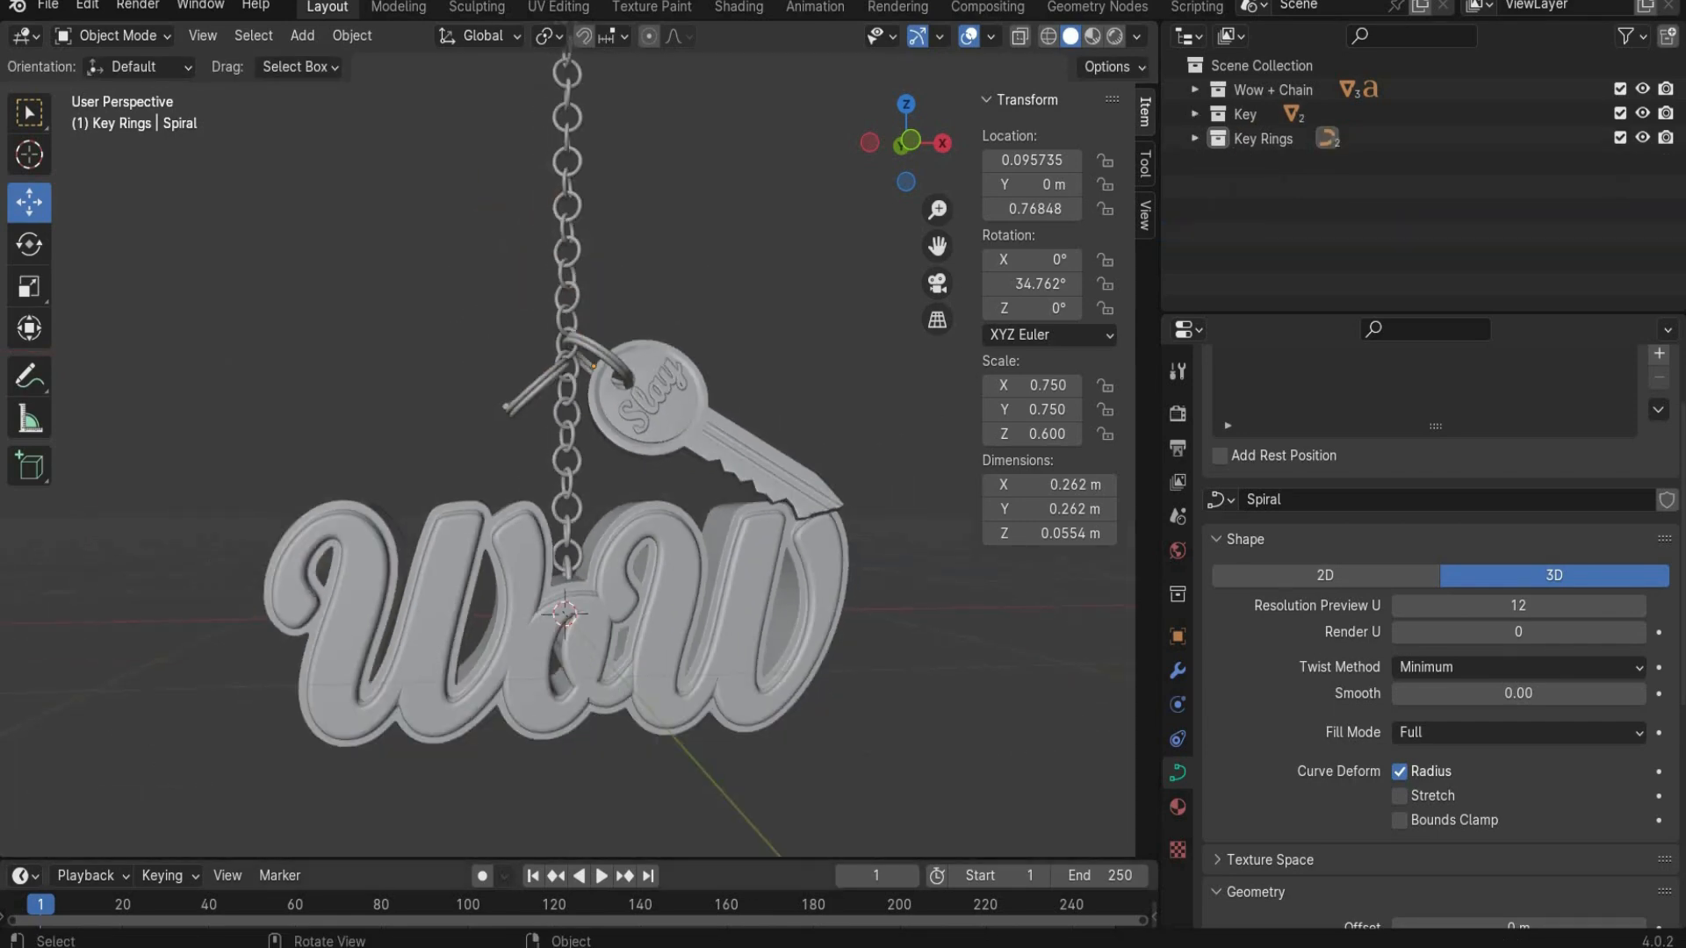
Step: Check the round tag in the reference image, and hide the Key Rings, Key and Wow + Chain collections
key("alt+Tab")
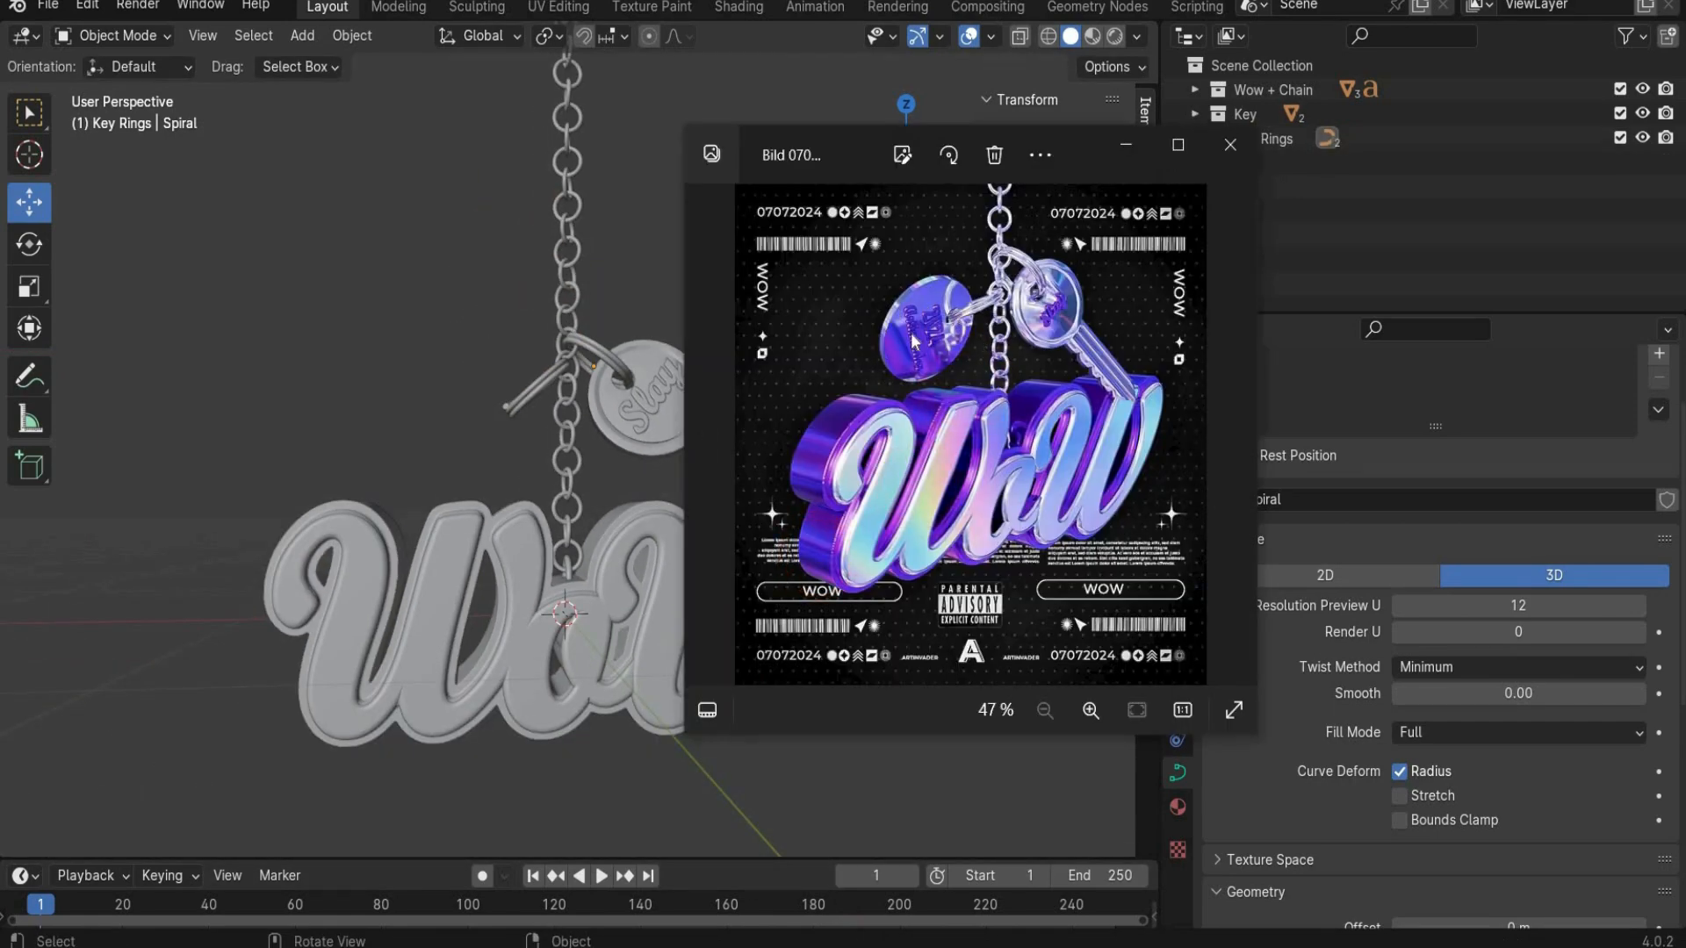
left_click(1127, 147)
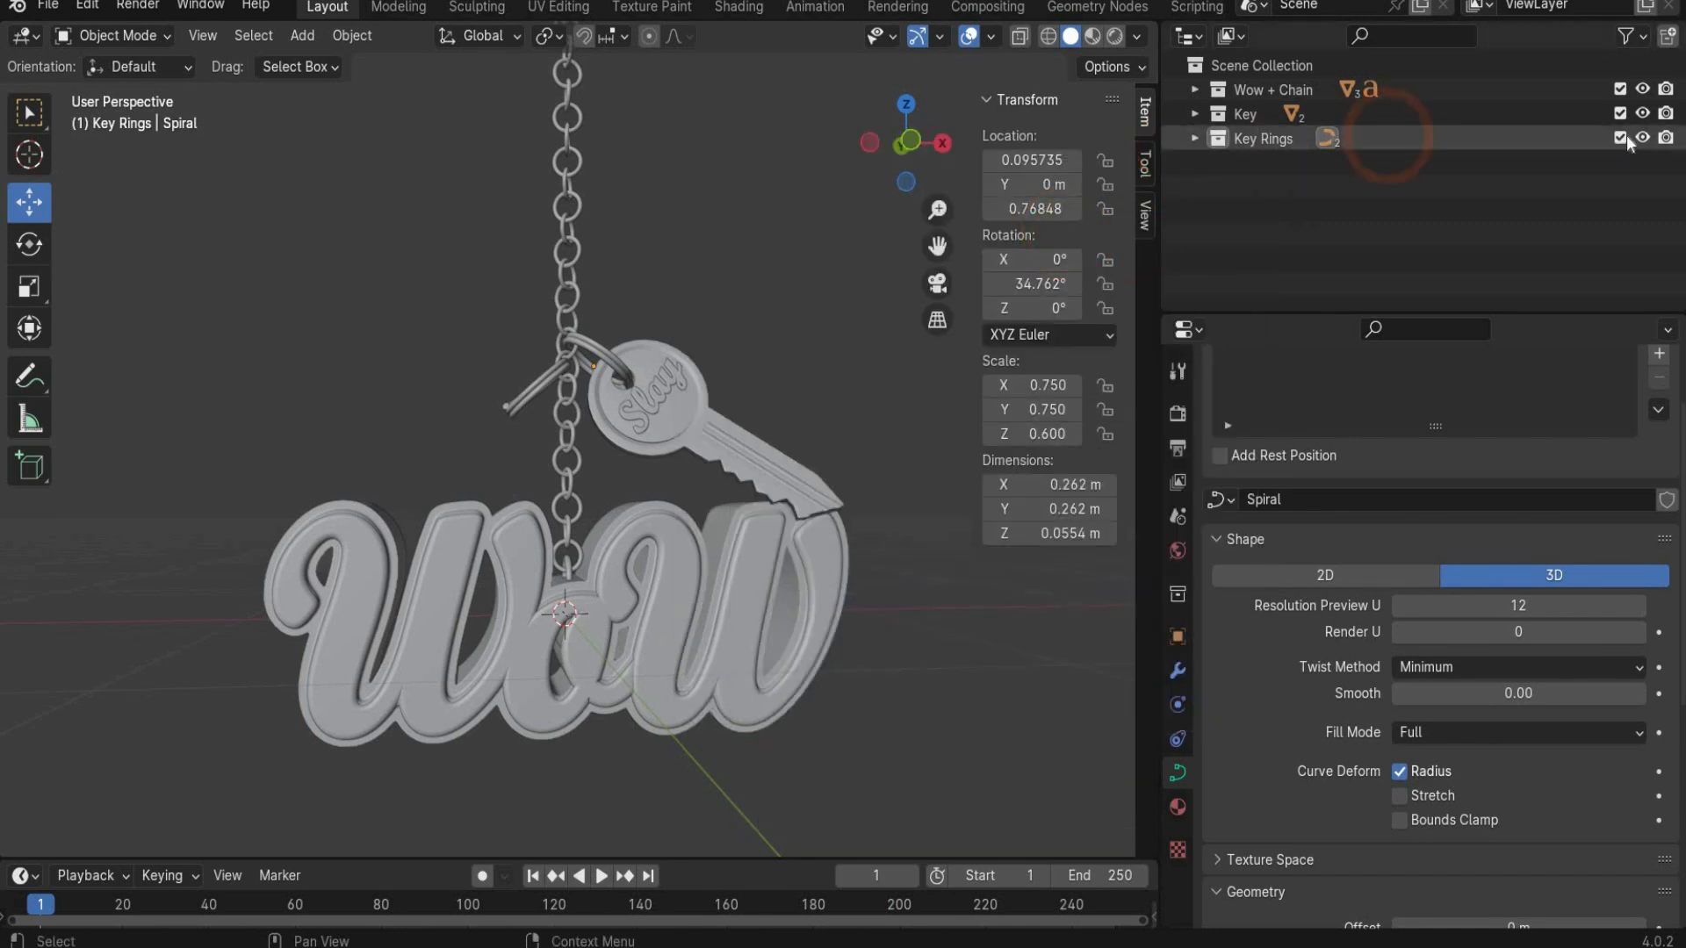
left_click(1641, 138)
left_click(1642, 114)
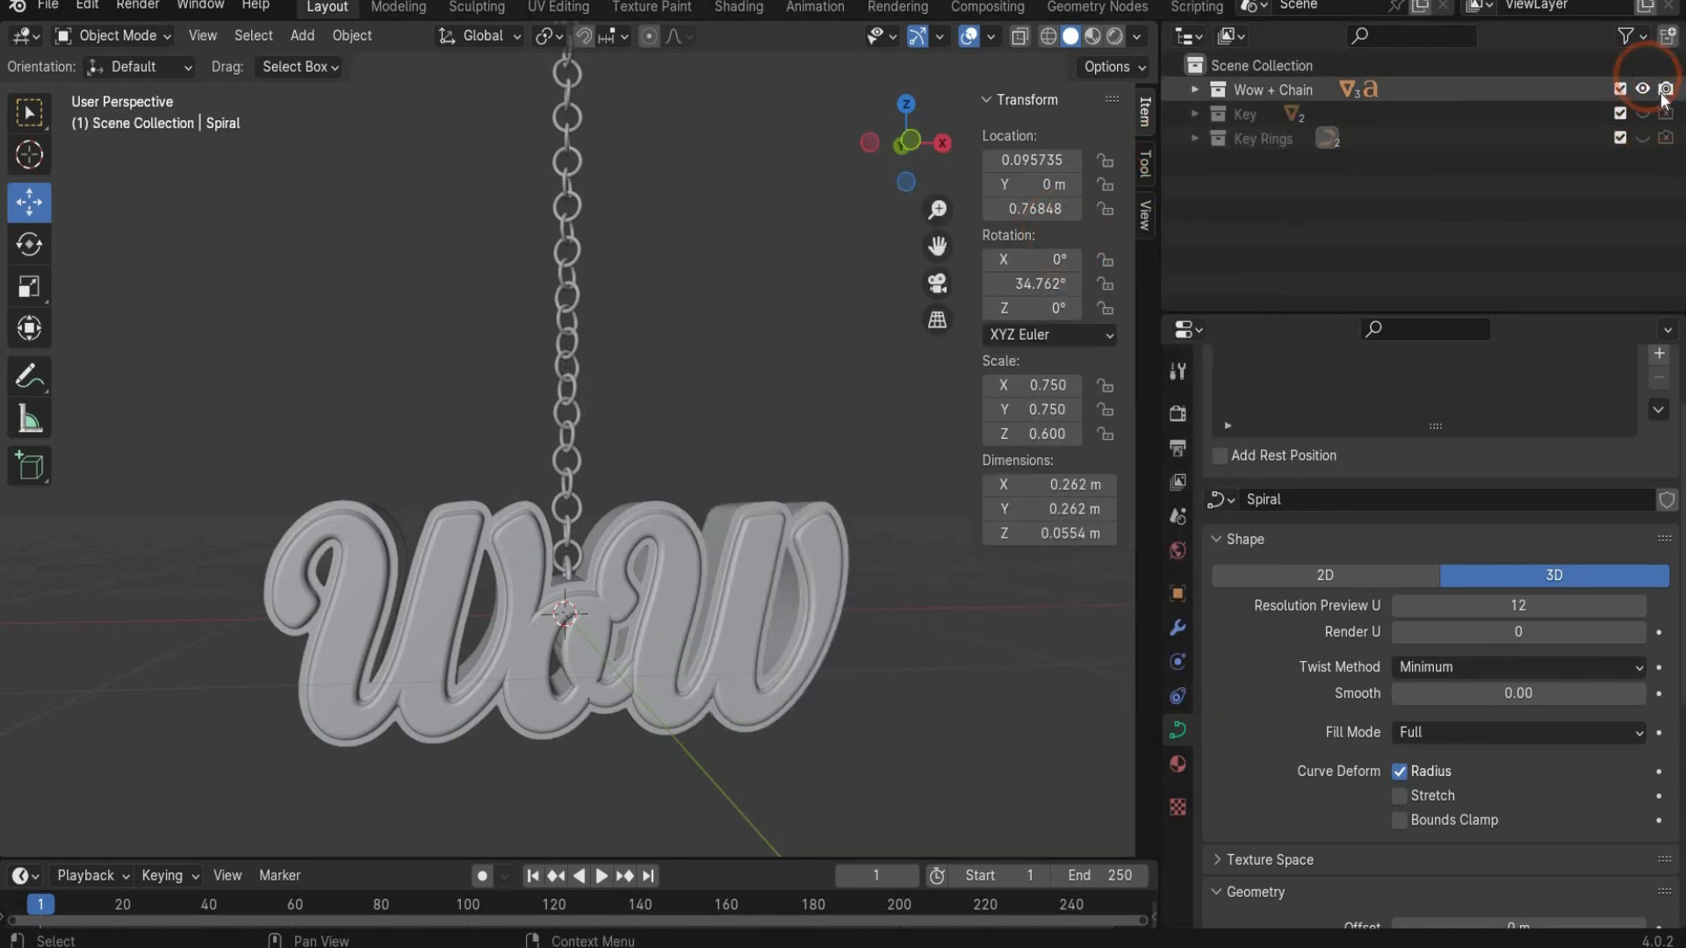
left_click(1642, 88)
Step: Add a mesh cylinder with 236 vertices at the world origin
left_click(302, 35)
mouse_move(351, 64)
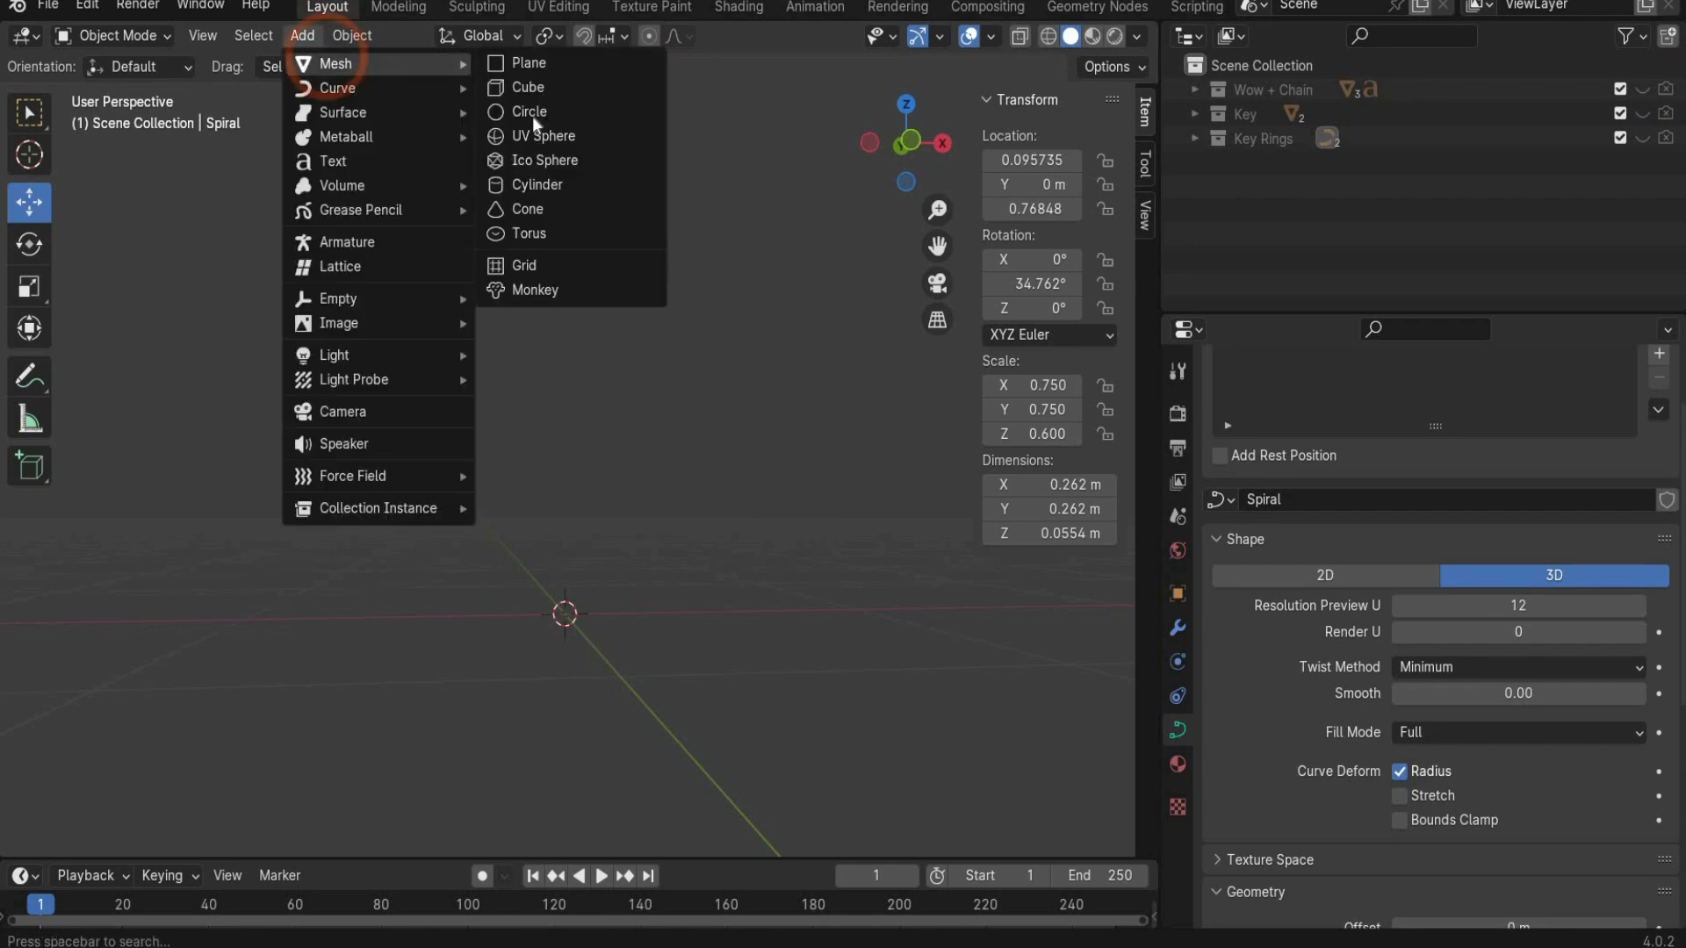
left_click(537, 185)
key("ctrl+KP_1")
left_click(290, 548)
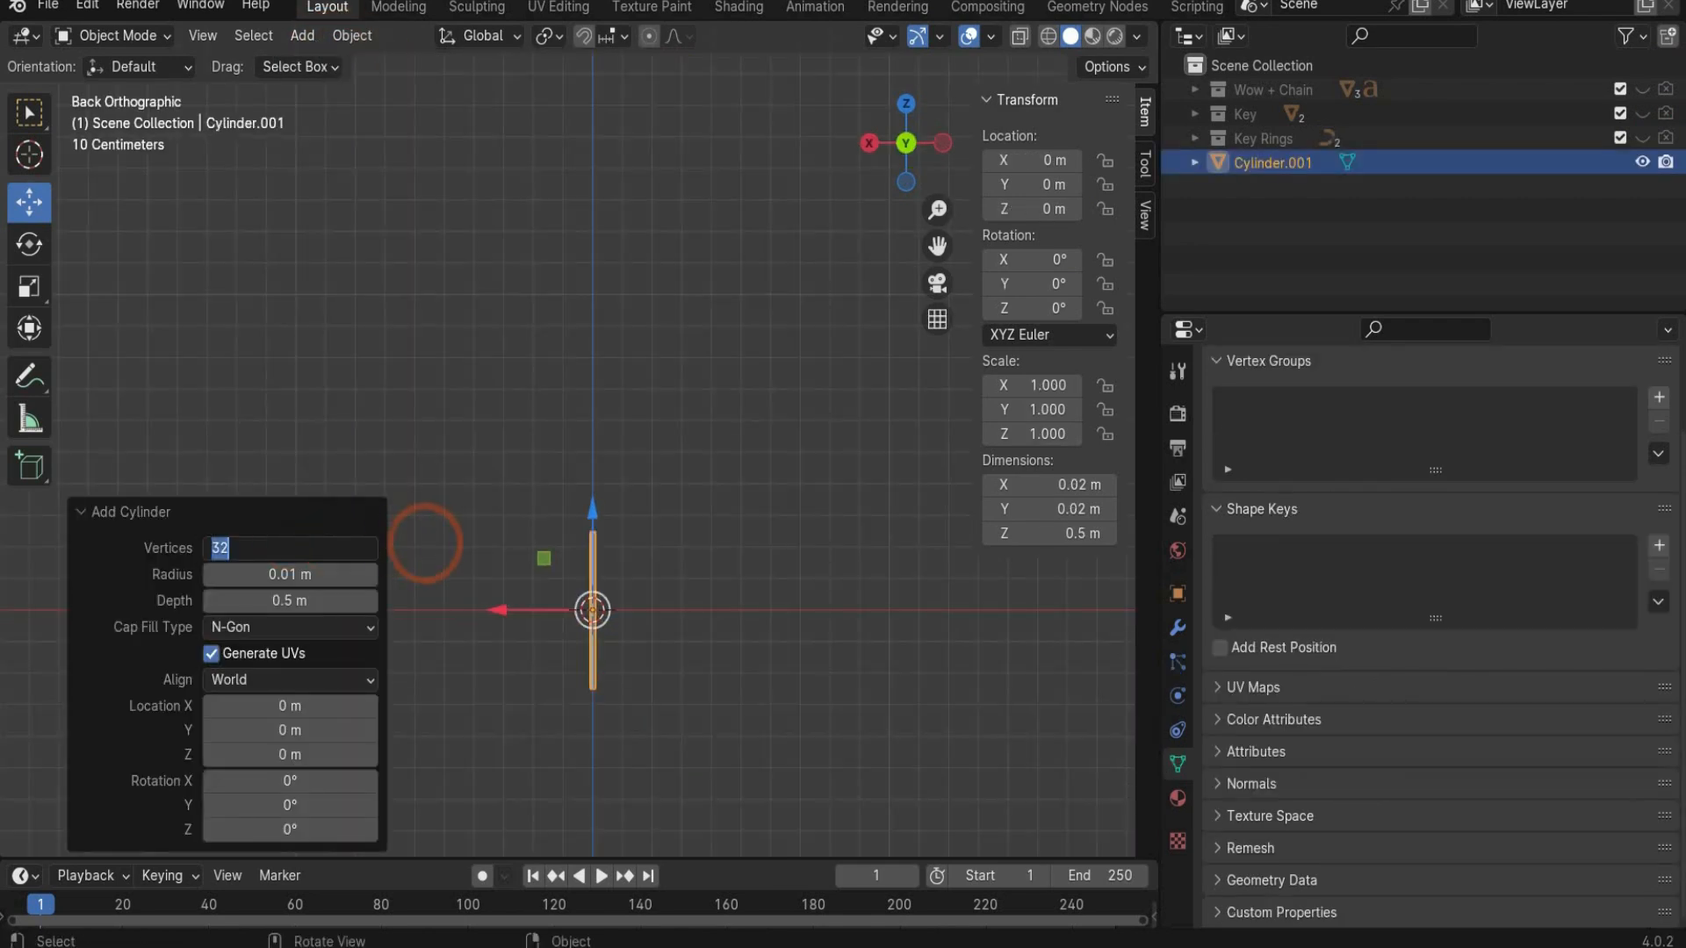
type("236")
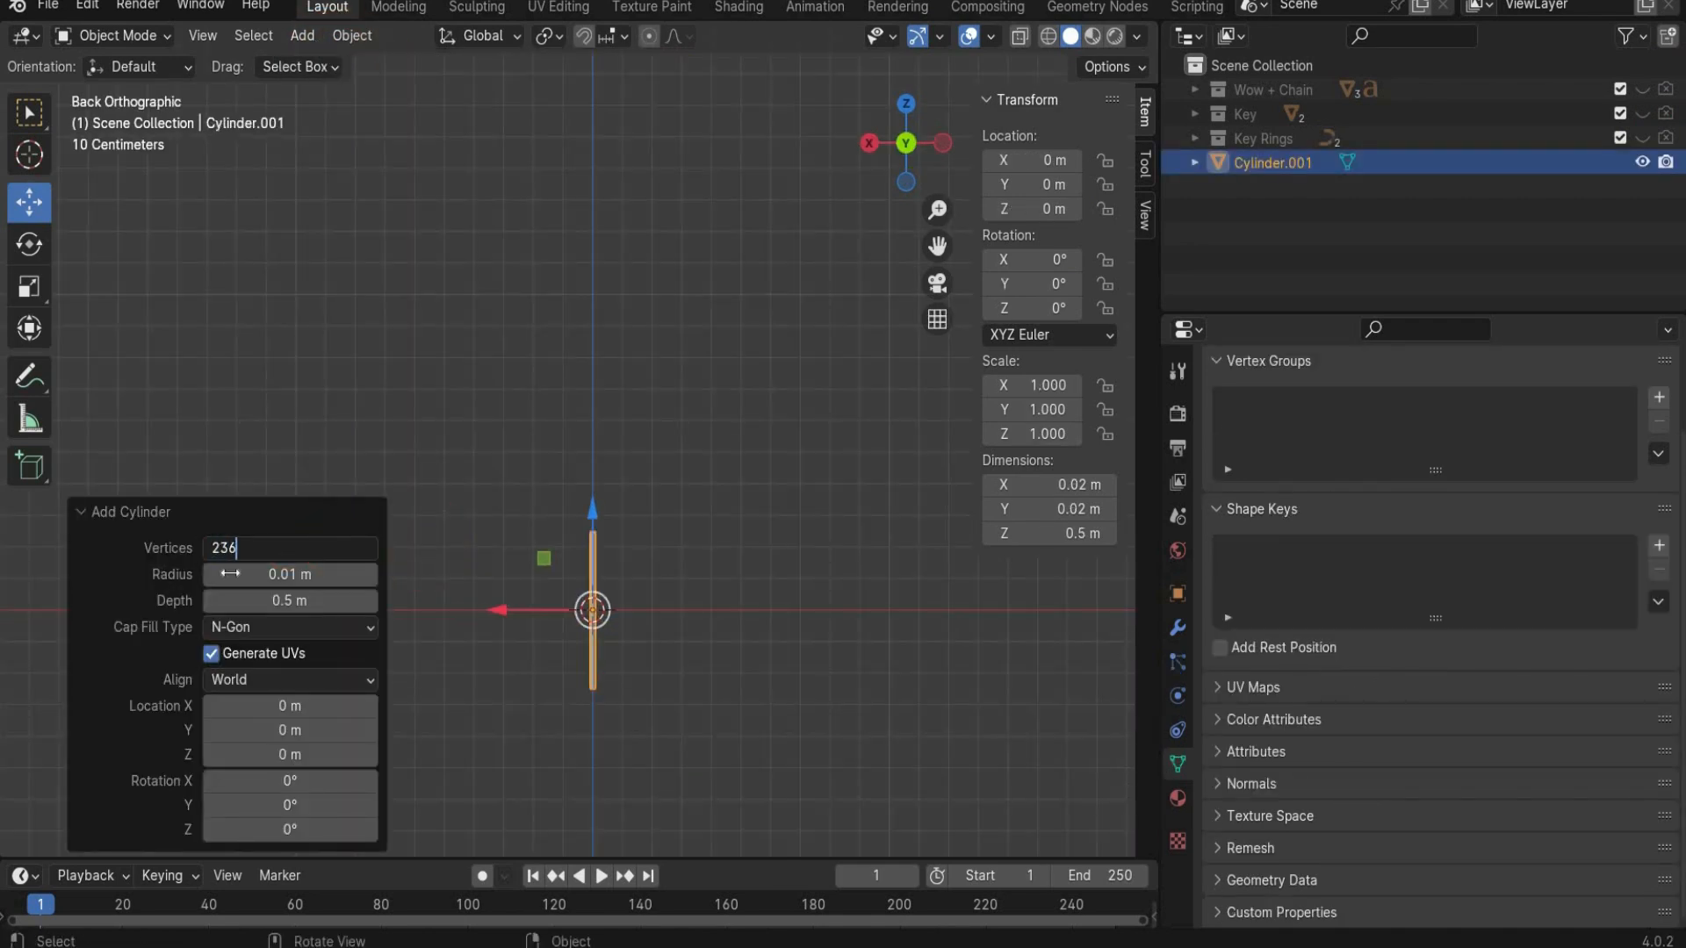
key("Tab")
Step: Set the new cylinder's radius to 0.3 m and its depth to 0.05 m
type("0.")
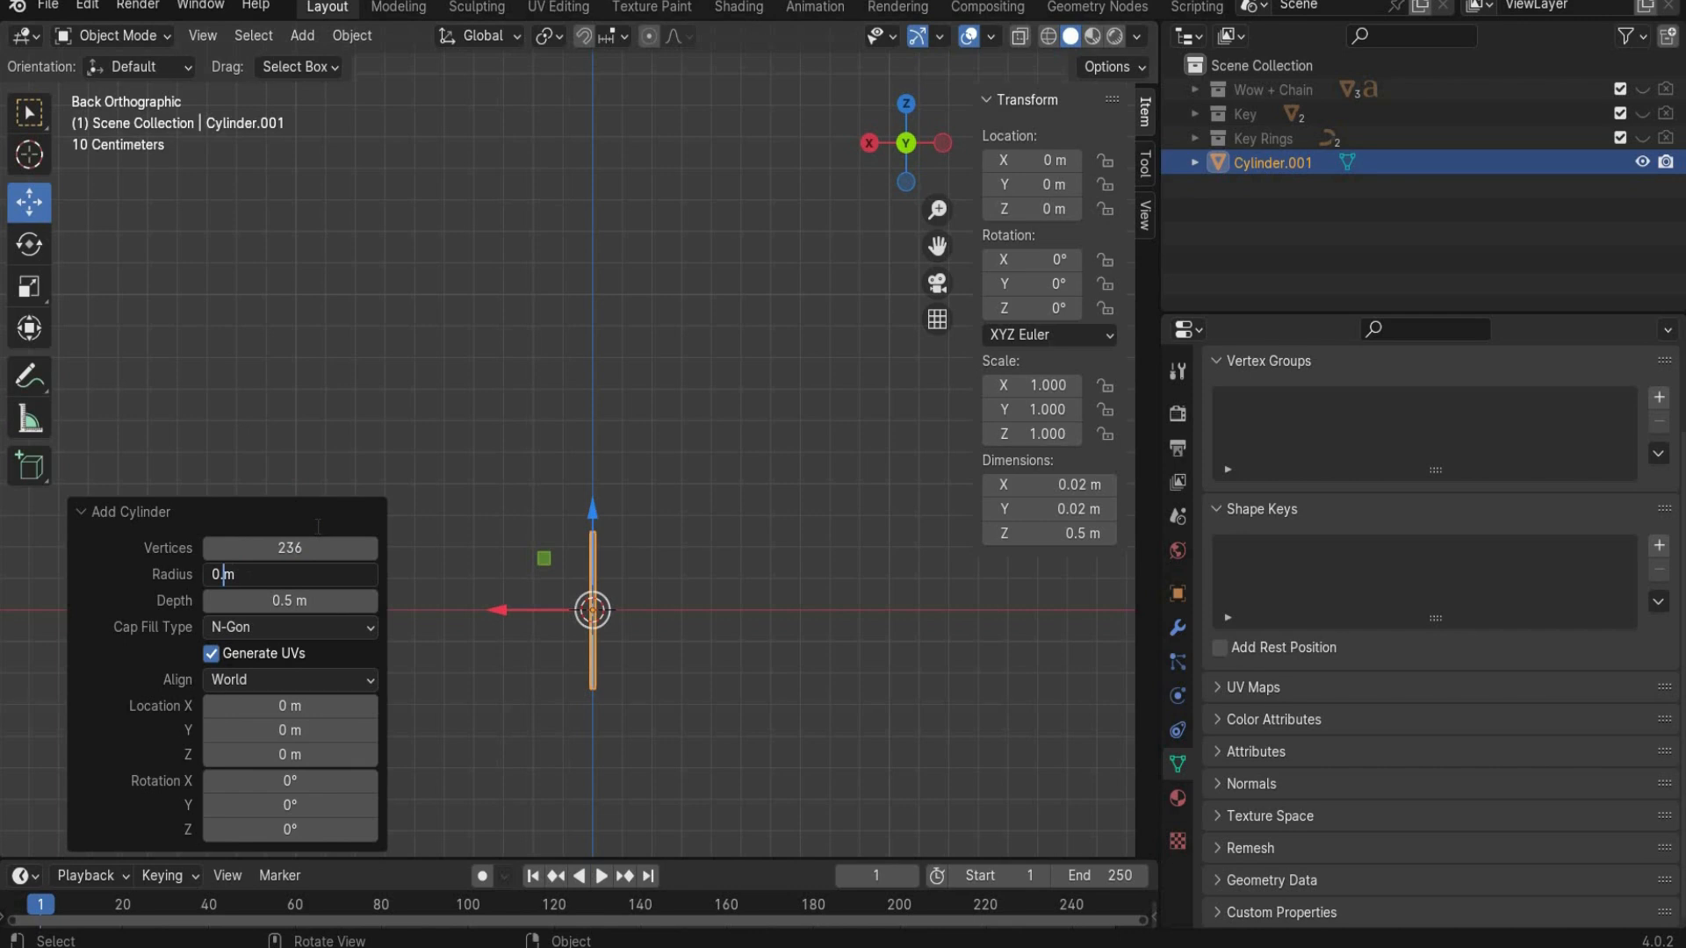
type("3")
key("Tab")
left_click(224, 601)
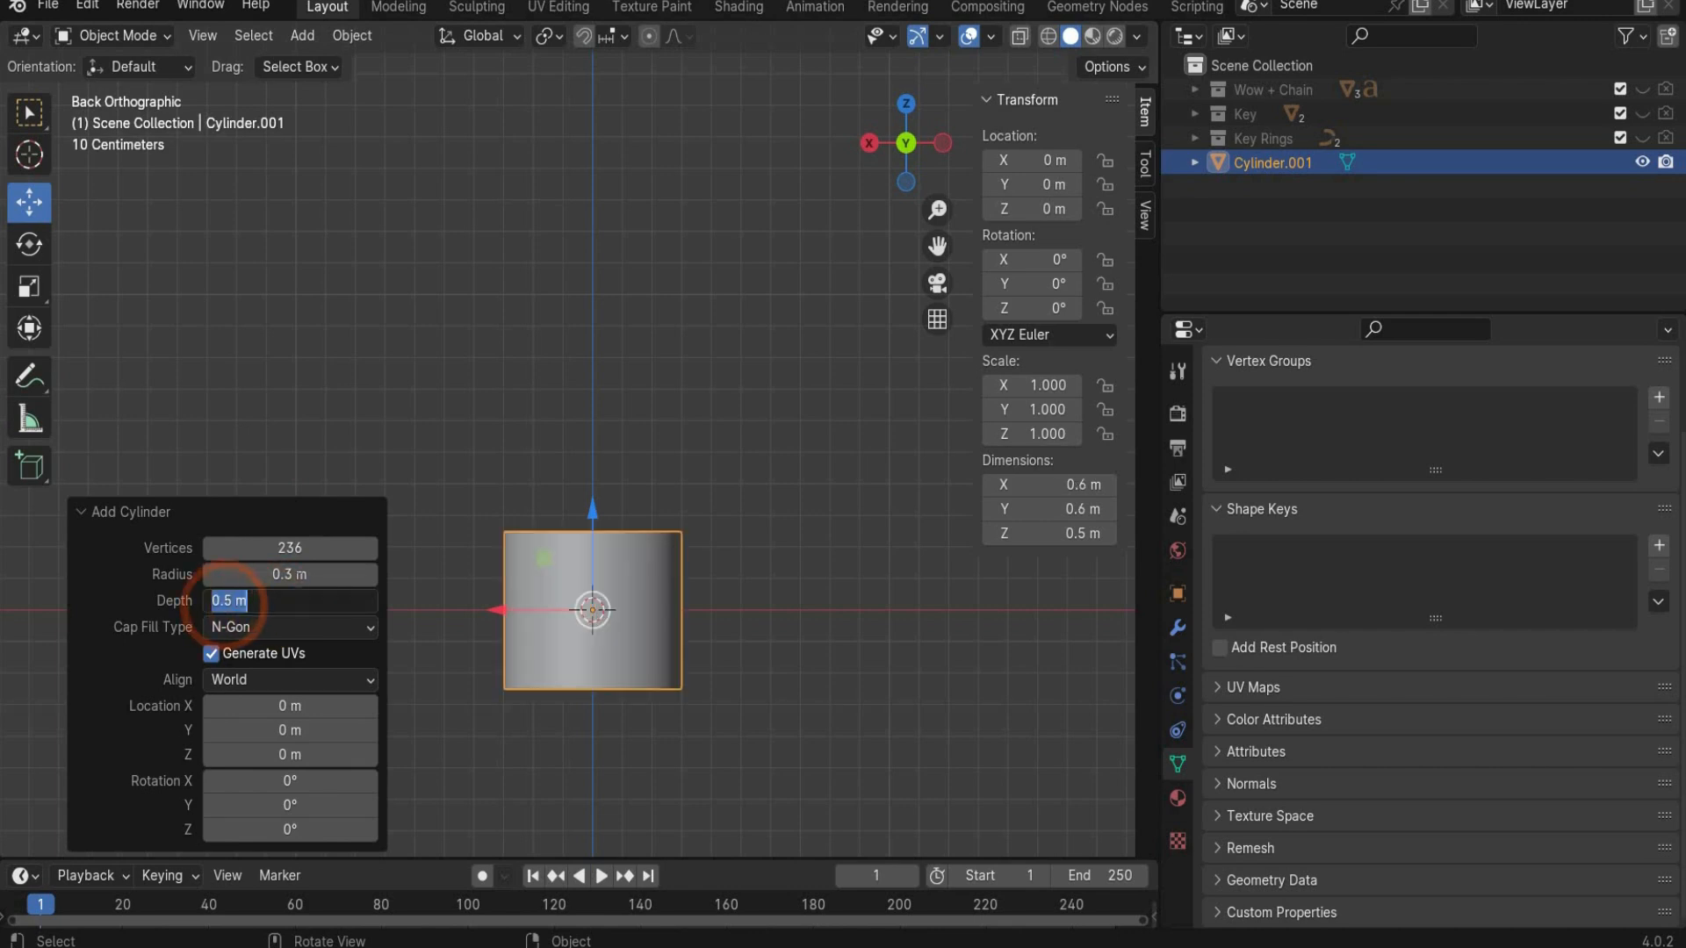
type("0")
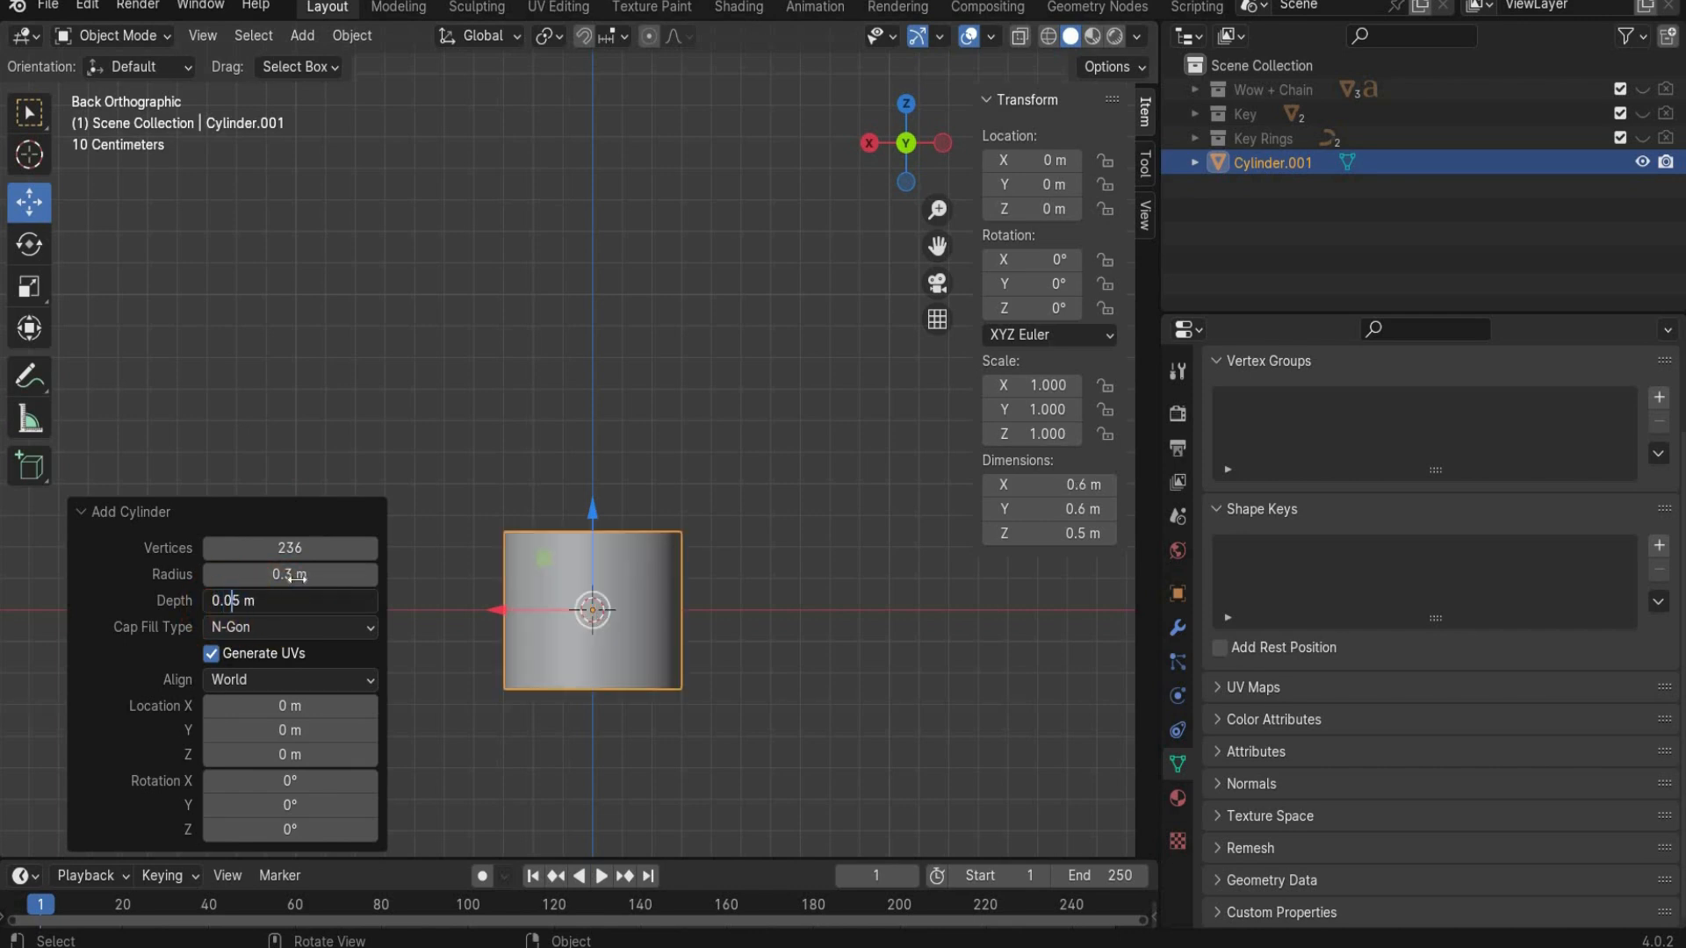
key("Return")
Step: Add a Bevel modifier to the flat cylinder
key("KP_7")
left_click(1178, 628)
left_click(1232, 423)
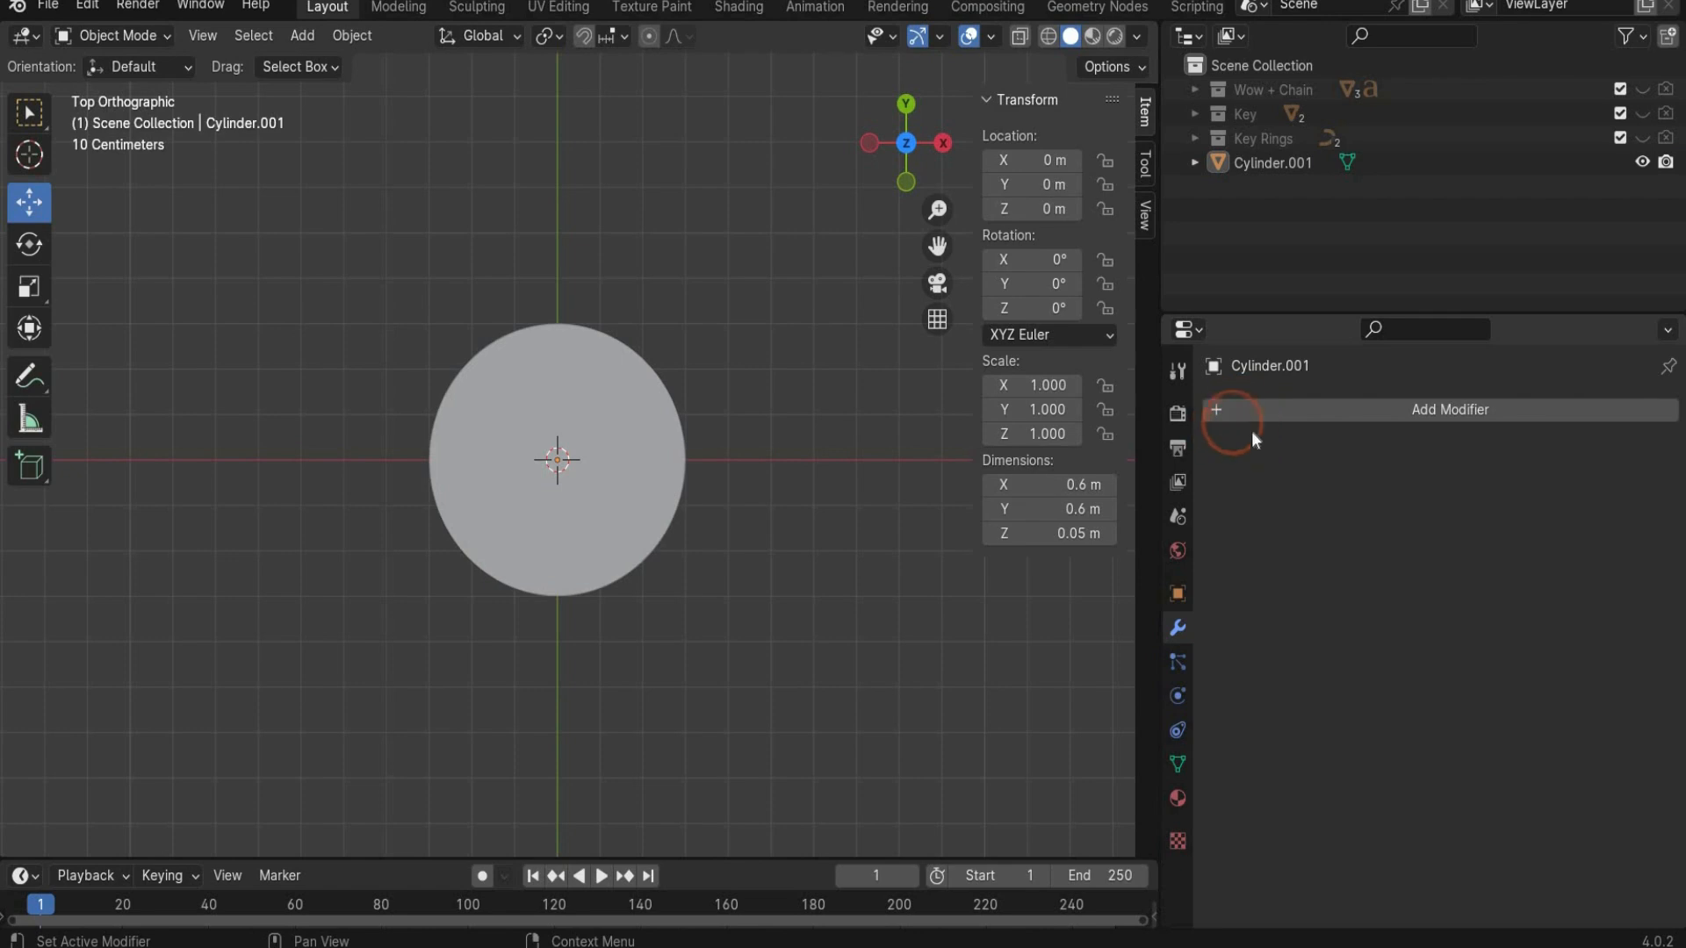
mouse_move(1253, 410)
left_click(1331, 423)
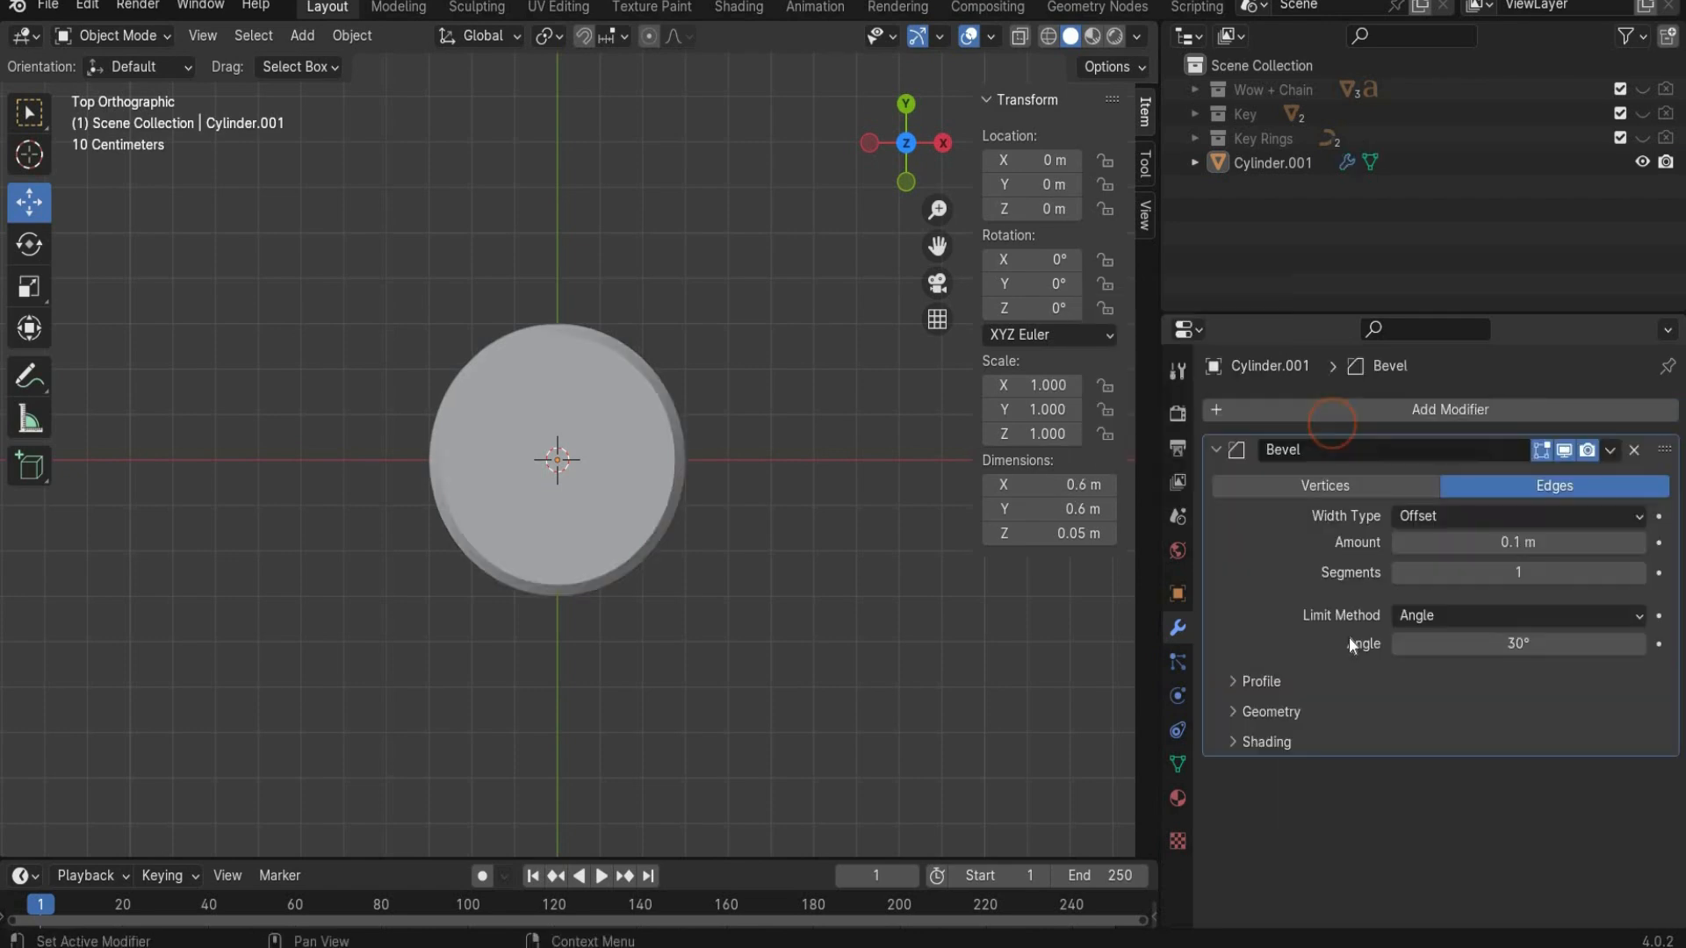
Step: Set the disc's bevel amount to 2 m with 35 segments and apply the modifier
left_click(1506, 541)
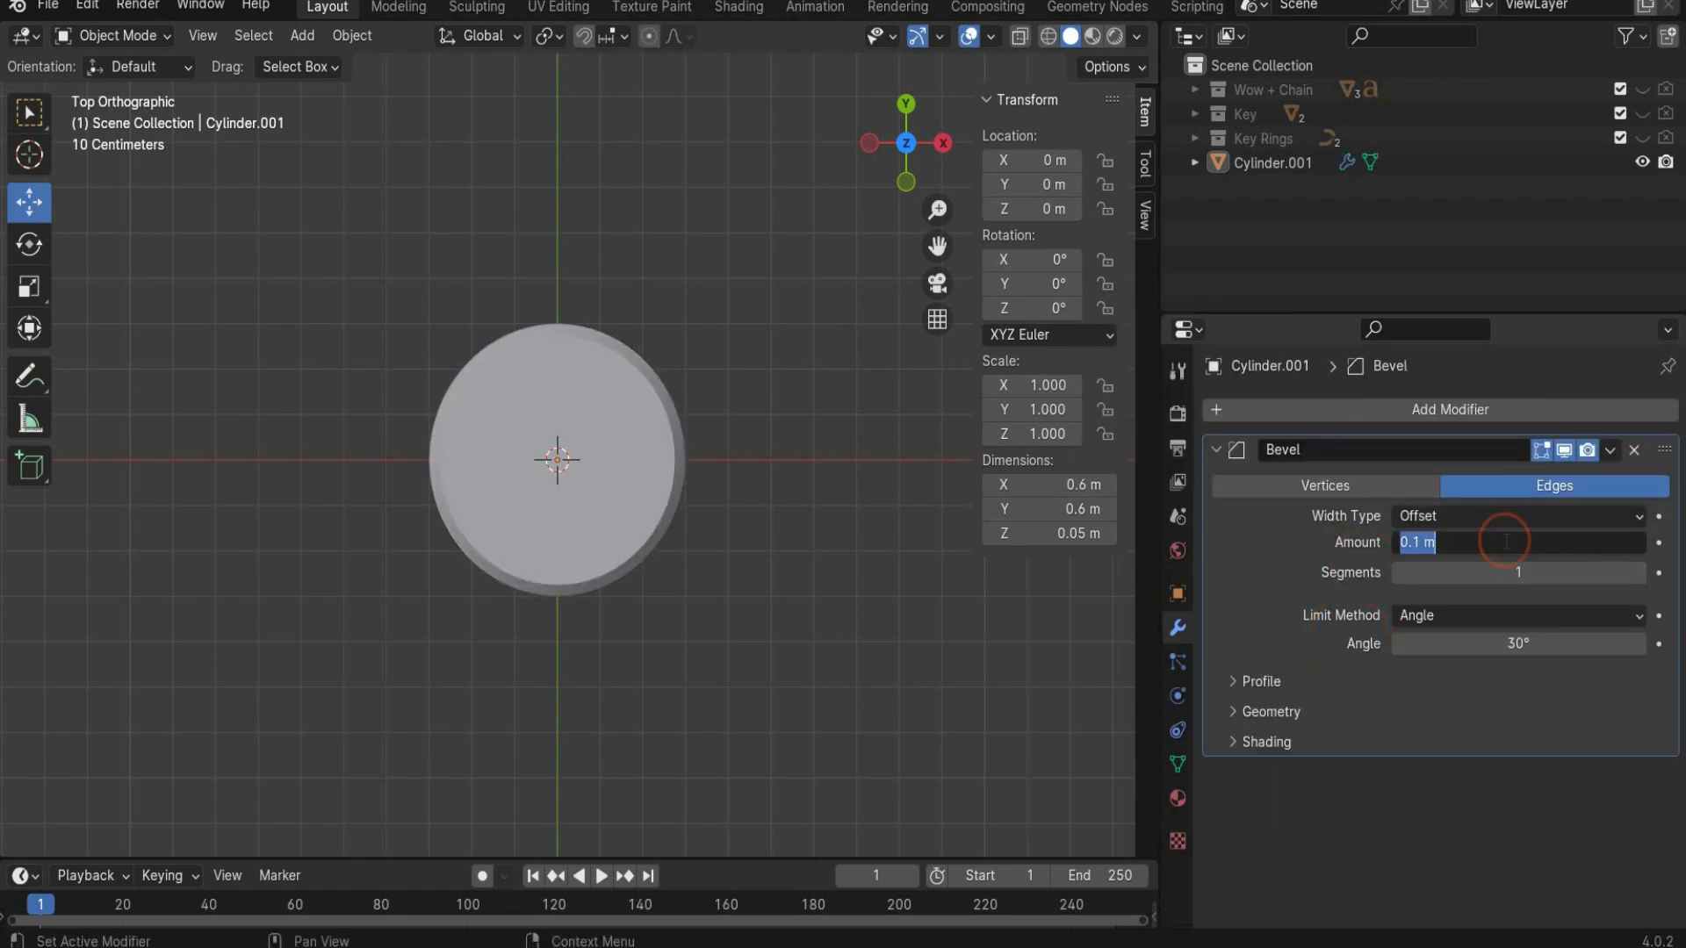
type("0.02")
key("Return")
left_click(1506, 574)
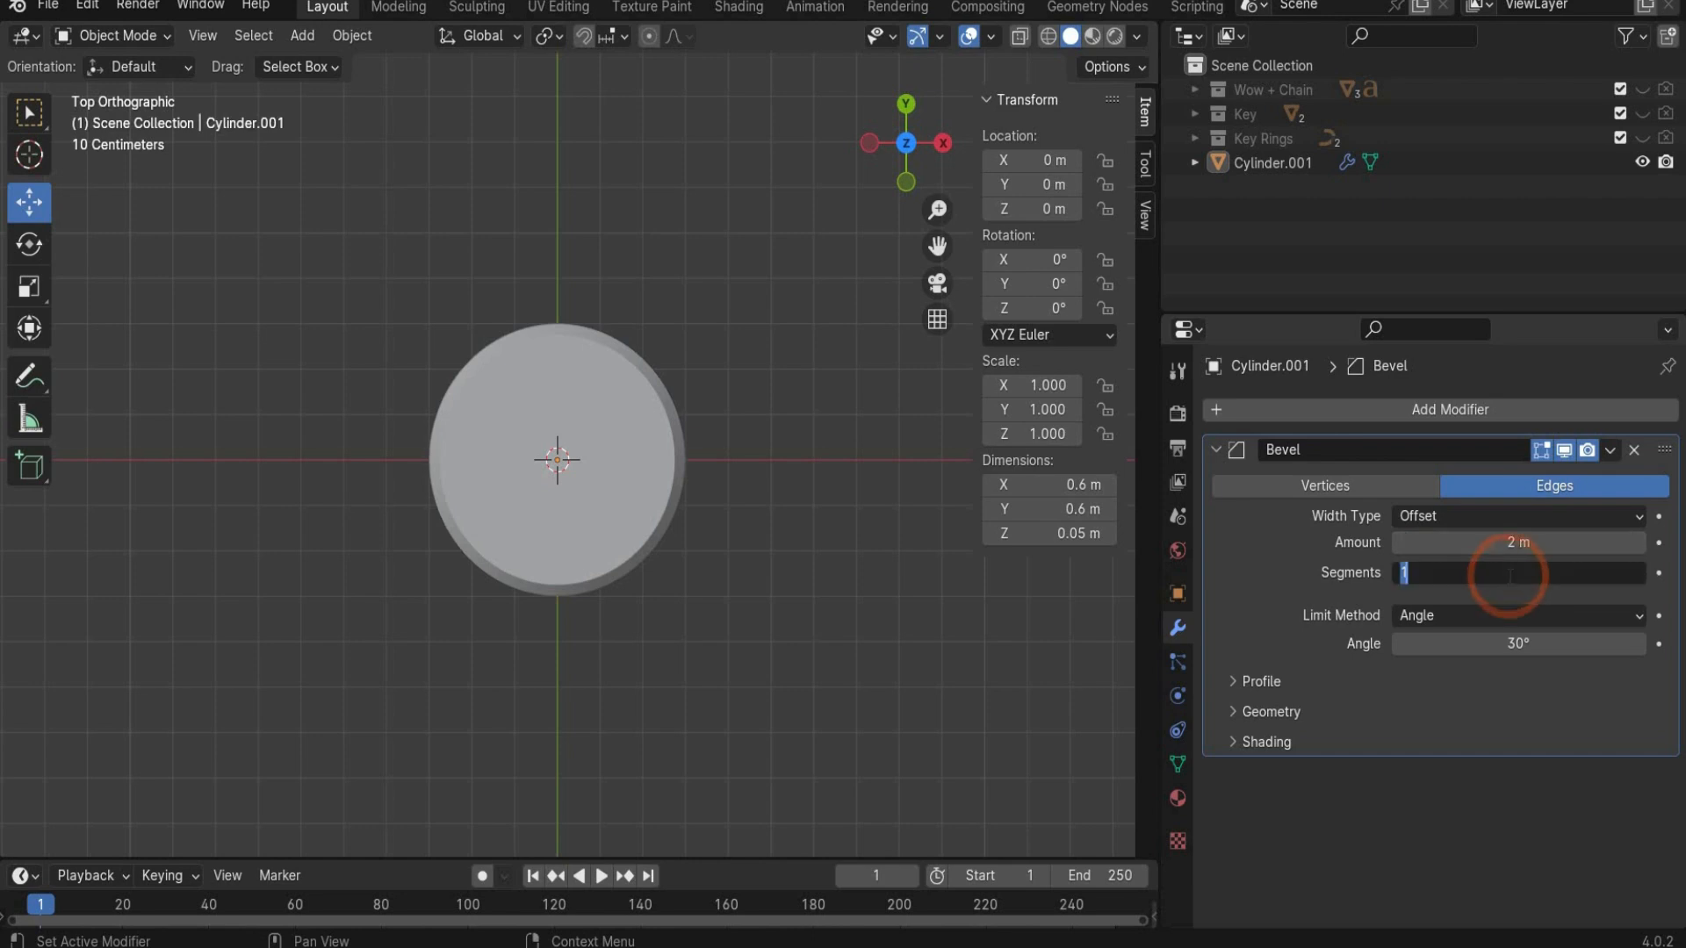
type("35")
key("Return")
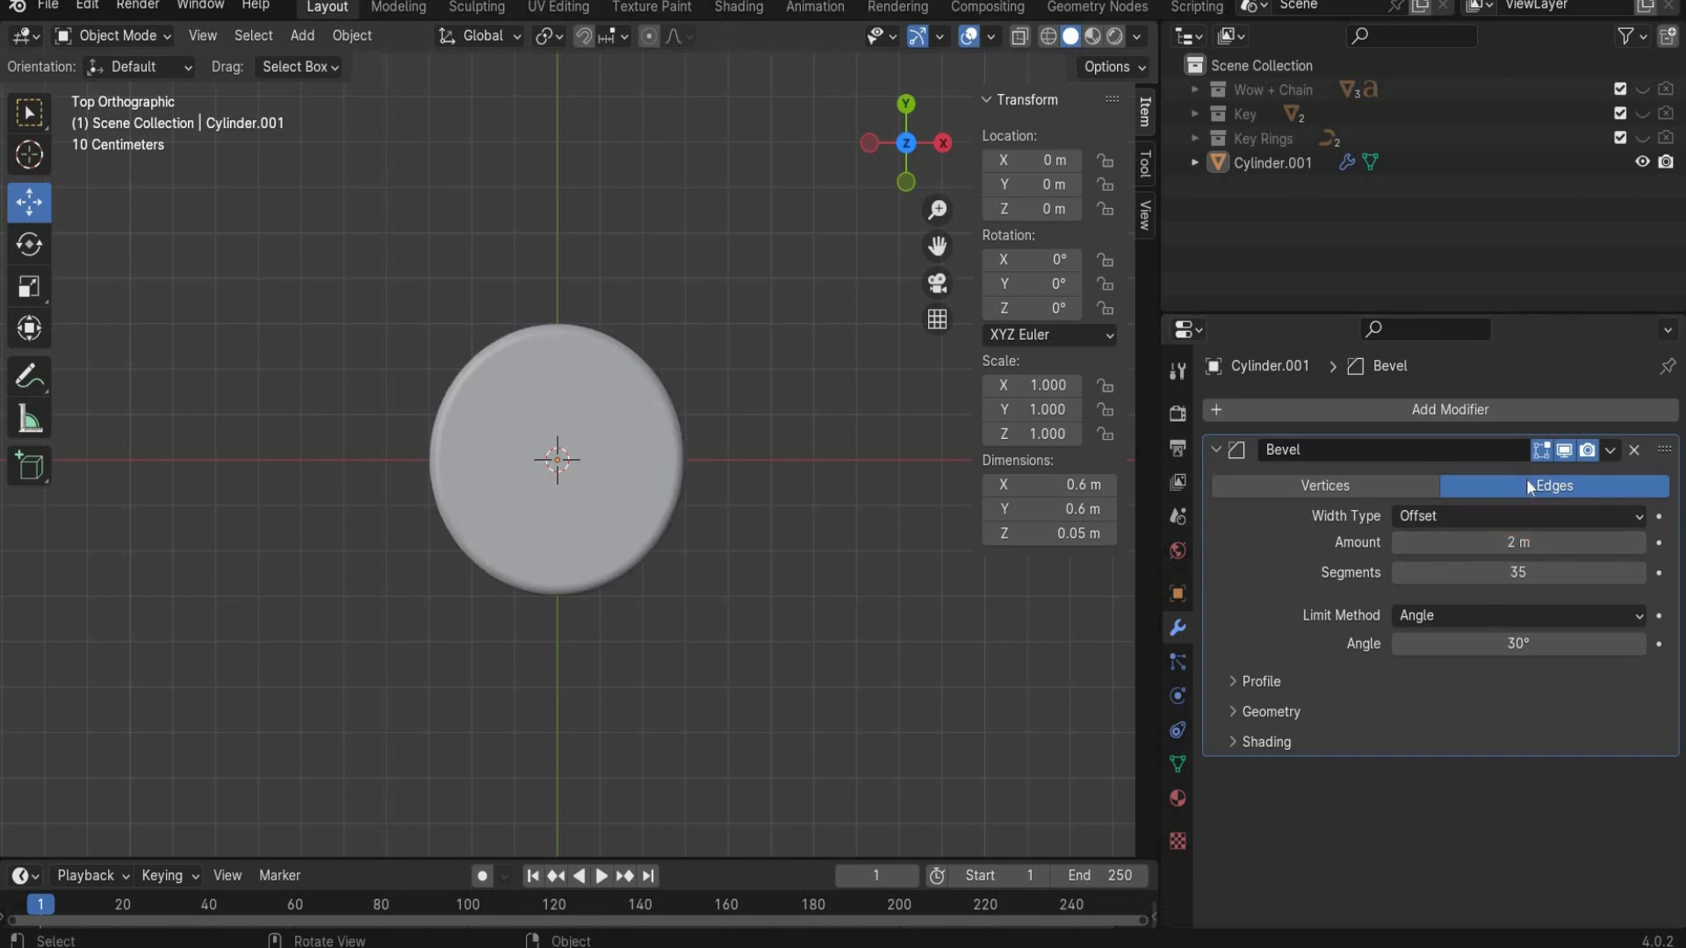
left_click(1607, 450)
left_click(1554, 471)
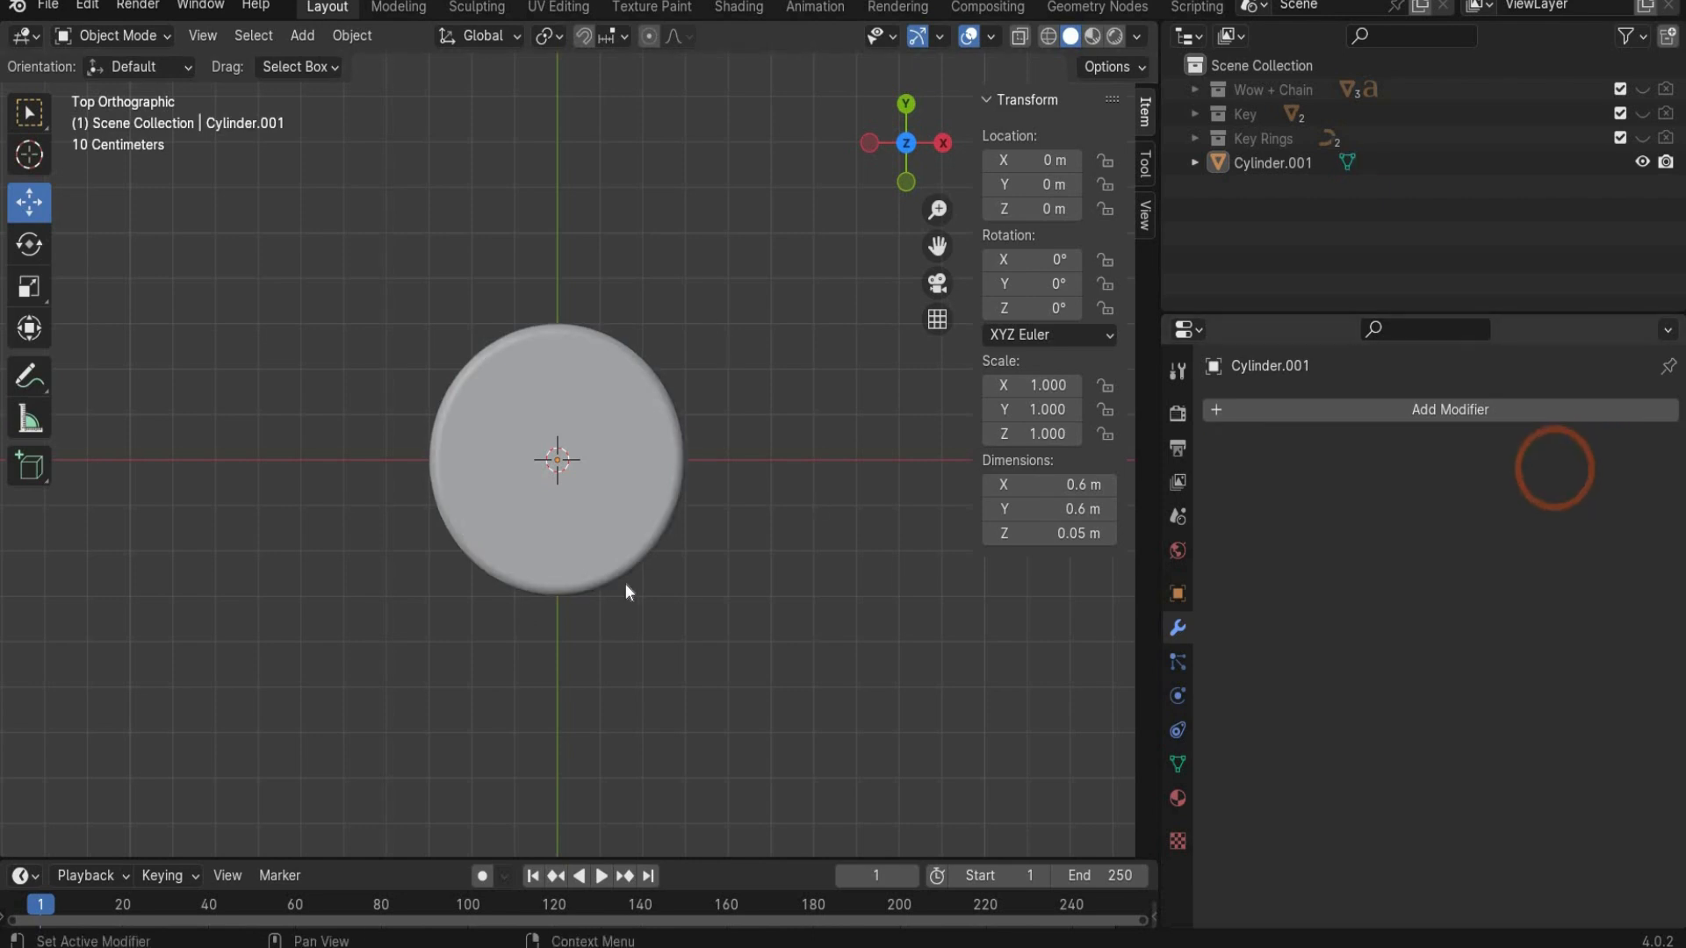
Step: Put the beveled disc into a new collection named Circle Plate
left_click(615, 566)
right_click(1261, 204)
left_click(1266, 208)
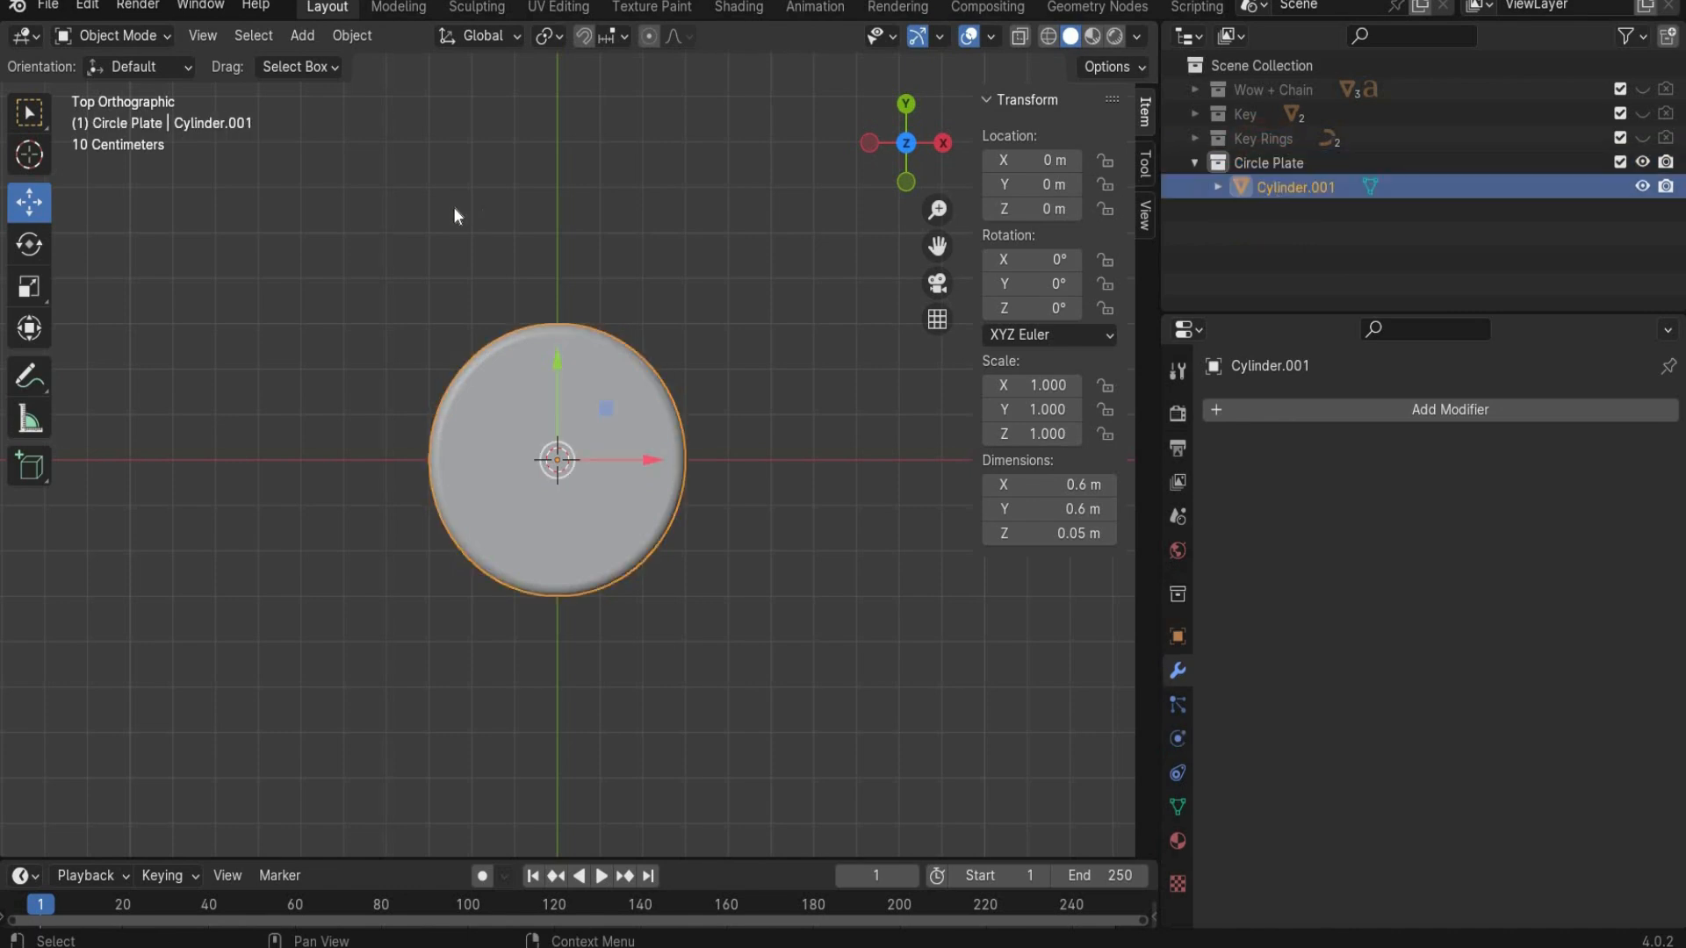
Step: Duplicate the disc with X and Y scale set to 0.2, and place the small copy near the disc's upper edge
key("ctrl+c")
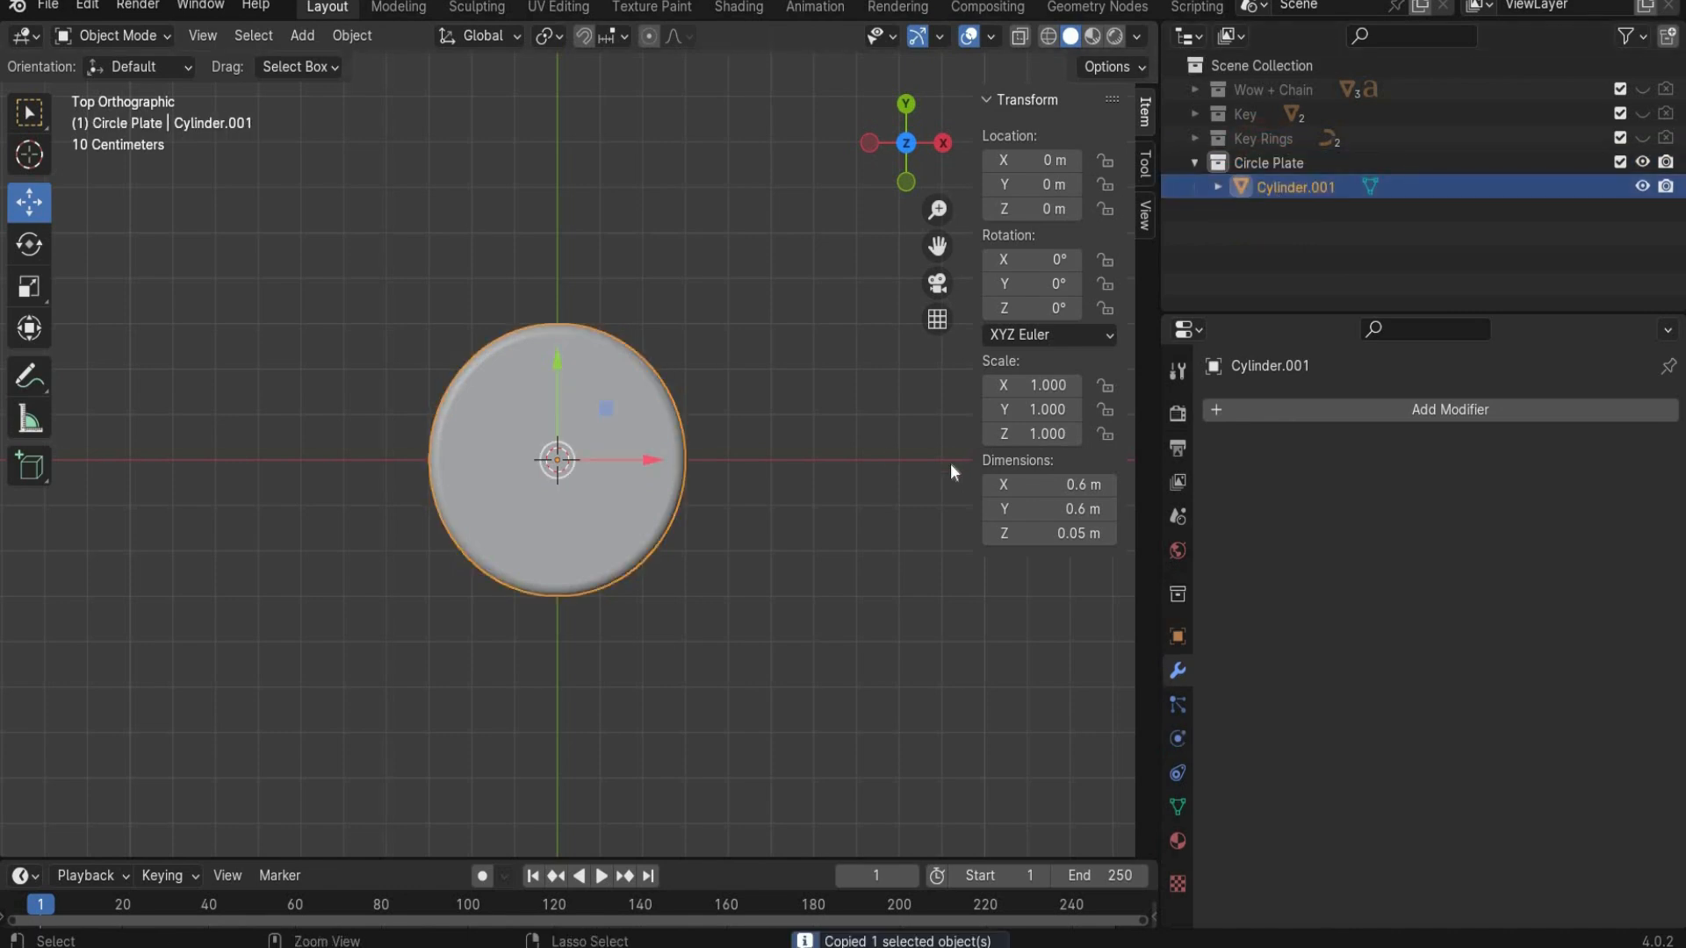
key("ctrl+v")
left_click(1039, 384)
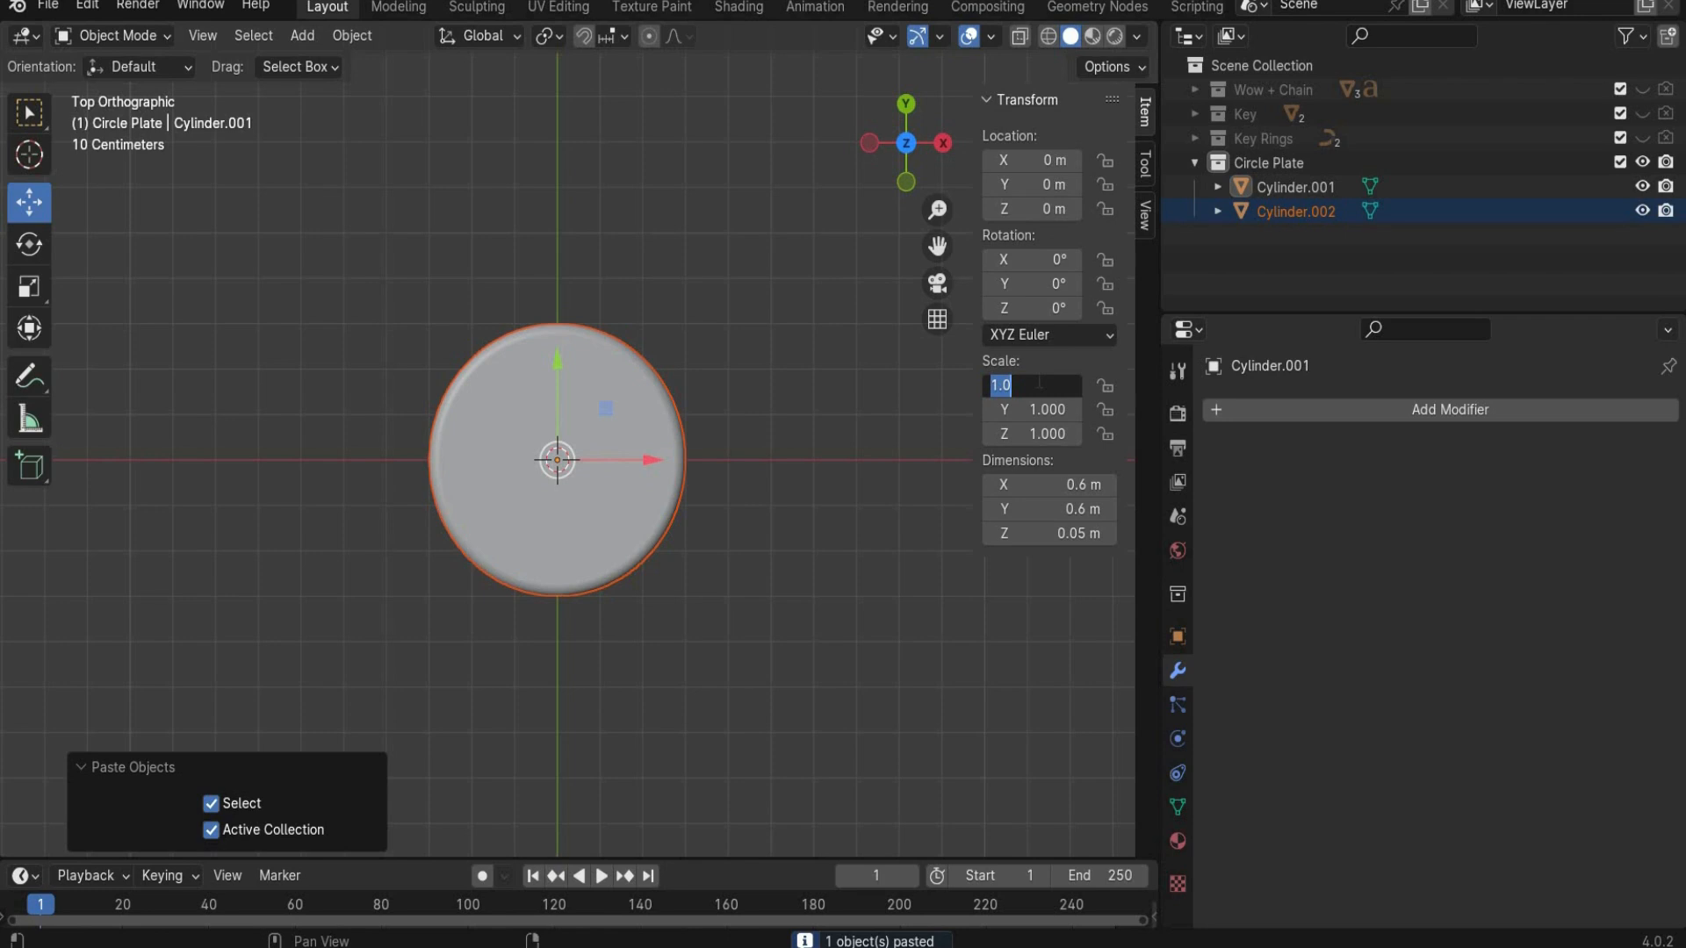
type("0.2")
key("Tab")
type("0.2")
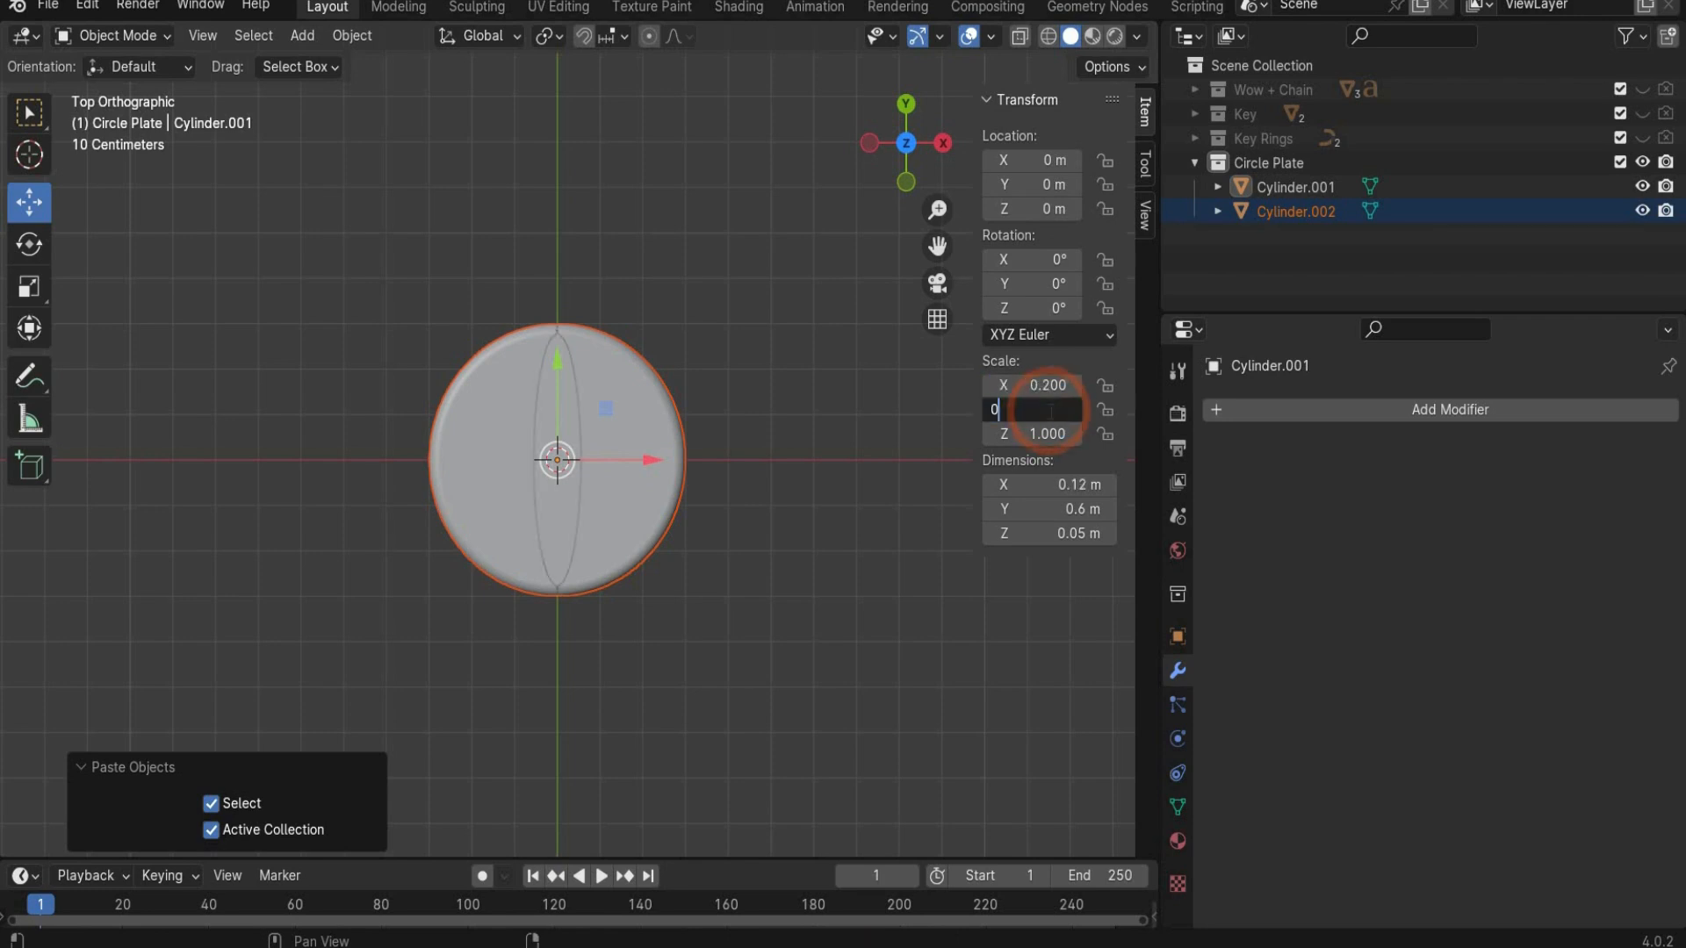
key("Return")
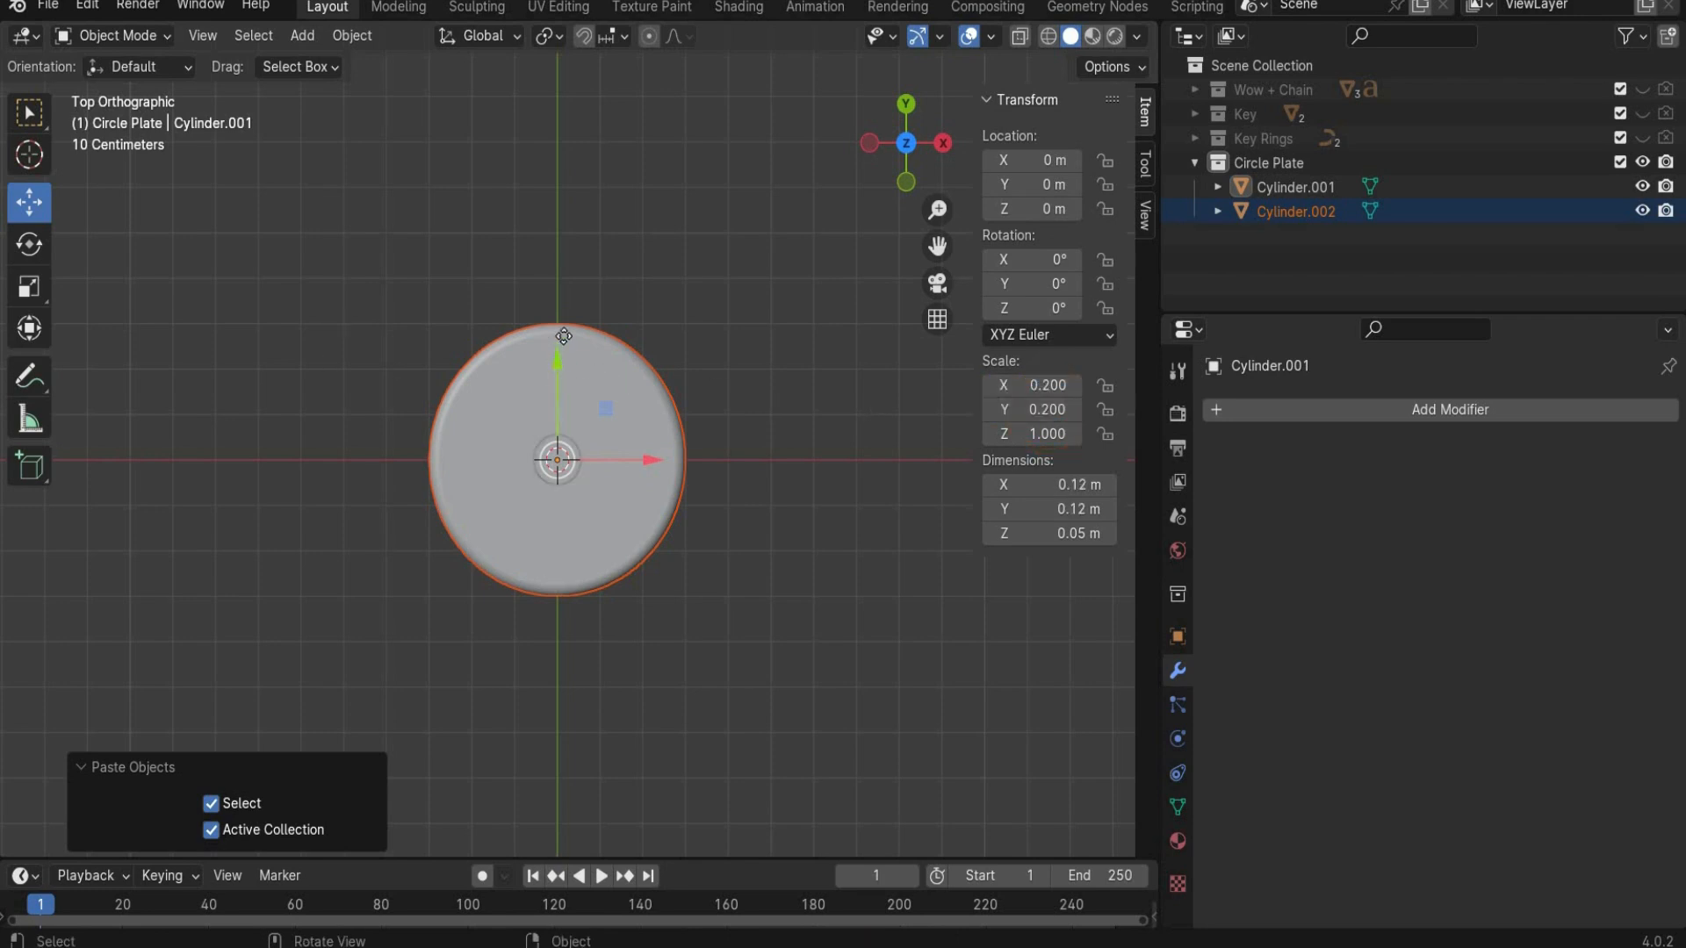
left_click_drag(557, 362, 595, 301)
Step: Cut a hole in the large disc with a Boolean Difference modifier using the small cylinder, and hide the small cylinder
left_click(531, 588)
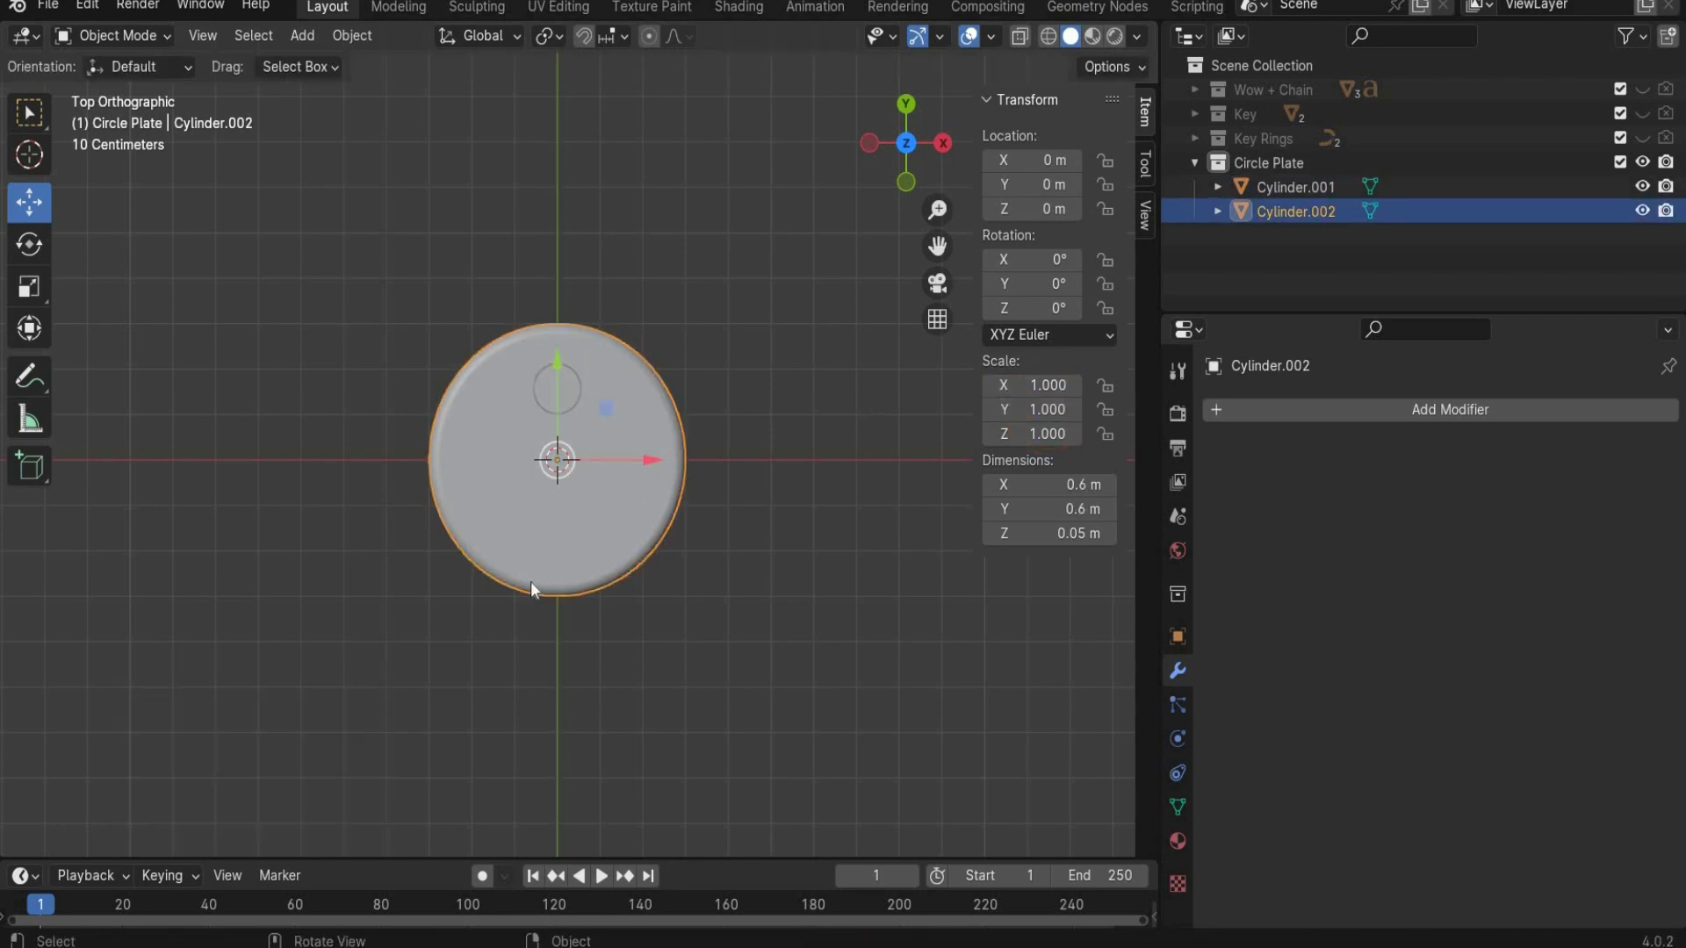
left_click(1230, 409)
mouse_move(1229, 412)
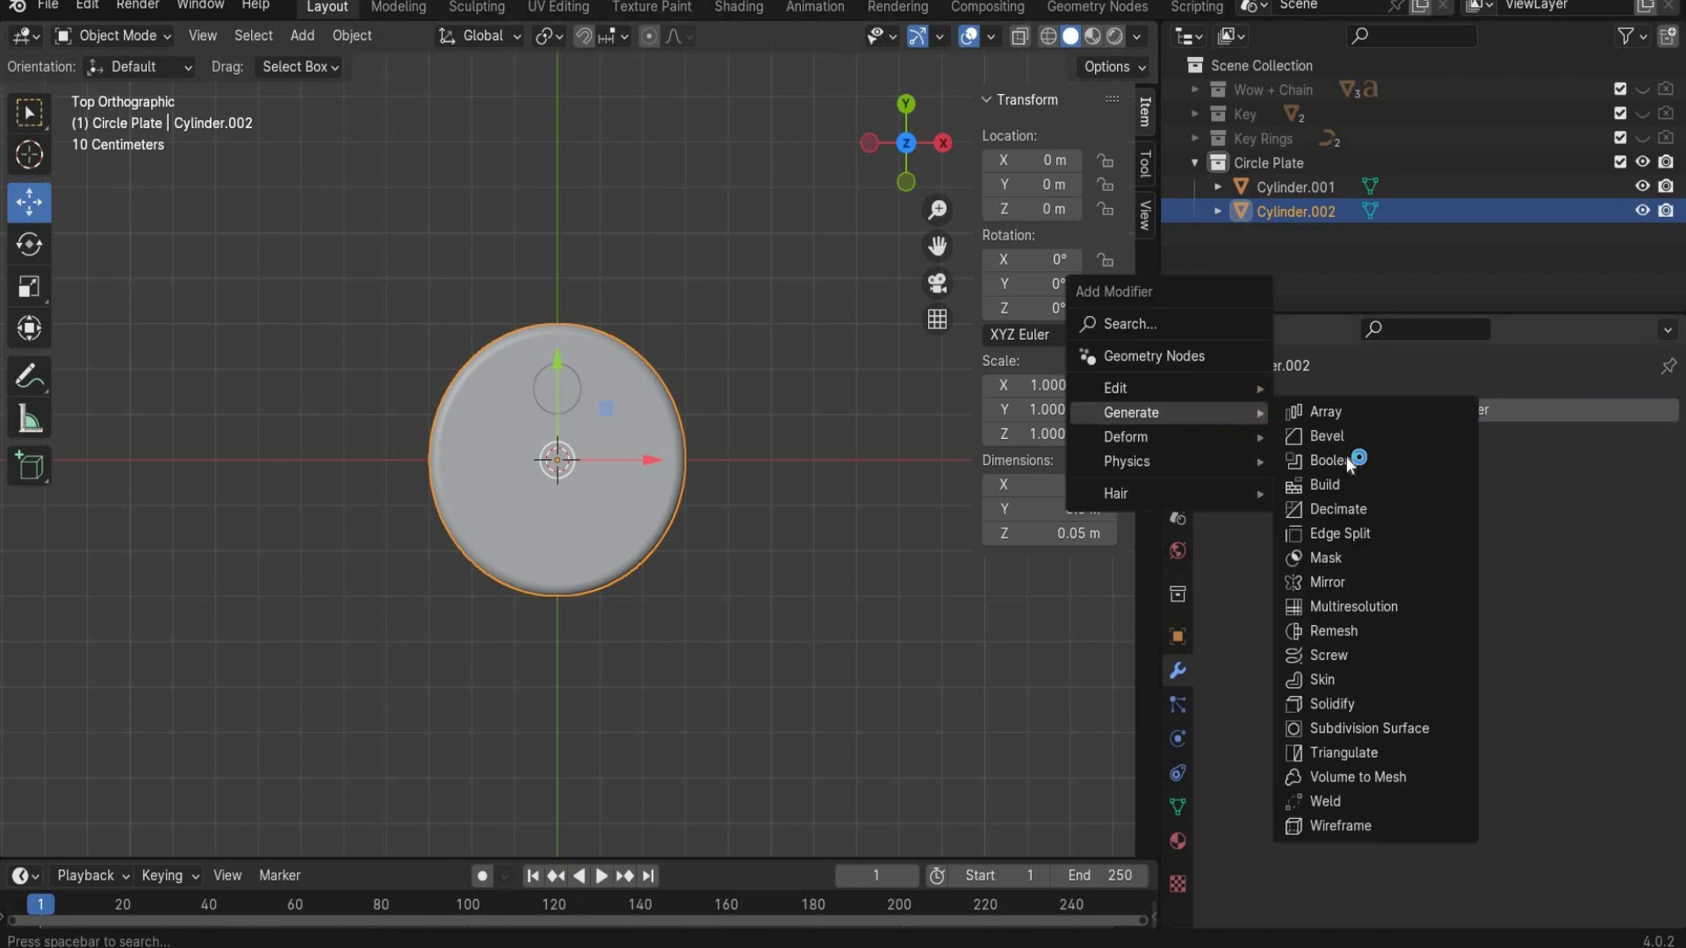
left_click(1345, 461)
left_click(1633, 546)
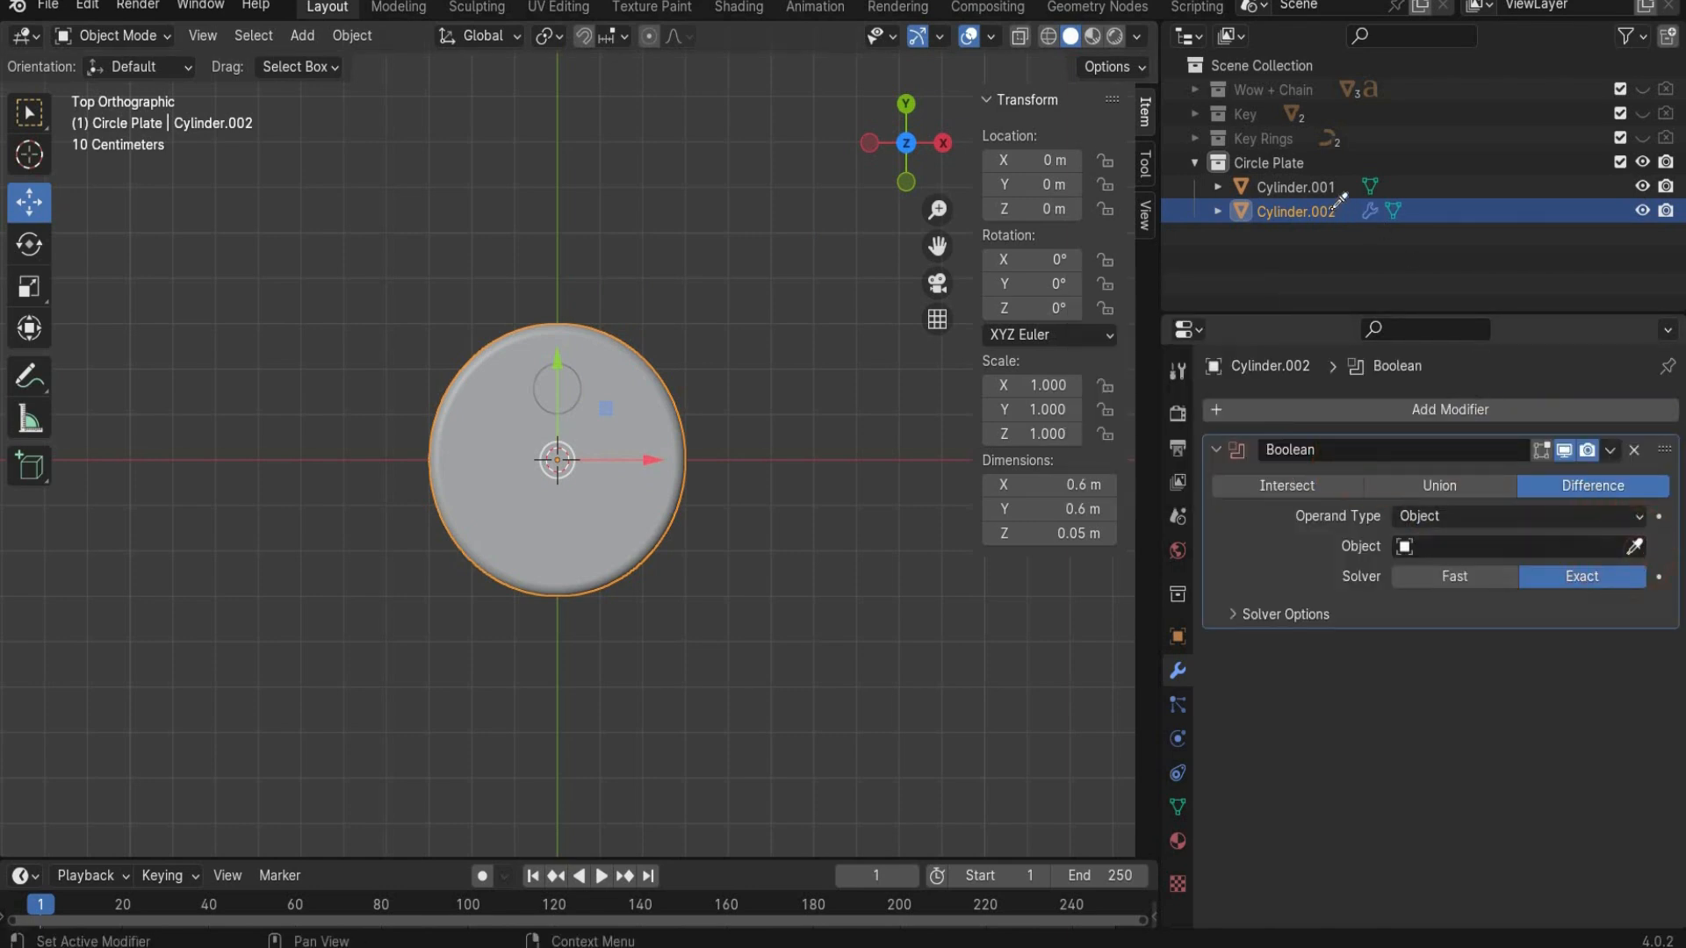
left_click(1366, 186)
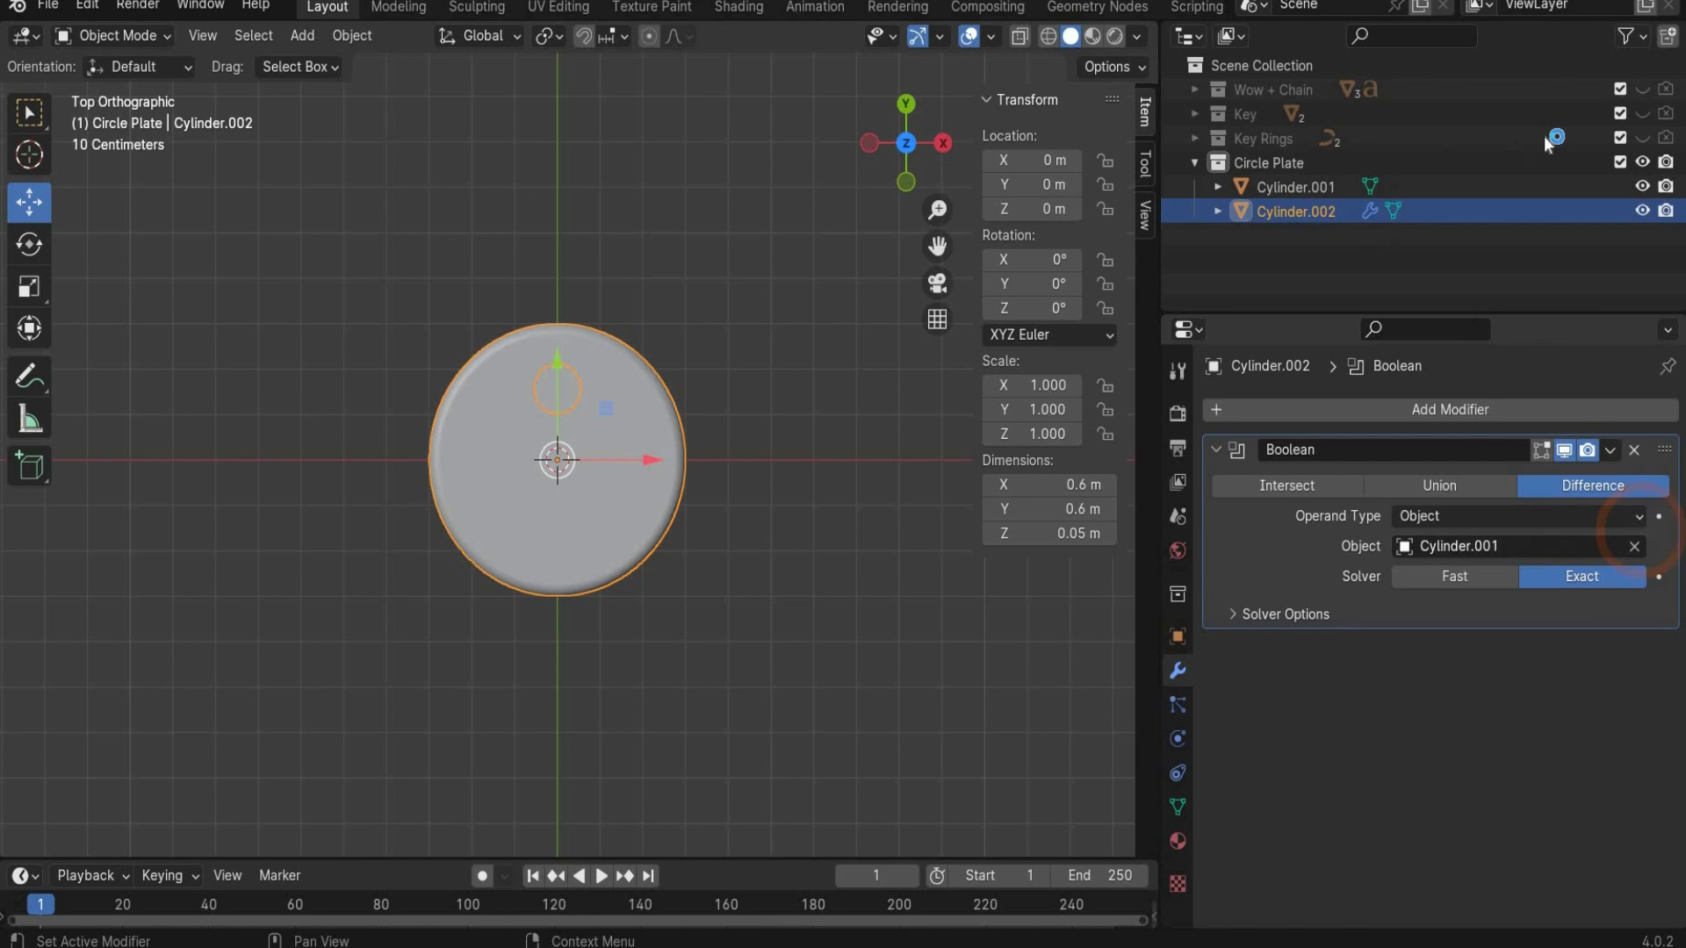
left_click(1642, 186)
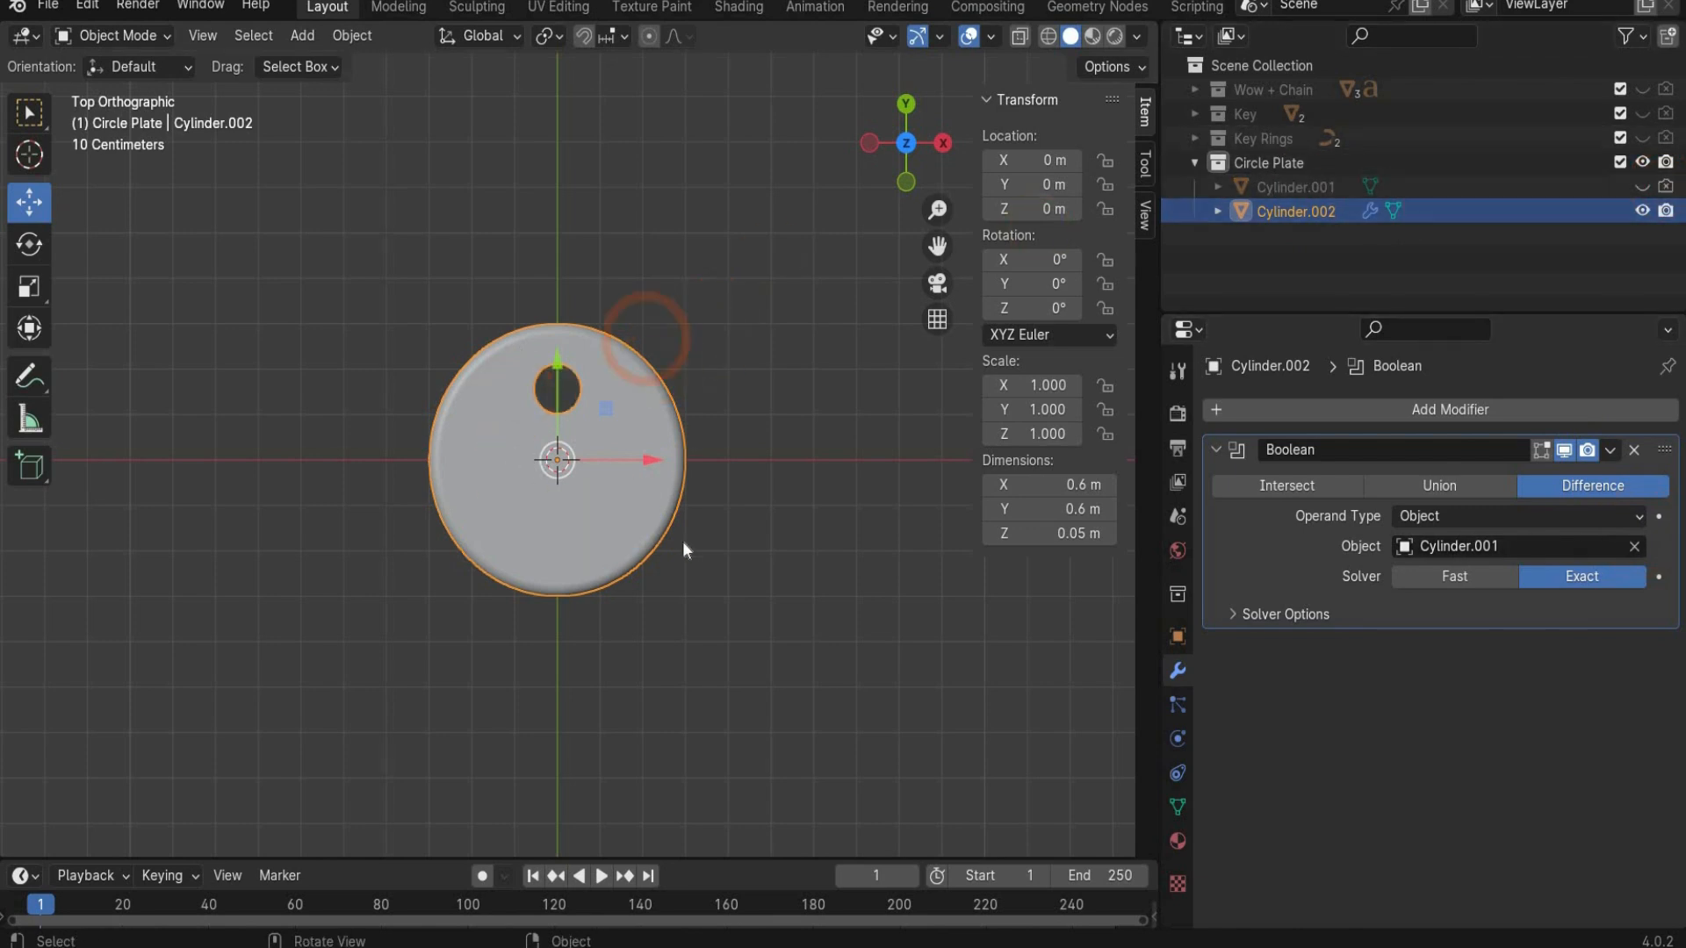
Step: Add a text object at the world origin and replace its content with 2024
left_click(303, 35)
left_click(337, 167)
key("n")
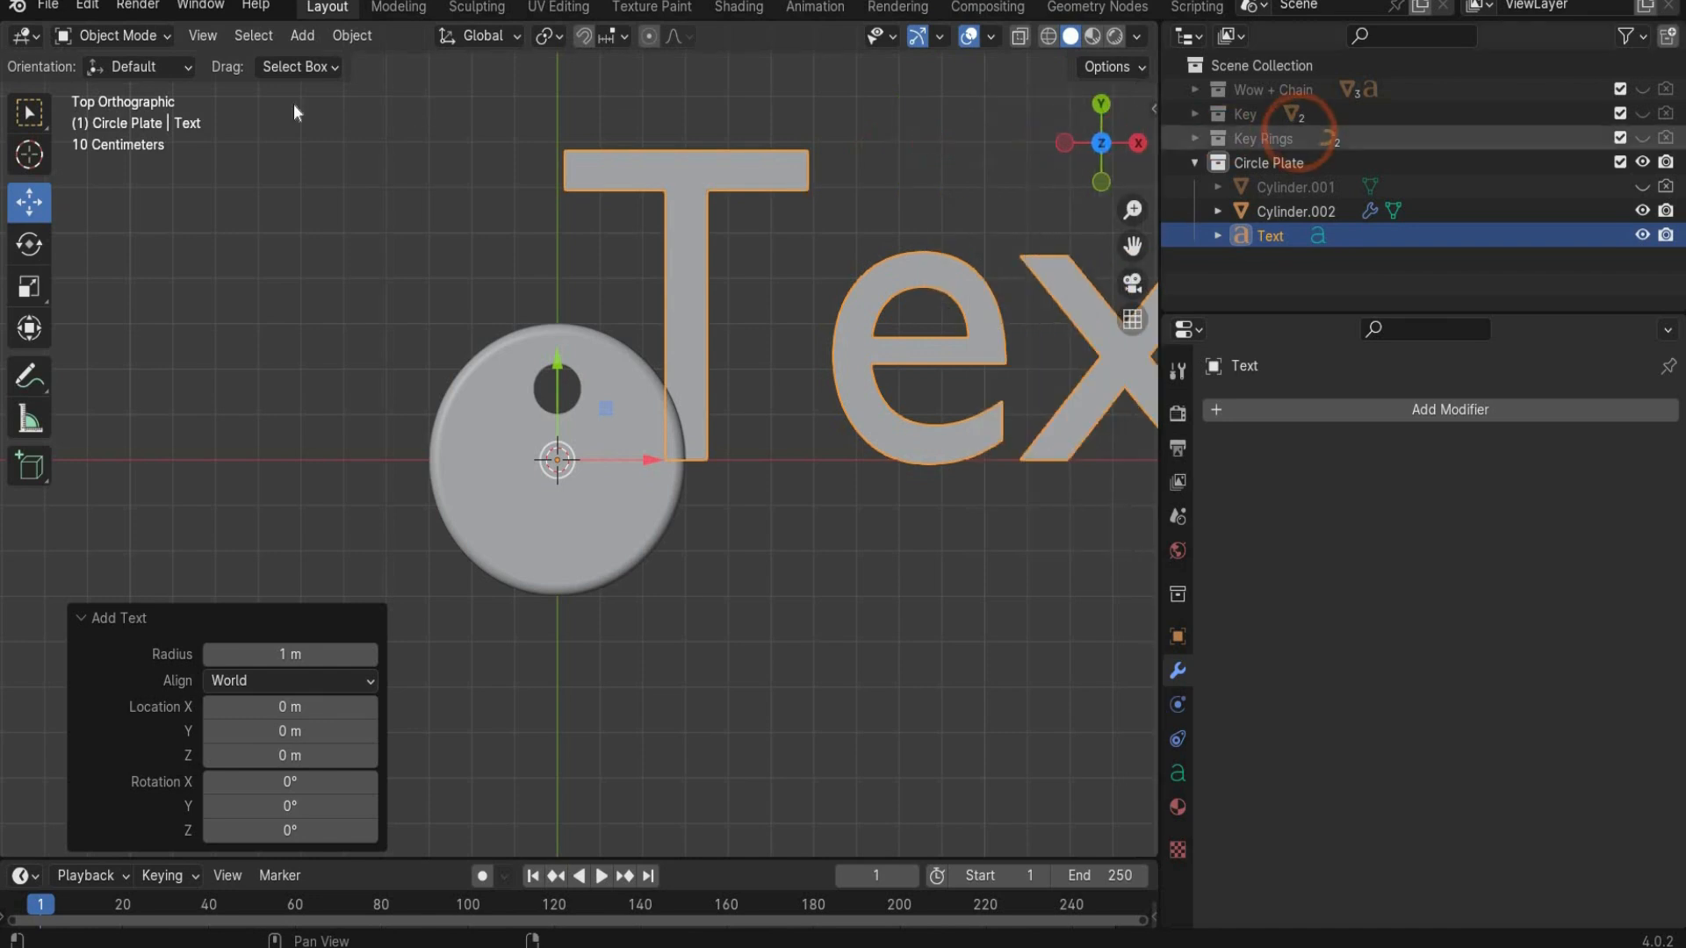
left_click(125, 36)
left_click(115, 88)
scroll(220, 197, "down", 1)
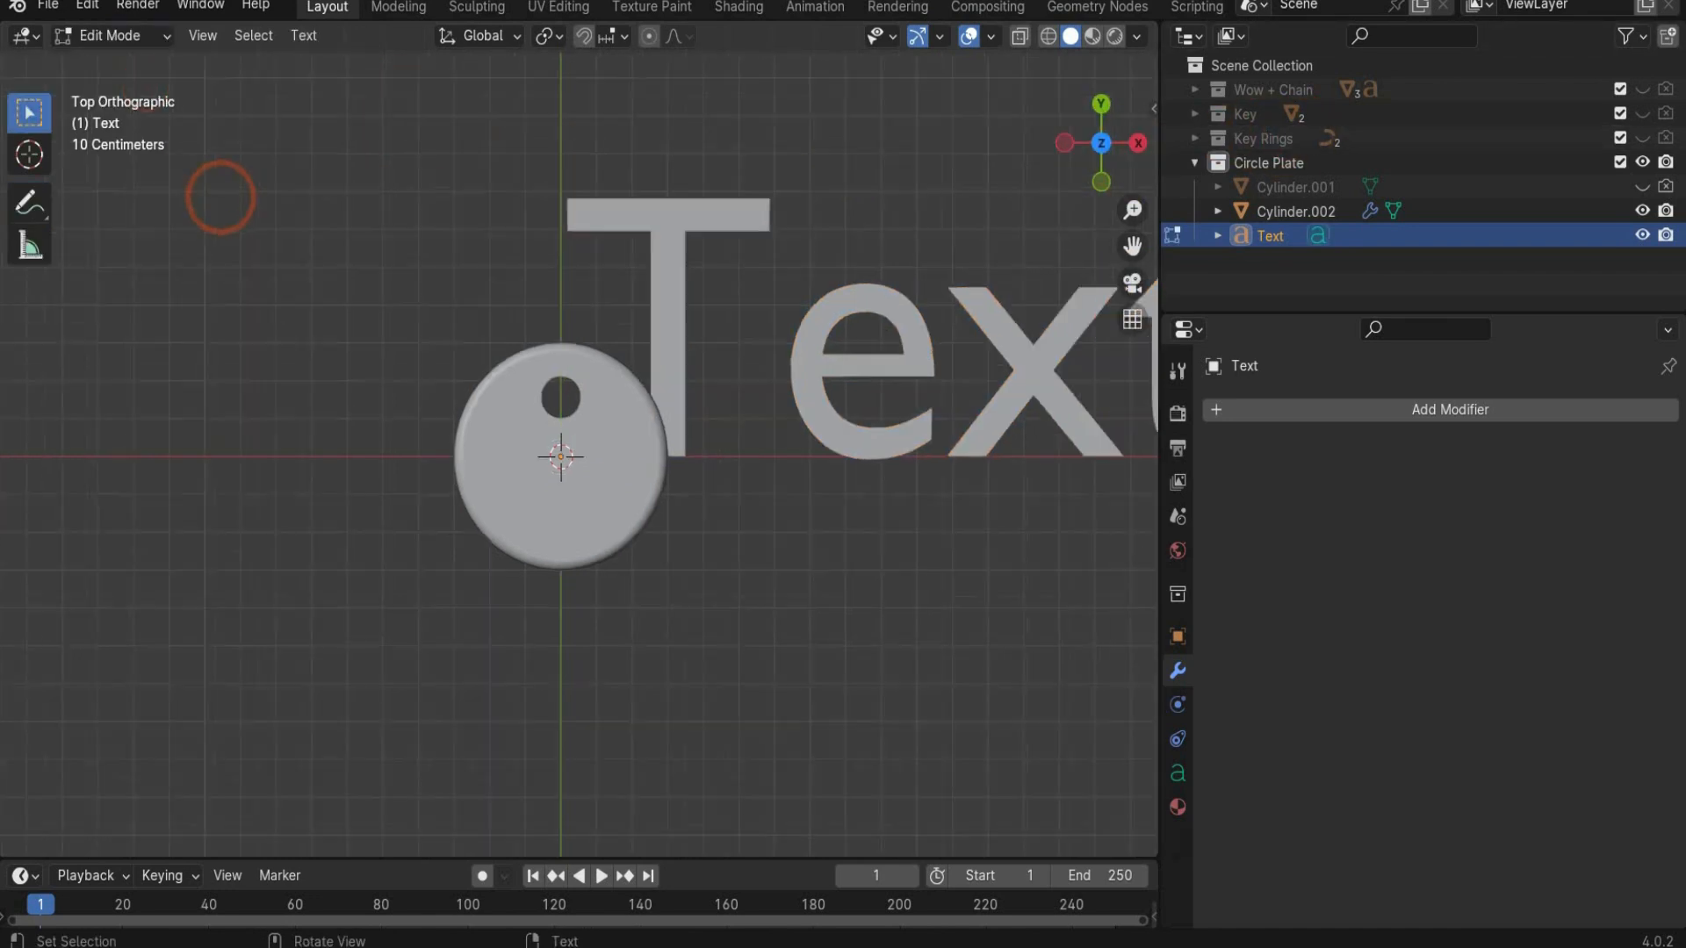
scroll(220, 196, "down", 3)
key("BackSpace")
key("BackSpace")
key("BackSpace")
key("BackSpace")
type("2024")
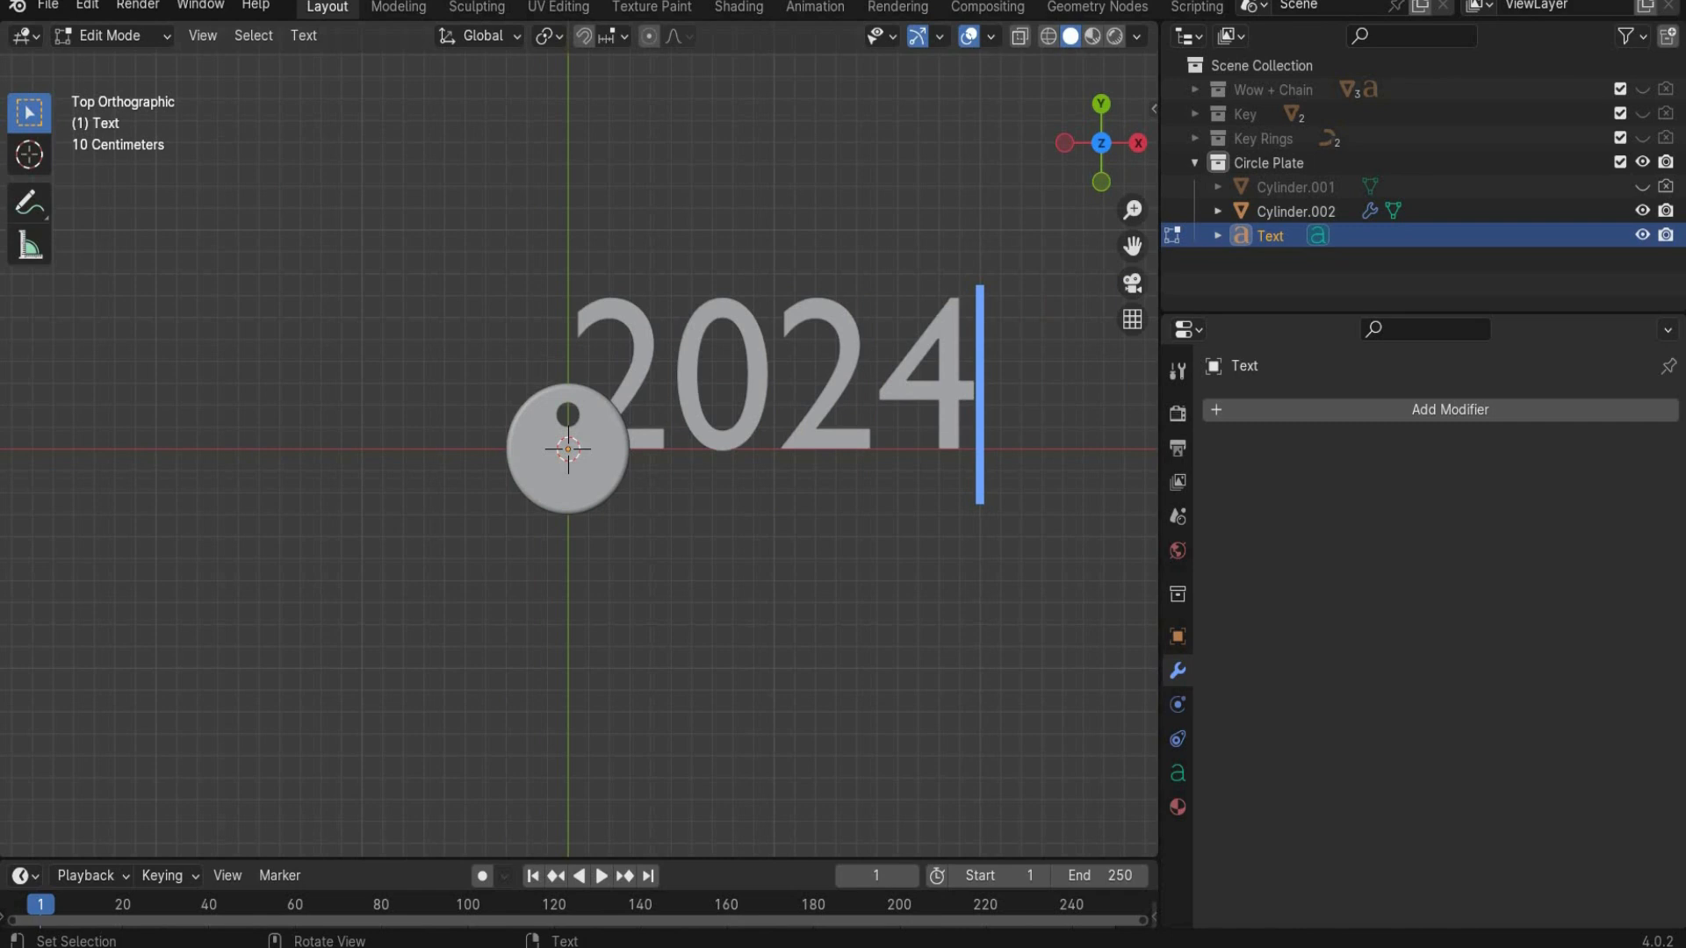
Step: Give the 2024 text an extrude of 0.01 m and a round bevel depth of 0.03 m
left_click(1178, 772)
left_click(1490, 623)
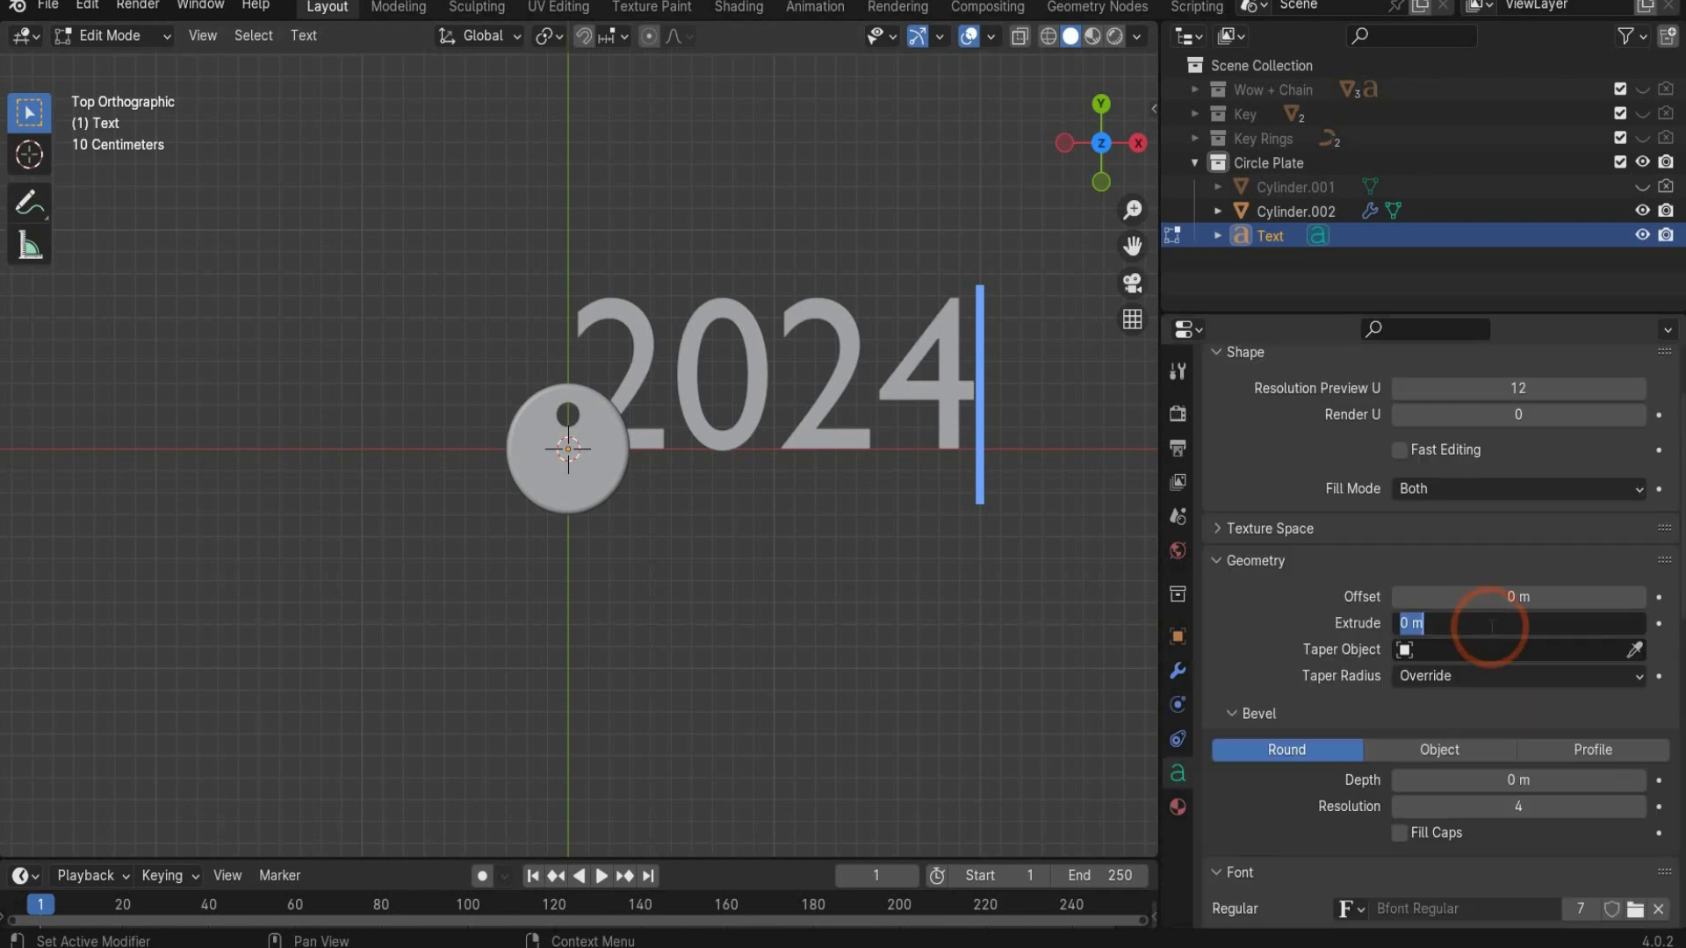
type("0")
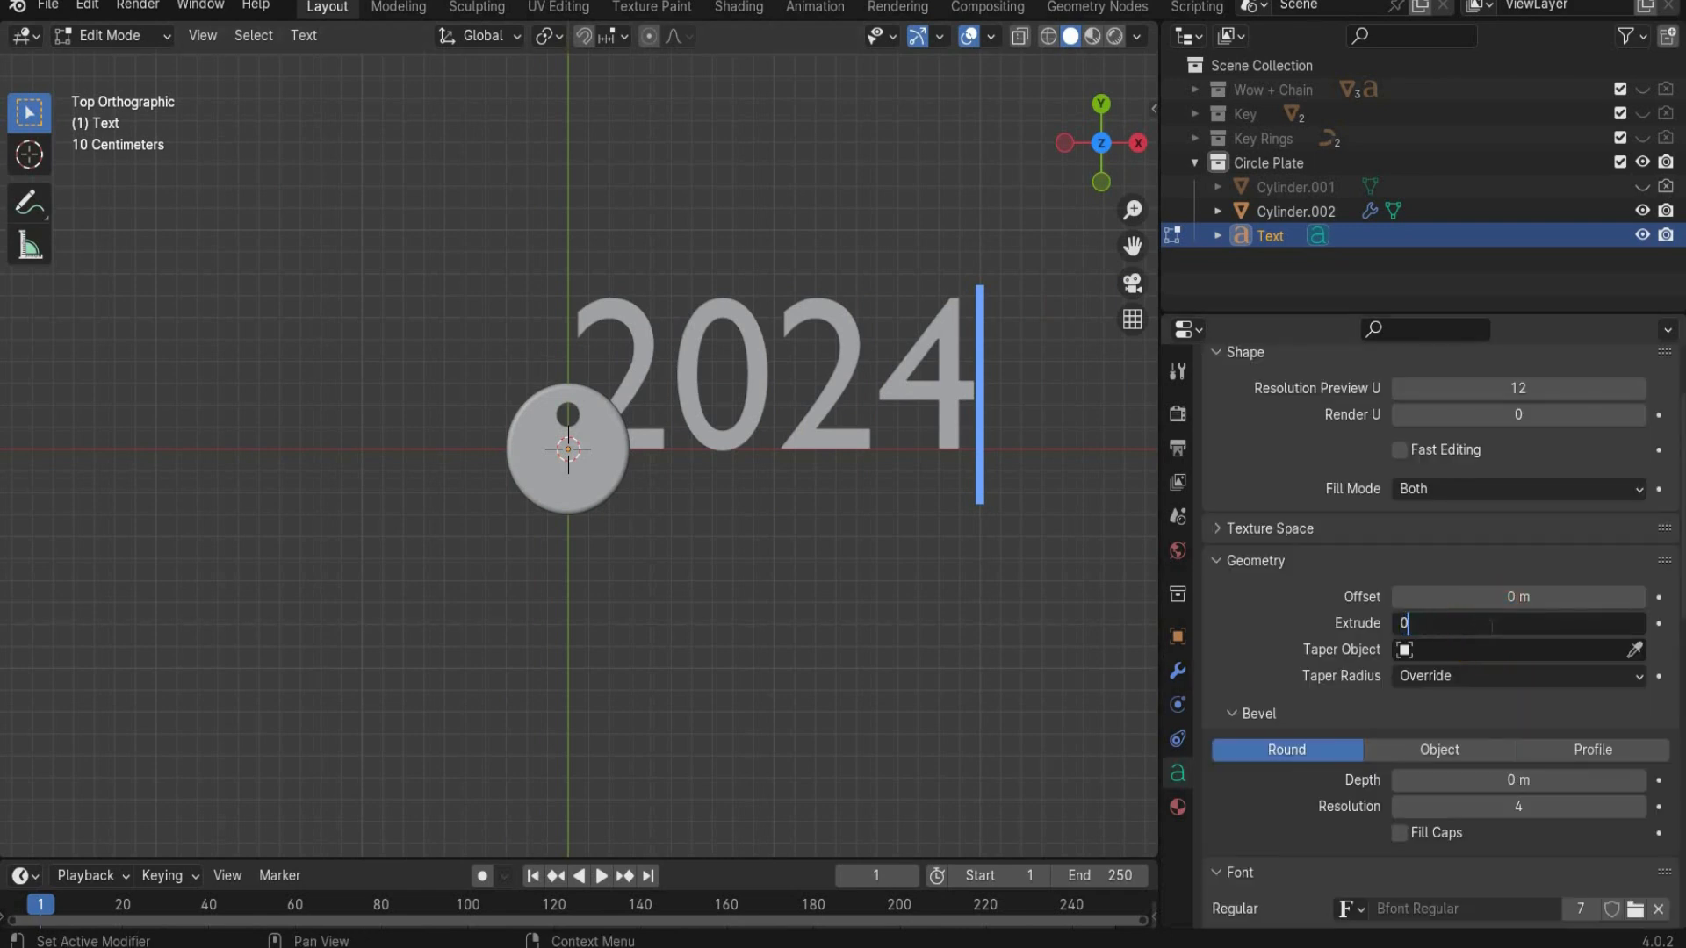
type(".01")
key("Return")
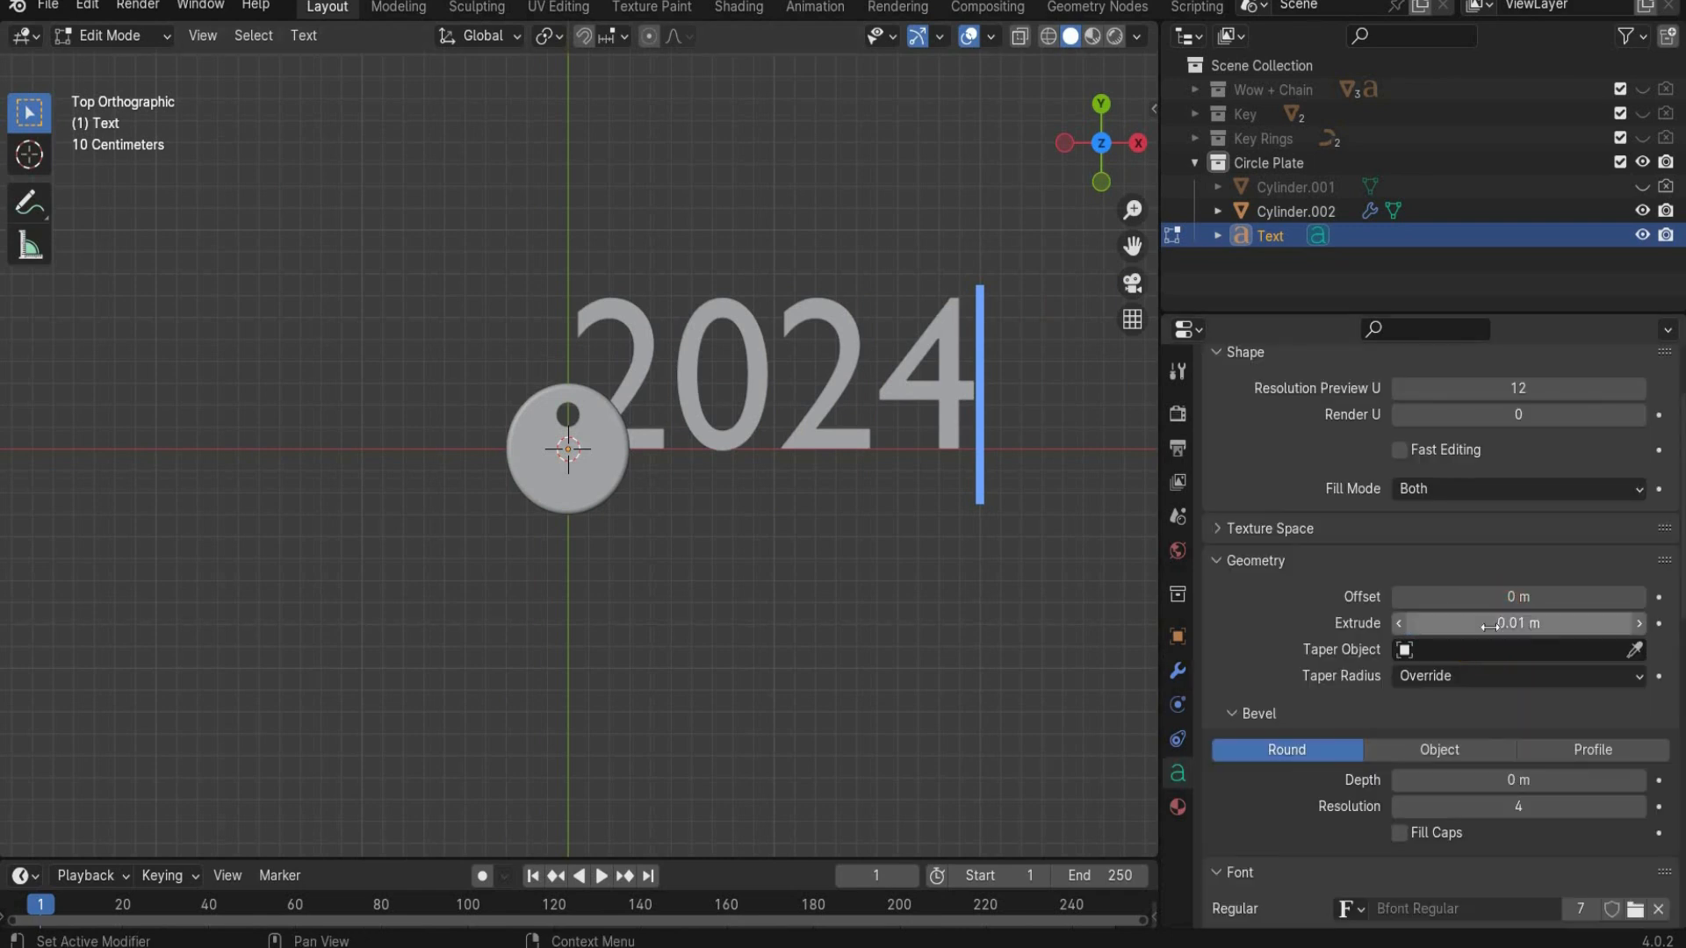
left_click(1529, 776)
type("0")
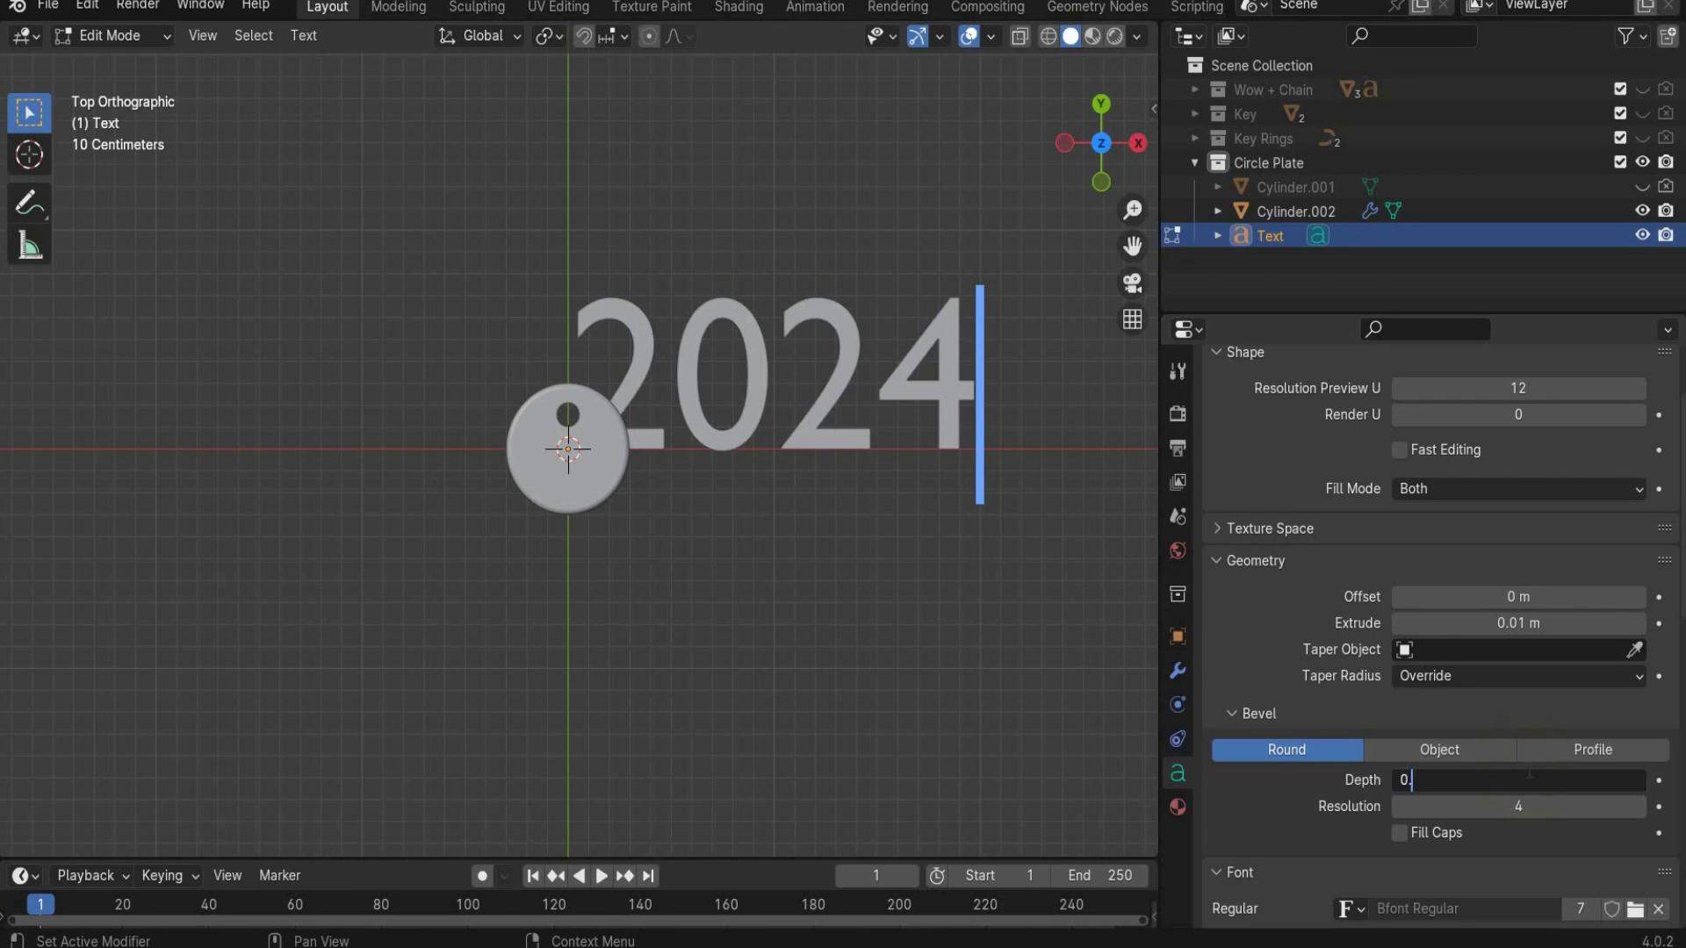
type(".03")
key("Return")
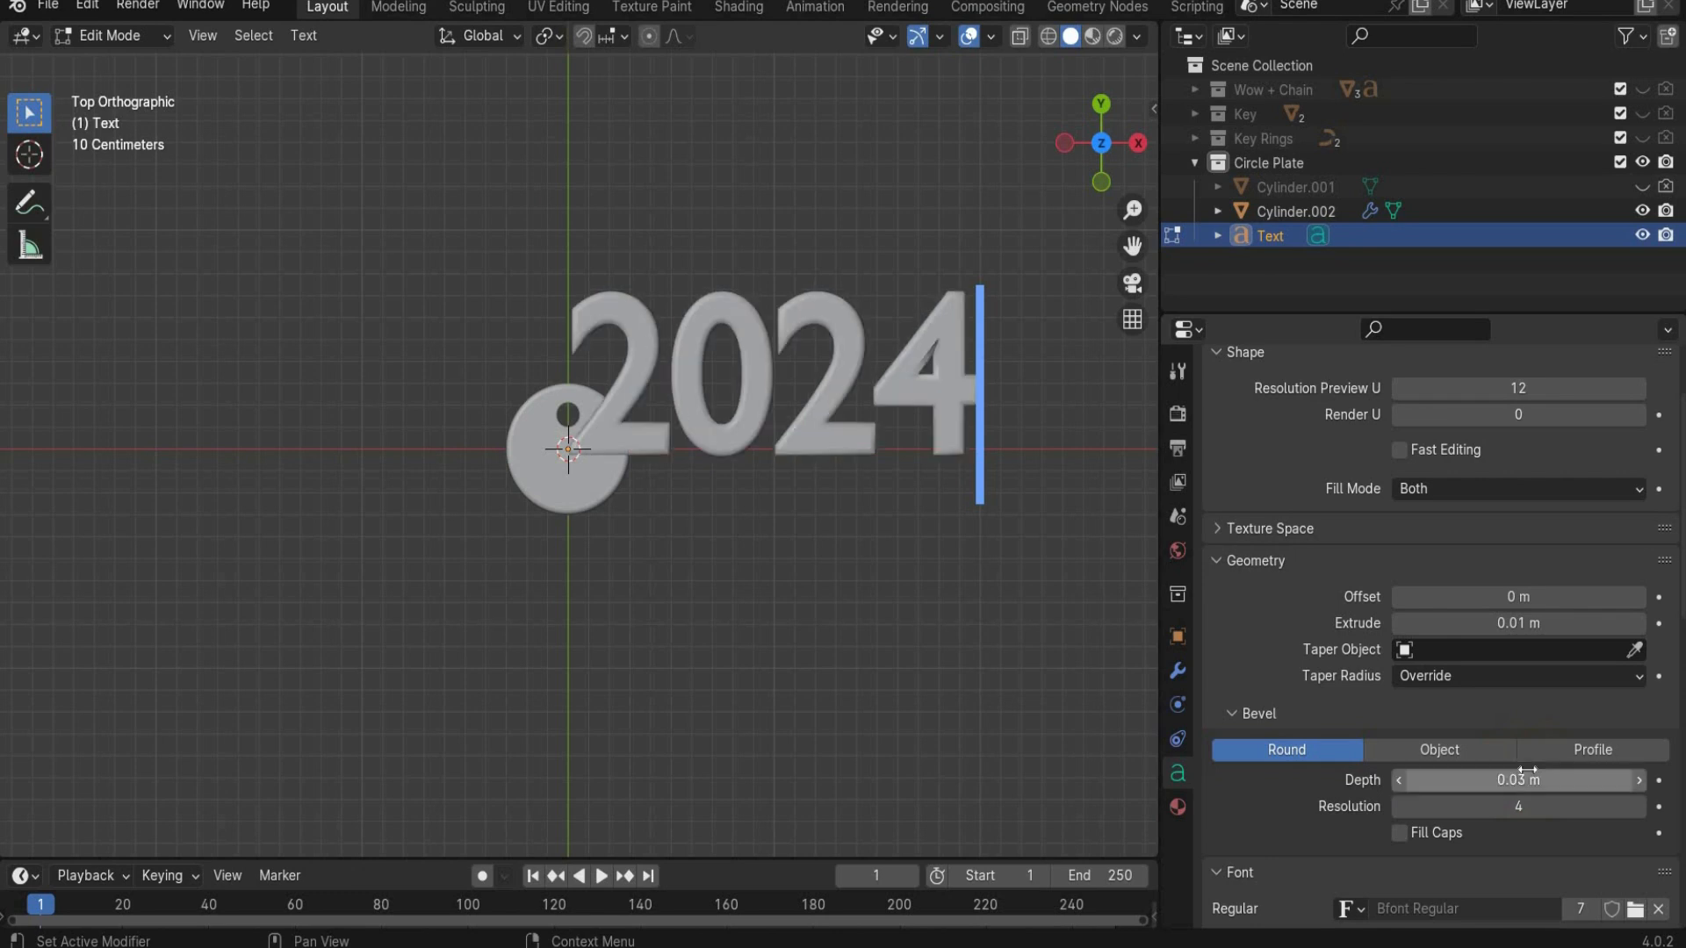
Step: Change the 2024 text's regular font to Agency FB Bold
scroll(1529, 776, "down", 4)
left_click(1635, 763)
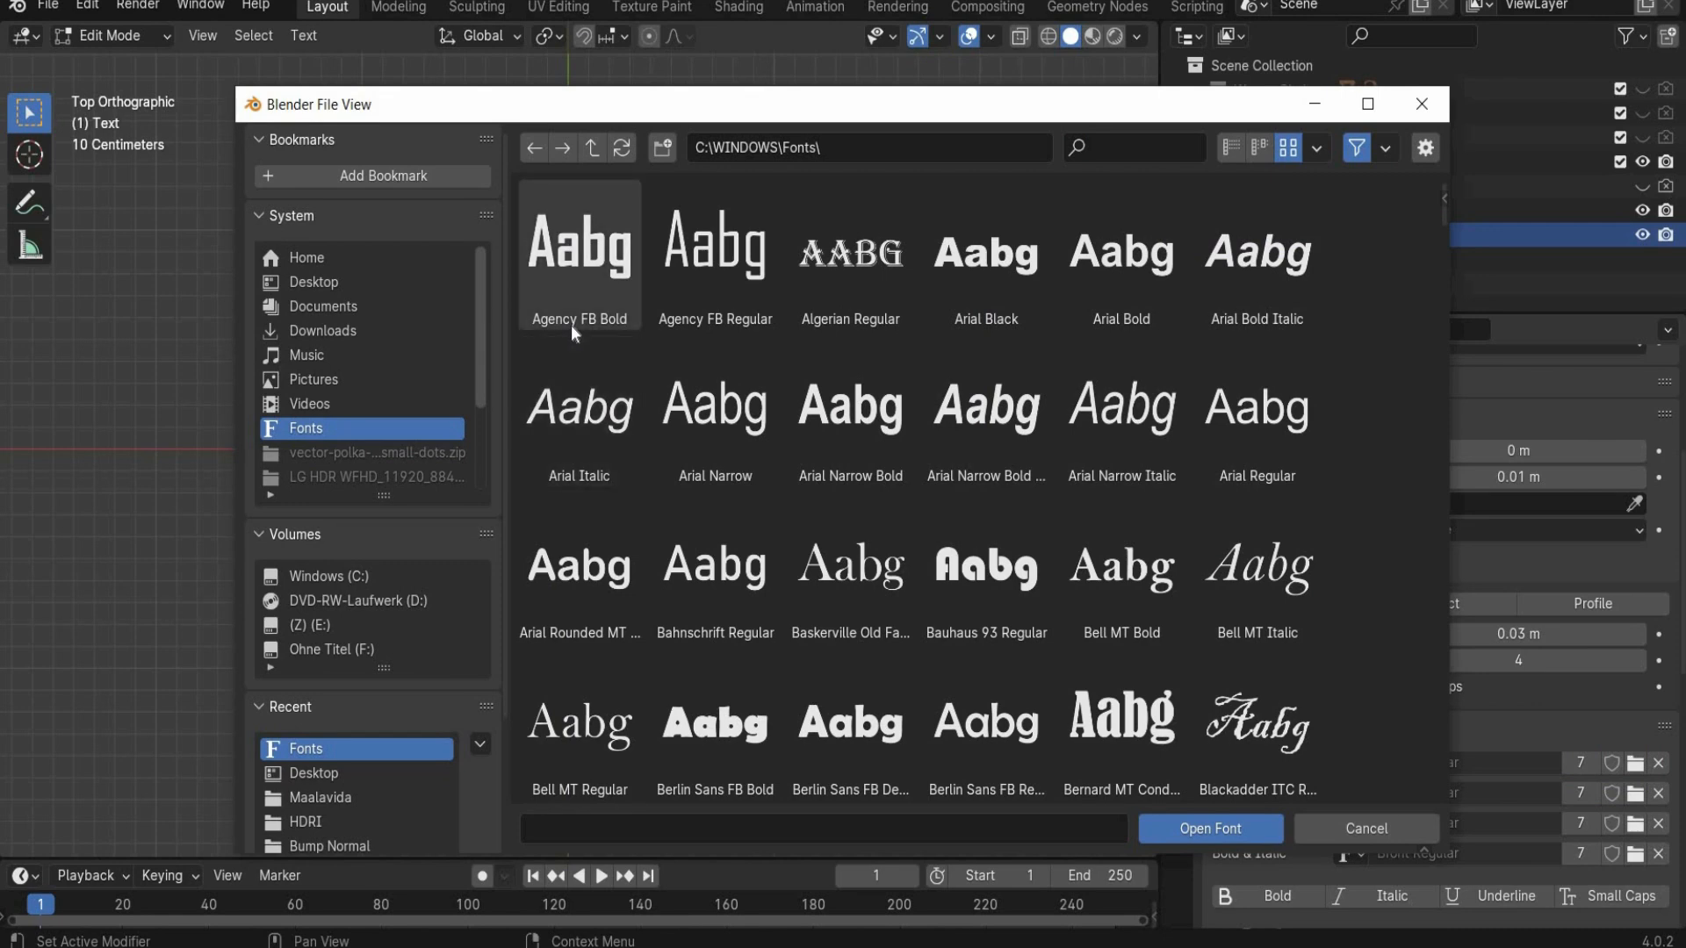
left_click(571, 308)
double_click(571, 308)
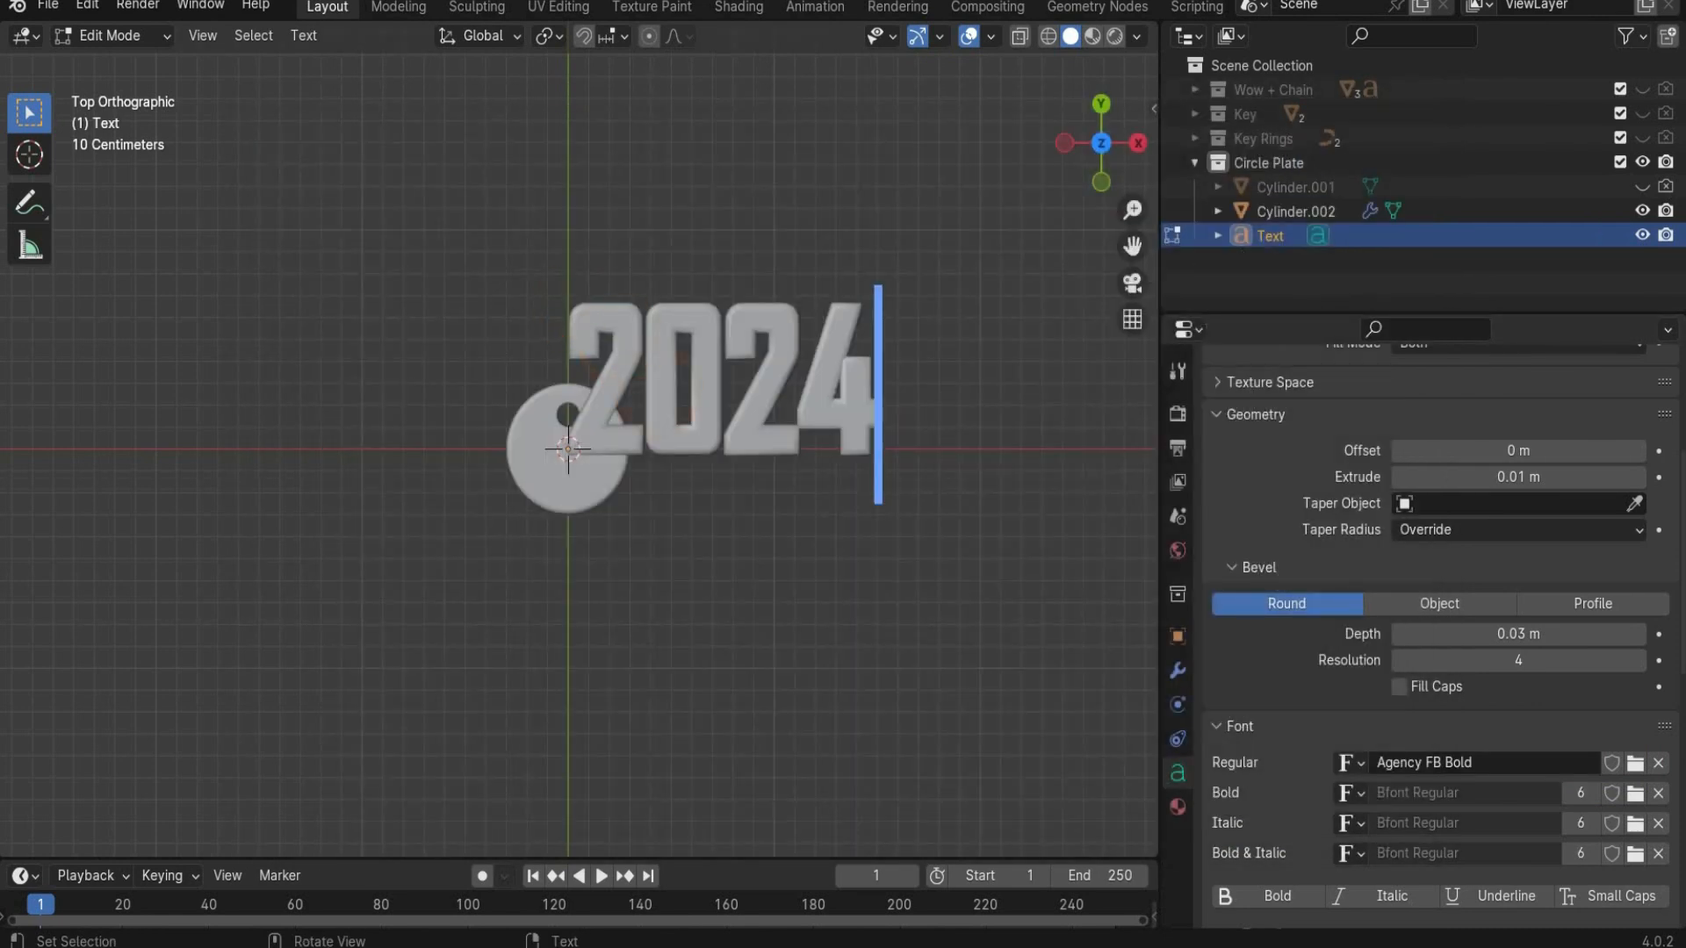
Step: Duplicate the 2024 text, place the copy below the original, and change the original's content to Artinvader
left_click(1263, 243)
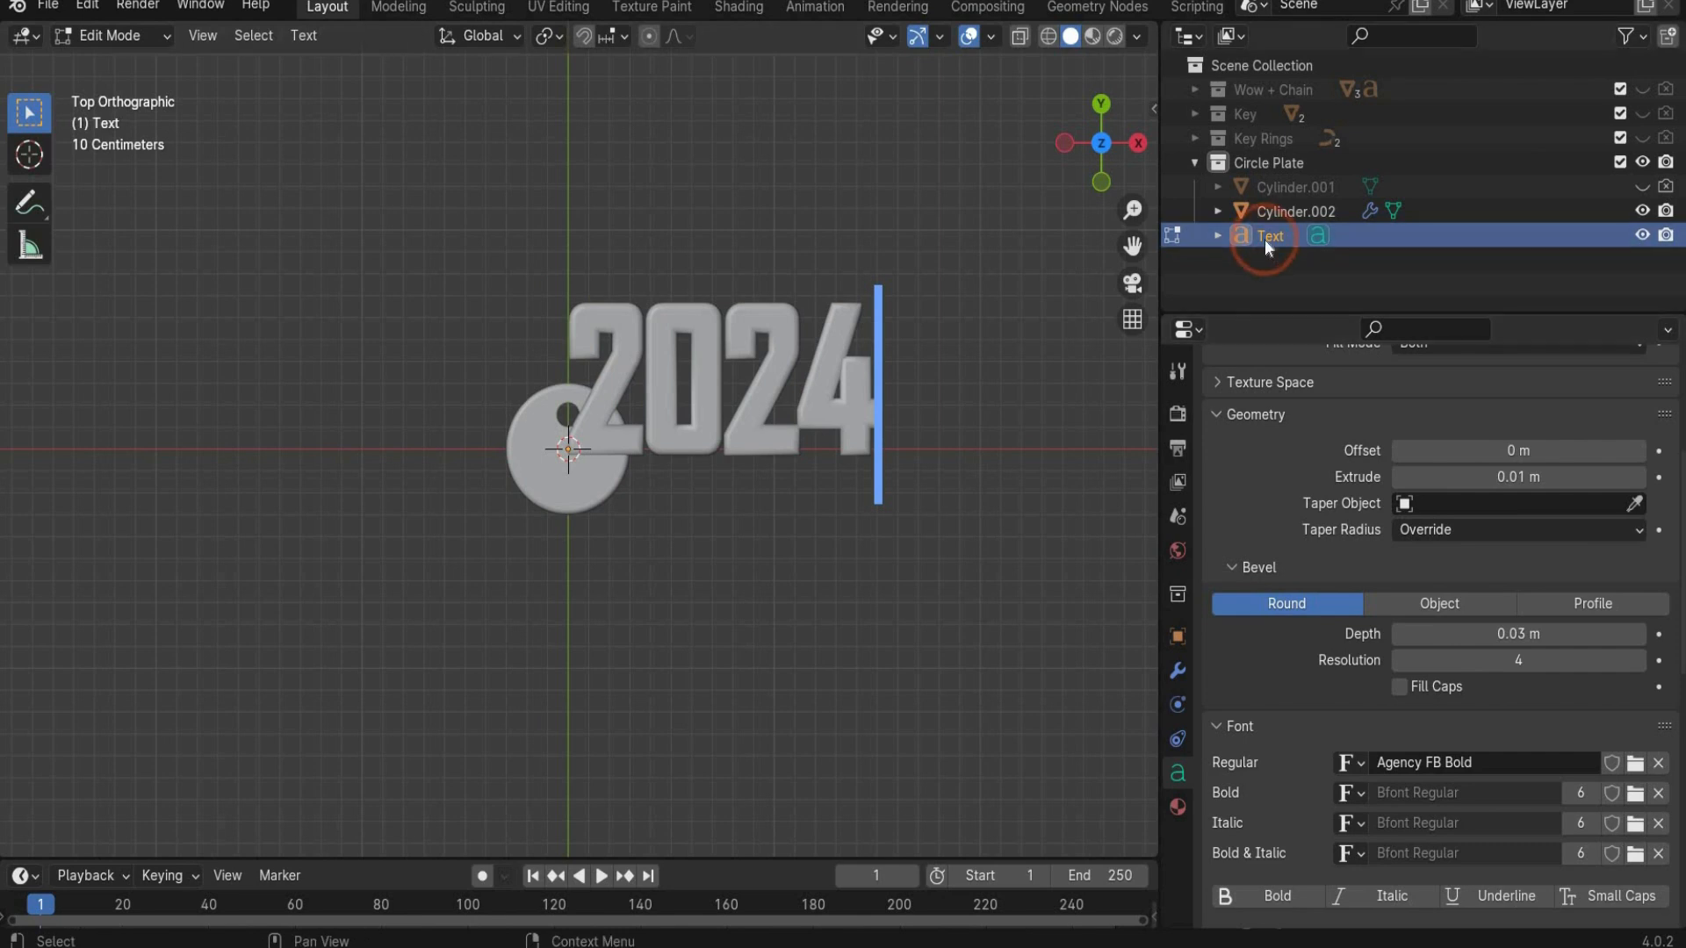
key("ctrl+c")
key("ctrl+v")
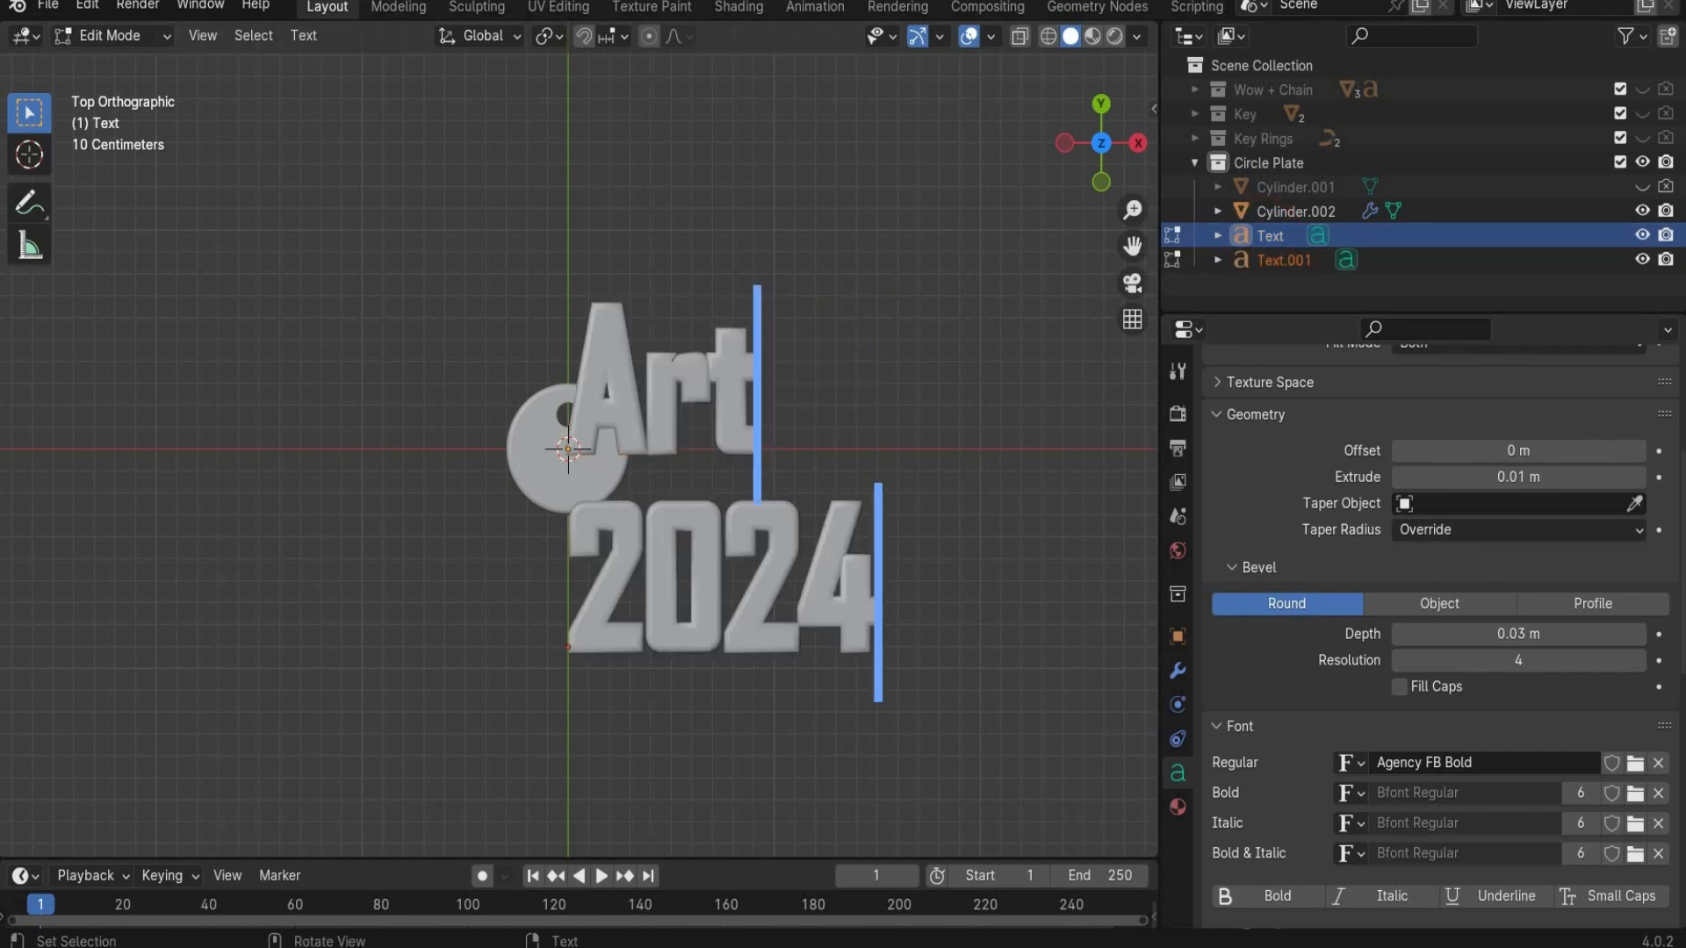
type("invader")
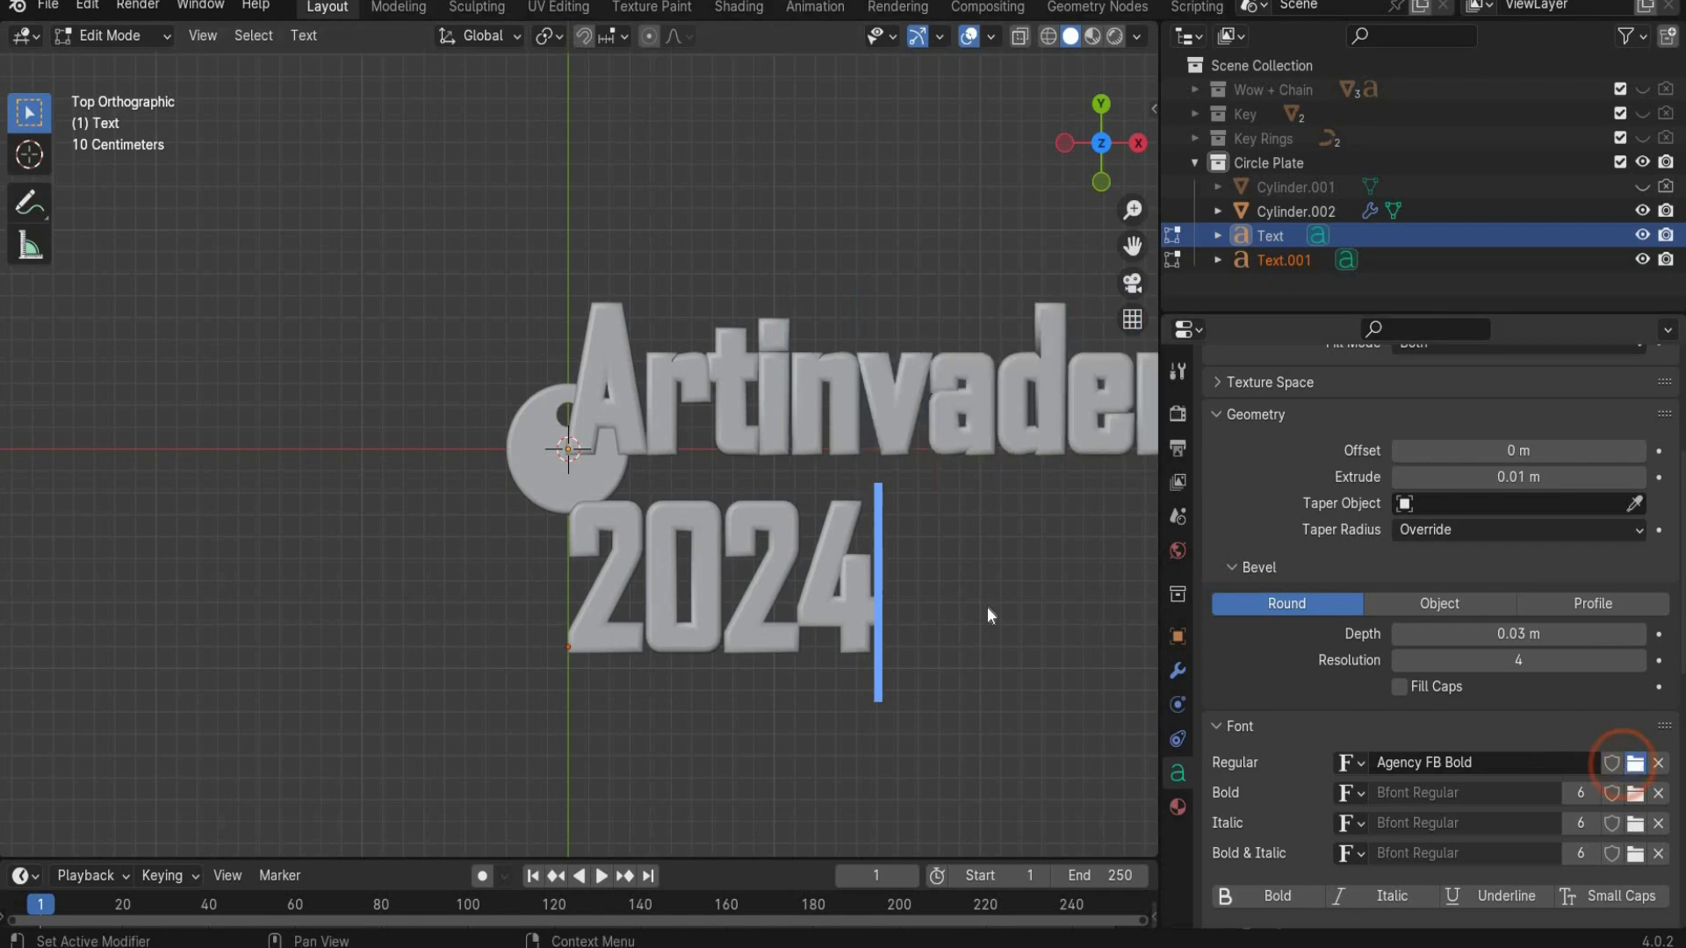
Step: Change the Artinvader text's regular font to Script MT Bold Regular
left_click(1635, 763)
scroll(581, 662, "down", 15)
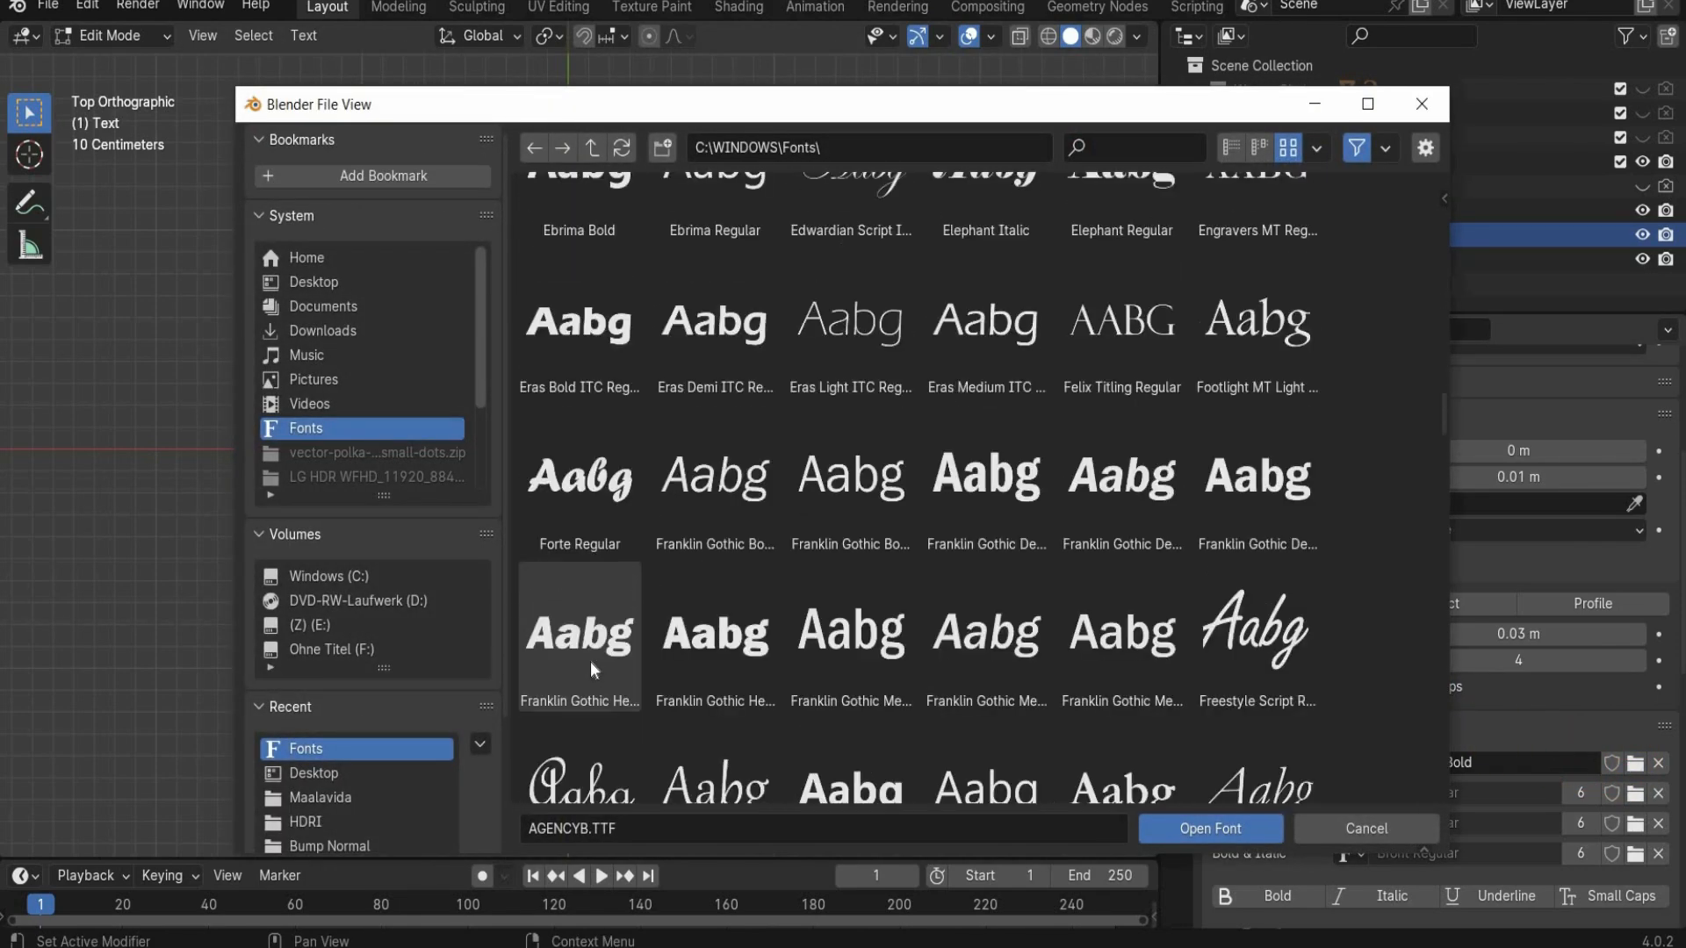
scroll(590, 662, "down", 10)
key("Escape")
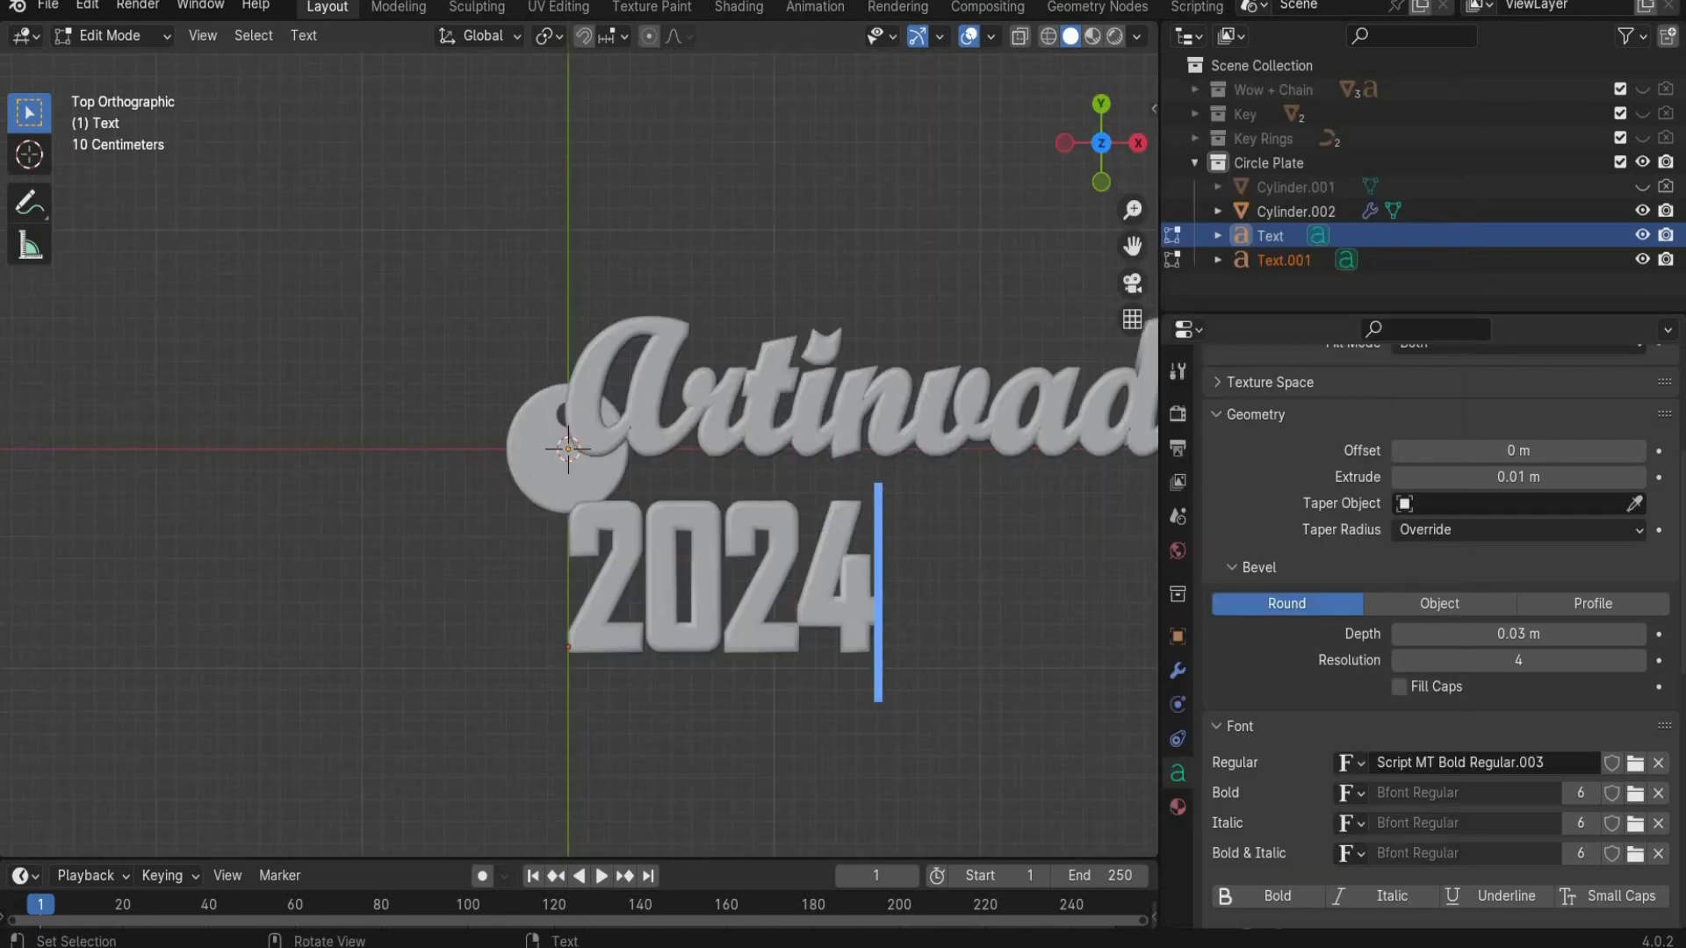
scroll(881, 380, "down", 1)
scroll(882, 380, "down", 1)
Step: Return to Object Mode and convert both text objects to meshes
left_click(109, 35)
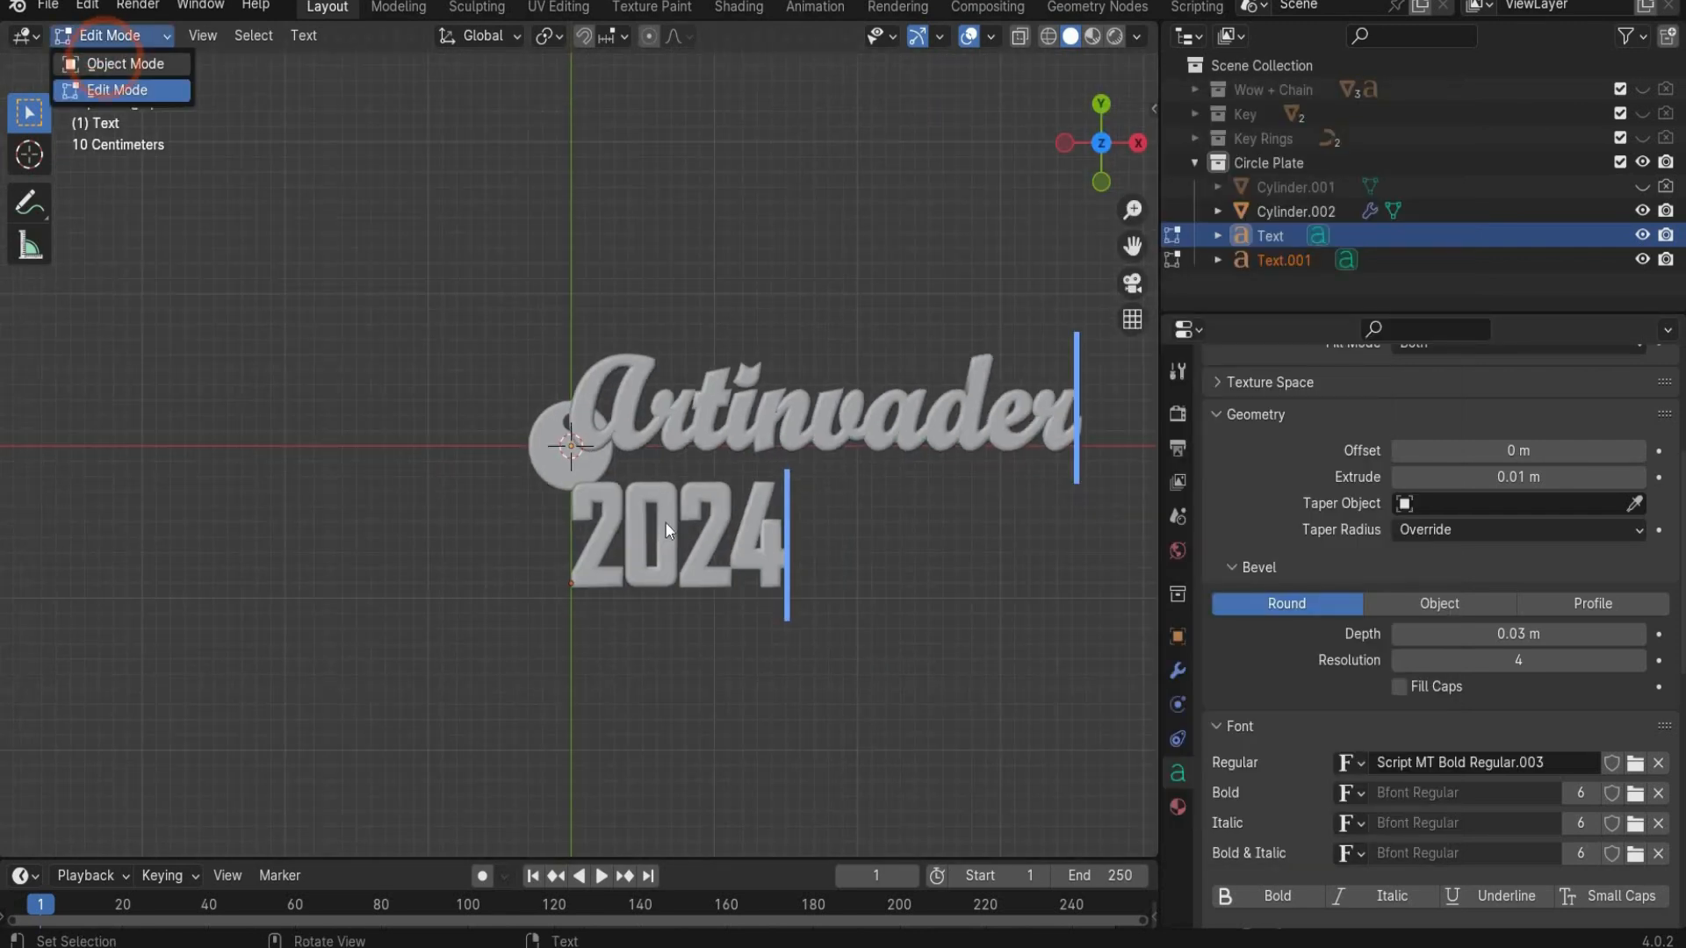
left_click(123, 60)
right_click(667, 531)
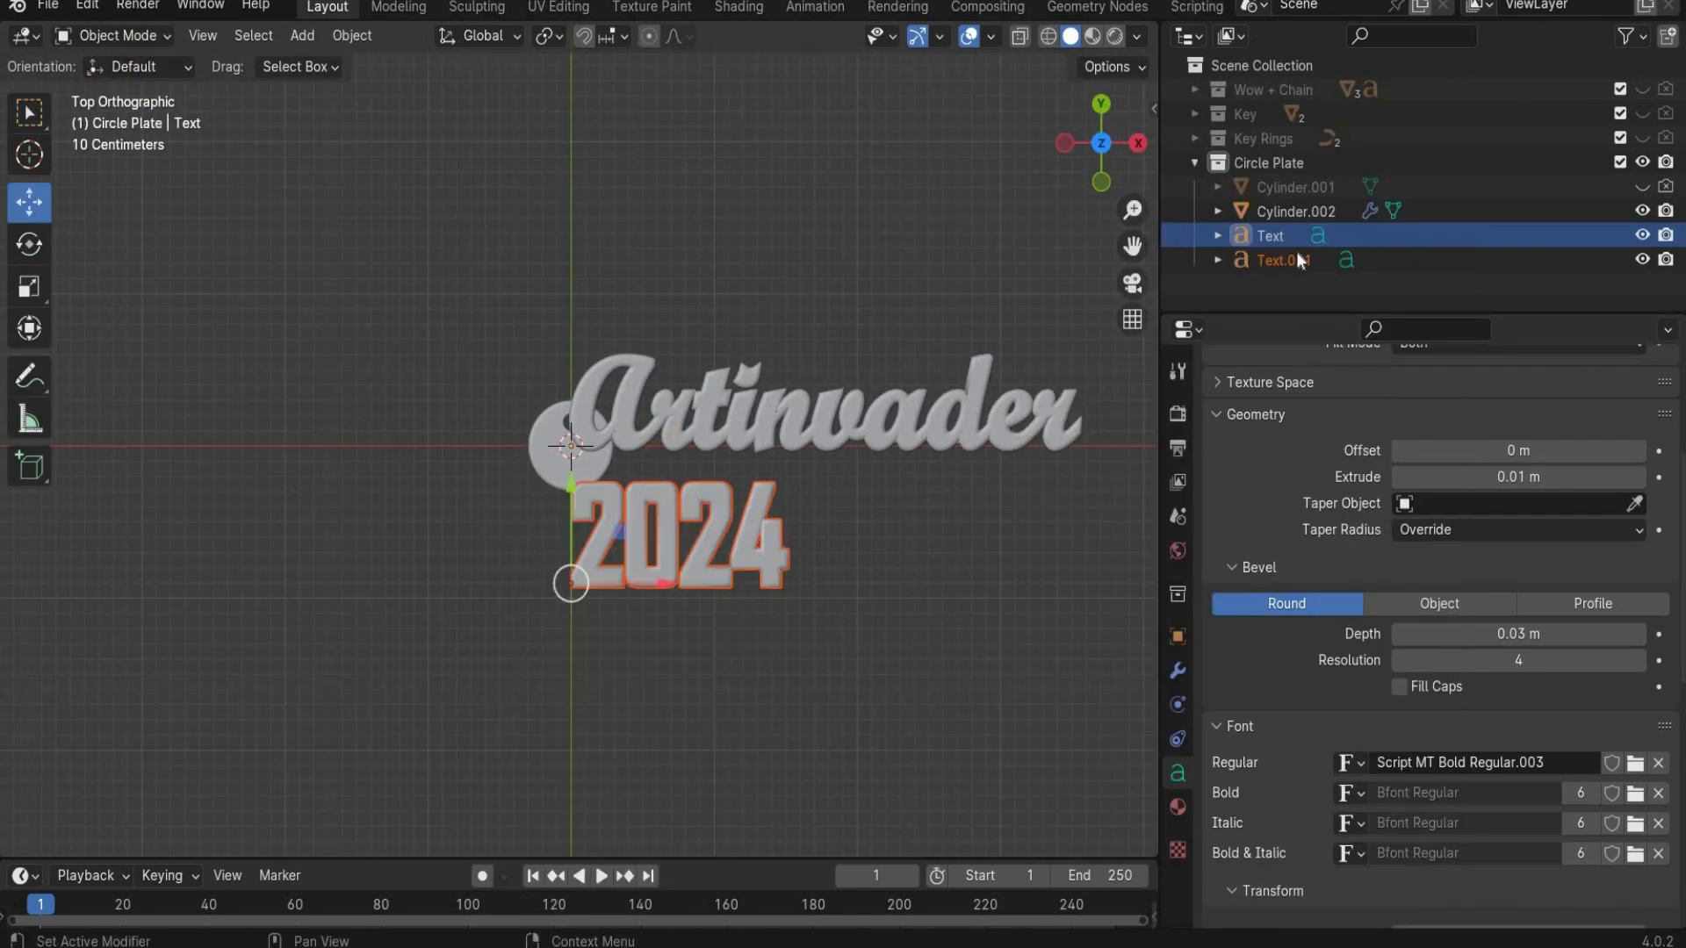
left_click(1291, 258)
right_click(680, 600)
left_click(807, 488)
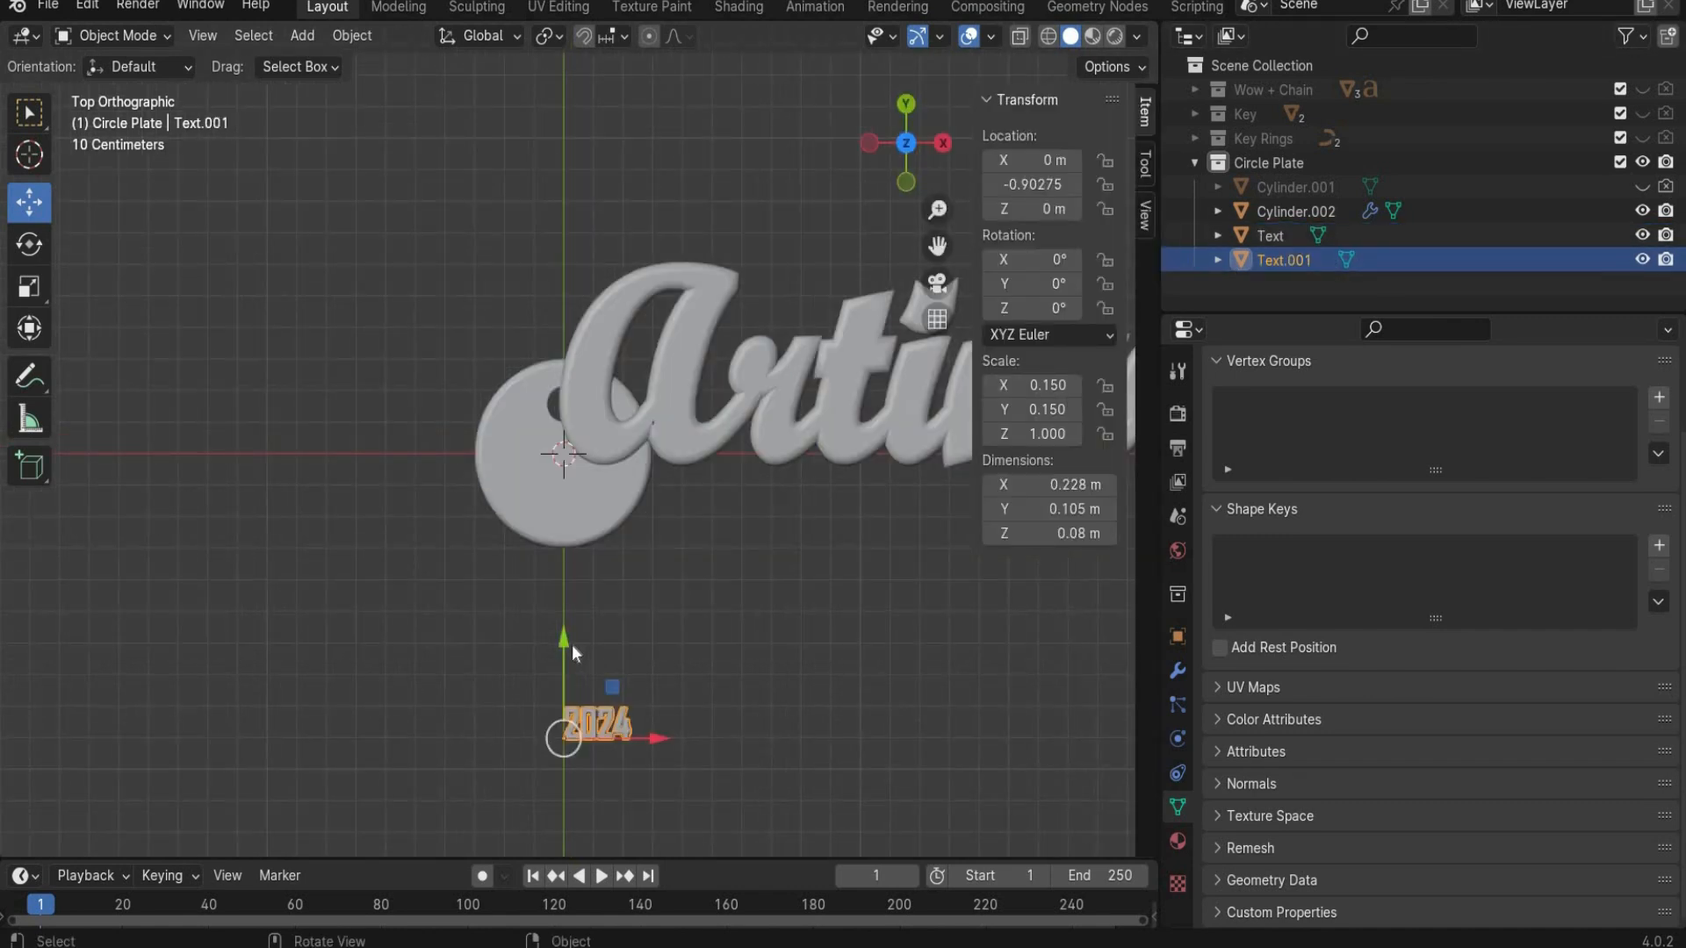
Step: Move the small 2024 text up about 0.87 m along Y and center it on the disc below the hole
left_click_drag(566, 644, 579, 362)
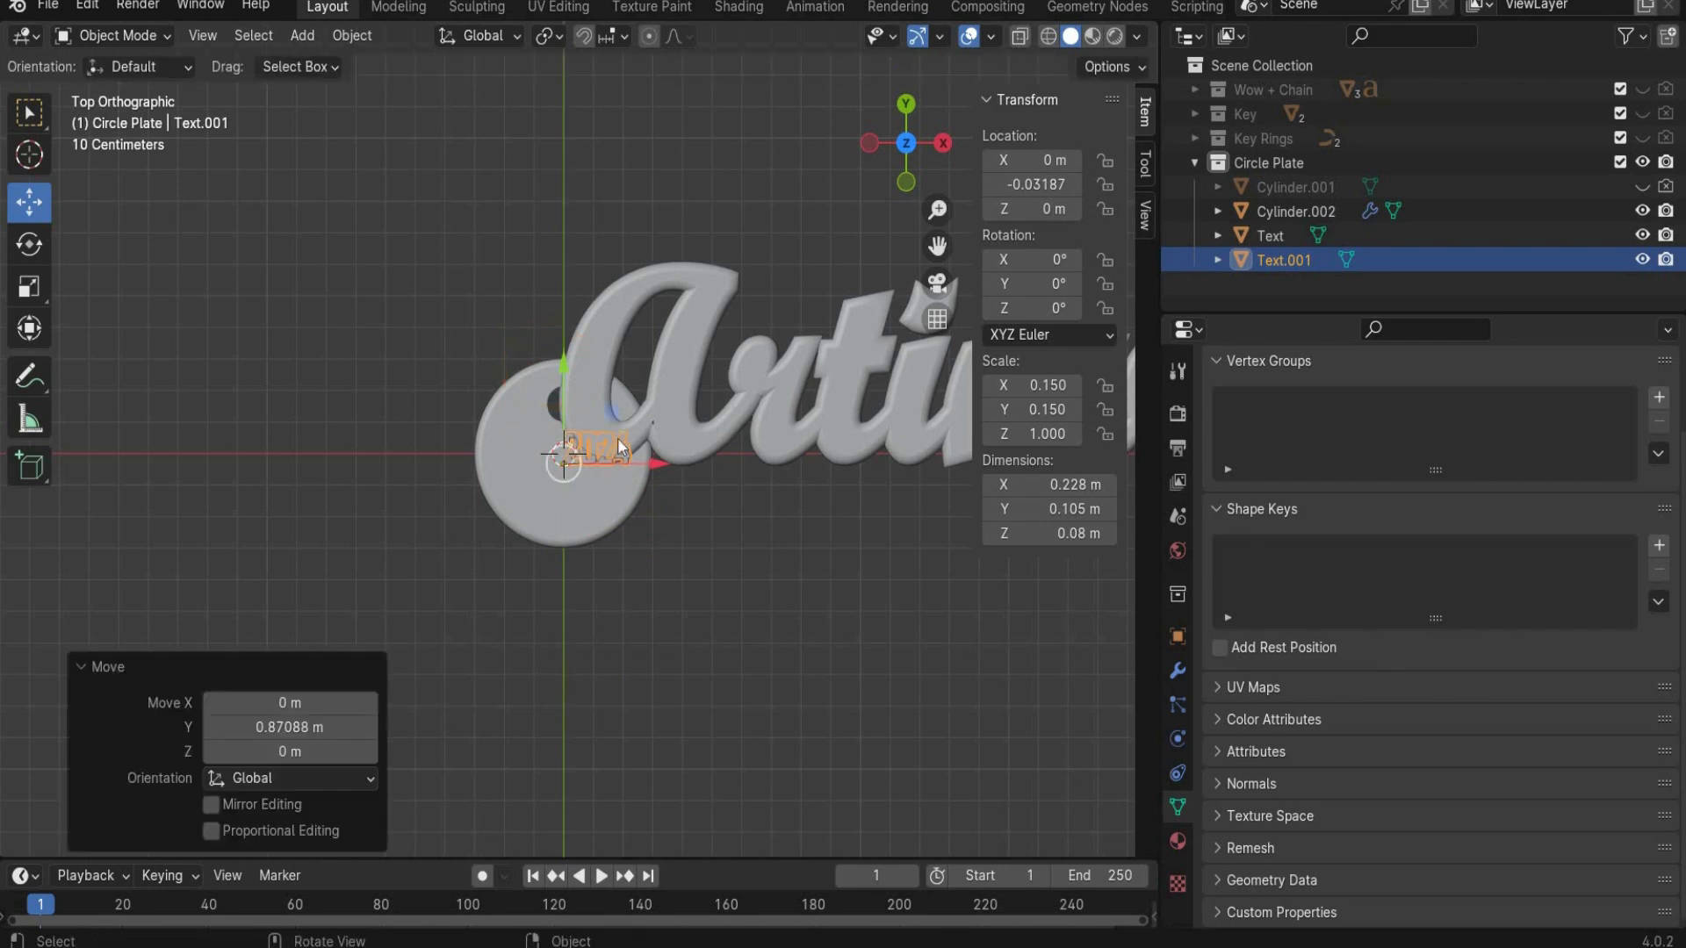
scroll(656, 473, "up", 3)
left_click_drag(656, 472, 639, 472)
Step: Set the Artinvader text's X and Y scale to 0.15
double_click(1032, 386)
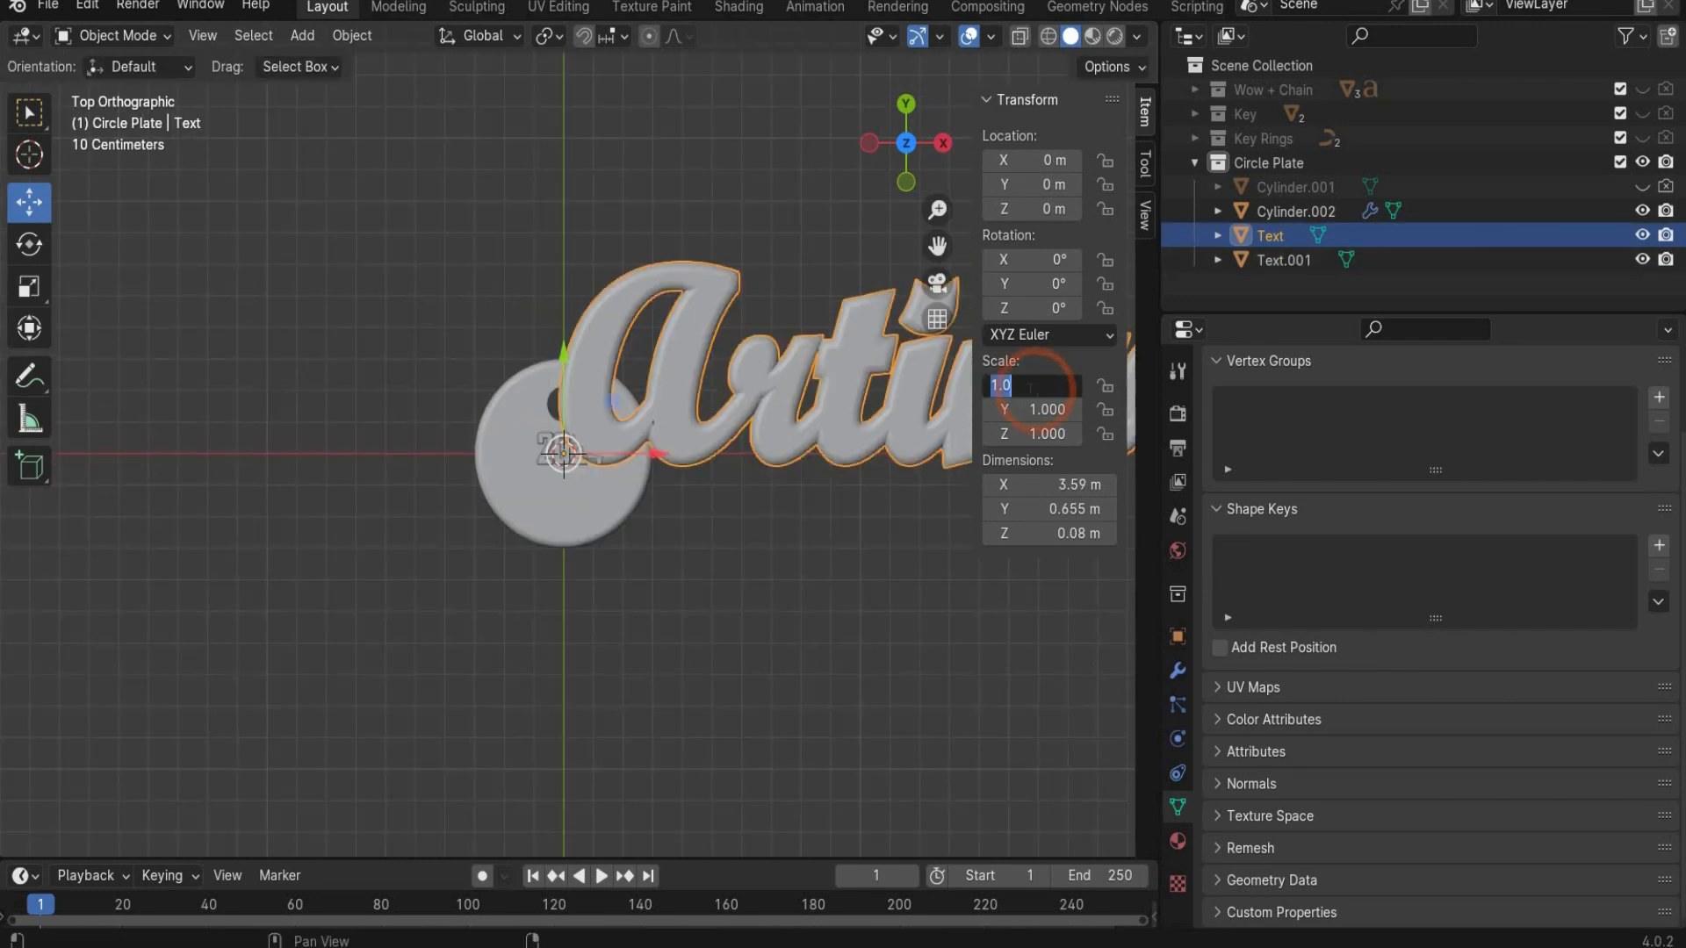
type("0.15")
key("Return")
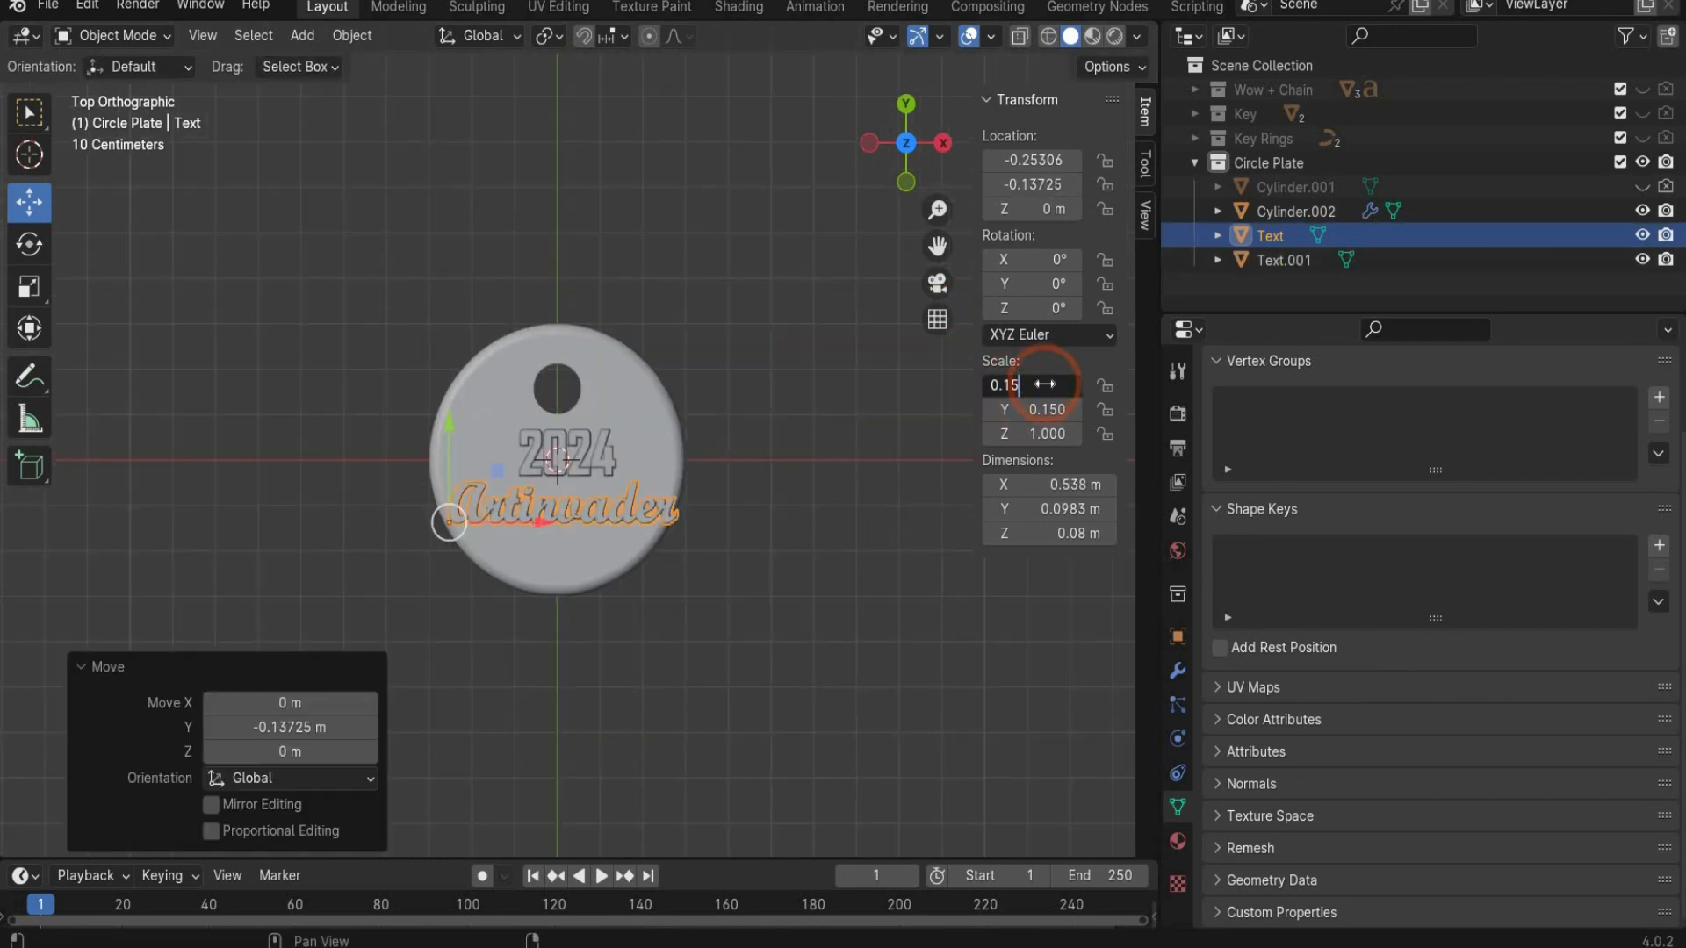
Step: Set the Artinvader text's X and Y scale to 0.1 and center it on the disc below 2024
key("Tab")
type("0.15")
key("Return")
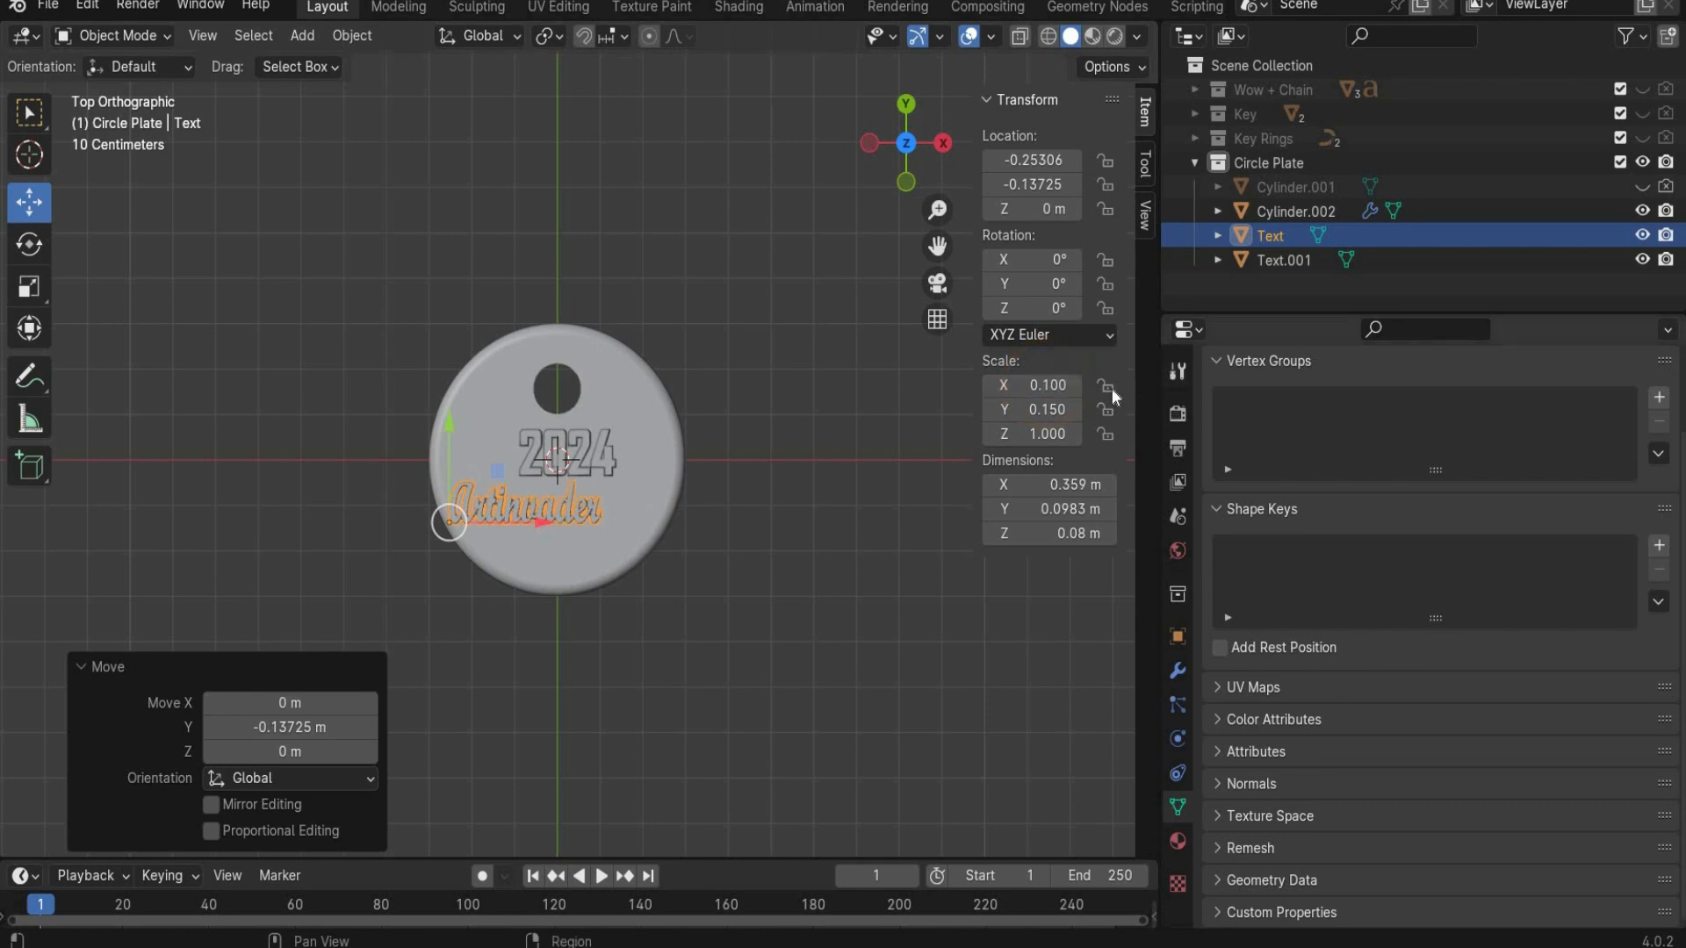
double_click(1049, 409)
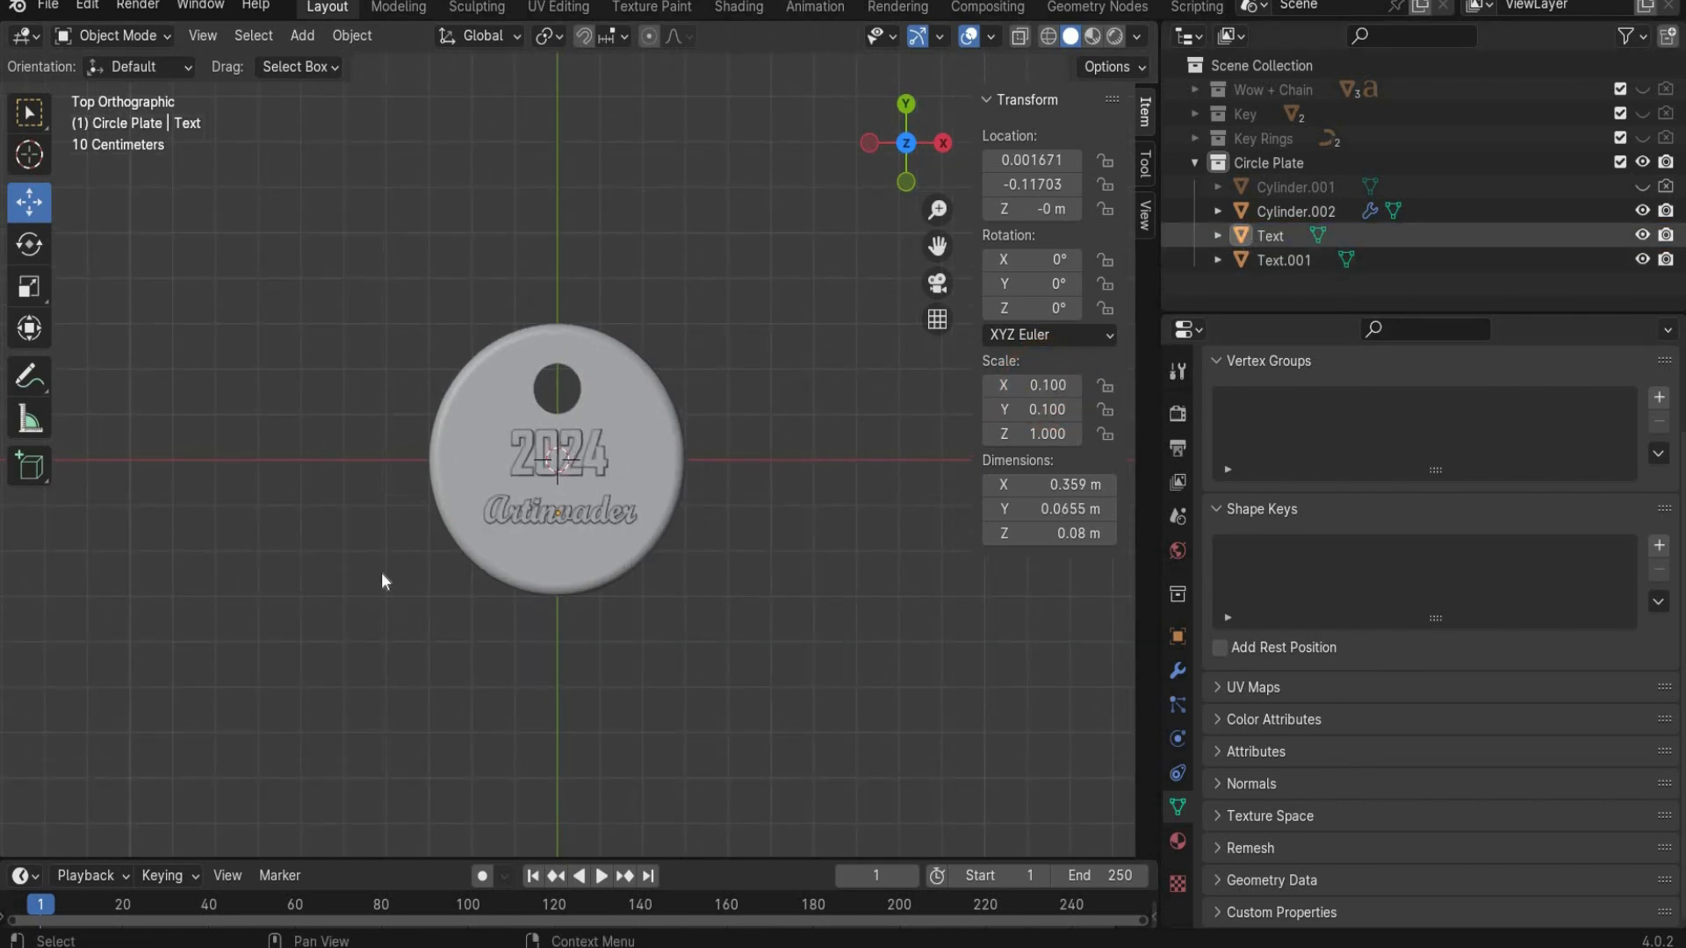
Step: Give the round disc a new material named Holo
left_click(620, 381)
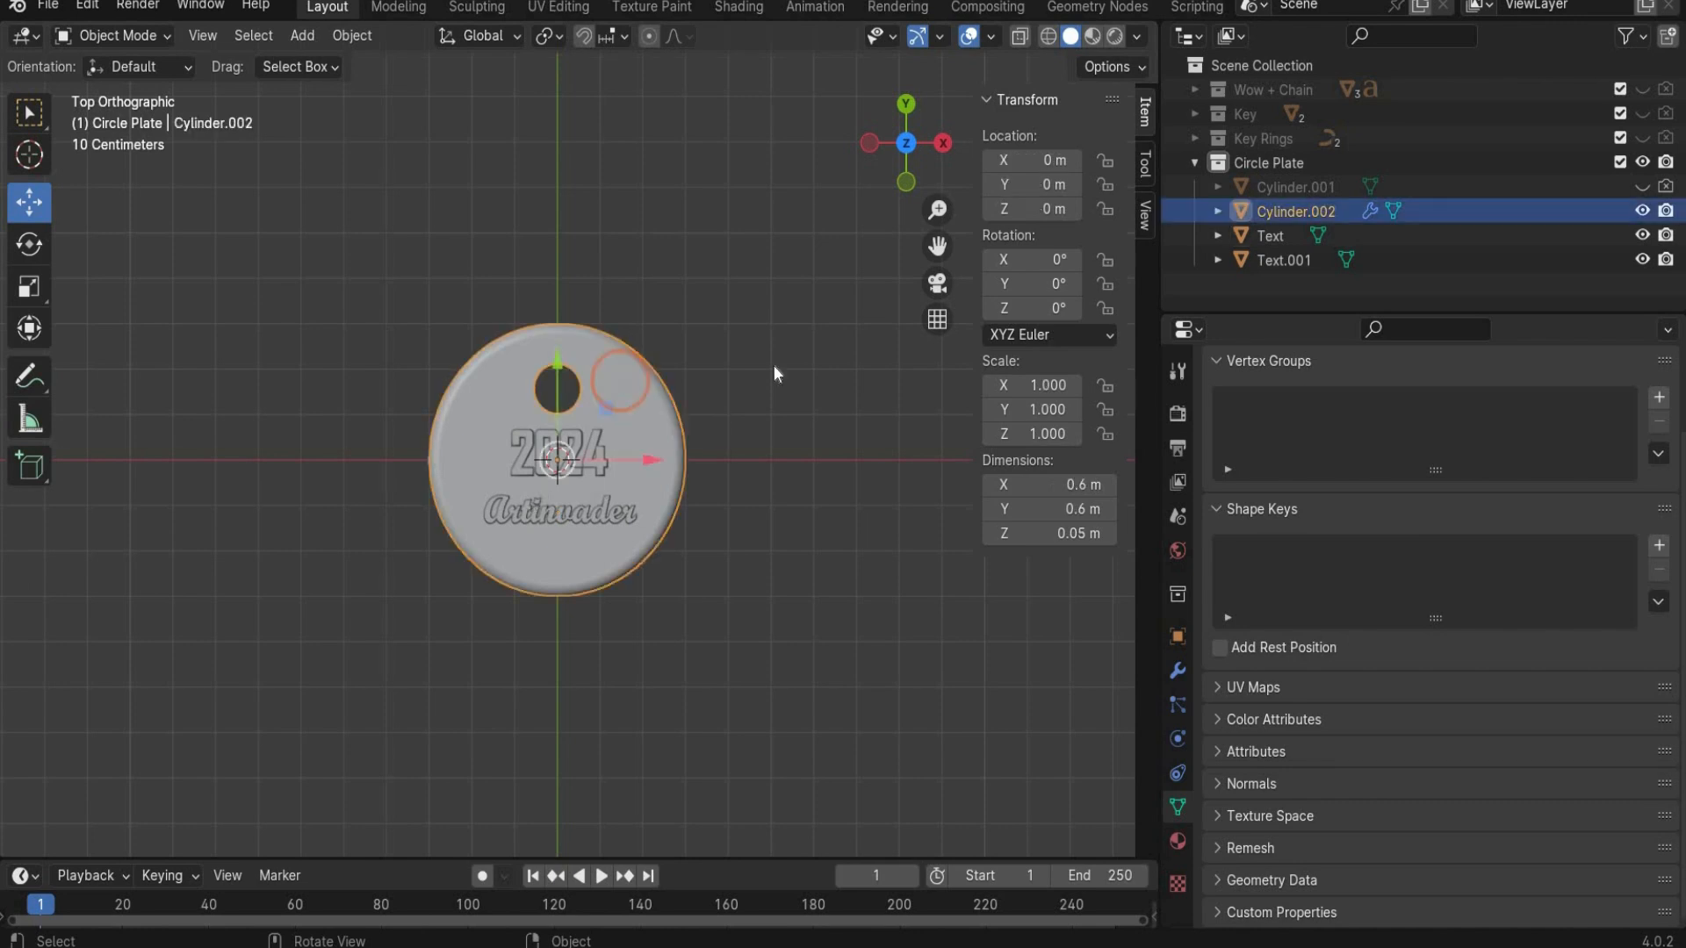
left_click(1178, 842)
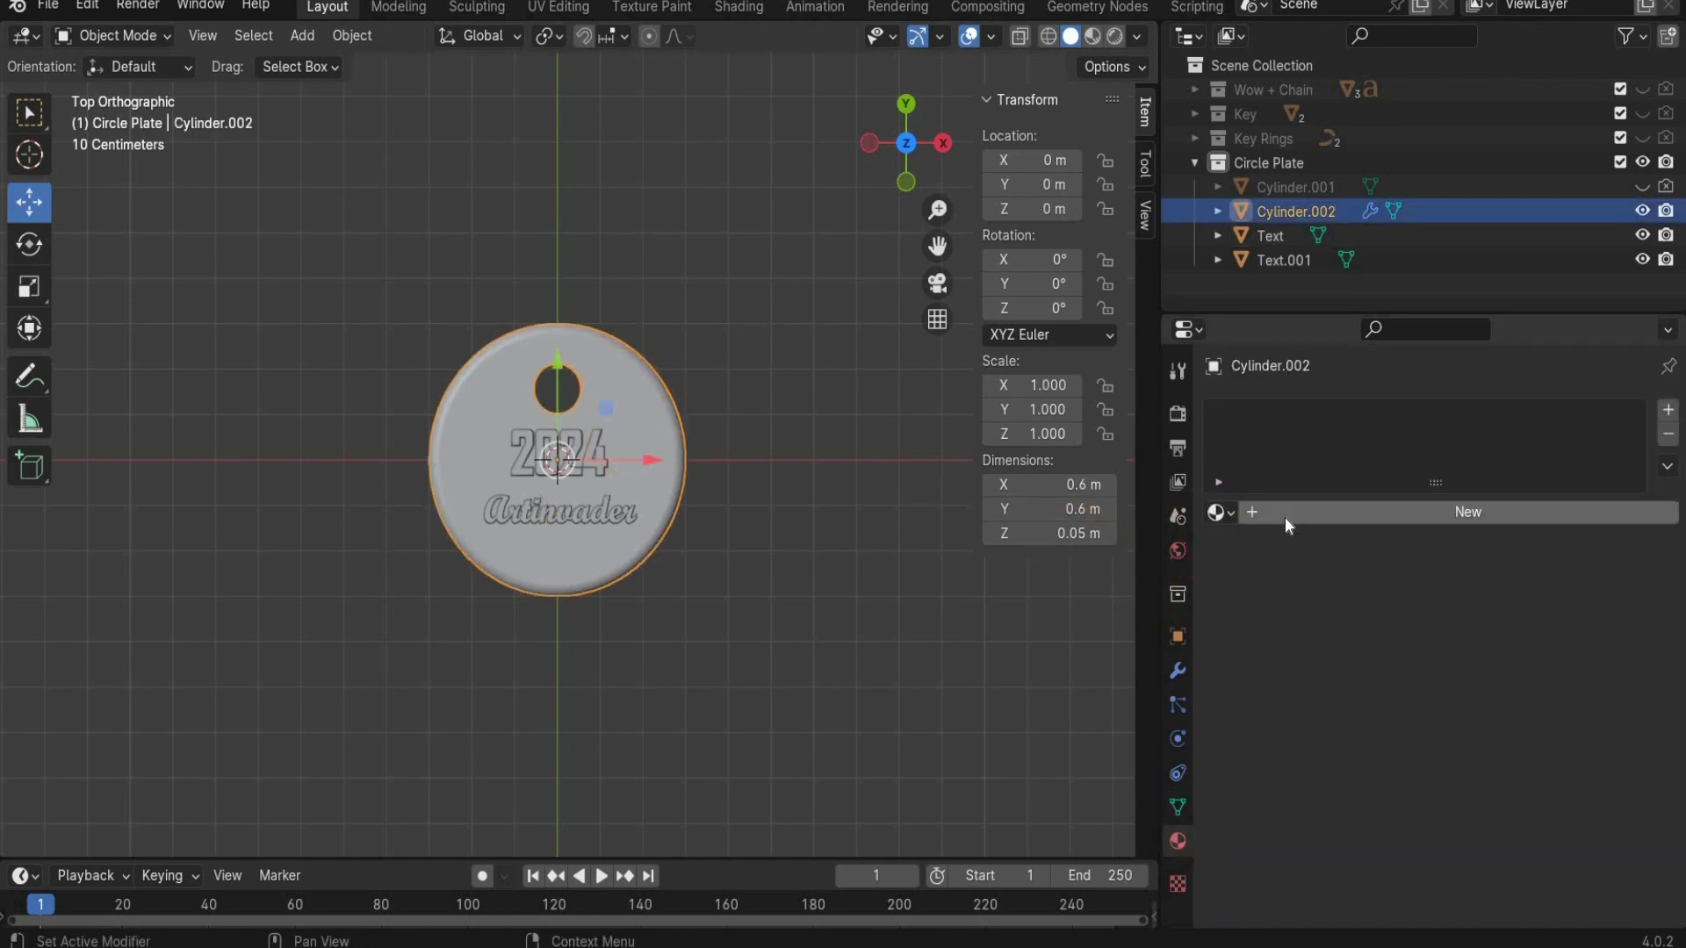
left_click(1285, 521)
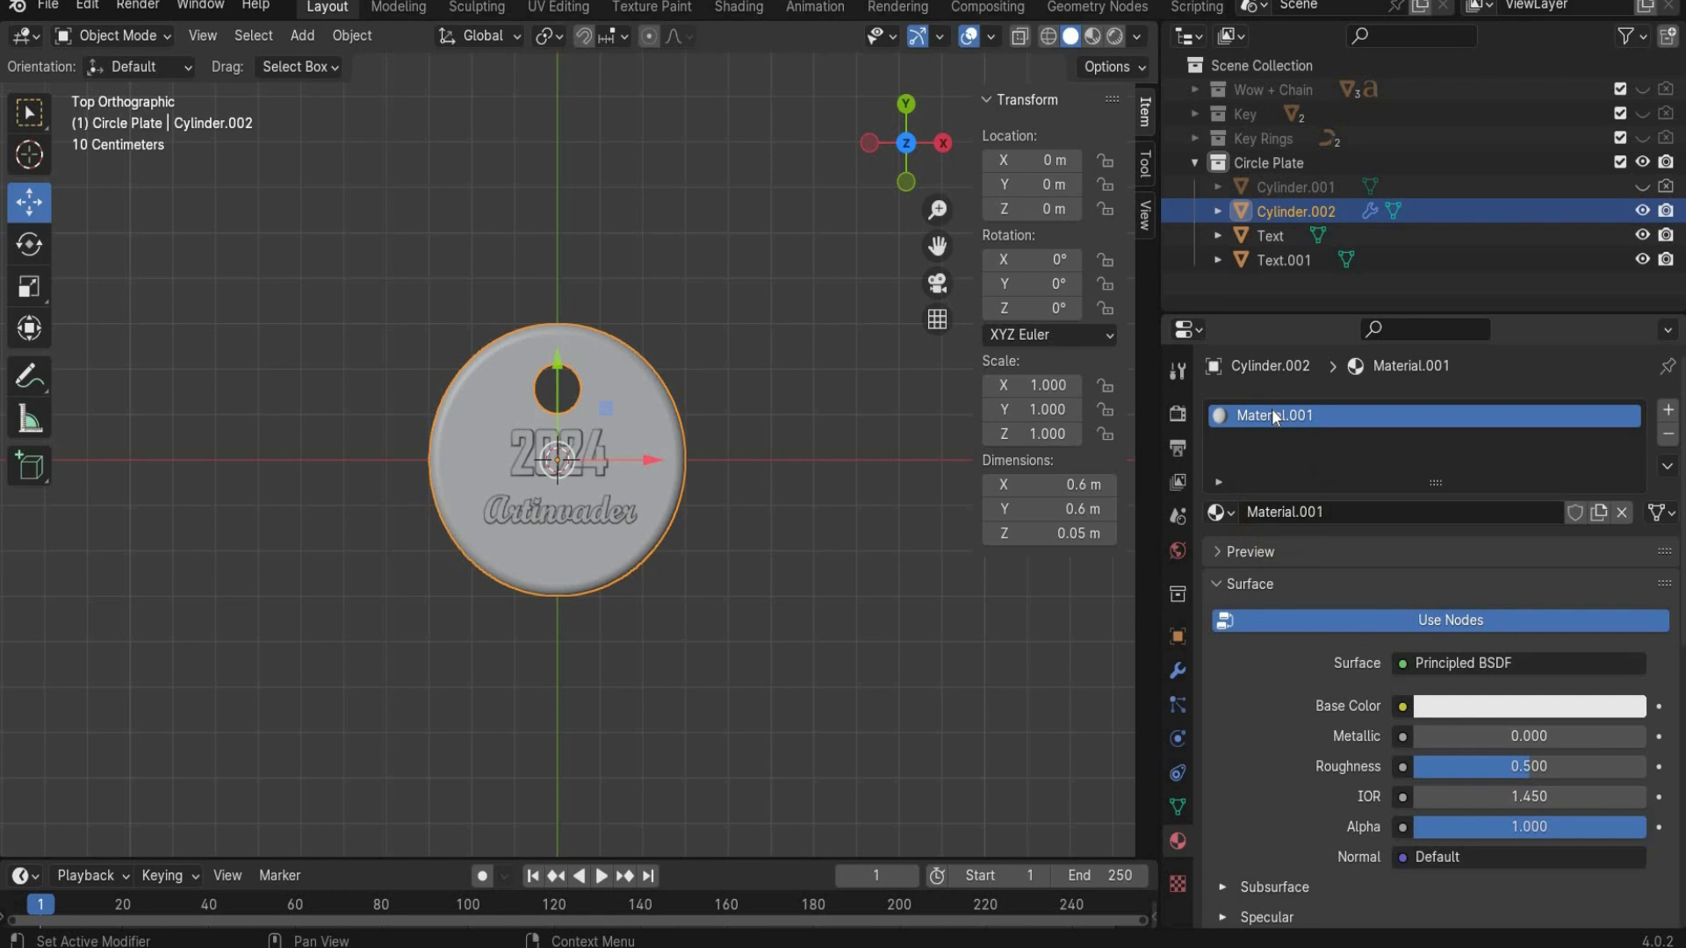
left_click(1272, 416)
double_click(1272, 415)
type("Holo")
key("Return")
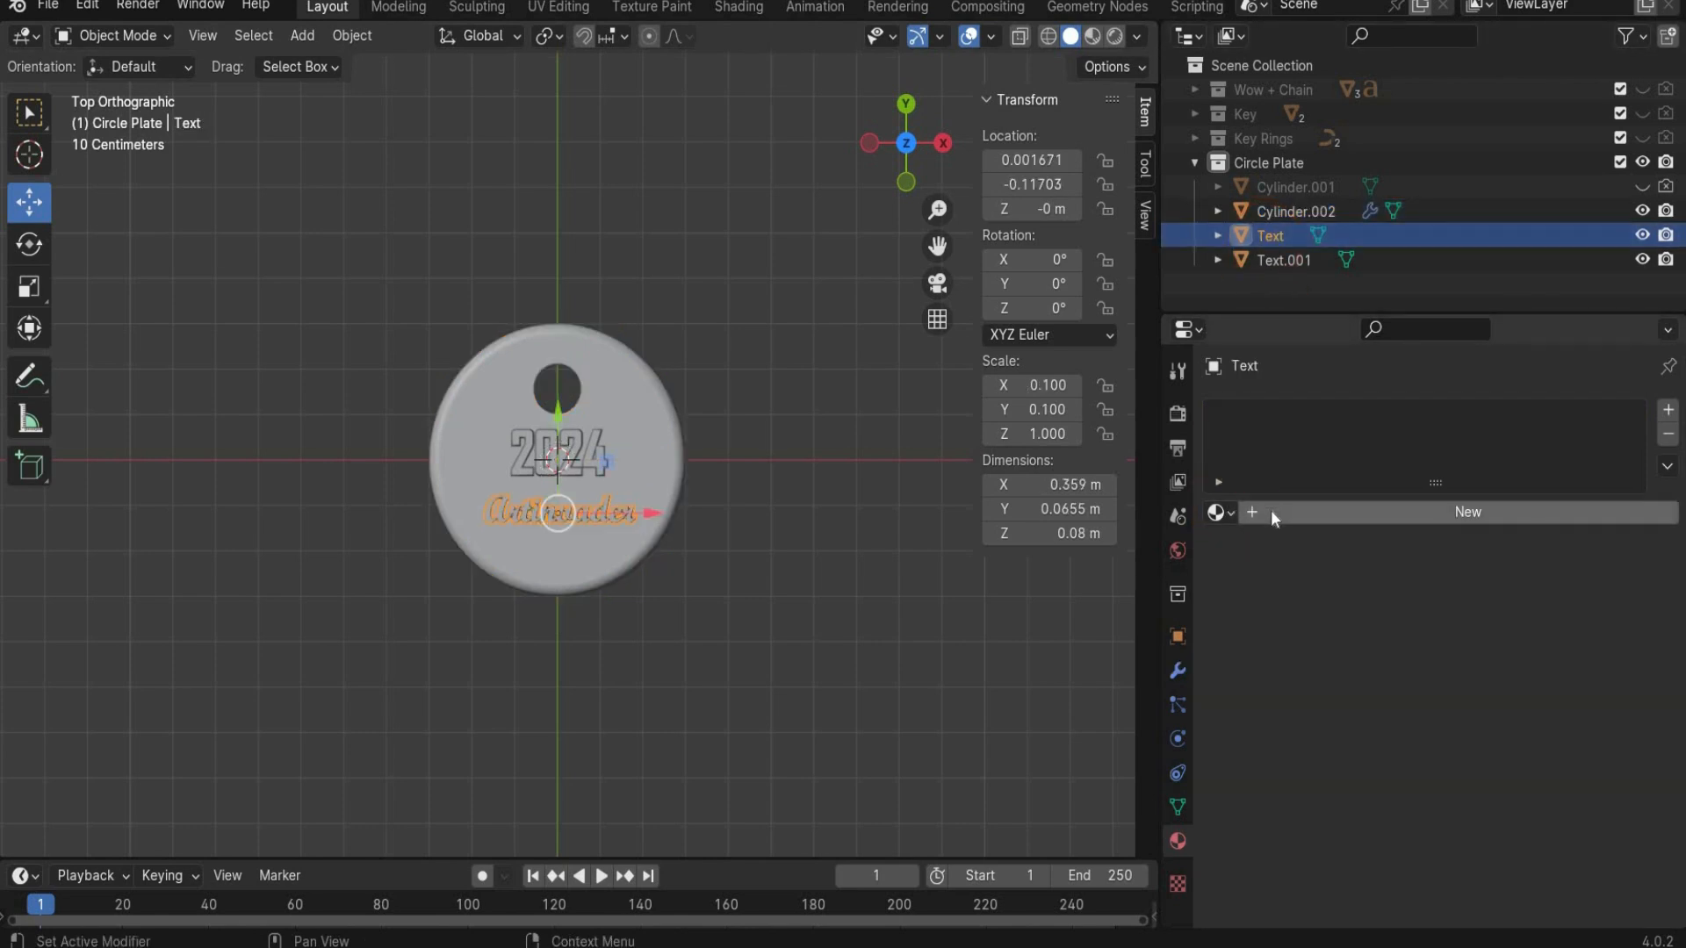
Step: Give the Artinvader text a new material named Text
left_click(1271, 509)
double_click(1266, 416)
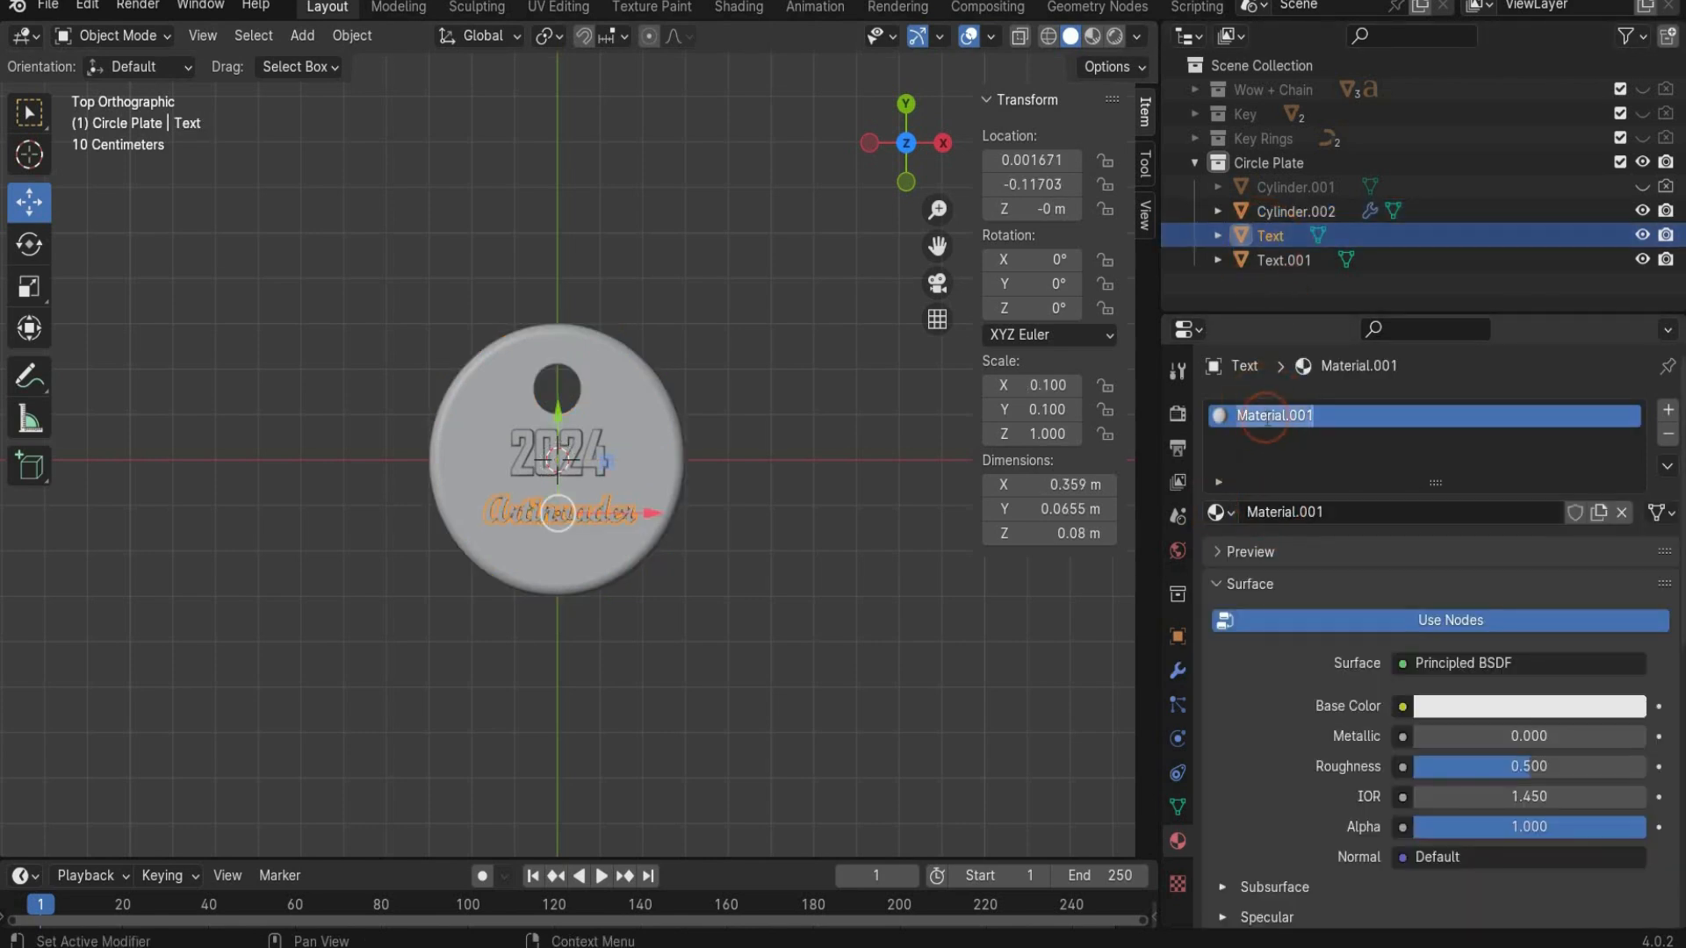
left_click(1305, 512)
left_click(1306, 512)
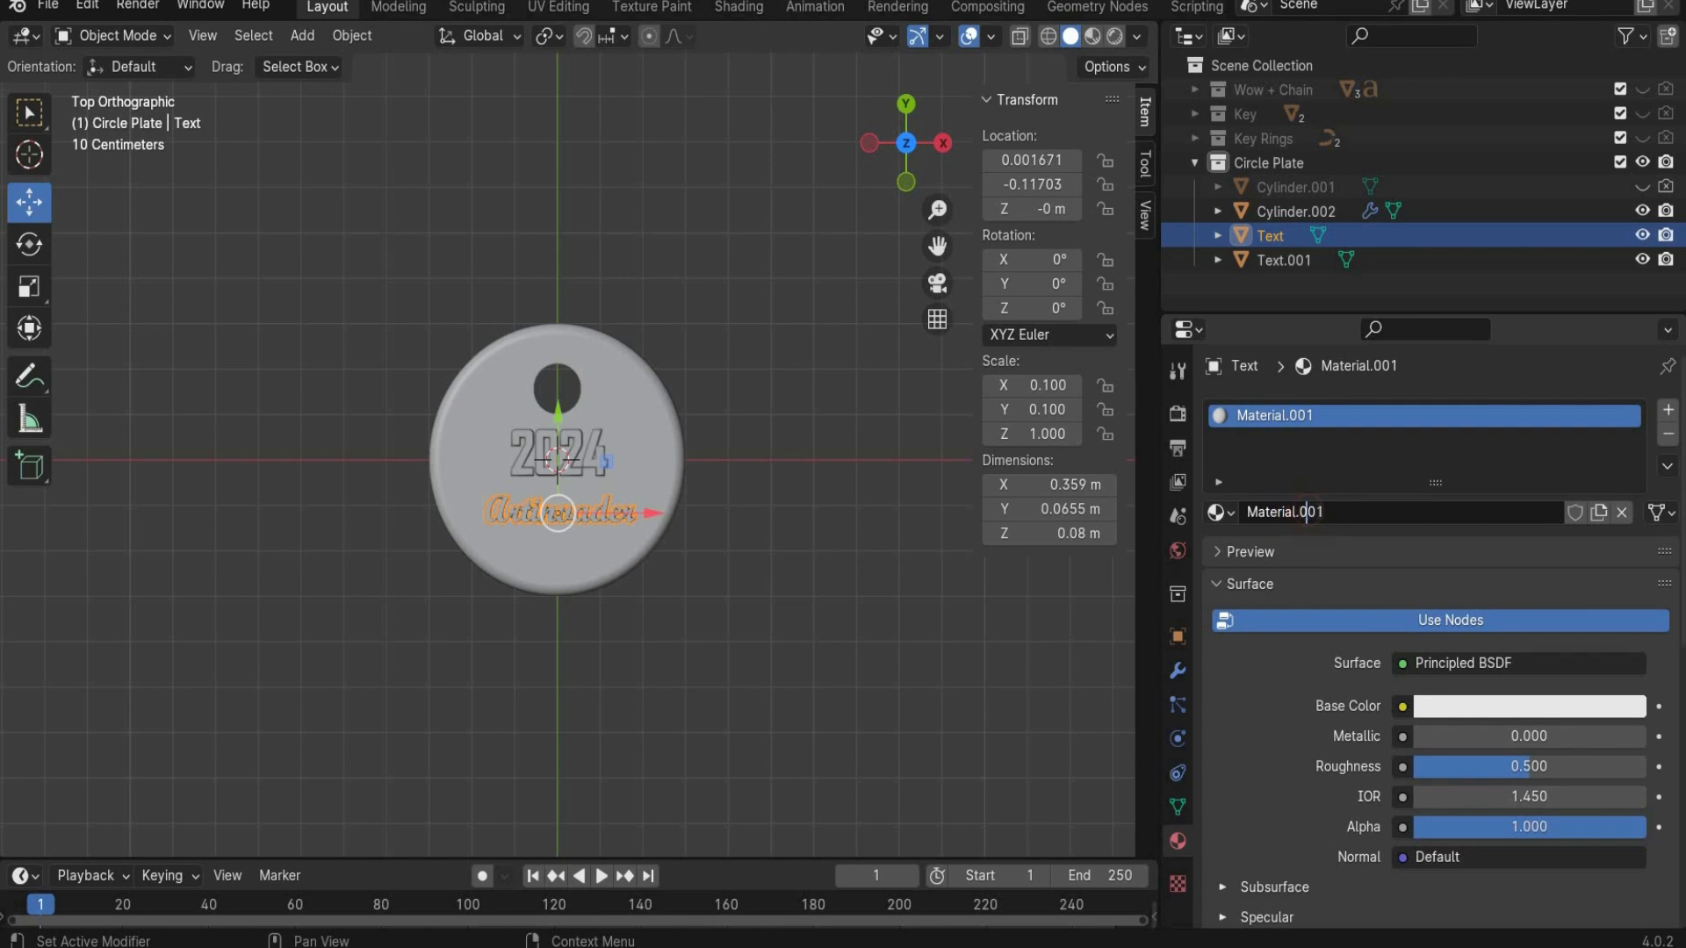
key("ctrl+a")
type("Text")
key("Return")
Step: Assign the existing Text material to the 2024 text
left_click(1282, 259)
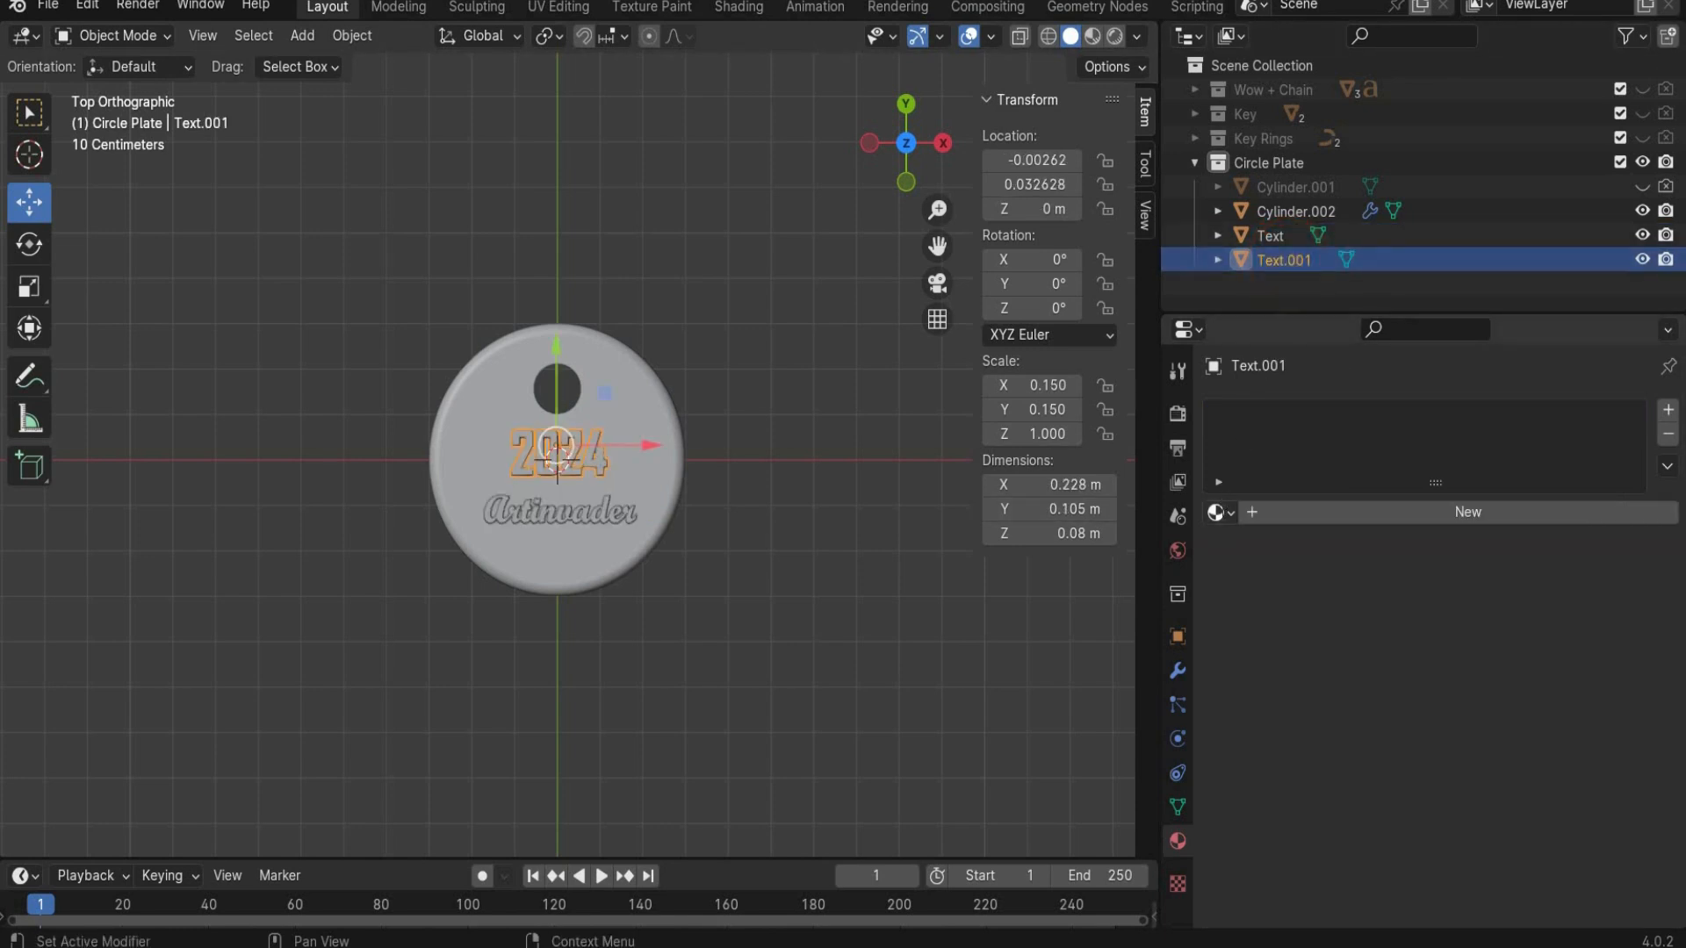
left_click(1220, 511)
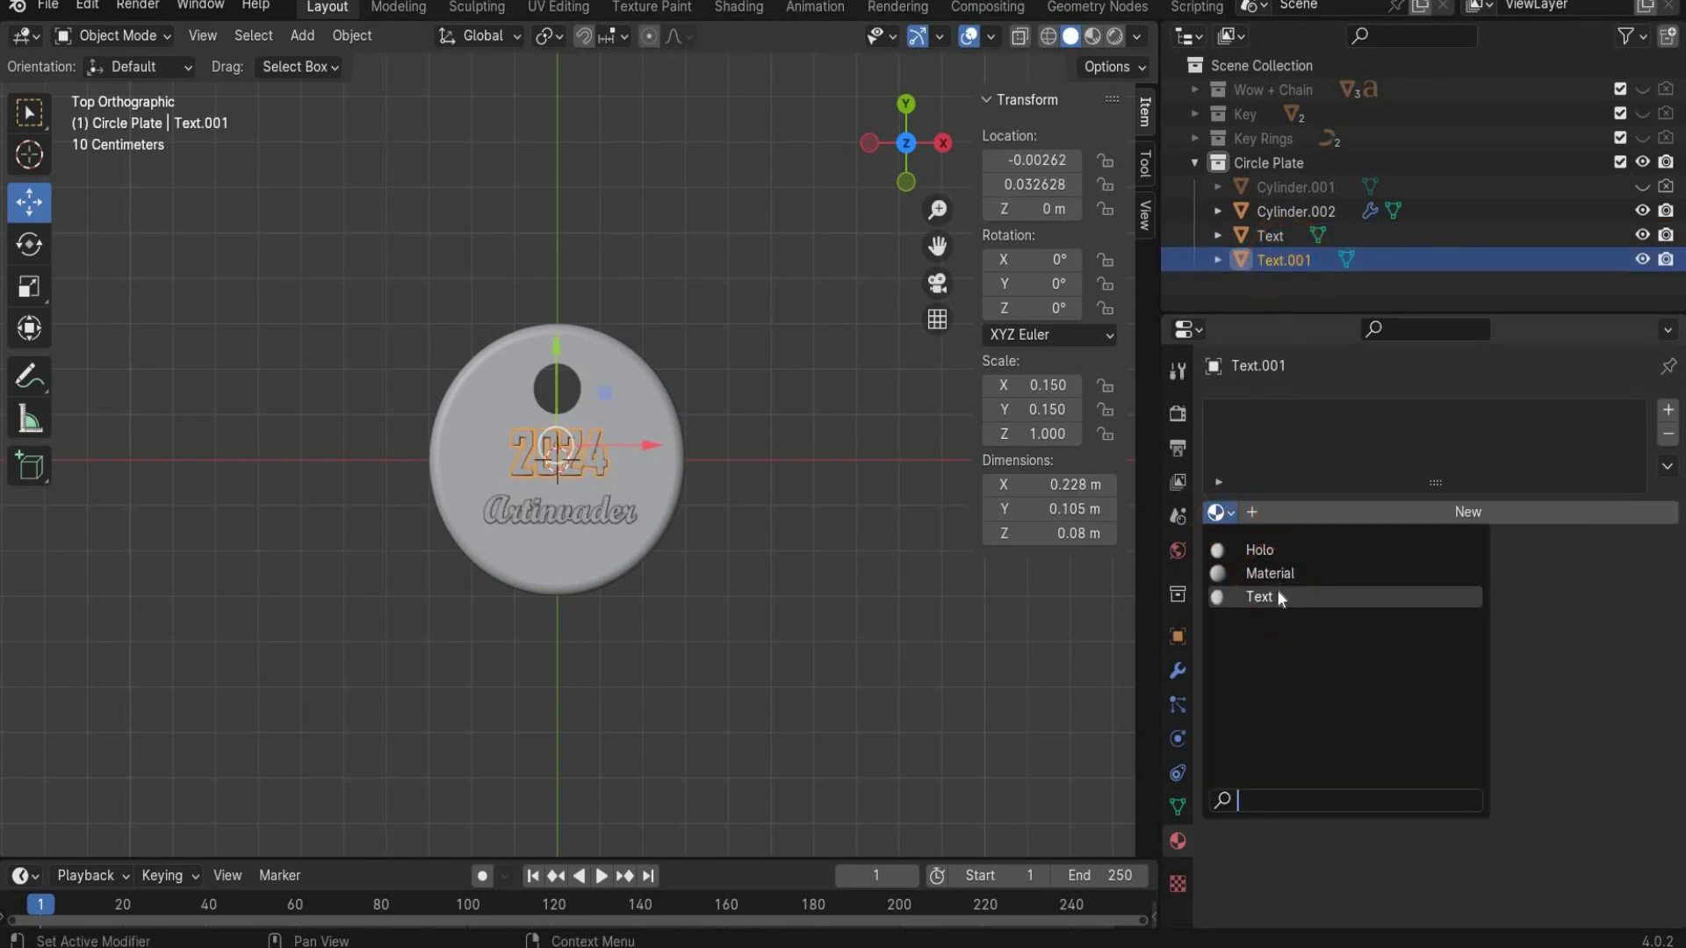
left_click(1278, 597)
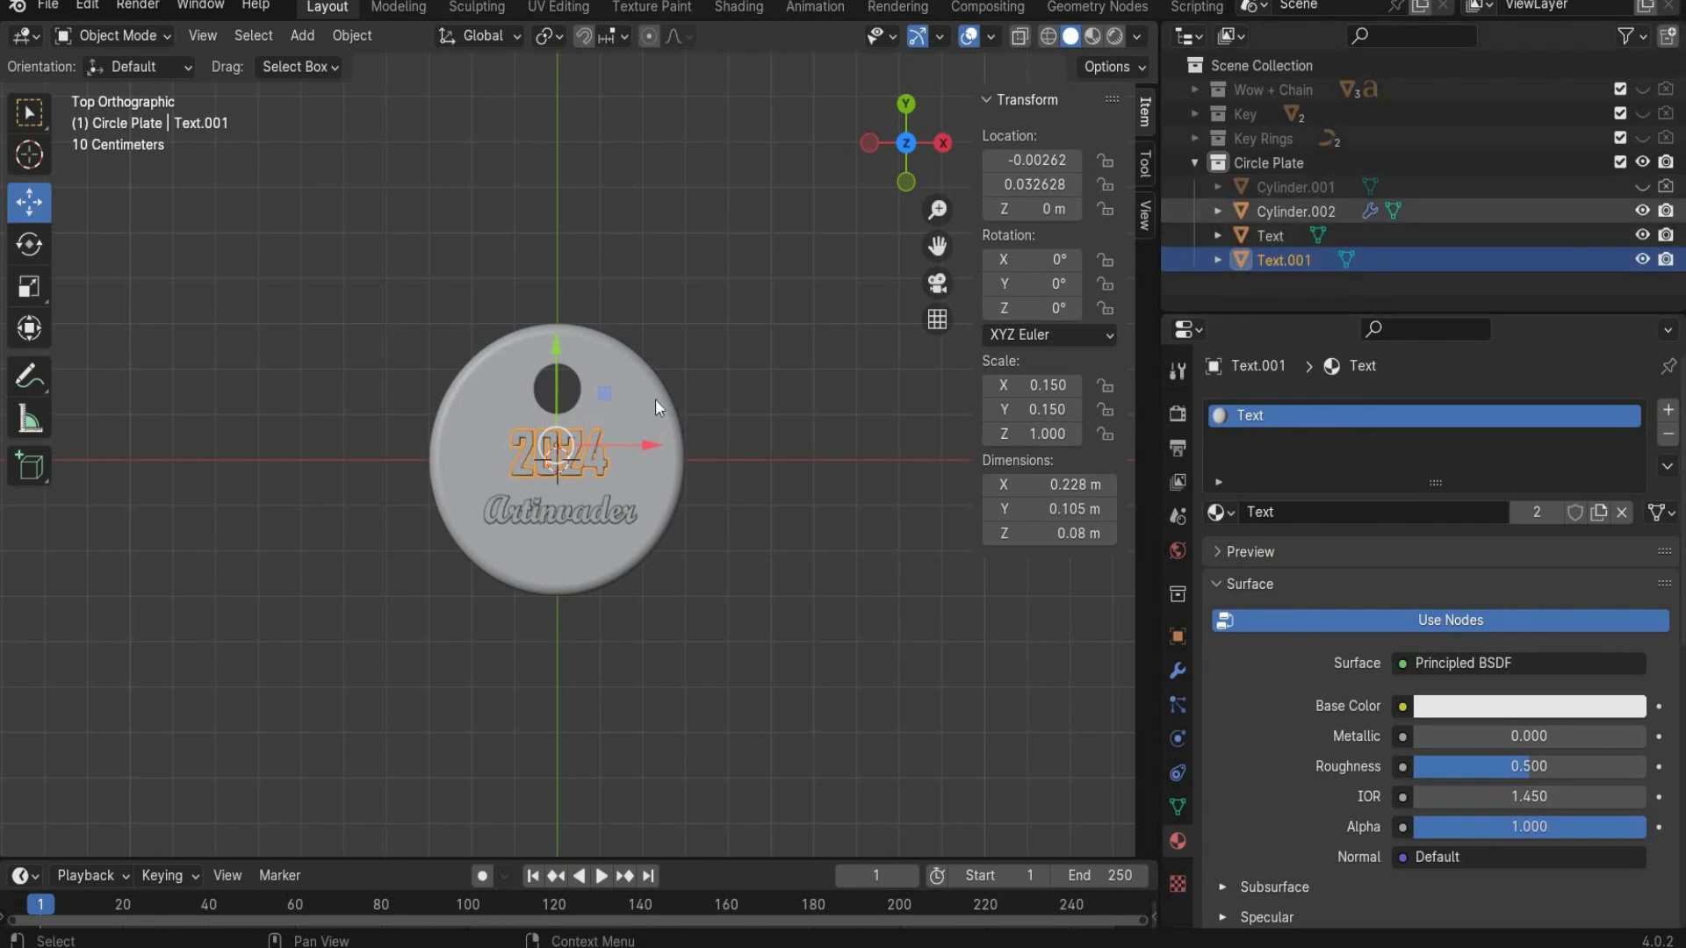
Step: Apply the disc's Boolean modifier and delete the hidden cylinder that cut its hole
left_click(1304, 210)
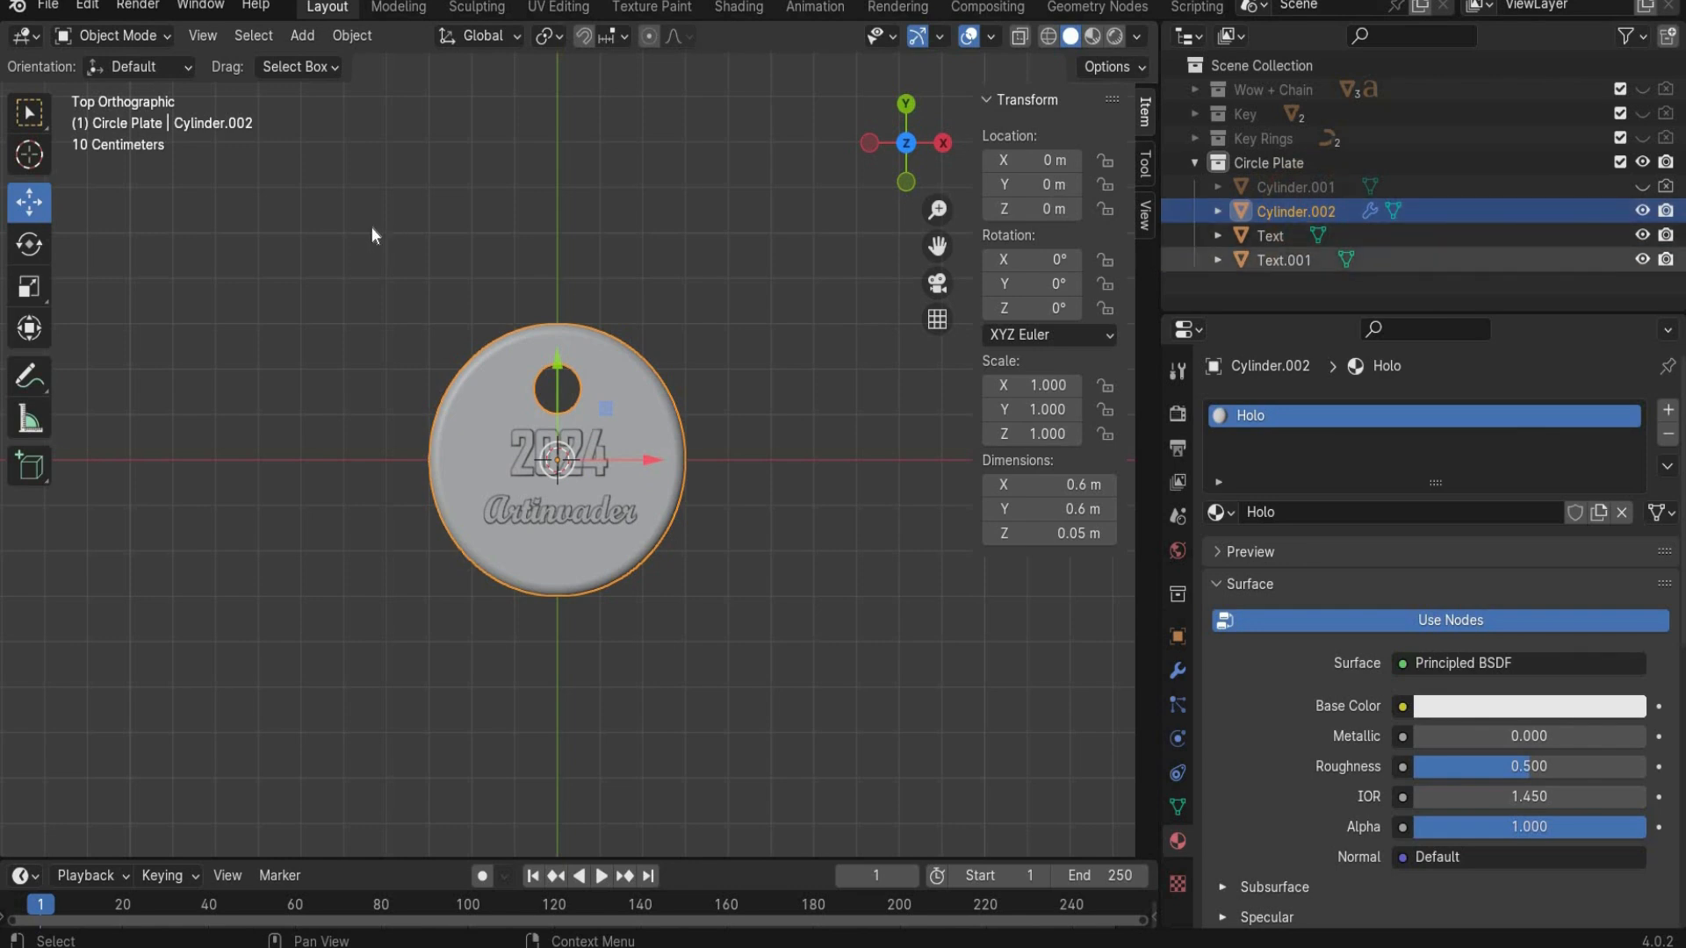
left_click(661, 564)
scroll(661, 564, "up", 1)
left_click(1277, 214)
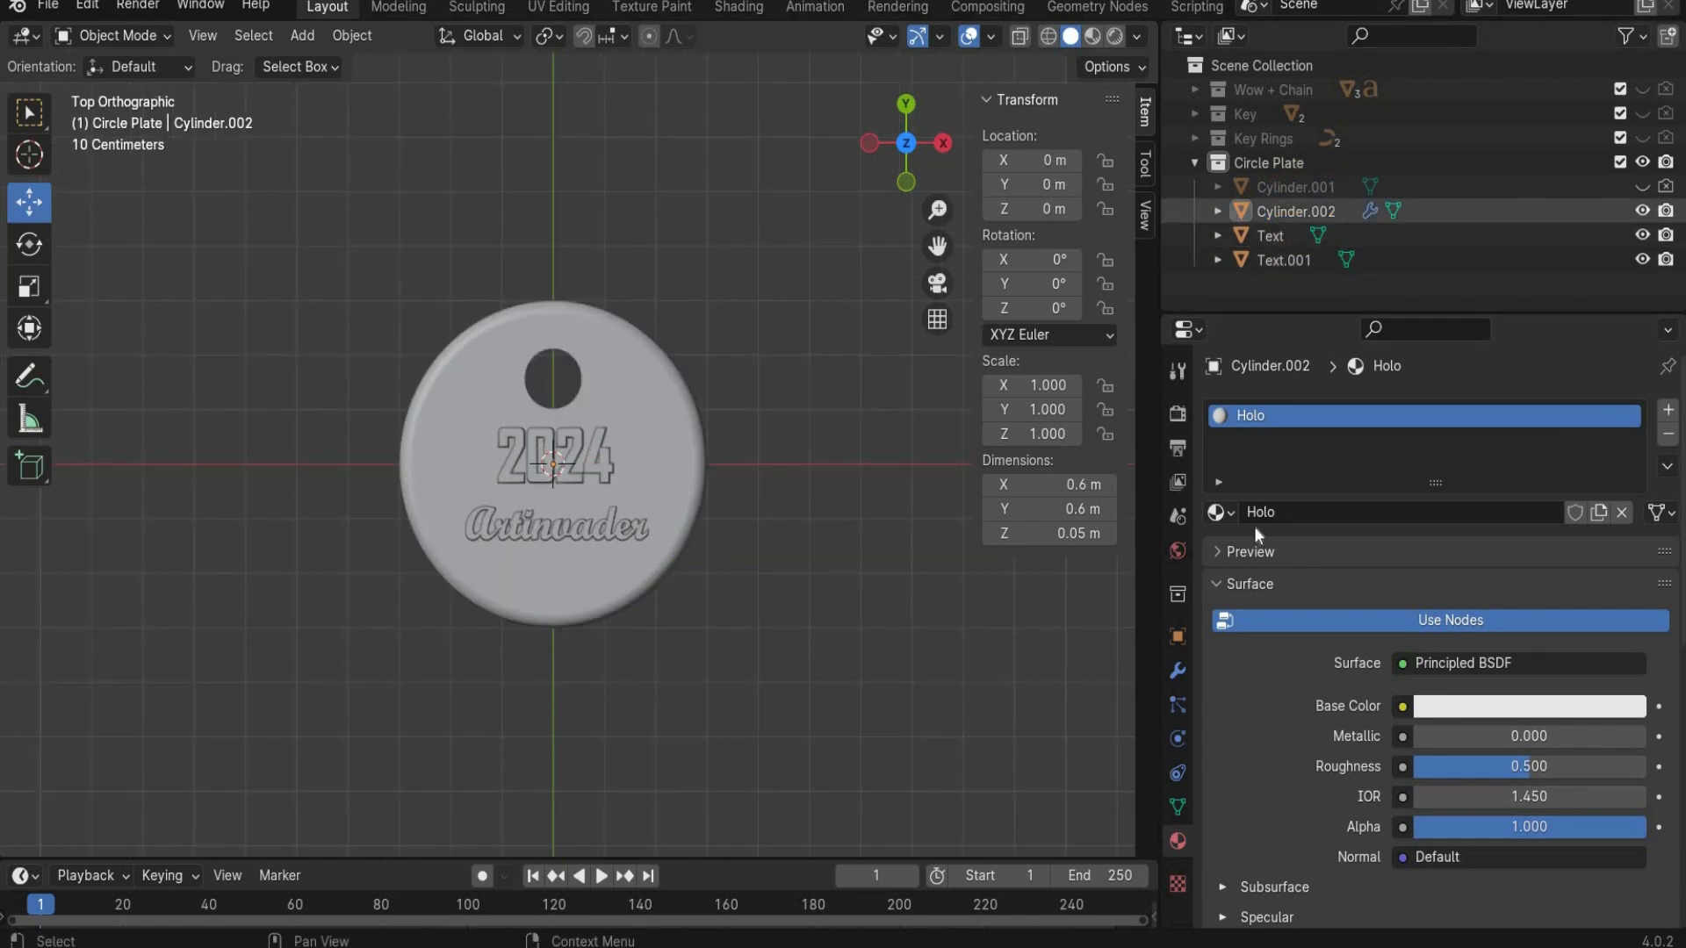
left_click(1331, 539)
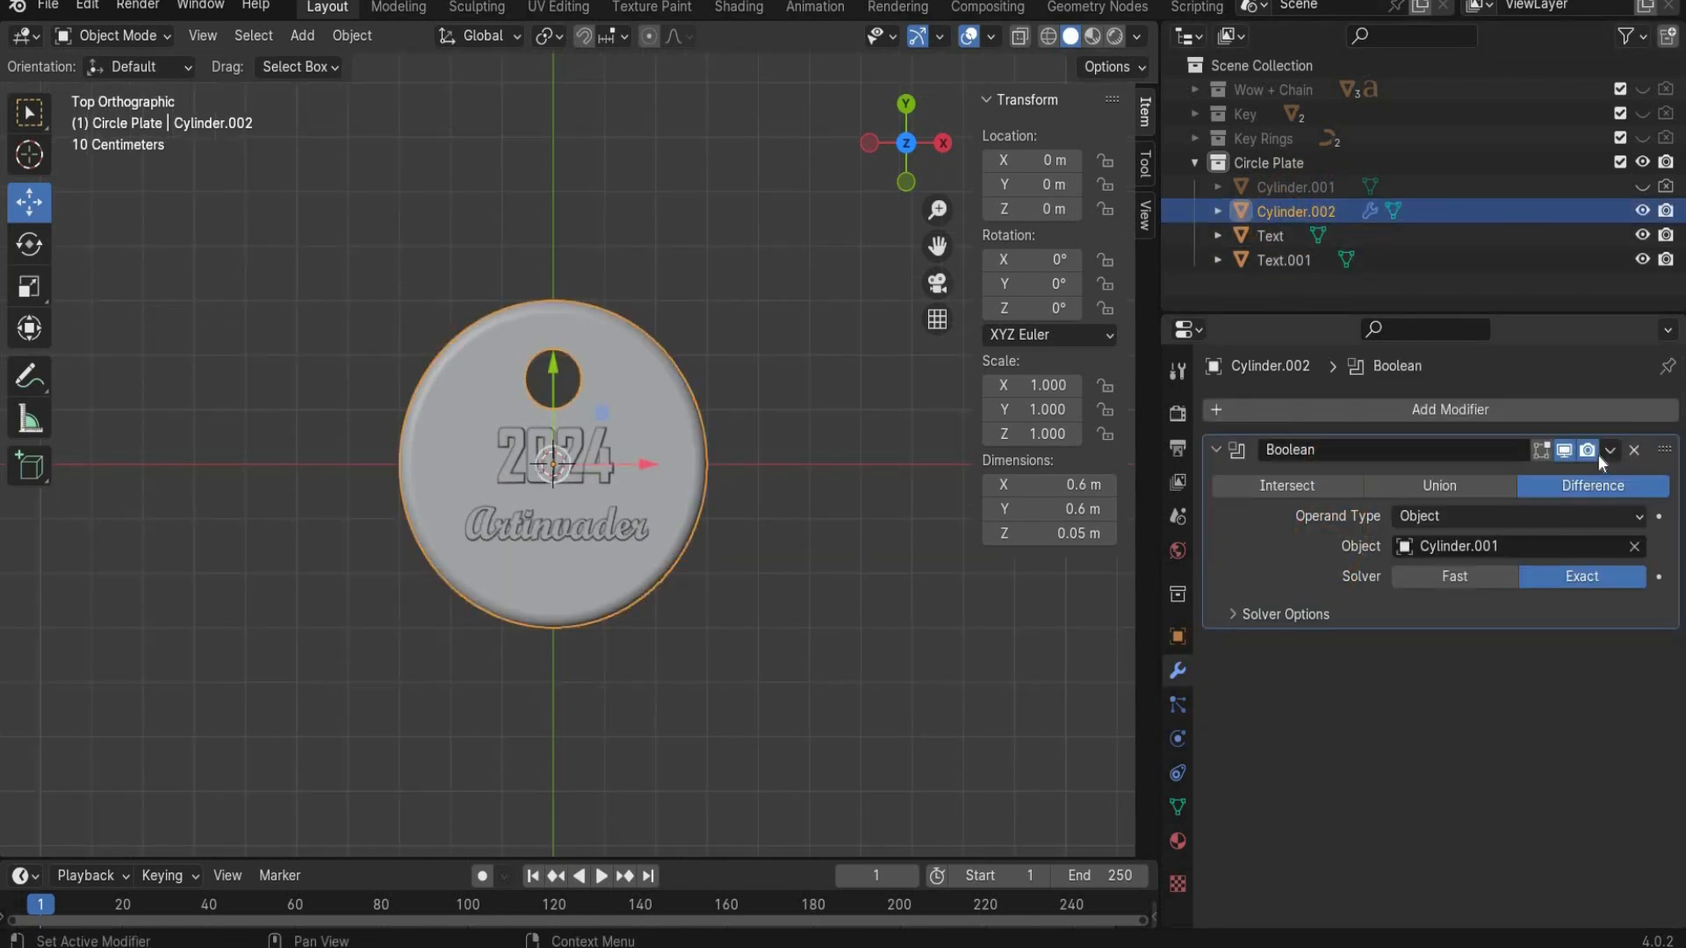
left_click(1609, 451)
left_click(1559, 476)
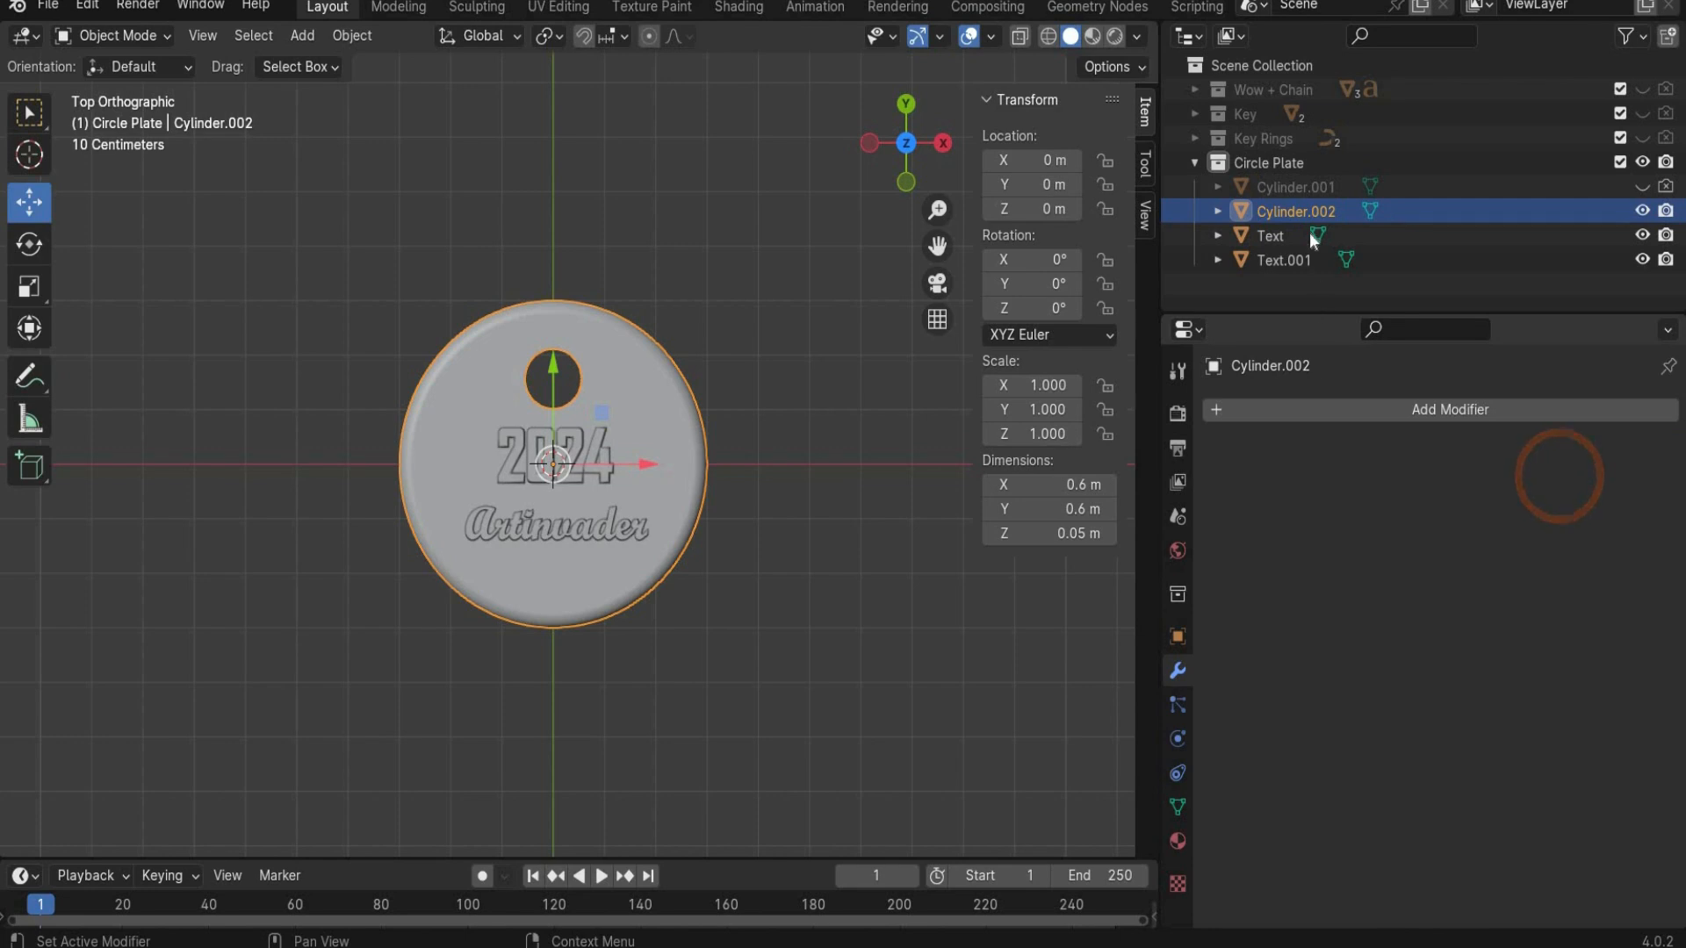
left_click(1297, 191)
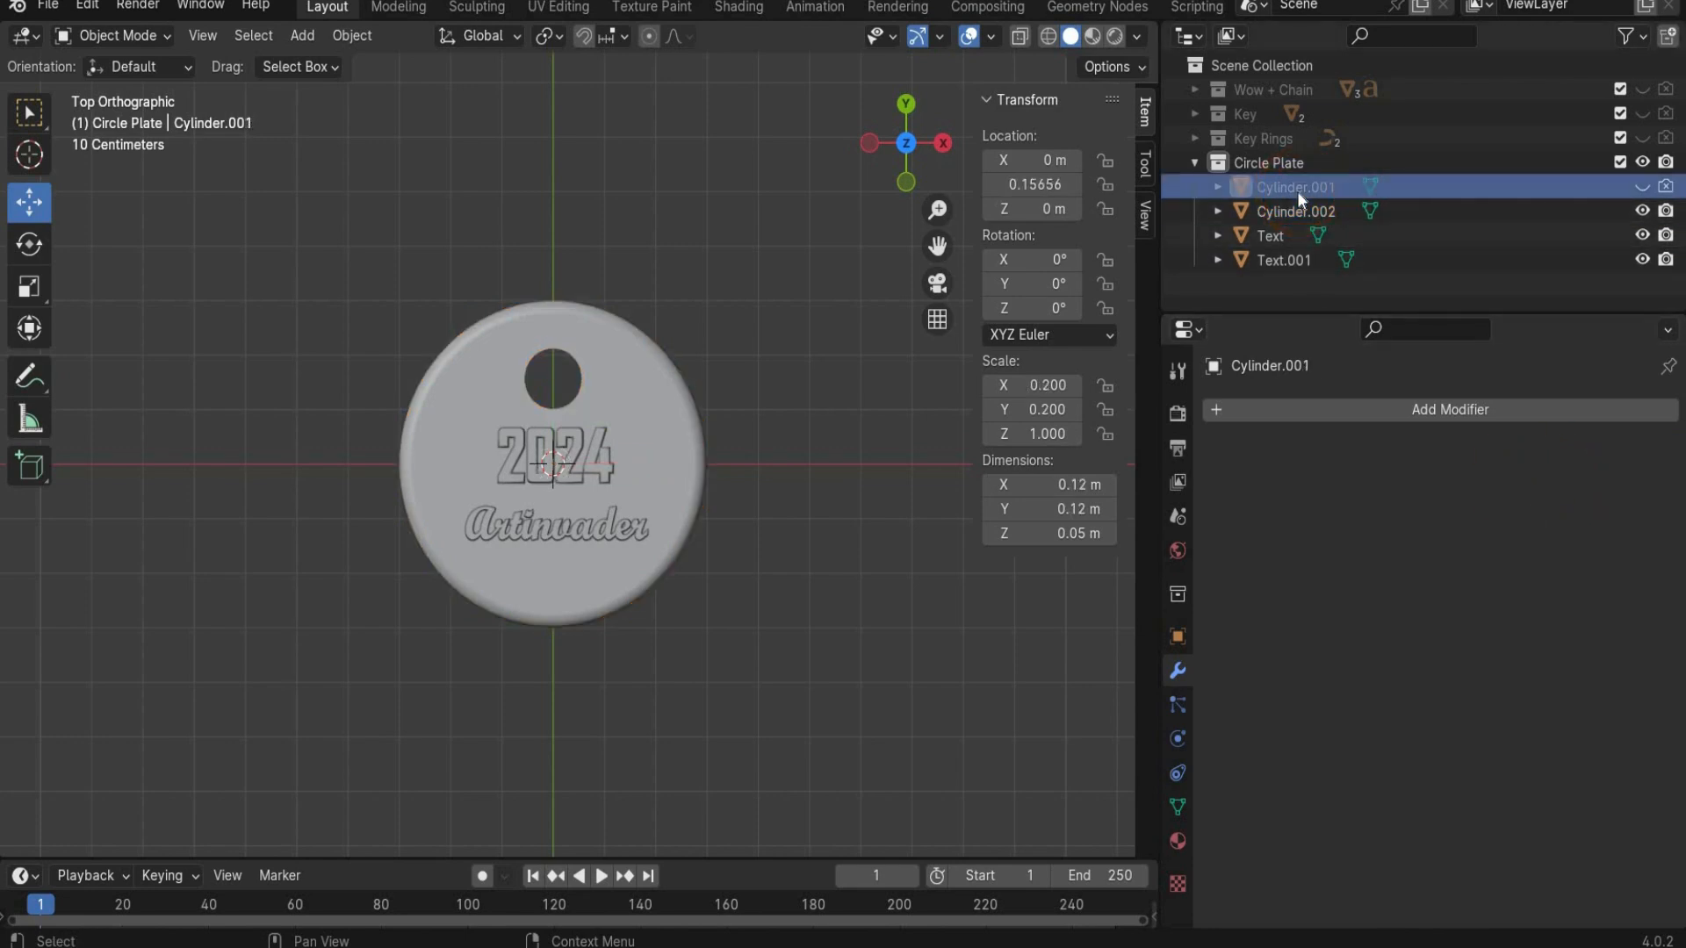
key("x")
Step: Join the disc, the Artinvader text and the 2024 text into one object
left_click(1288, 234, "shift")
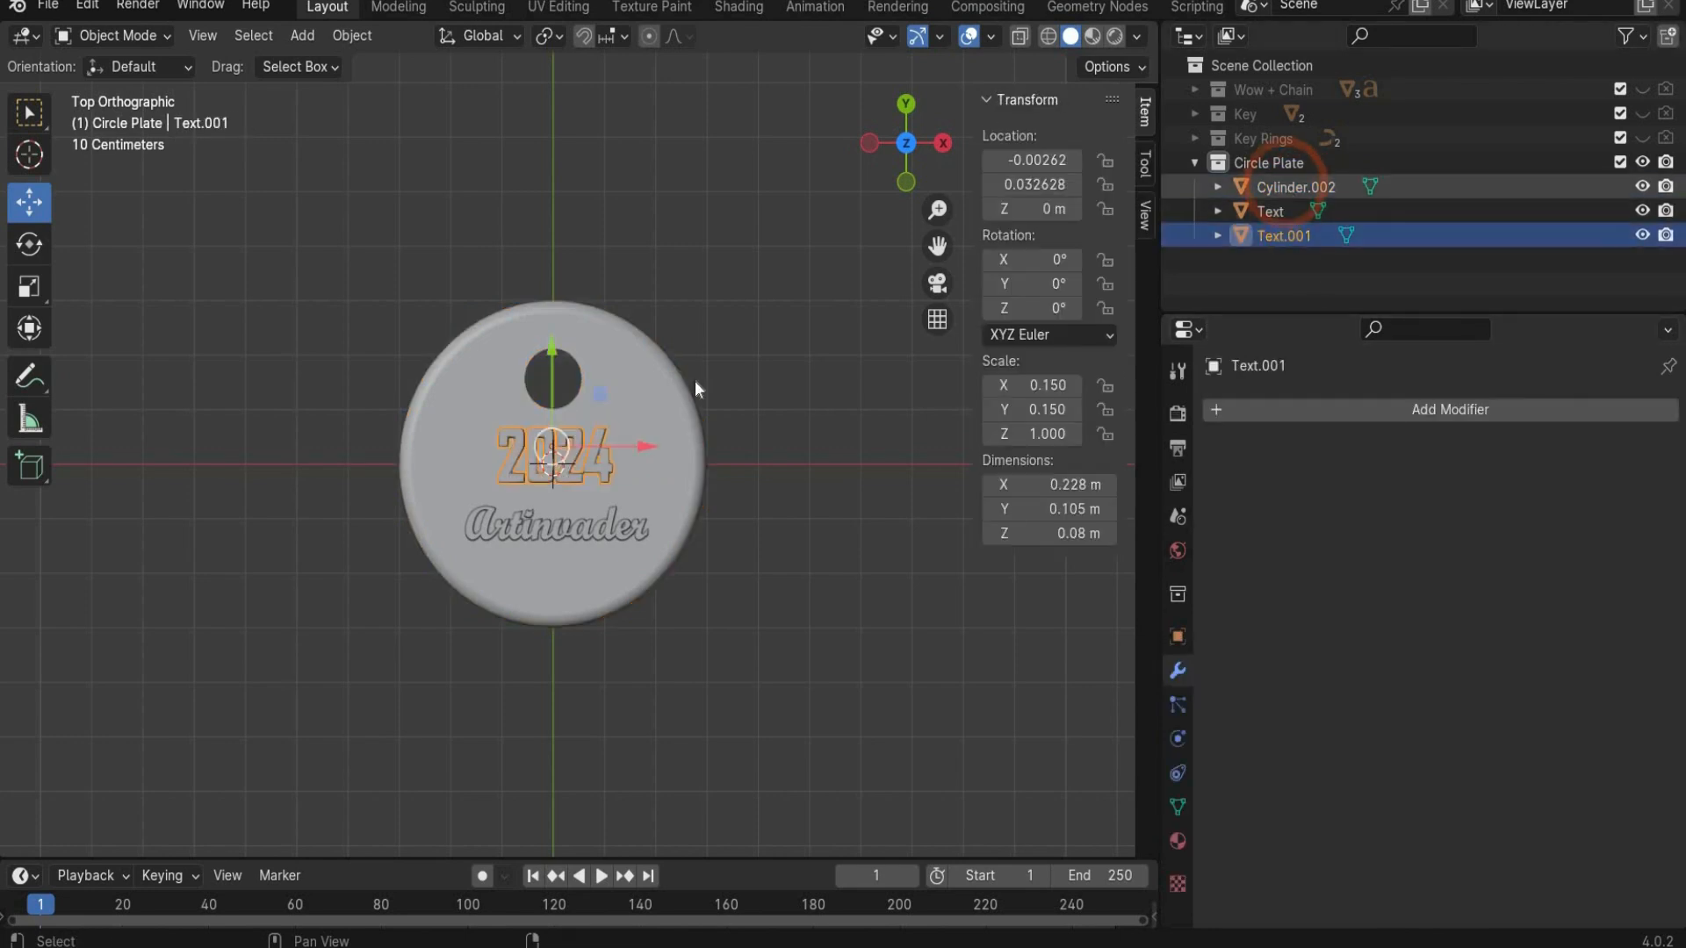
right_click(615, 392)
left_click(604, 383)
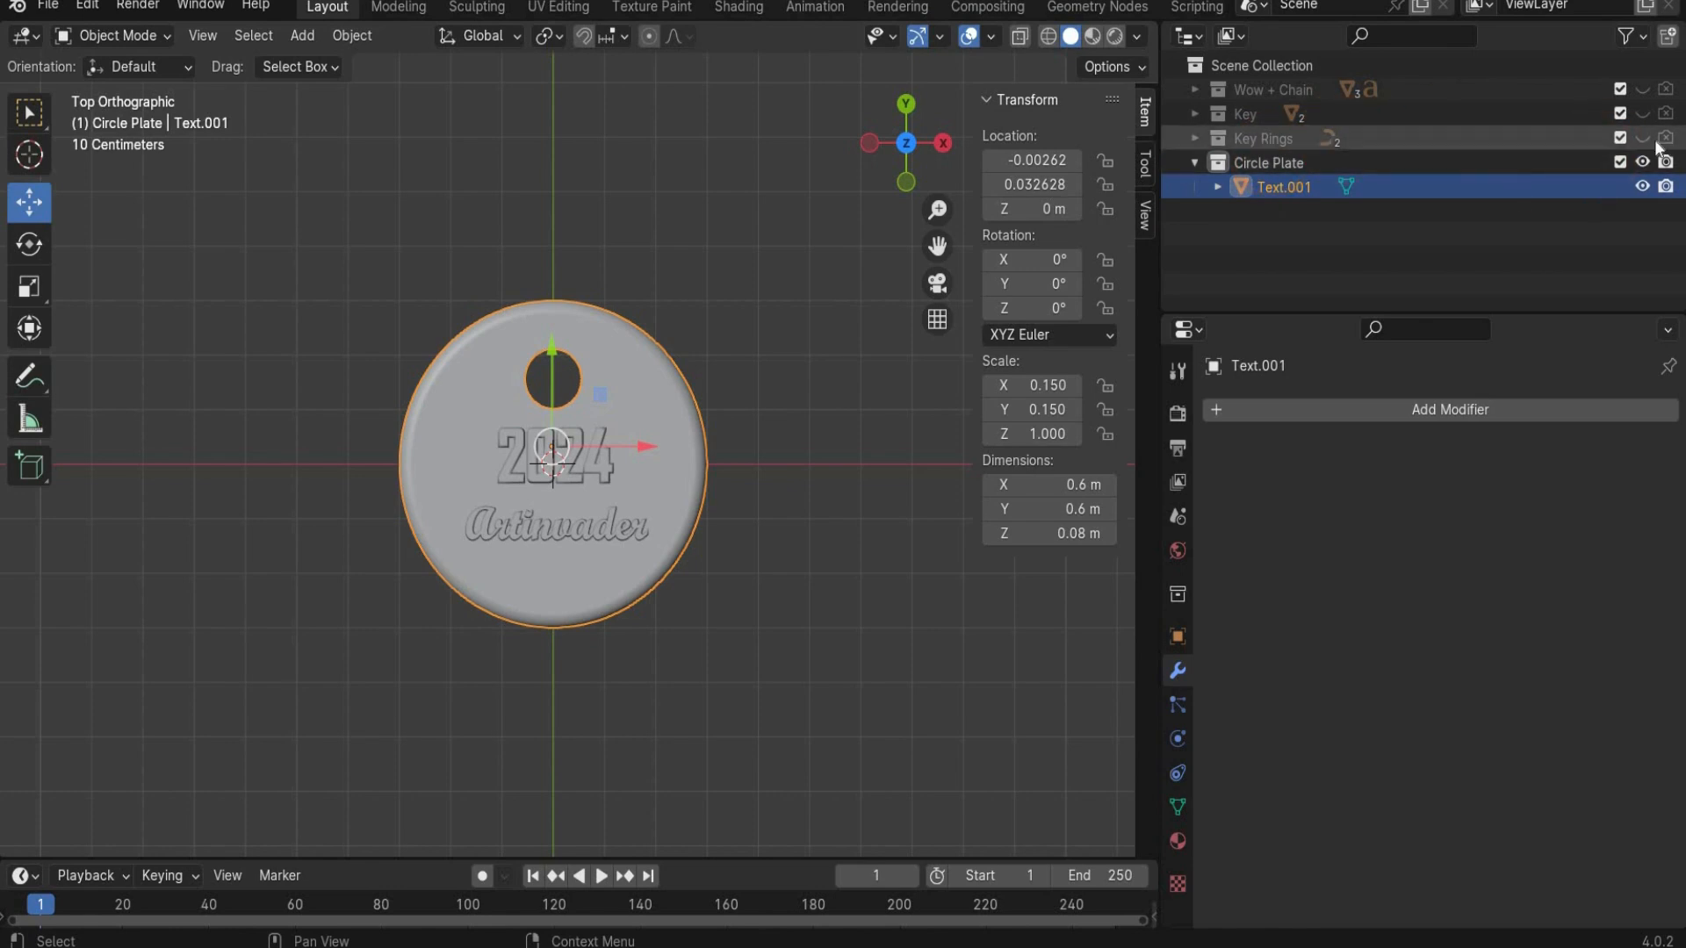
Step: Unhide the Key Rings, Key and Wow + Chain collections
left_click(1643, 138)
left_click(1642, 113)
left_click(1642, 89)
Step: Scale the round tag to 0.1 in X and Y, then rotate and move it to hang from the empty key ring
middle_click_drag(535, 772, 531, 617)
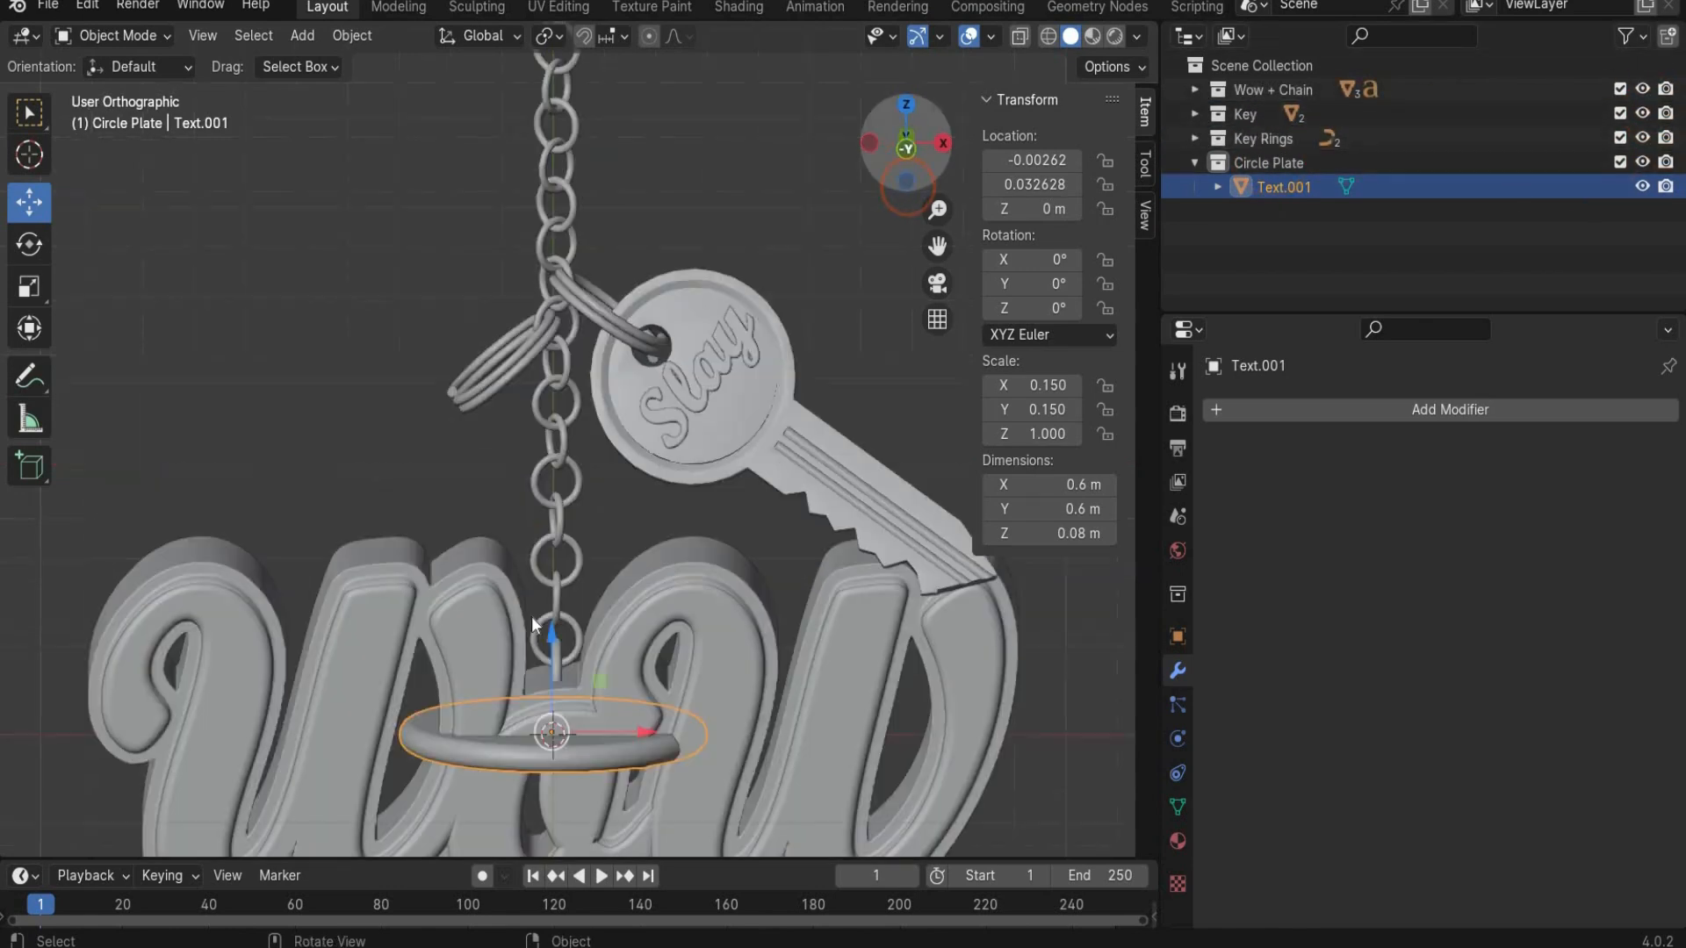
key("KP_1")
scroll(545, 589, "down", 2)
left_click_drag(555, 571, 559, 368)
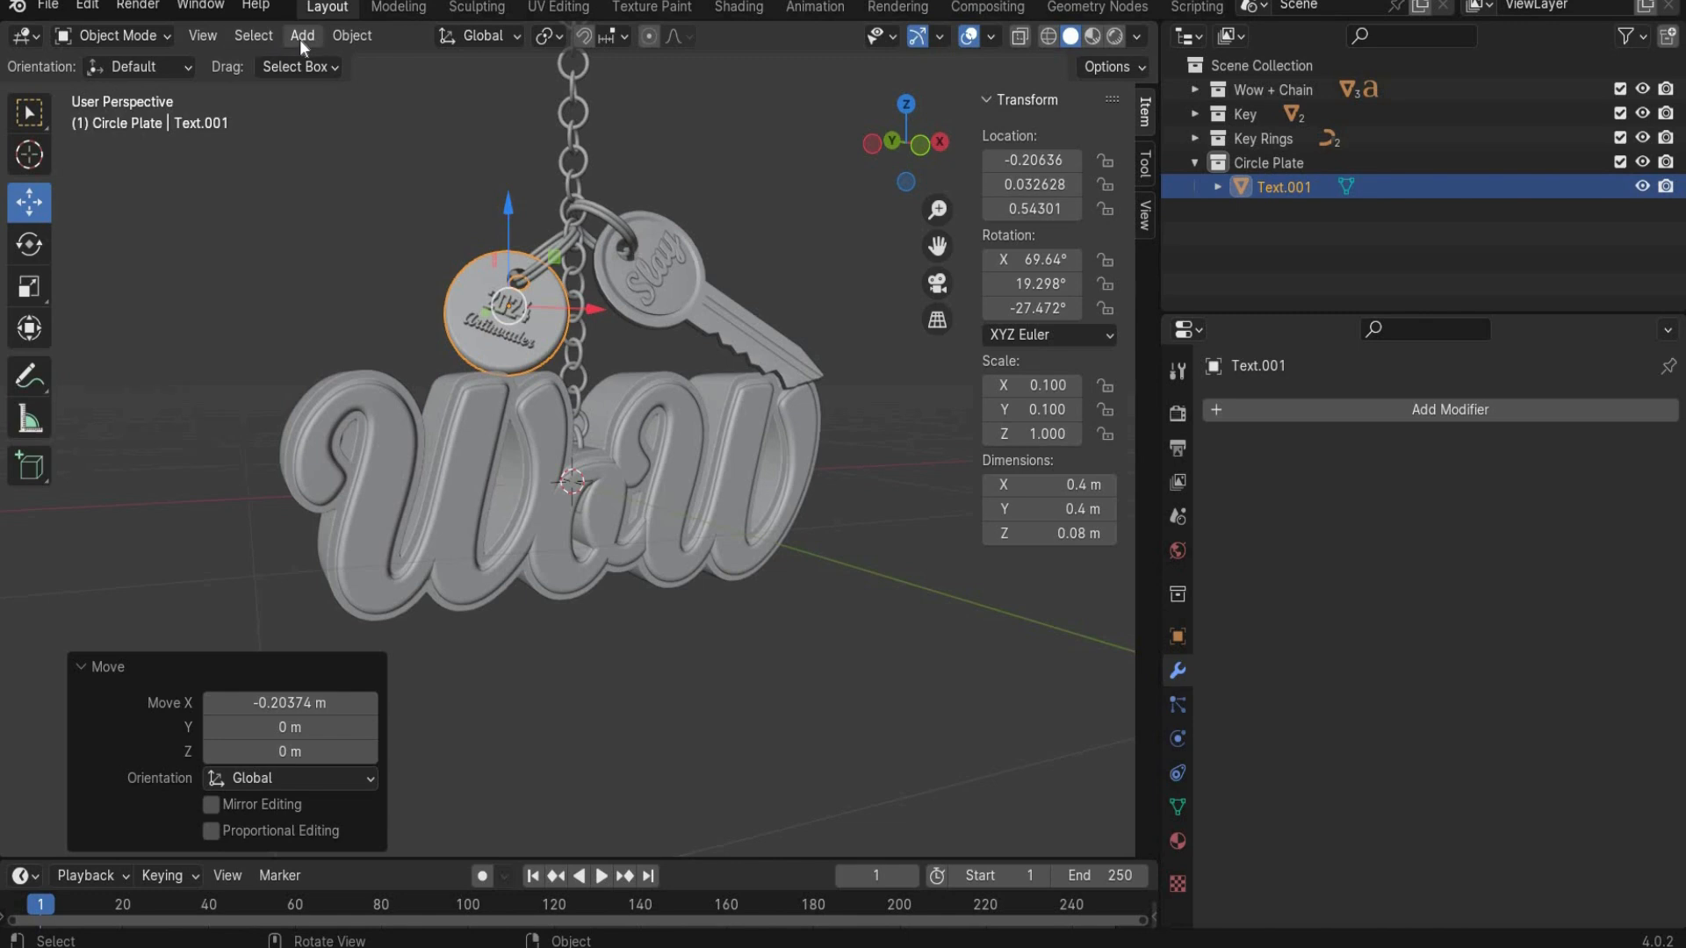
Step: Add a camera to the scene and look through it
left_click(301, 37)
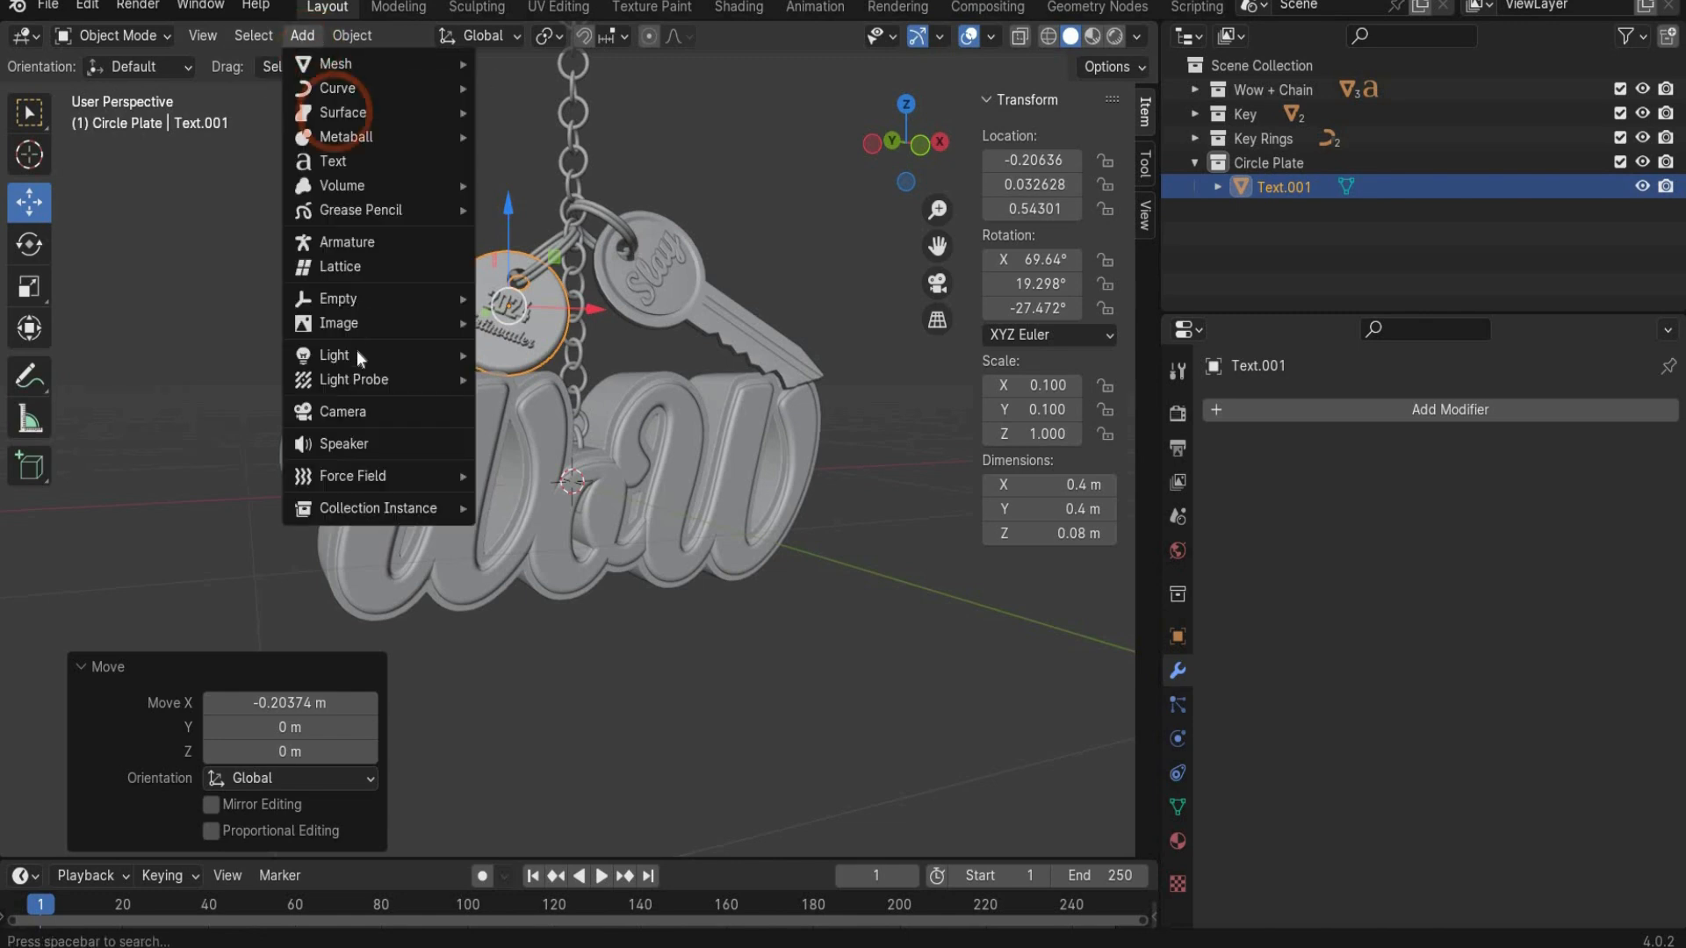
left_click(366, 413)
left_click(937, 283)
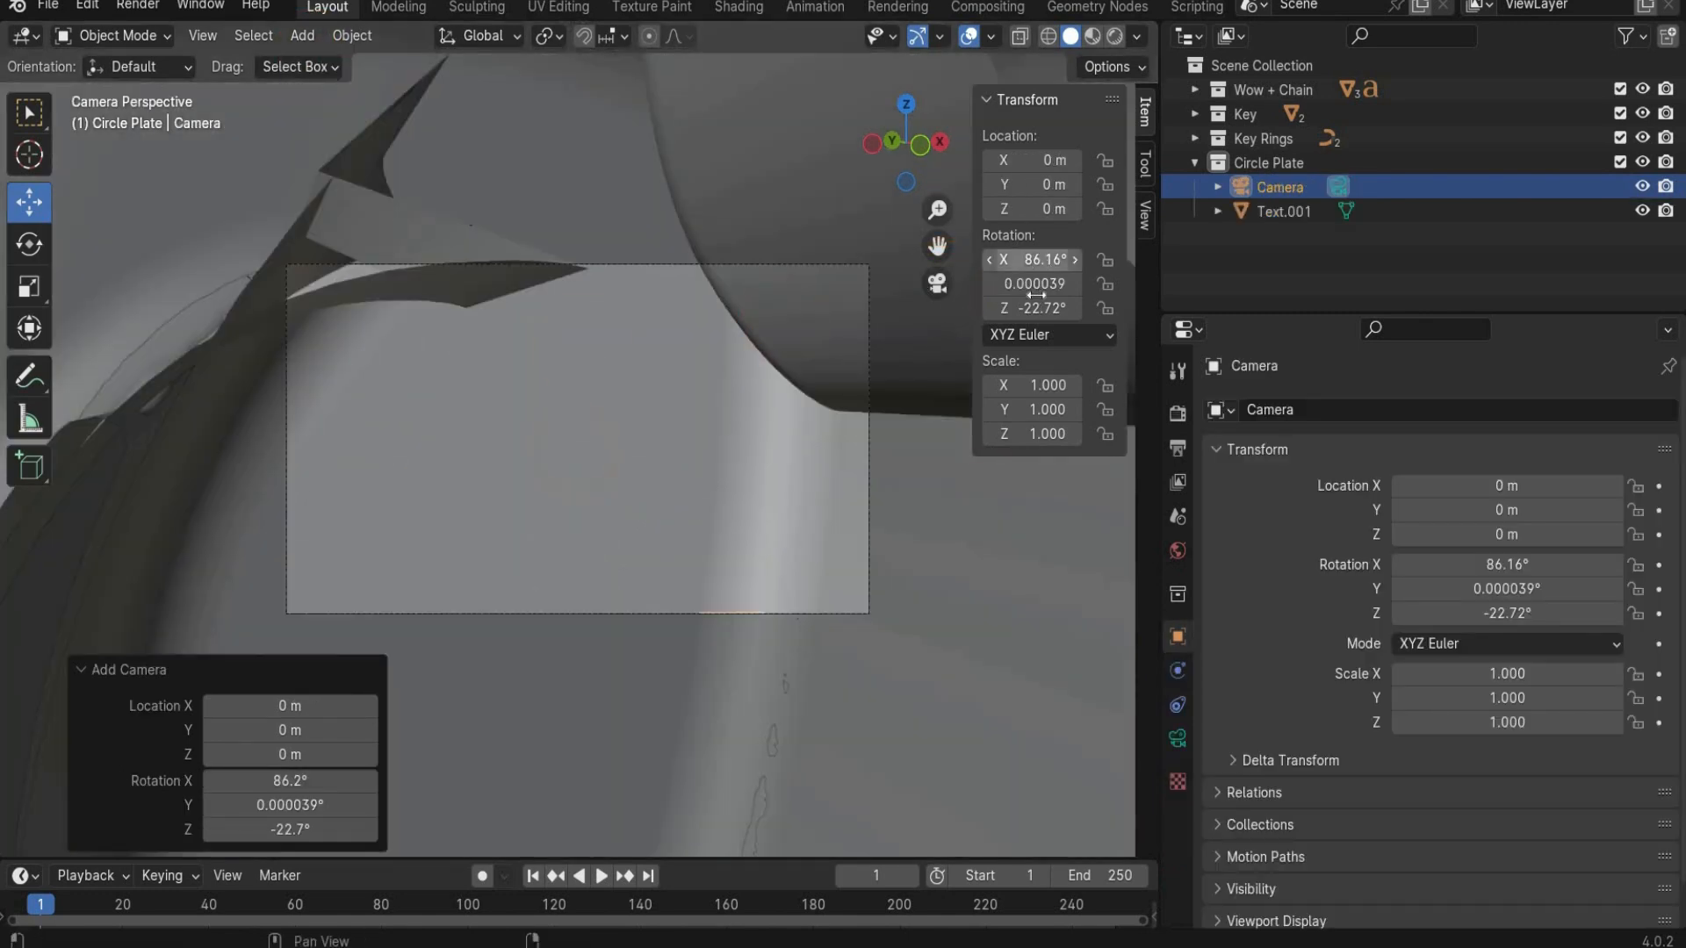
Step: Set the render output's X resolution to 1080 px for a square frame
left_click(1178, 447)
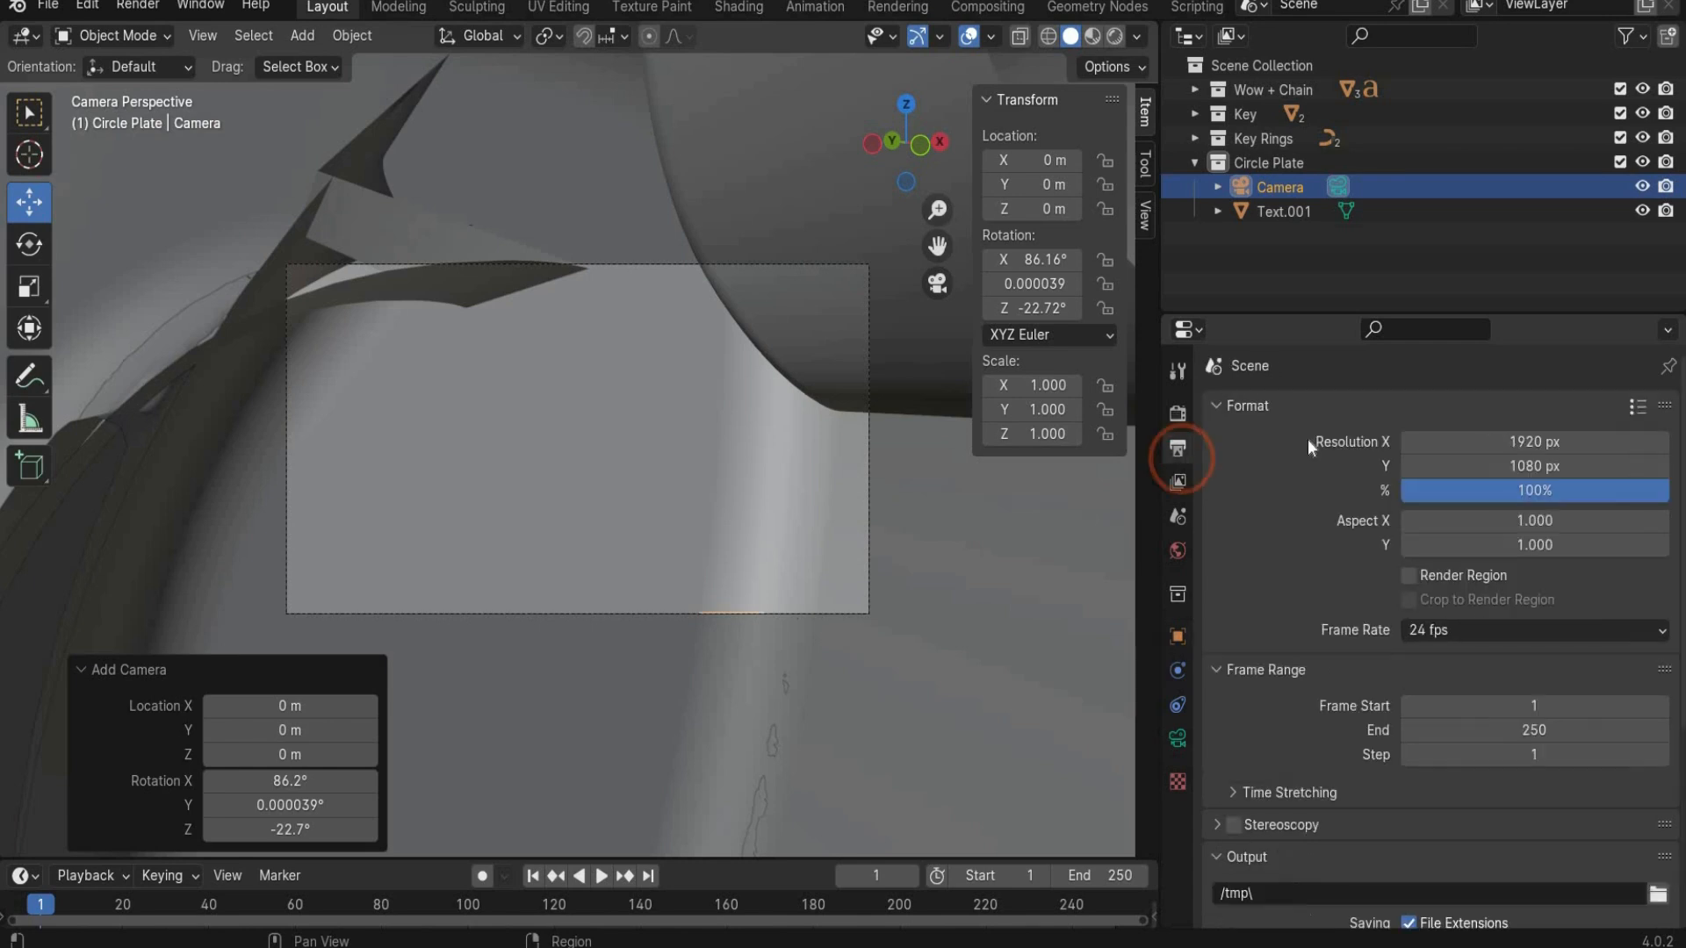
left_click(1545, 442)
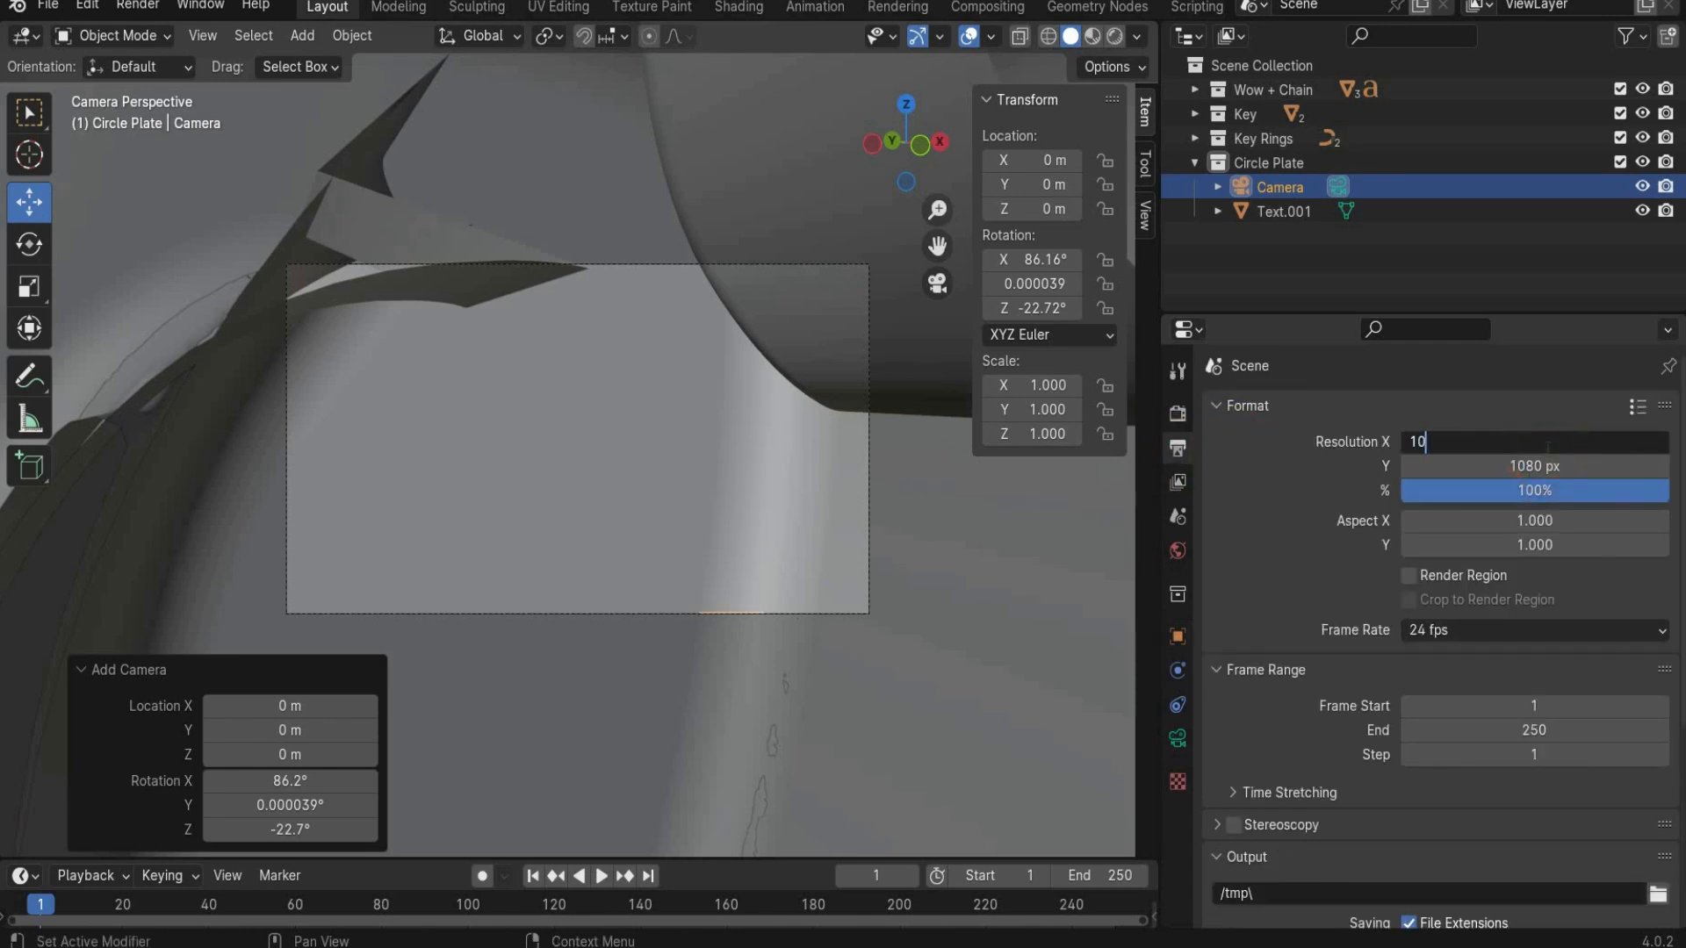
key("Return")
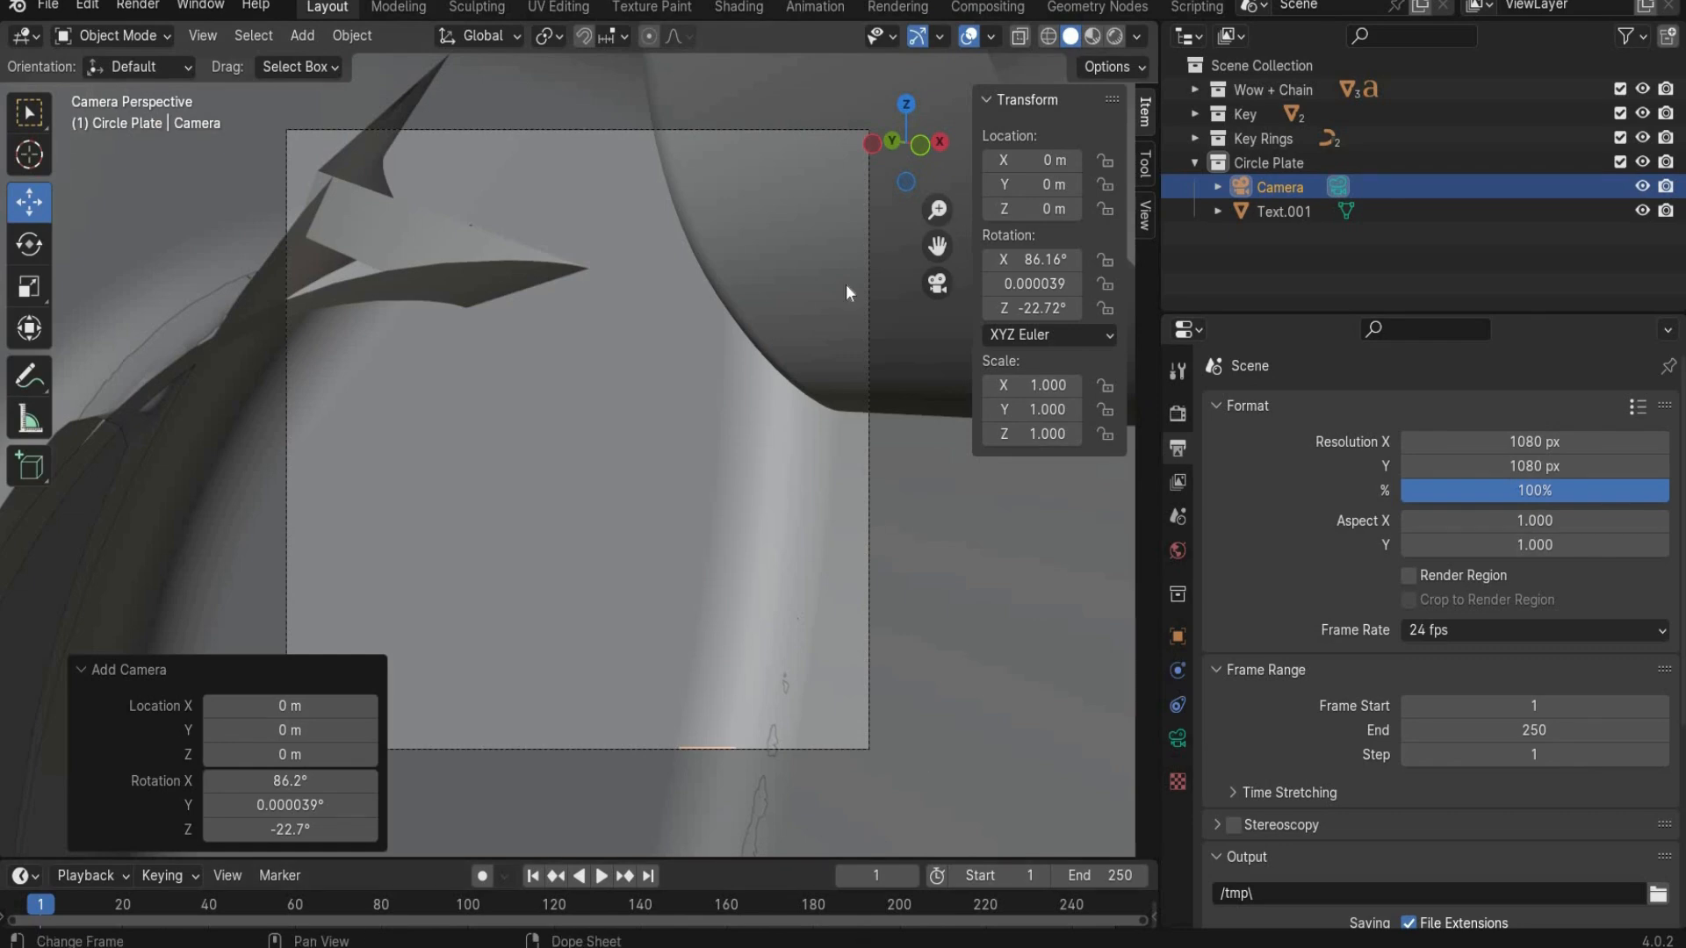
Step: Place the camera at X -2.09, Y -2.37, Z 0.57 m facing the keychain and set its focal length to 73 mm
left_click_drag(1054, 184, 1077, 184)
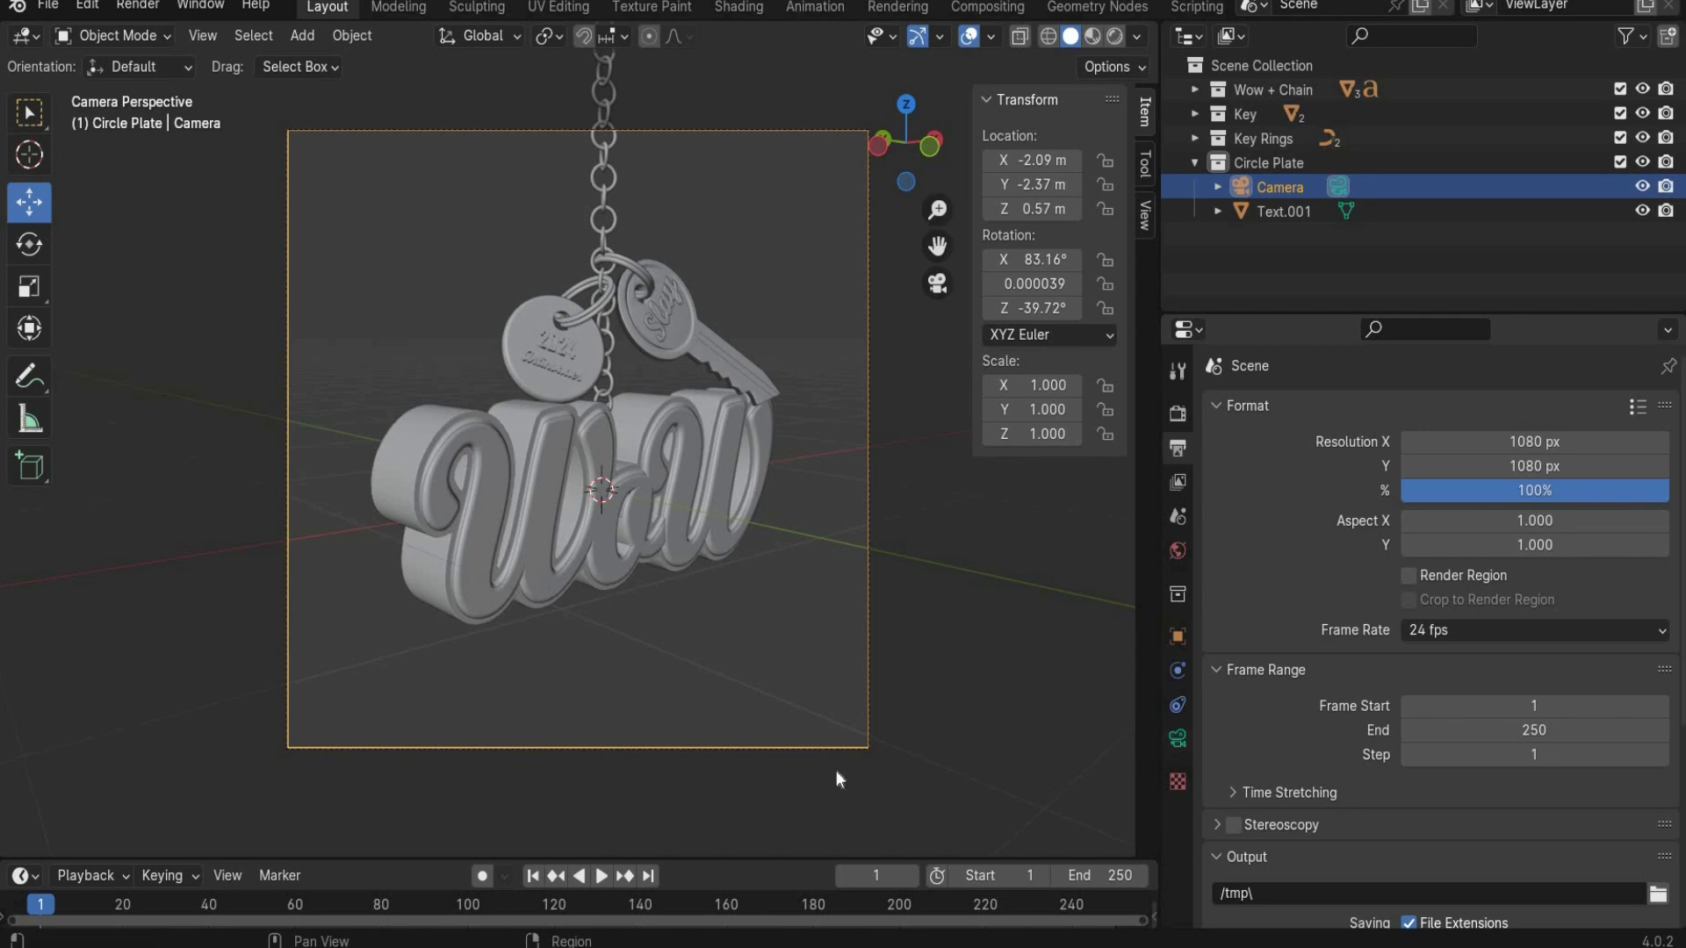
left_click(1178, 738)
left_click(1499, 523)
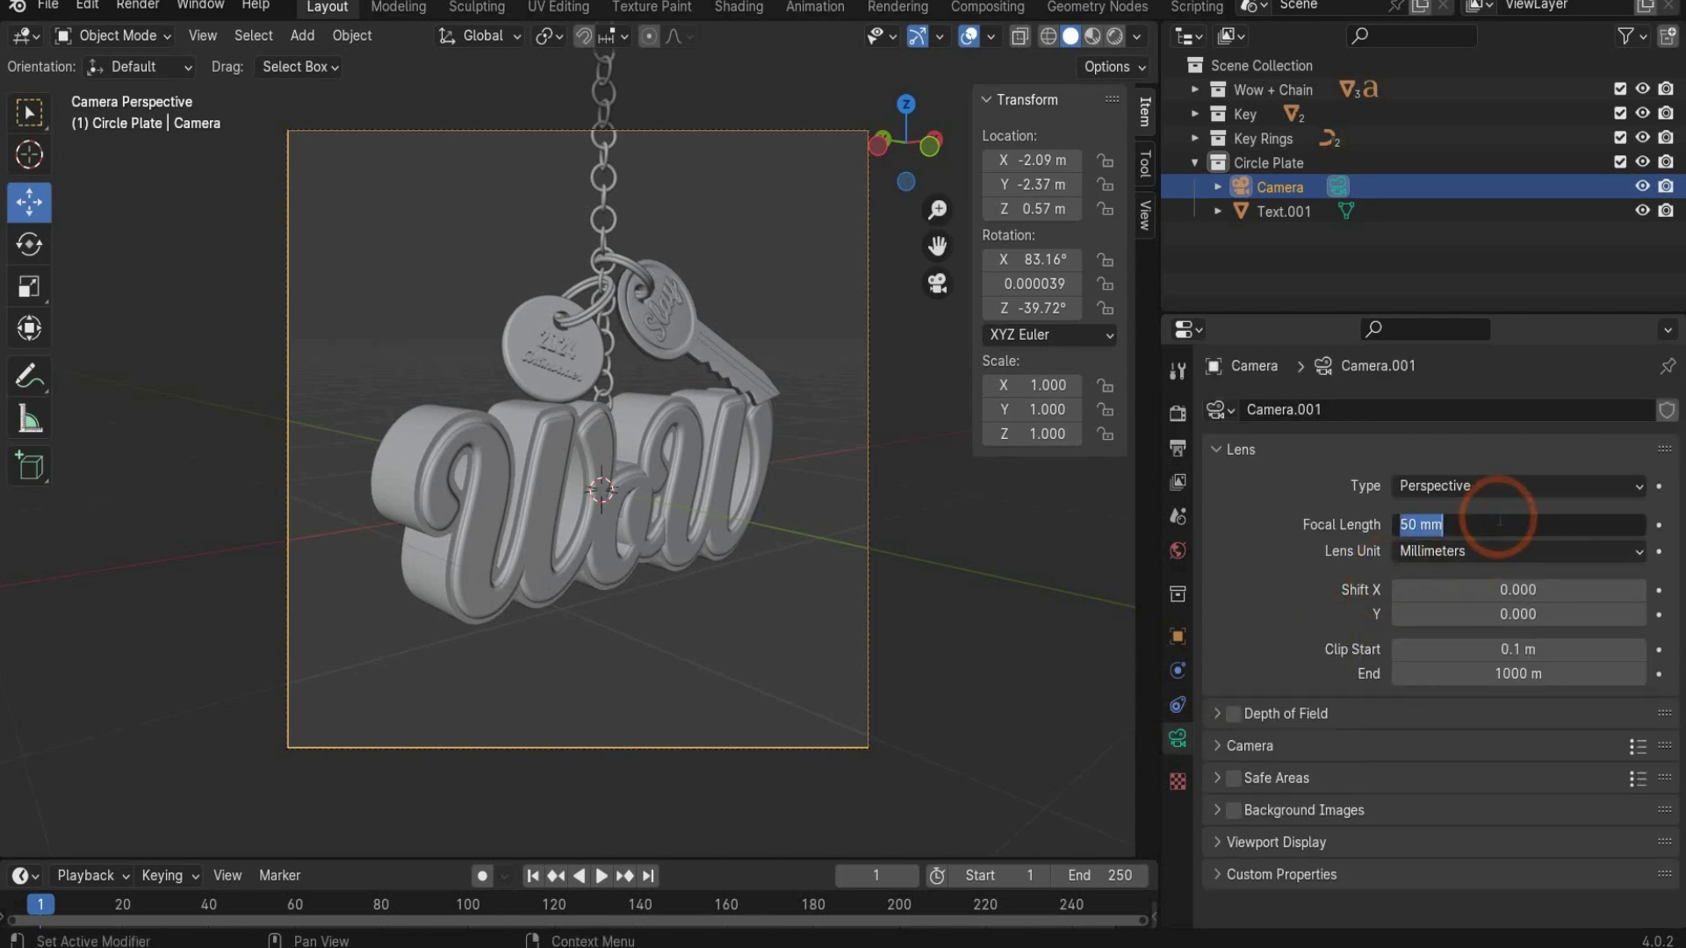
type("73")
key("Return")
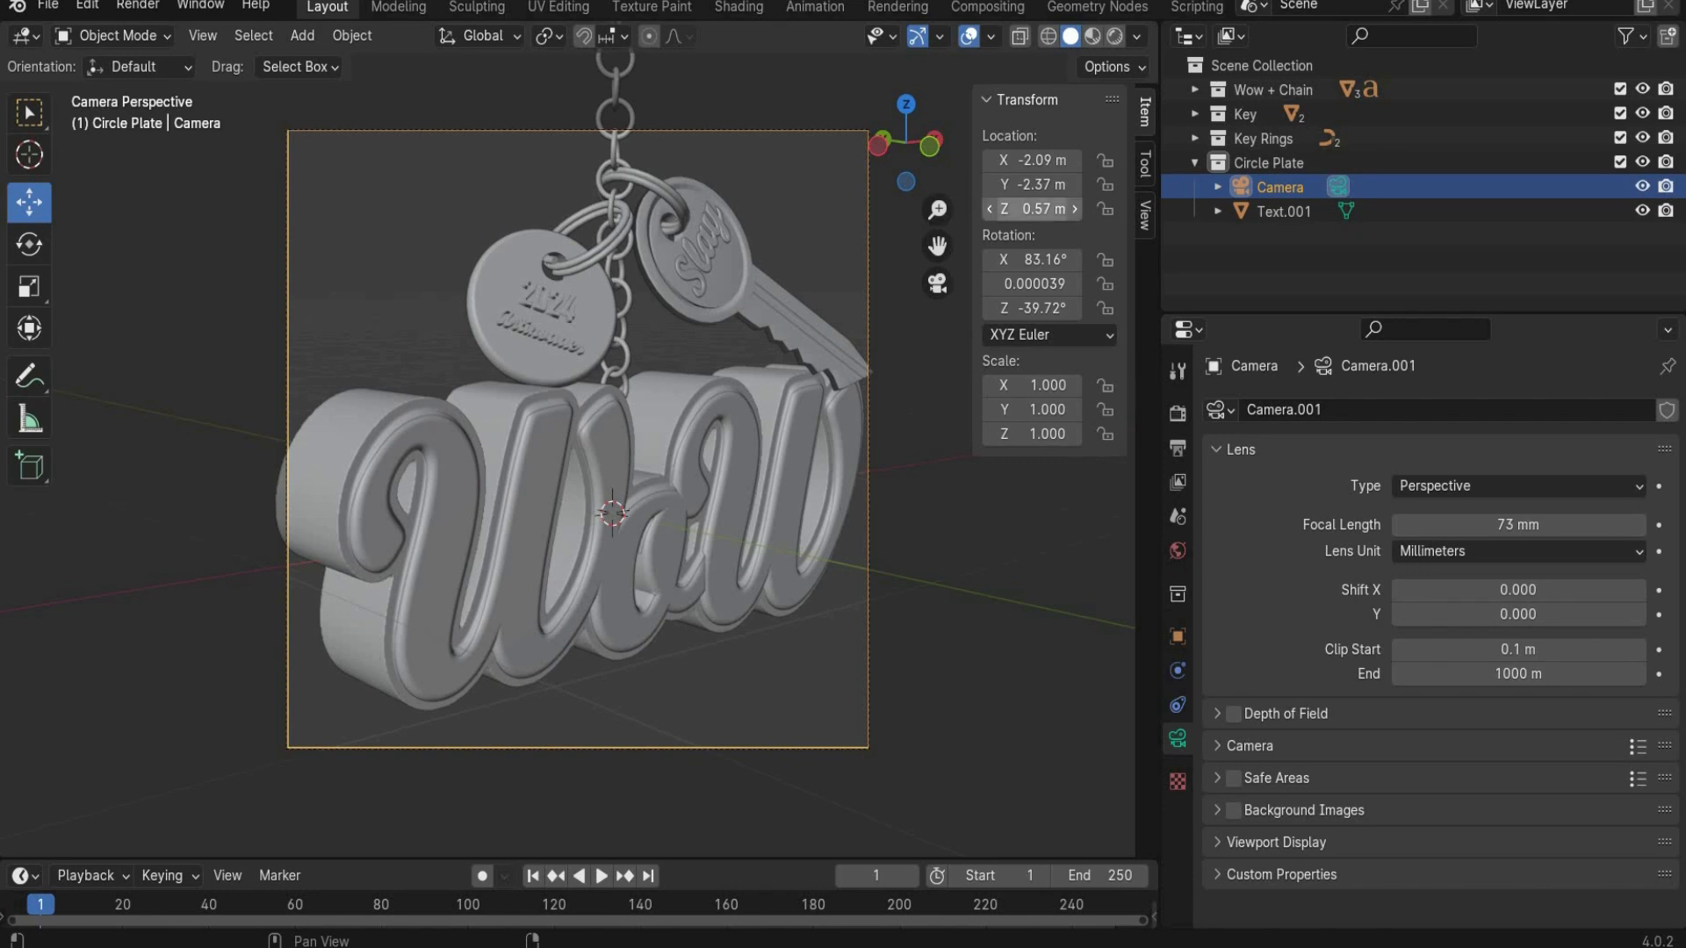
Step: Reframe the camera at X -2.72, Y -3.35, Z 0.71 m with Z rotation -38.72°, and move it out of the Circle Plate collection
mouse_move(1037, 211)
left_mouse_down()
mouse_move(1016, 185)
mouse_move(1033, 206)
left_mouse_up()
scroll(930, 264, "down", 3)
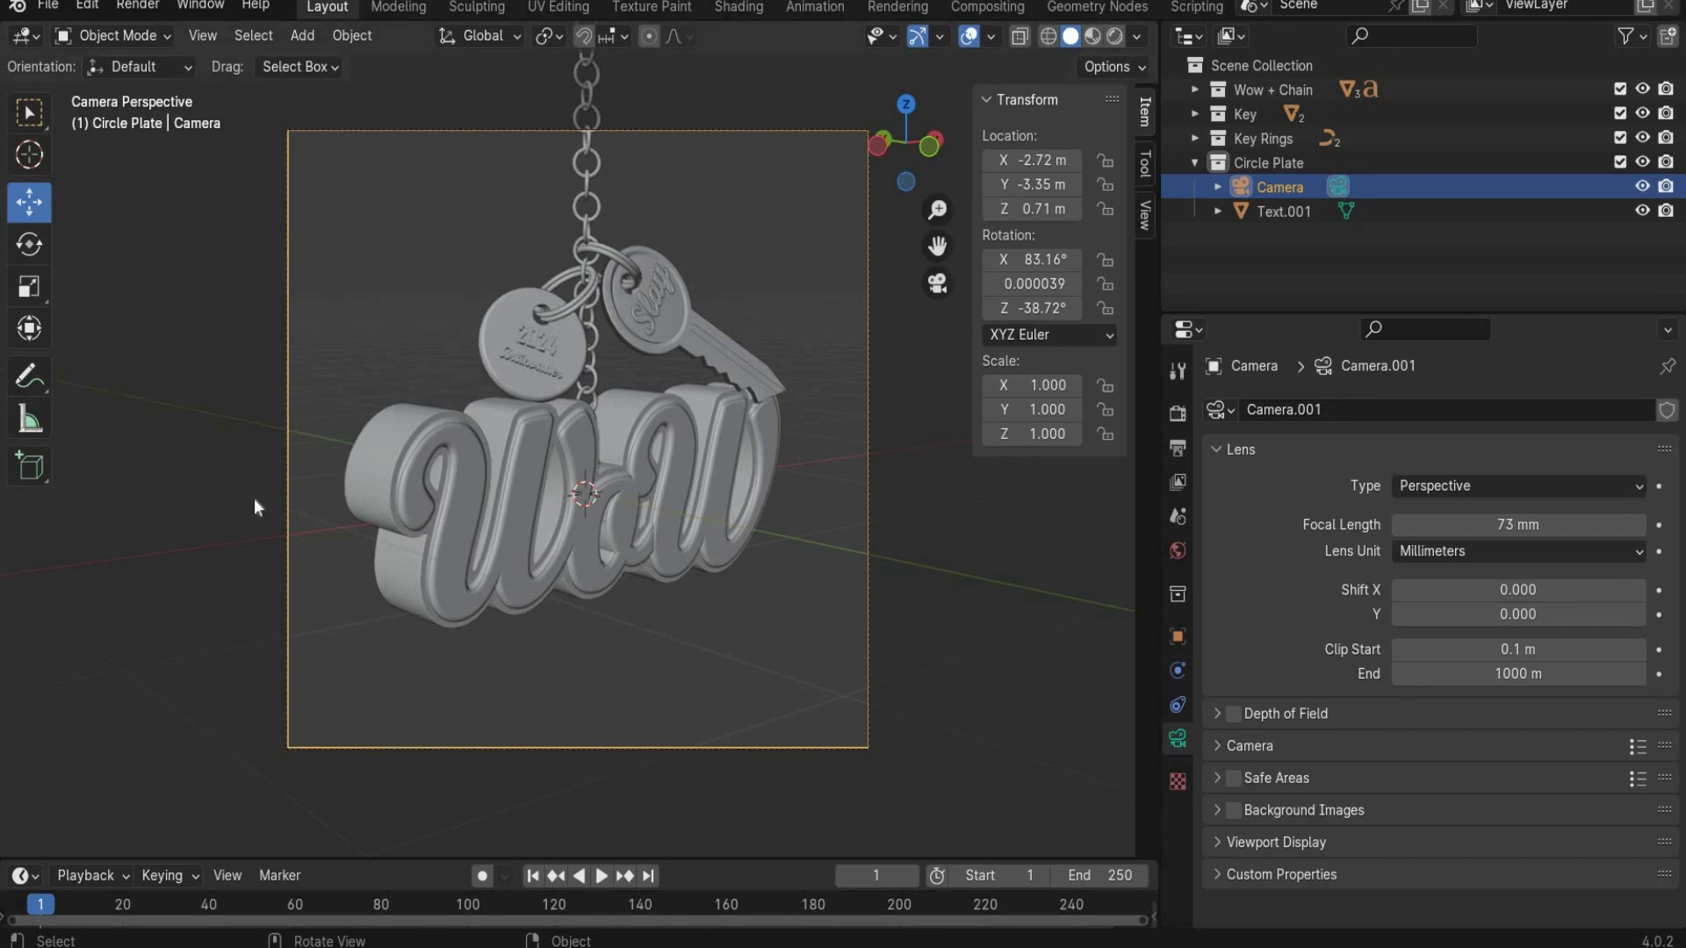
left_click_drag(1279, 187, 1273, 309)
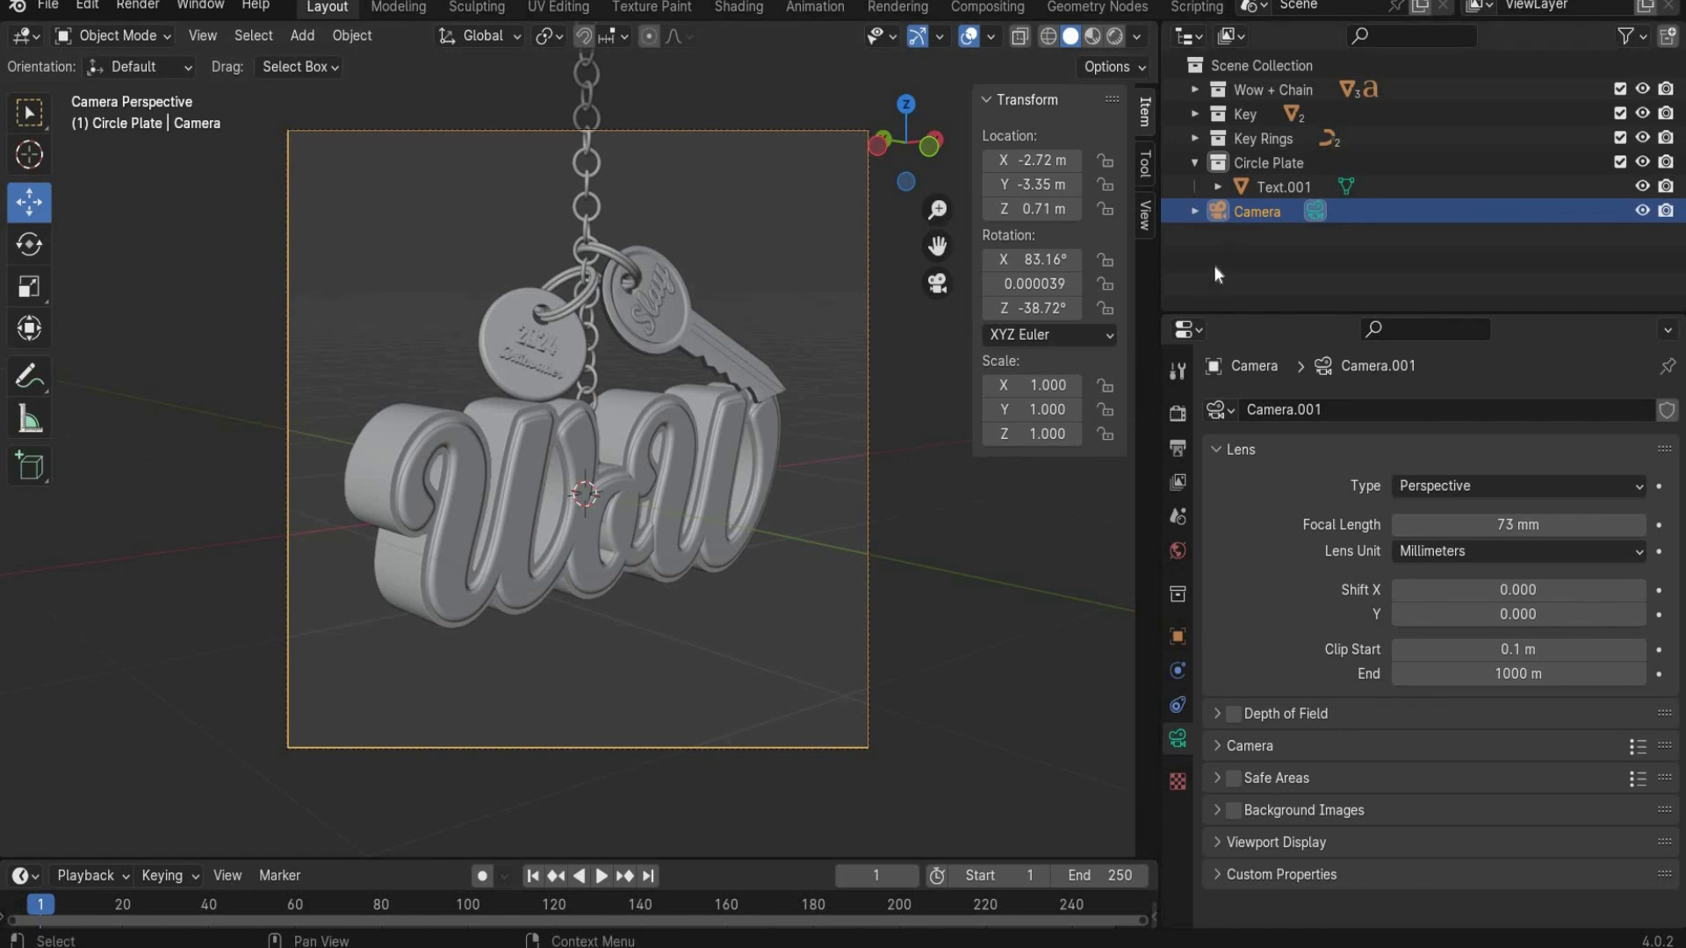
Step: Assign the Holo material to the spiral key ring that holds the round tag
left_click(1267, 186)
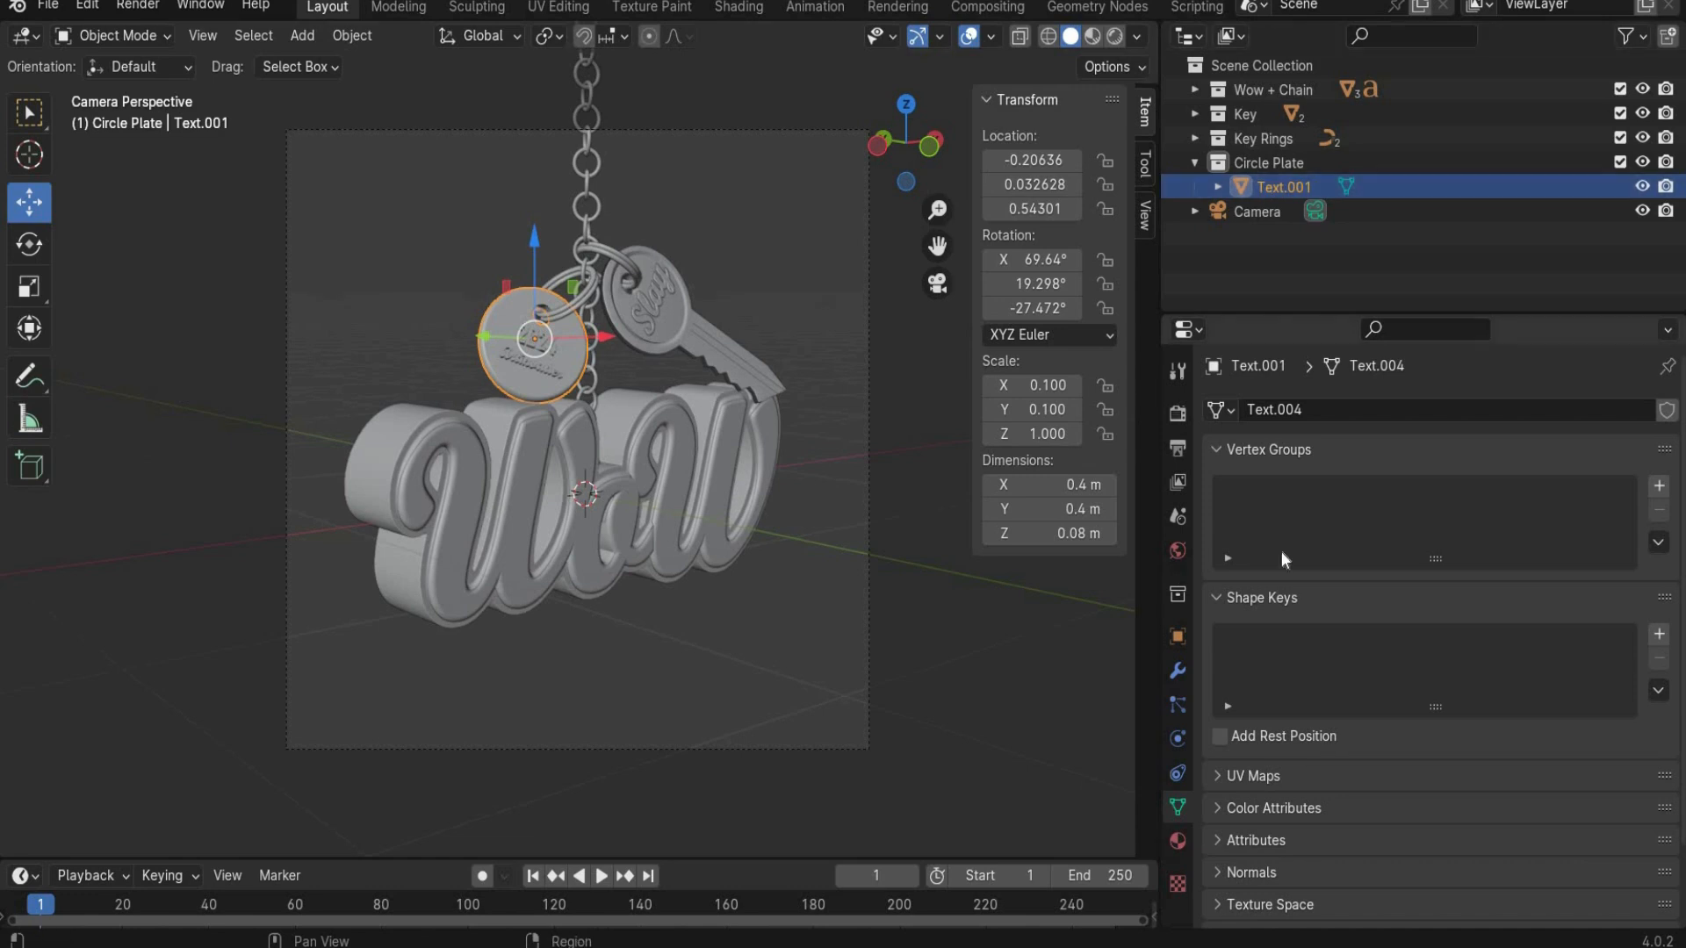
left_click(1177, 841)
left_click(1194, 138)
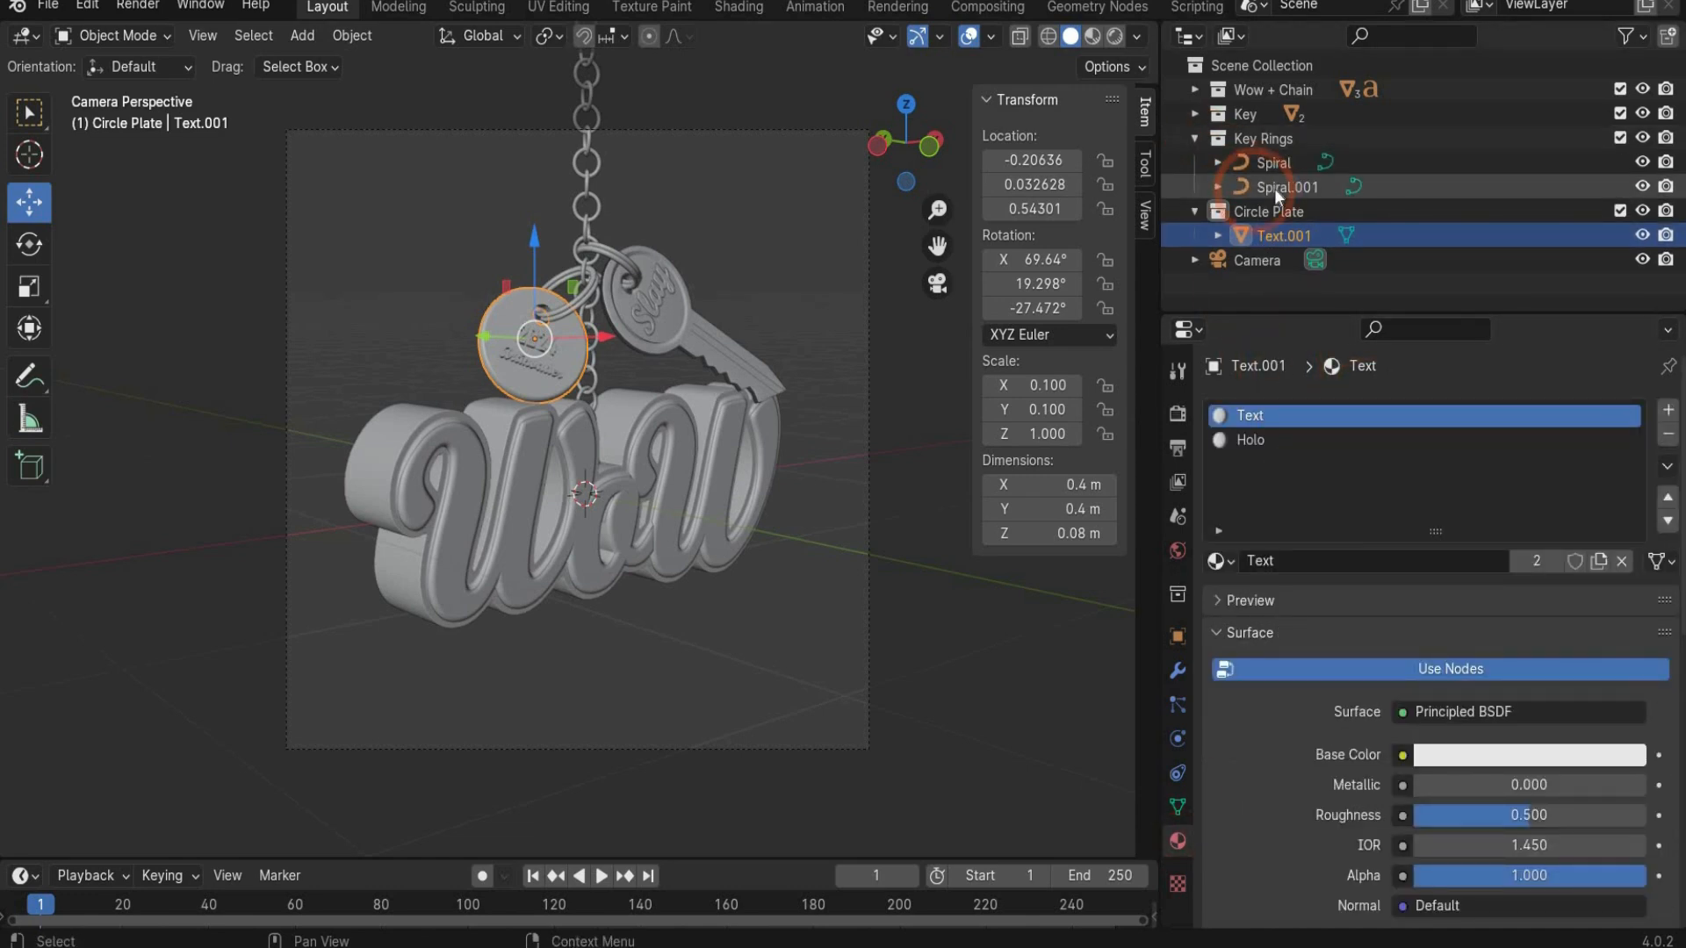
left_click(1275, 188)
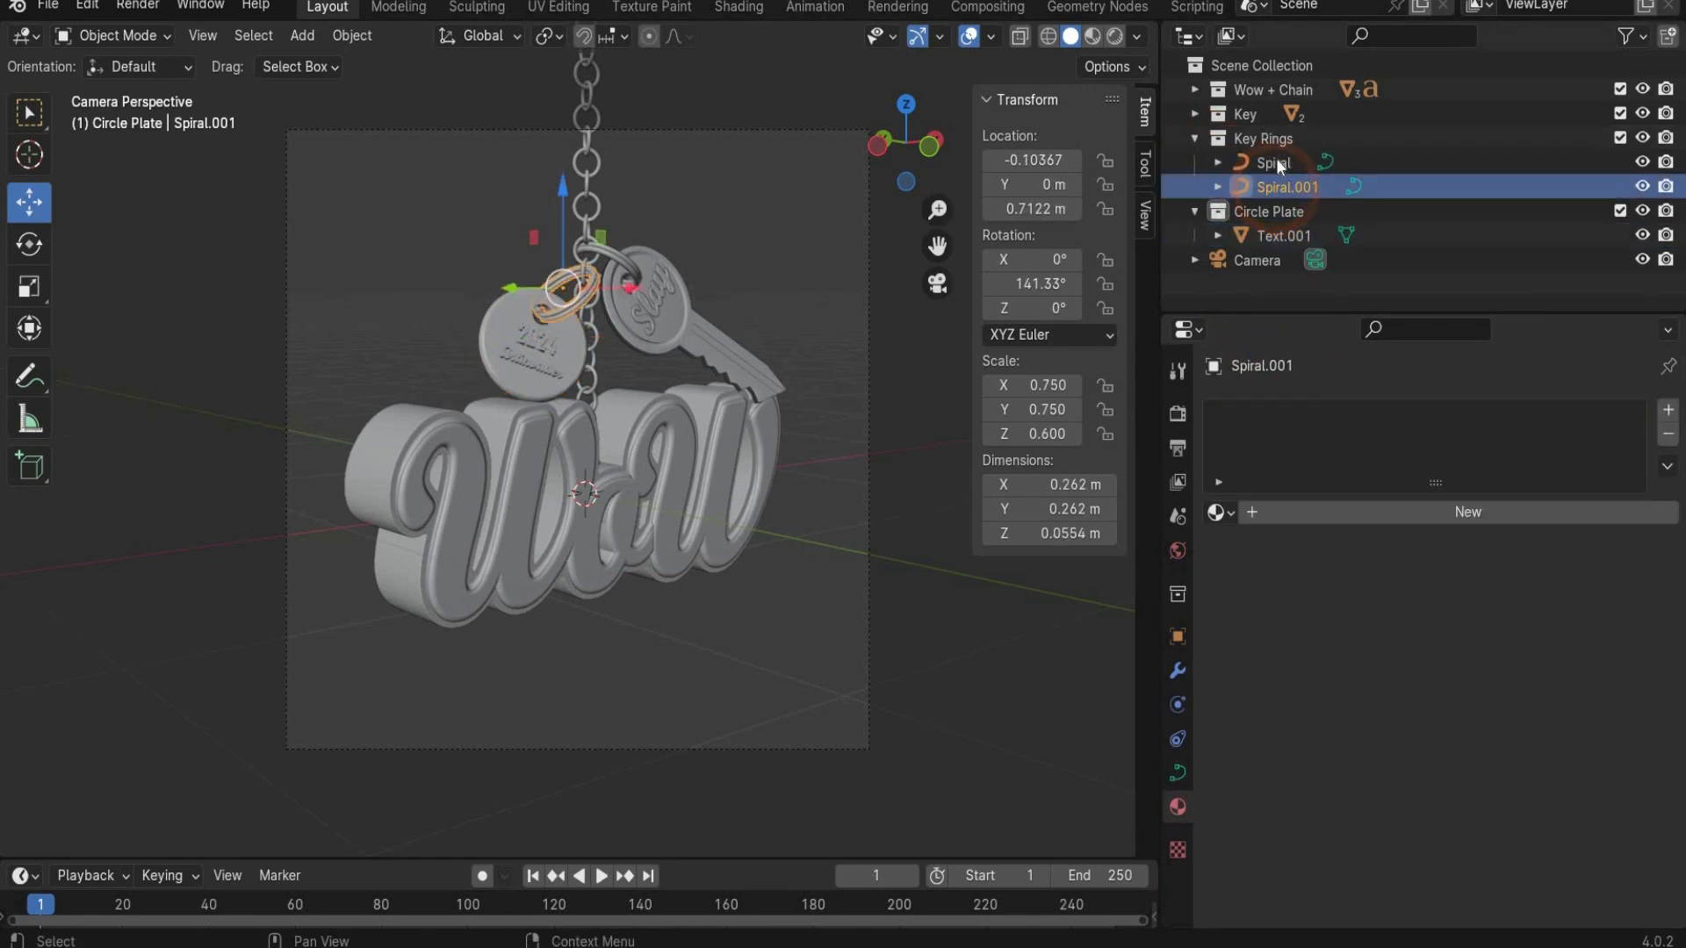
left_click(1220, 512)
left_click(1262, 551)
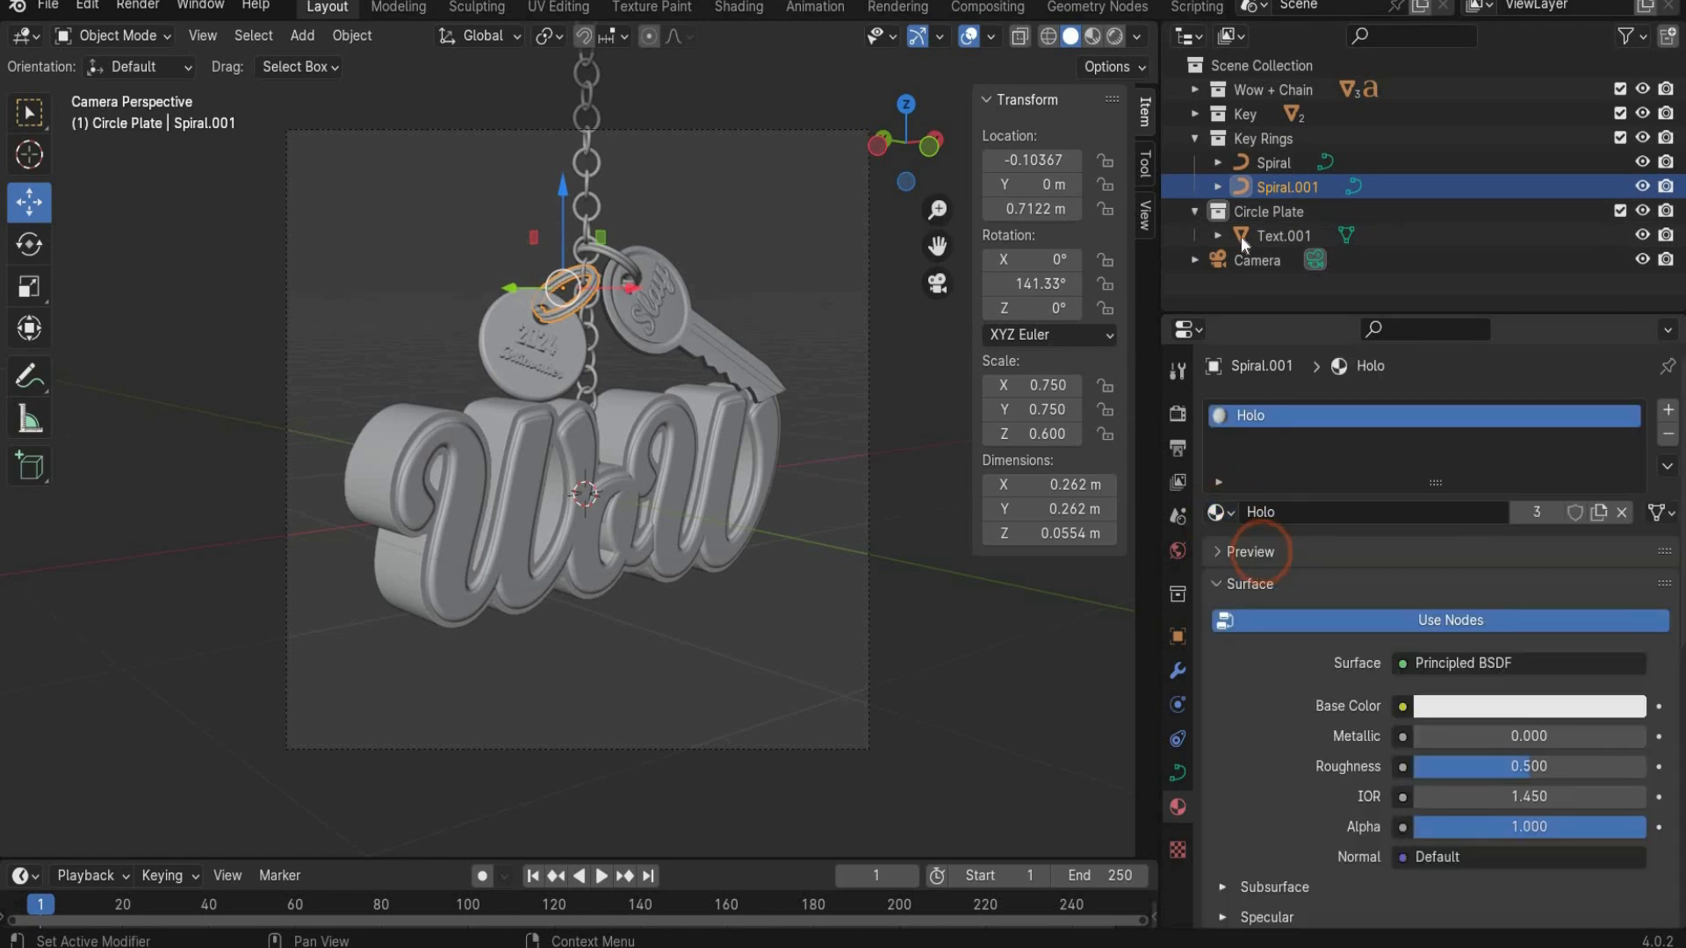
Step: Assign the Holo material to the Spiral key ring holding the key and the Text material to the Slay lettering
left_click(1270, 165)
left_click(1218, 511)
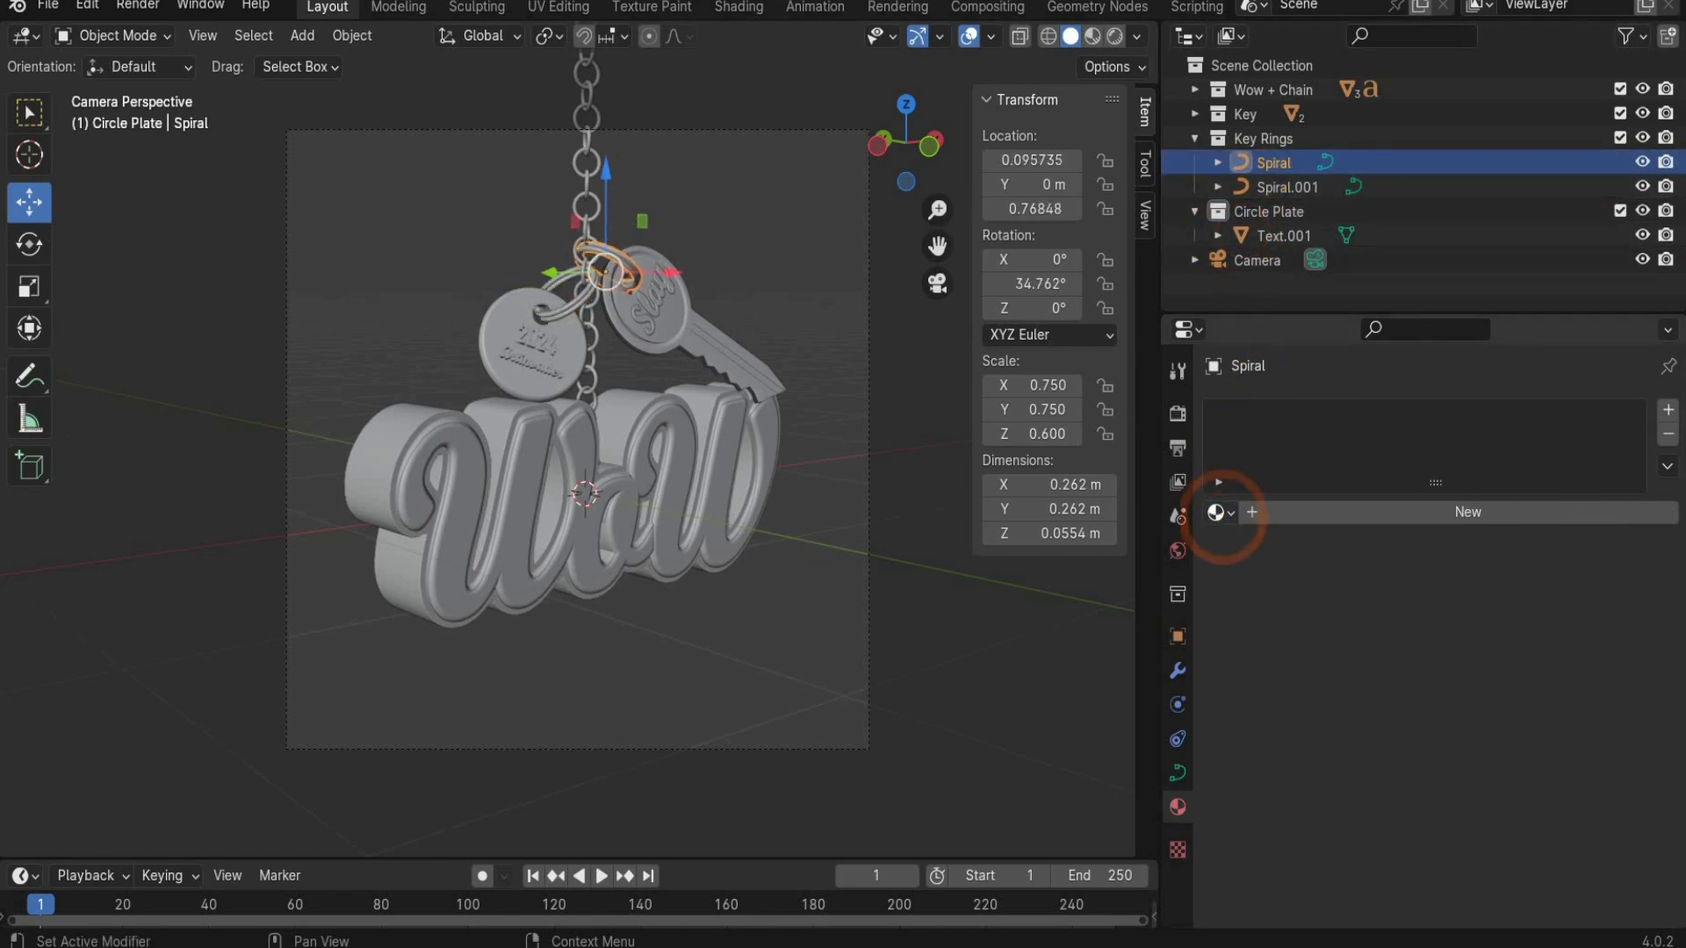
left_click(1195, 114)
left_click(1278, 160)
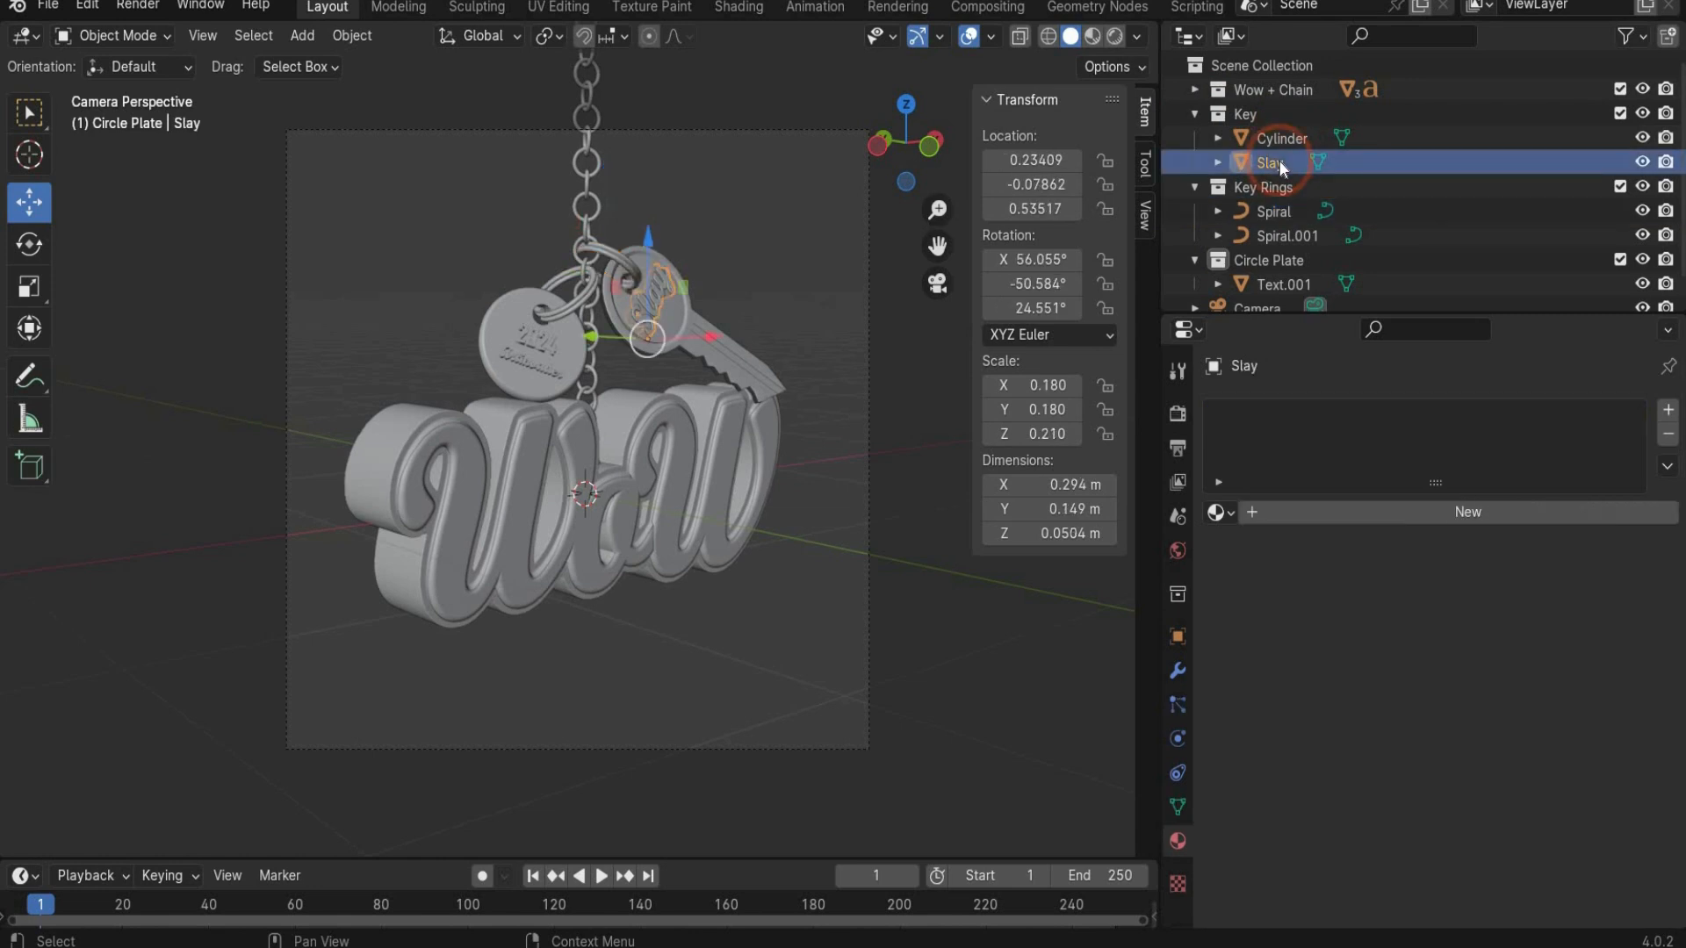
left_click(1215, 514)
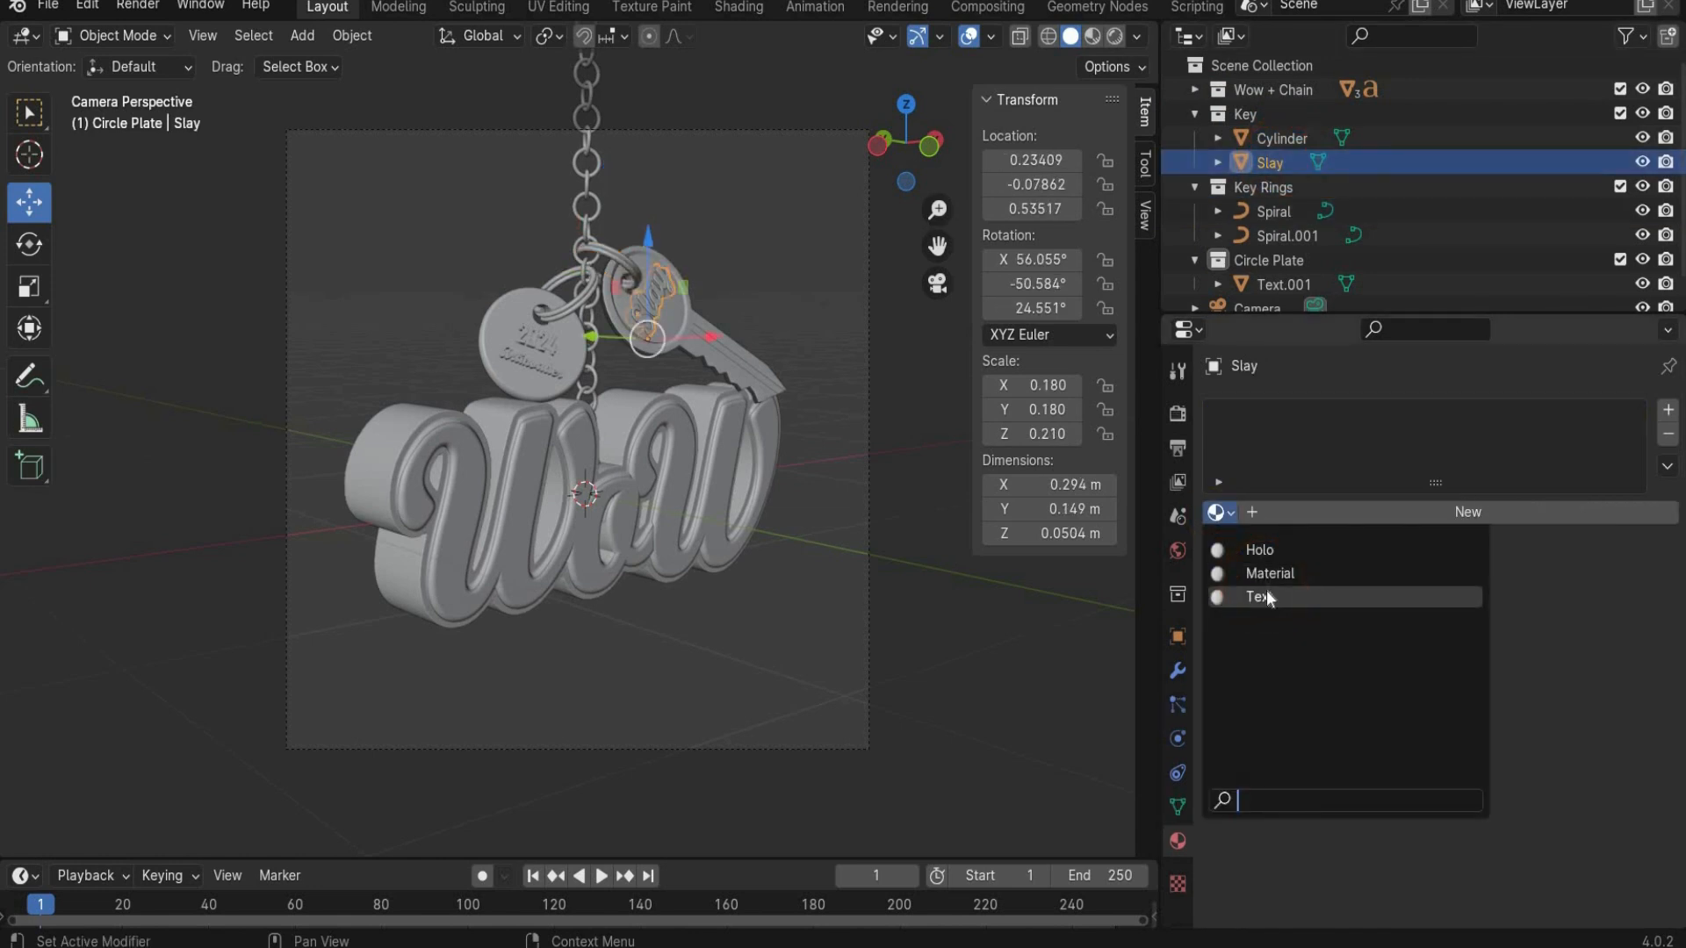
left_click(1269, 596)
Step: Assign the Holo material to the key's Cylinder body, the Wow Ring and the Chain Elements
left_click(1262, 138)
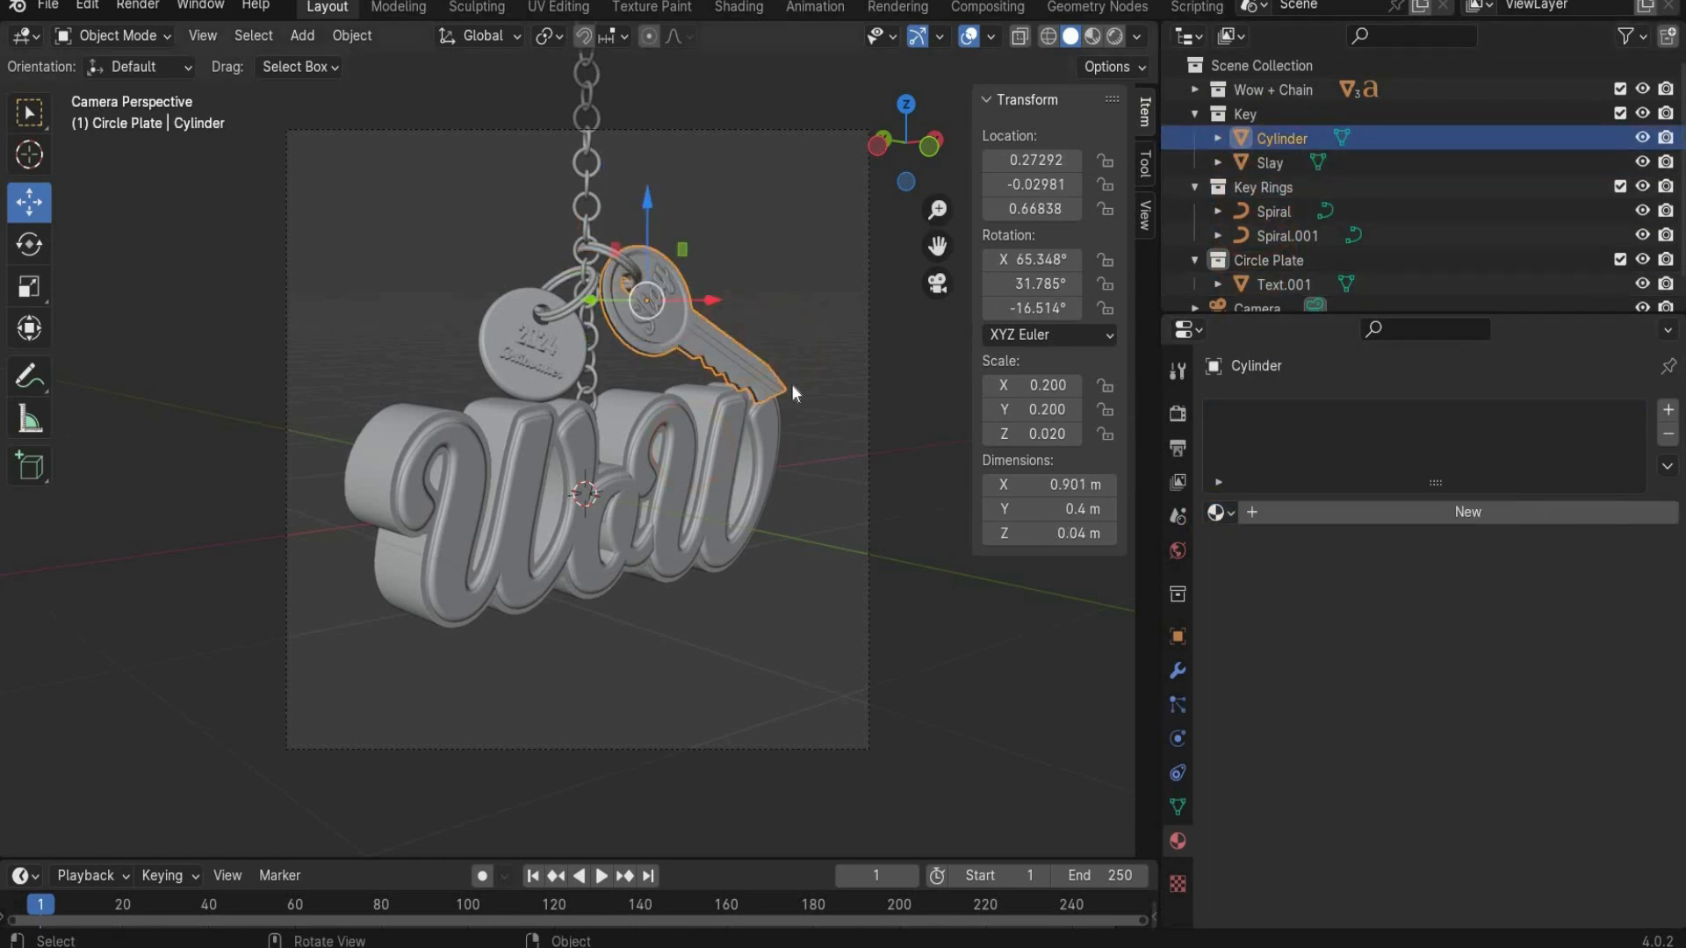
left_click(1215, 512)
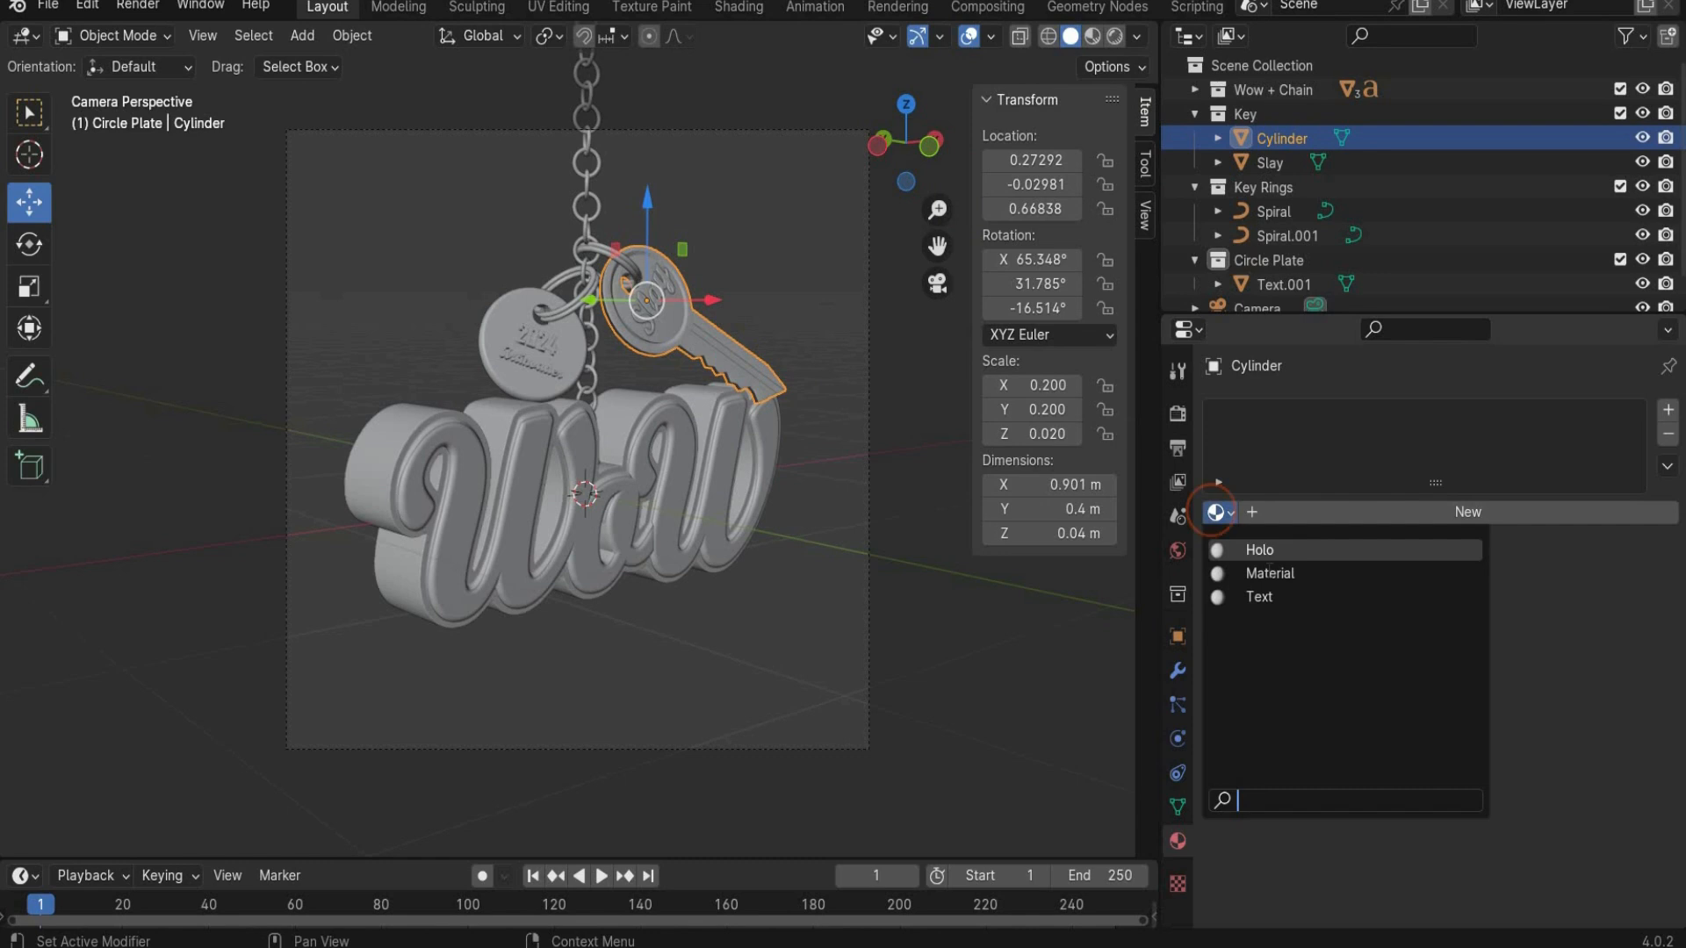
left_click(1268, 551)
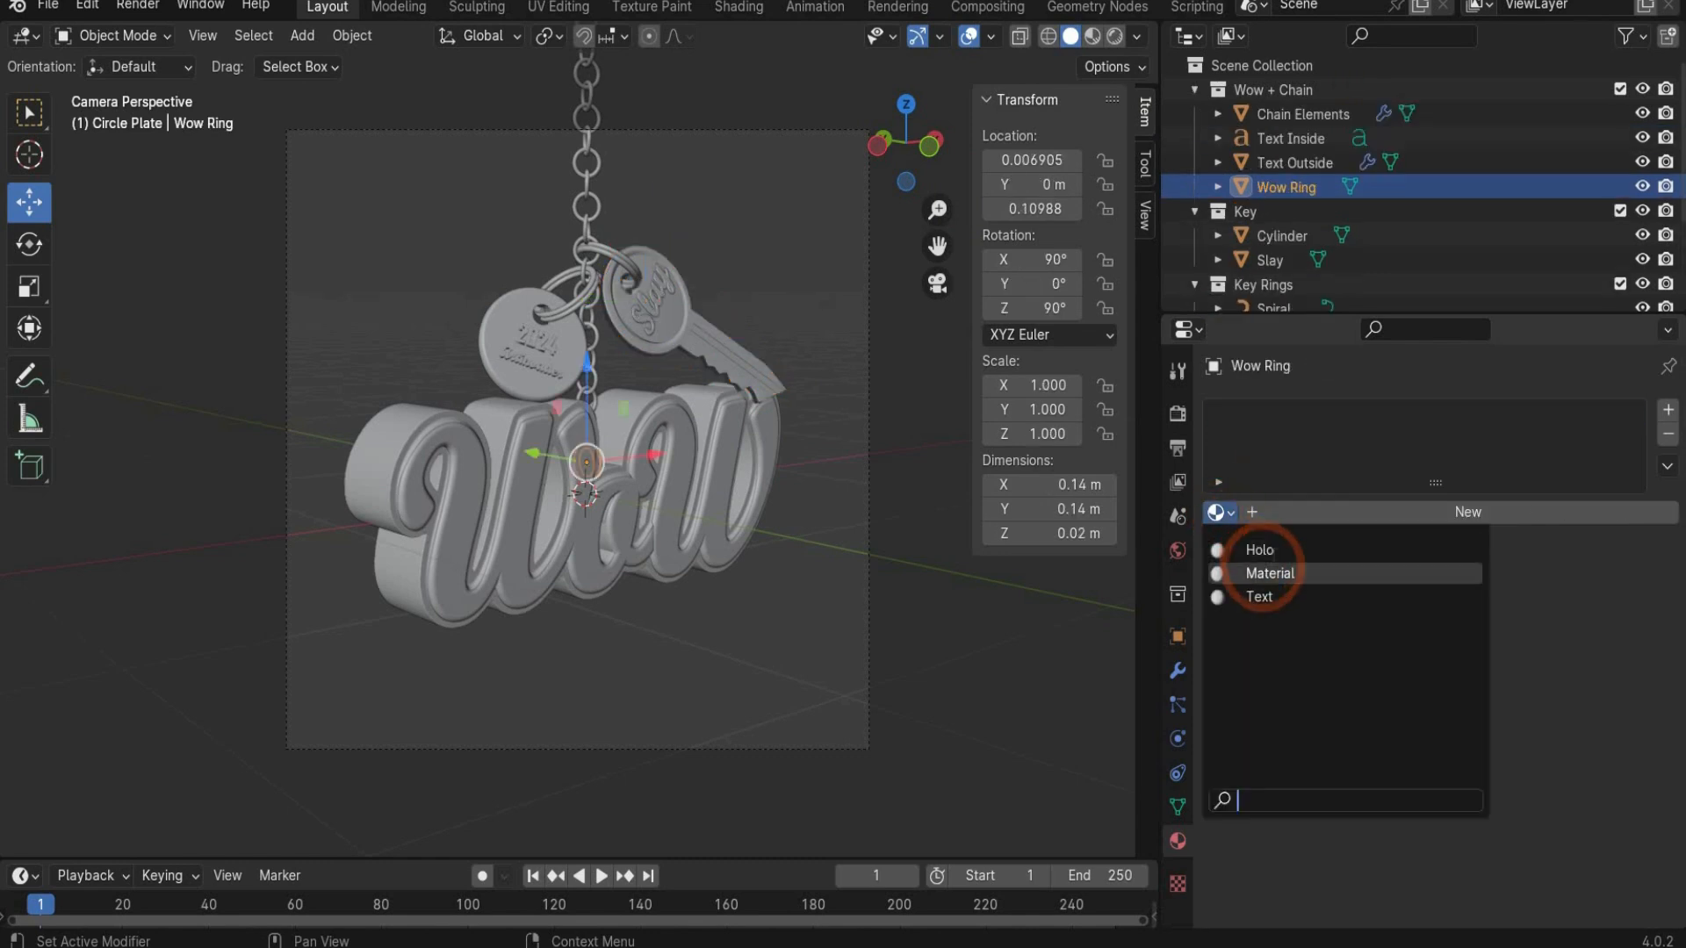
left_click(1268, 549)
left_click(1294, 115)
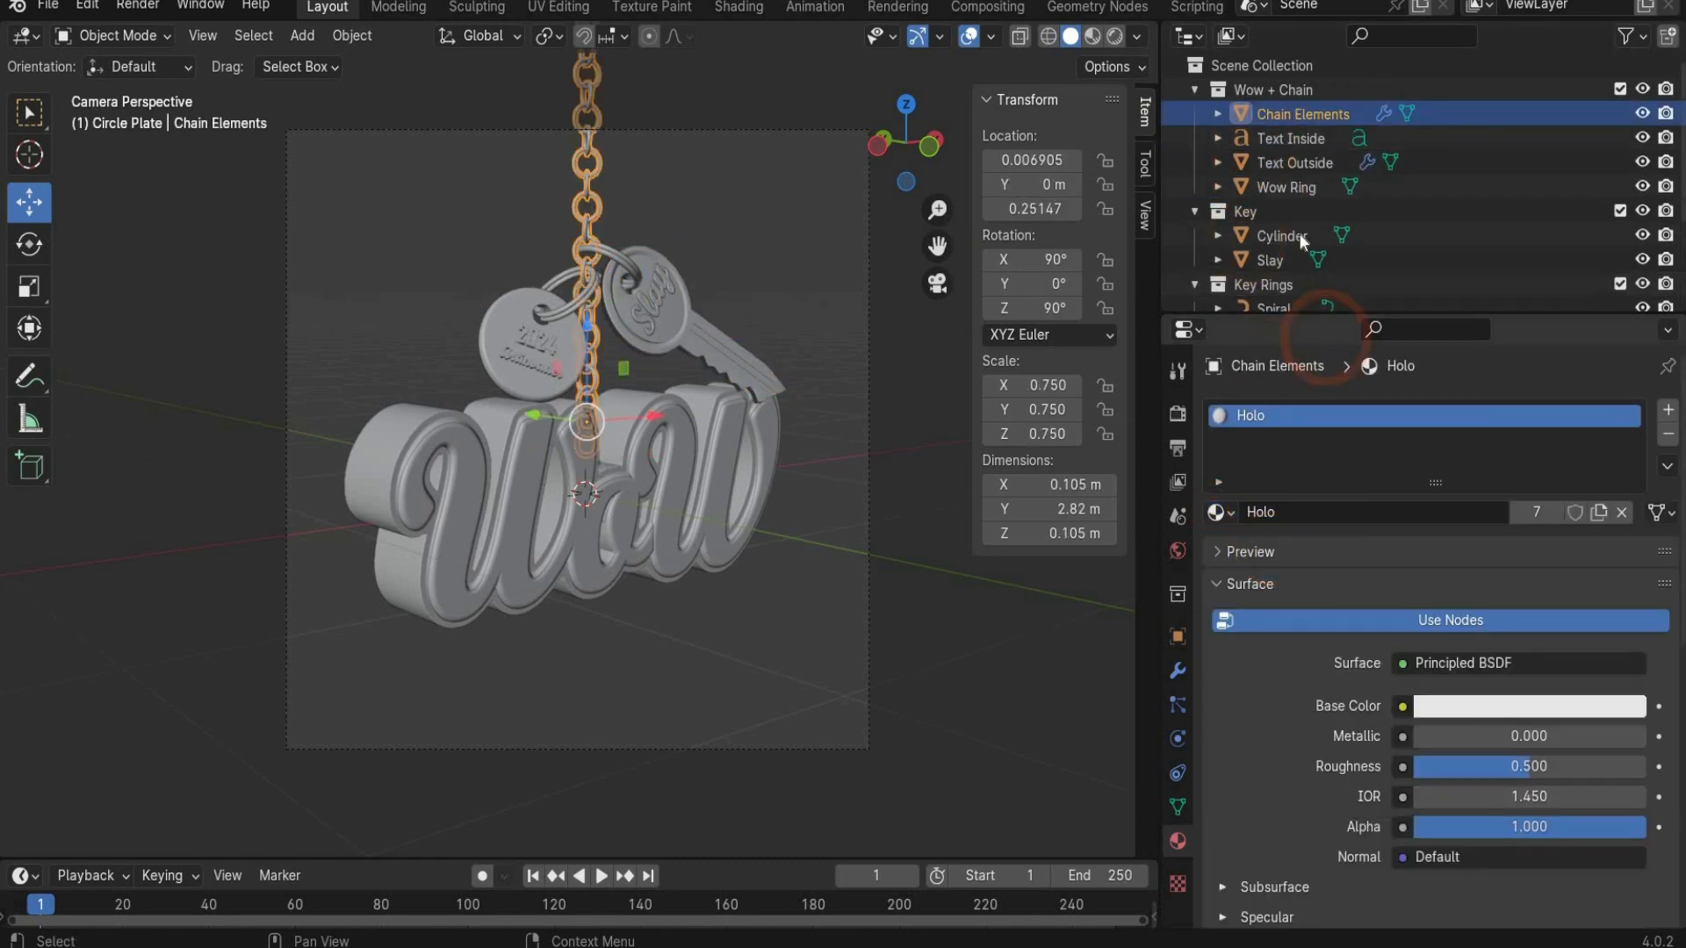
Step: Assign the Text material to the Text Outside object and minimize the reference image
left_click(1294, 170)
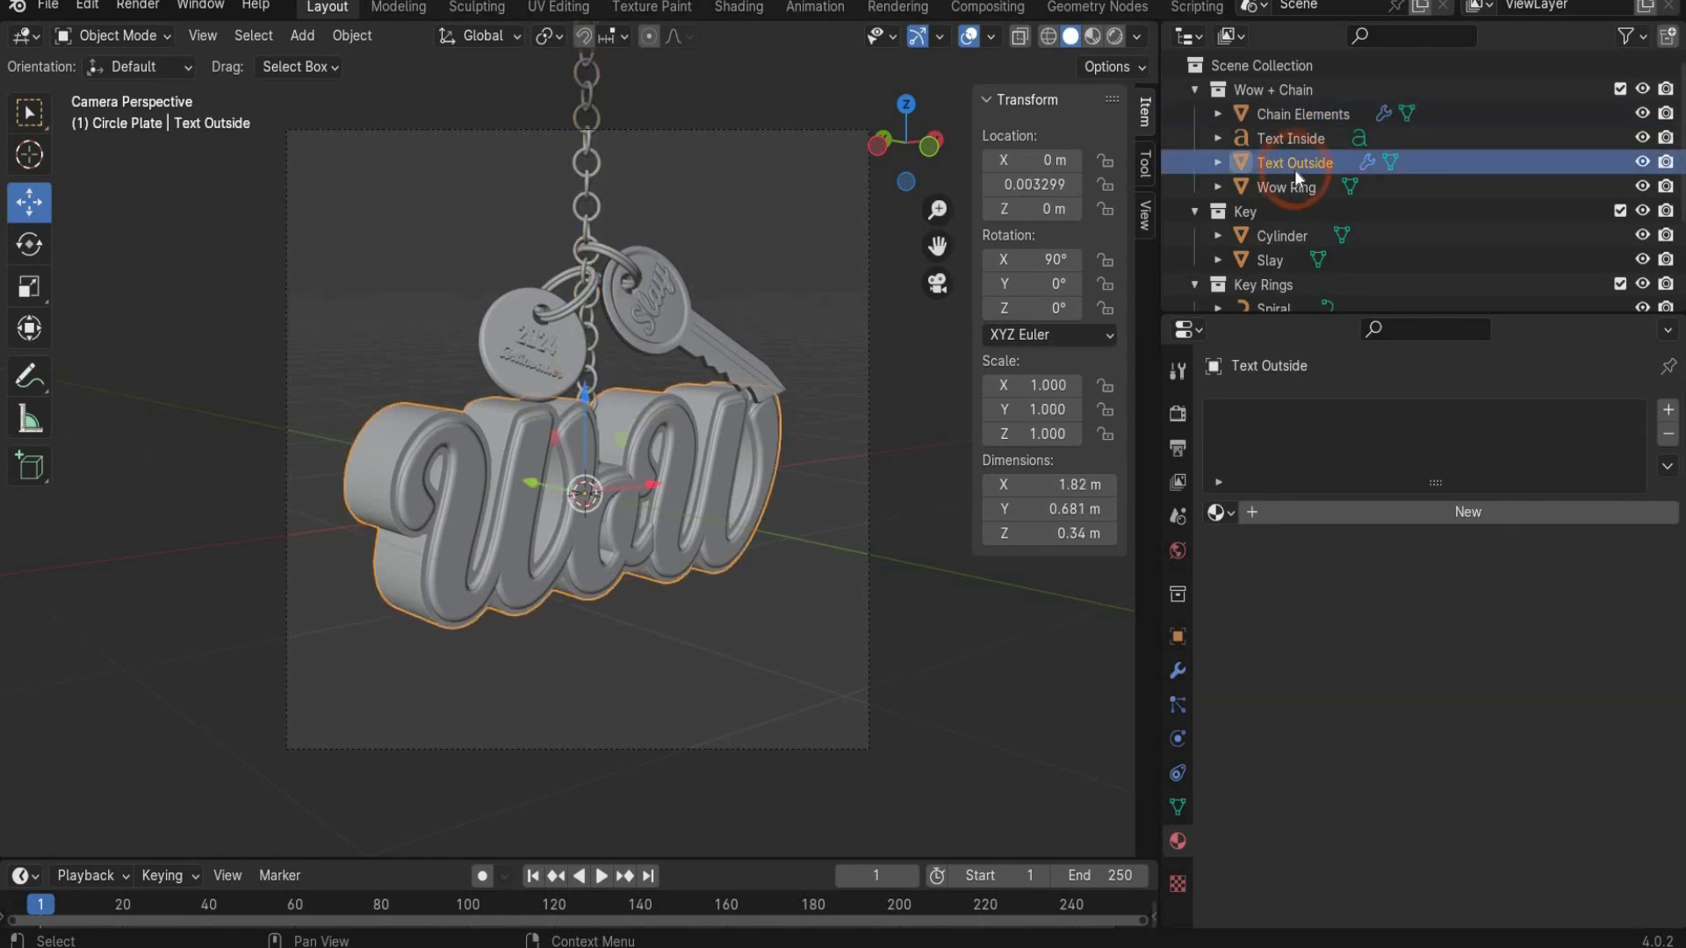
left_click(1218, 512)
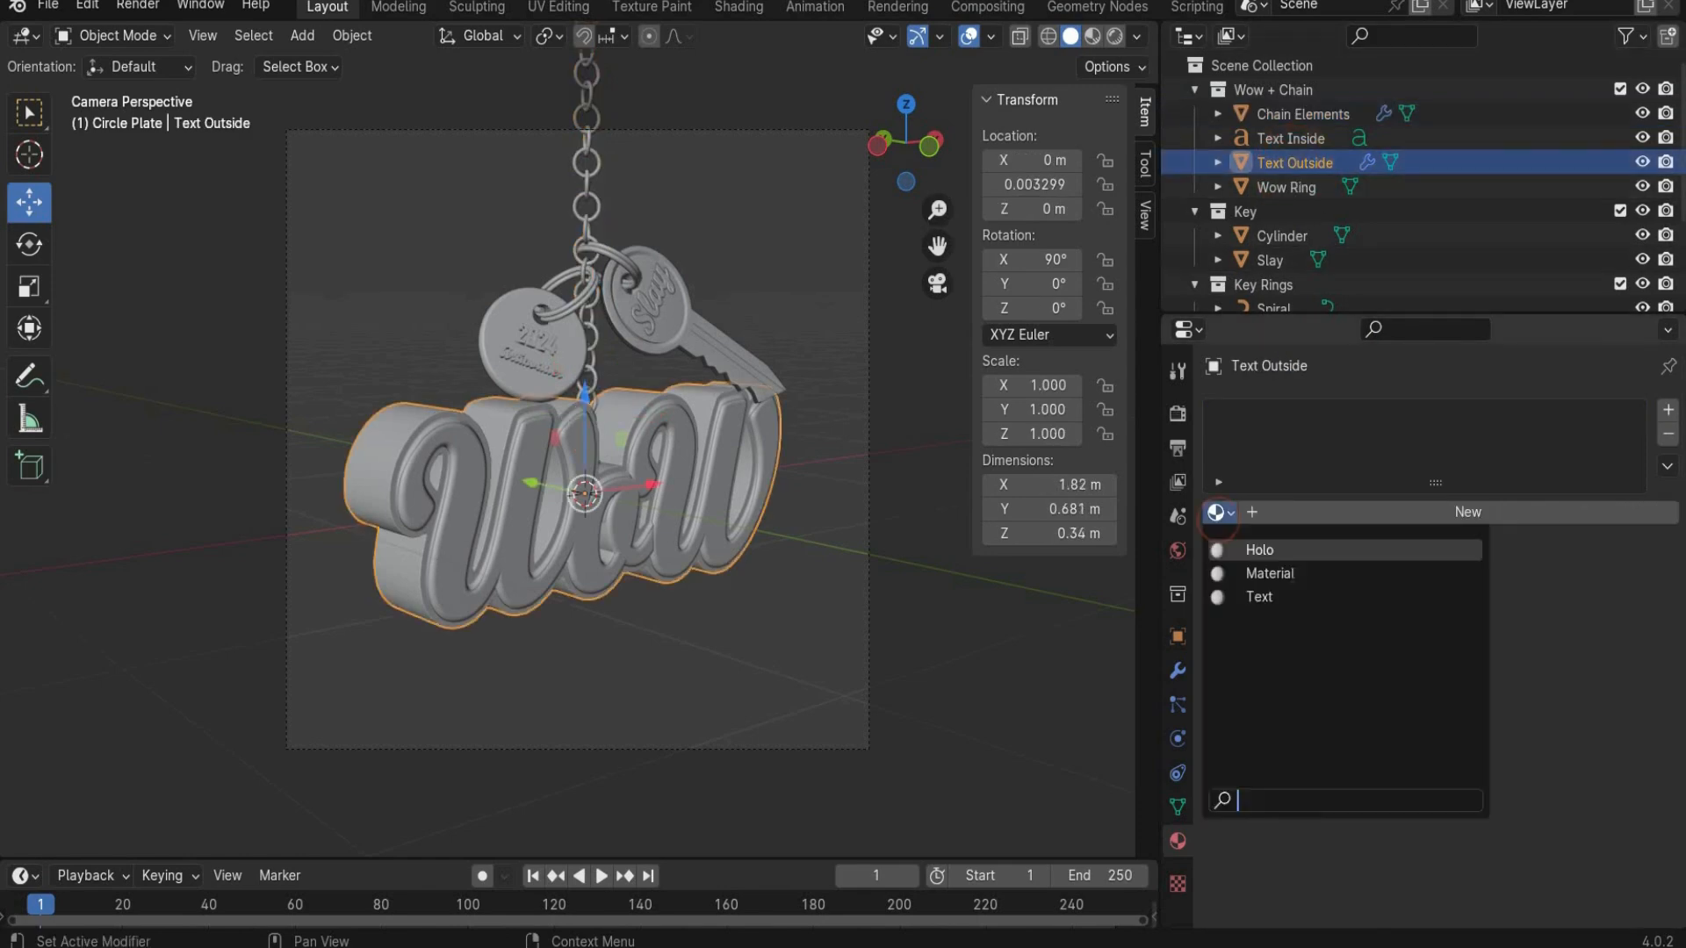
left_click(1295, 598)
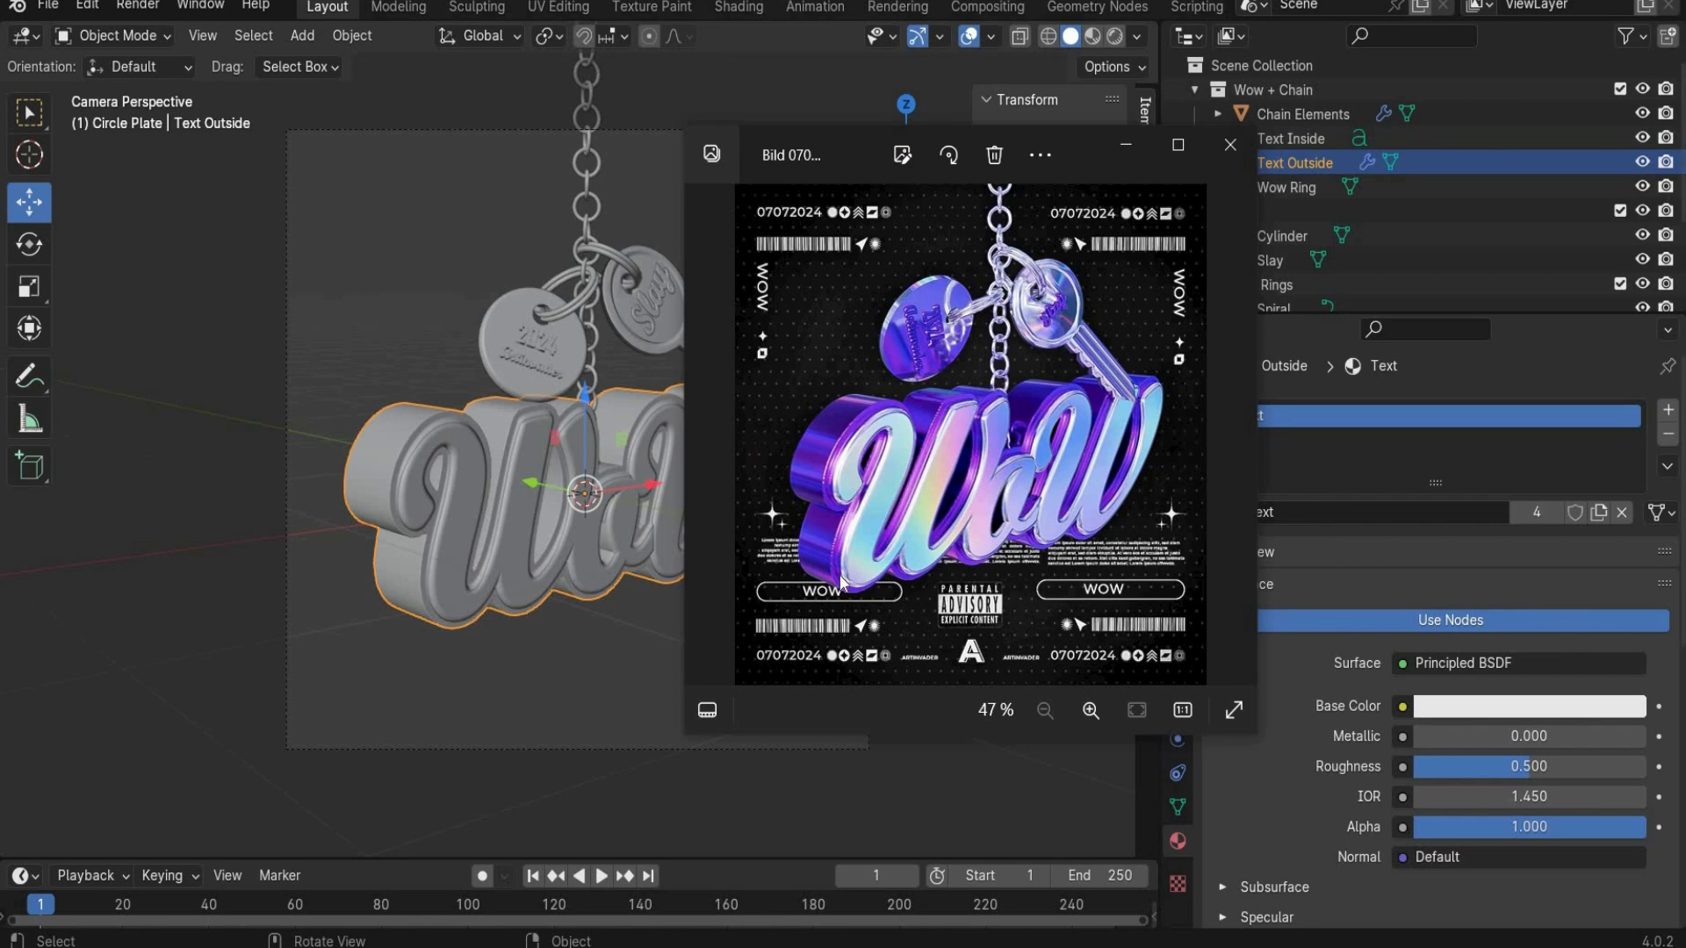
left_click(1125, 146)
Step: Assign the Holo material to the Text Inside object, and check the materials of the chain and round tag
left_click(1292, 140)
left_click(1347, 137)
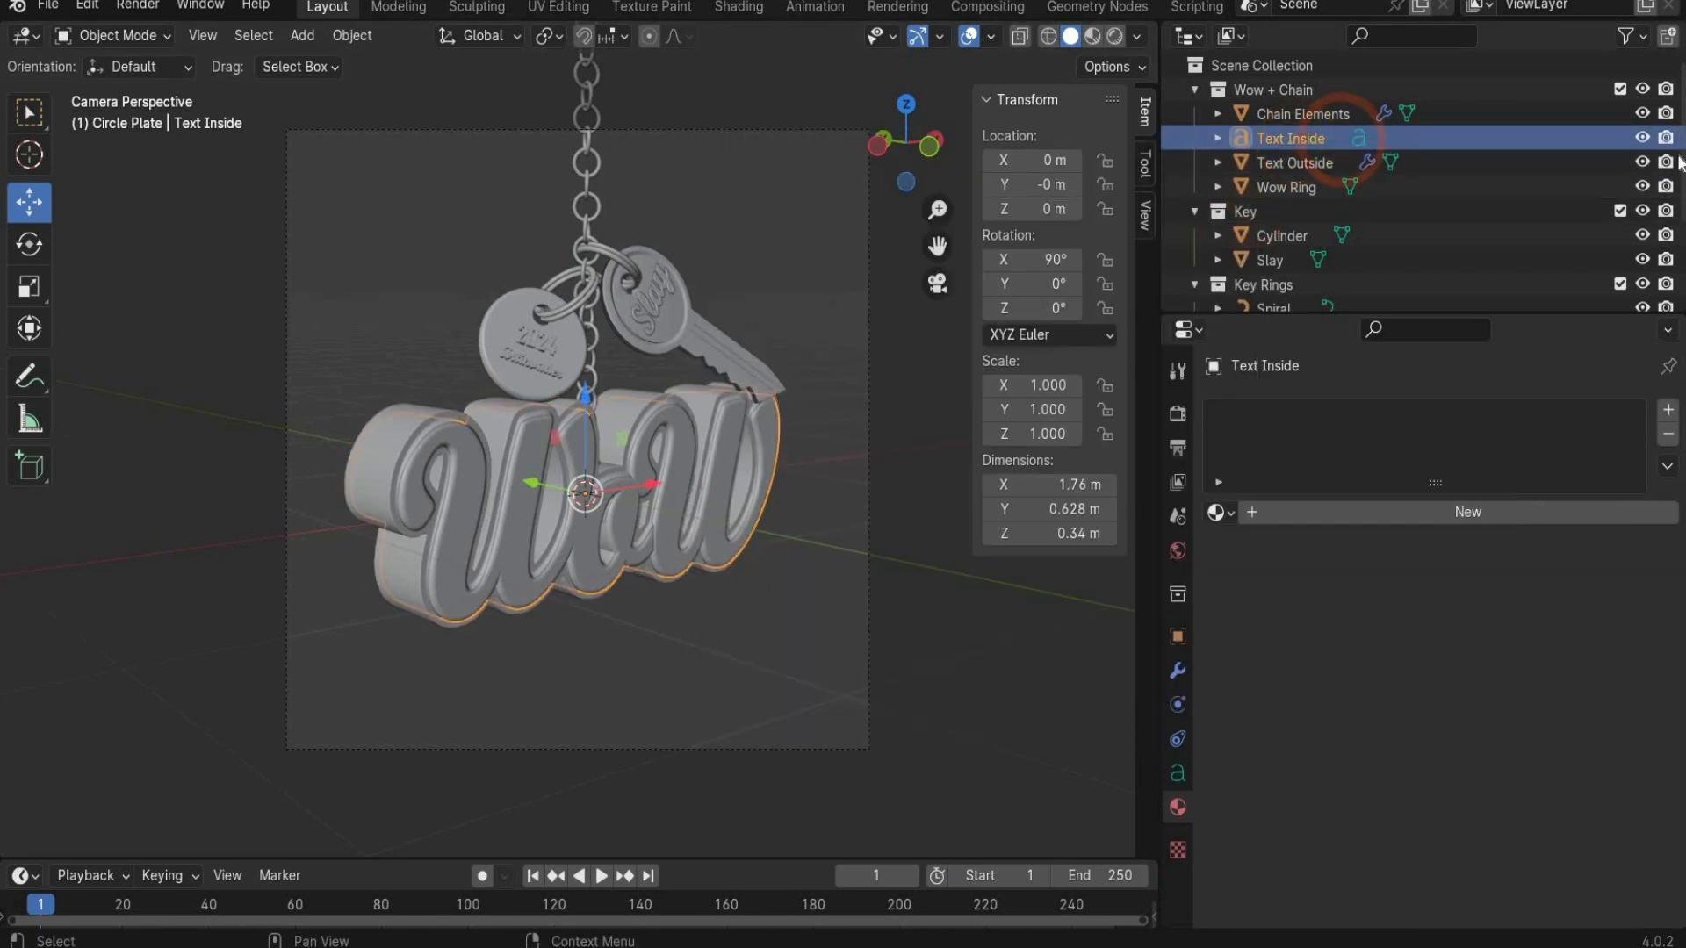
left_click(1640, 164)
left_click(1640, 164)
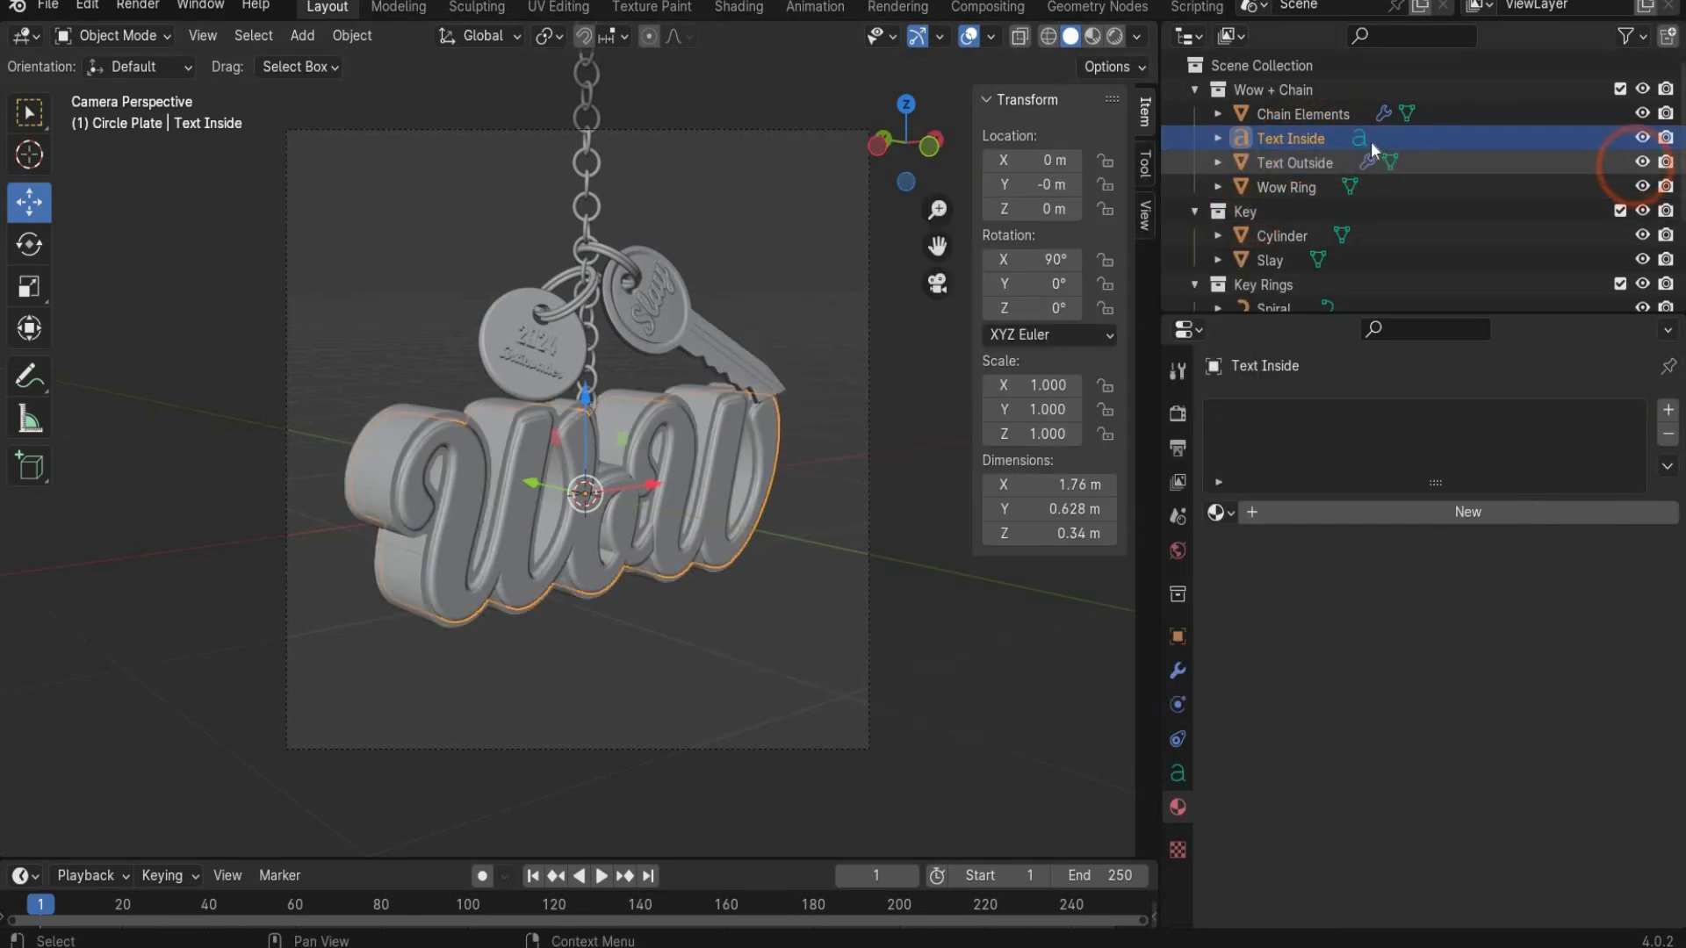
left_click(1287, 458)
left_click(1218, 512)
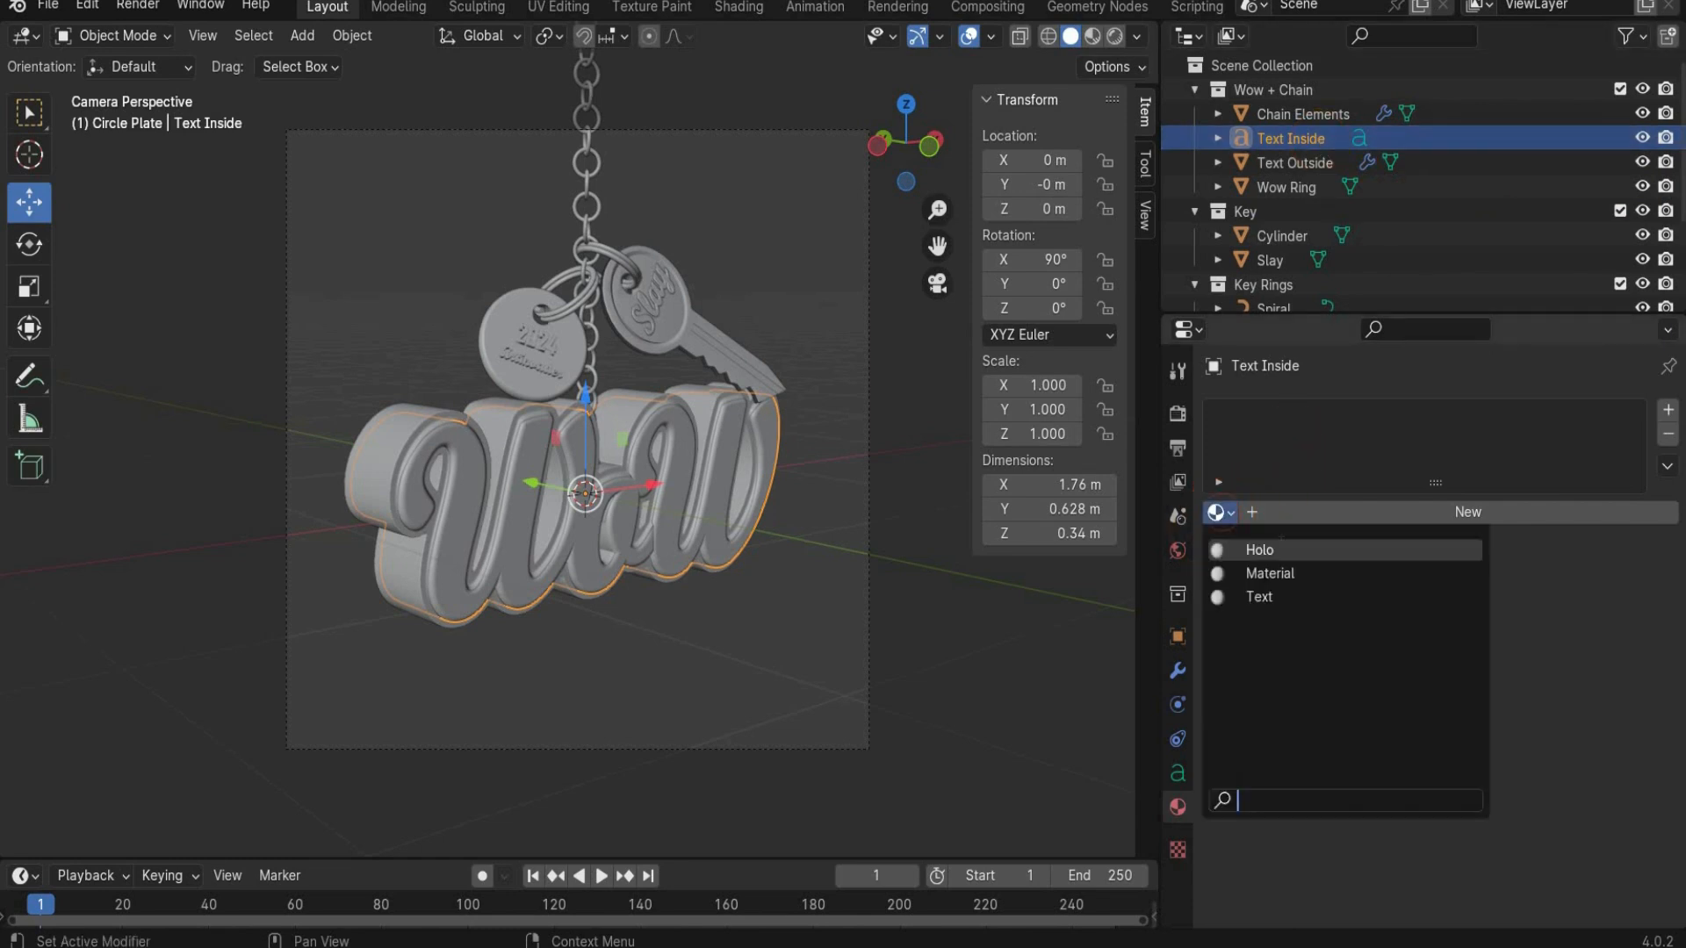
left_click(1278, 549)
left_click(1304, 120)
scroll(1299, 176, "down", 5)
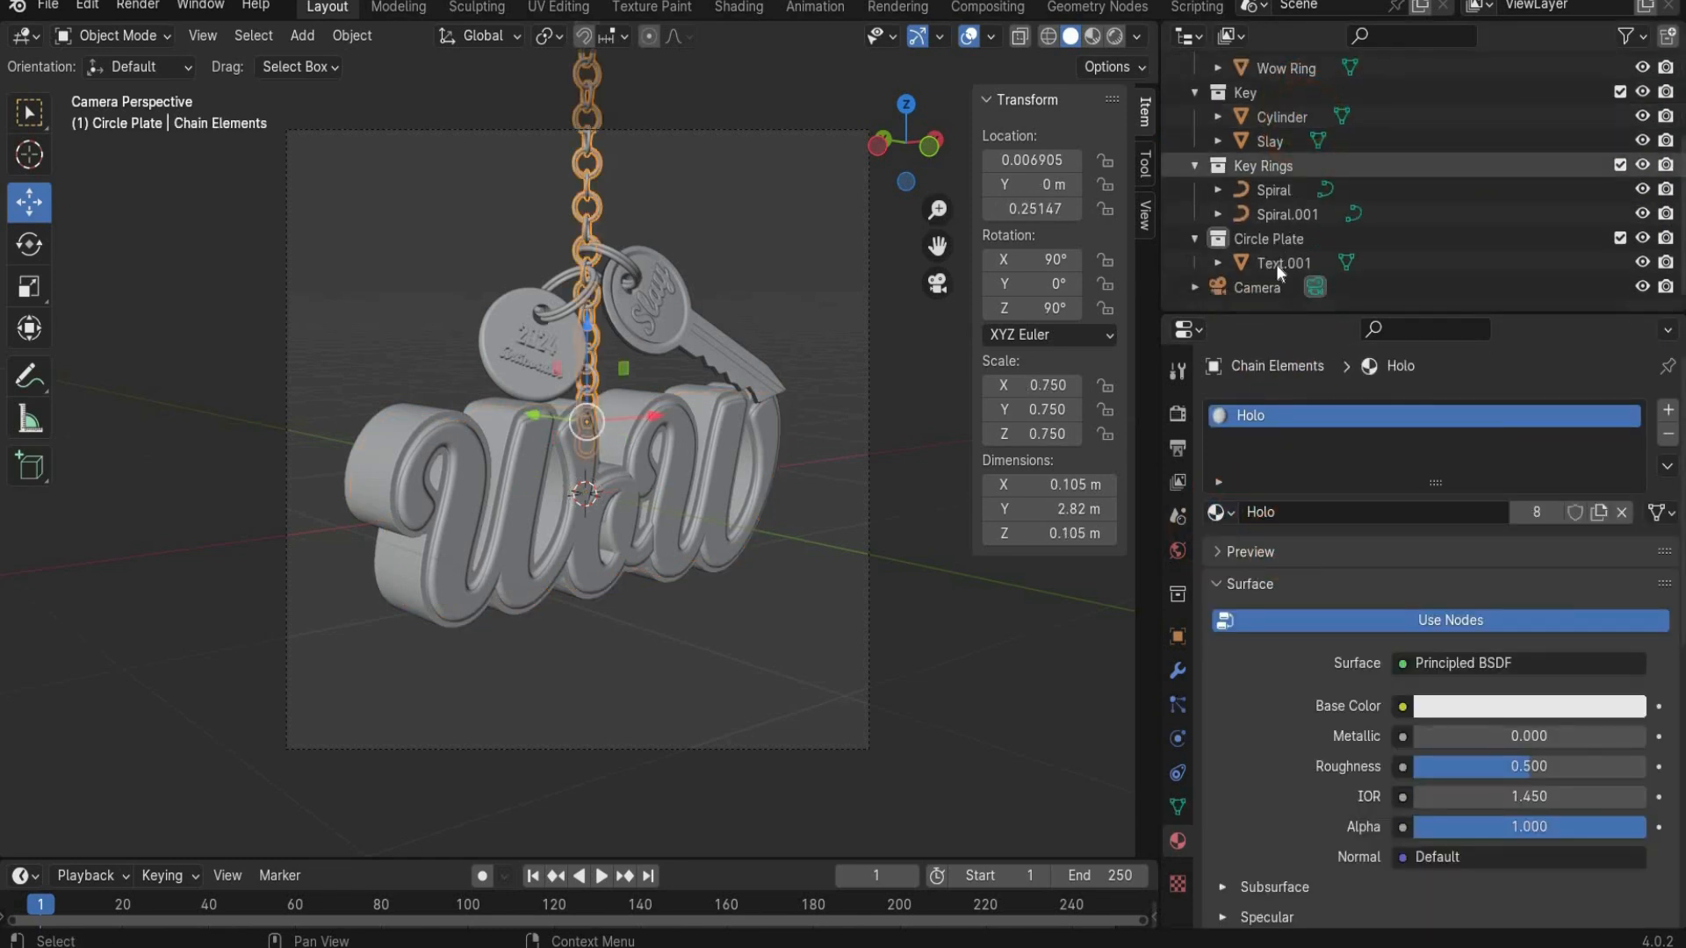
left_click(1276, 263)
scroll(1276, 264, "up", 5)
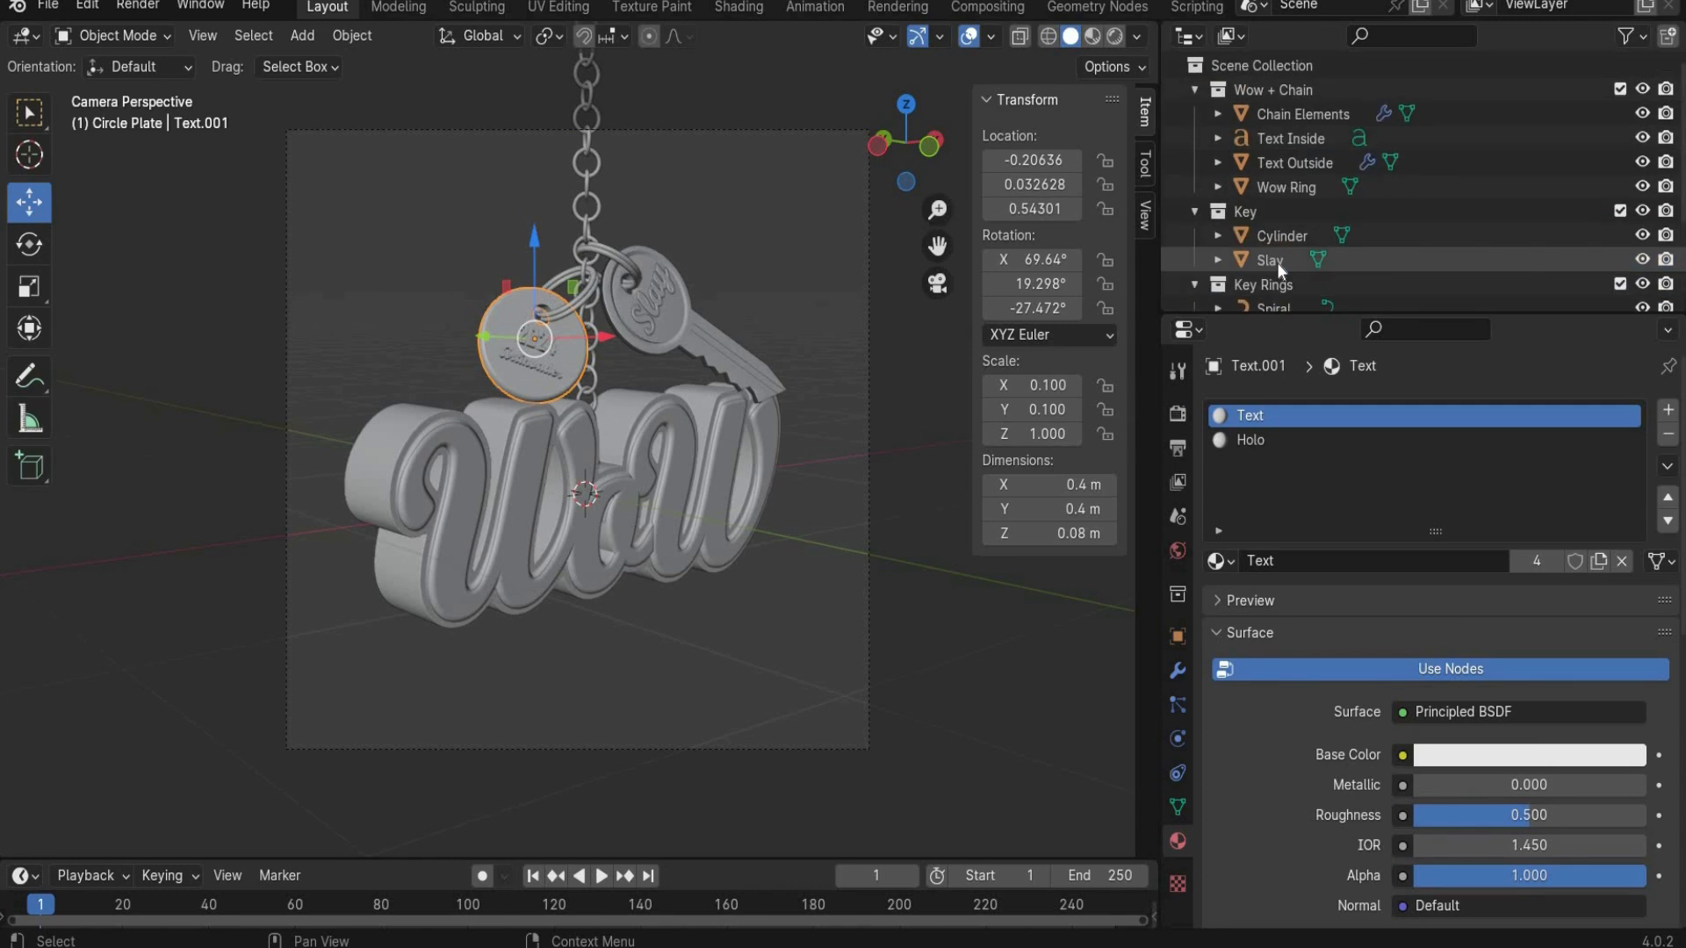
Step: Convert all keychain parts to meshes and join them into one object under Chain Elements
key("a")
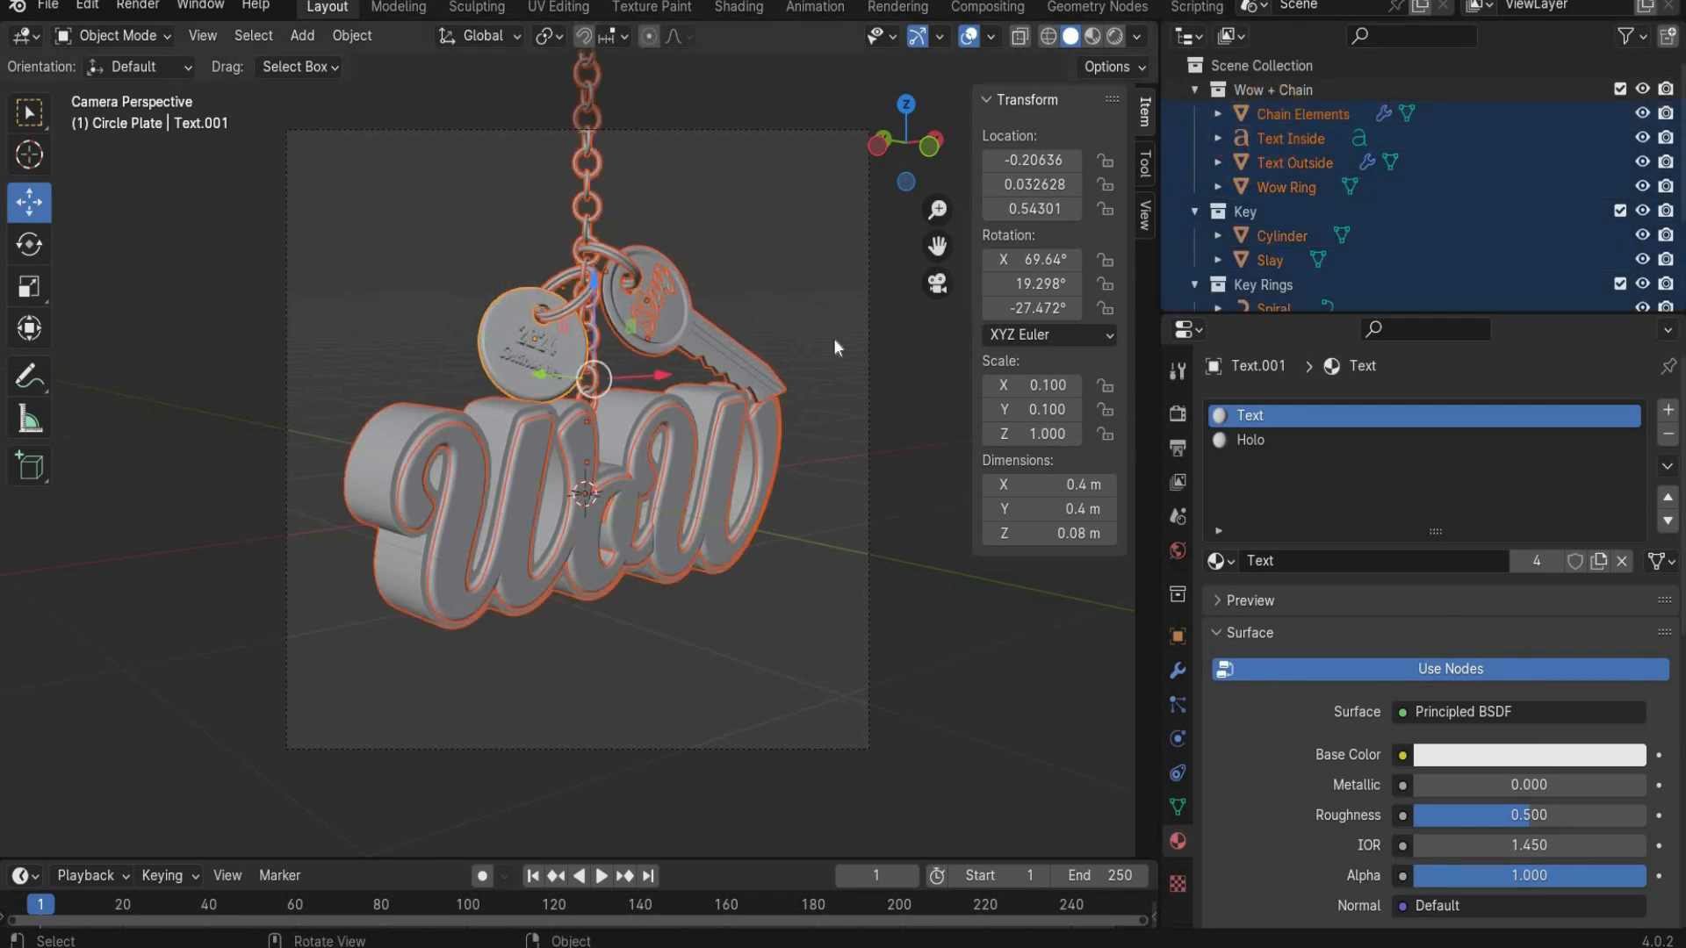
right_click(655, 407)
mouse_move(687, 433)
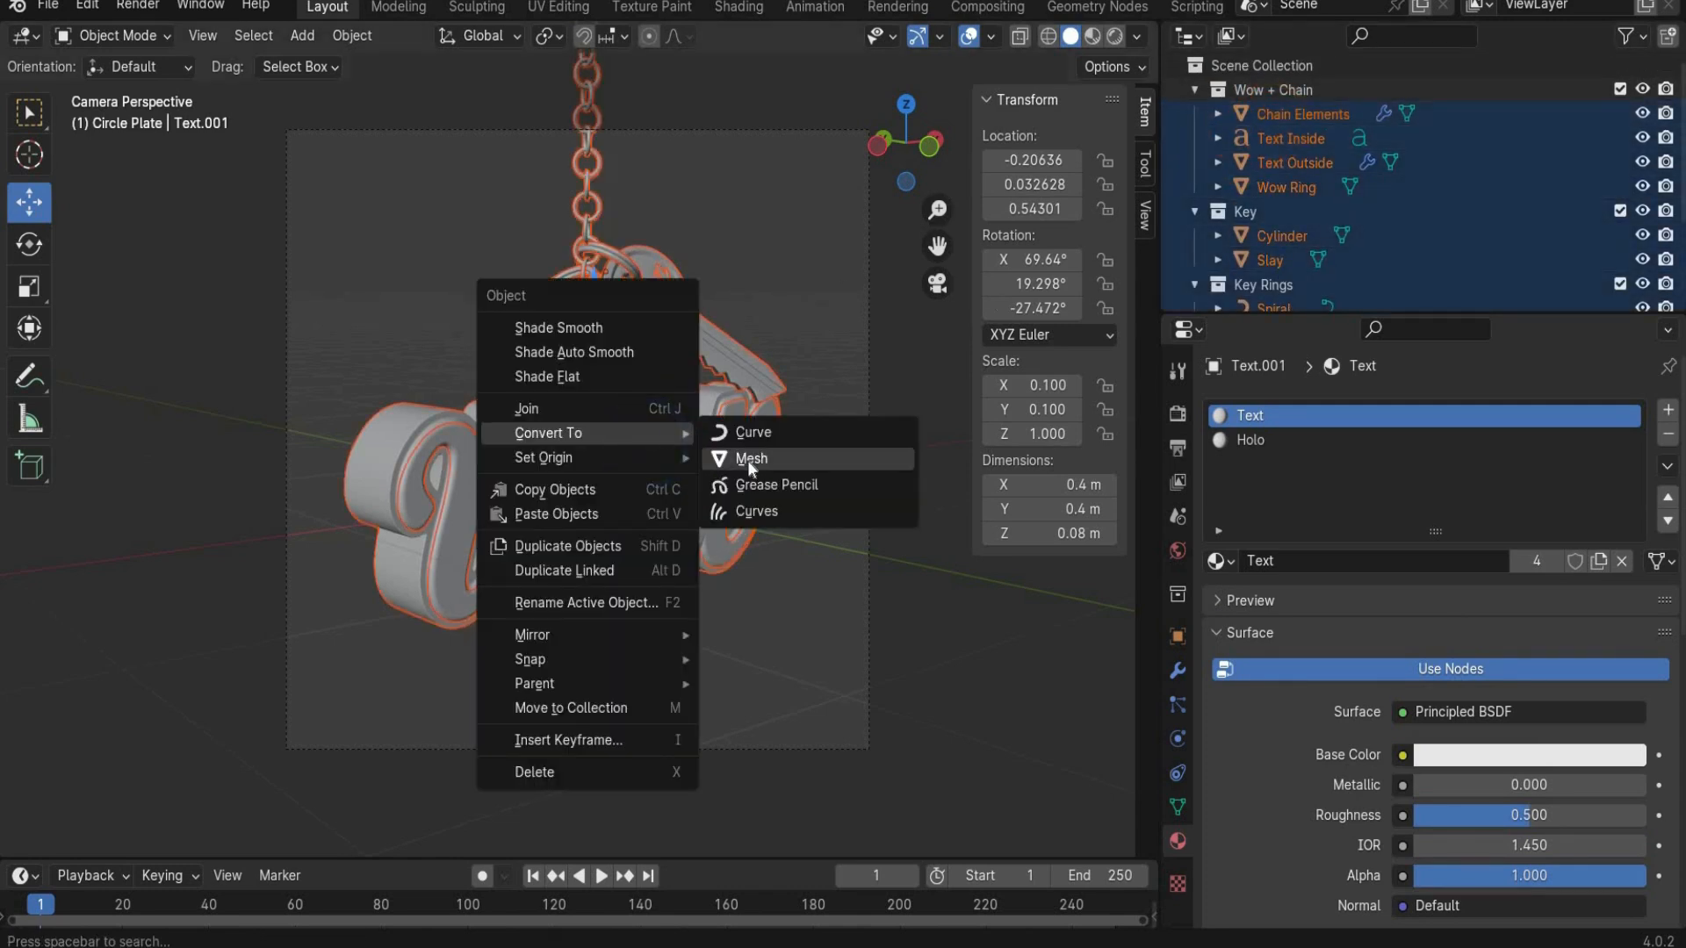
left_click(746, 460)
right_click(697, 435)
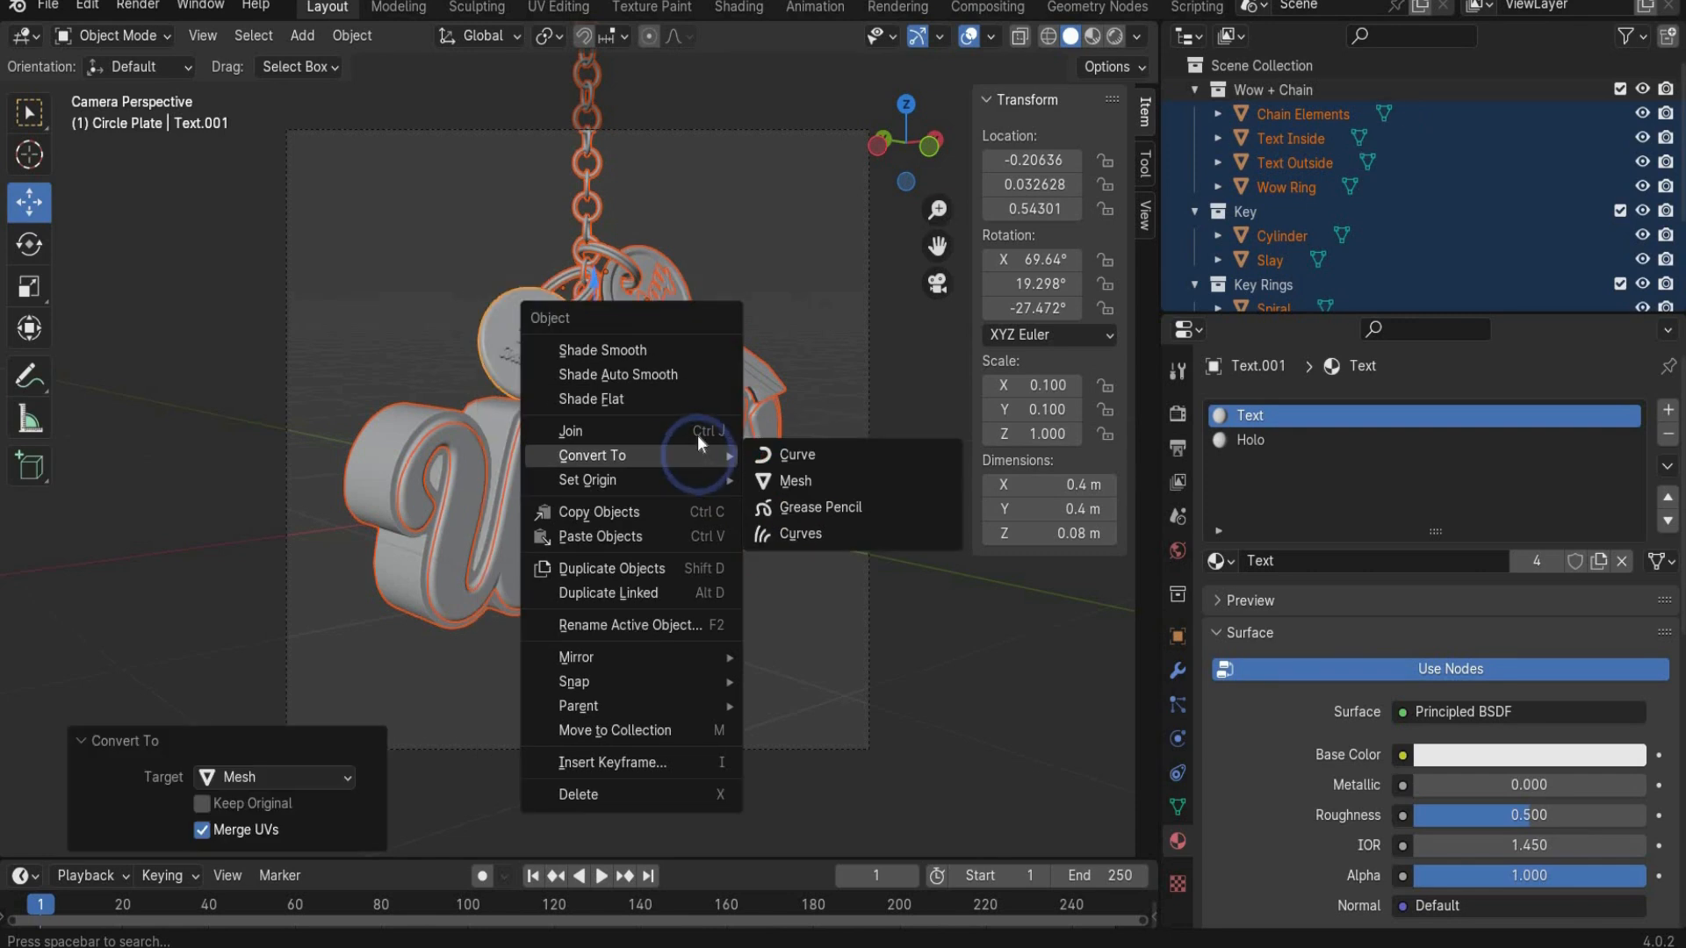
left_click(697, 435)
Step: Move the keychain 2.9451 m down along Z so the chain's top meets the 3D cursor, and set its origin to the cursor
scroll(579, 338, "down", 4)
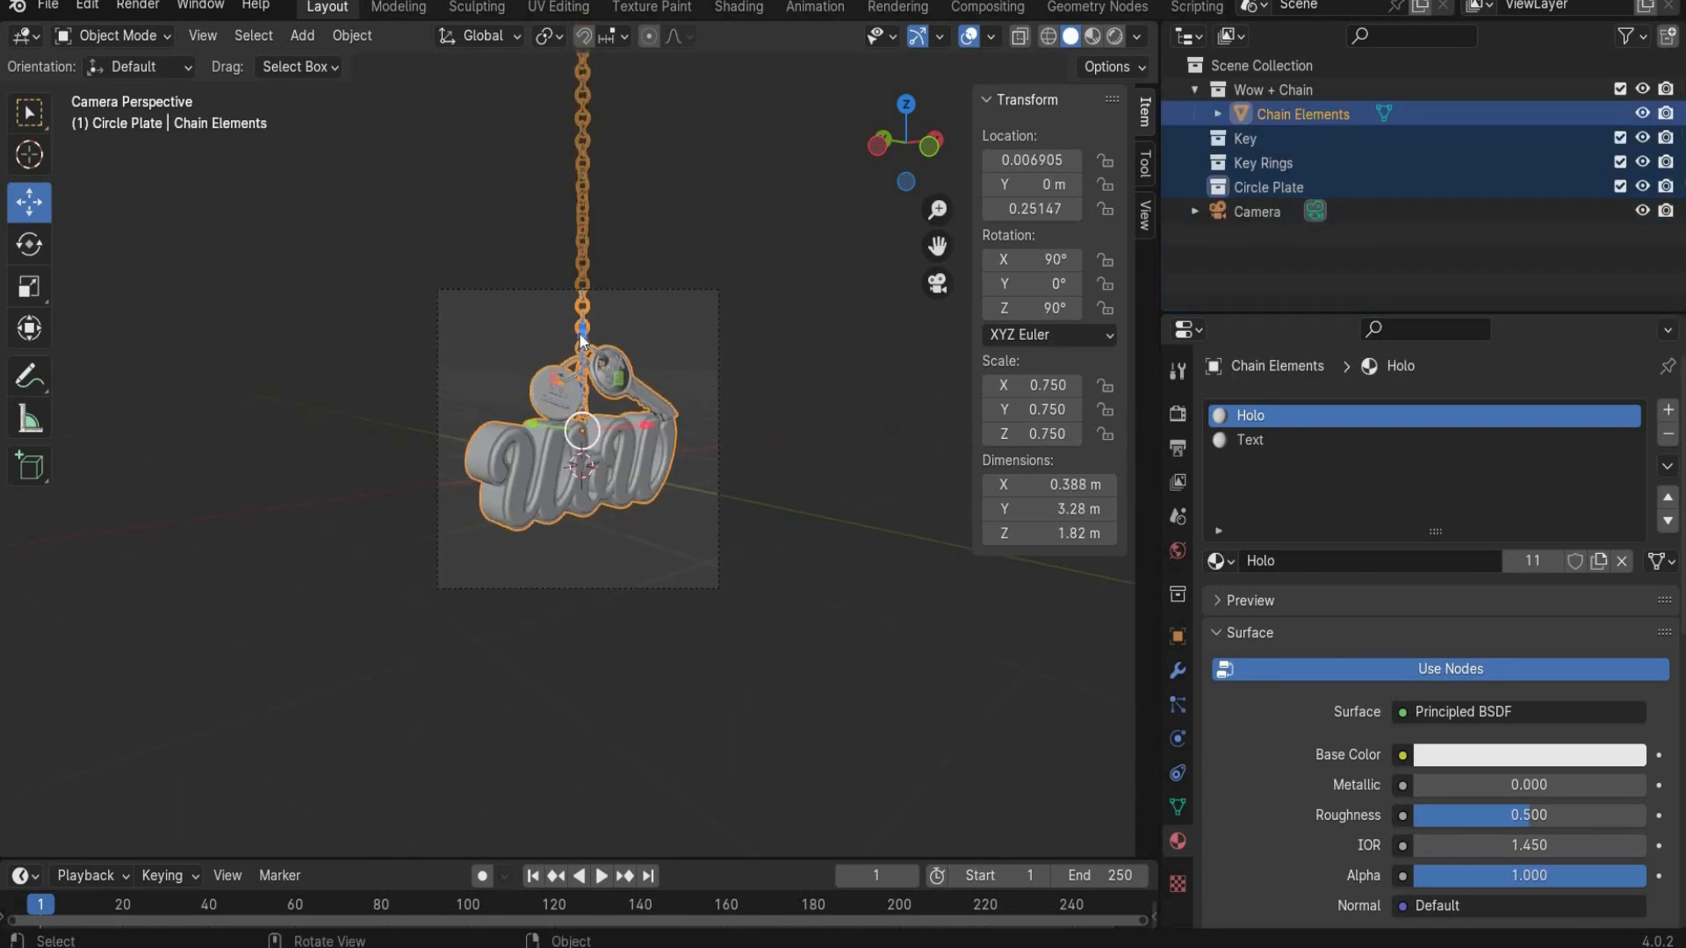
left_click_drag(583, 352, 606, 718)
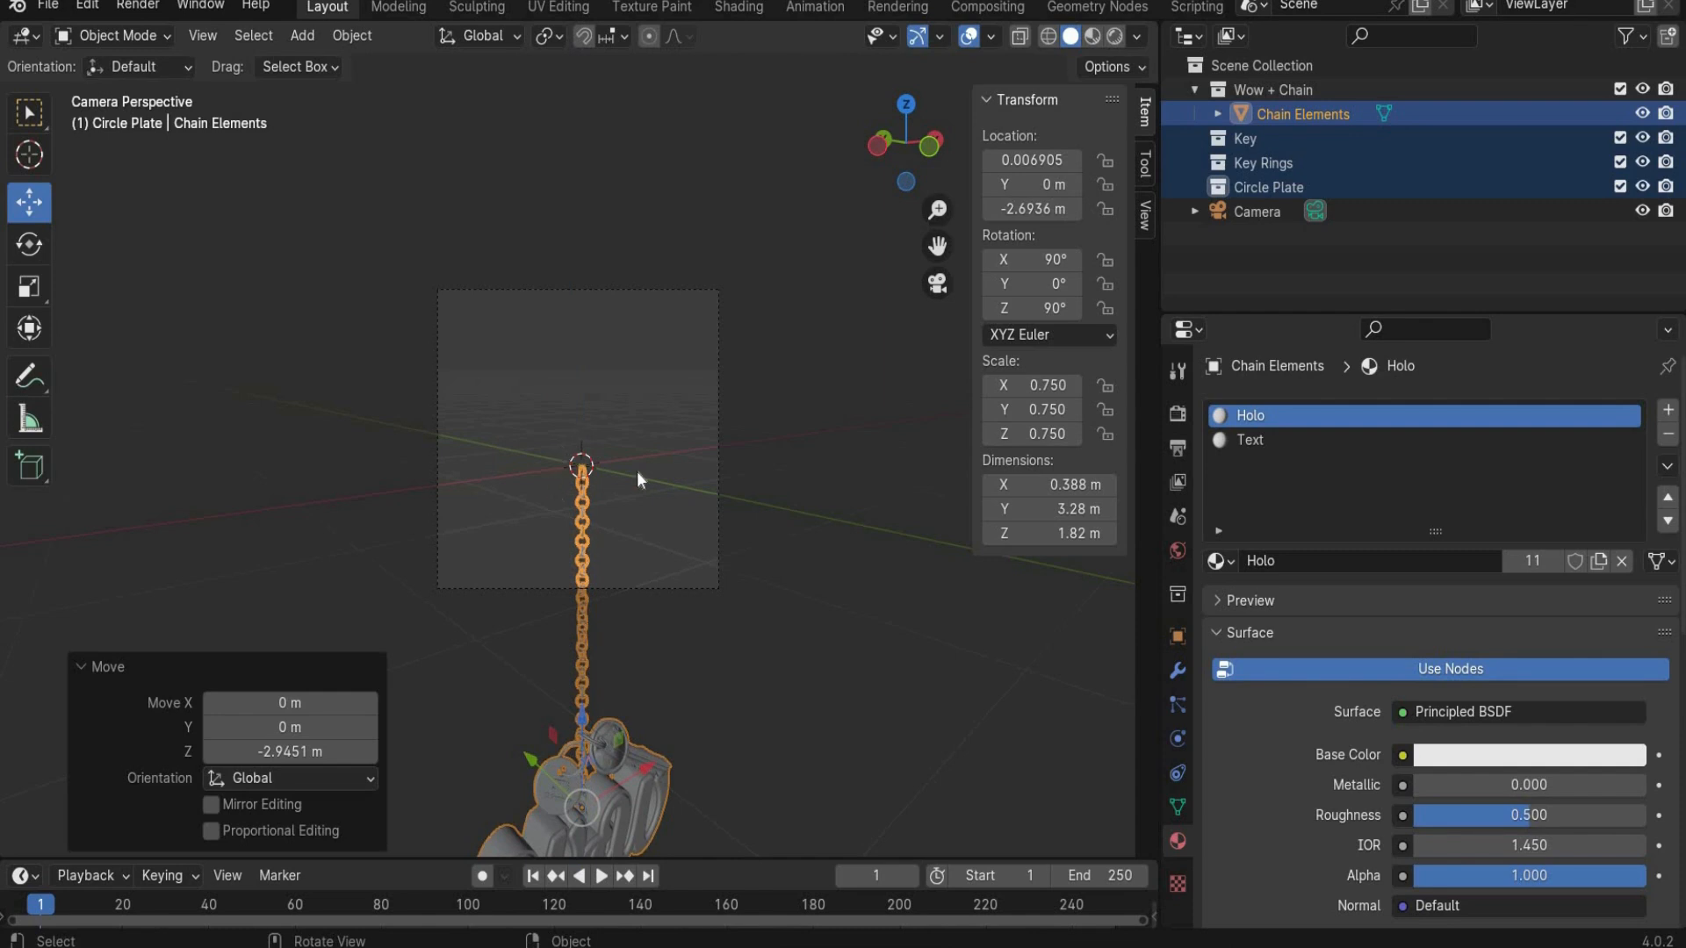
right_click(588, 757)
mouse_move(603, 585)
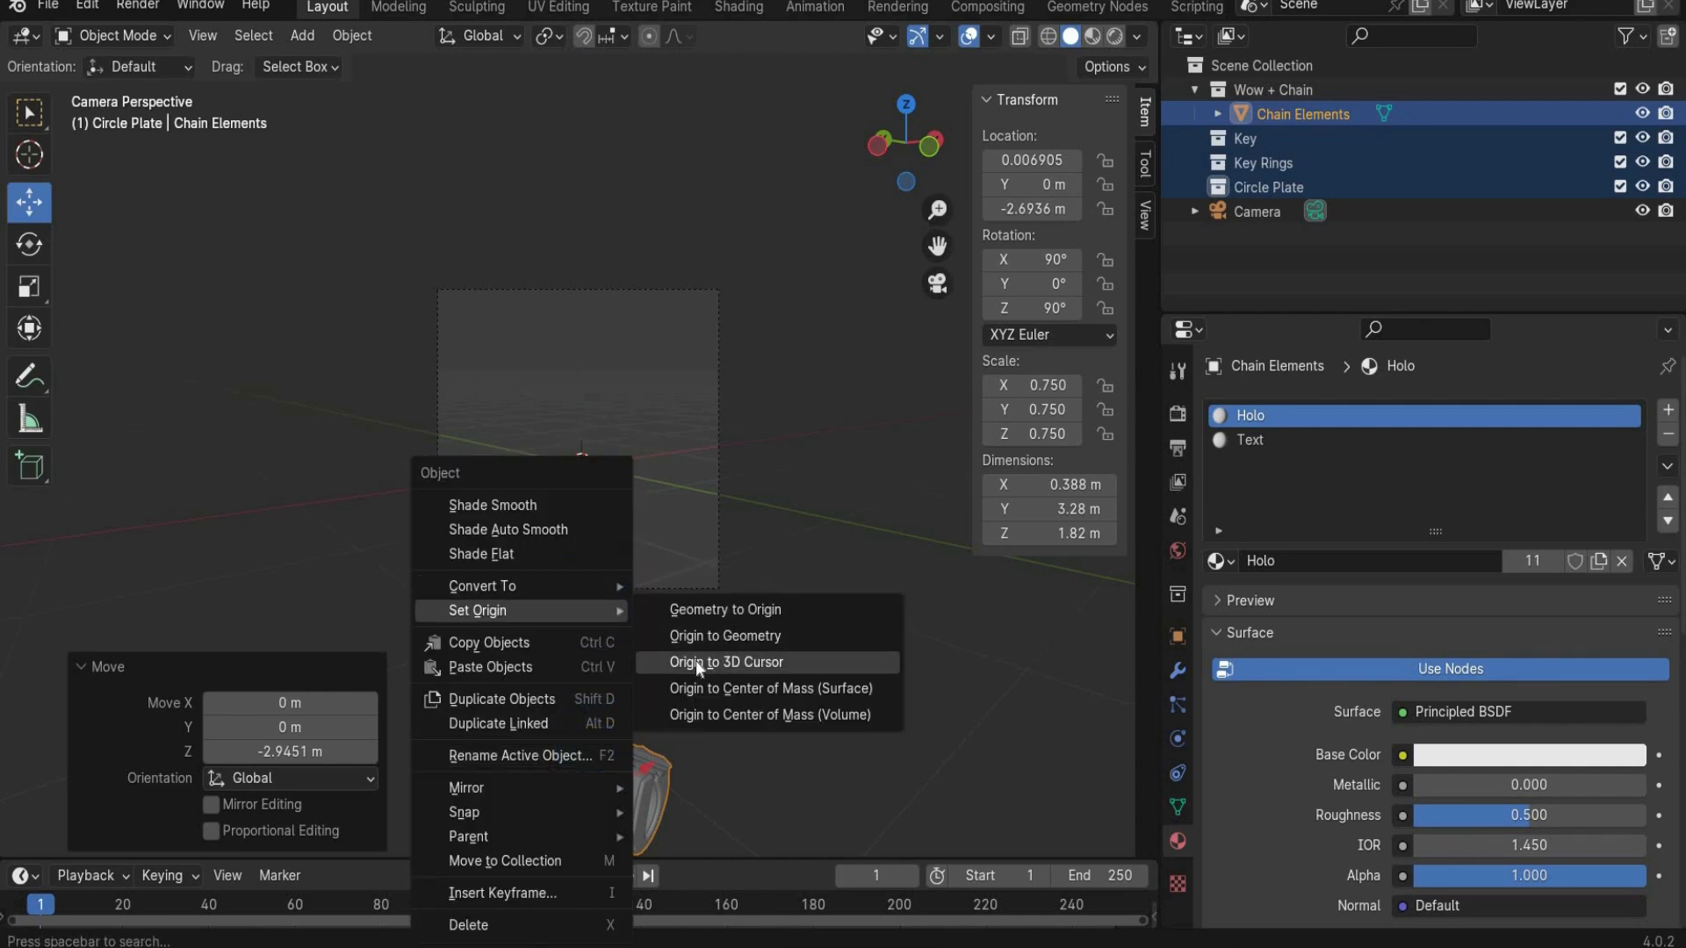
left_click(695, 660)
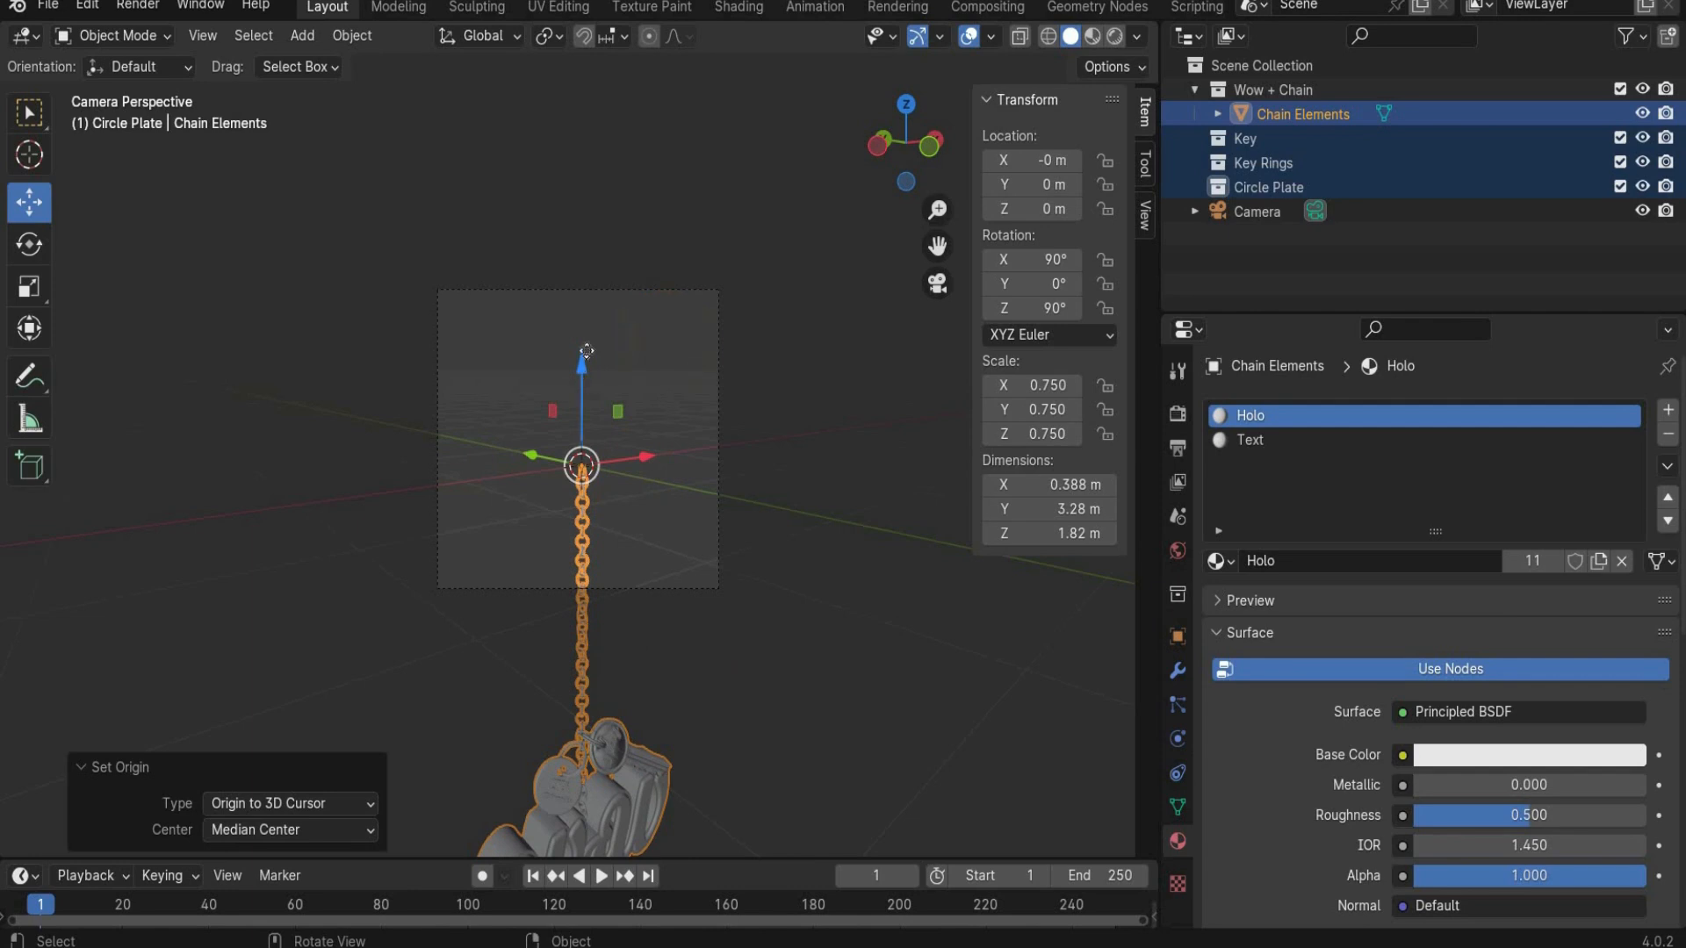
Step: Move the keychain up about 3.03 m along Z, back into the camera frame
key("g")
key("z")
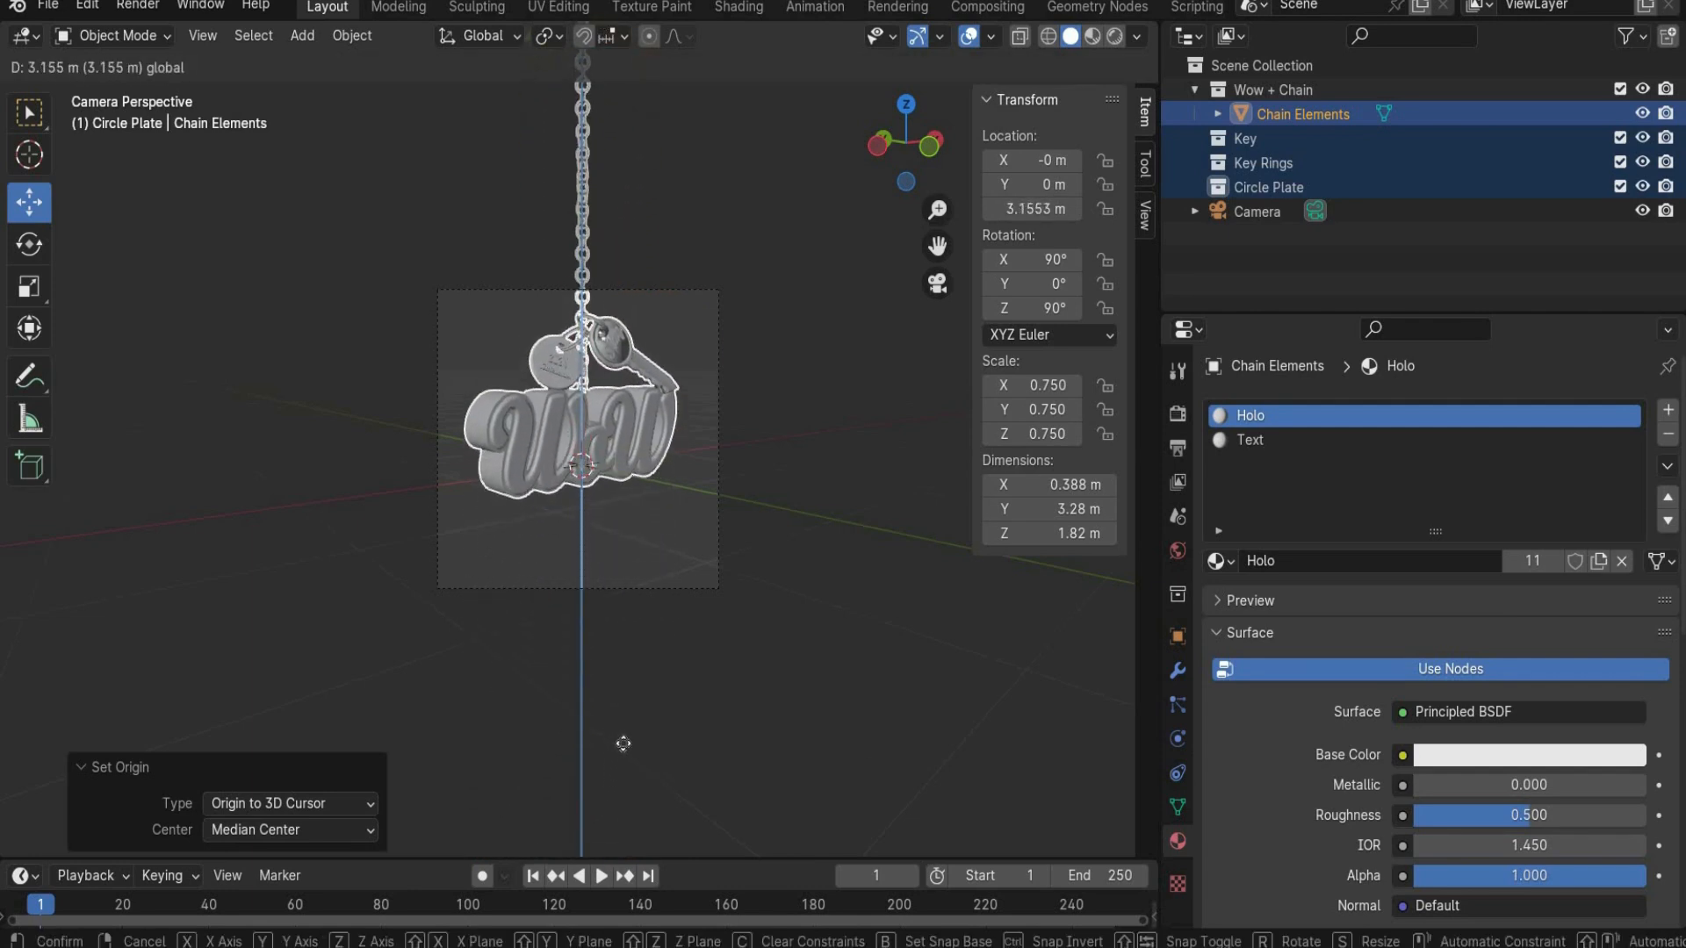
left_click(620, 729)
scroll(693, 851, "up", 3)
Step: Enlarge the timeline and set the animation's end frame to 180
left_click_drag(693, 855, 693, 765)
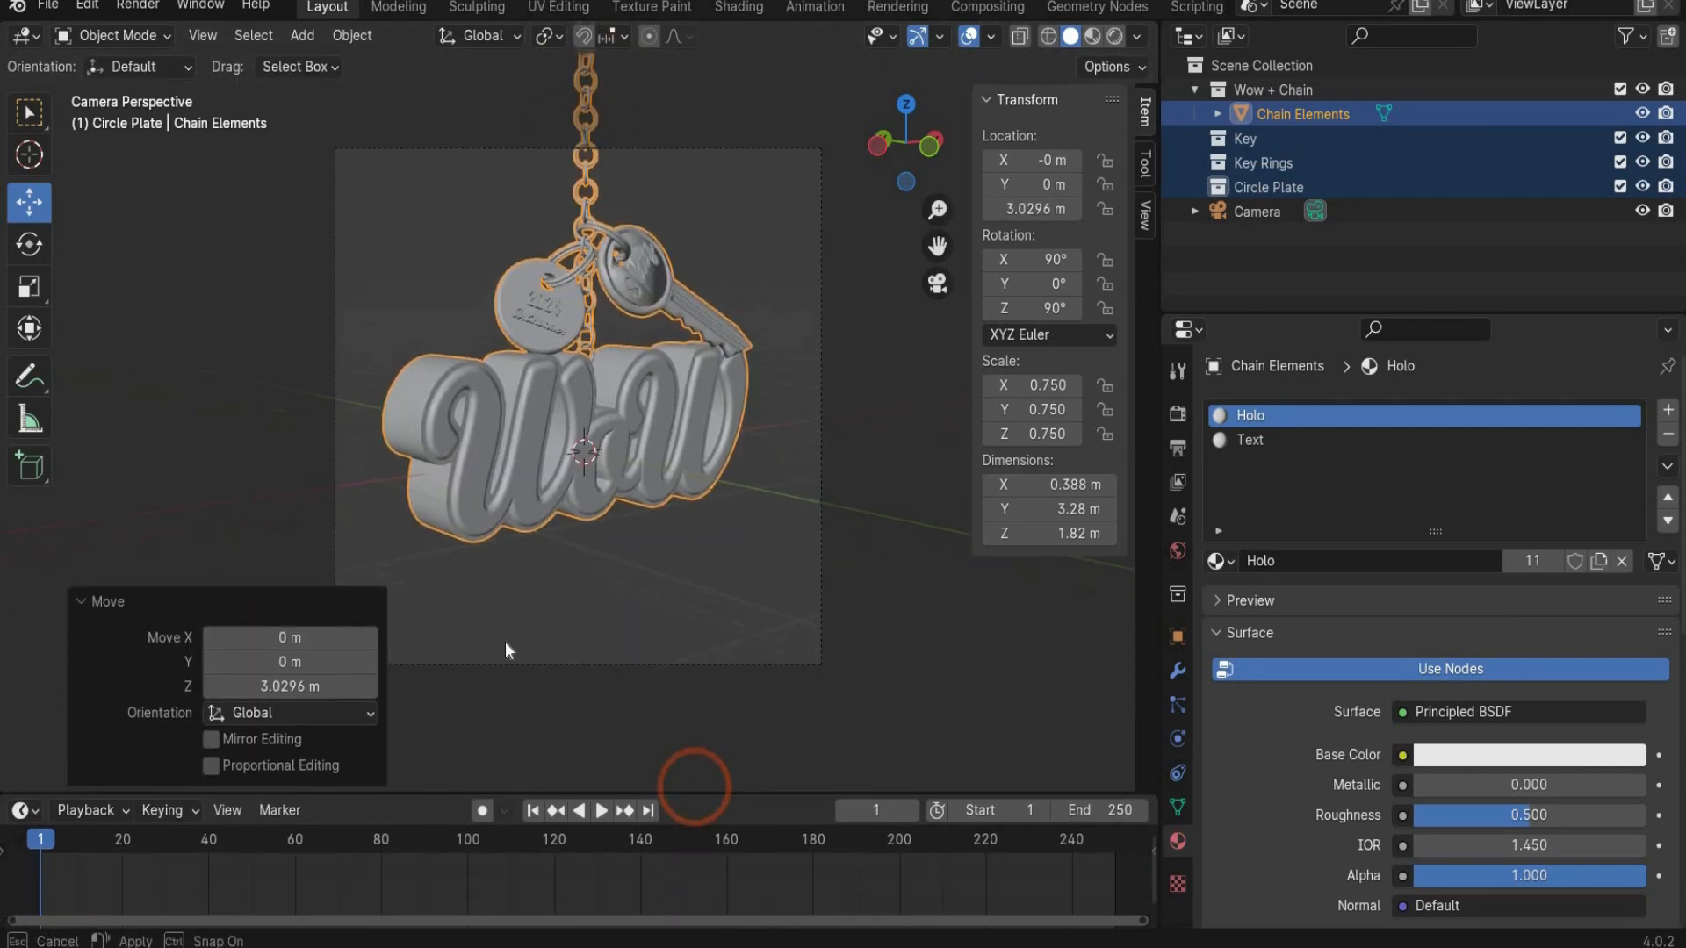
left_click(1098, 779)
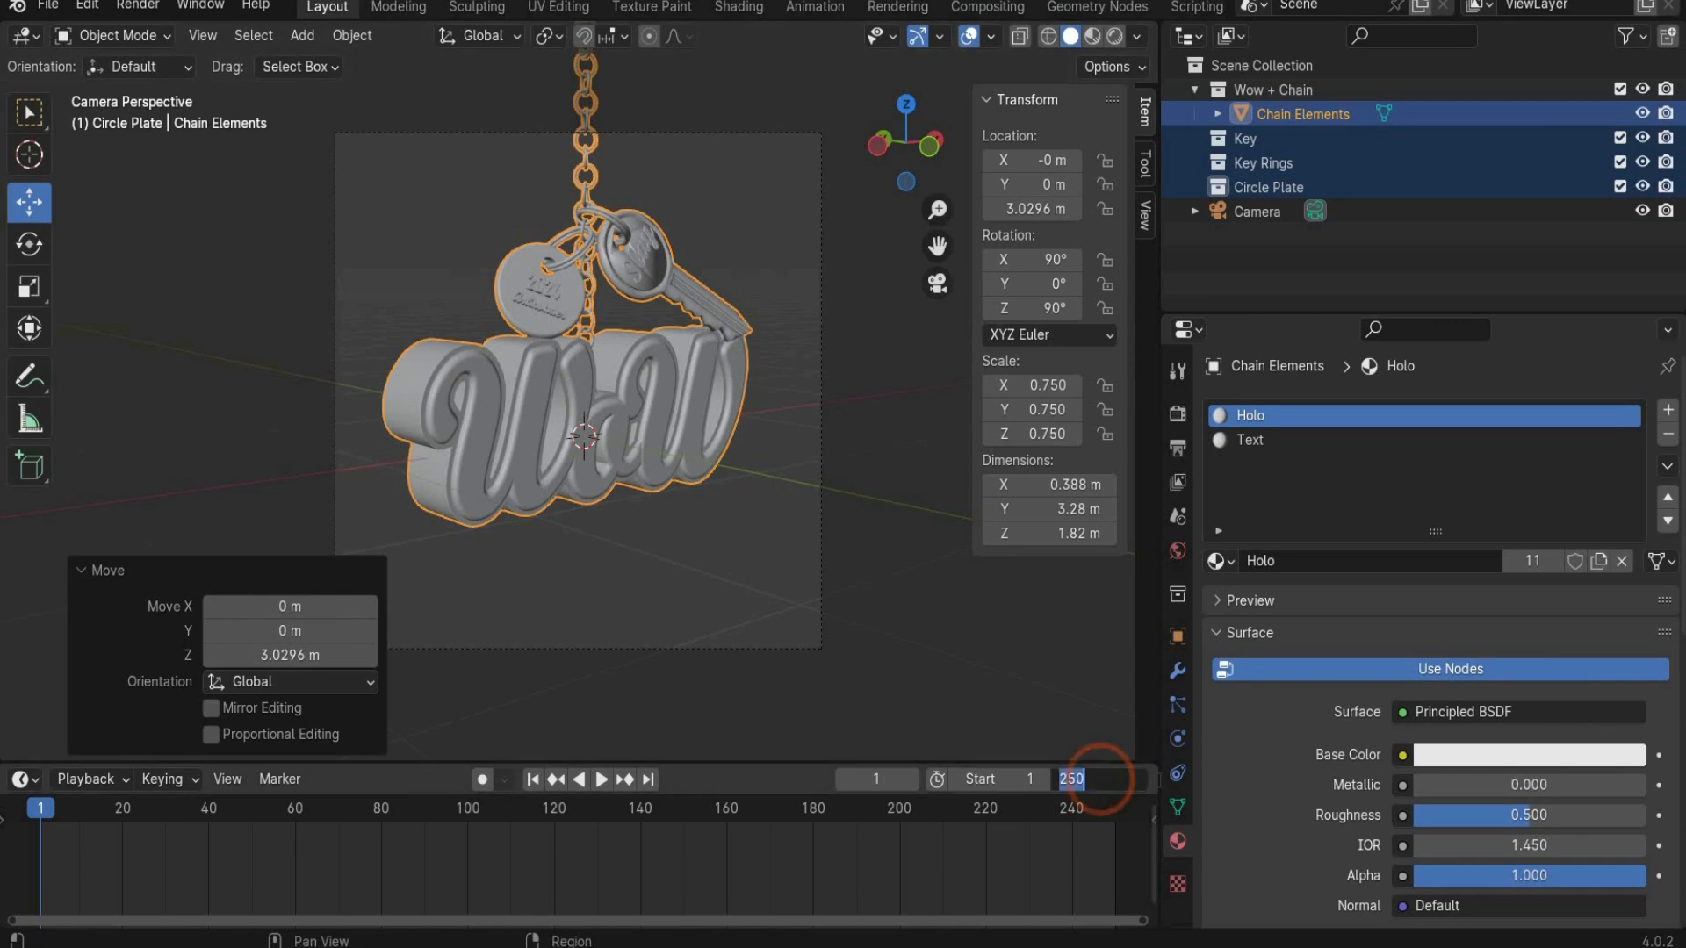
key("Return")
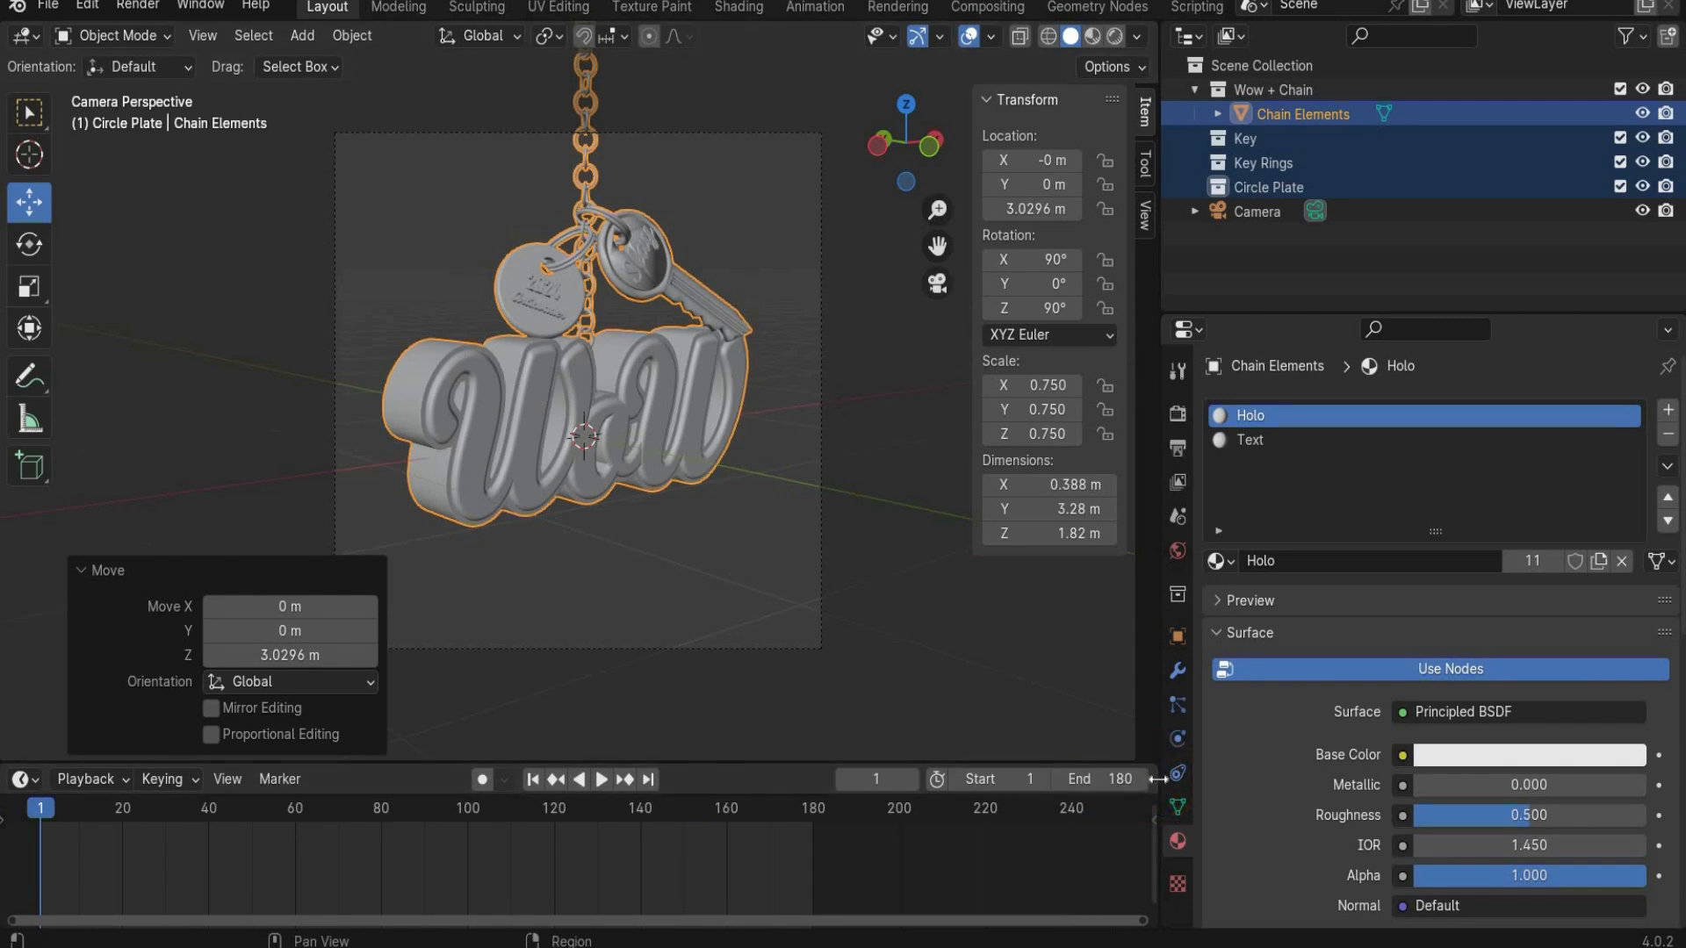
Step: Turn on auto keying and keyframe the keychain's rotation at frame 40 with Y at 4°
left_click(208, 808)
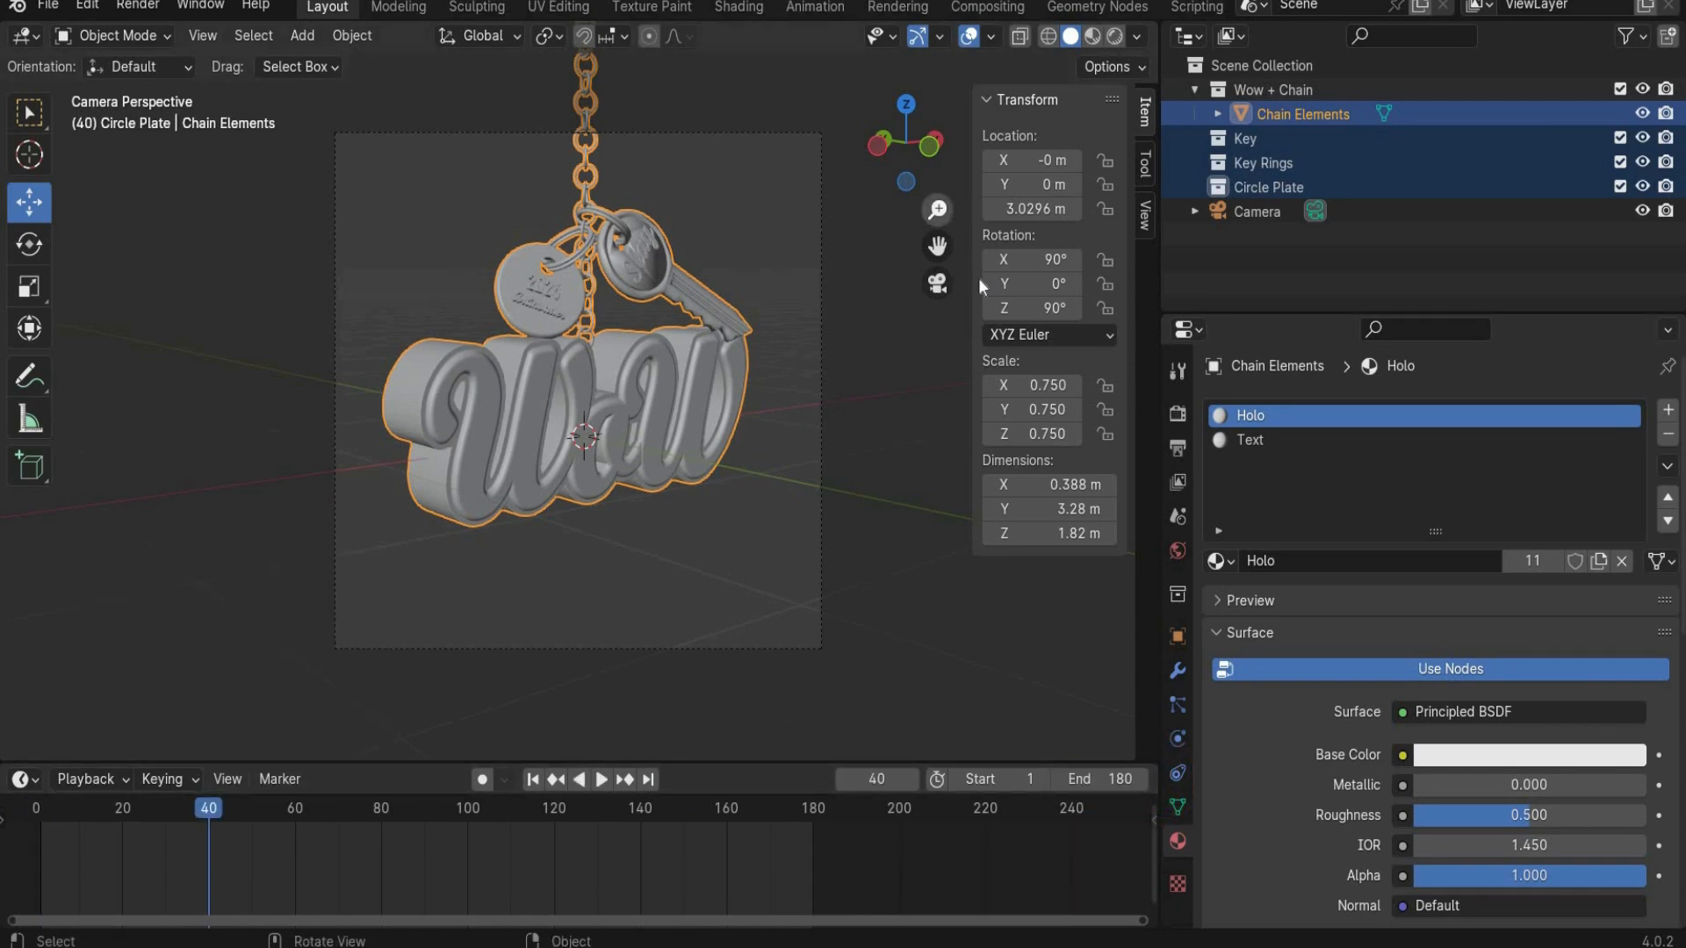
left_click_drag(967, 278, 904, 277)
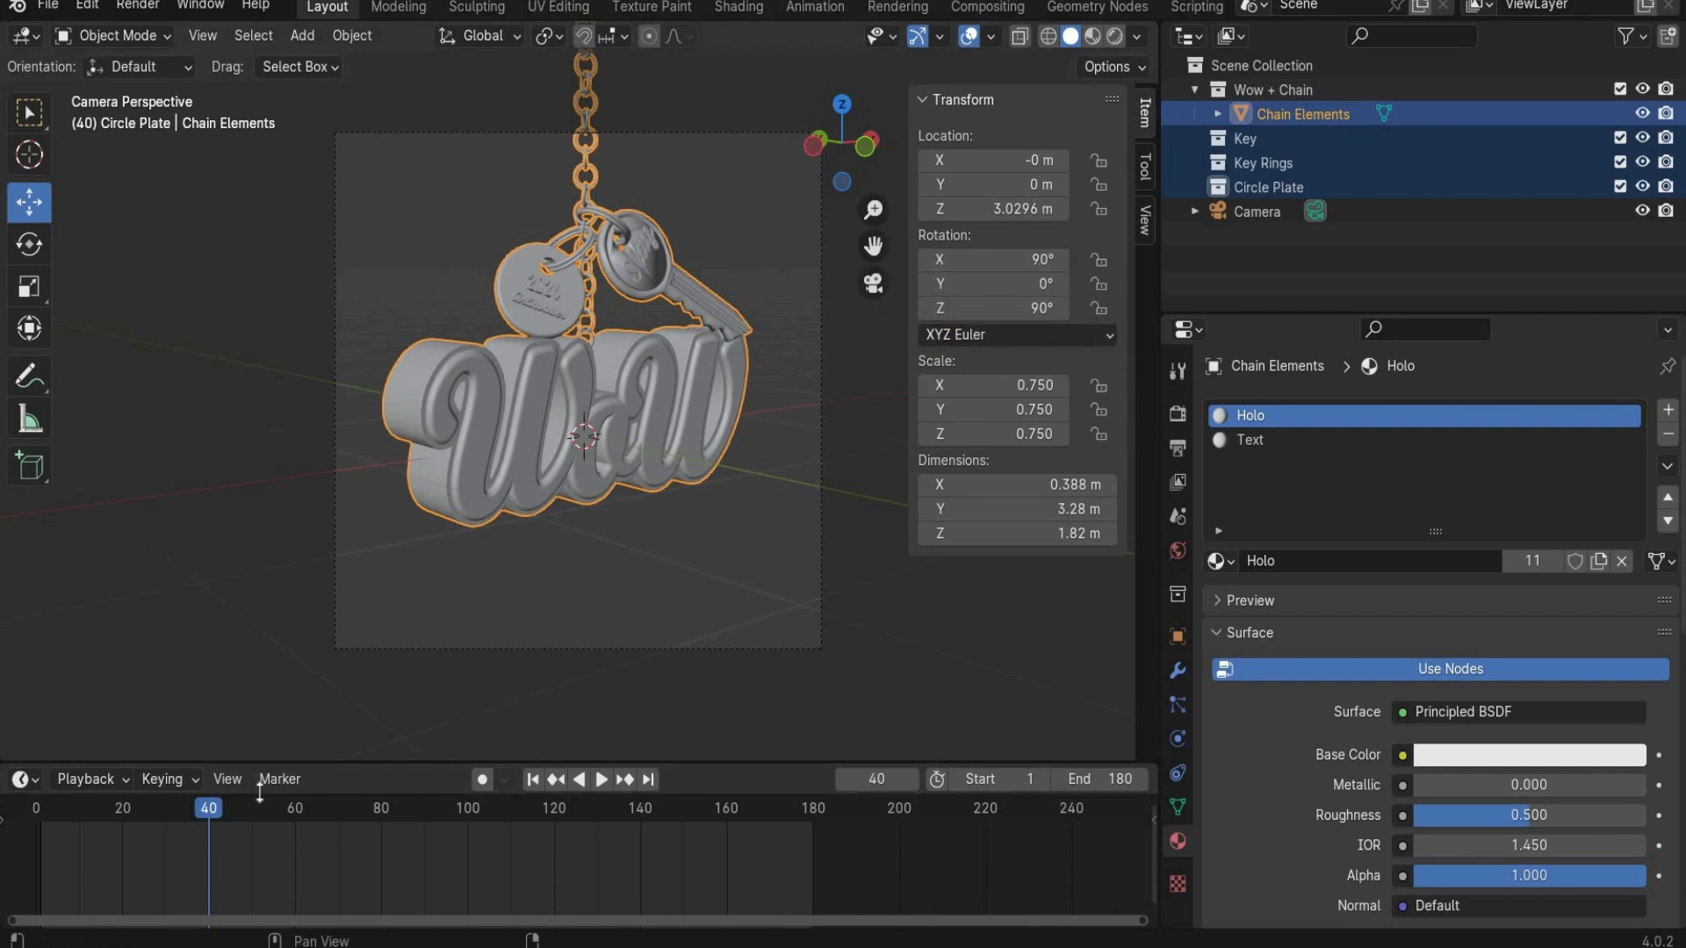
left_click(474, 777)
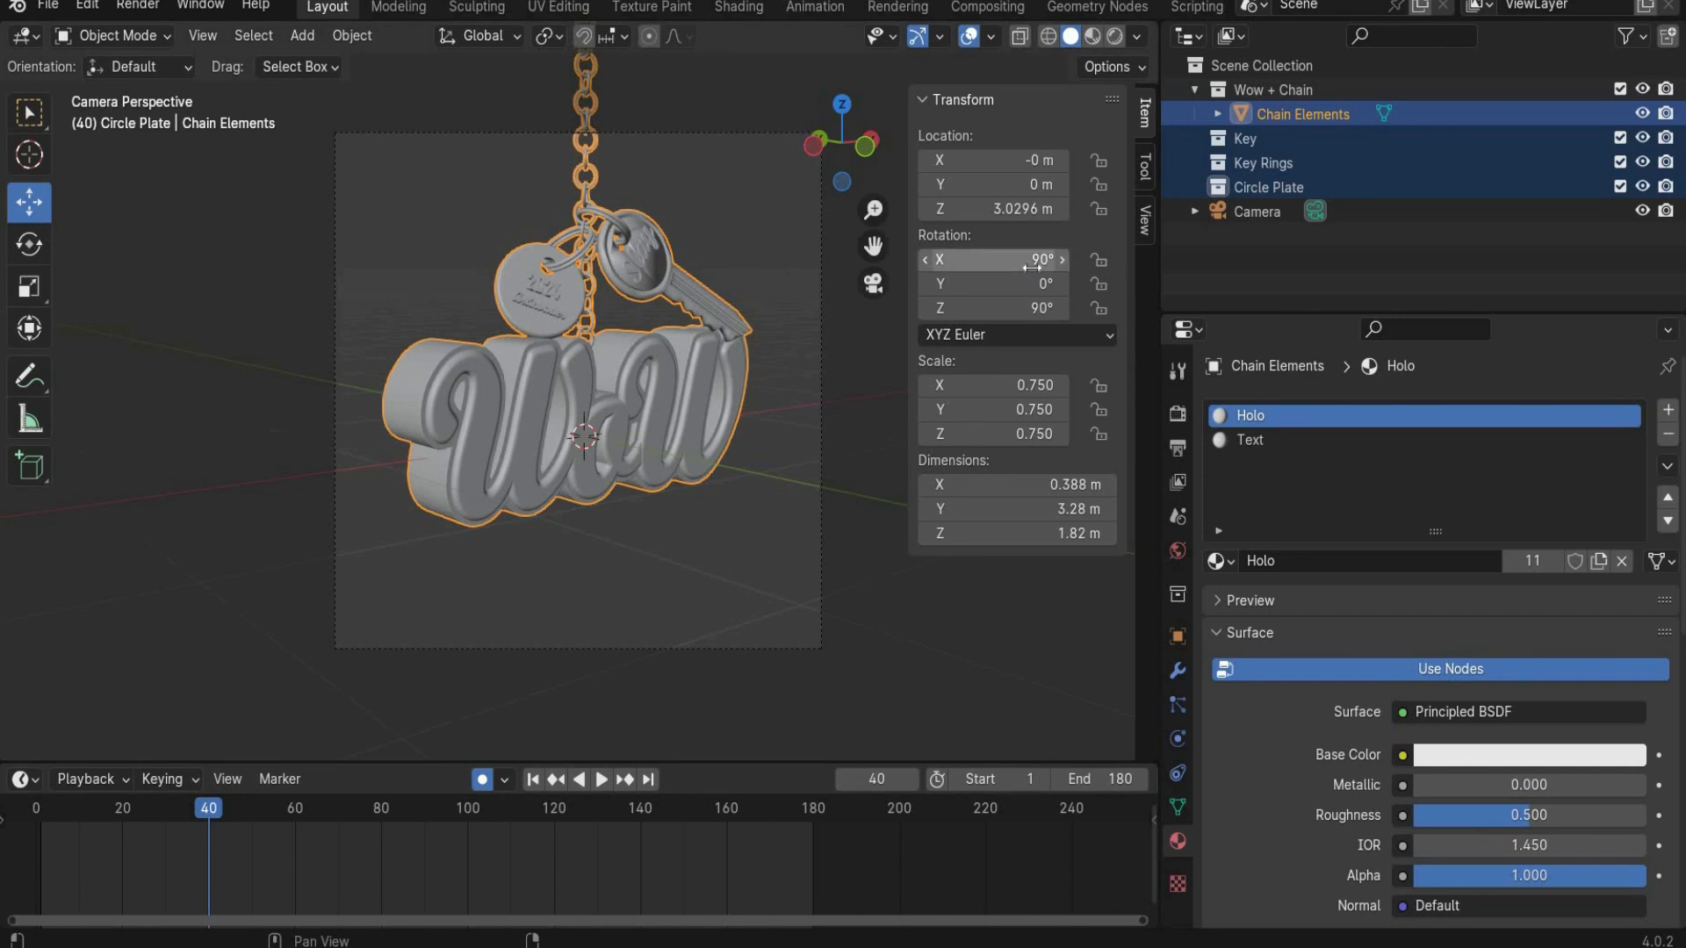
mouse_move(1019, 279)
left_mouse_down()
mouse_move(1001, 281)
mouse_move(1062, 276)
mouse_move(1009, 283)
left_mouse_up()
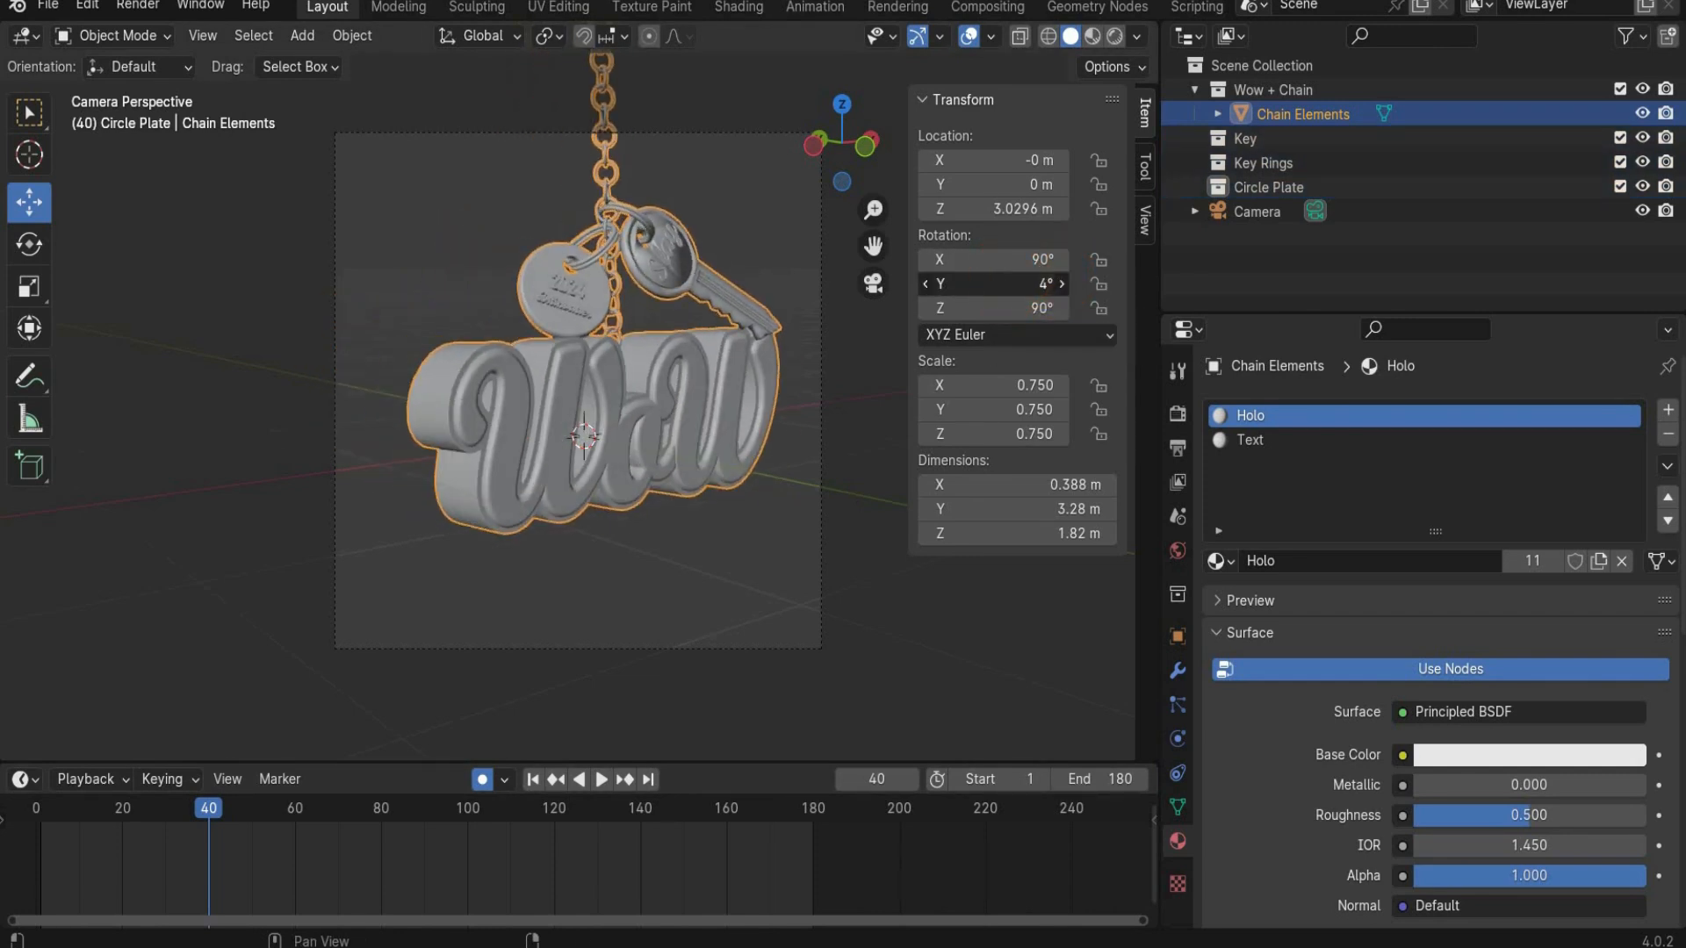
right_click(1018, 279)
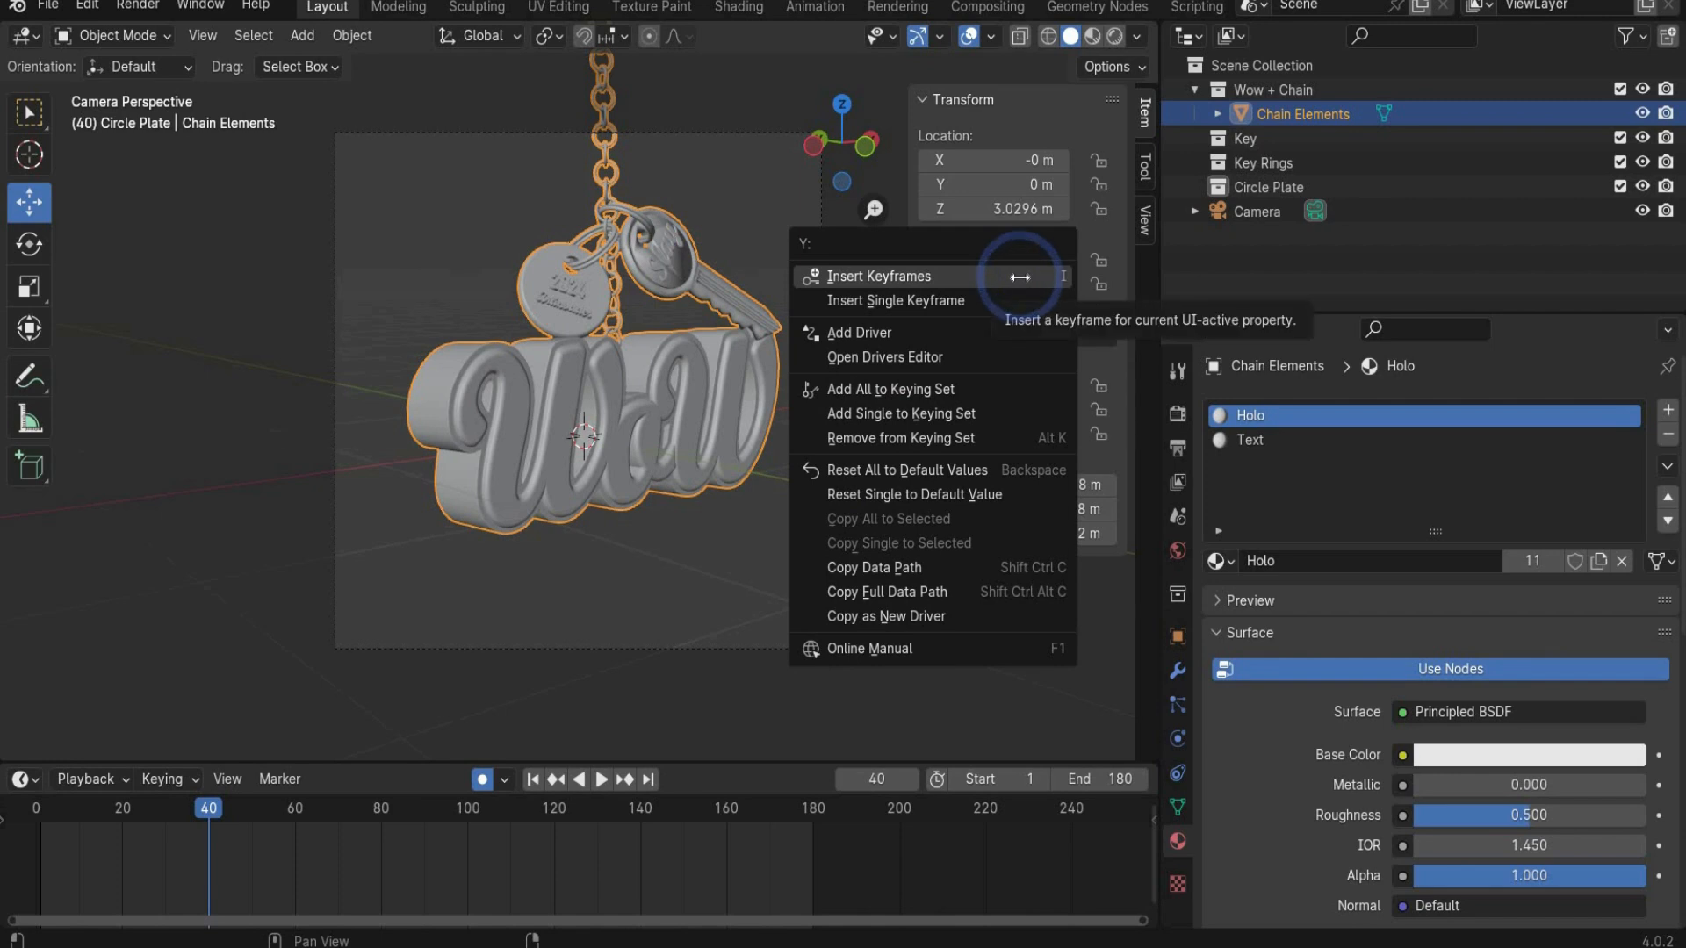
left_click(1017, 273)
Step: Keyframe the keychain's Y rotation at frame 0 to about -63° so it starts swung out of the camera frame
left_click_drag(209, 806, 41, 806)
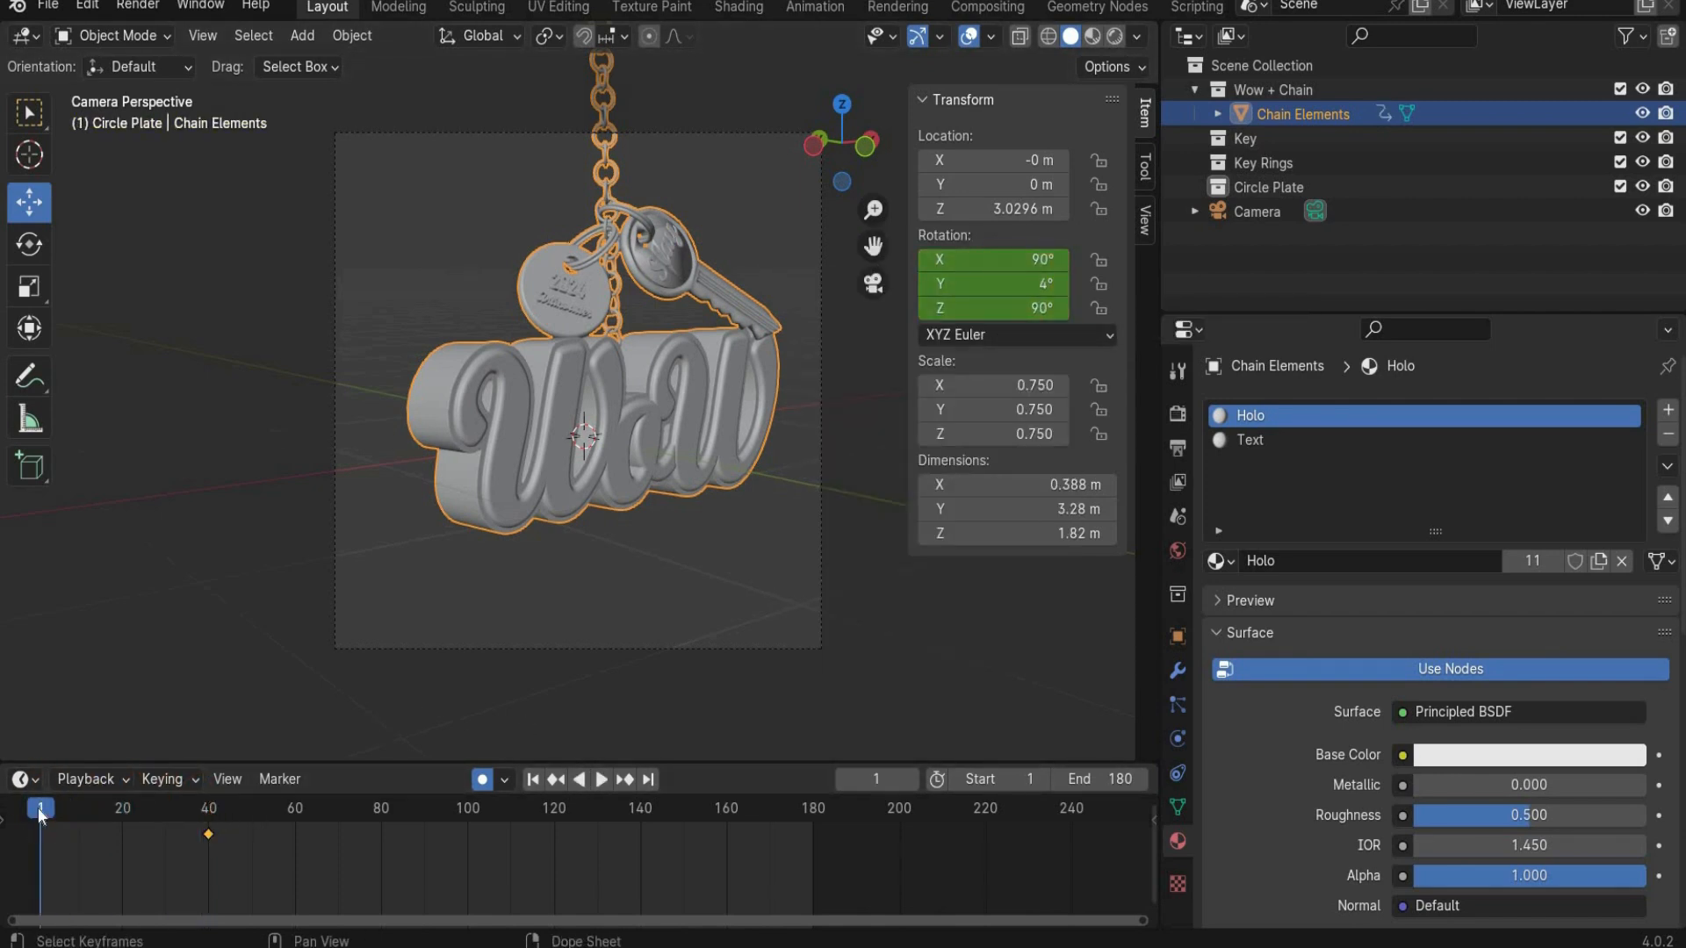
key("Escape")
left_click_drag(1003, 286, 942, 286)
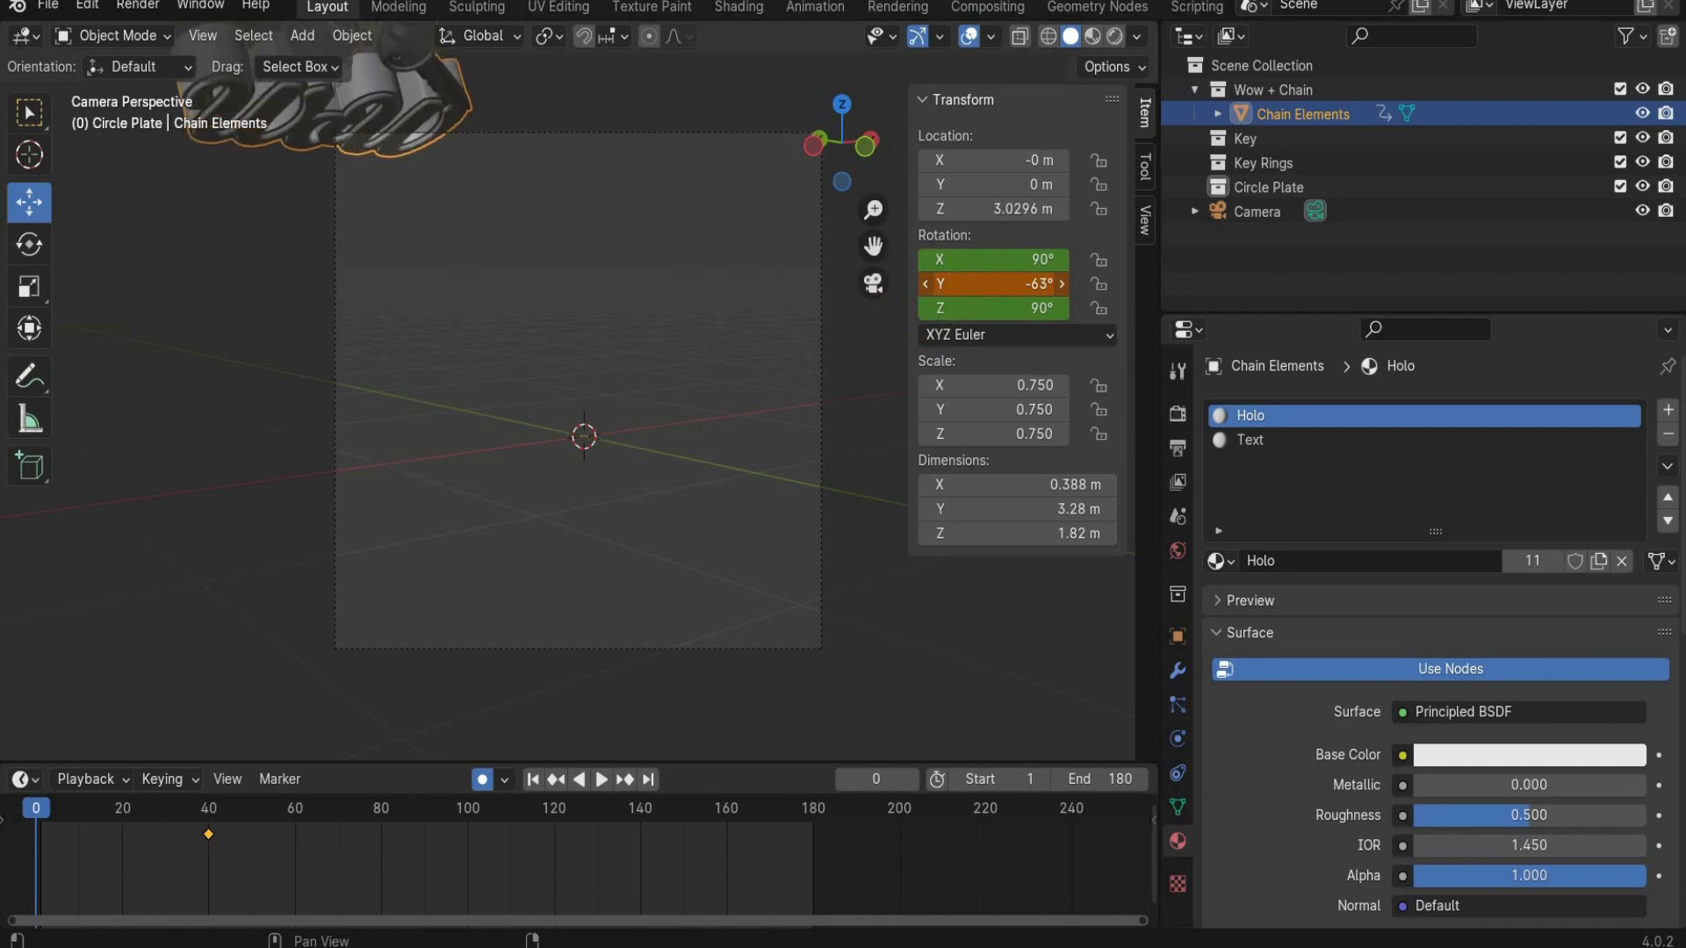
Step: Keyframe the keychain's Y rotation at frame 50 to 0°
left_click_drag(112, 812, 250, 813)
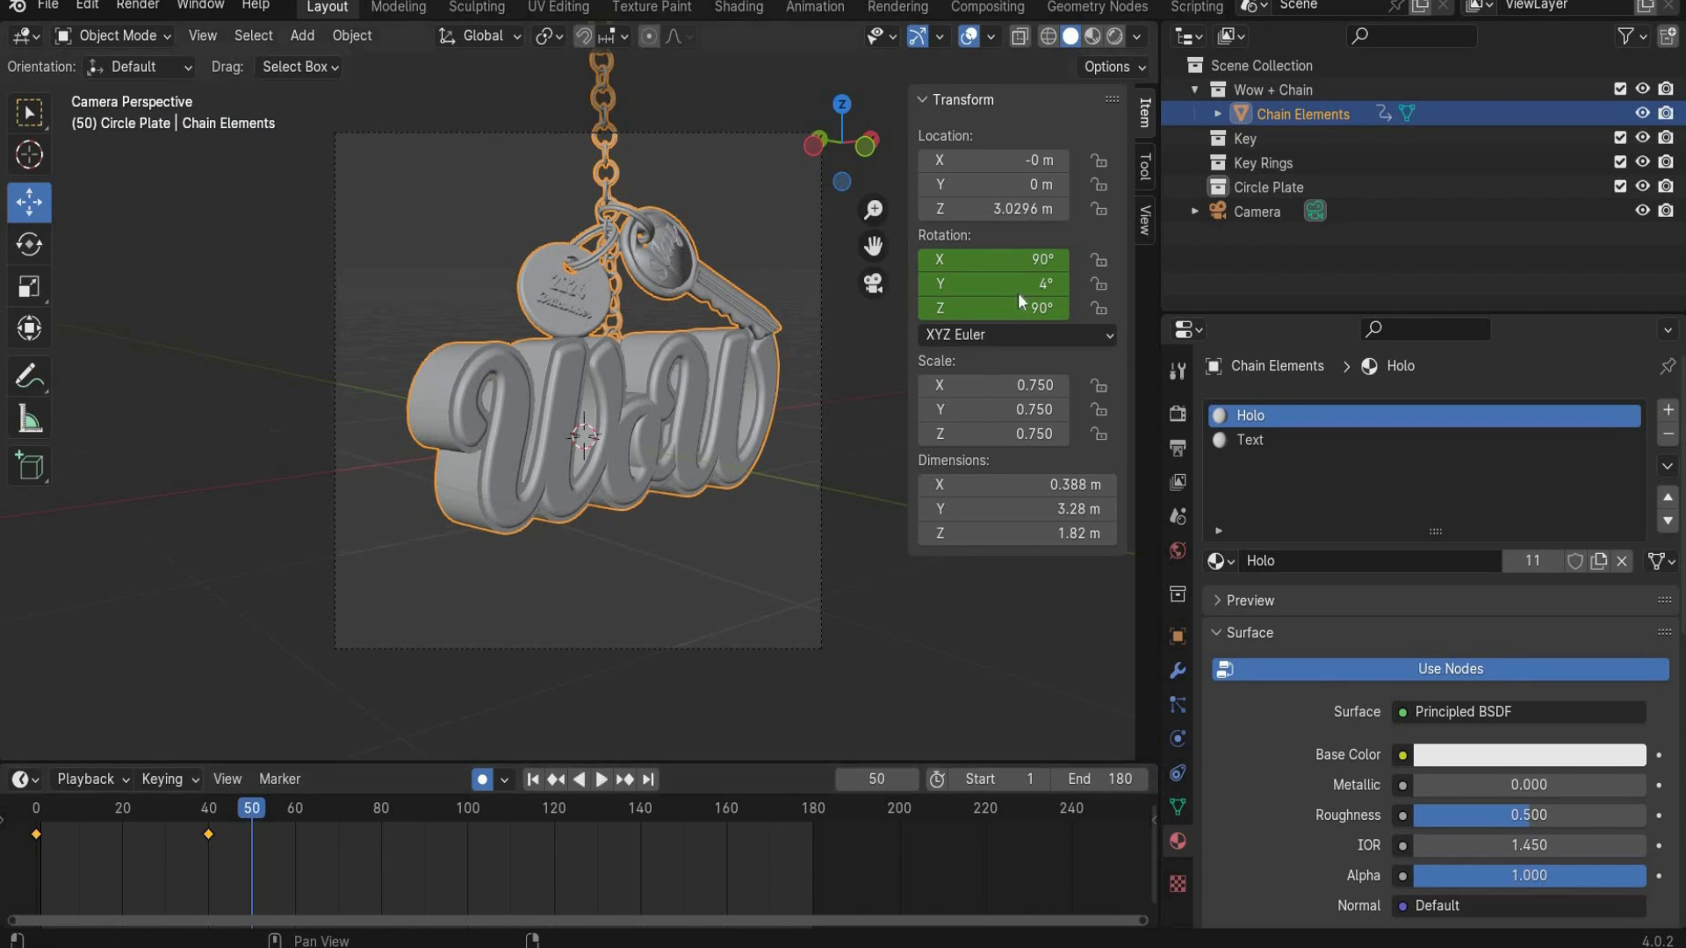
left_click(1027, 284)
type("0")
key("Return")
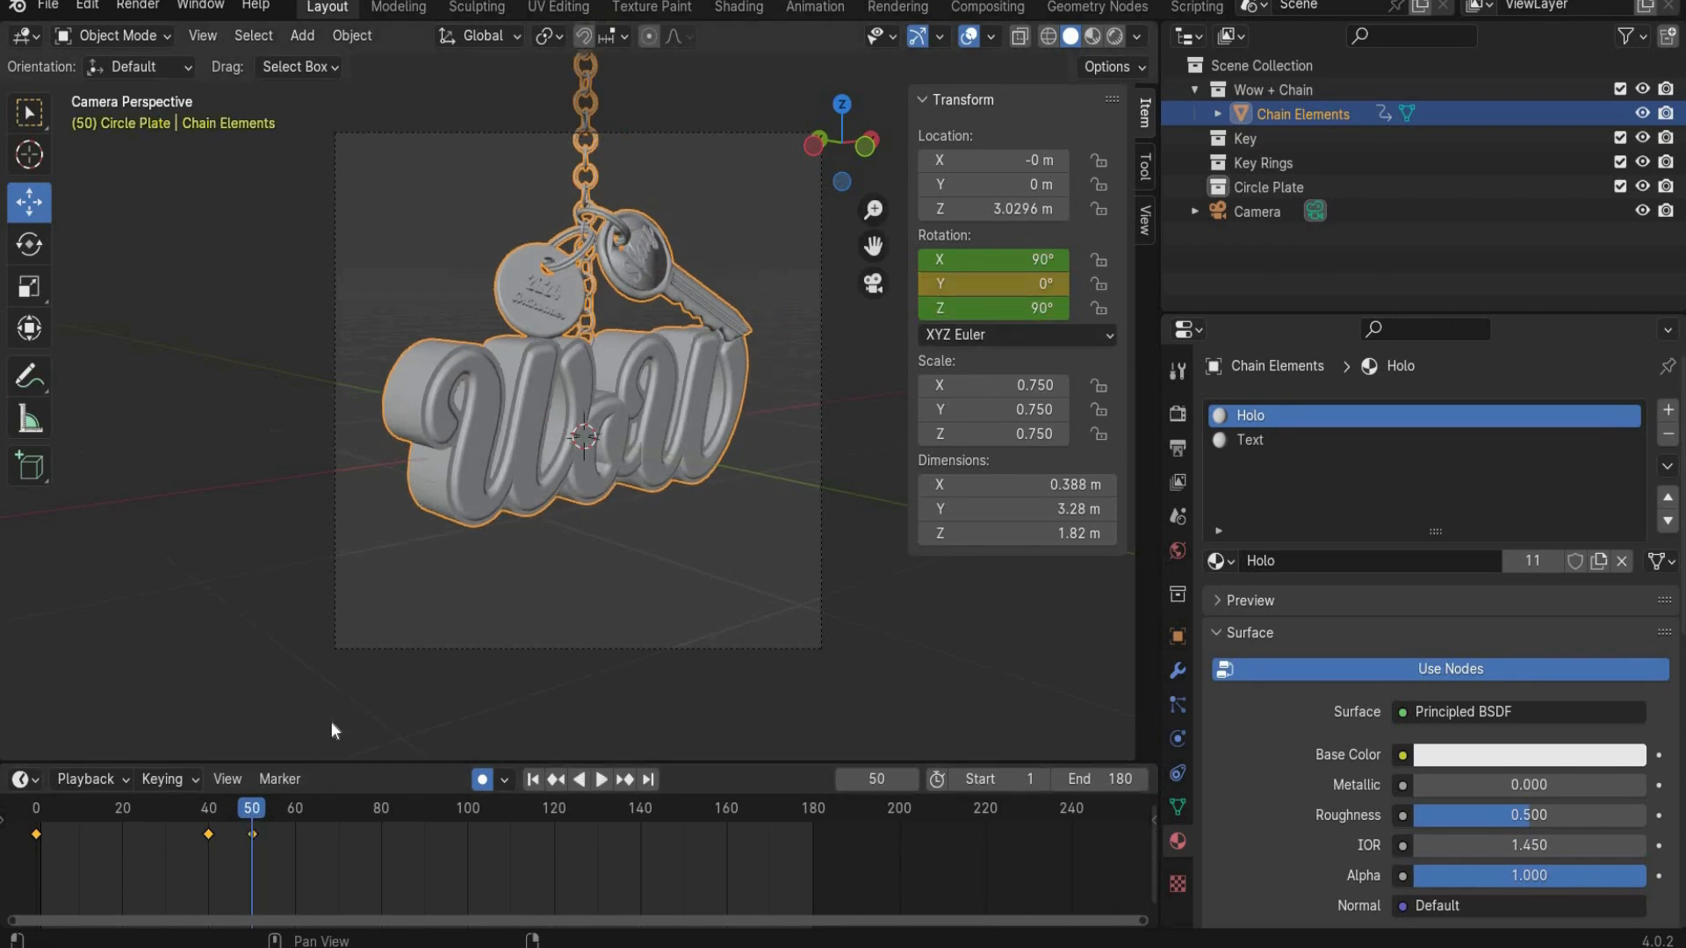
Step: Keyframe the keychain's Y rotation to -5° at frame 80 and to 4° at frame 120
left_click_drag(102, 806, 381, 797)
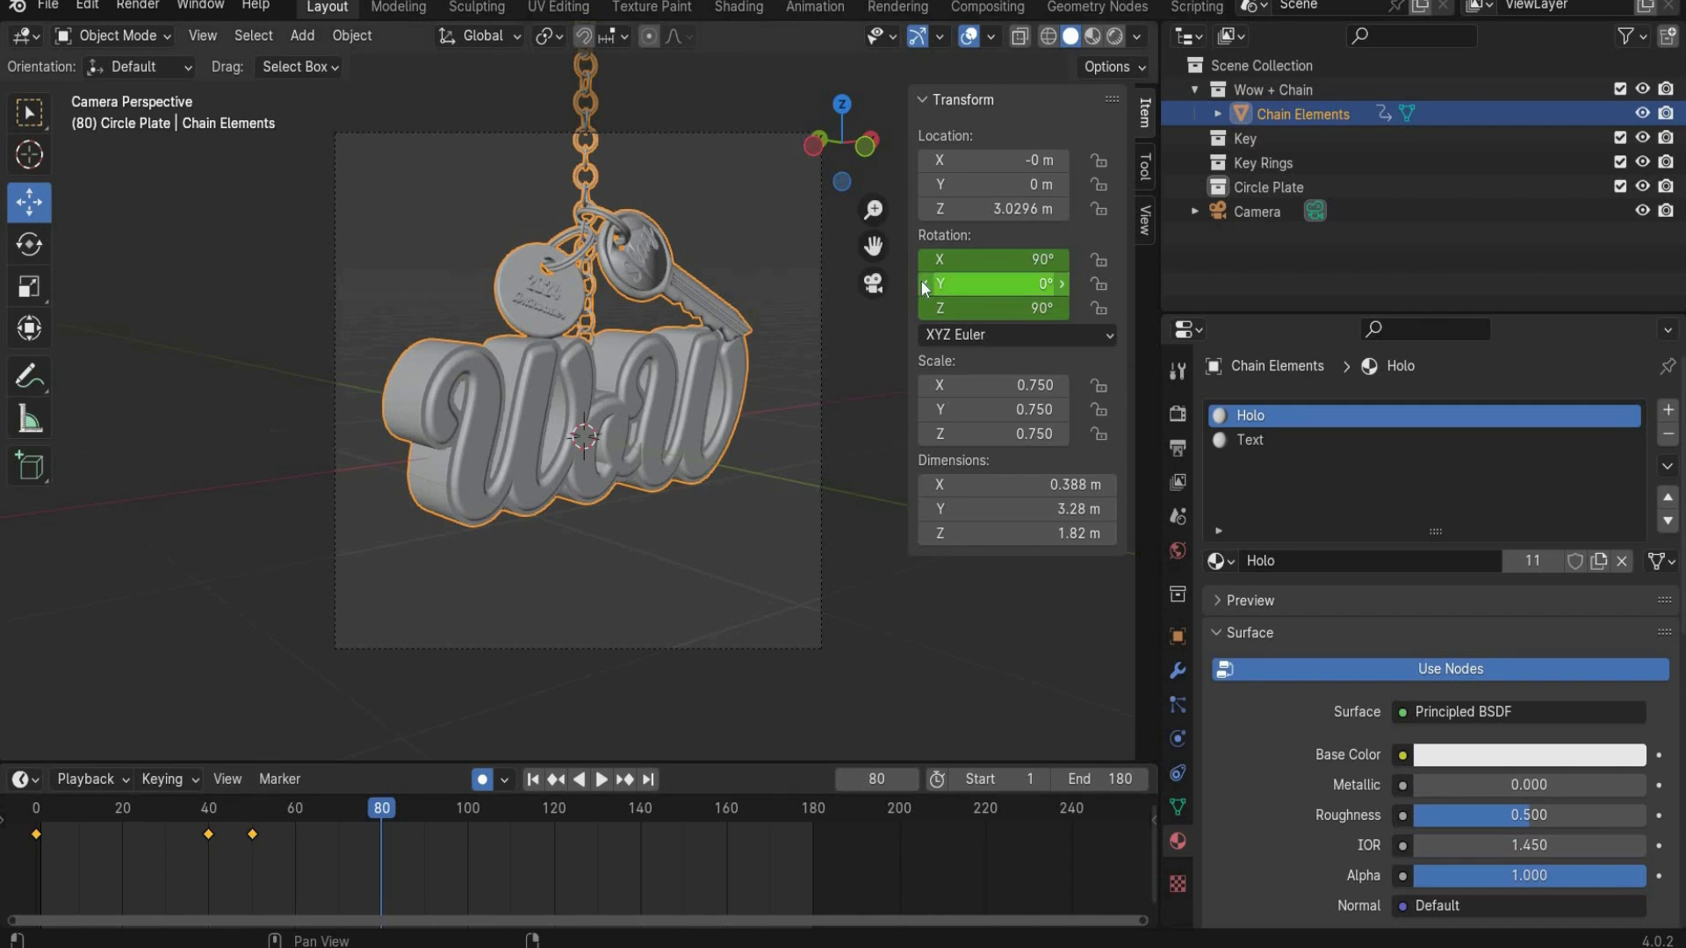
left_click_drag(944, 284, 909, 283)
left_click(381, 816)
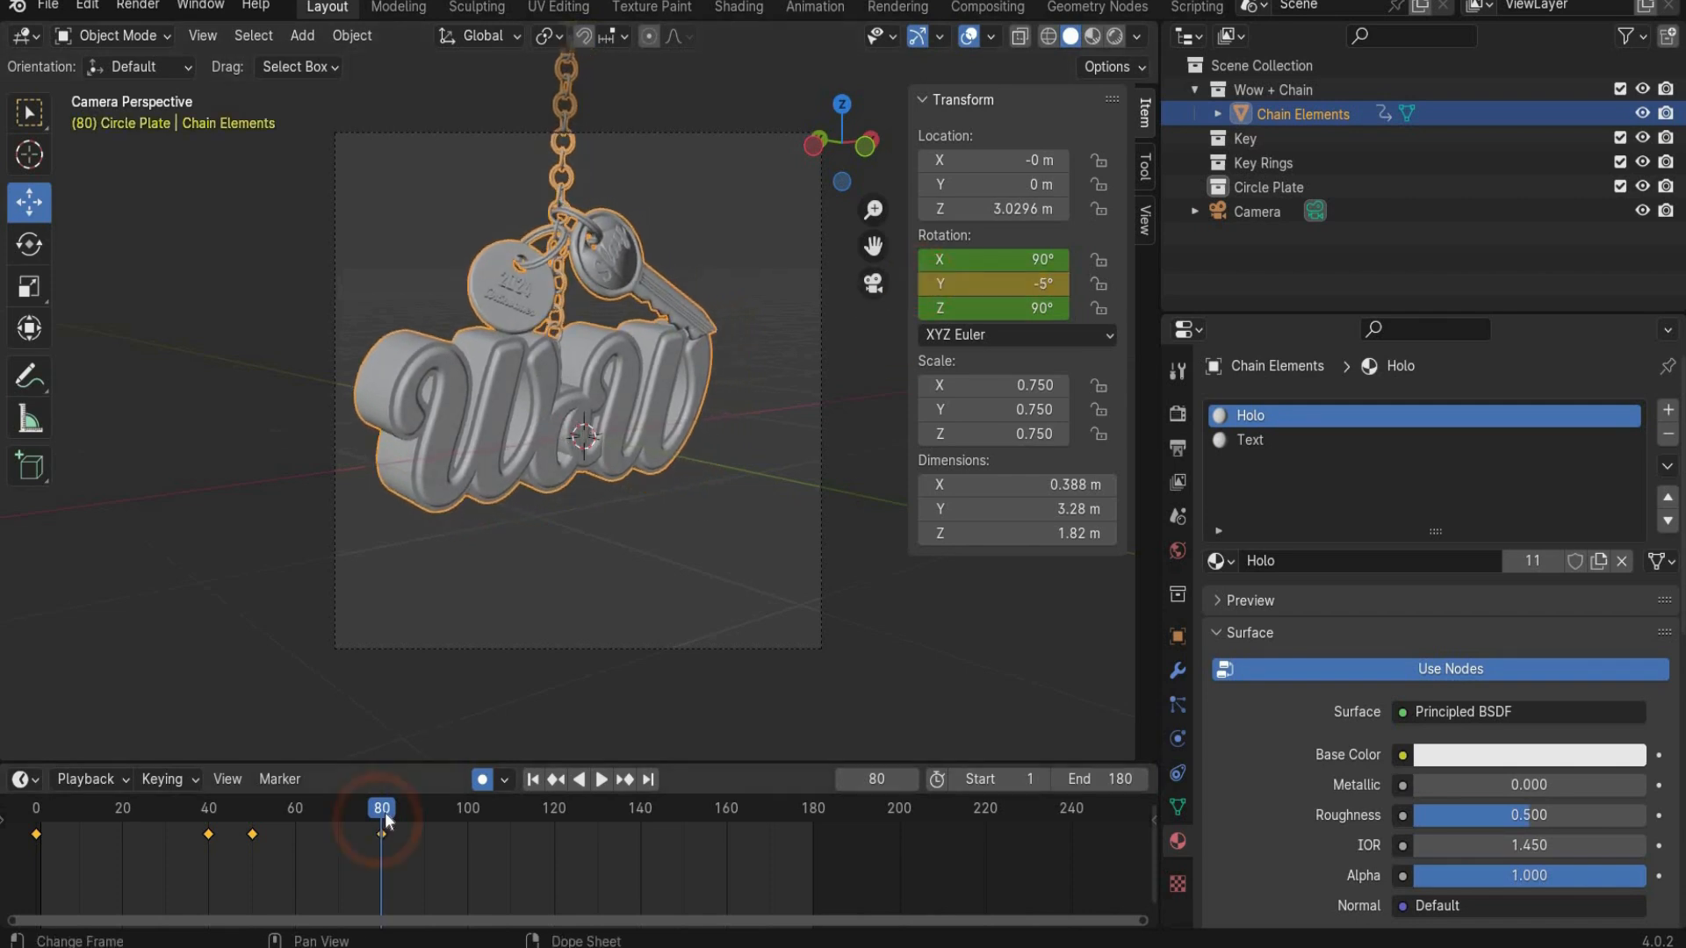
key("space")
left_click_drag(1066, 293, 1080, 293)
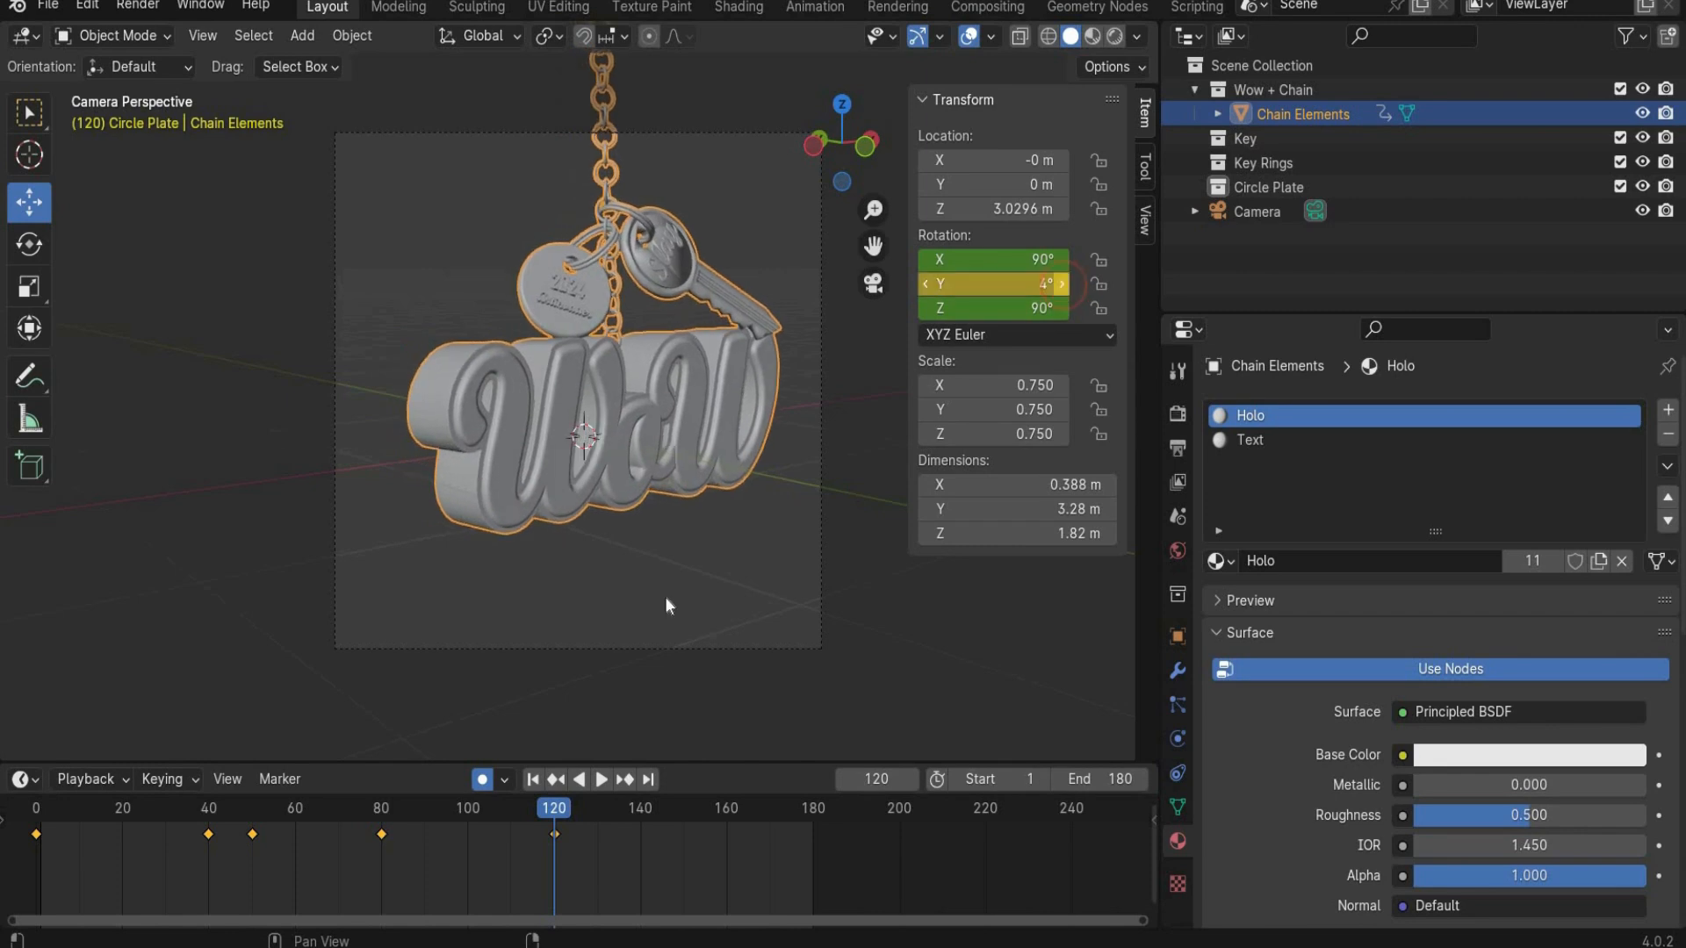
Step: Add further keychain rotation keyframes at about frame 155 and at frame 180, checking the swing by playback
left_click_drag(422, 818, 324, 825)
key("space")
left_click_drag(706, 833, 256, 872)
key("space")
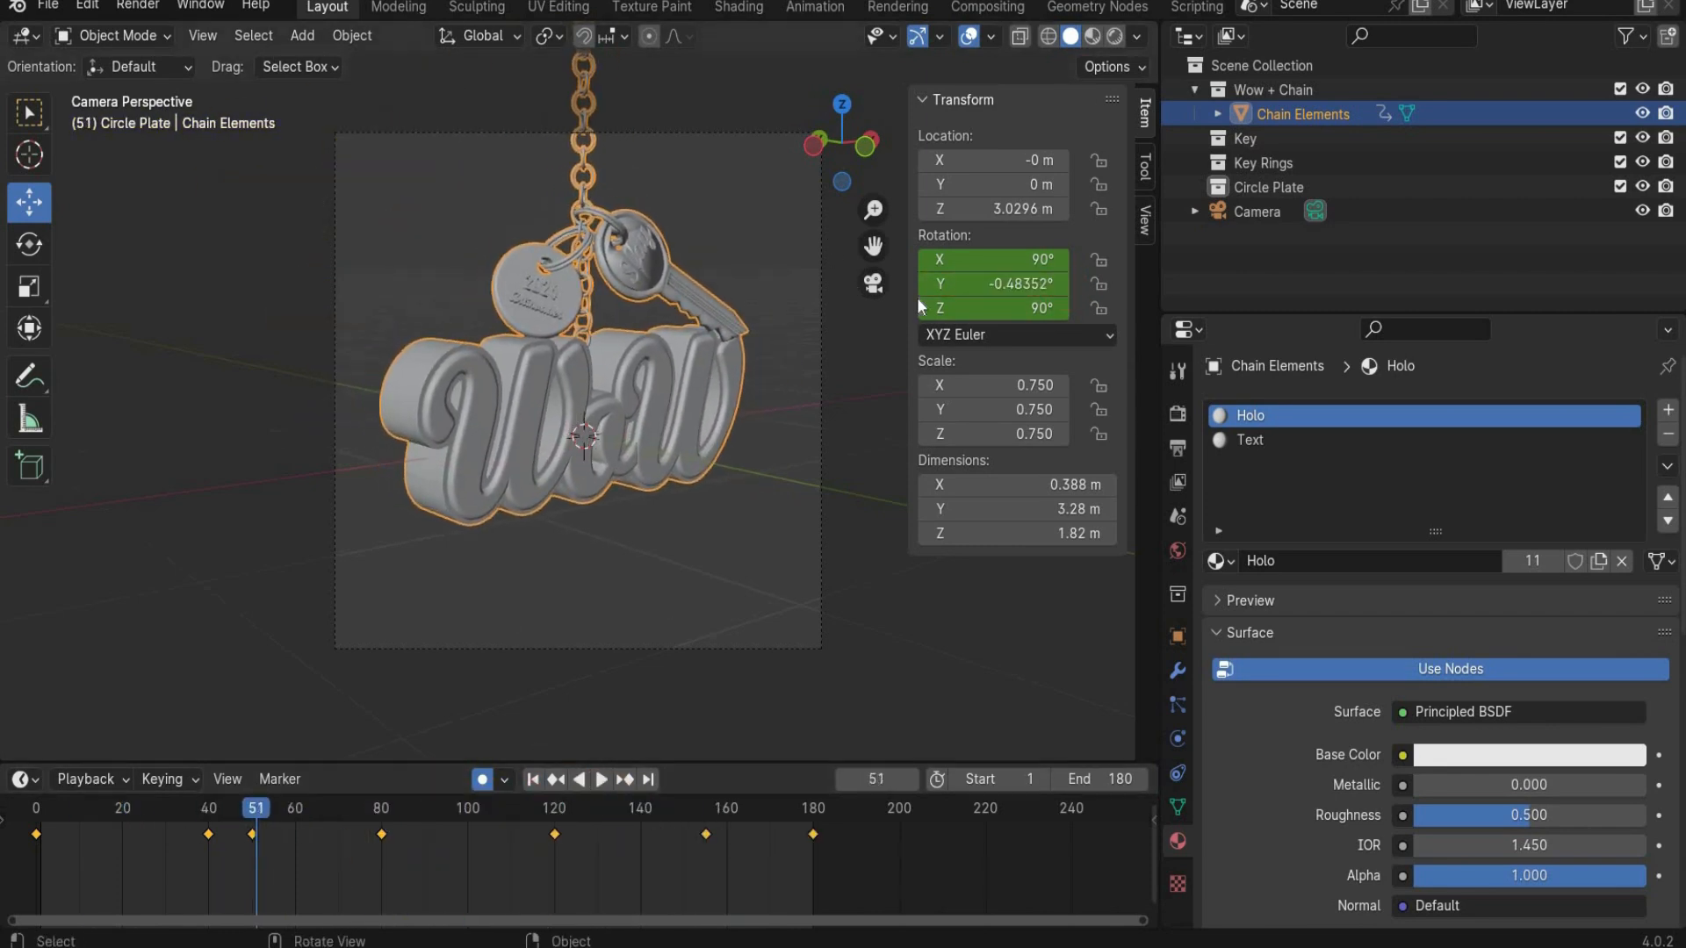
Step: Keyframe the keychain's Z rotation at 93° on frame 51, and set Z to 86° and X to 87° on frame 75
key("i")
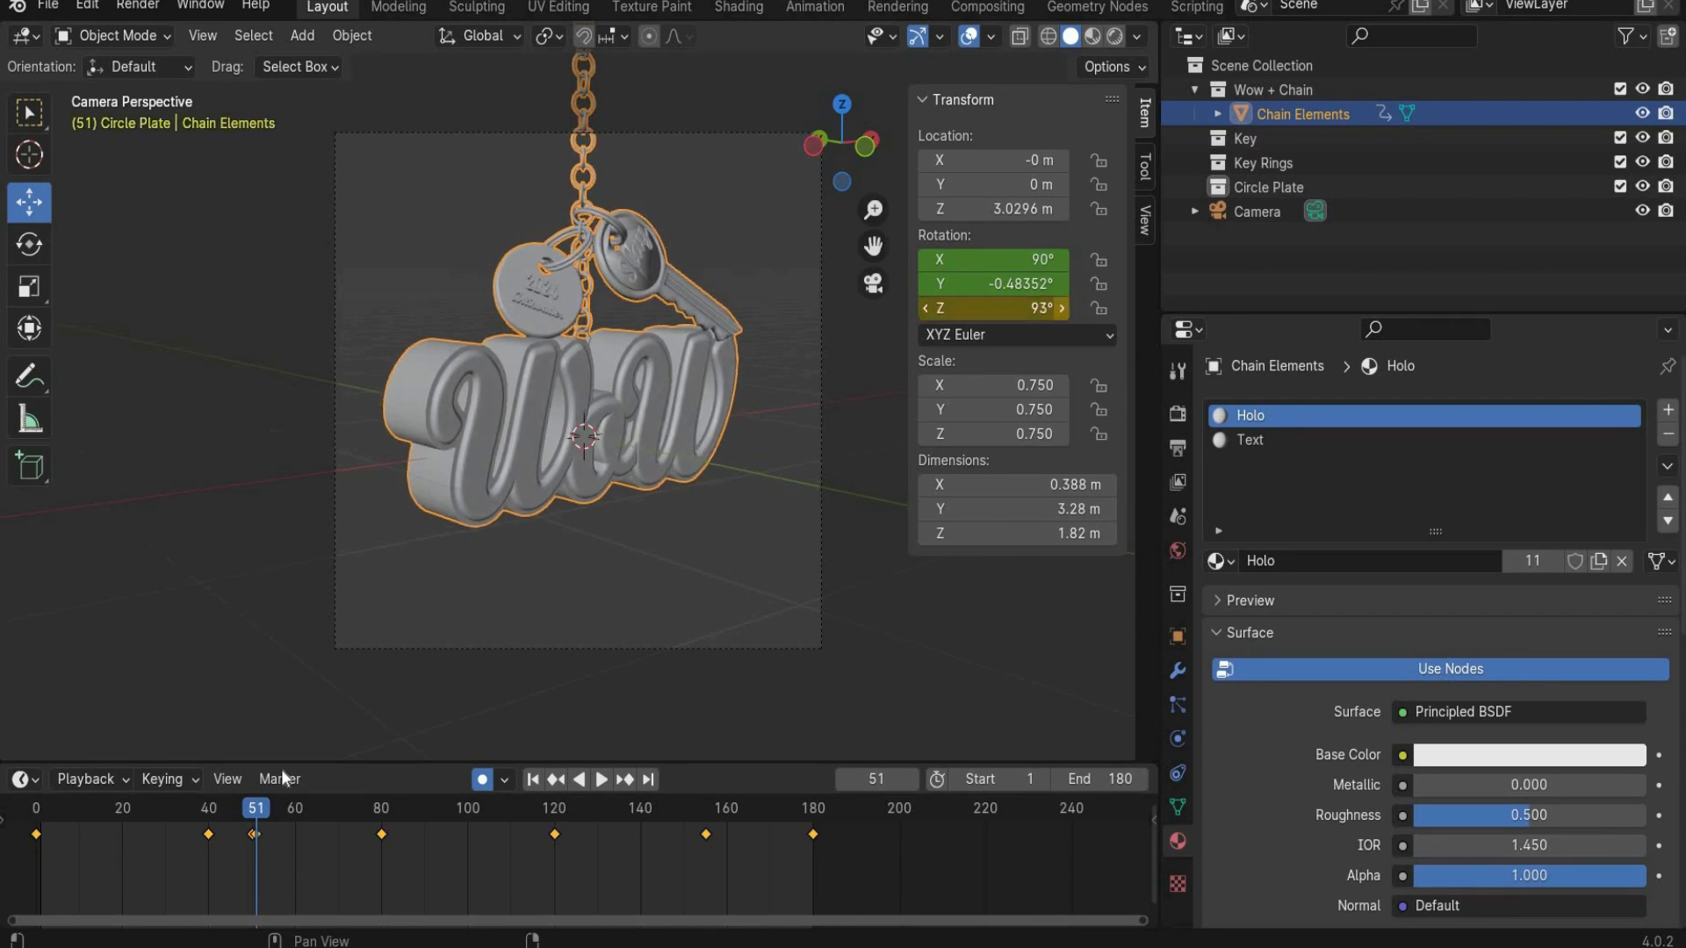
left_click_drag(255, 808, 360, 808)
left_click(925, 308)
left_click(925, 308)
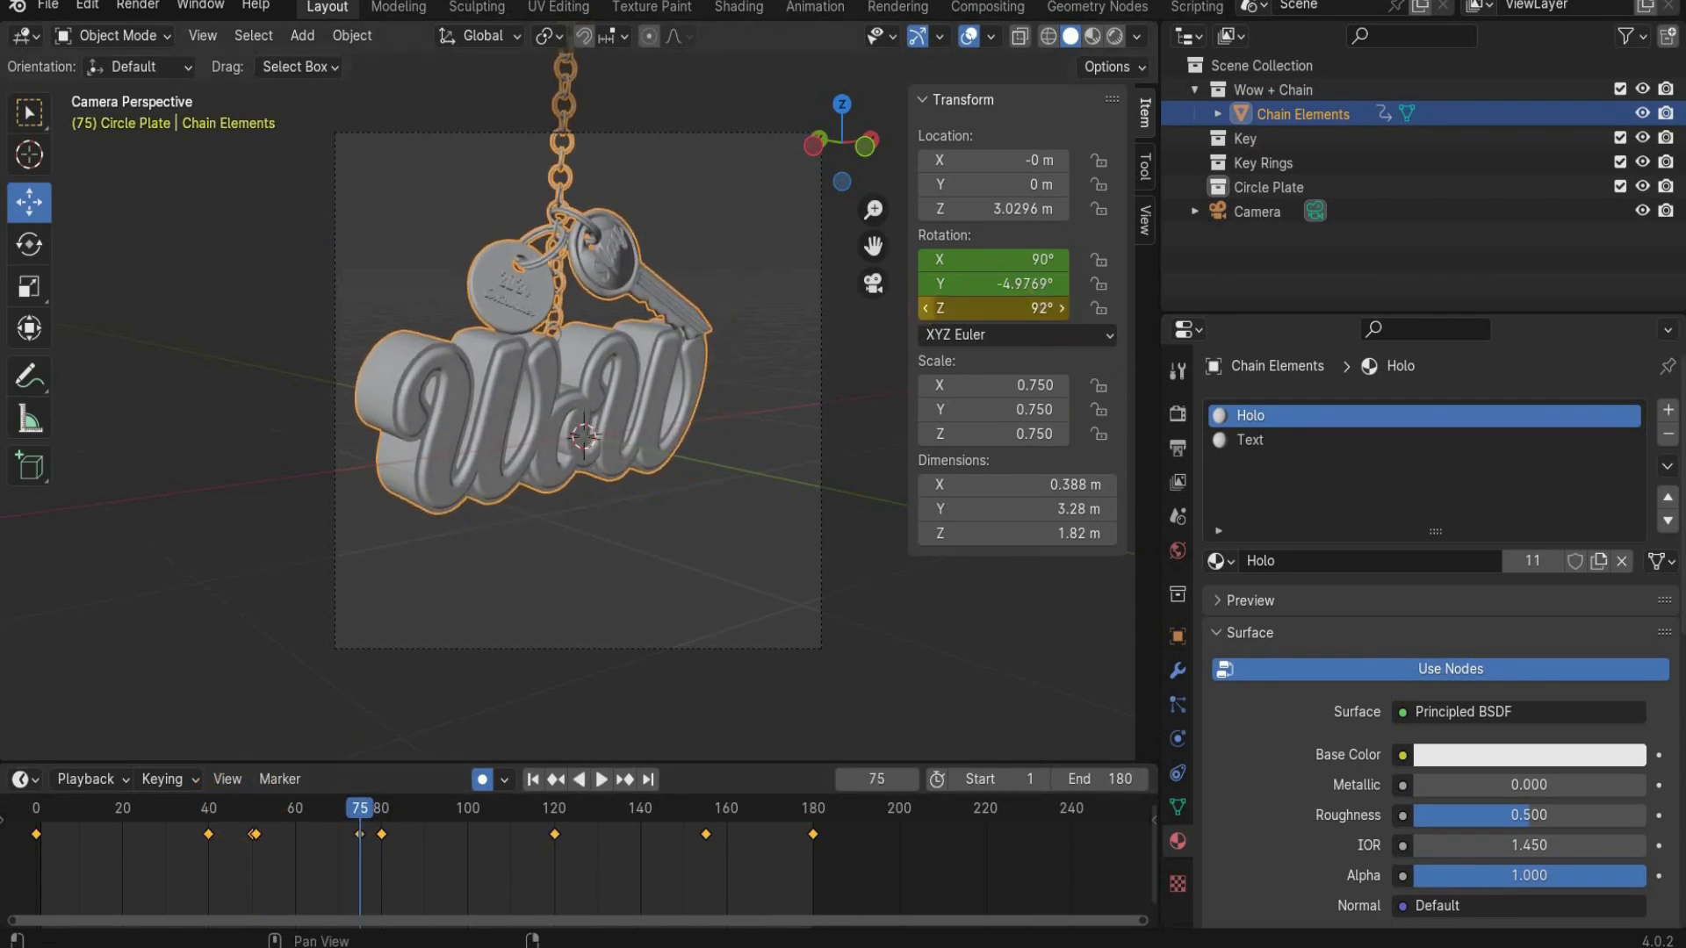
left_click(925, 308)
left_click(925, 308)
left_click(926, 308)
left_click(925, 260)
left_click(925, 260)
left_click(925, 260)
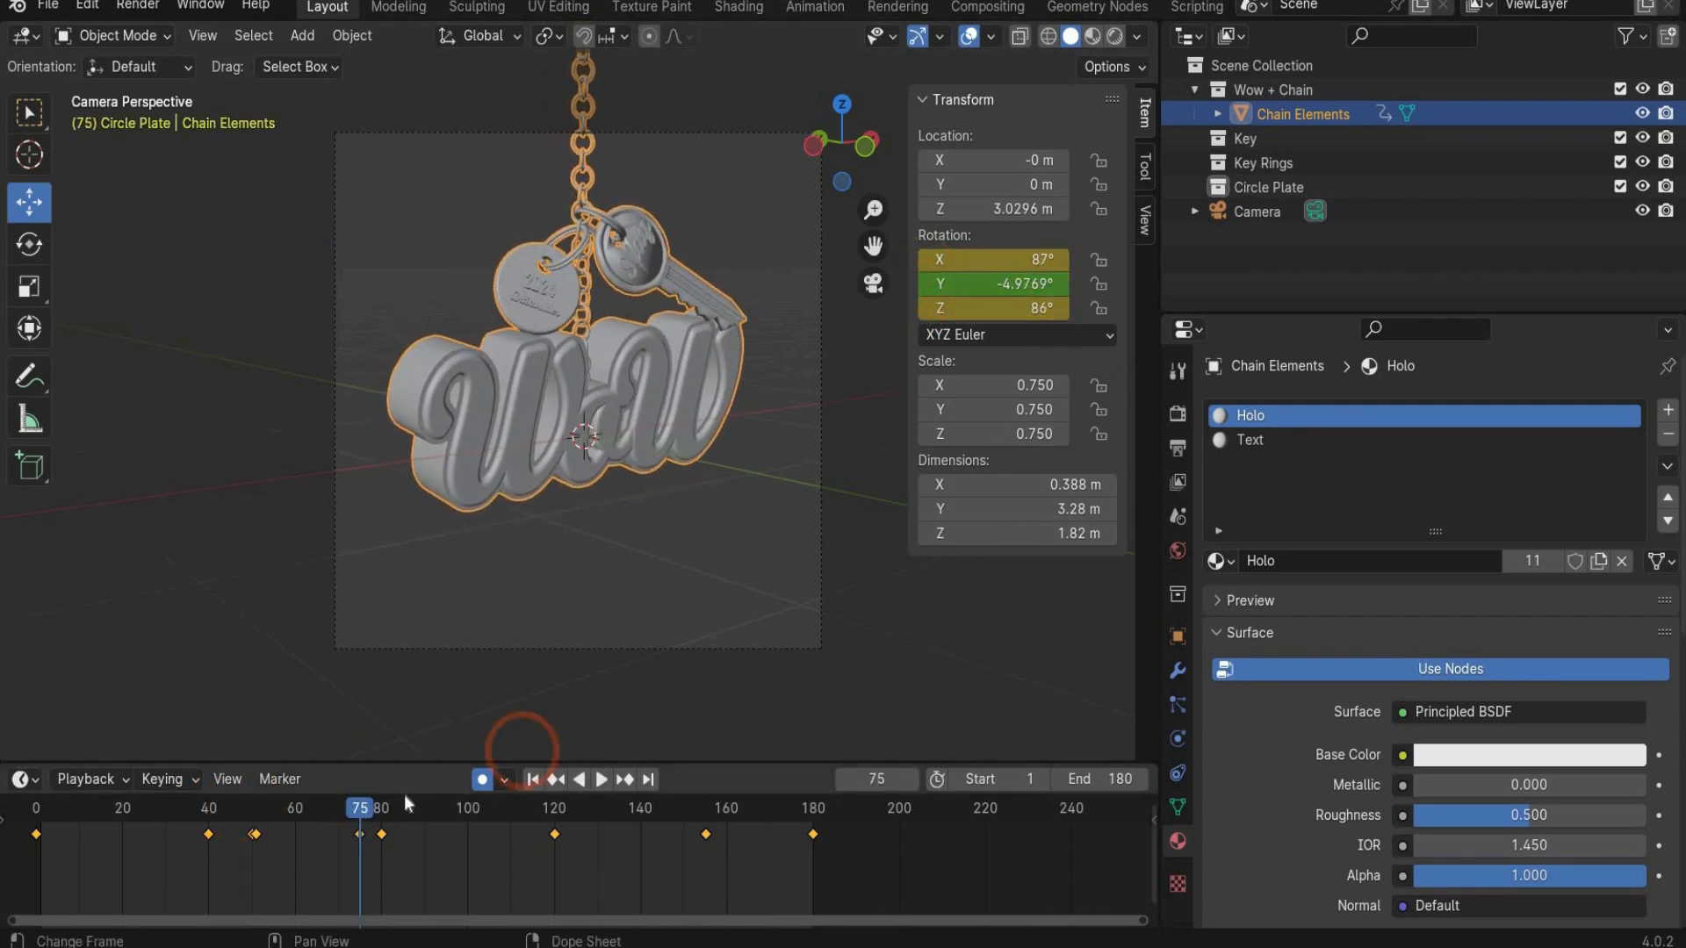
Step: Keyframe the keychain's X rotation at frame 101 to 92°
left_click(469, 806)
left_click(1064, 259)
left_click(1064, 259)
left_click(1064, 259)
left_click(1064, 259)
left_click(1064, 259)
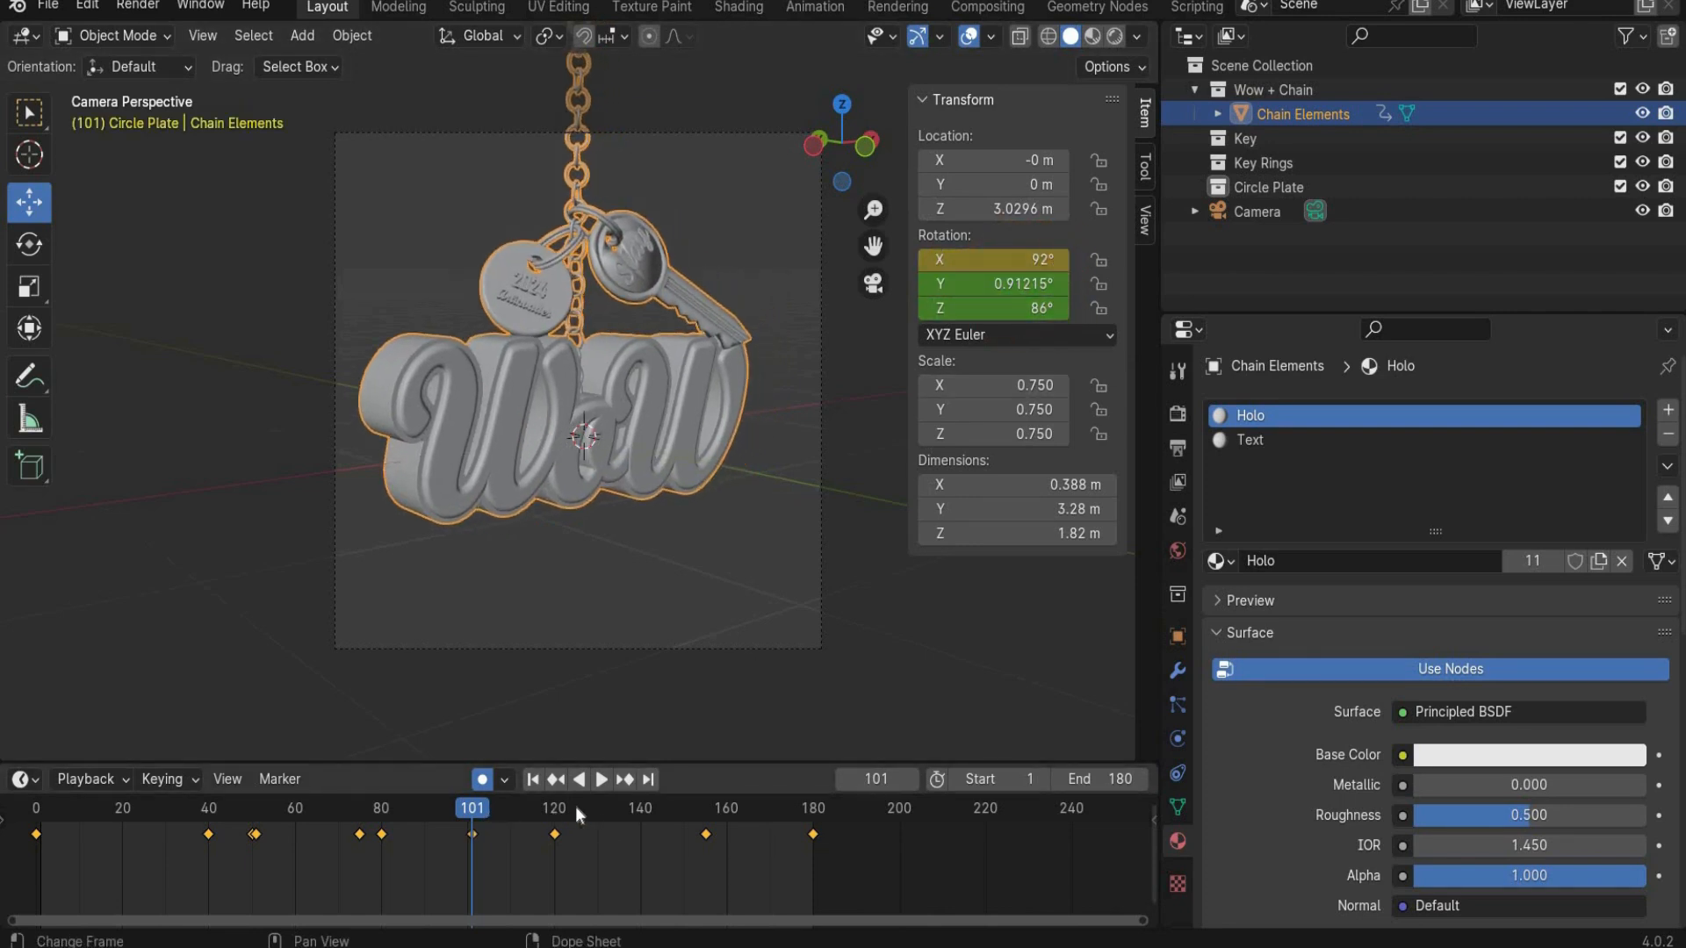
Step: Keyframe the keychain's Z rotation at frame 132 and play back the animation
left_click(607, 808)
key("i")
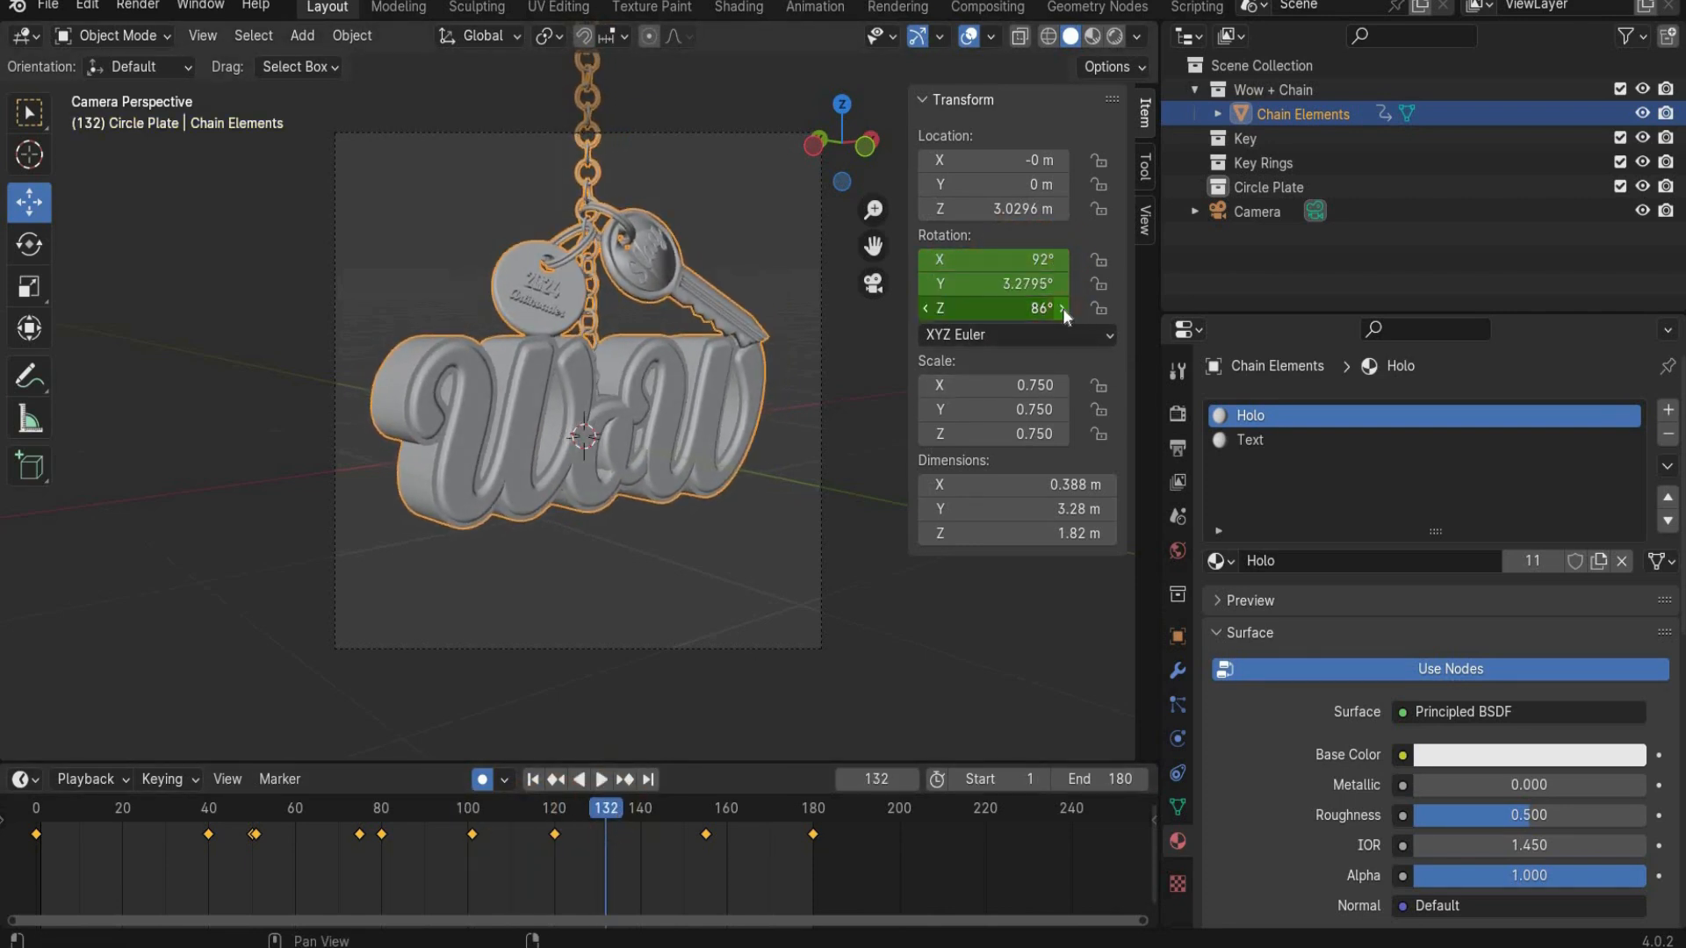
key("space")
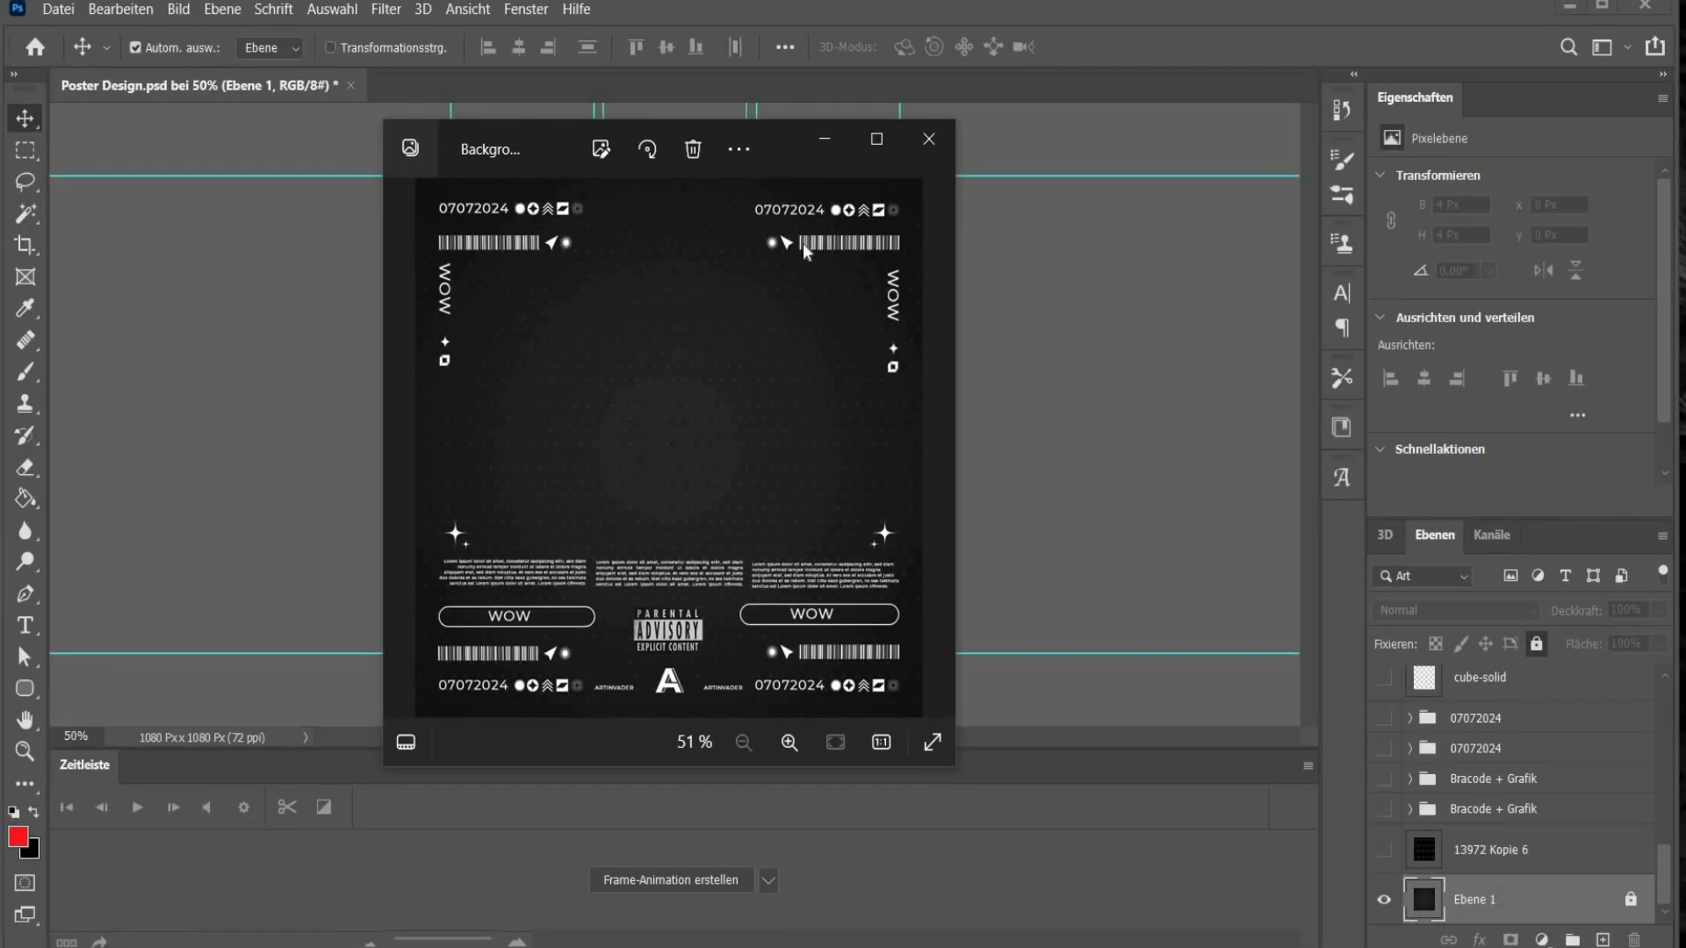
Step: Switch to the poster background preview image over Photoshop, examine its layout and minimize it
mouse_move(834, 944)
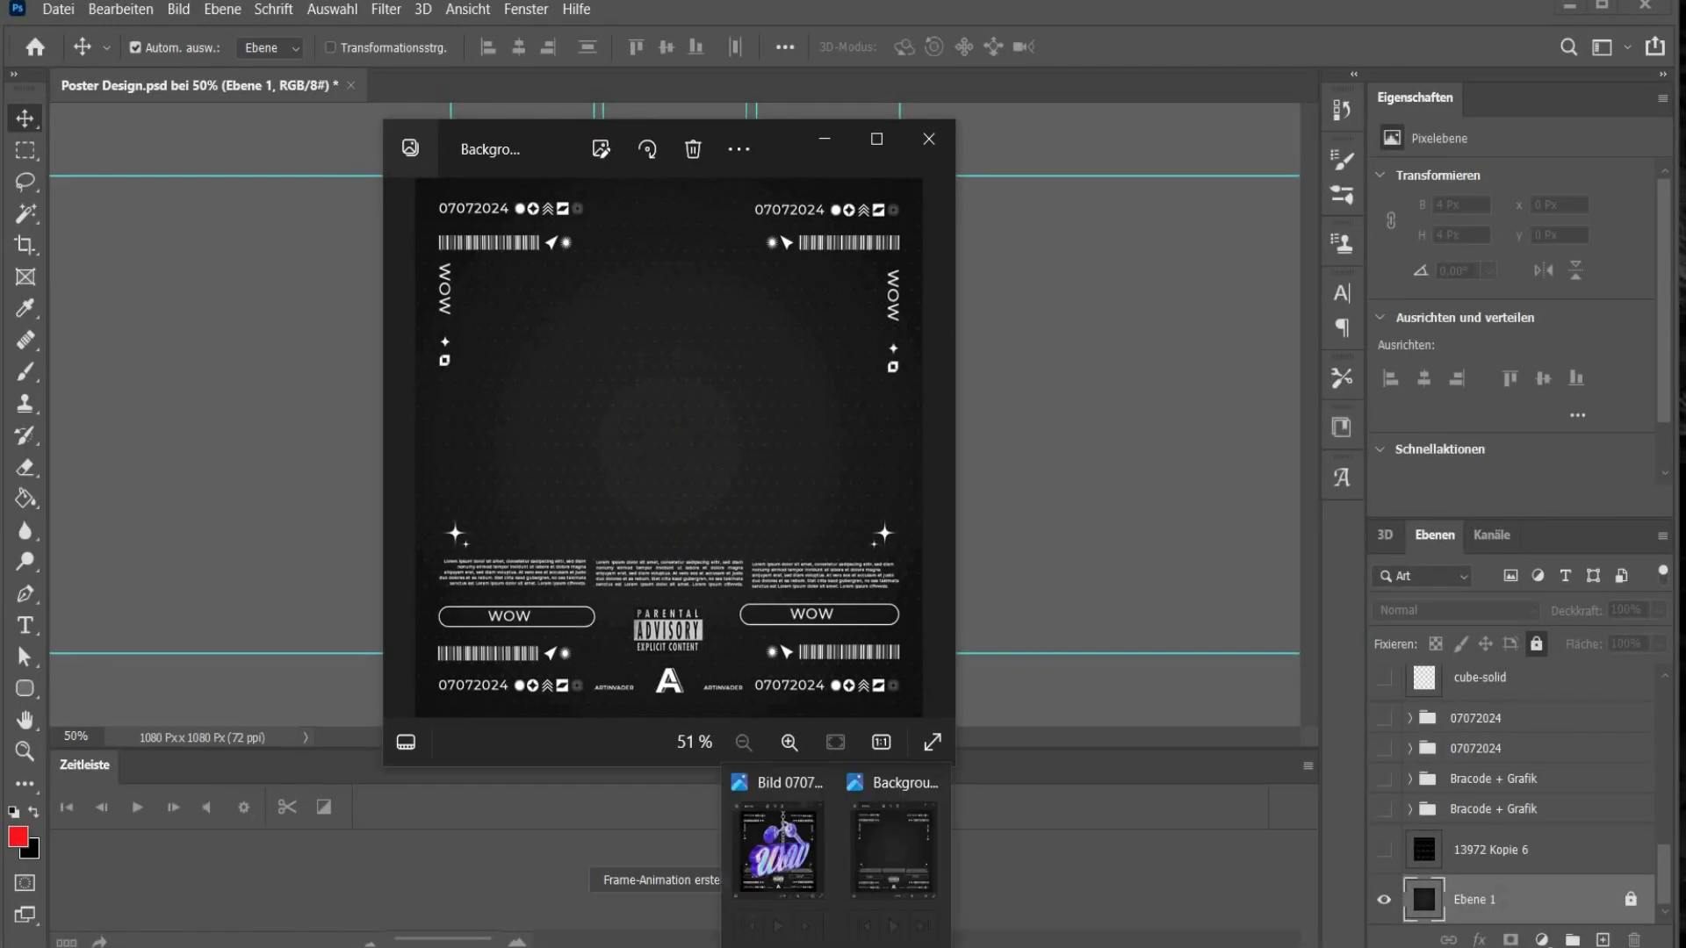
left_click(907, 859)
left_click(1124, 149)
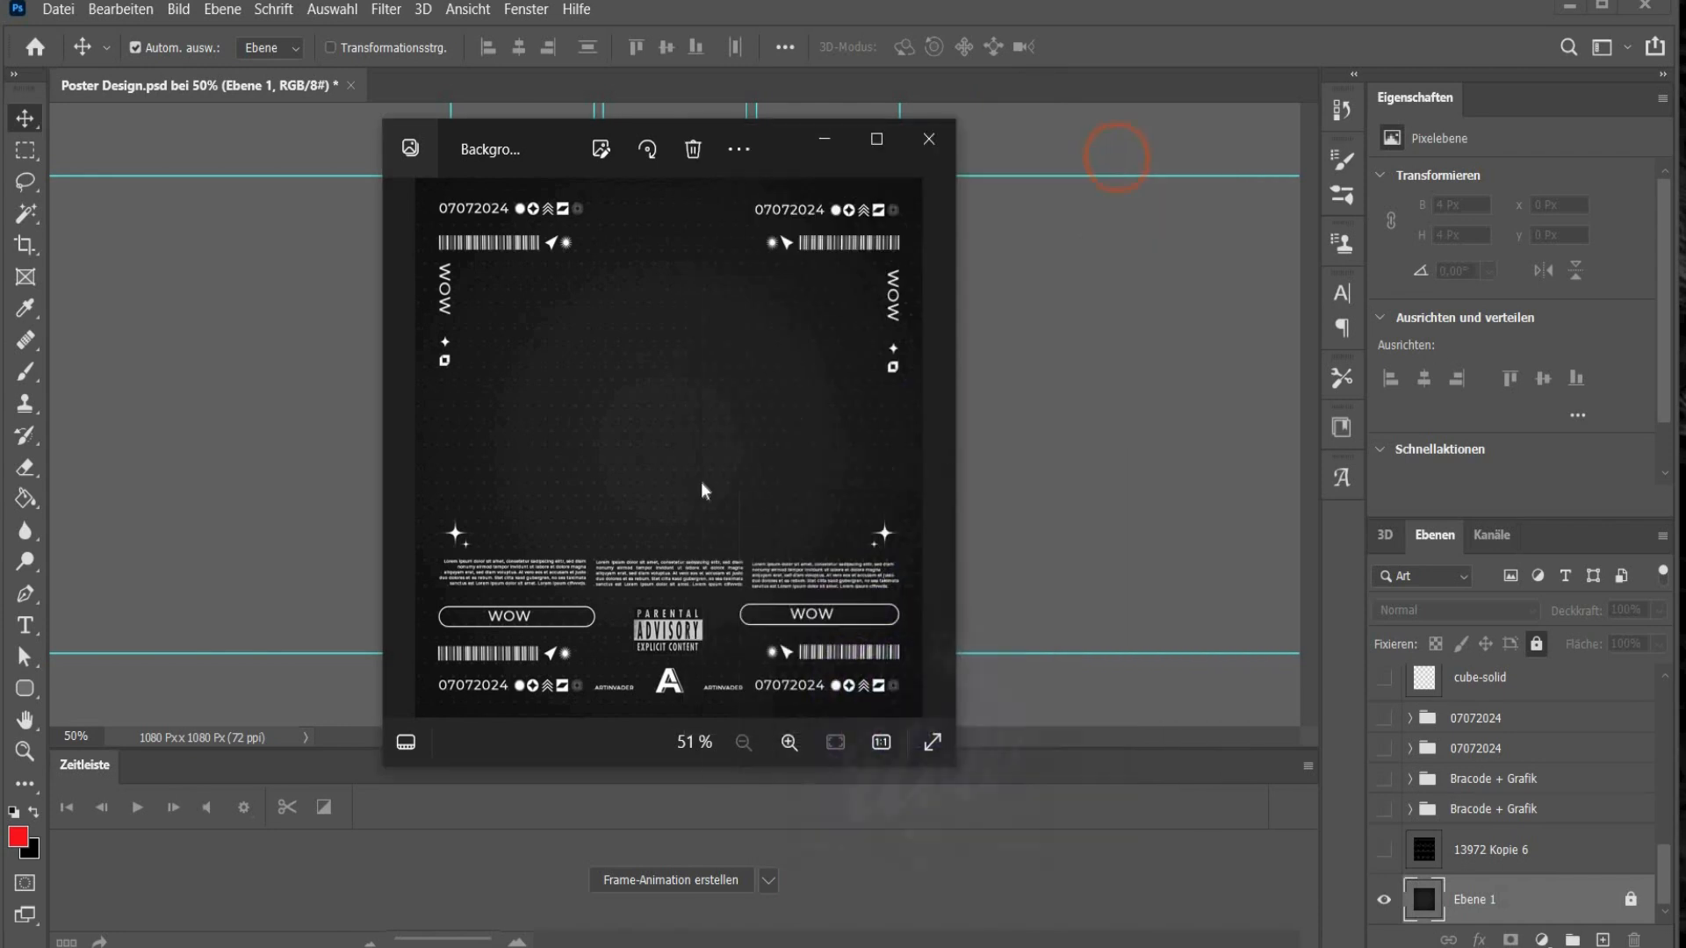
left_click(699, 482)
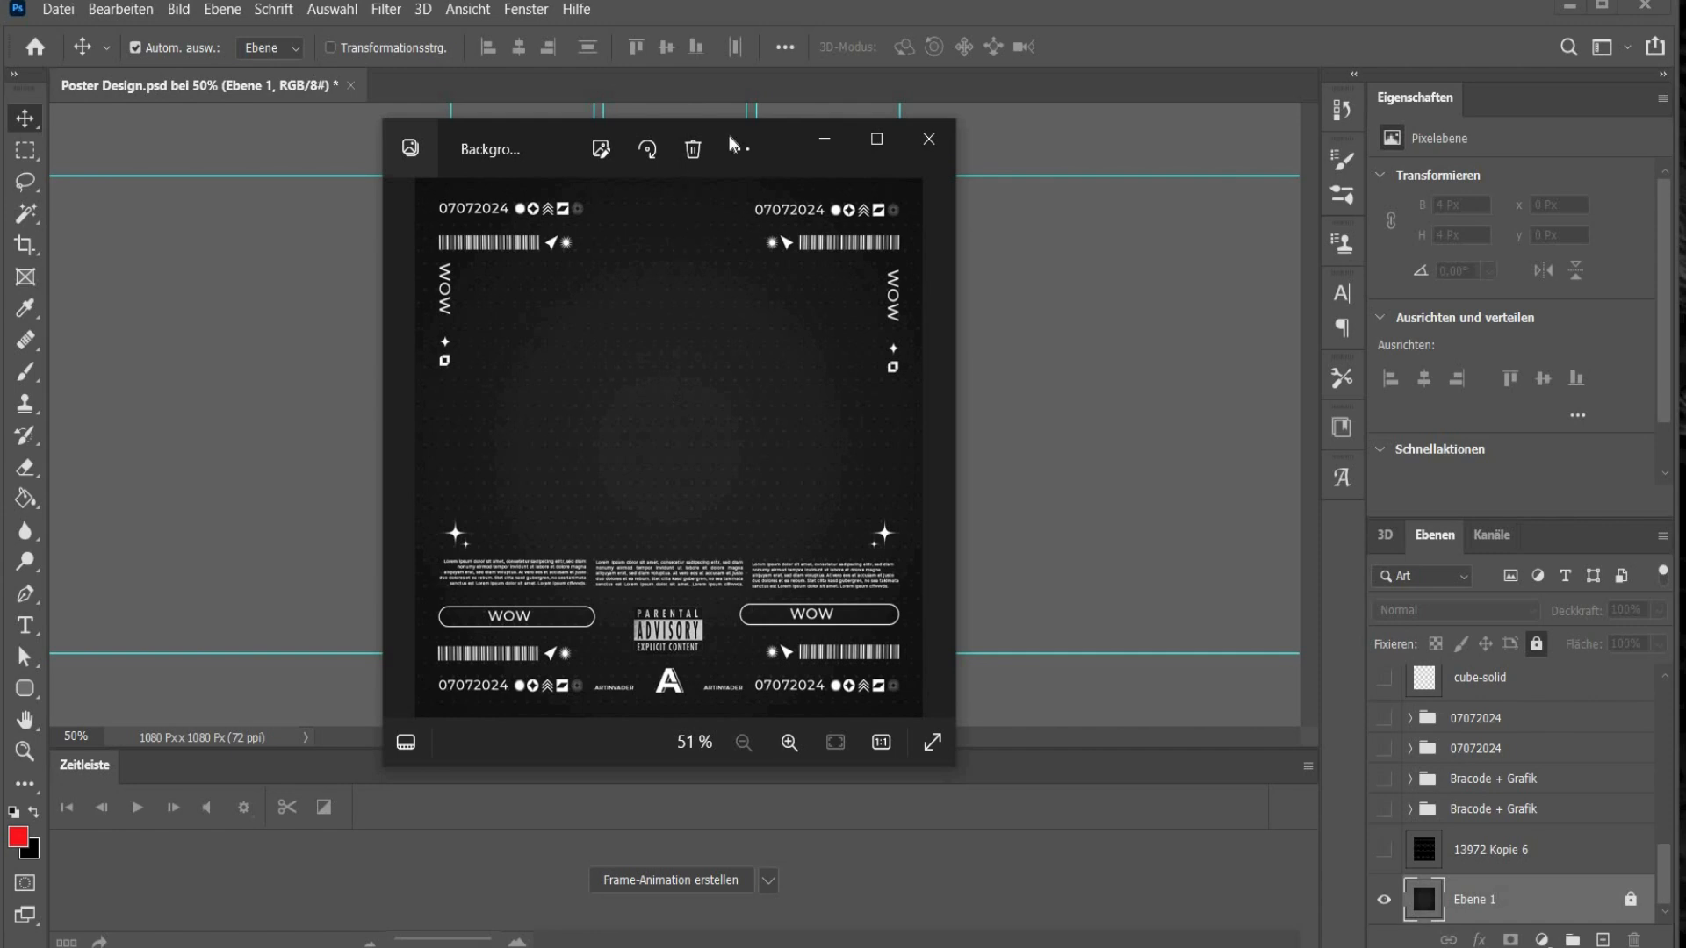
left_click(823, 138)
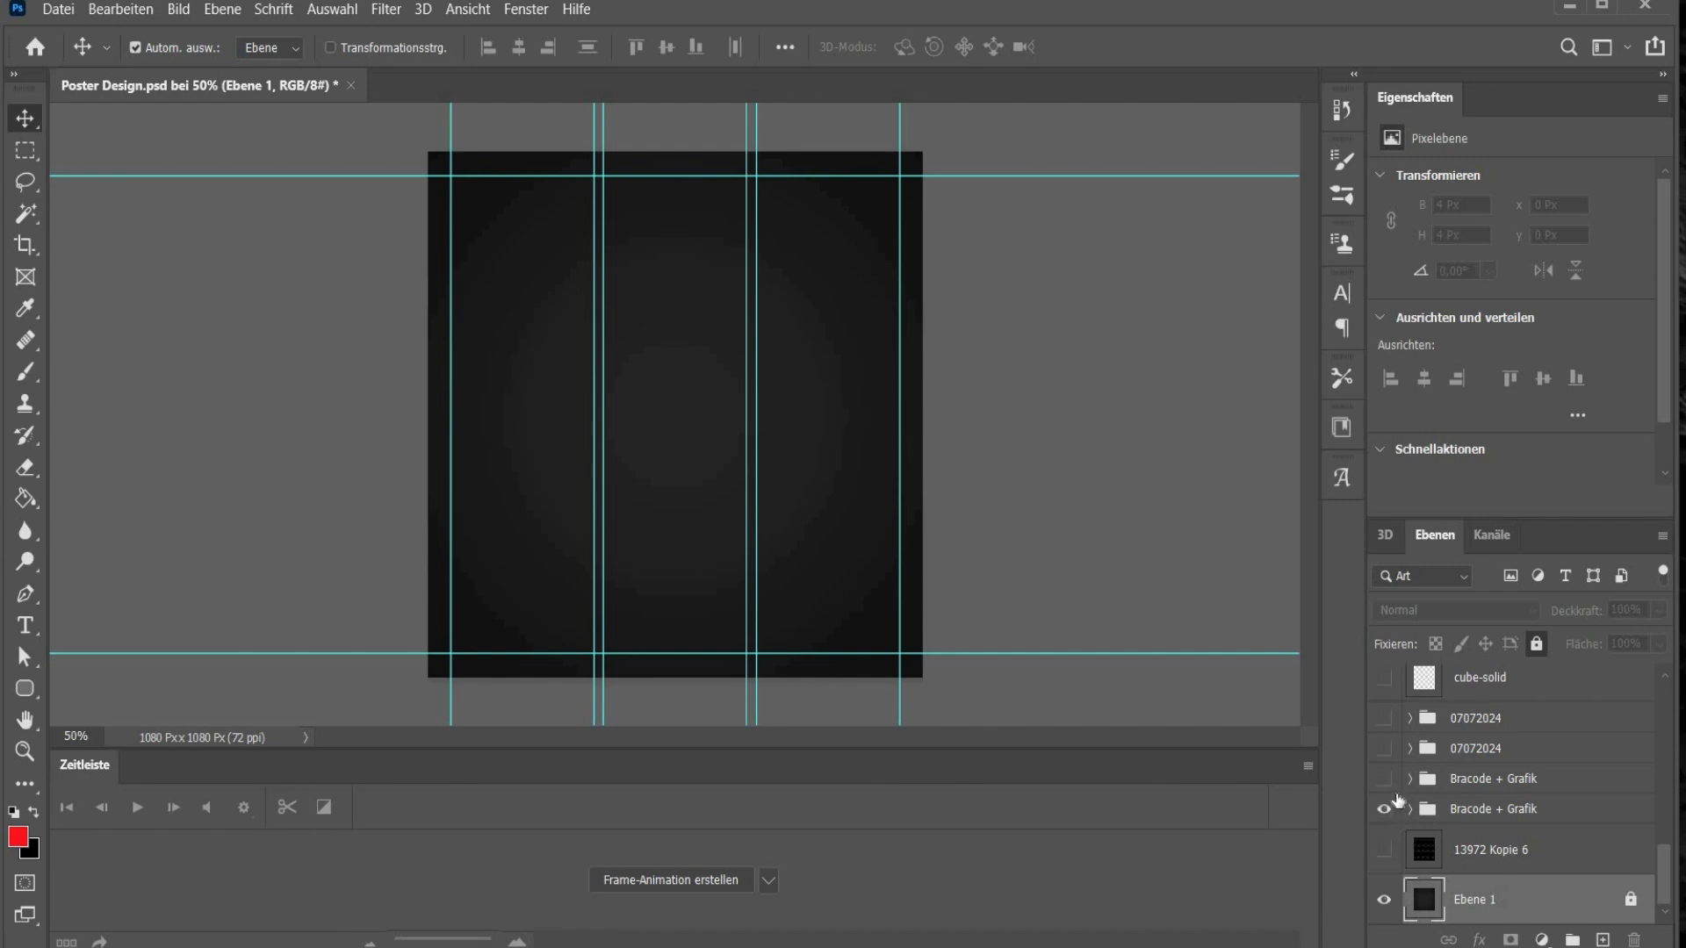
Step: Show the poster's hidden text, graphic and dotted pattern layers and hide the guides
left_click(1385, 779)
left_click_drag(1384, 742, 1375, 688)
key("ctrl+h")
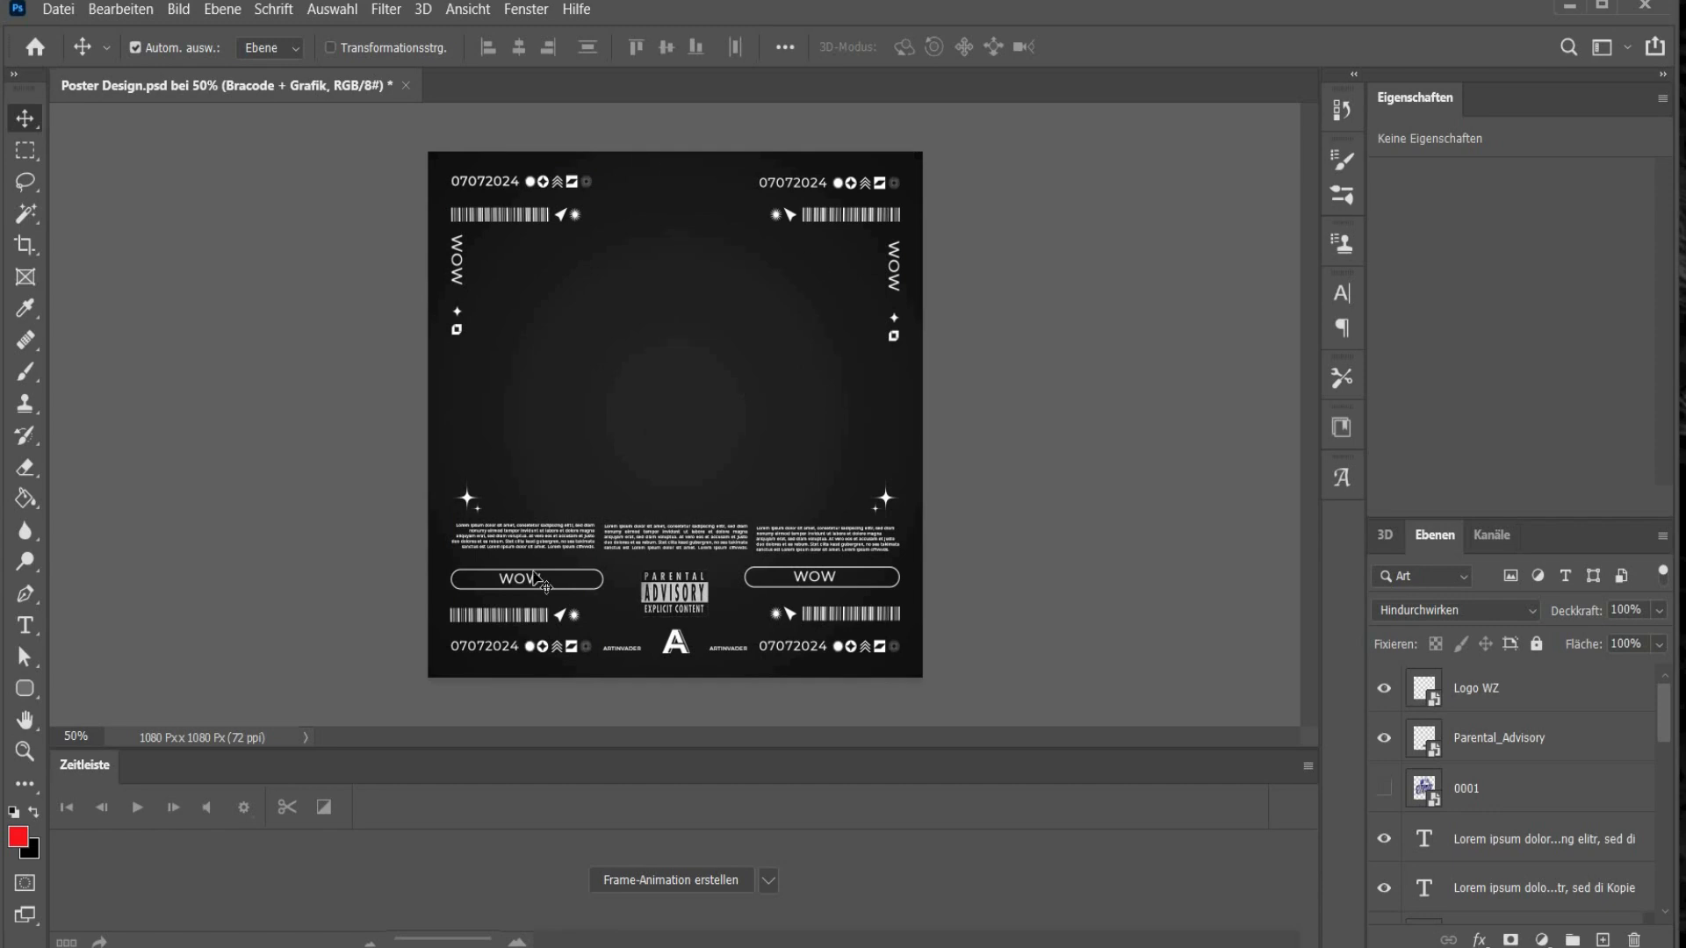
left_click(543, 584)
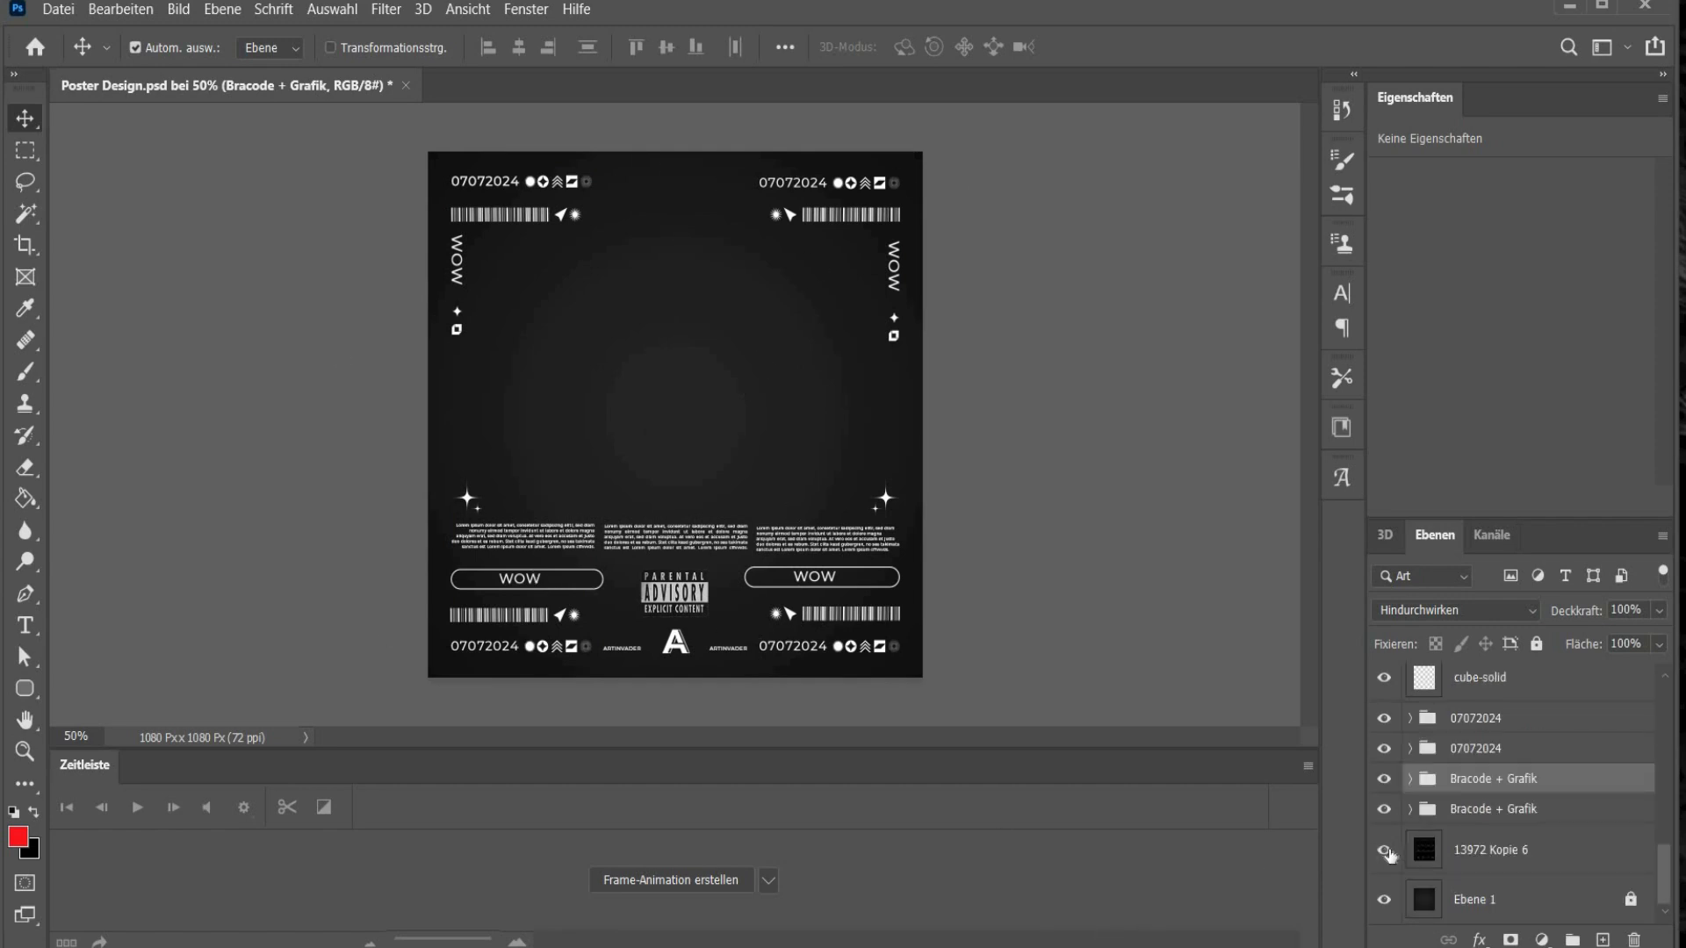
left_click(1386, 850)
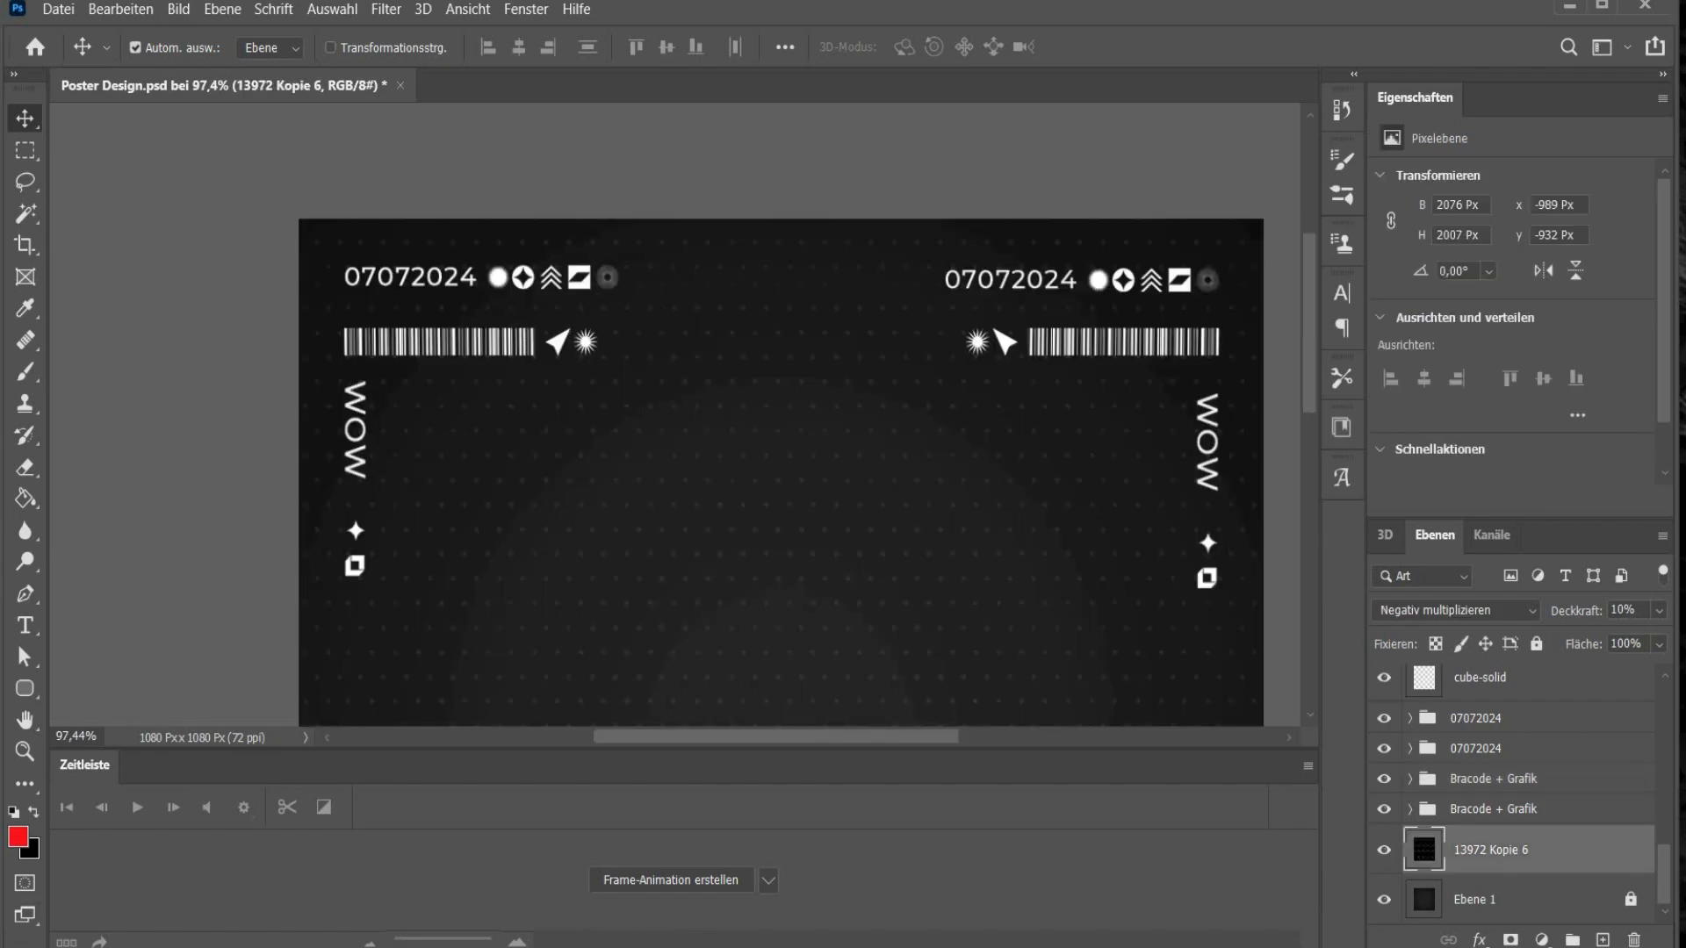
Step: Switch to File Explorer, browse the graphics in the Symbole folder and move the window beside the poster
left_click(39, 947)
left_click(57, 882)
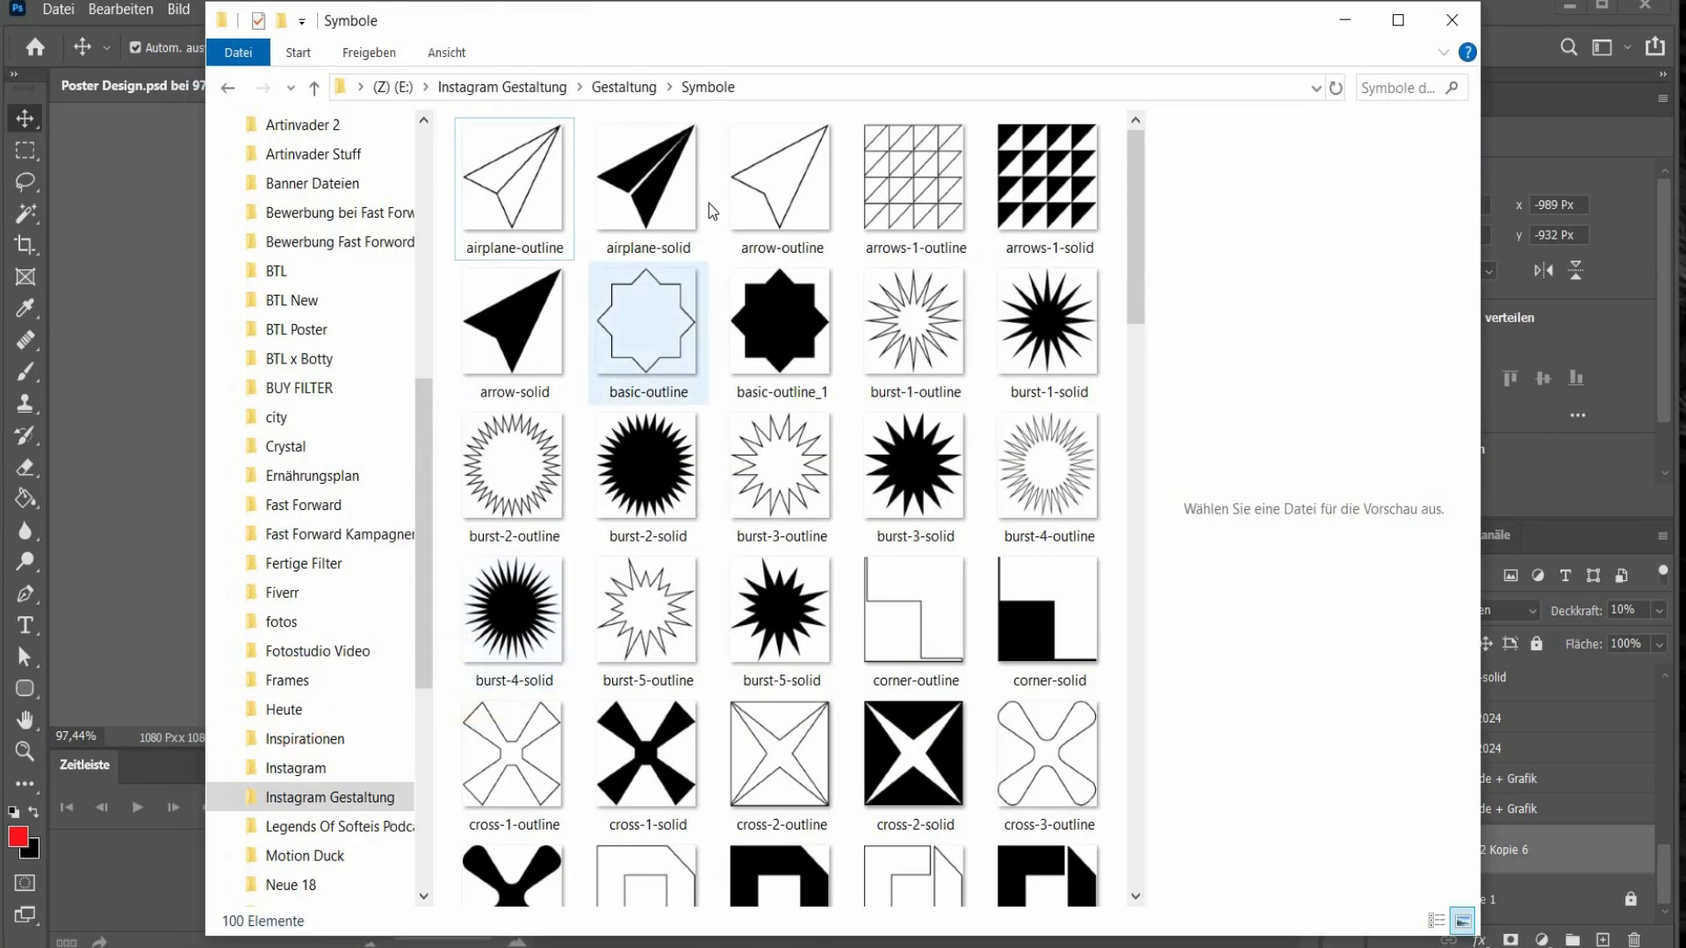
scroll(780, 193, "down", 15)
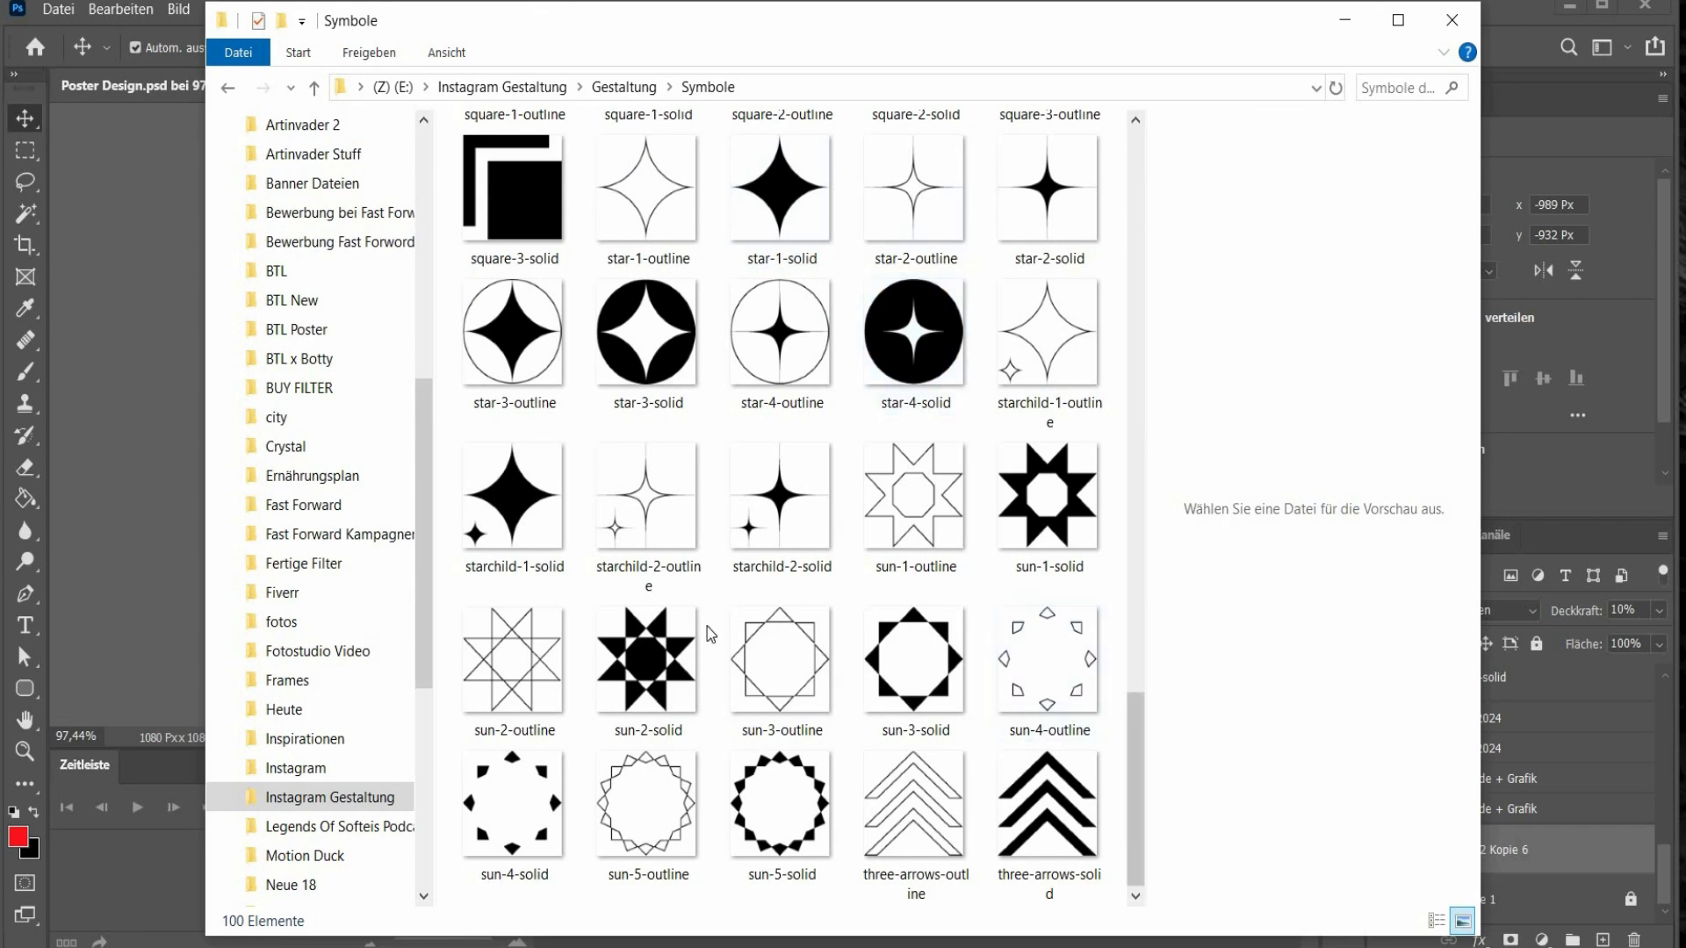
left_click_drag(1135, 773, 1142, 211)
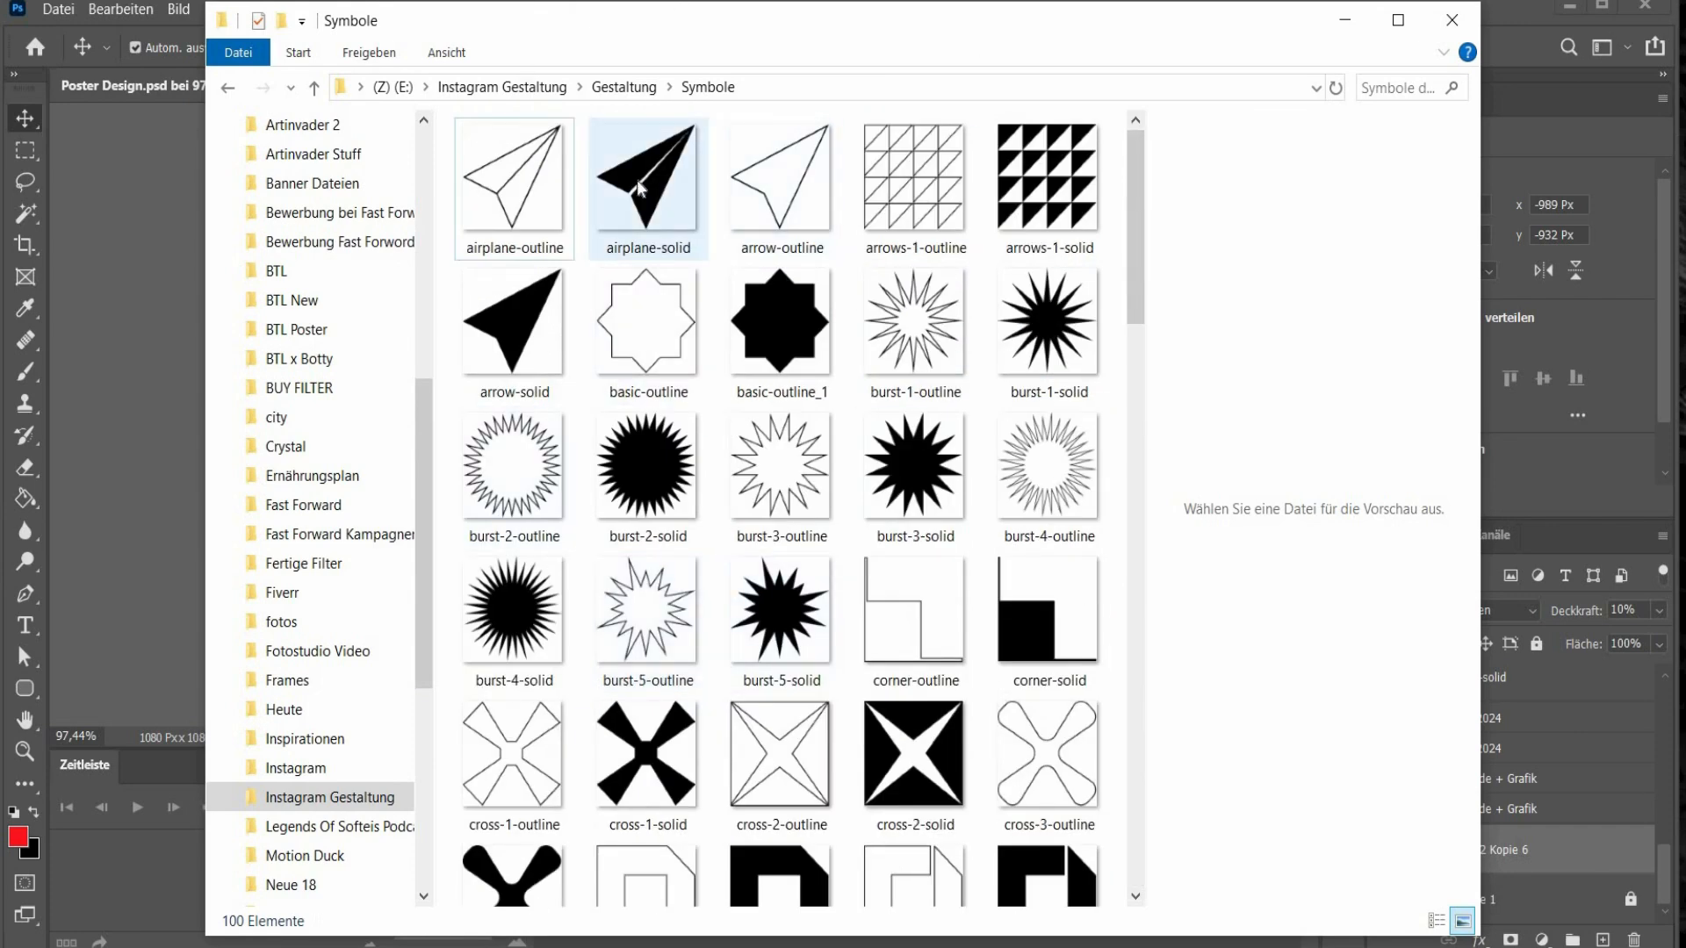
left_click_drag(766, 19, 1283, 113)
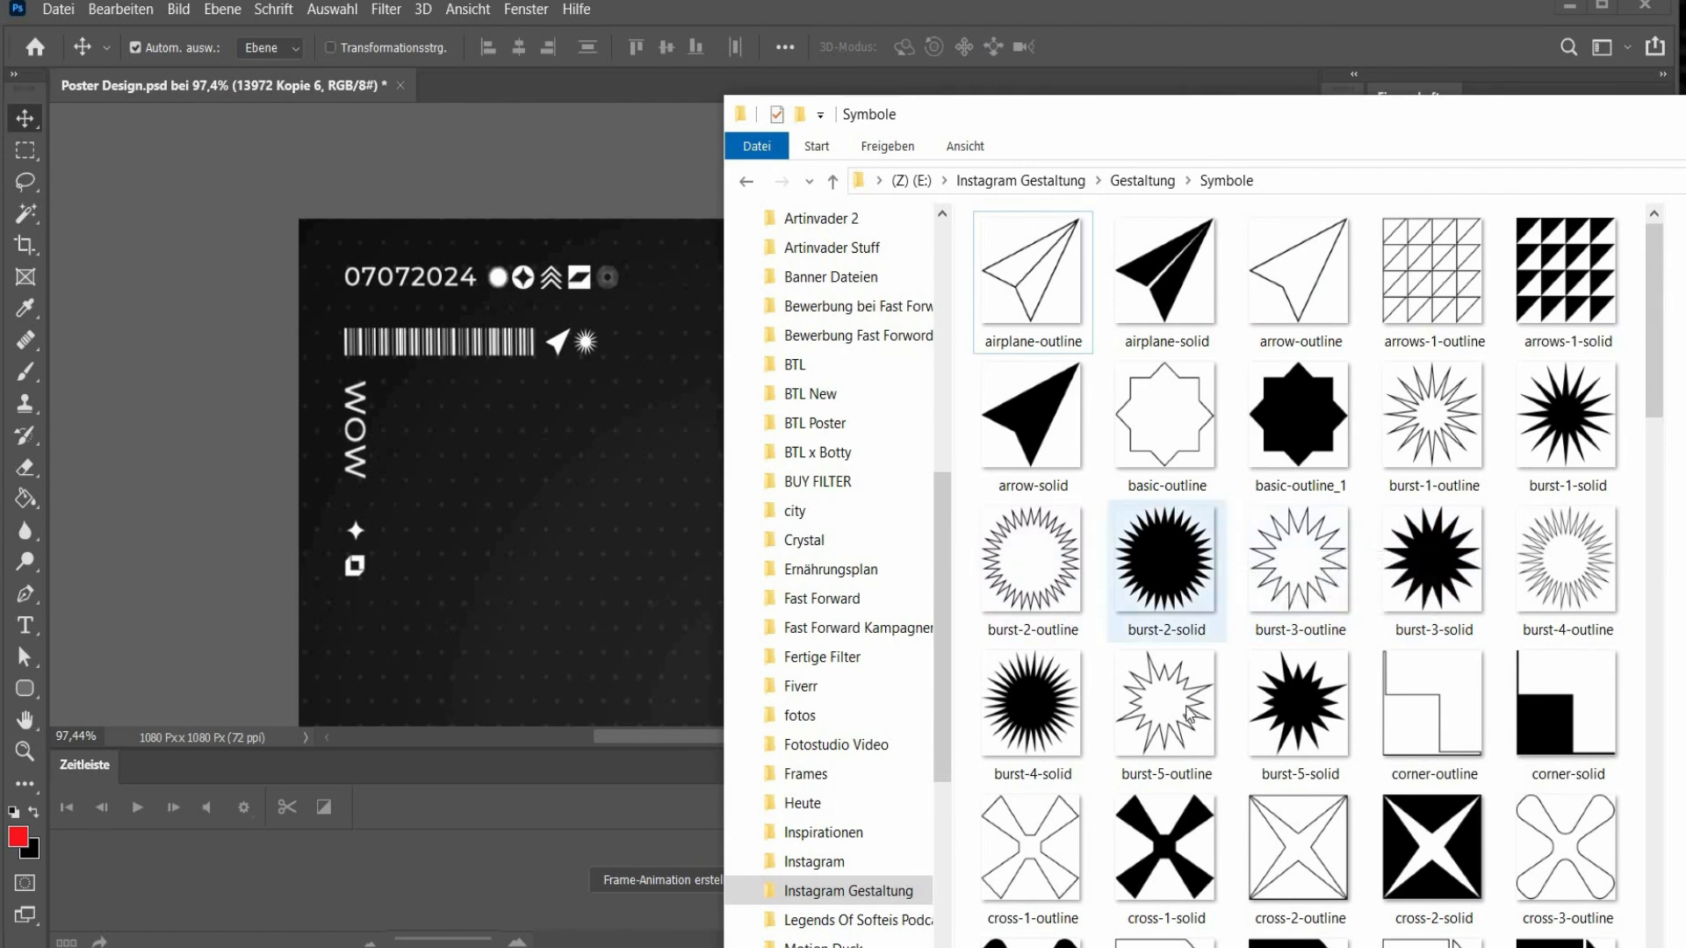
Step: Place the burst-2-solid symbol on the poster, invert it to white and move it to X 349 px, Y 214 px
left_click_drag(1165, 559, 783, 534)
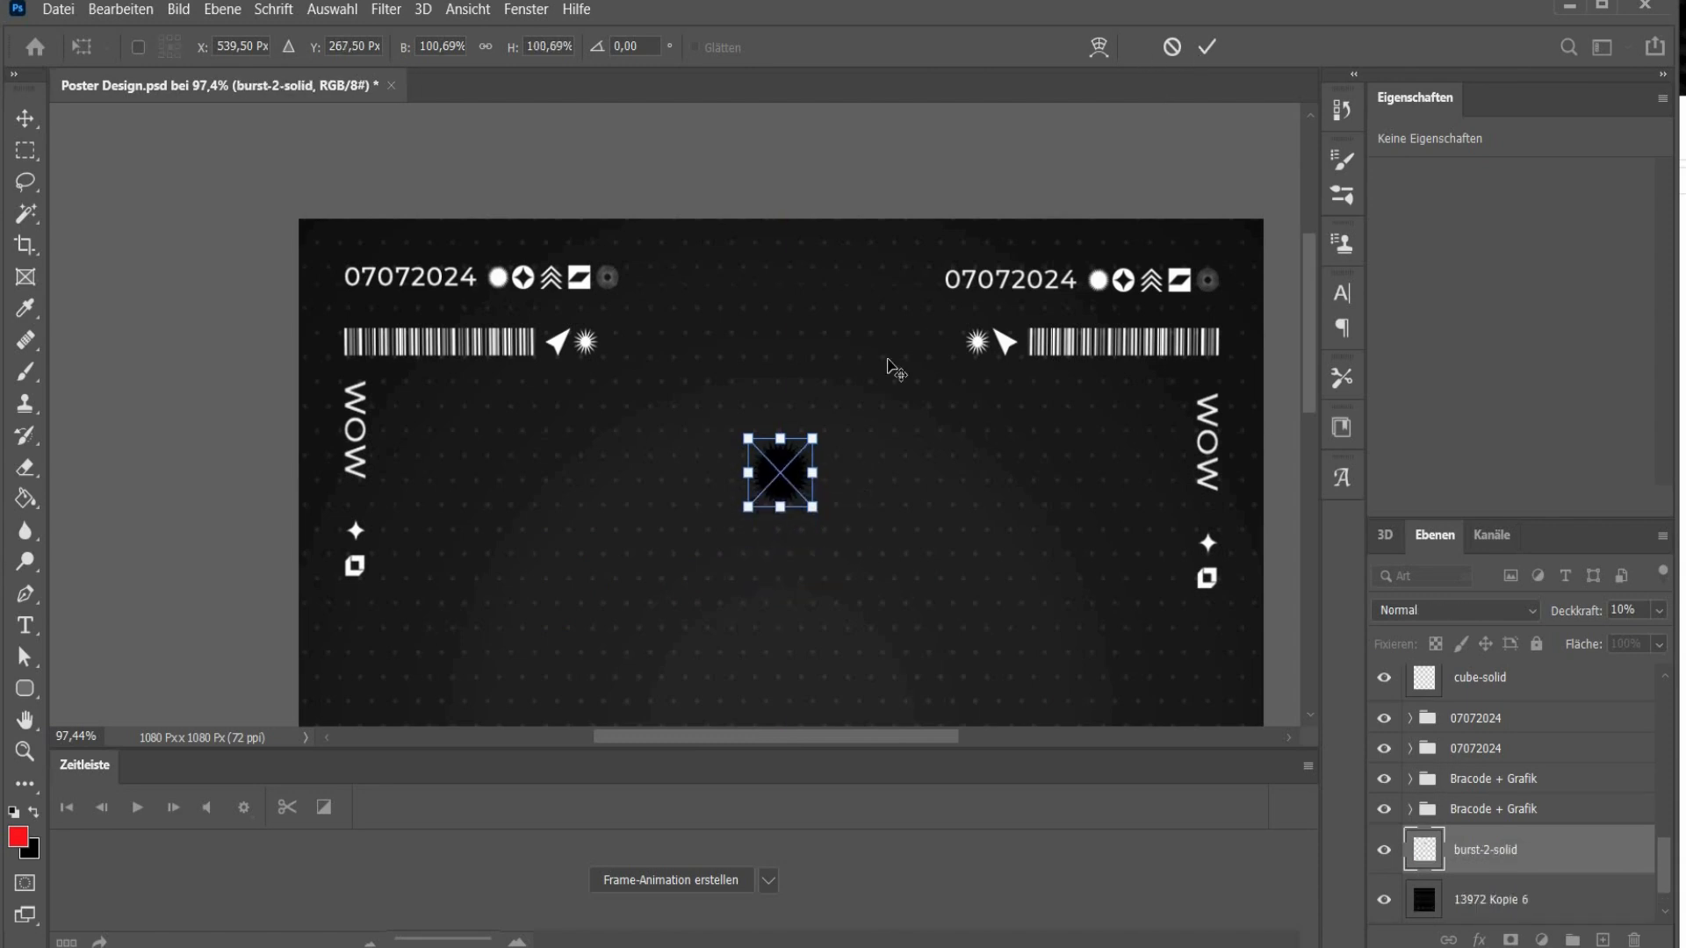
key("Return")
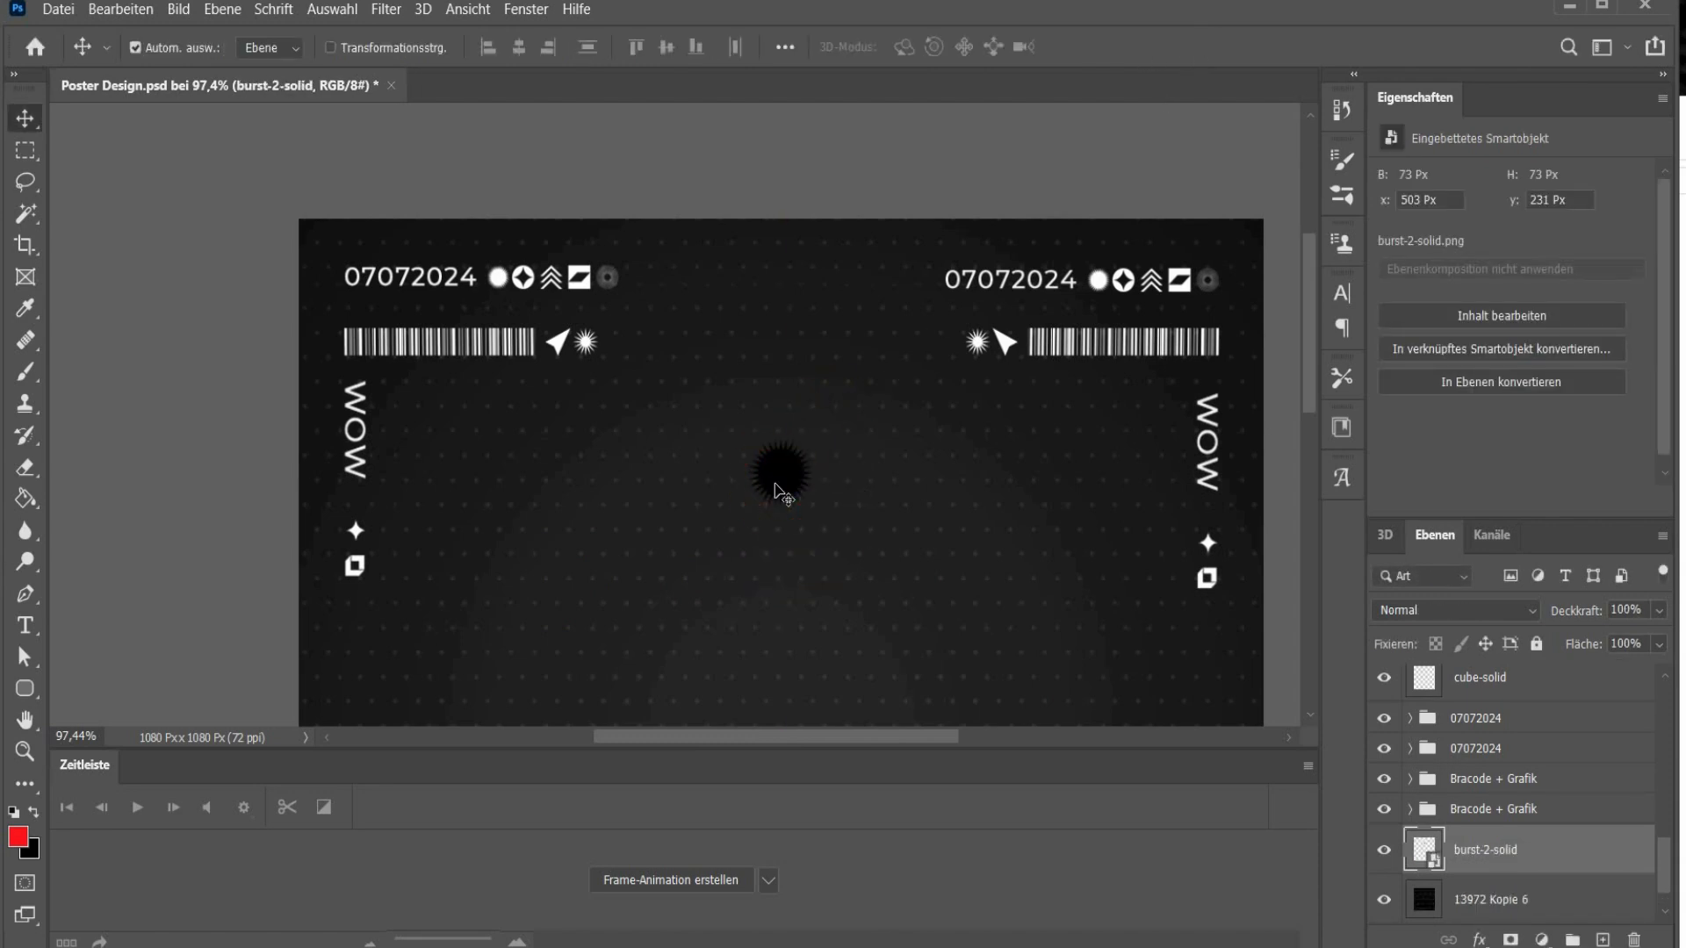
key("ctrl+alt+f")
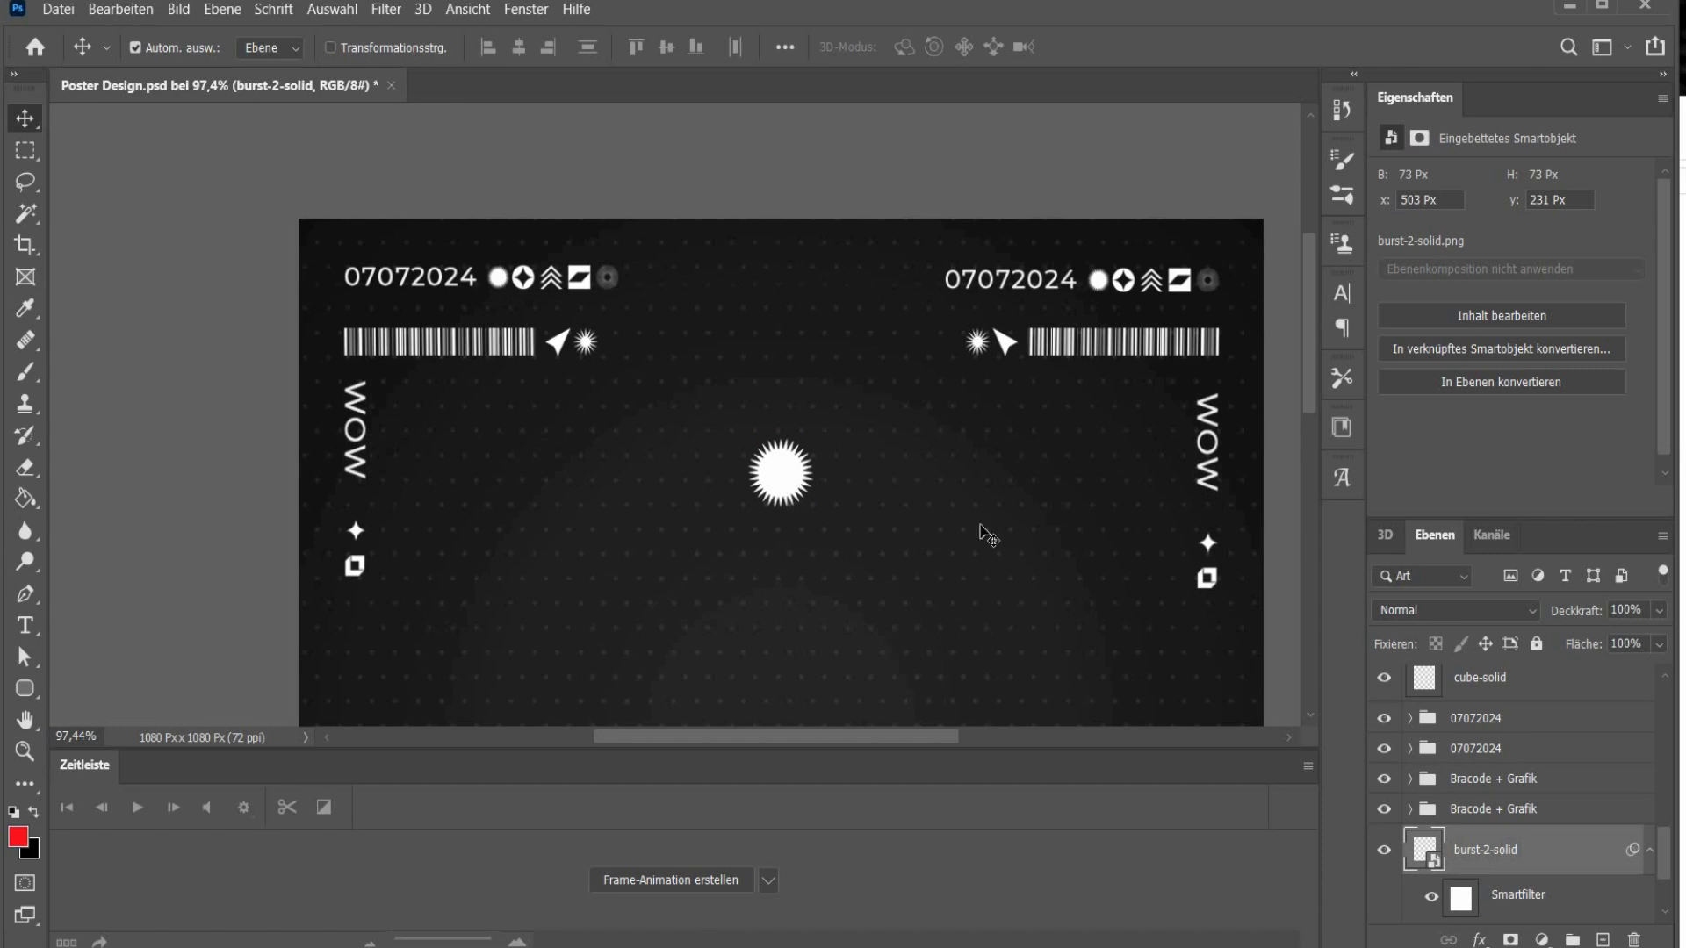
left_click_drag(793, 481, 656, 466)
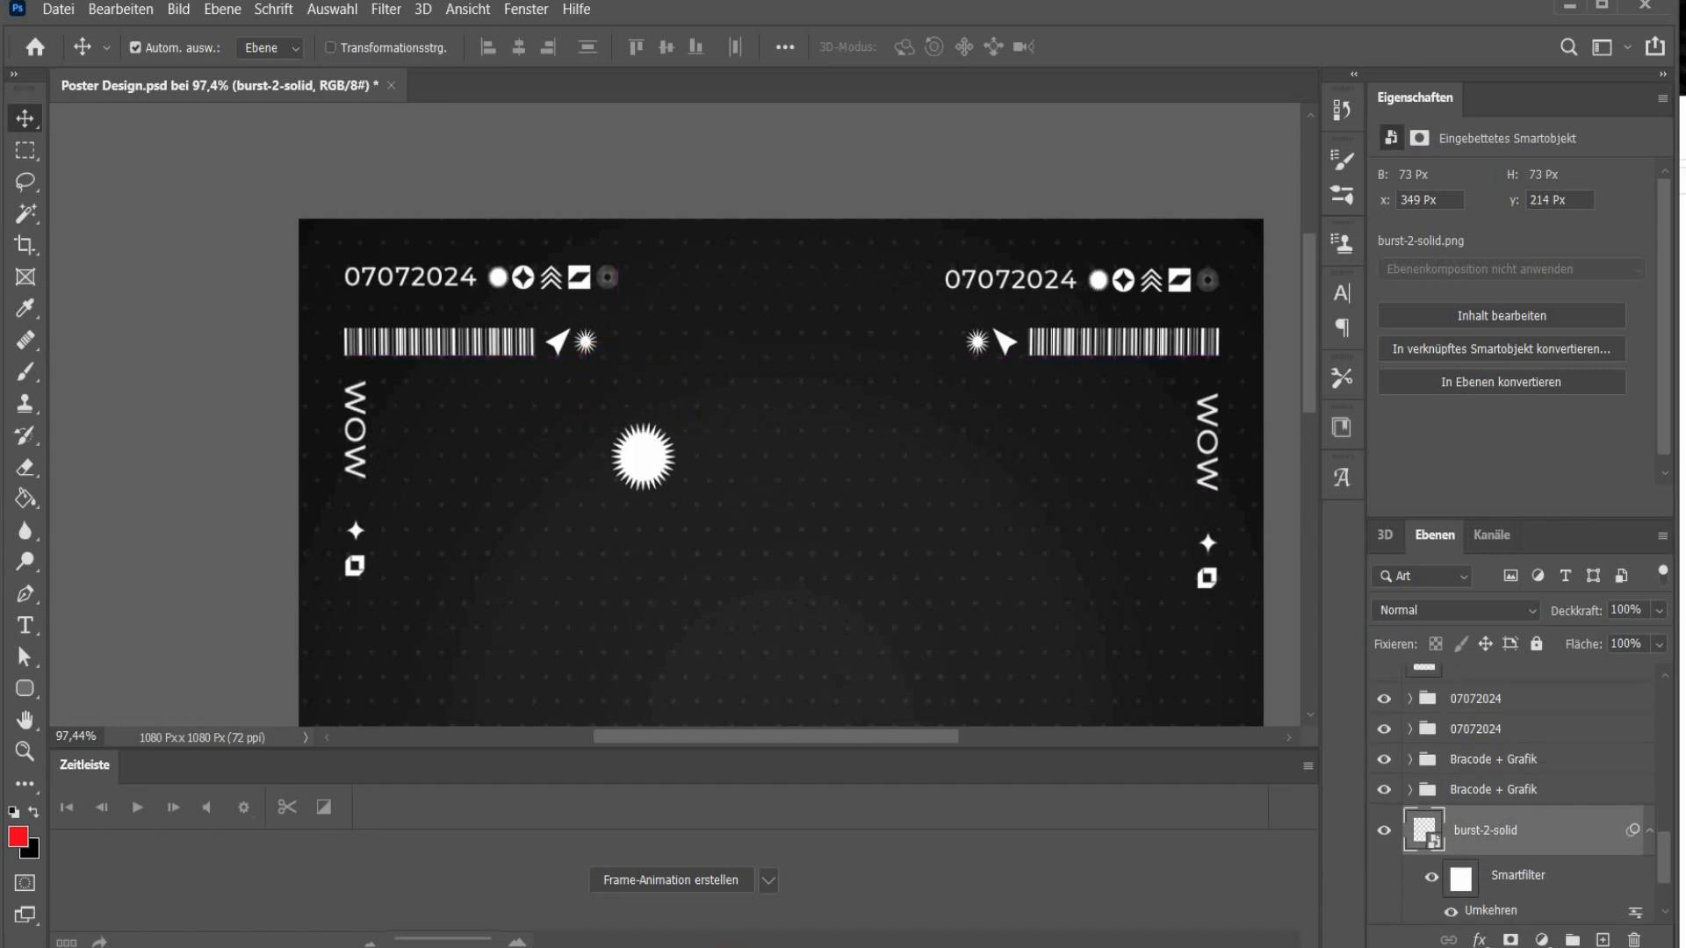
Step: Place the label-1-solid symbol from the Symbole folder on the poster and invert it to white
key("alt+Tab")
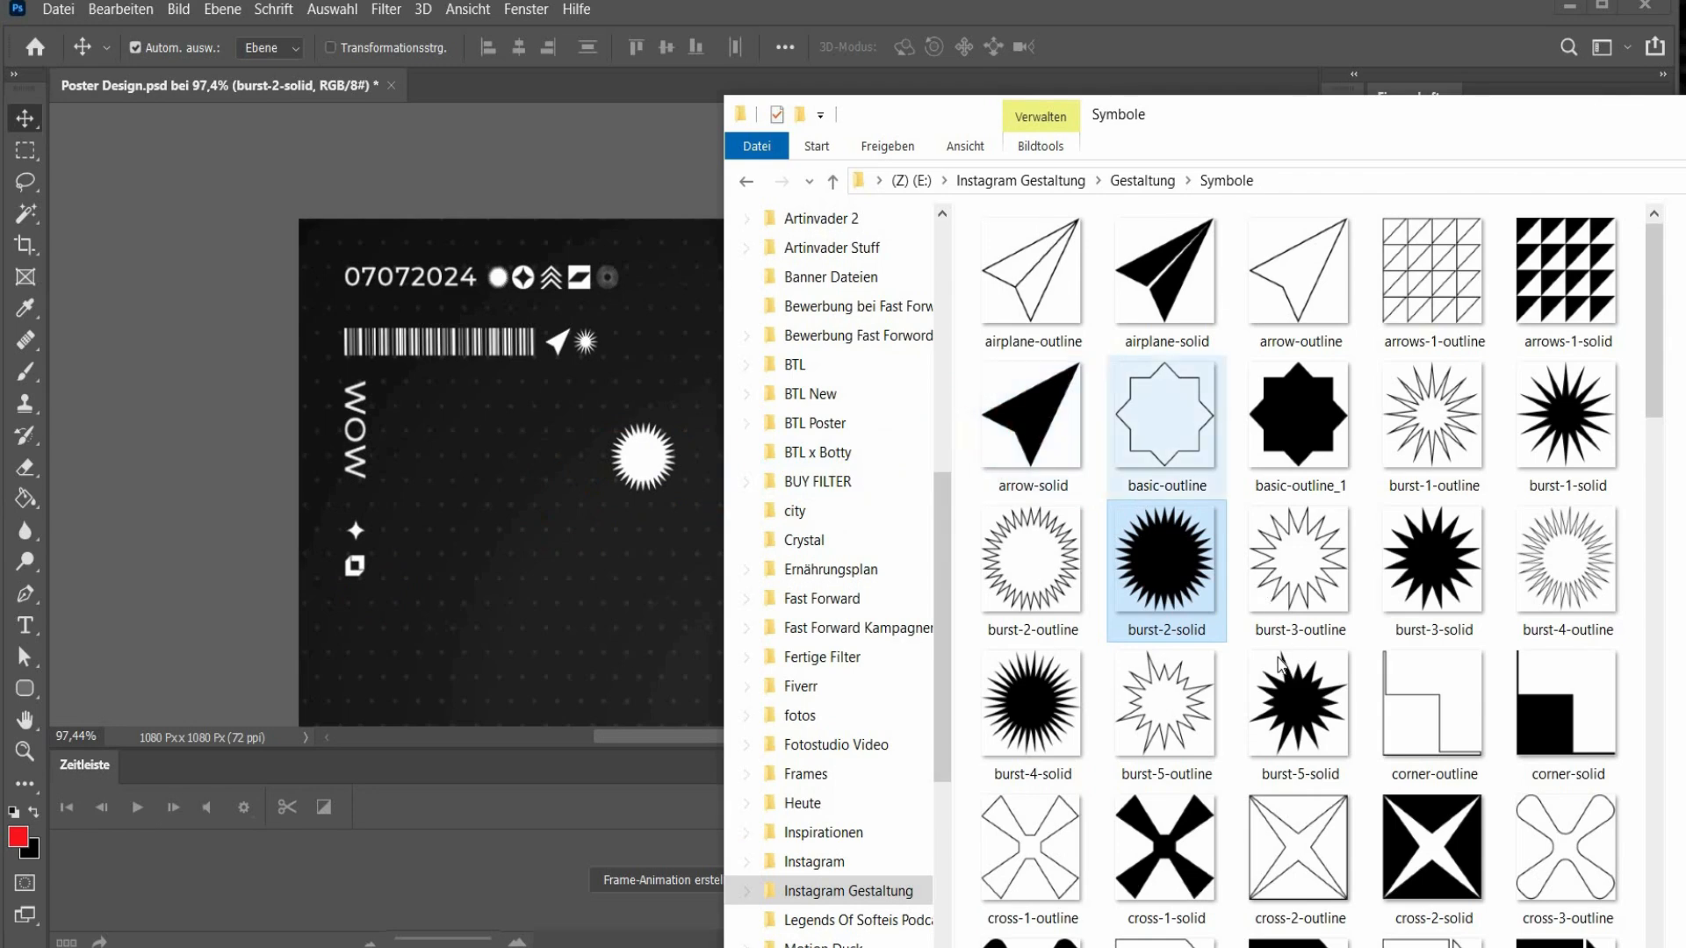
scroll(1279, 664, "down", 10)
left_click_drag(1032, 351, 784, 472)
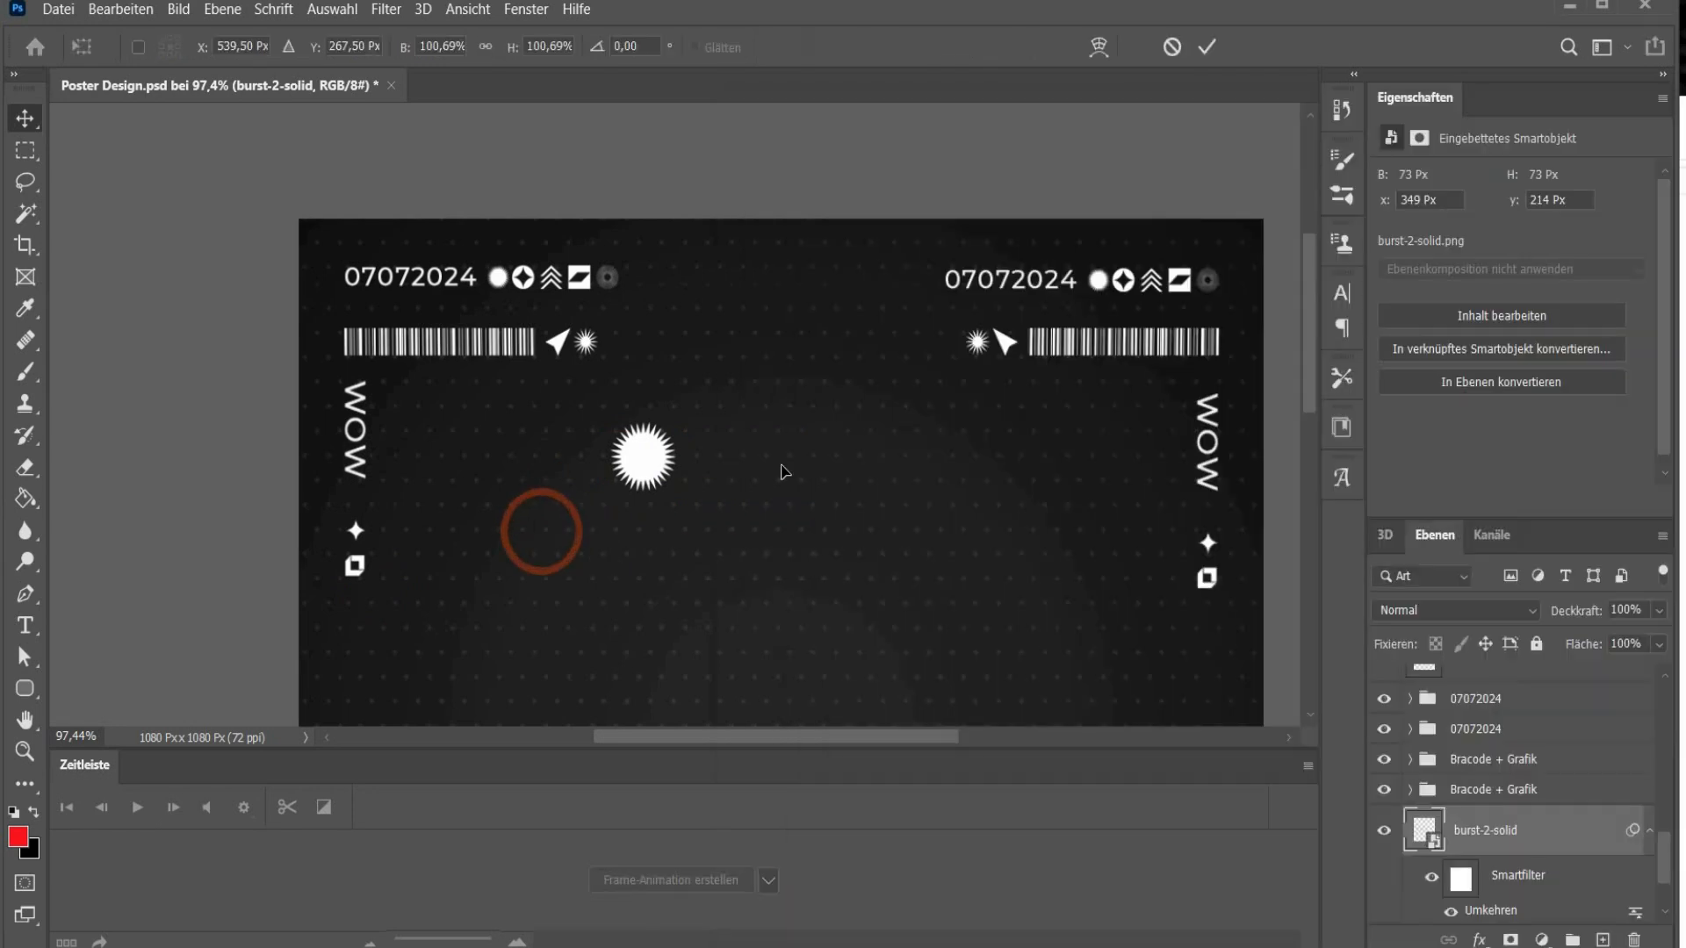
key("Return")
key("ctrl+i")
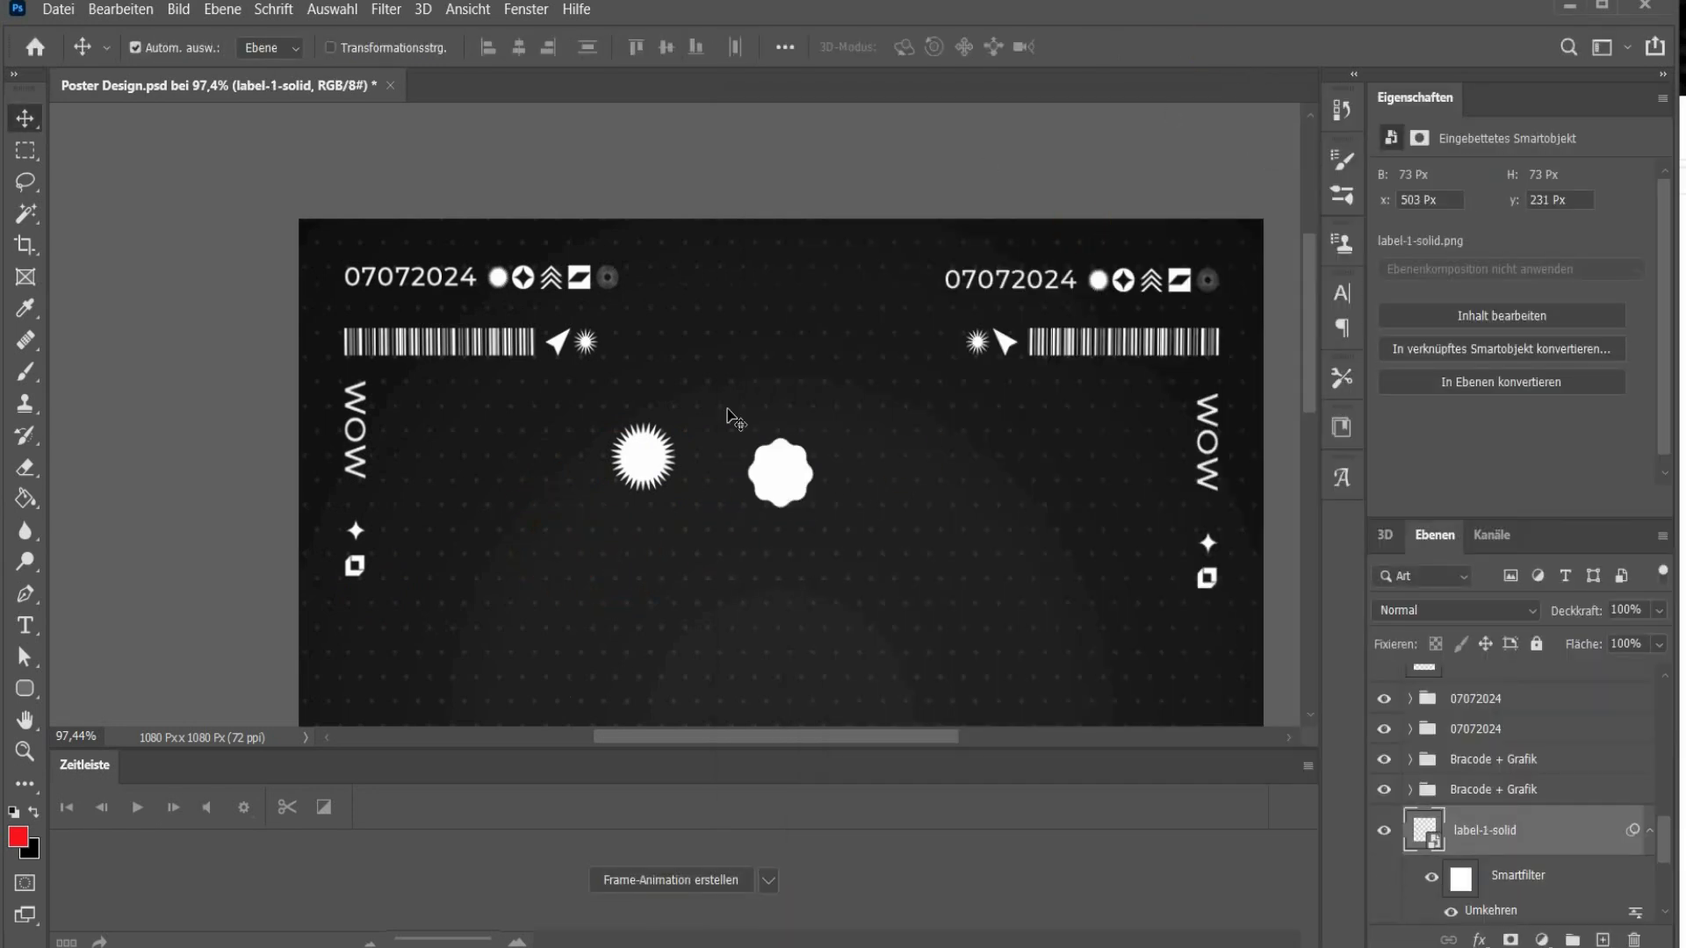
Step: Look over the whole poster layout and export the finished background as an image asset
scroll(728, 416, "down", 2)
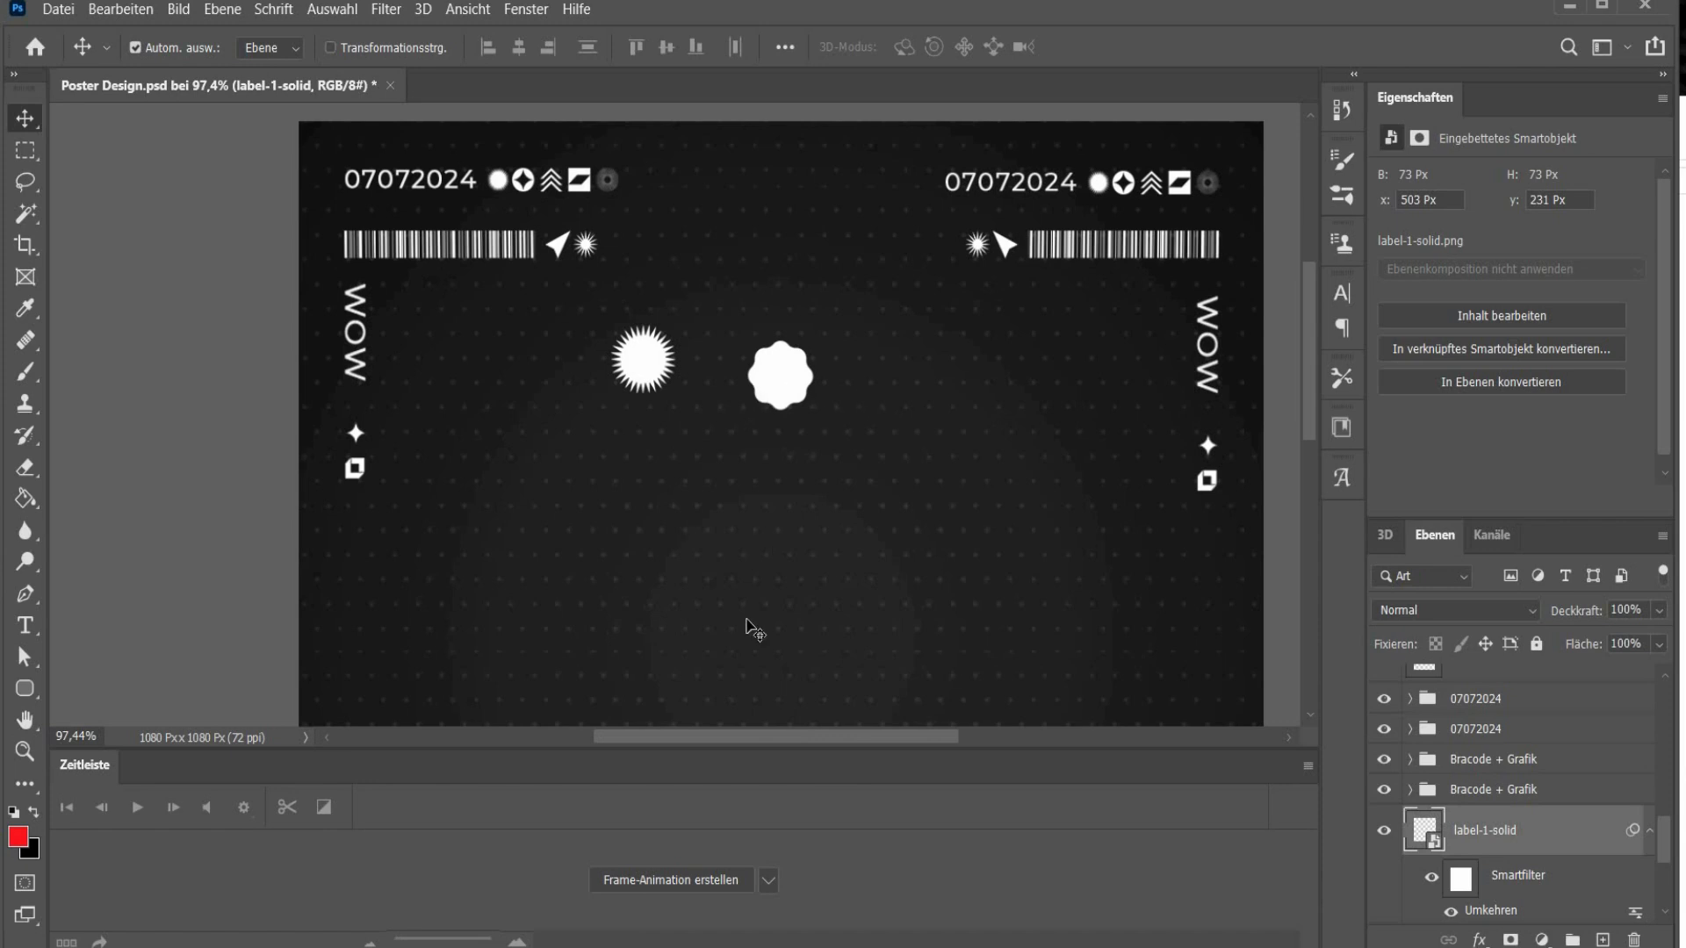
scroll(728, 577, "right", 2, "ctrl")
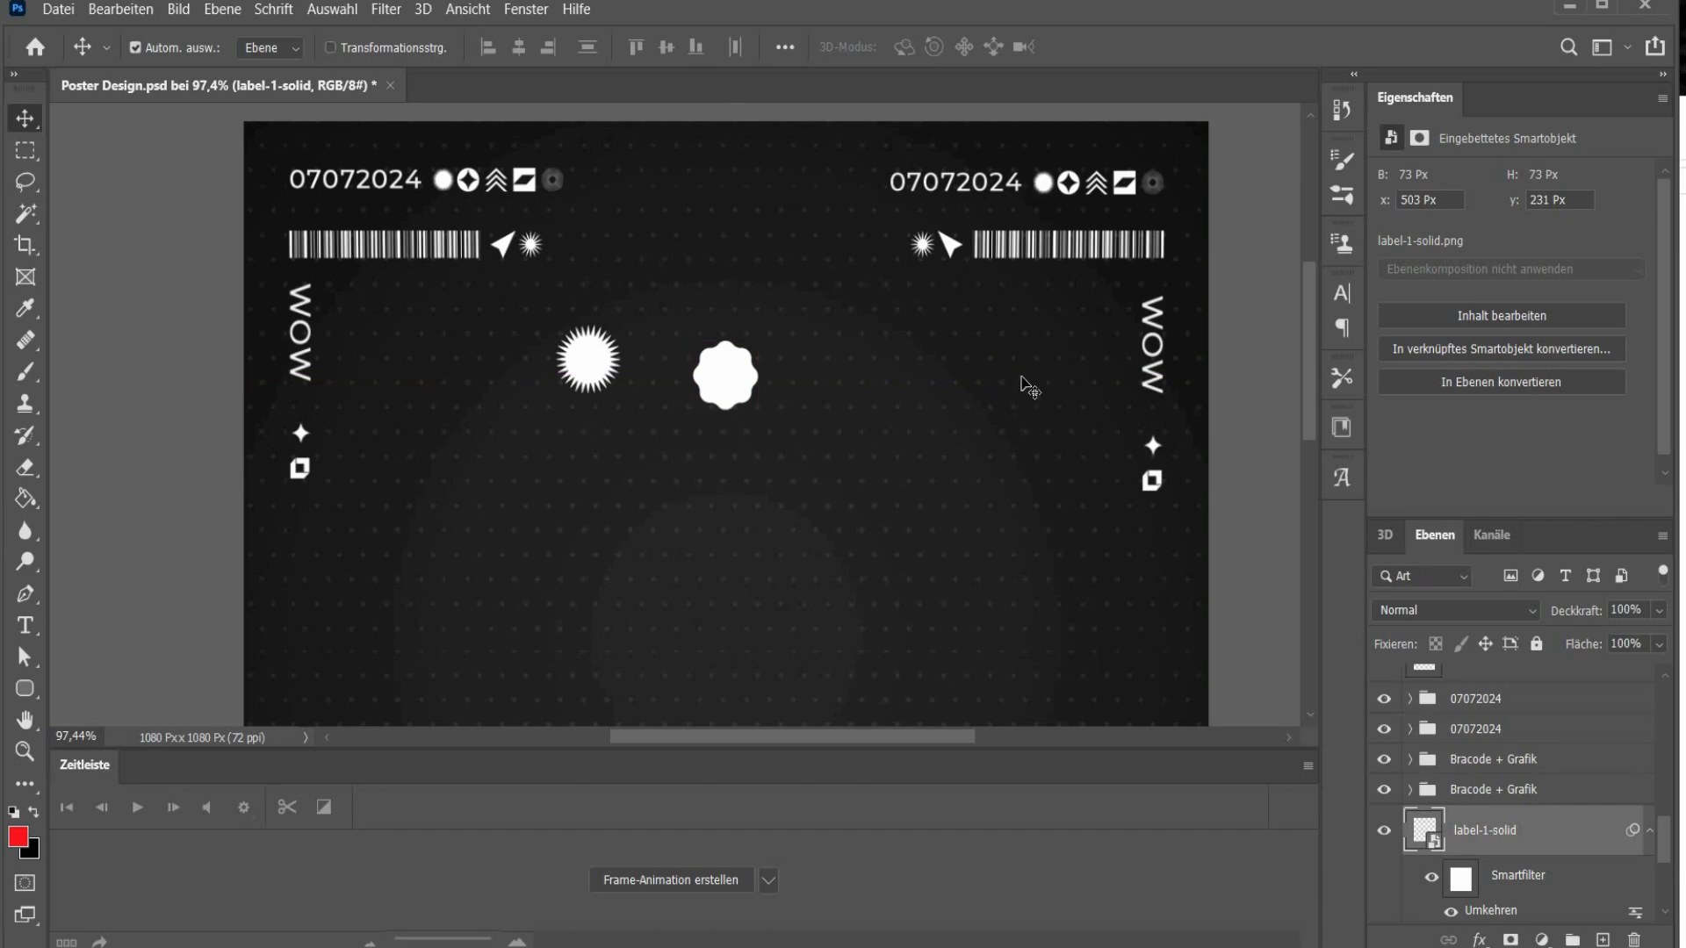
scroll(1029, 386, "right", 3, "ctrl")
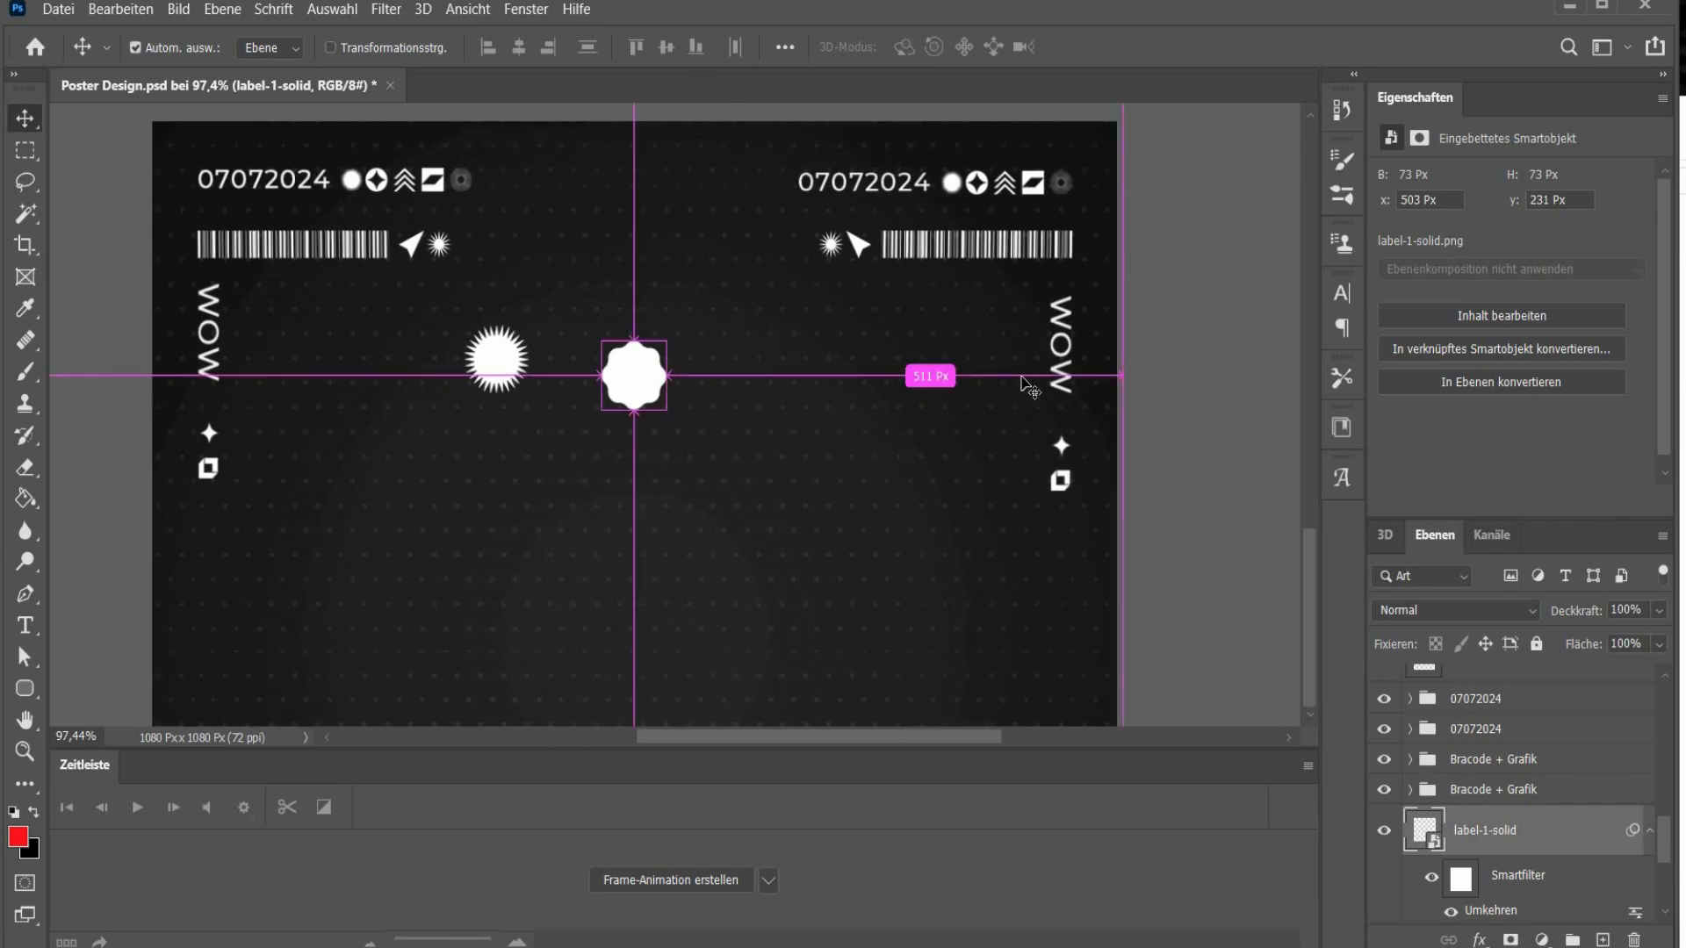
scroll(1018, 373, "down", 5)
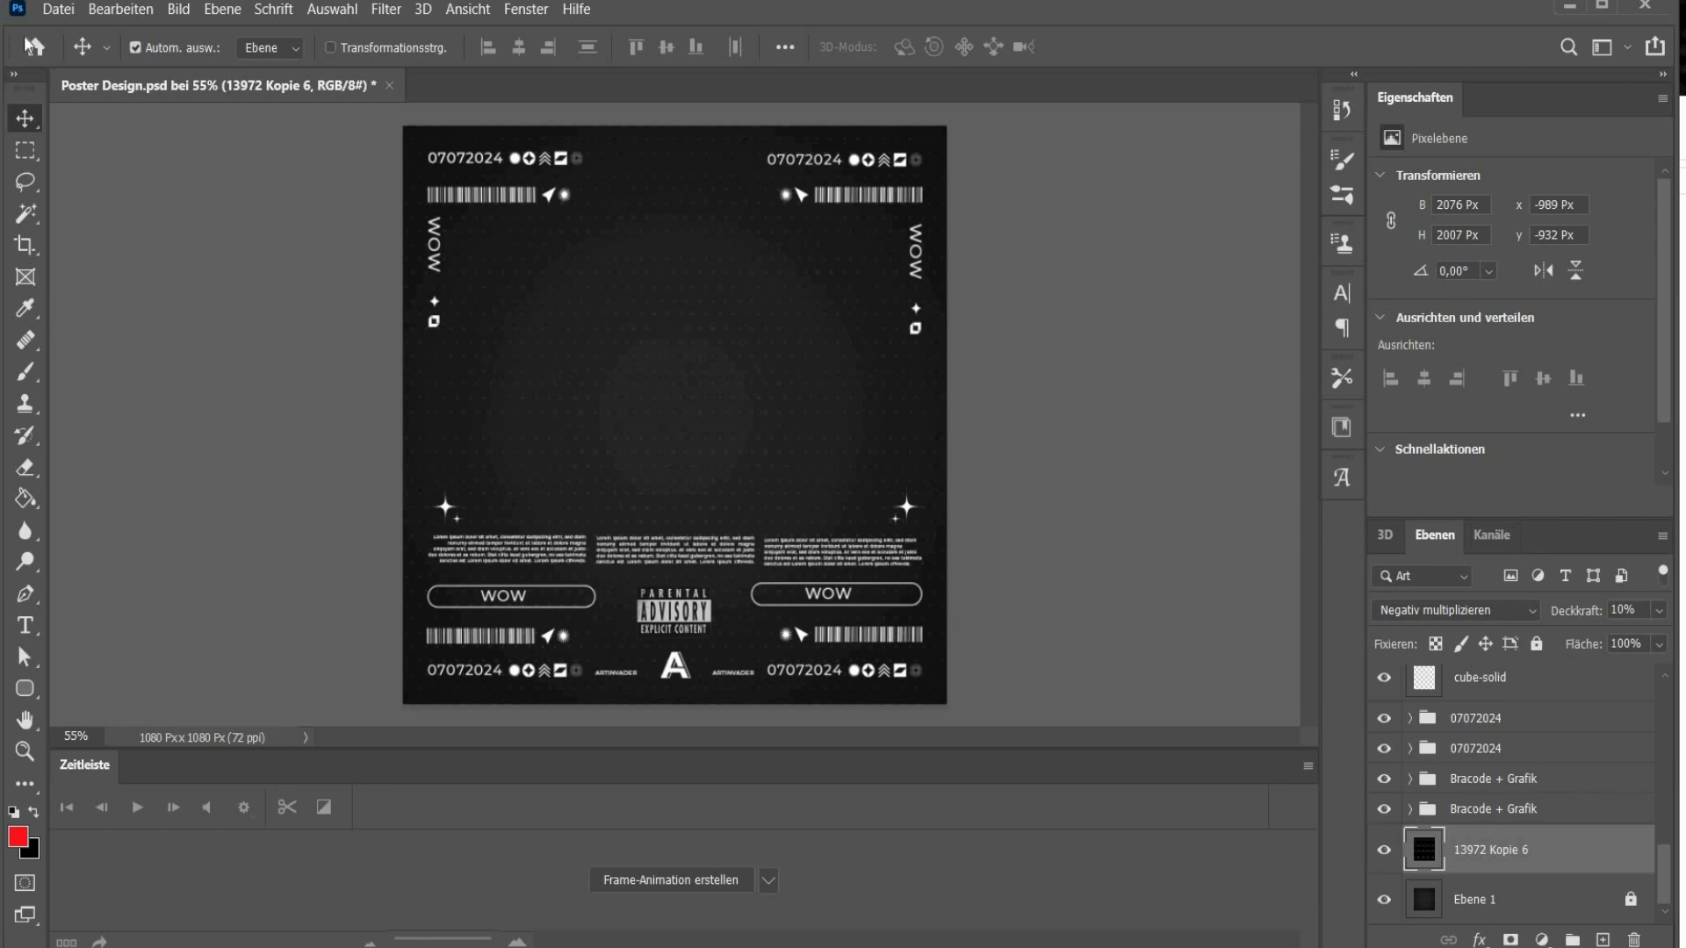
left_click(63, 15)
left_click(101, 347)
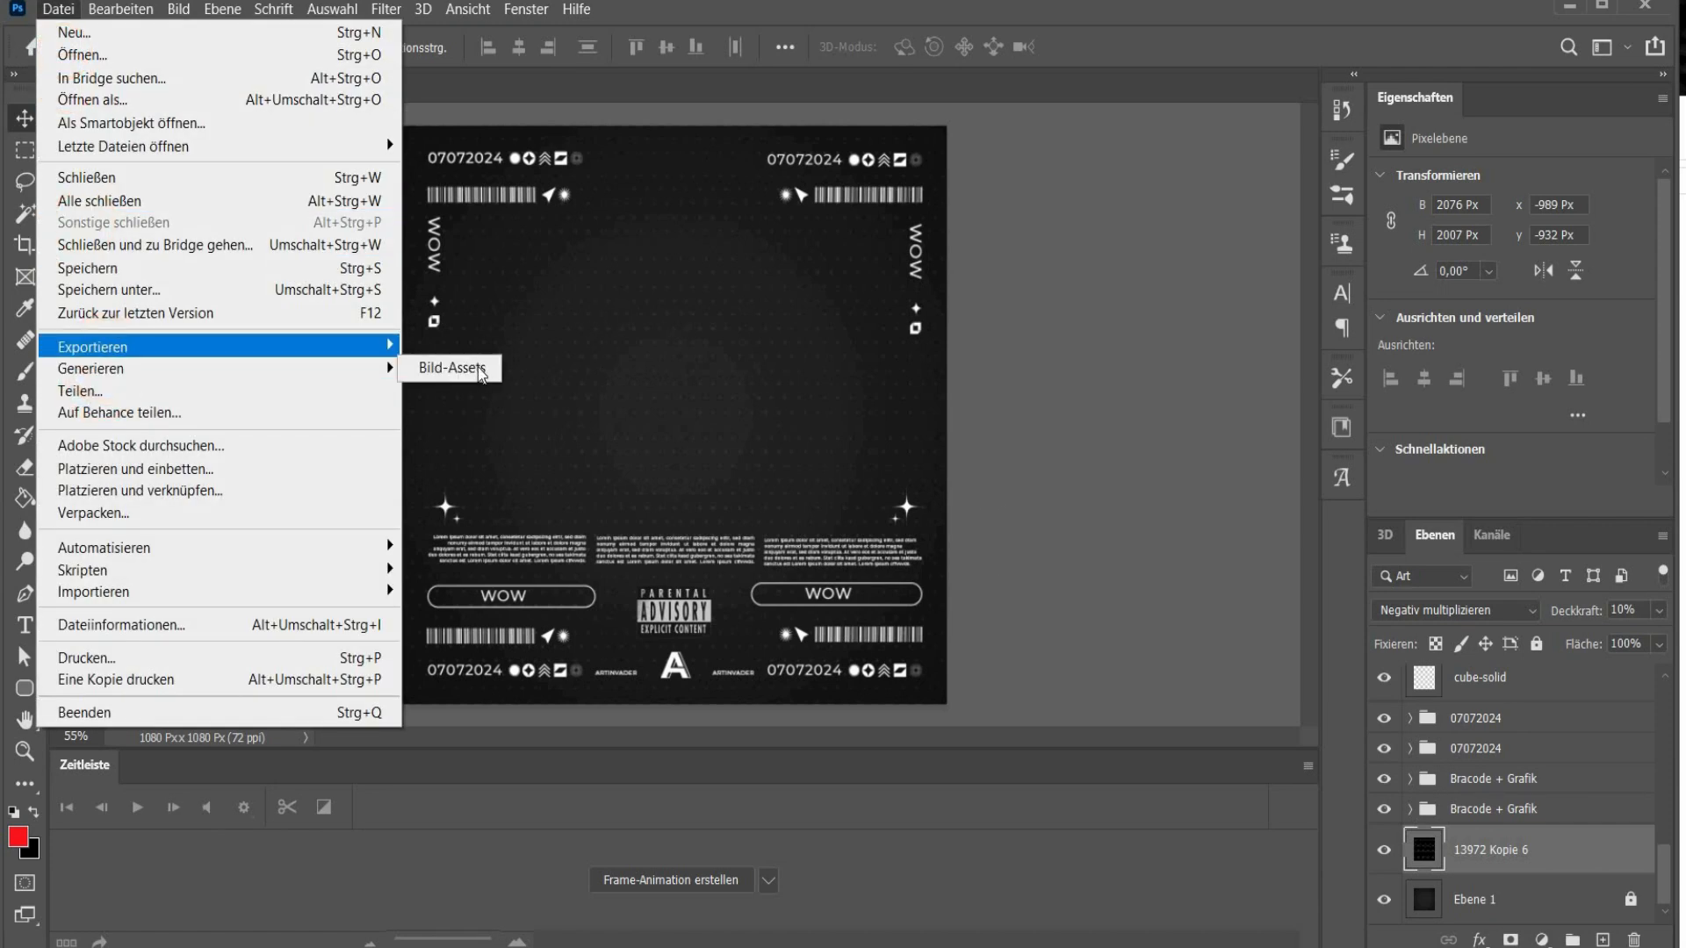
left_click(474, 367)
Step: Switch to Blender, enable background images on the selected camera and load Background.png as its background
left_click(1239, 213)
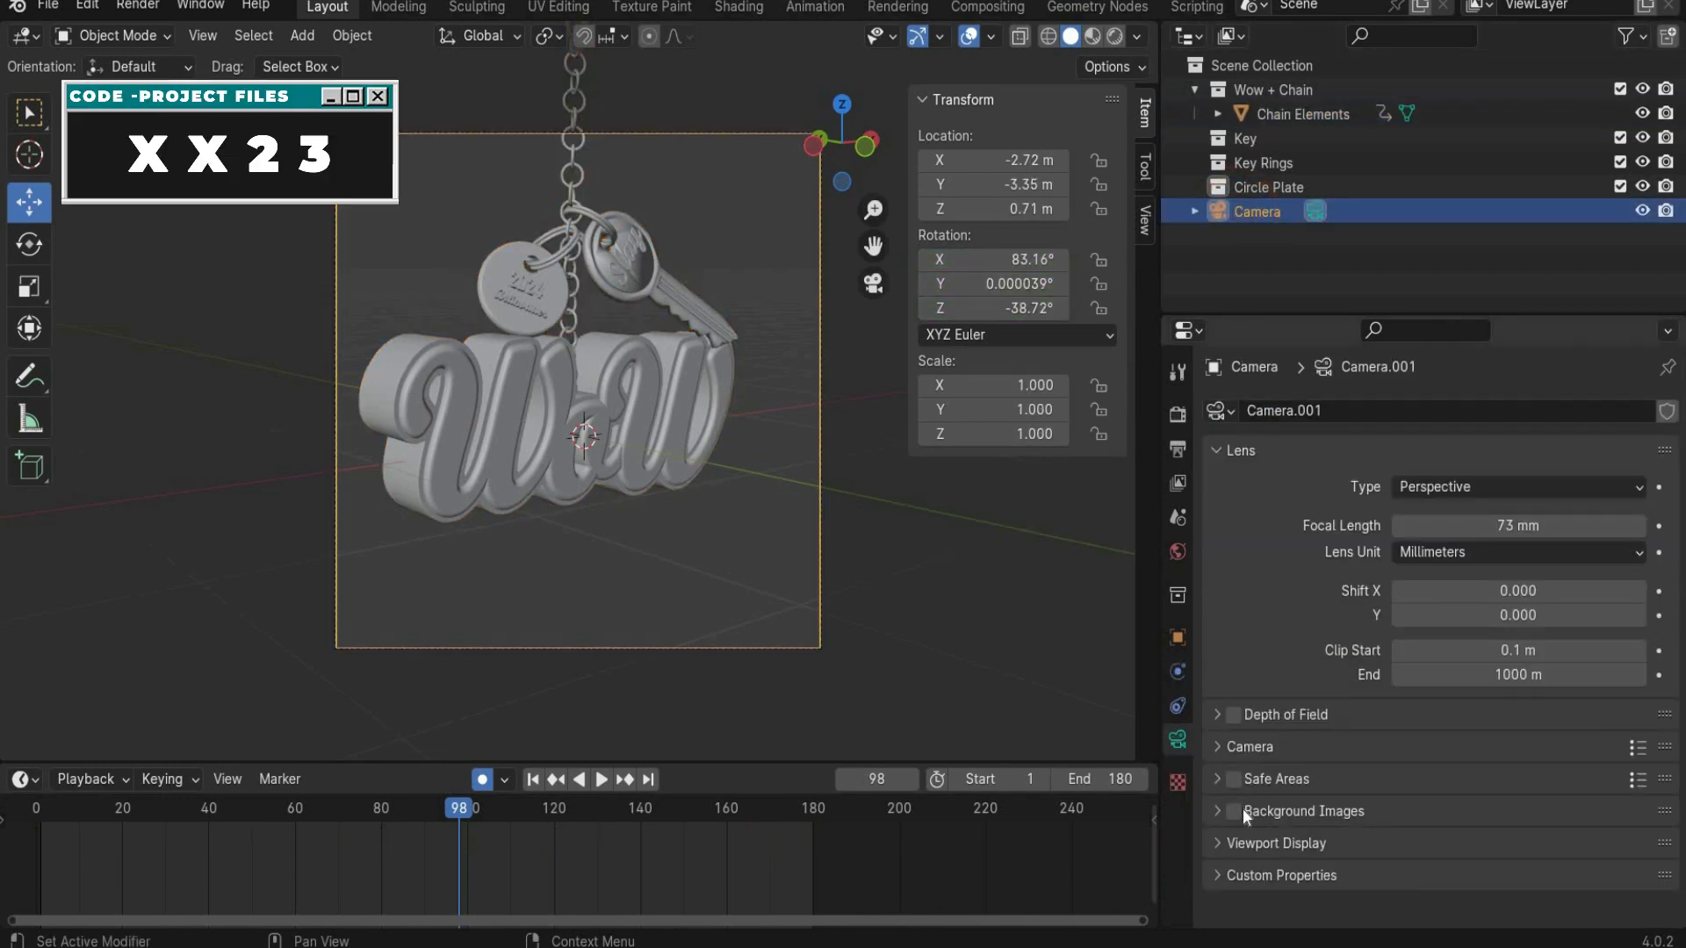
left_click(1216, 812)
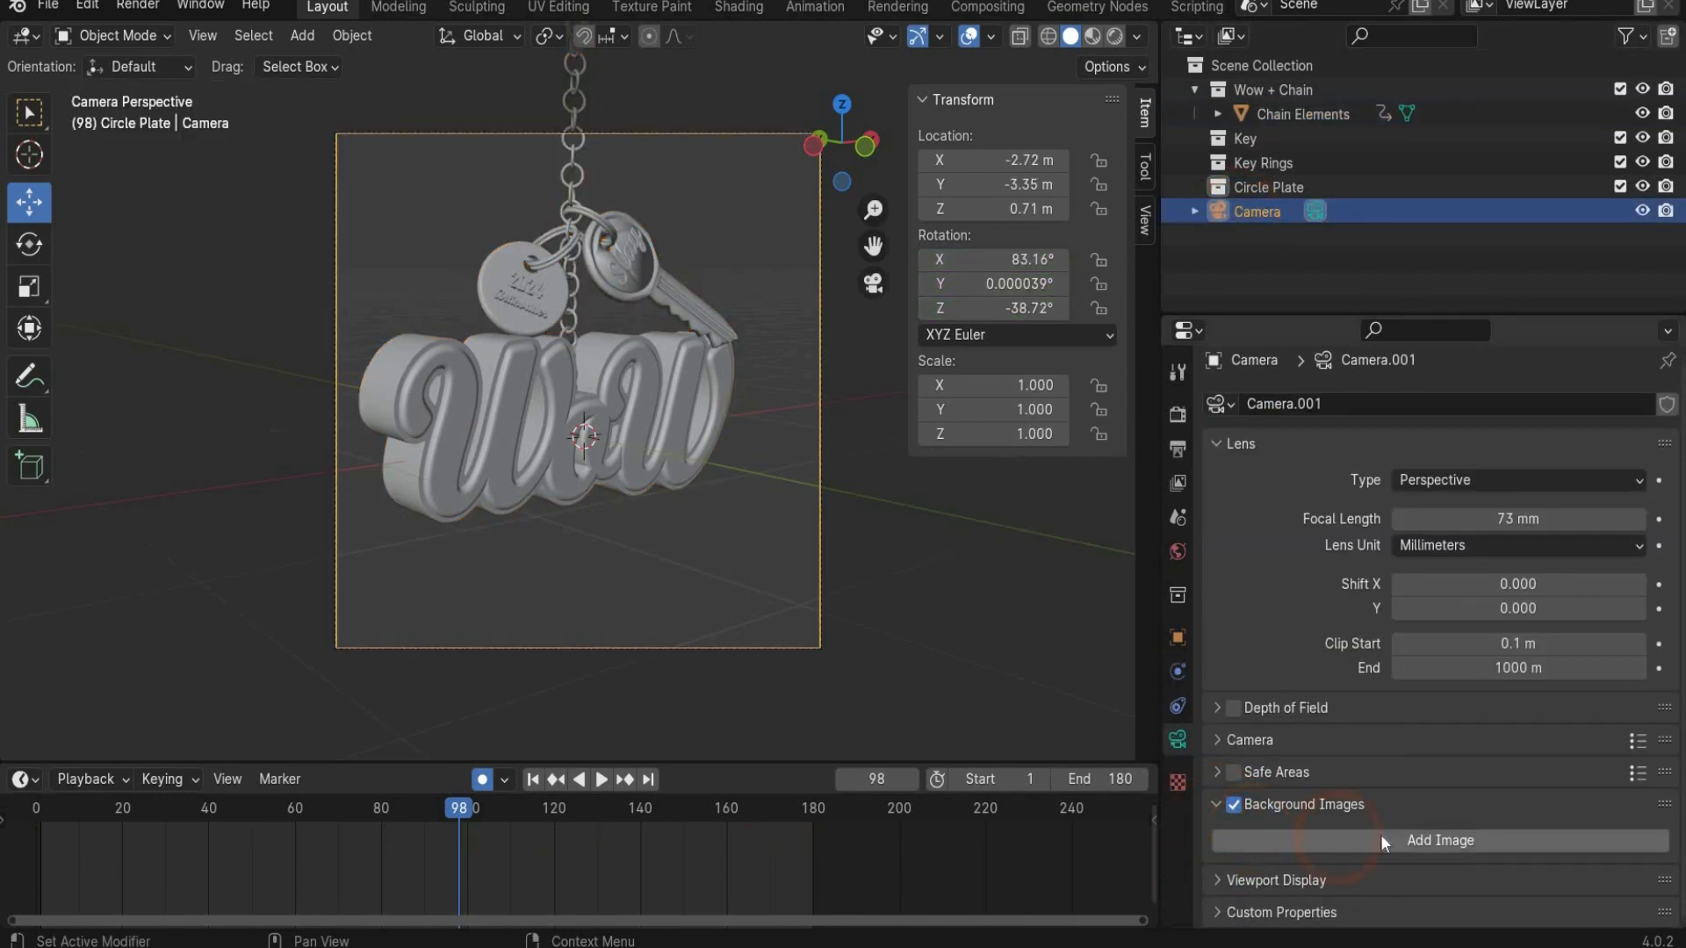
left_click(1380, 840)
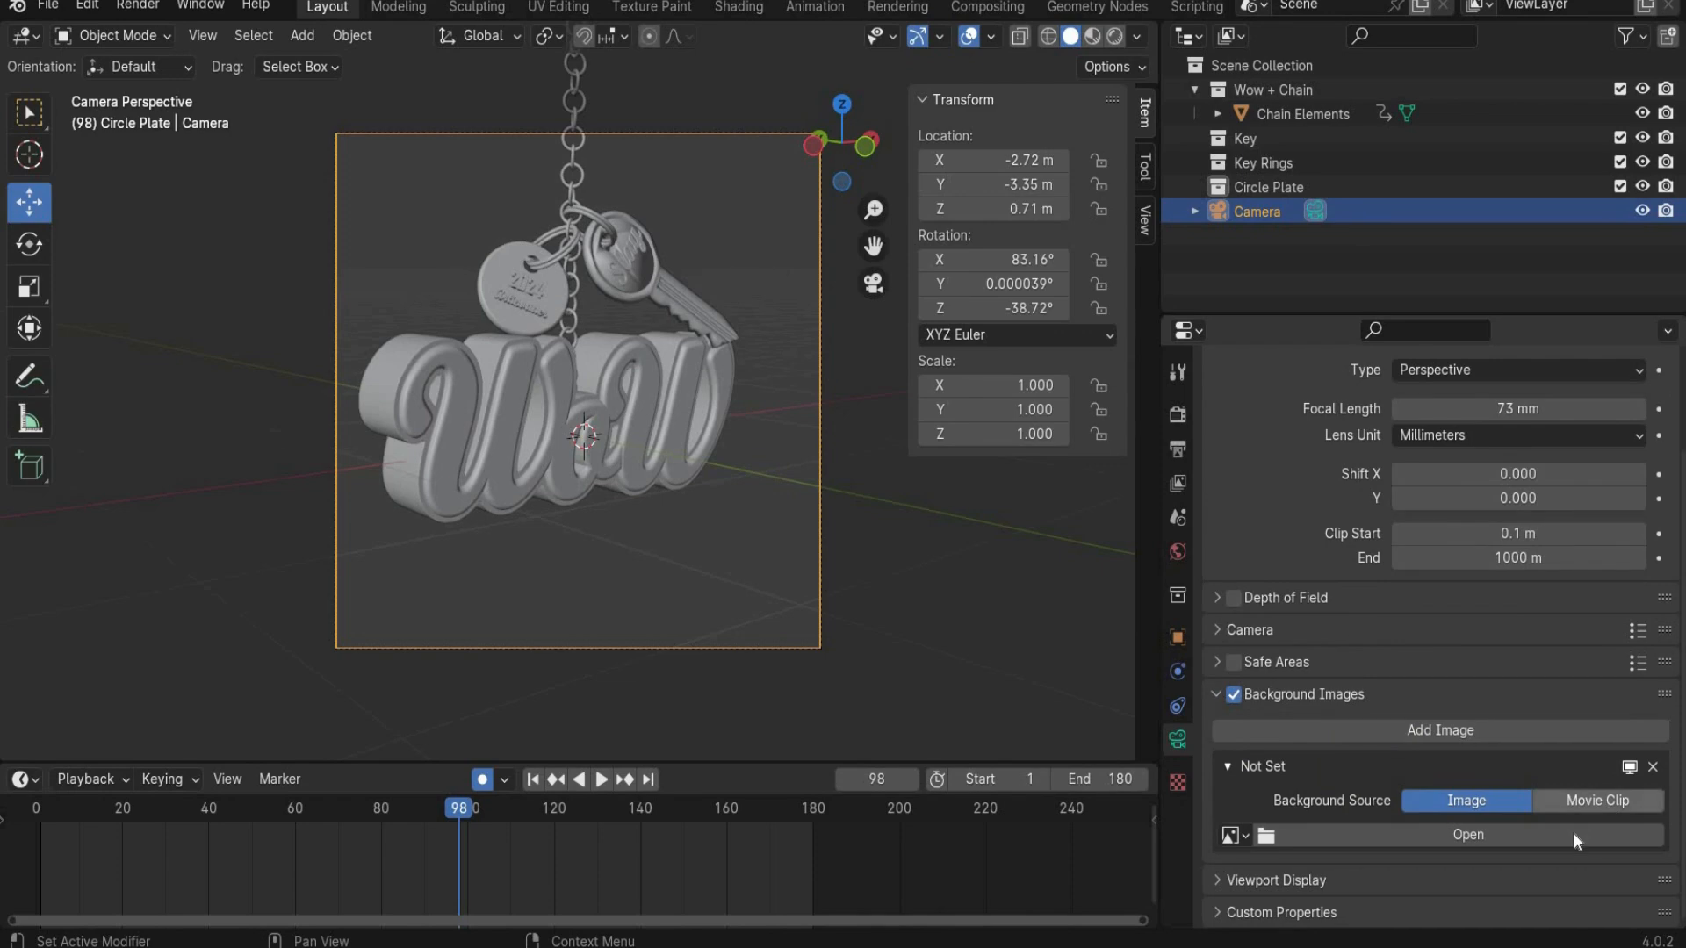
left_click(1572, 832)
scroll(1062, 534, "down", 5)
double_click(848, 424)
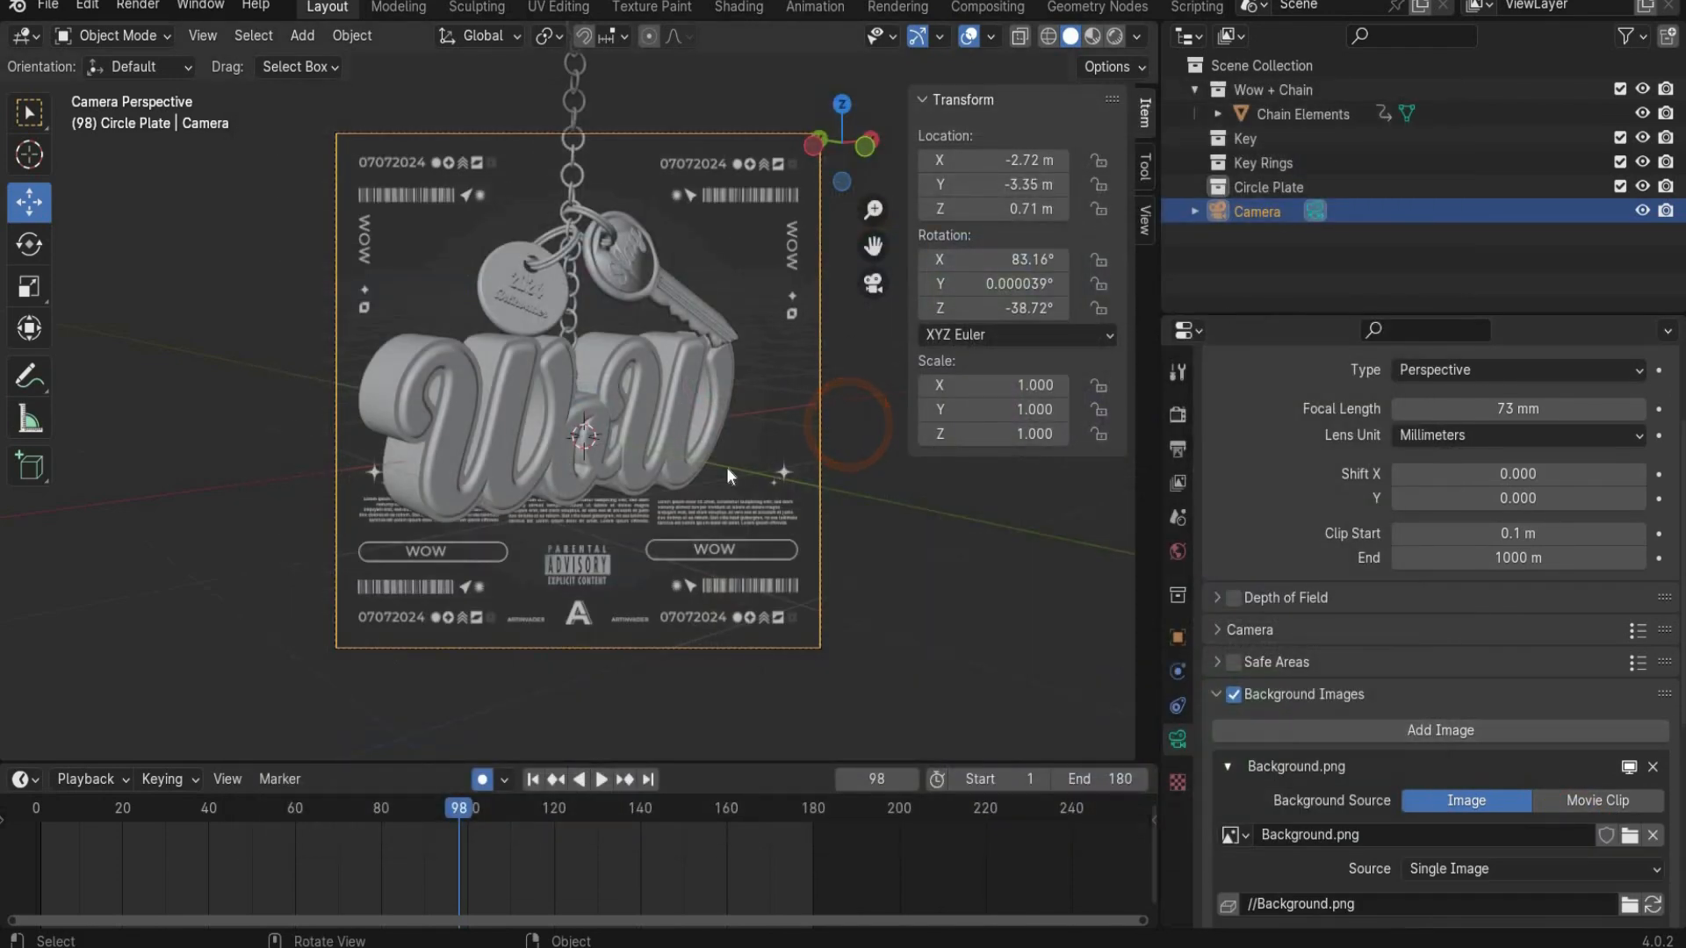
Step: Set the camera background image's opacity to 1 and compare the keychain in rendered and solid shading
left_click(1115, 36)
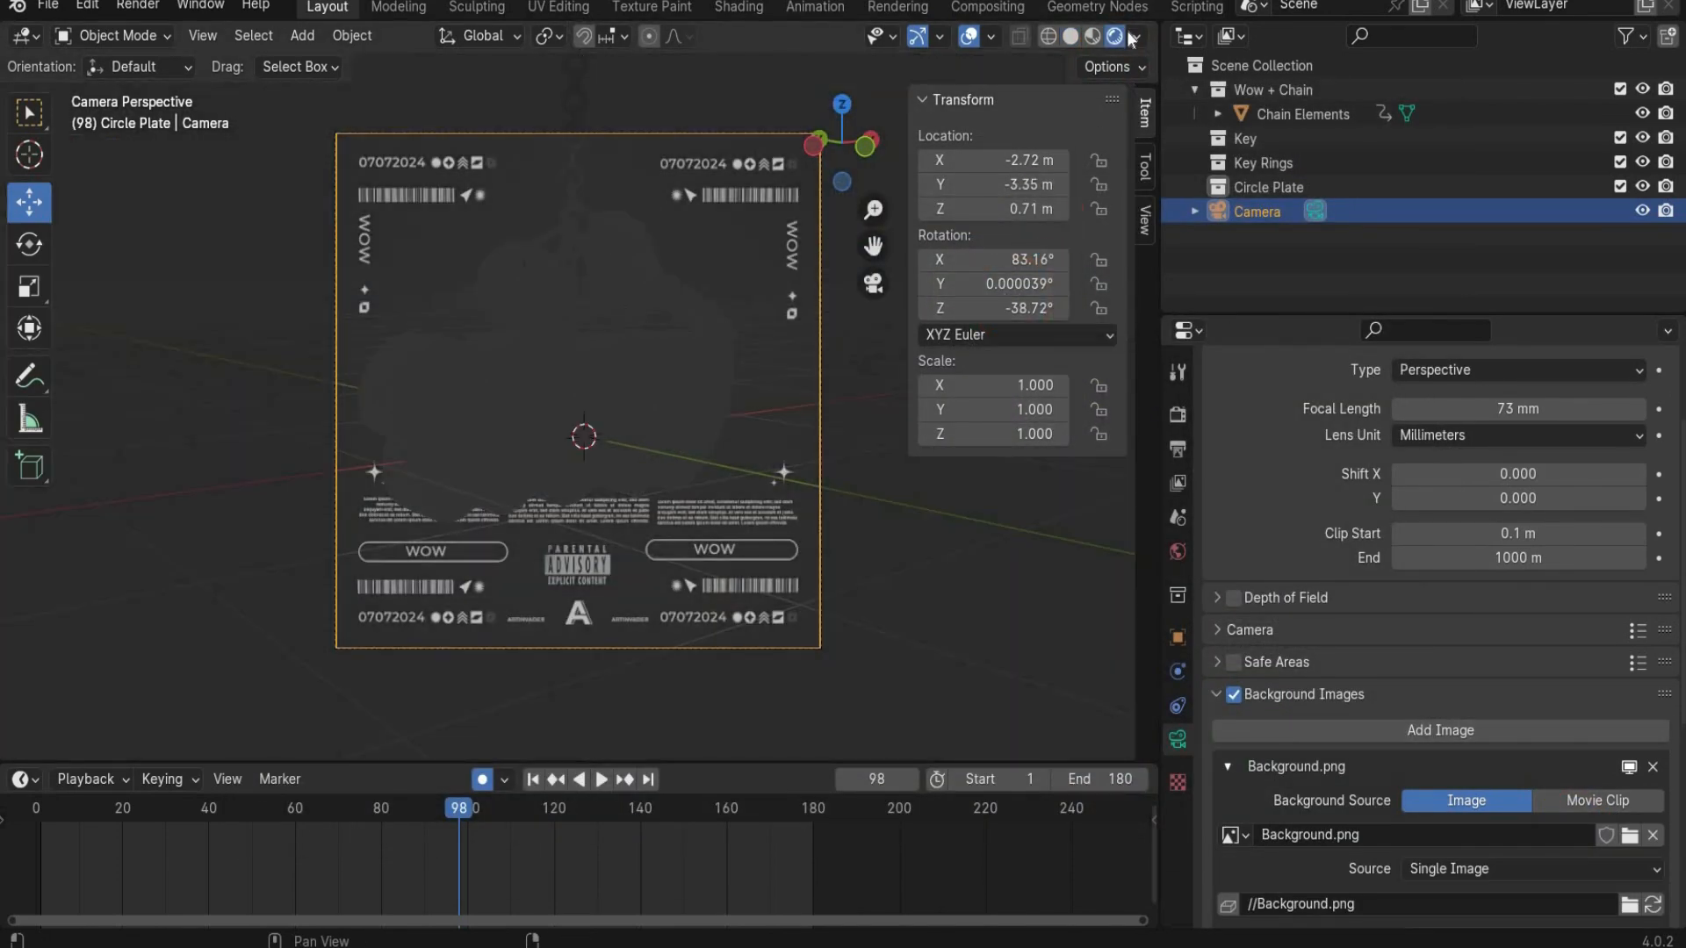
scroll(623, 424, "up", 2)
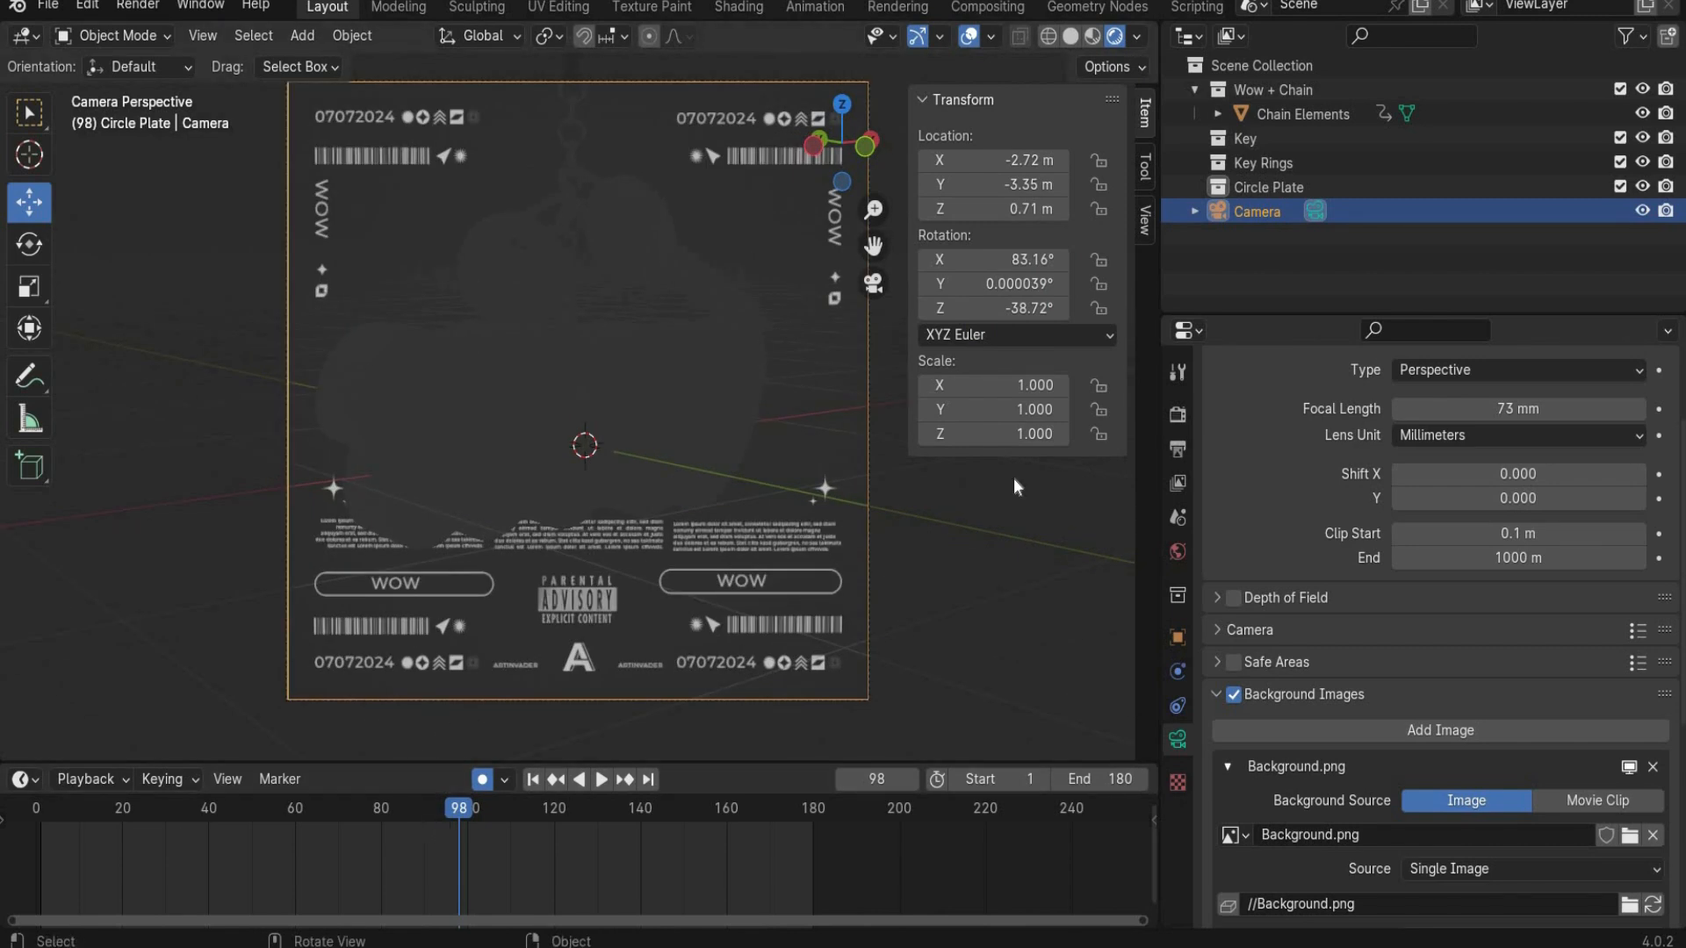
scroll(1437, 843, "down", 5)
left_click(1536, 778)
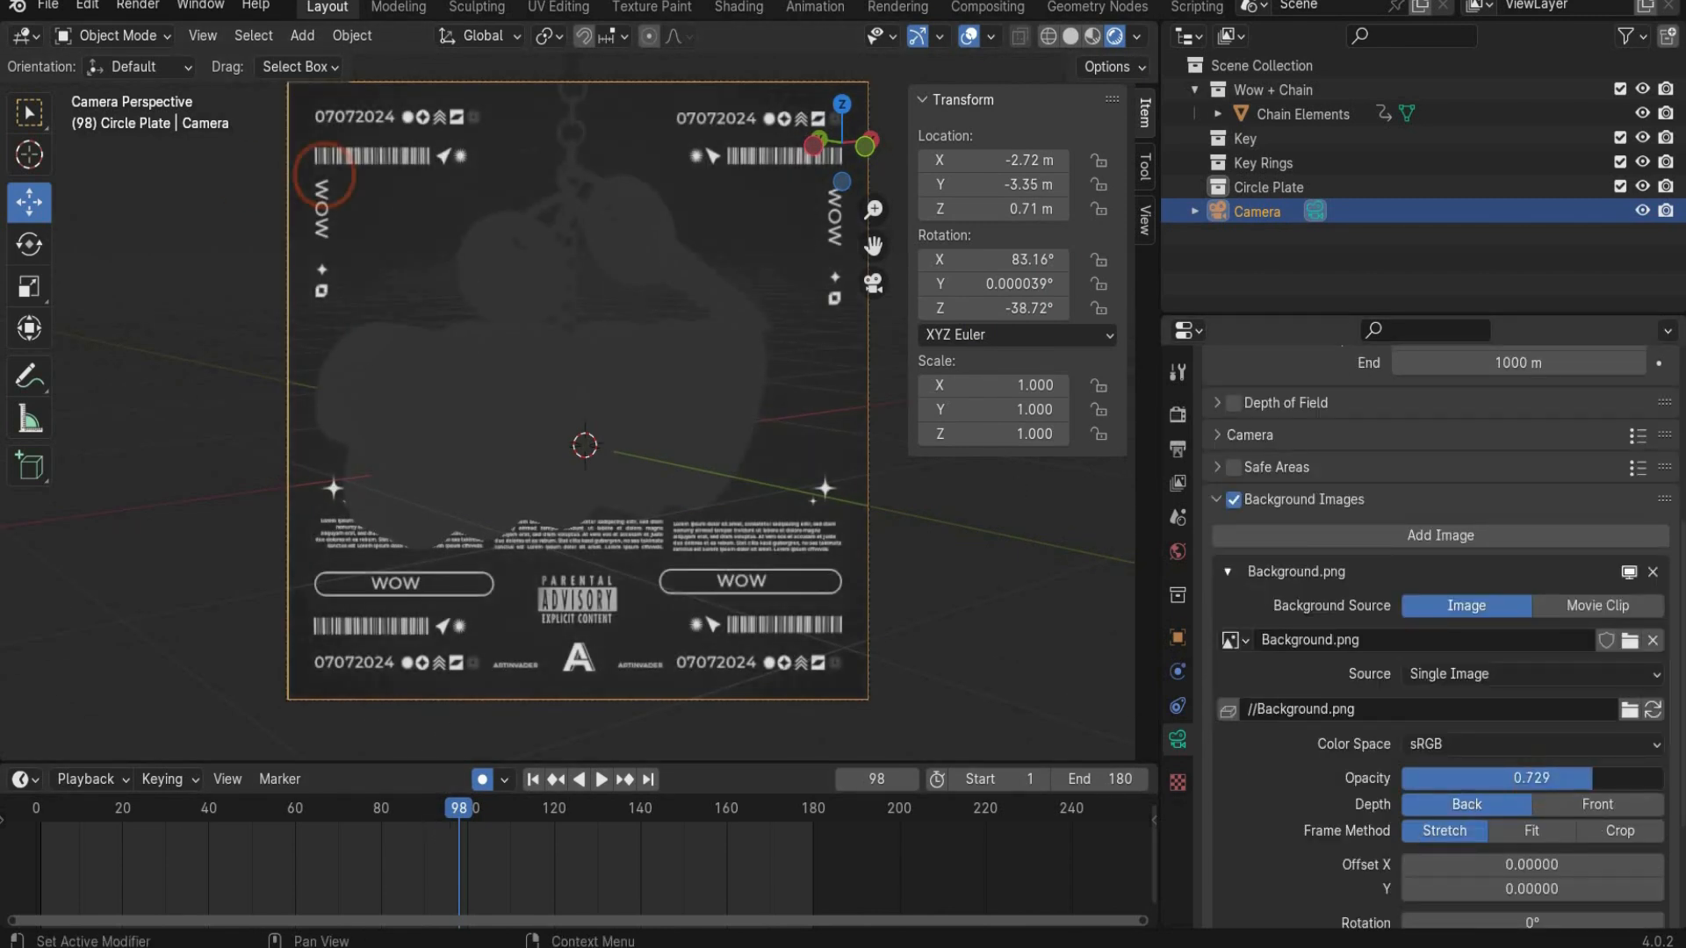
type("1")
key("Return")
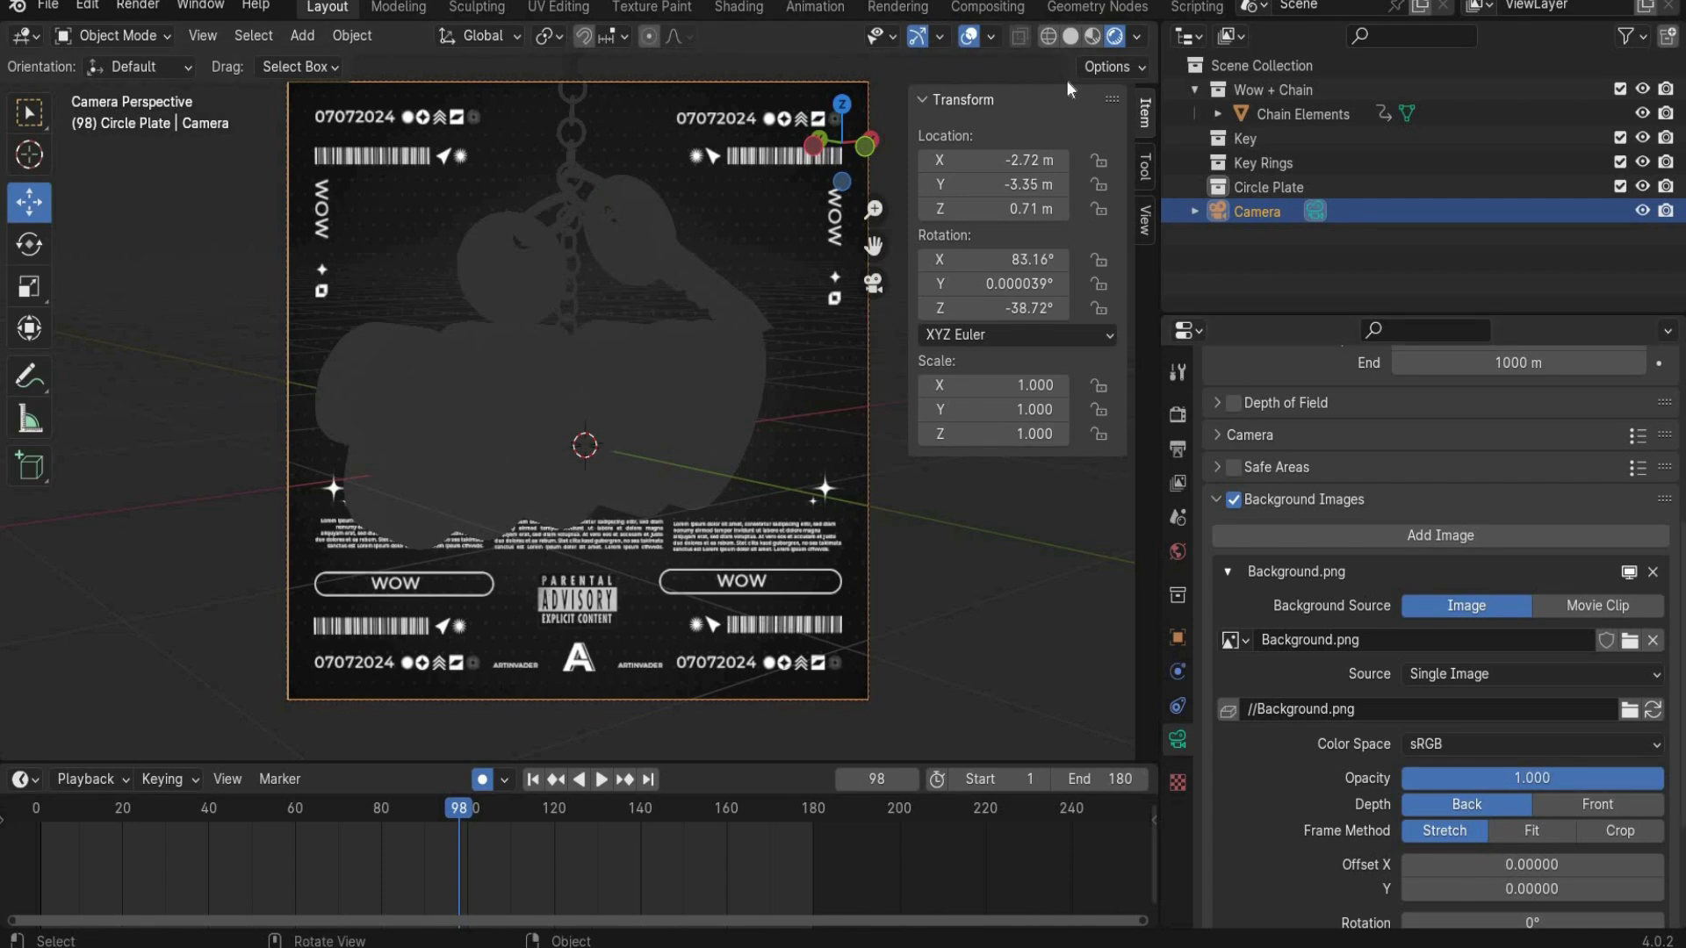
left_click(1071, 36)
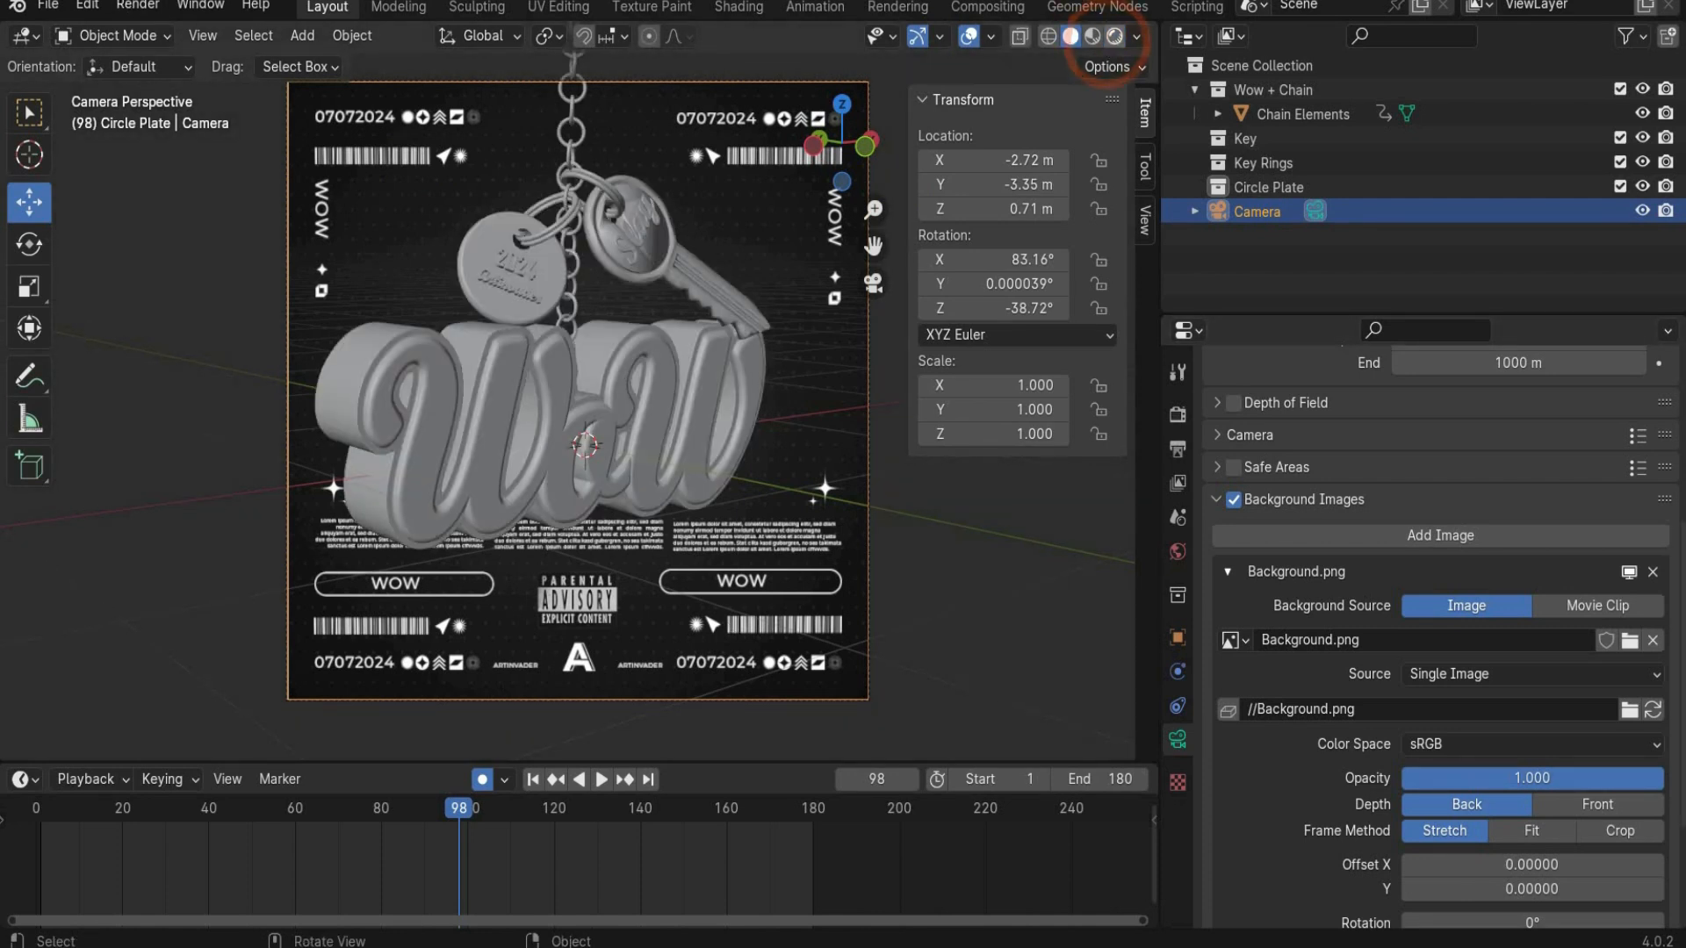
left_click(1115, 36)
Step: Split the 3D viewport into two side-by-side areas and turn the second one into a Shader Editor
left_click_drag(8, 28, 712, 66)
left_click_drag(909, 172, 997, 169)
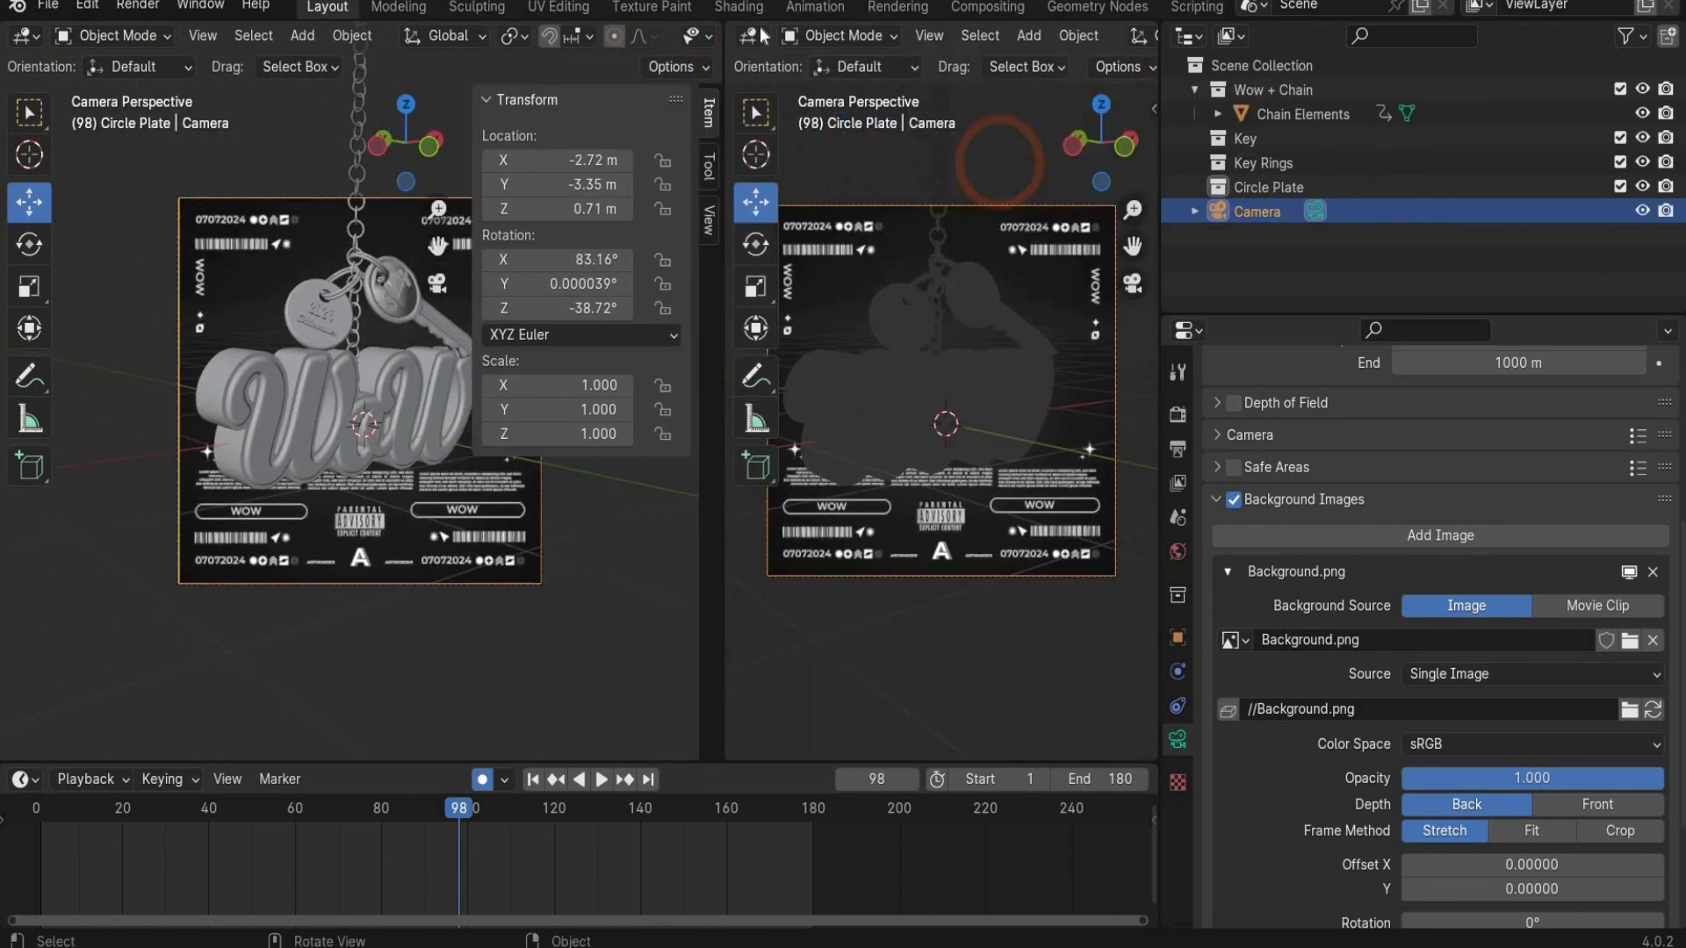
left_click(841, 35)
left_click(752, 35)
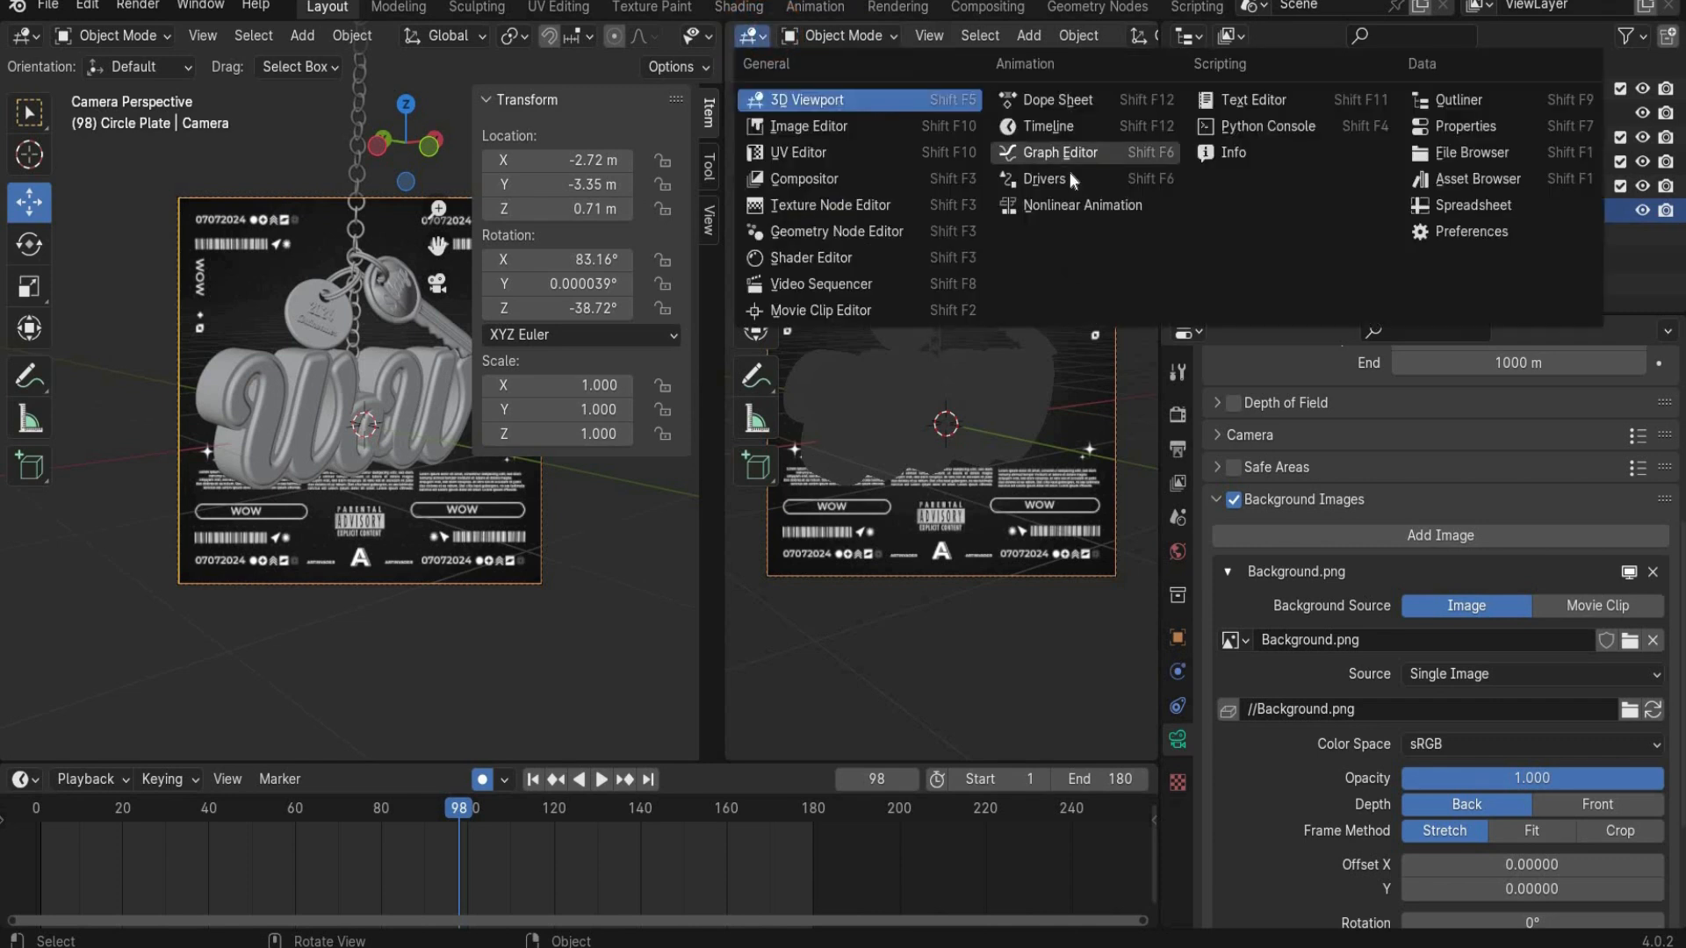
left_click(878, 257)
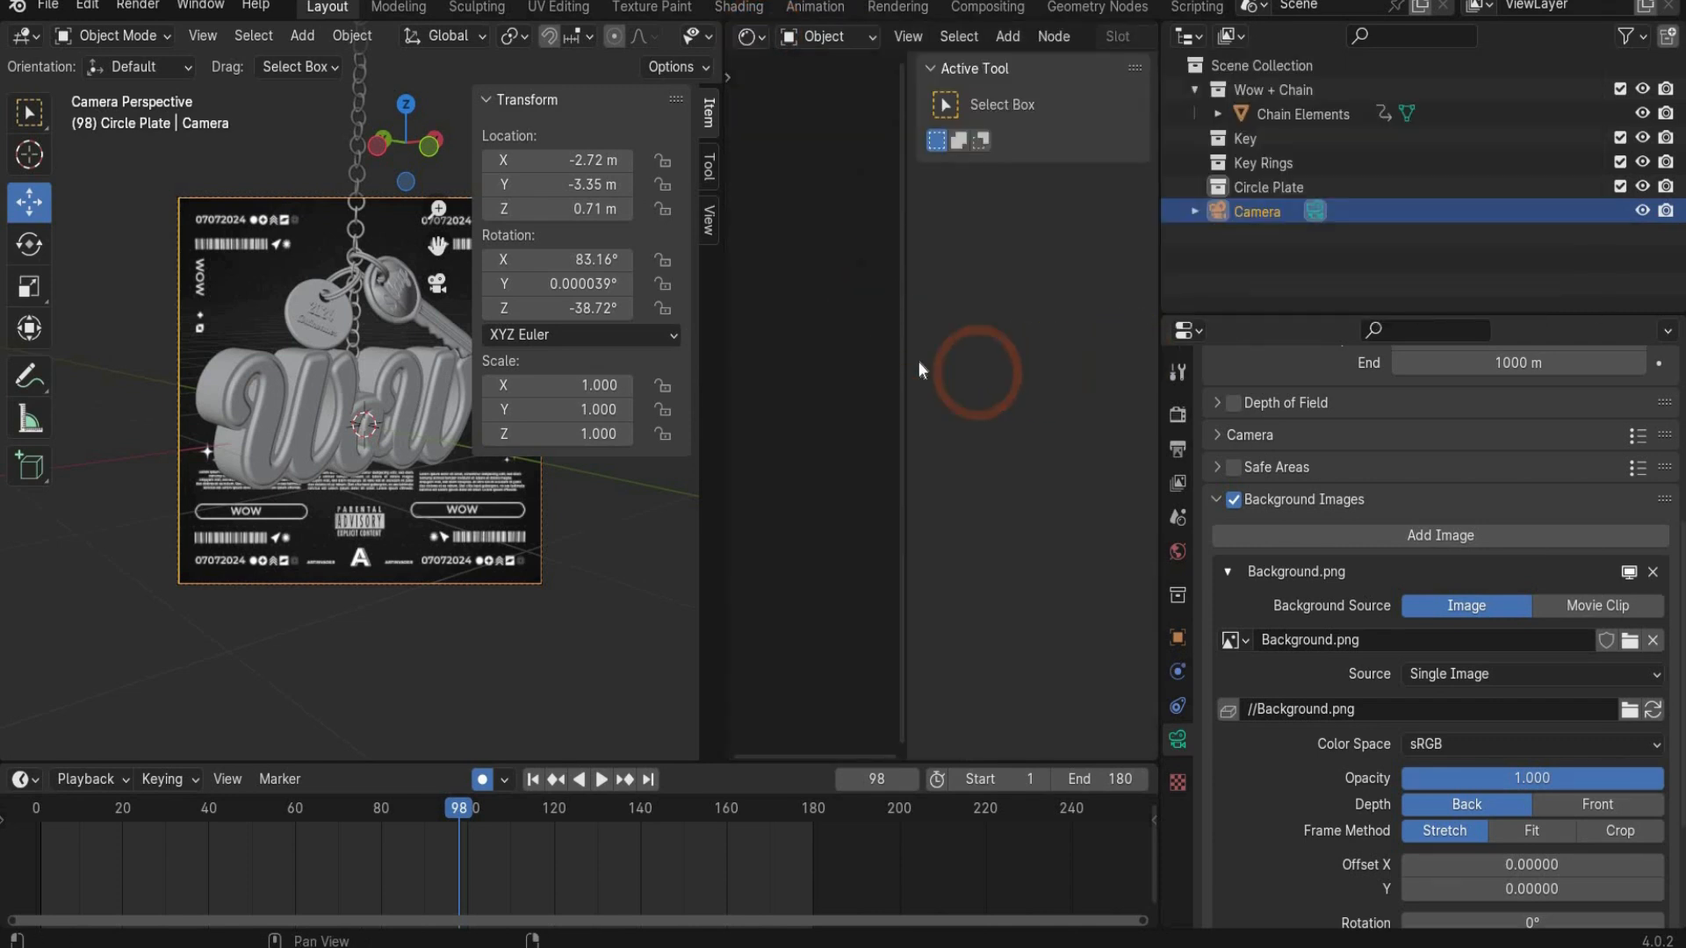
Step: Collapse the Shader Editor's sidebar, rebalance the area widths and show the 3D viewport in rendered shading
left_click_drag(905, 351, 1233, 354)
left_click(1097, 448)
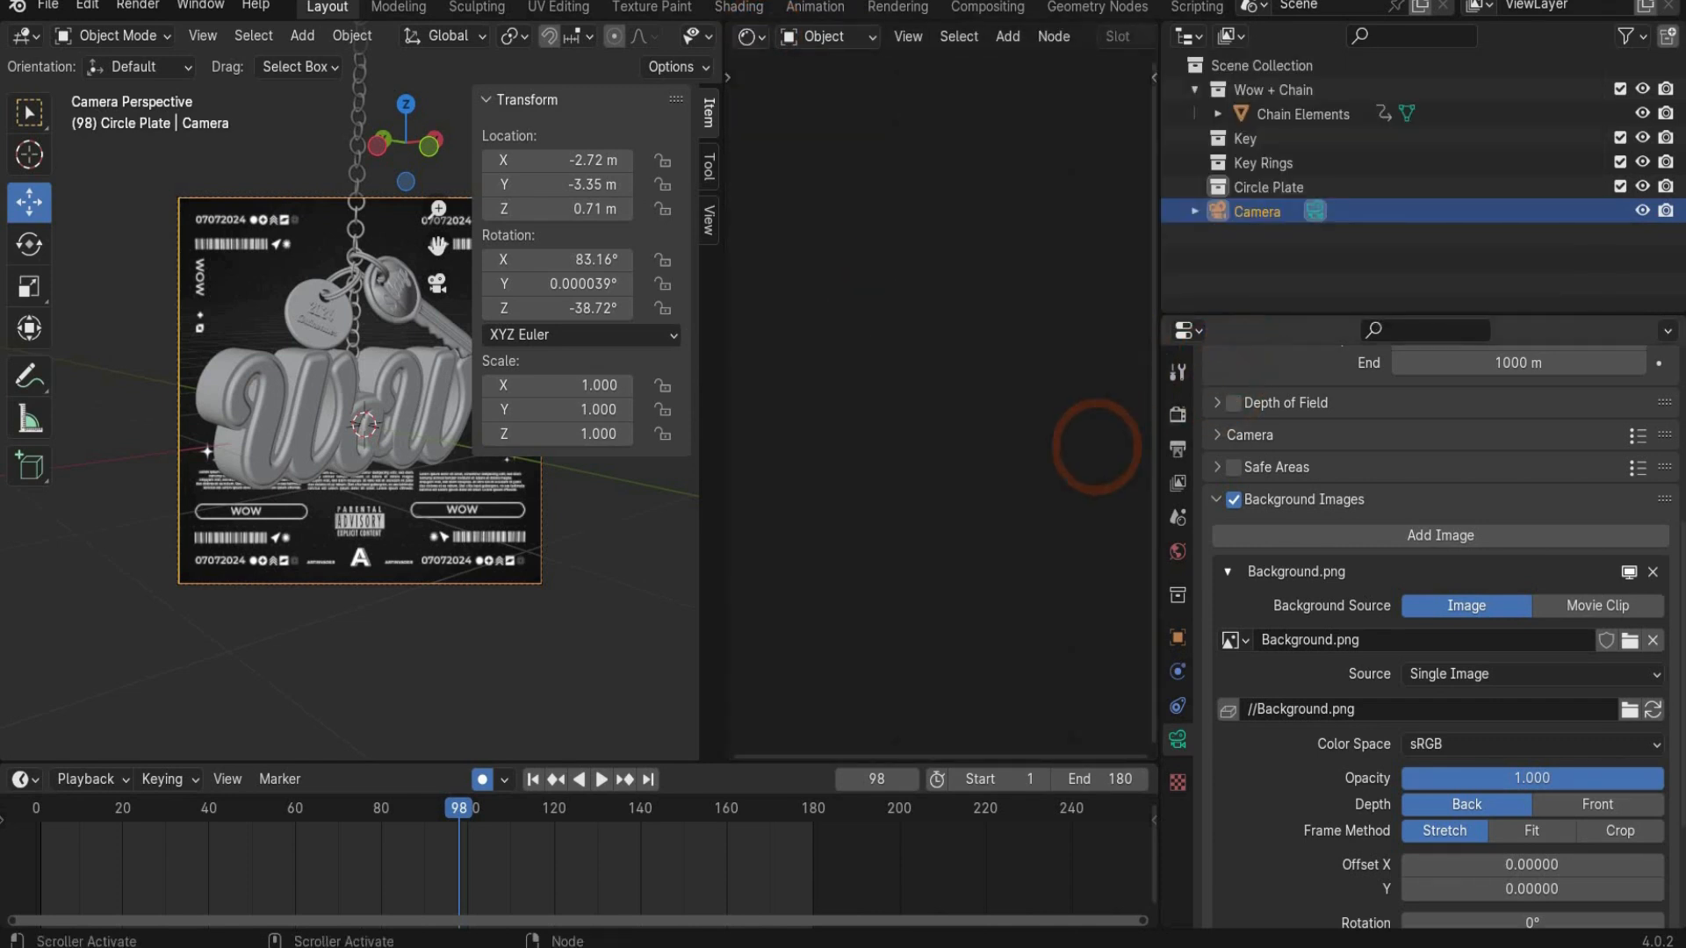
left_click_drag(722, 254, 953, 244)
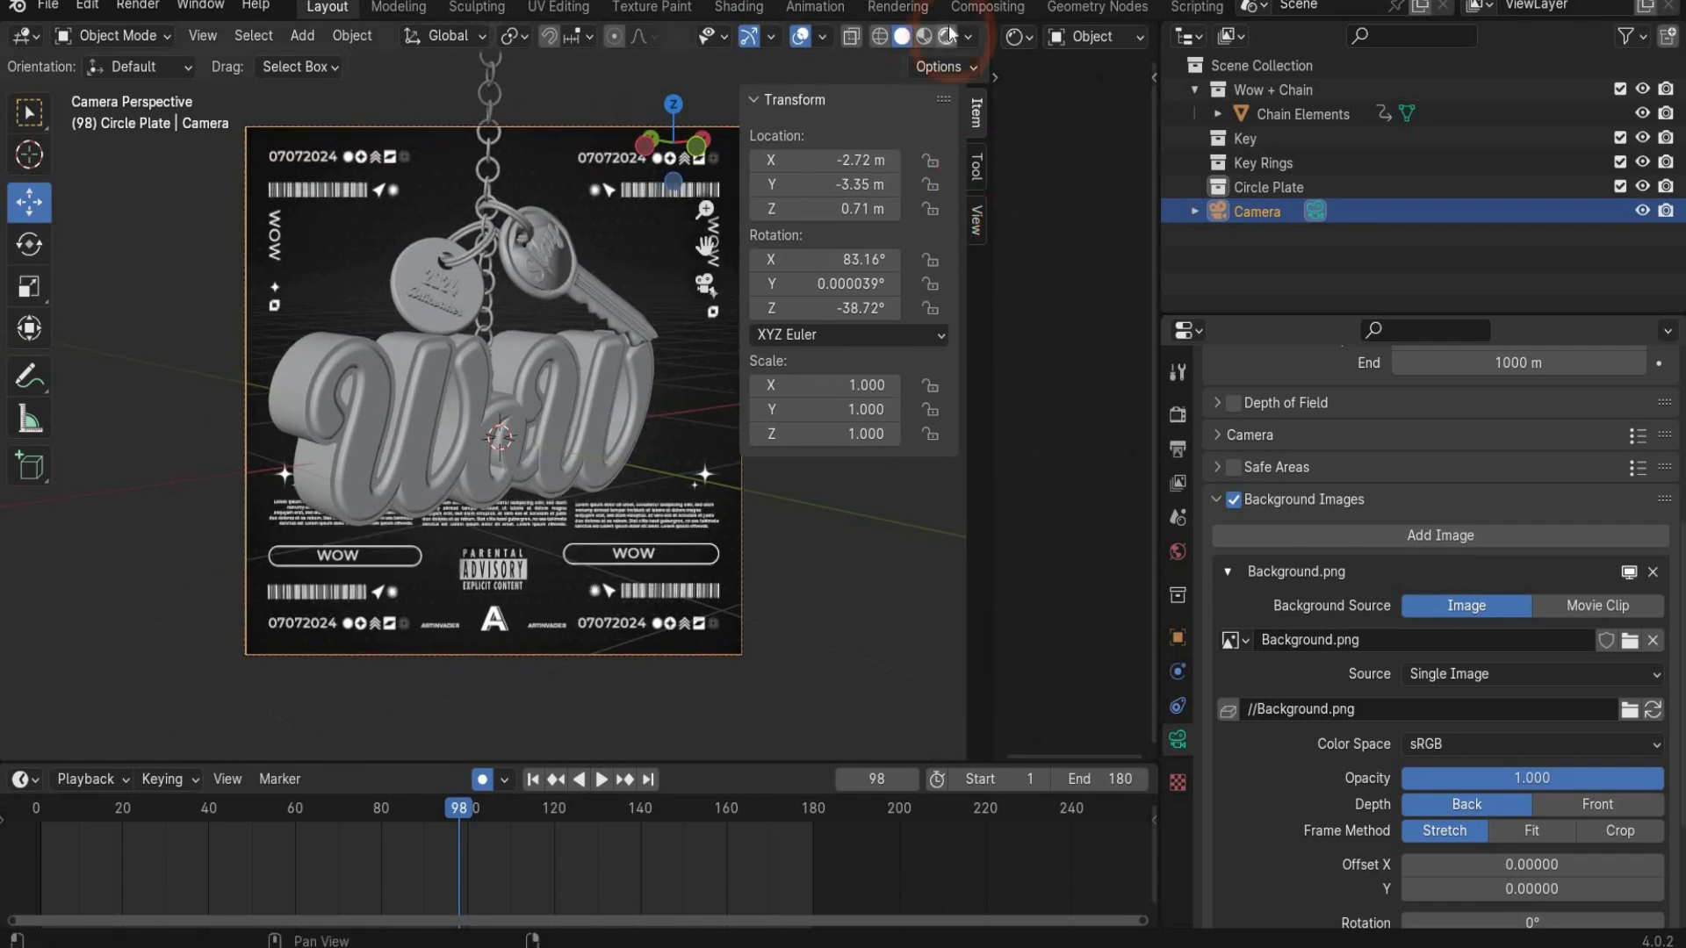
left_click(946, 36)
left_click(990, 350)
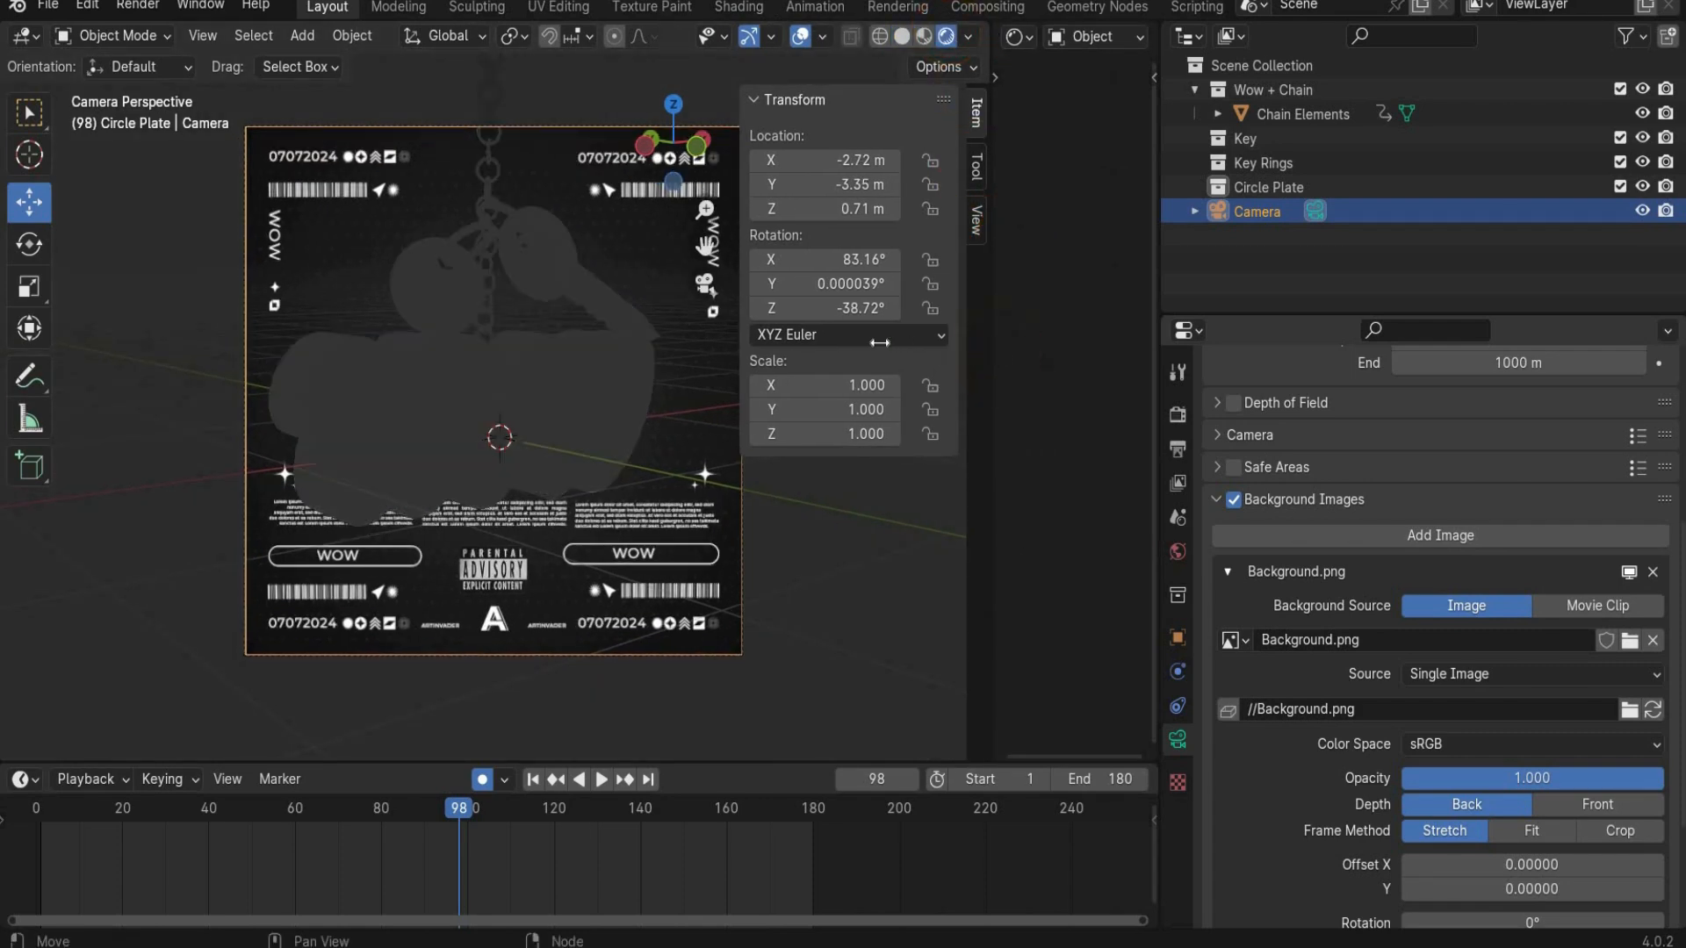
left_click_drag(879, 342, 771, 339)
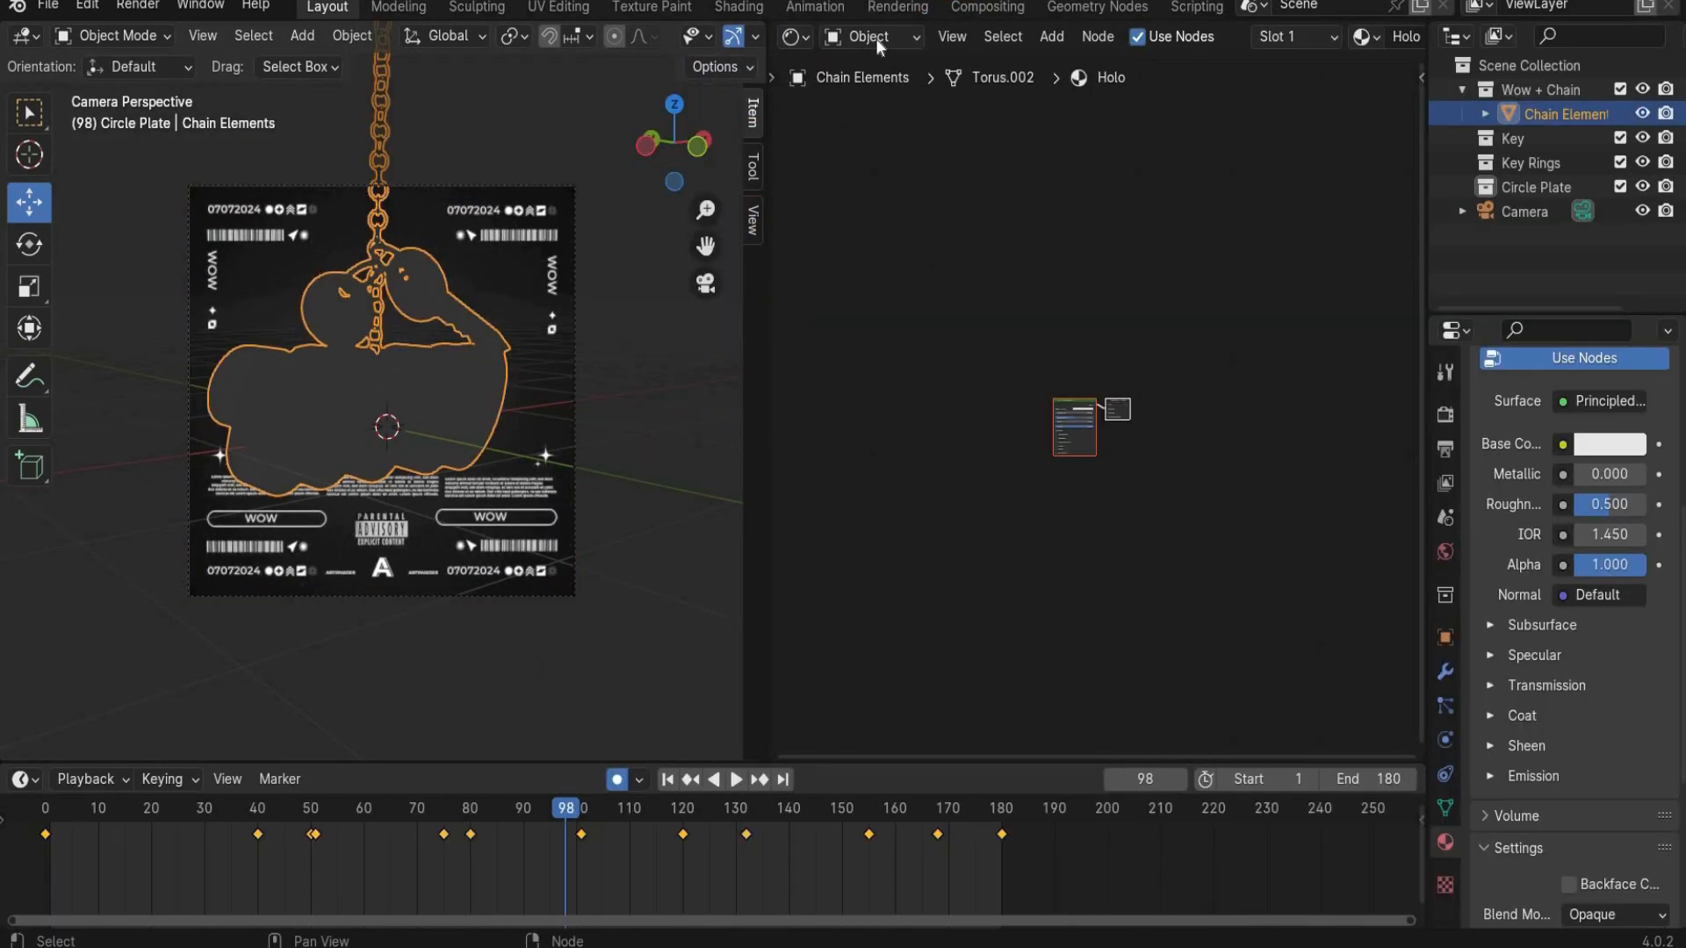
Step: Switch the Shader Editor to the World node tree with its Background and World Output nodes in view
left_click(876, 38)
left_click(912, 186)
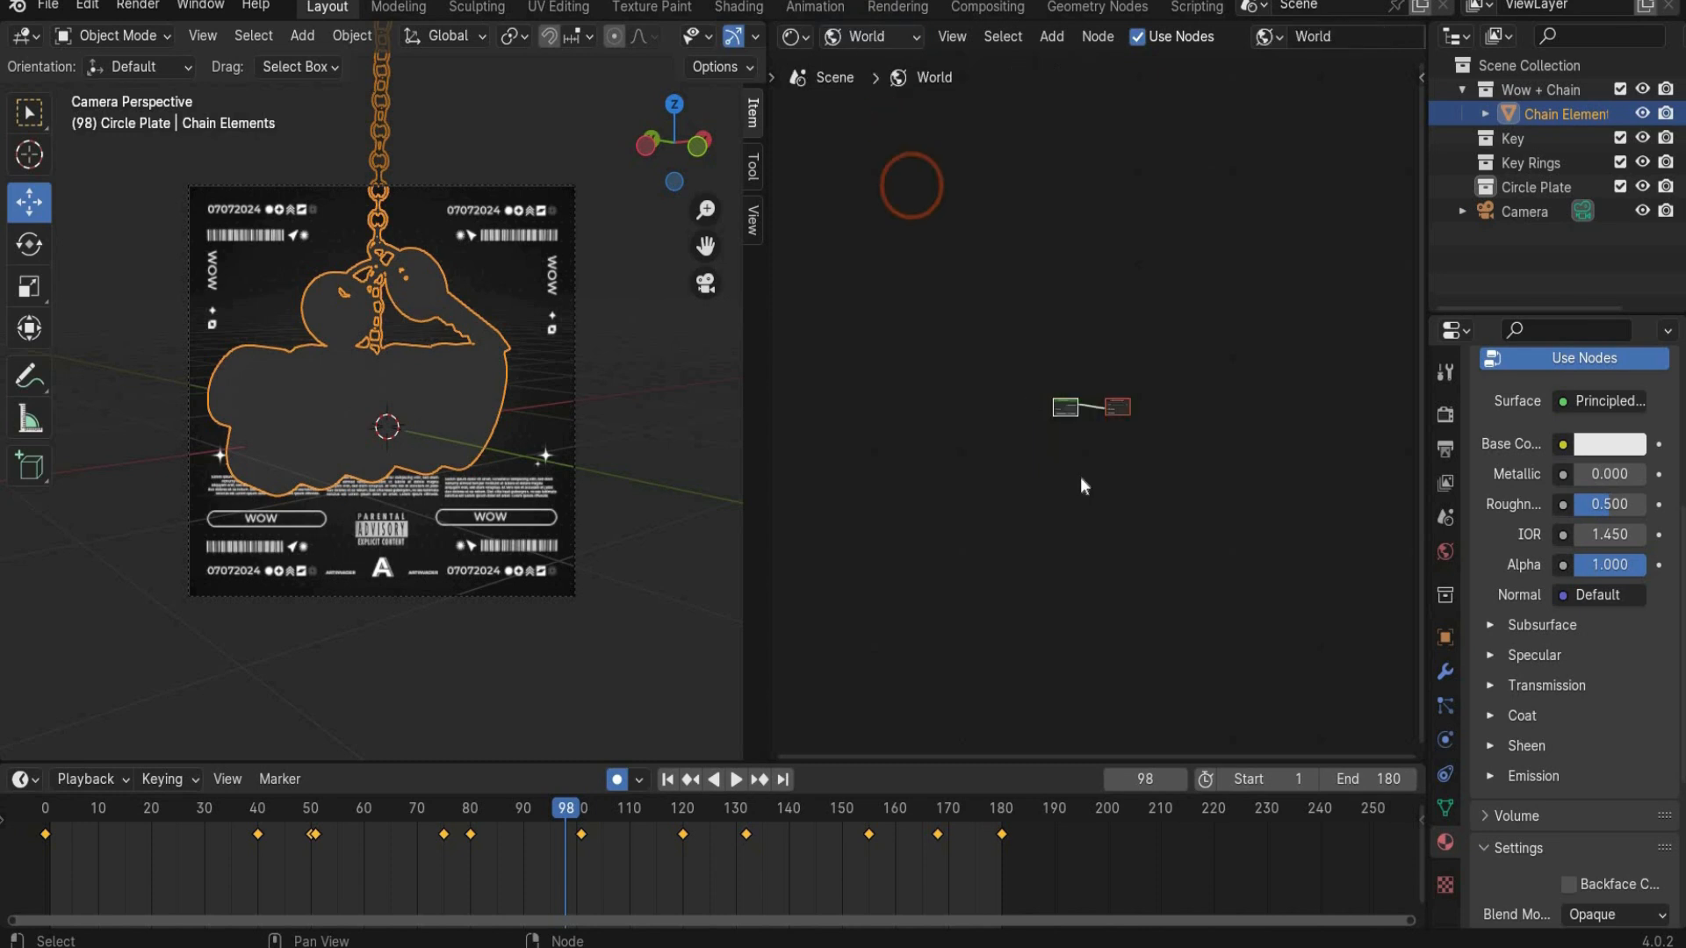
scroll(1081, 491, "up", 15)
scroll(1085, 503, "down", 1)
middle_click_drag(1074, 504, 1187, 482)
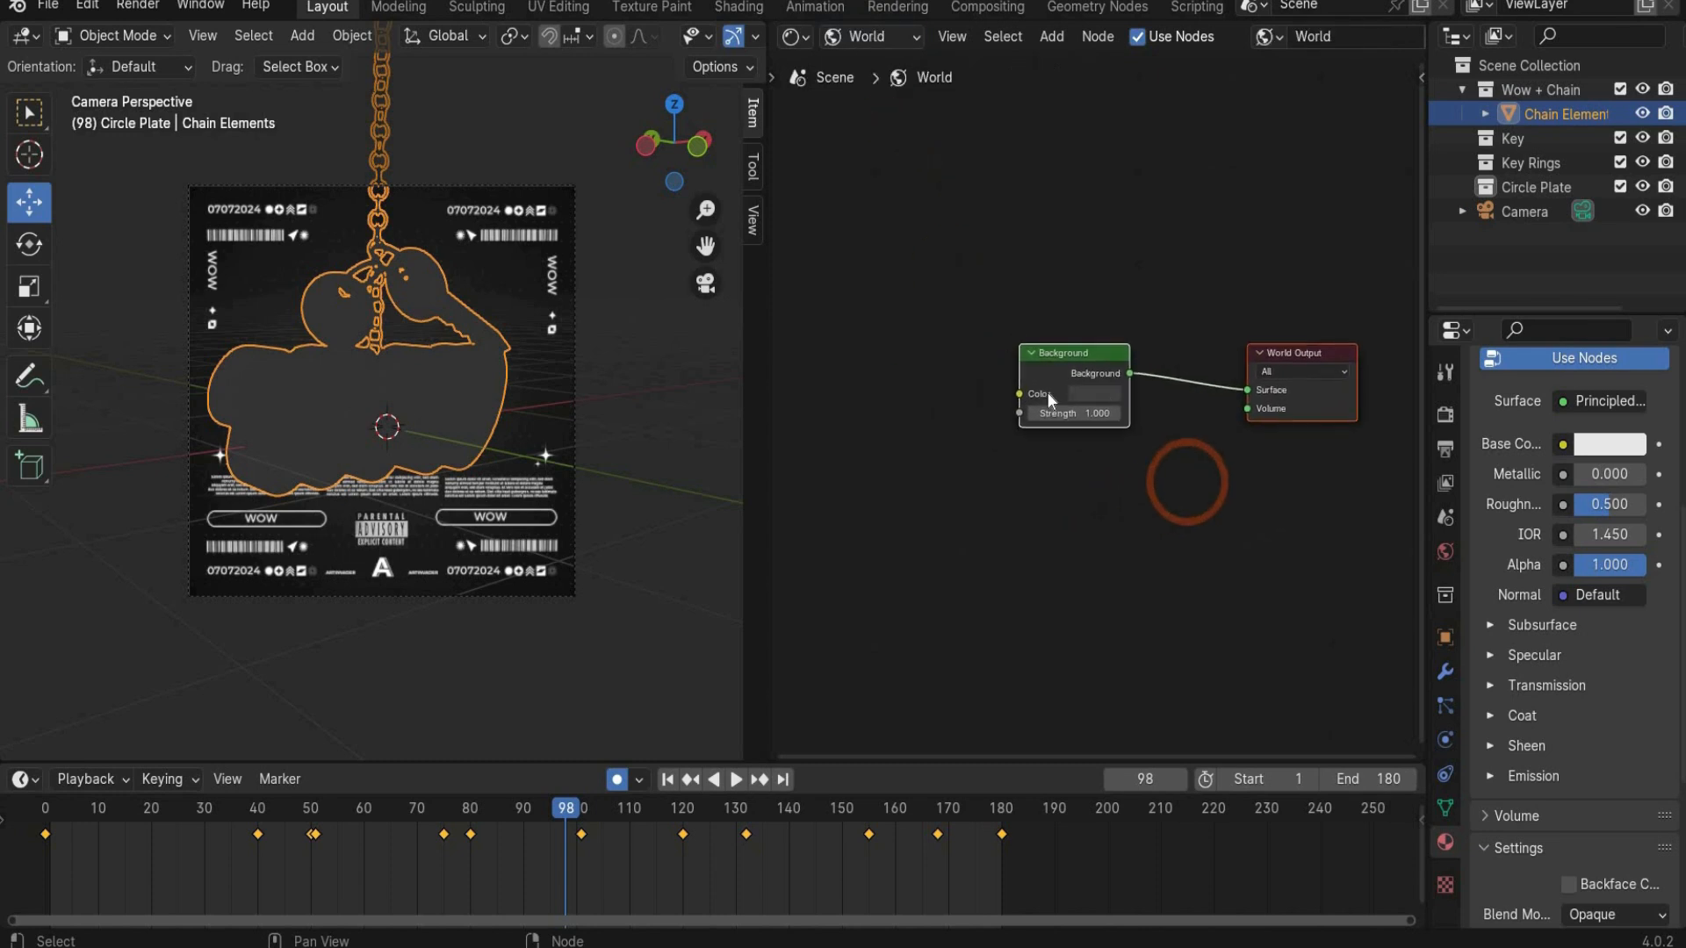
Step: Feed the world Background's color from a new Environment Texture node loaded with Ski HDRI.exr
left_click_drag(1023, 388, 971, 411)
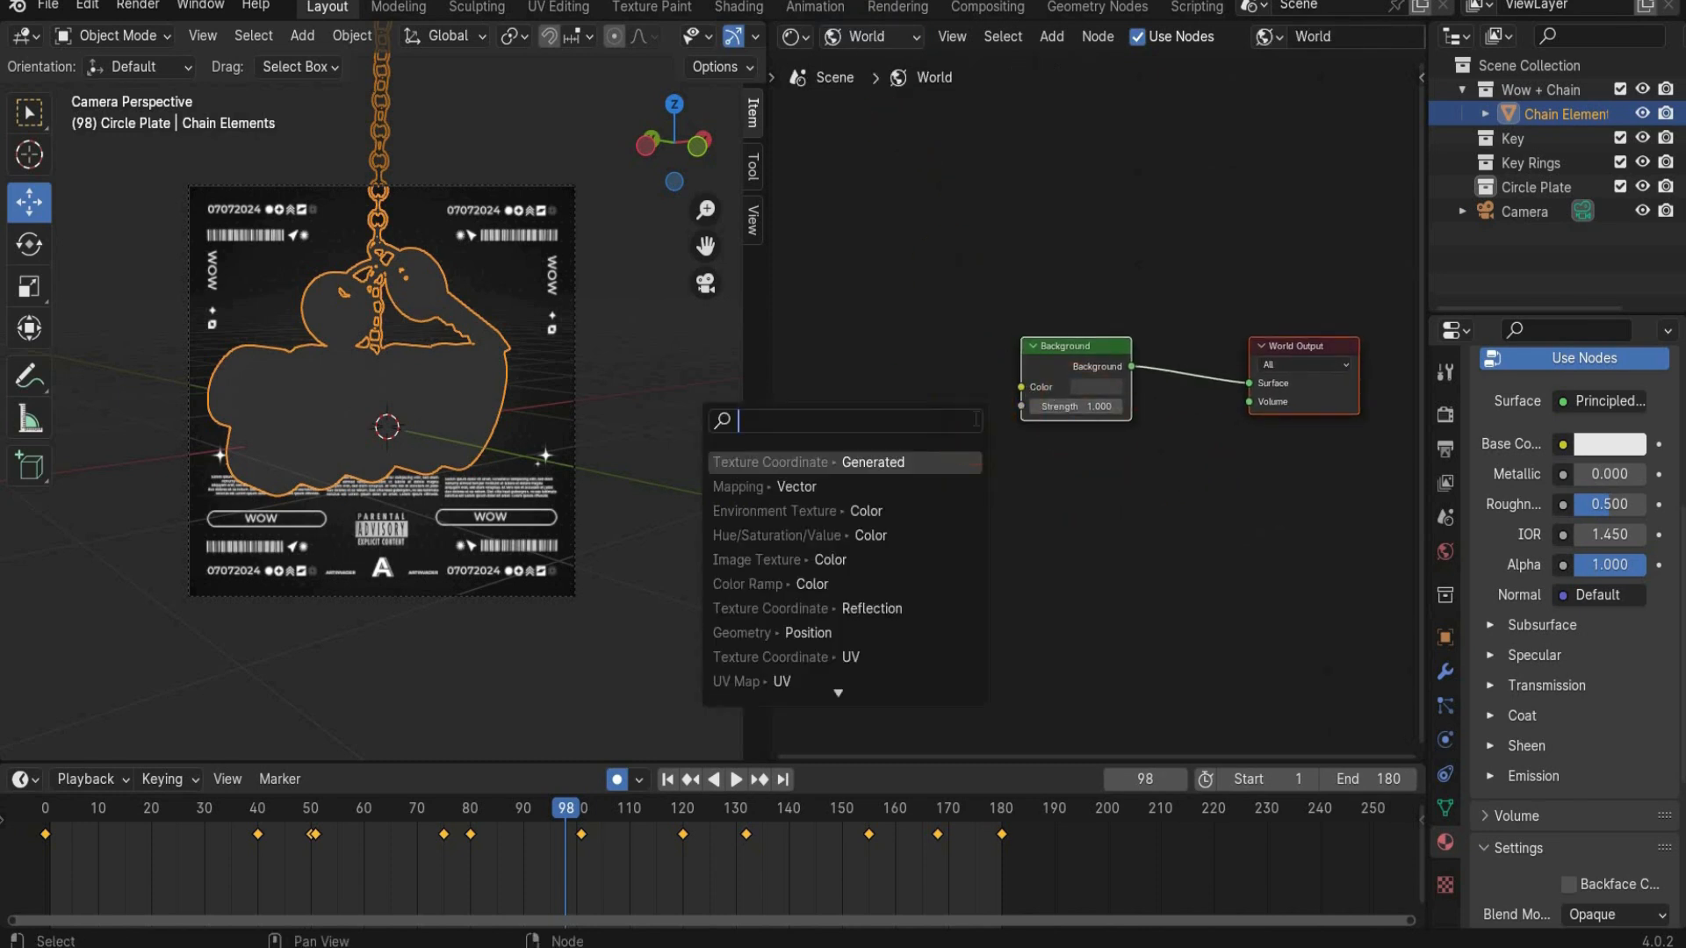
type("tex")
key("BackSpace")
key("BackSpace")
key("BackSpace")
key("BackSpace")
key("BackSpace")
key("BackSpace")
key("BackSpace")
type("eviron")
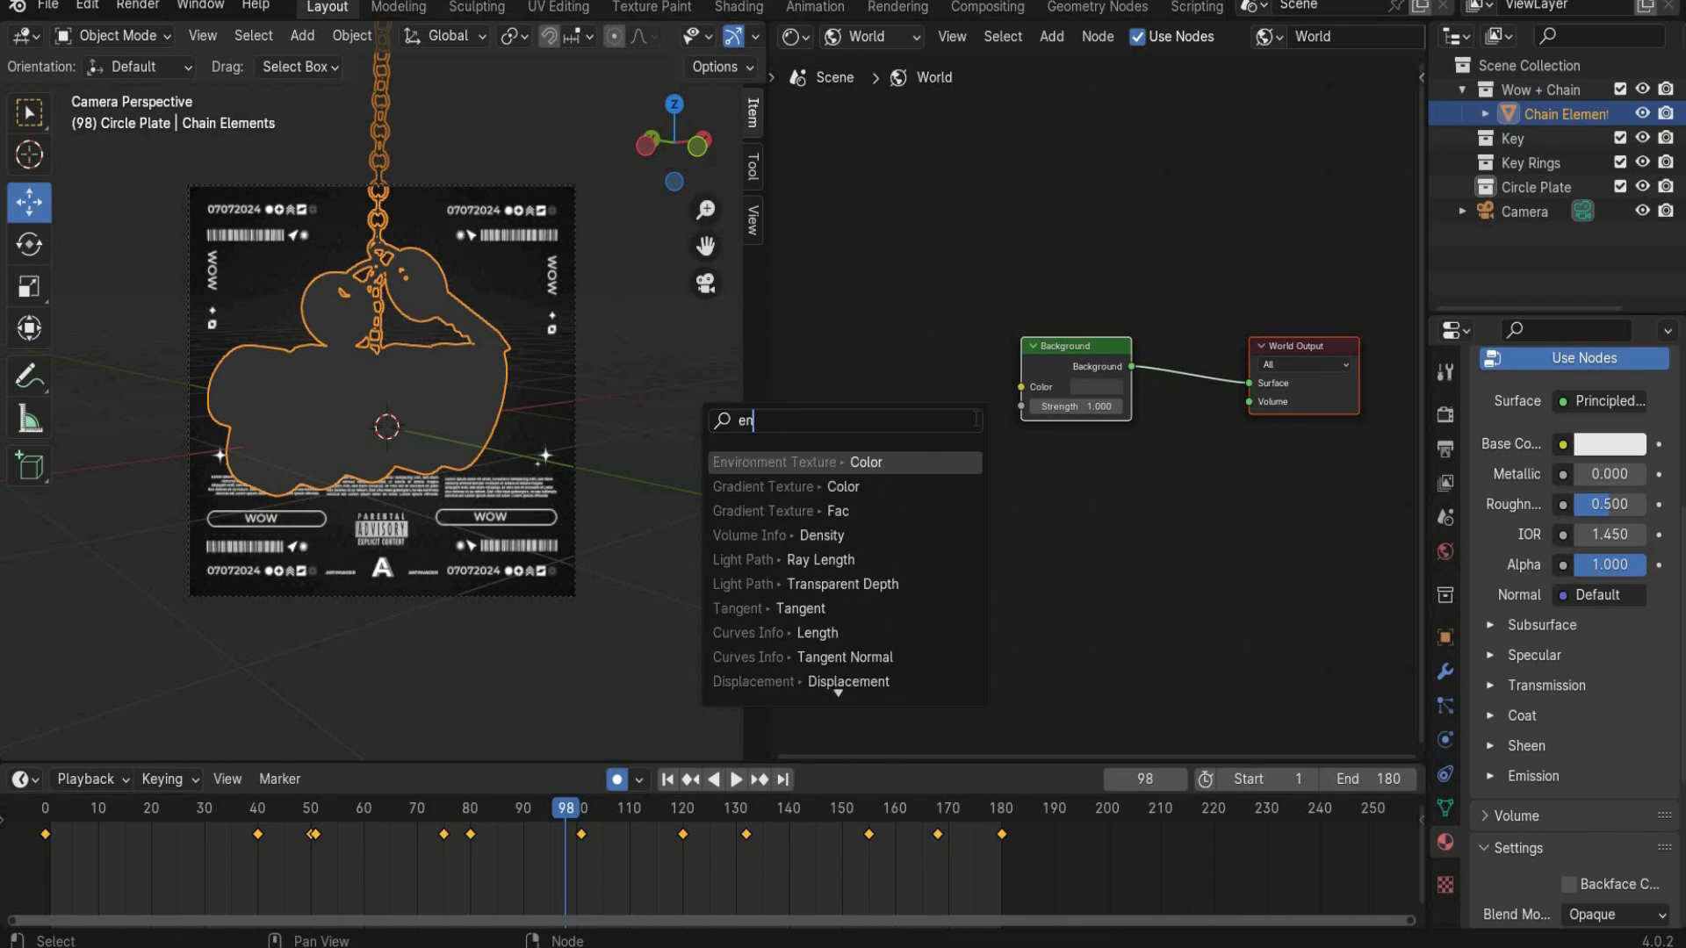
key("Return")
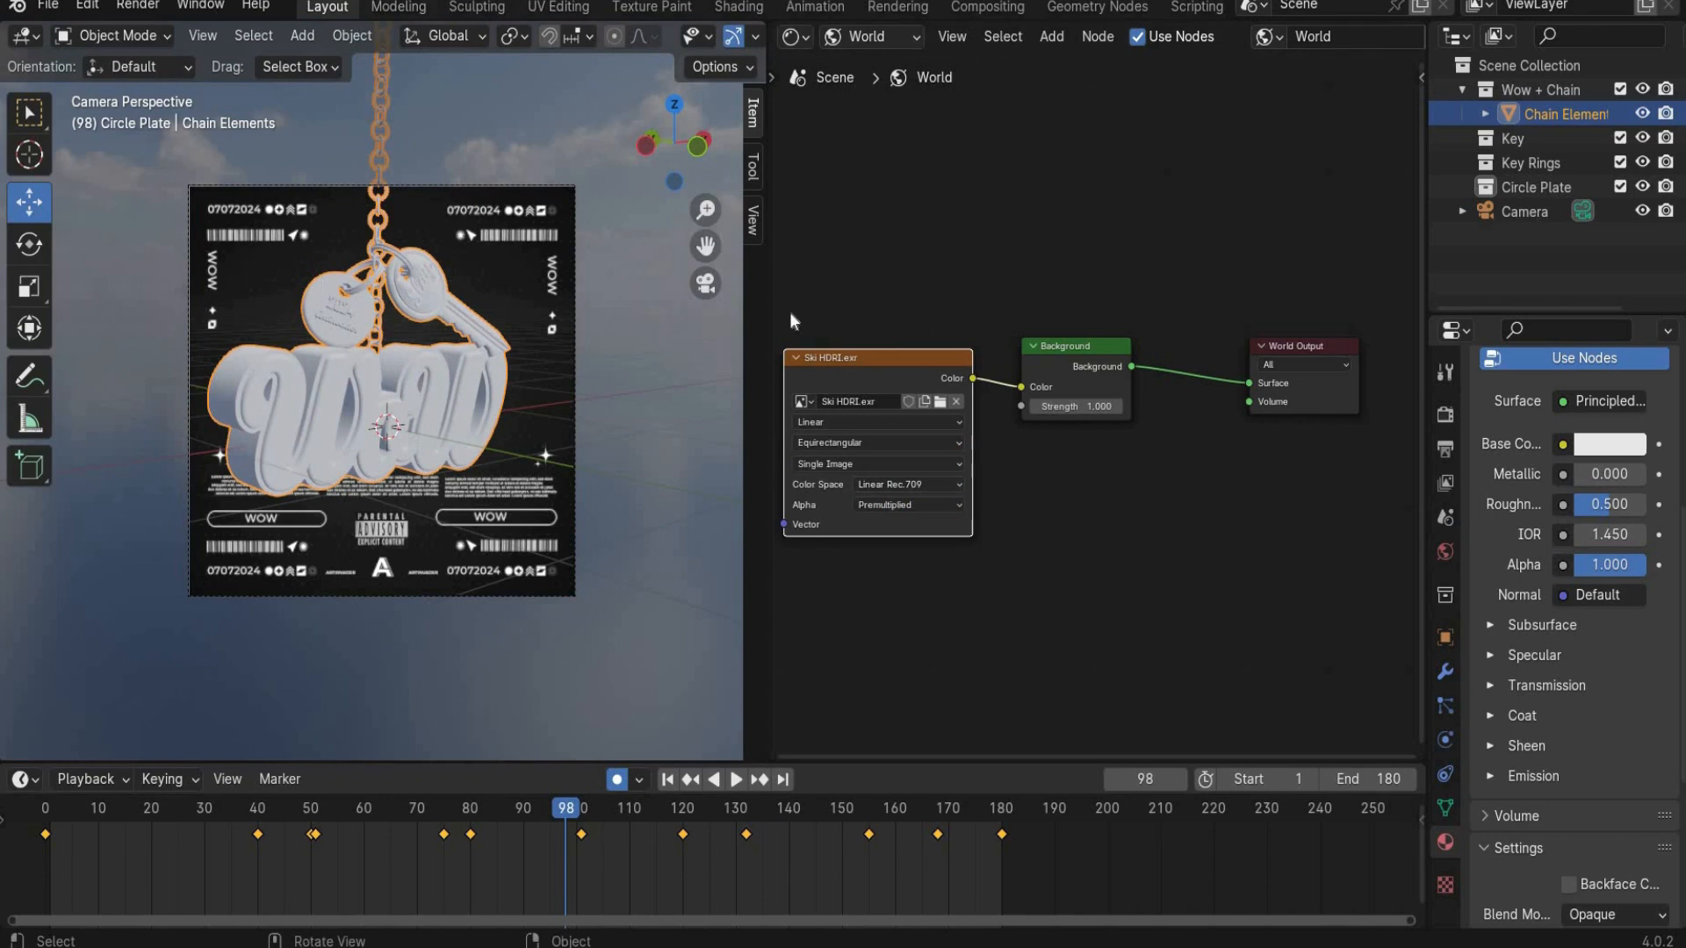
Step: Attach a Mapping node to the Ski HDRI.exr texture's vector and drive it with Texture Coordinate's Generated output
middle_click_drag(1115, 576, 1296, 497)
left_click_drag(1031, 418, 973, 436)
type("mappinmg")
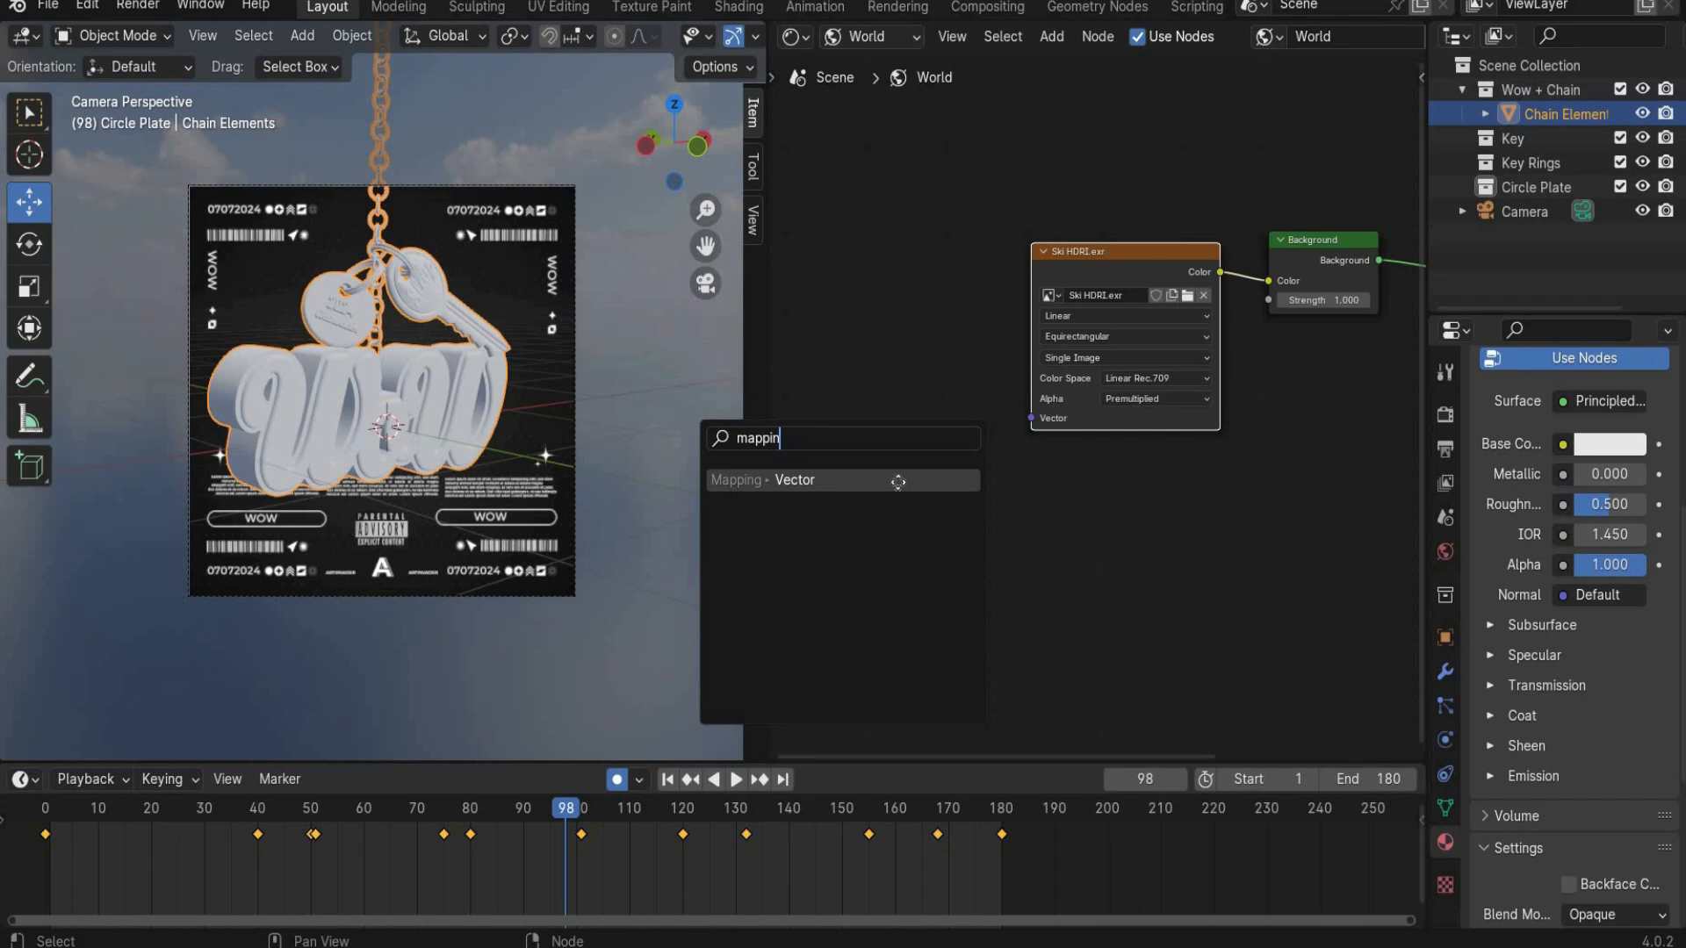
left_click(900, 480)
left_click_drag(863, 489, 822, 484)
type("texture co")
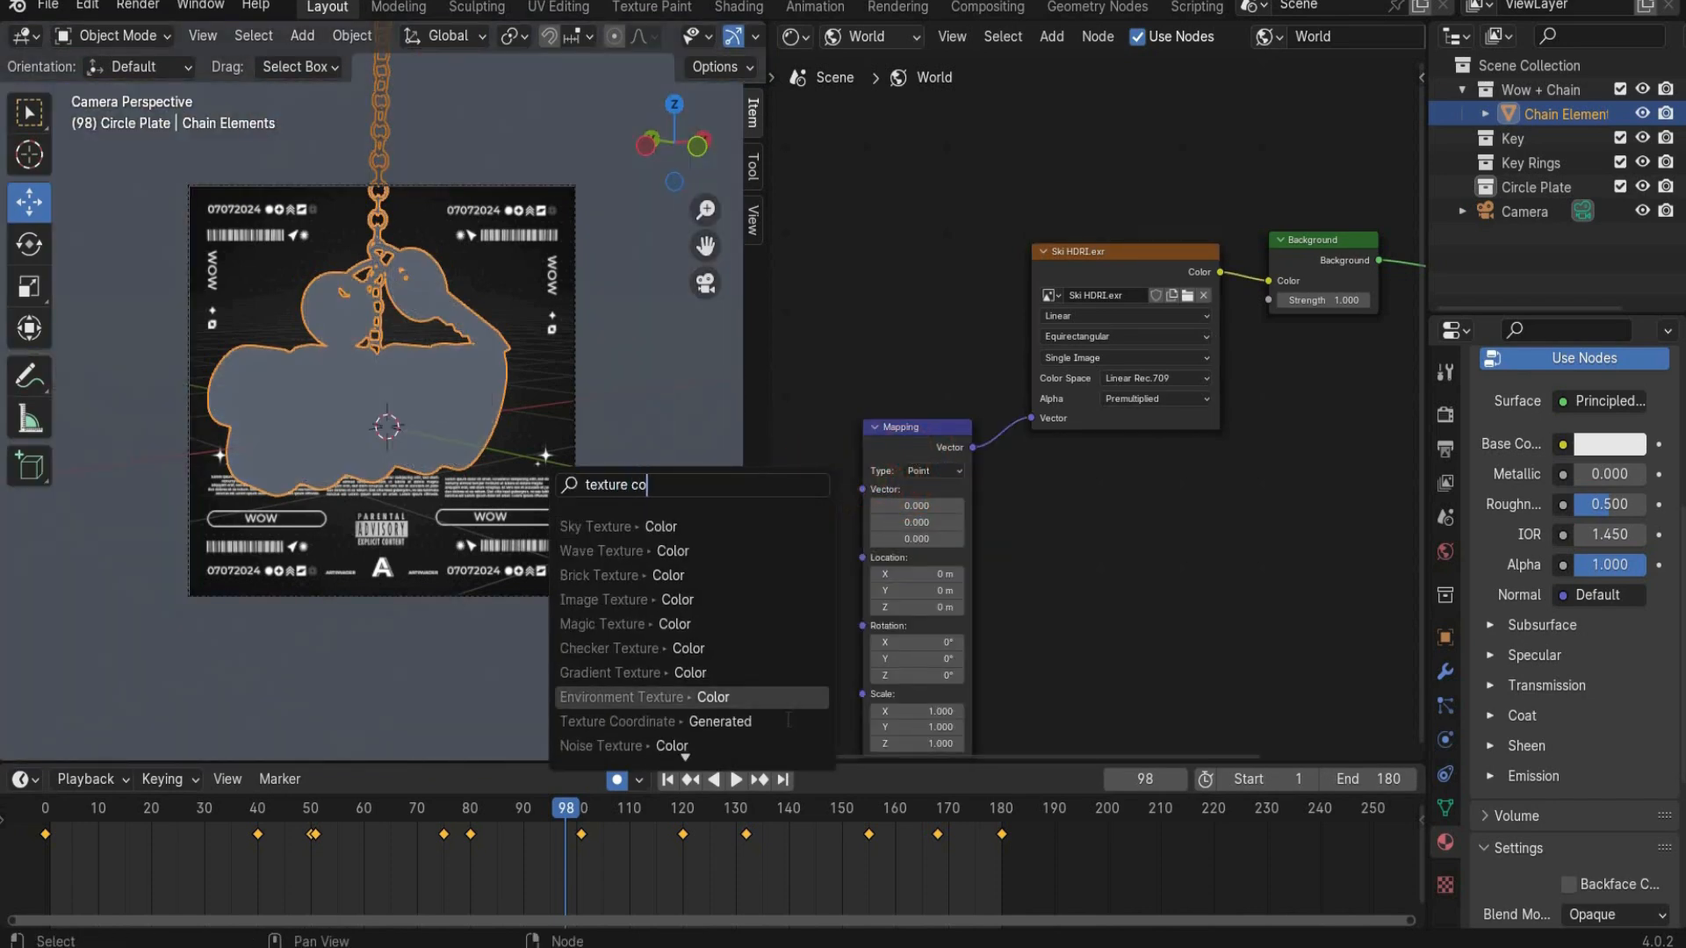
left_click(799, 690)
Step: Set the Mapping node's rotation to X 90°, Y 191° and Z -10°
middle_click_drag(1079, 536, 1080, 427)
double_click(992, 474)
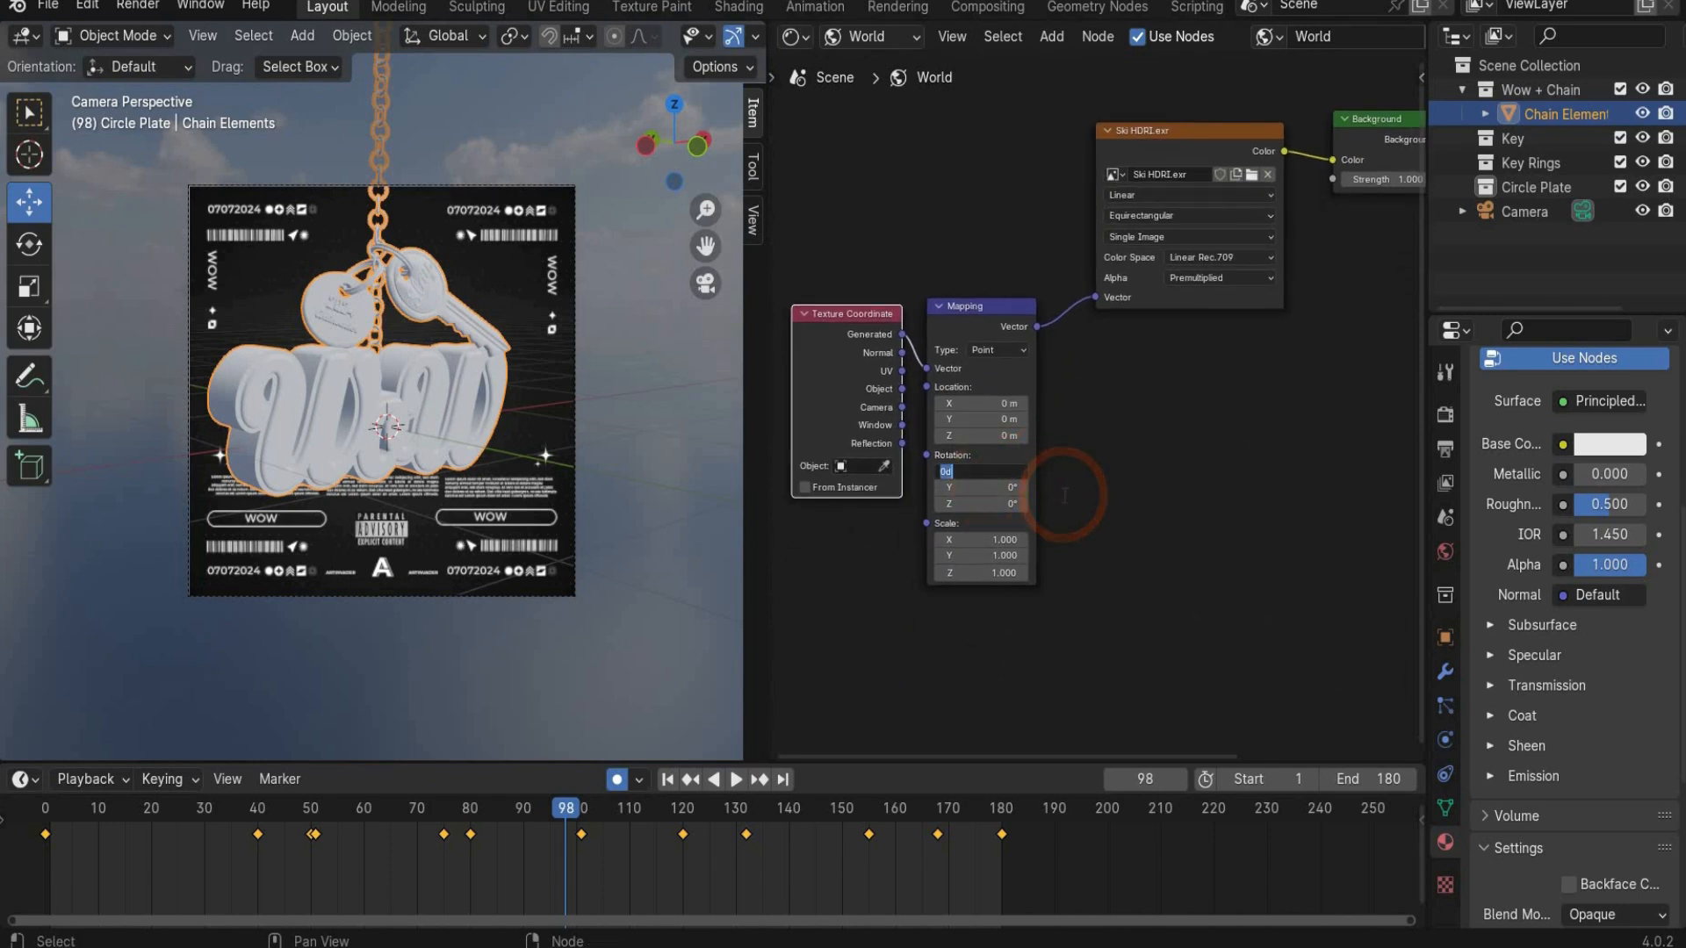
type("90")
key("Return")
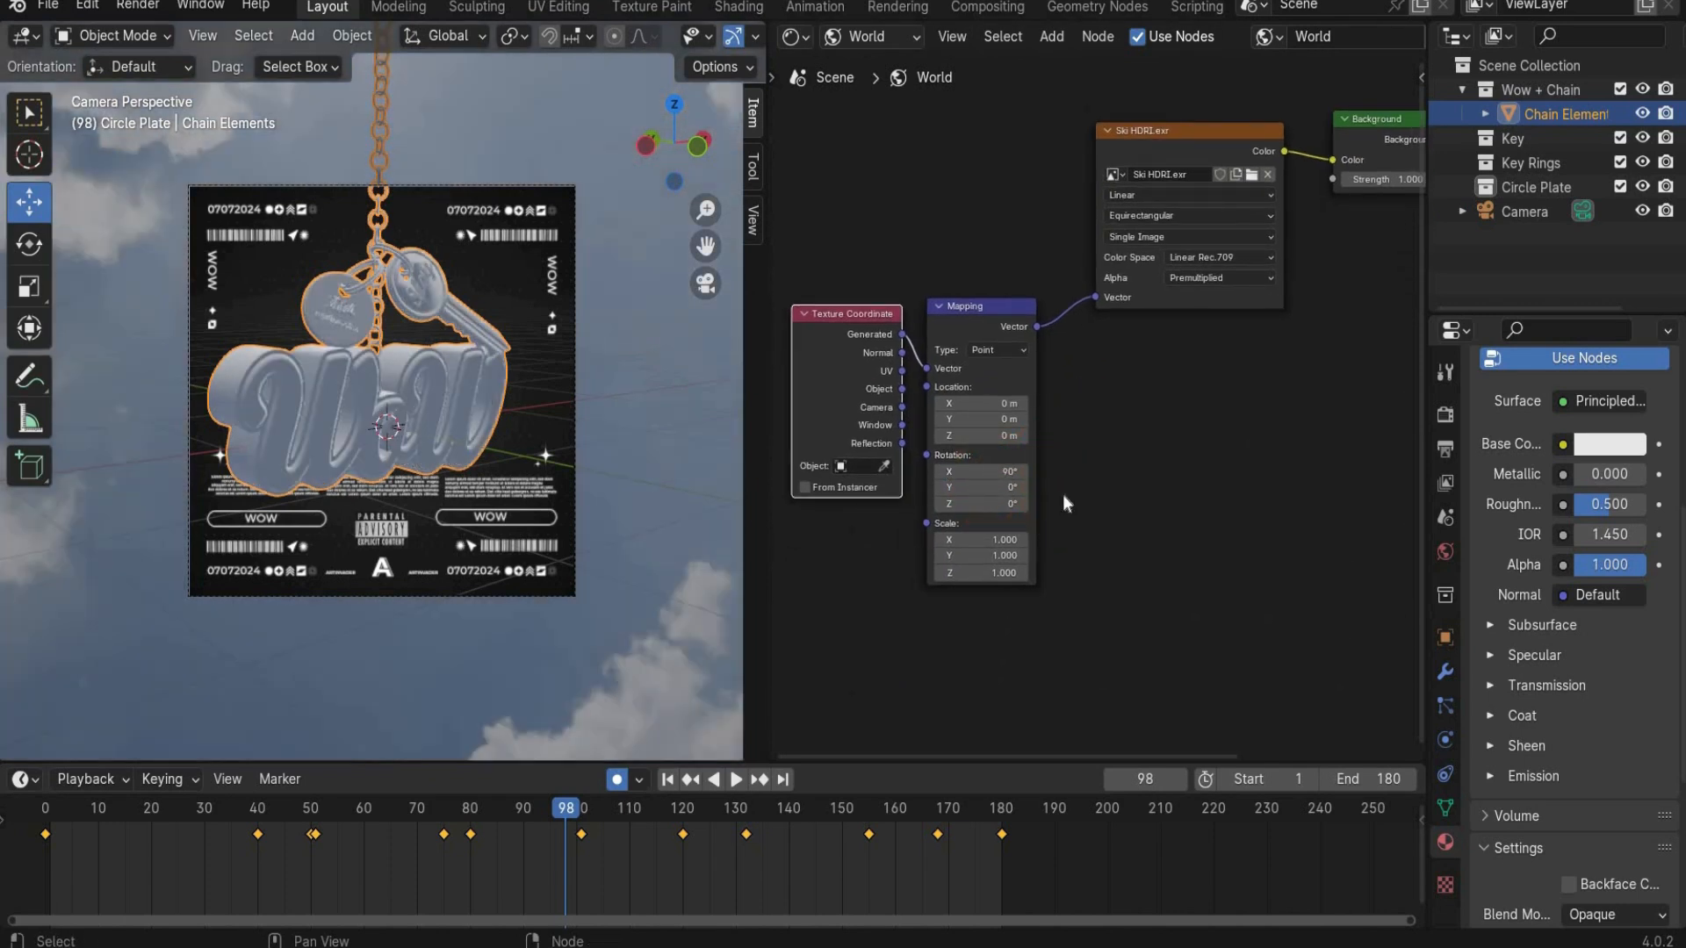
double_click(997, 488)
type("191")
key("Tab")
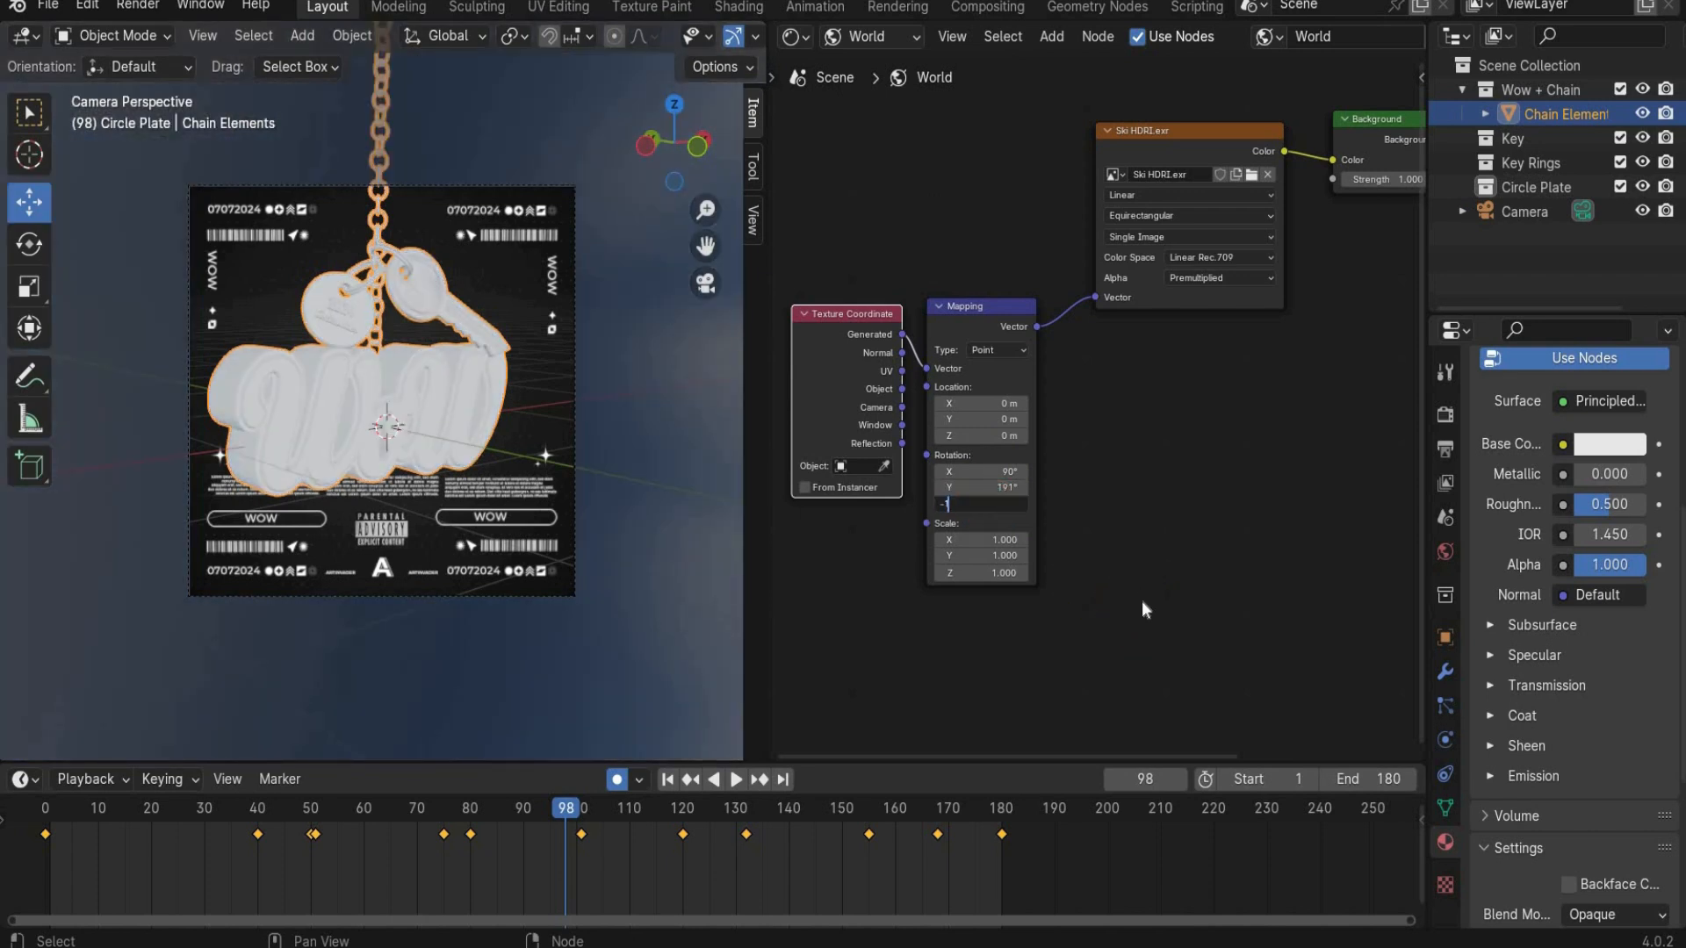
key("Return")
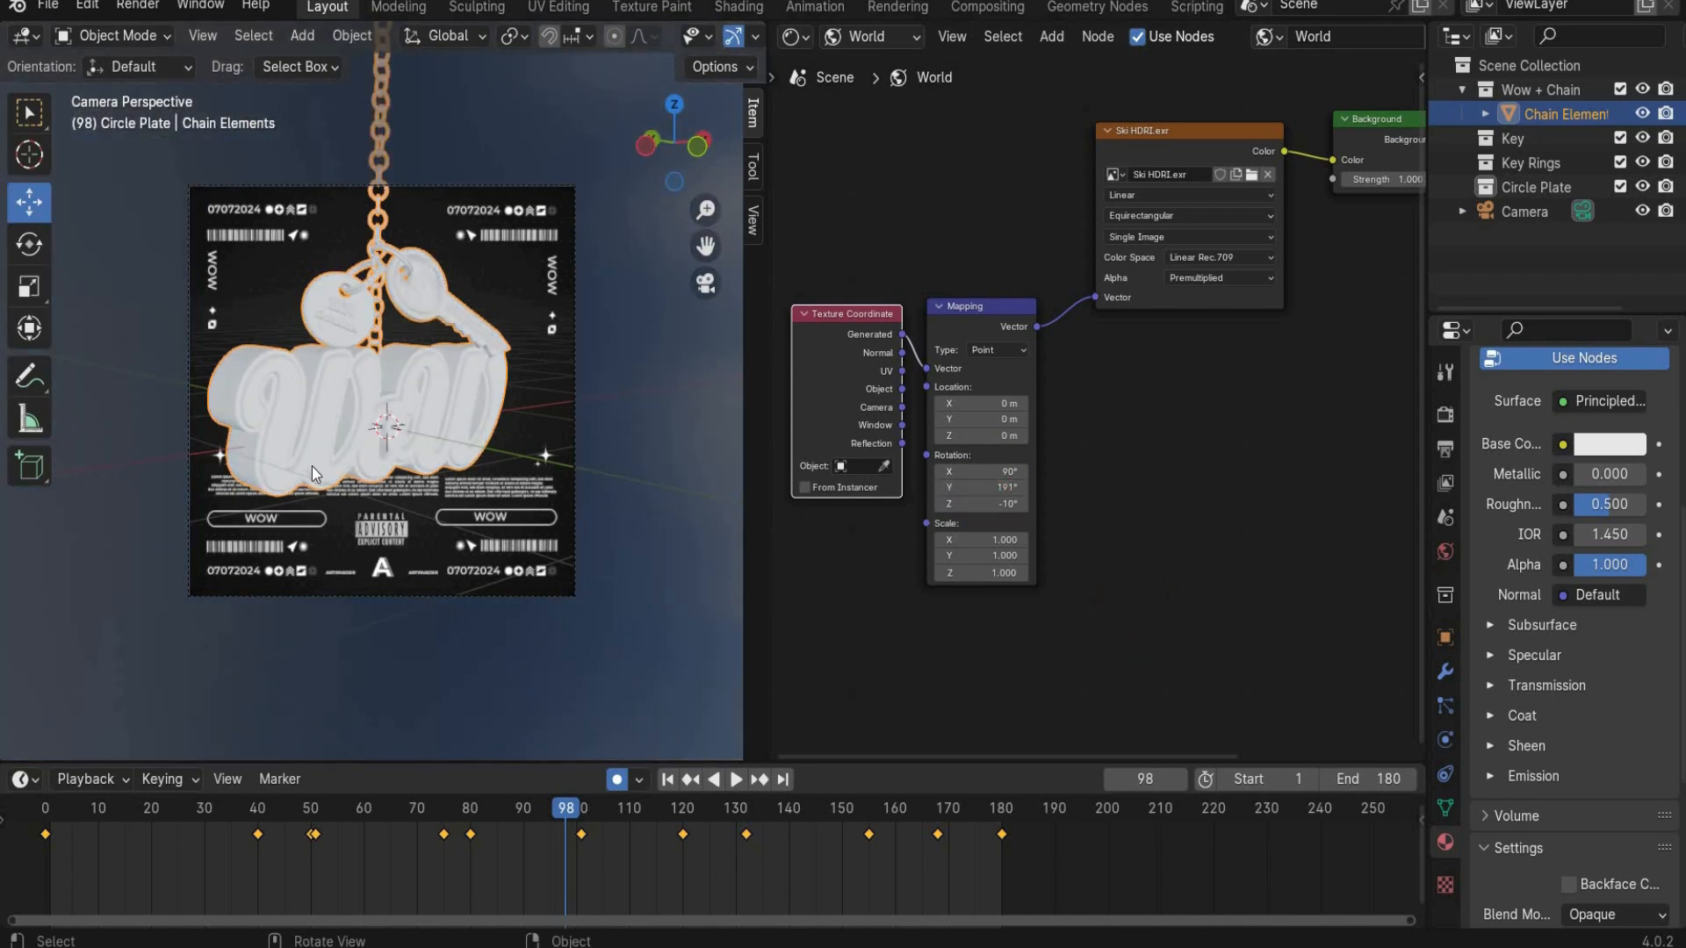
Step: Return the Shader Editor to the object's Holo material nodes and widen the editor area
left_click(895, 36)
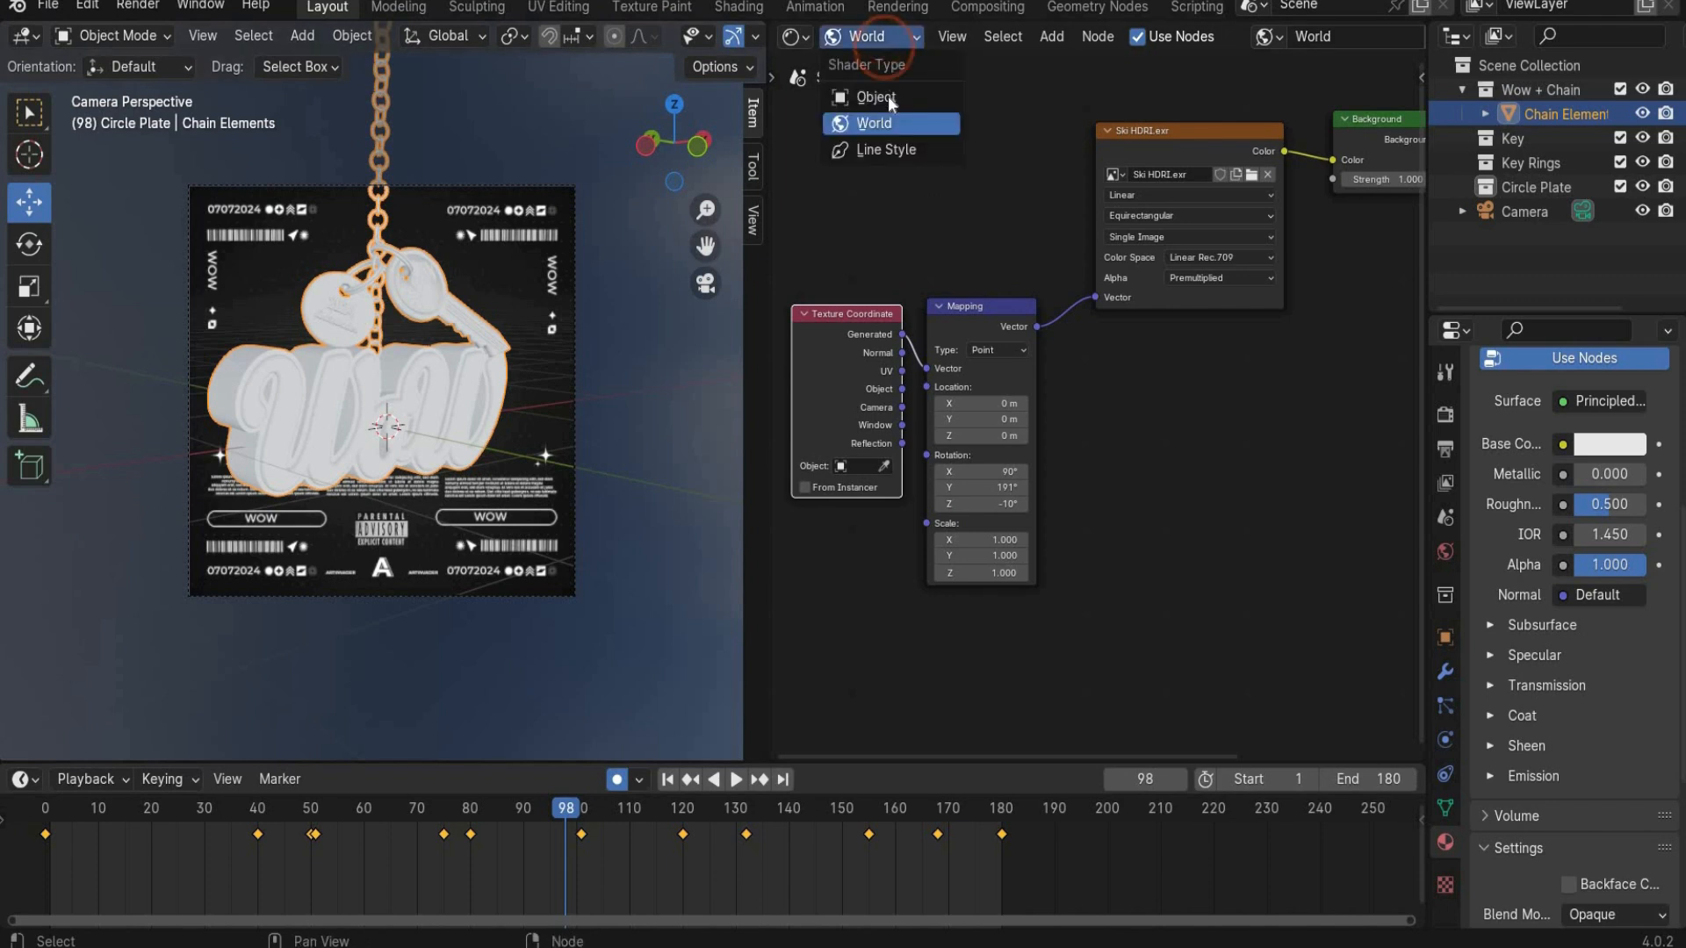
left_click(865, 95)
key("Home")
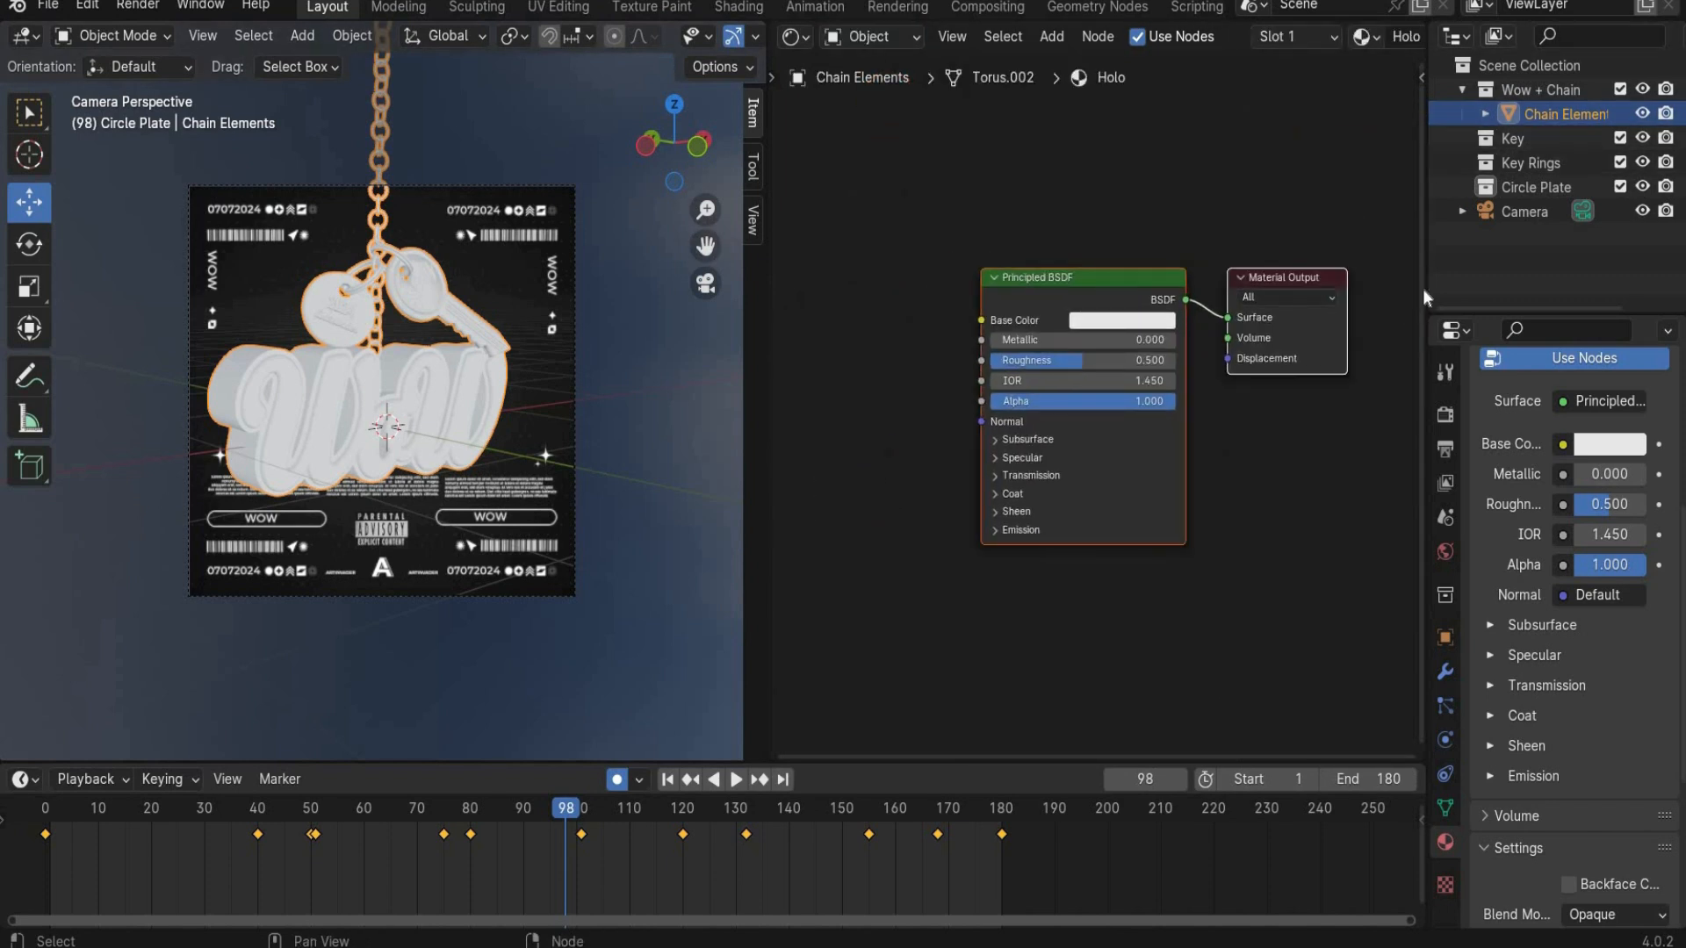
left_click_drag(1424, 215, 1552, 220)
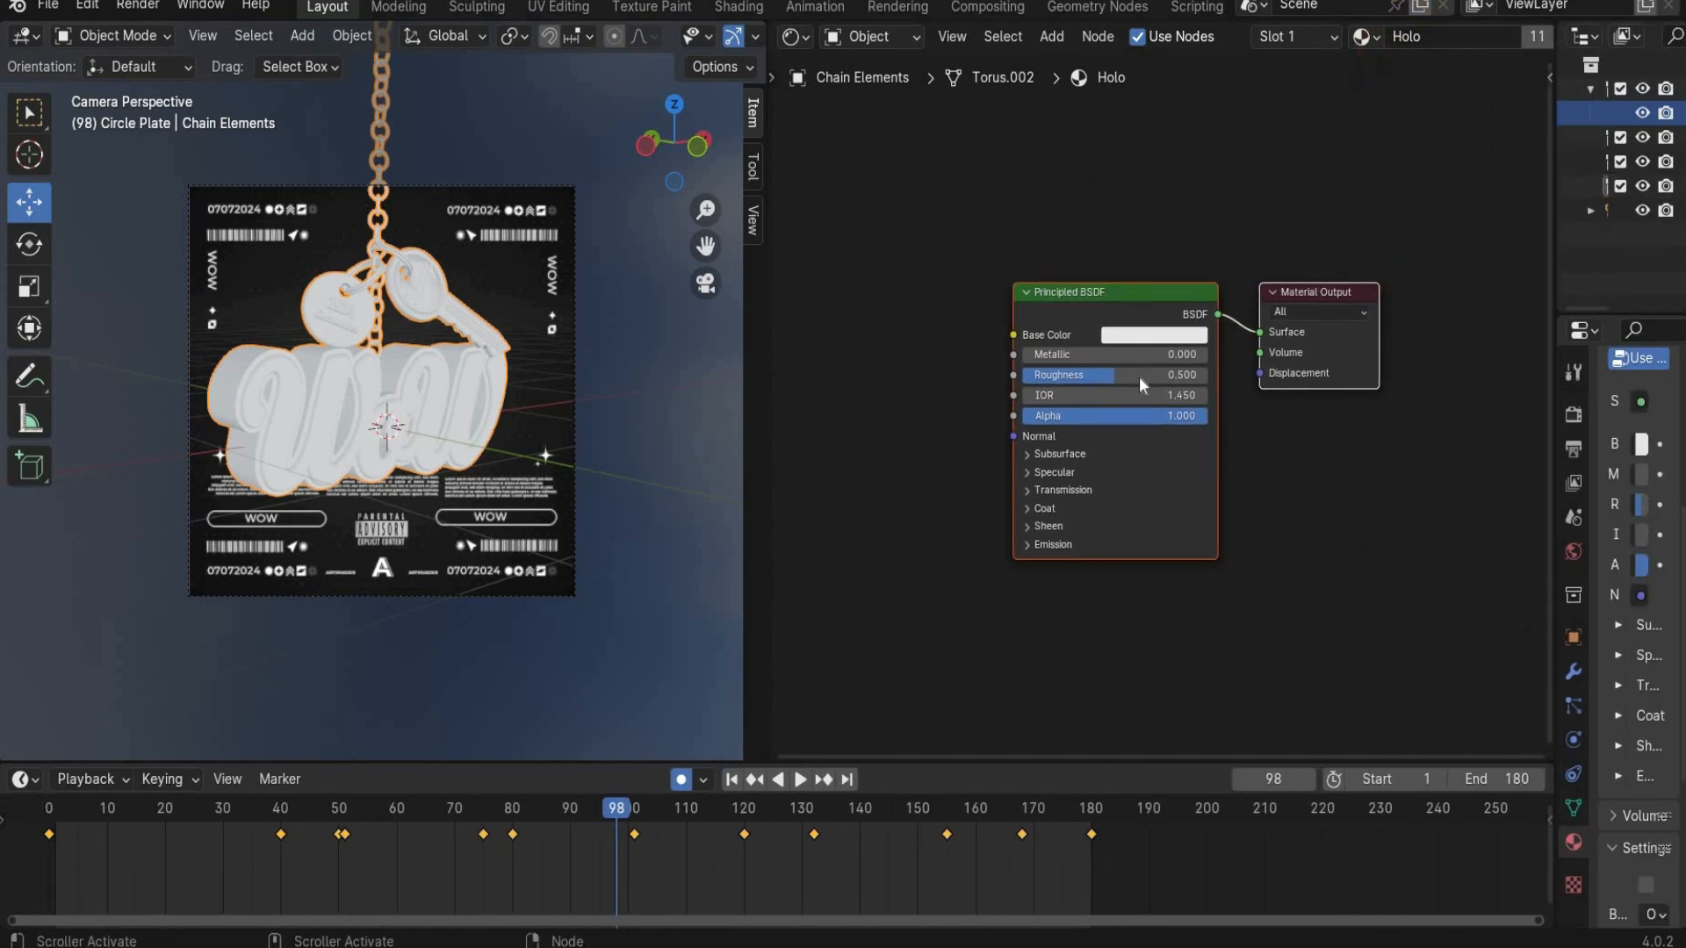
Step: Set the Holo material's Metallic to 1 and its Roughness to 0.1
scroll(1151, 395, "up", 1)
left_click_drag(1138, 346, 1211, 344)
scroll(298, 254, "up", 4)
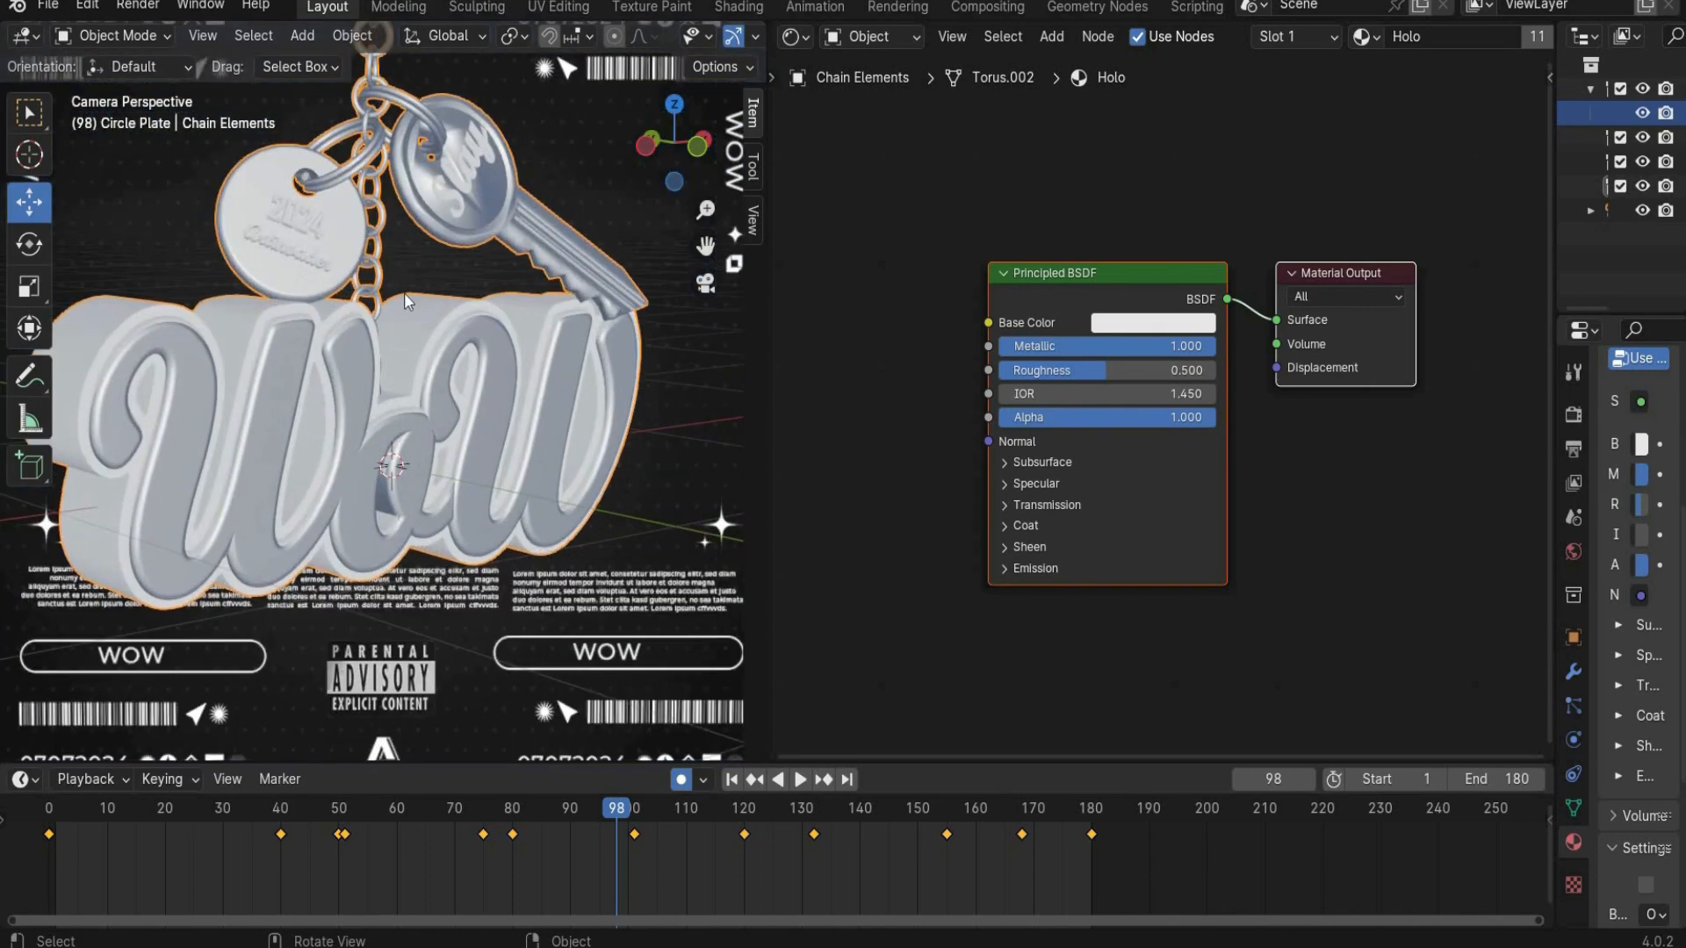
scroll(404, 292, "down", 4)
left_click(1080, 370)
type("0.1")
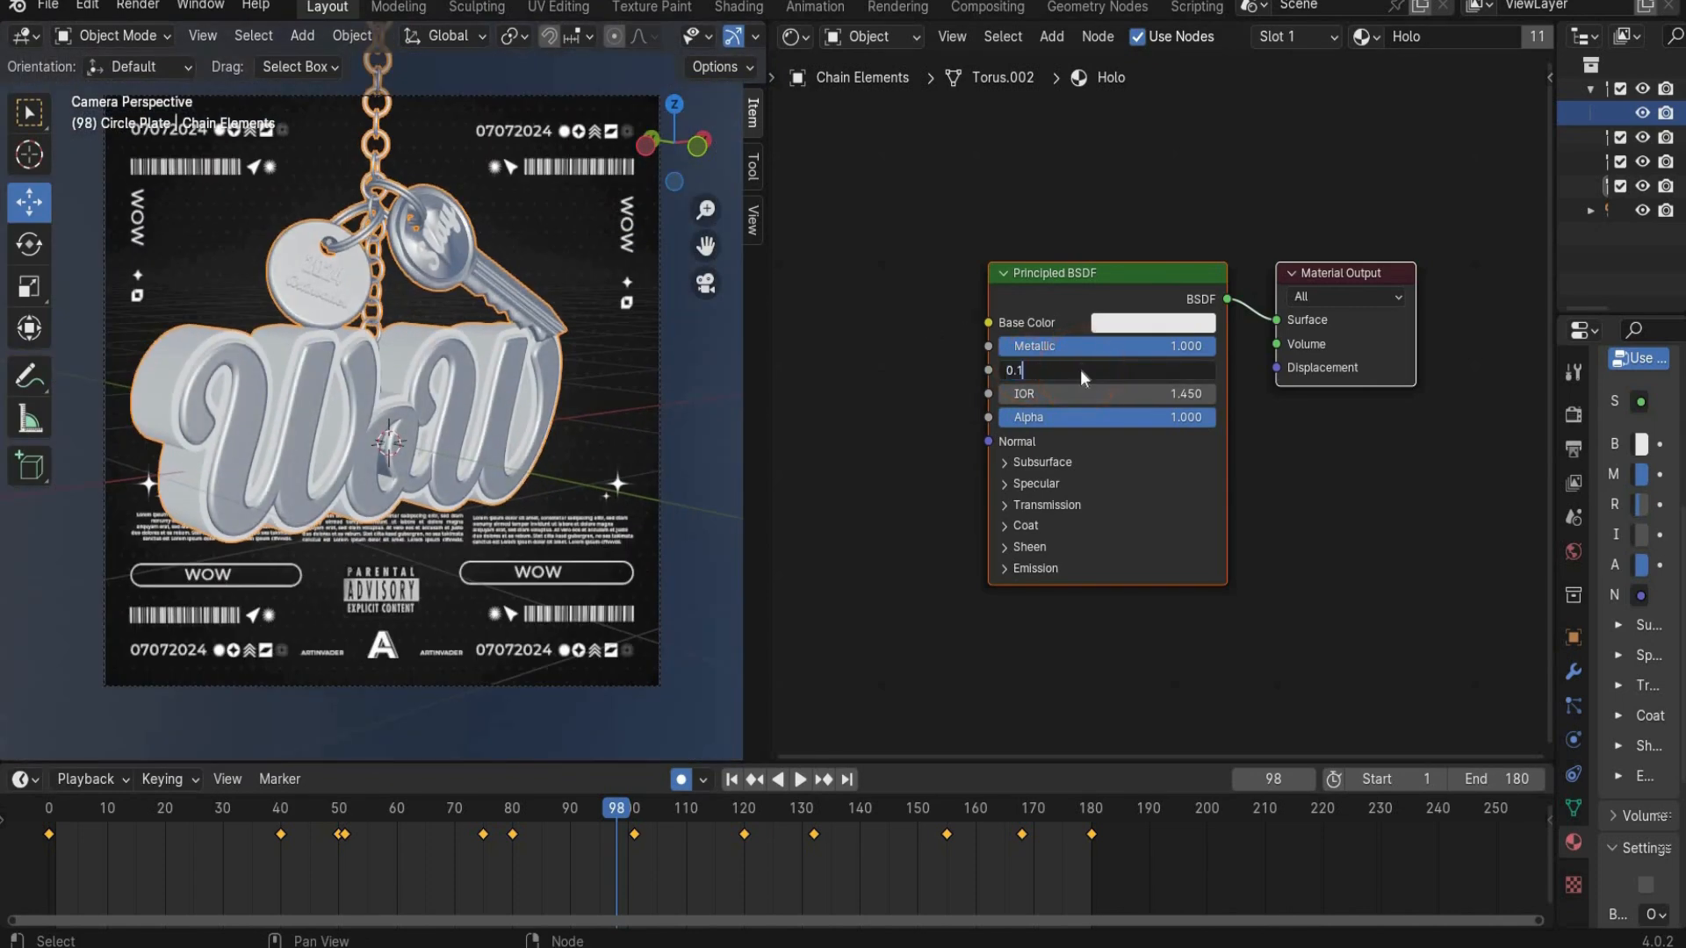
key("Return")
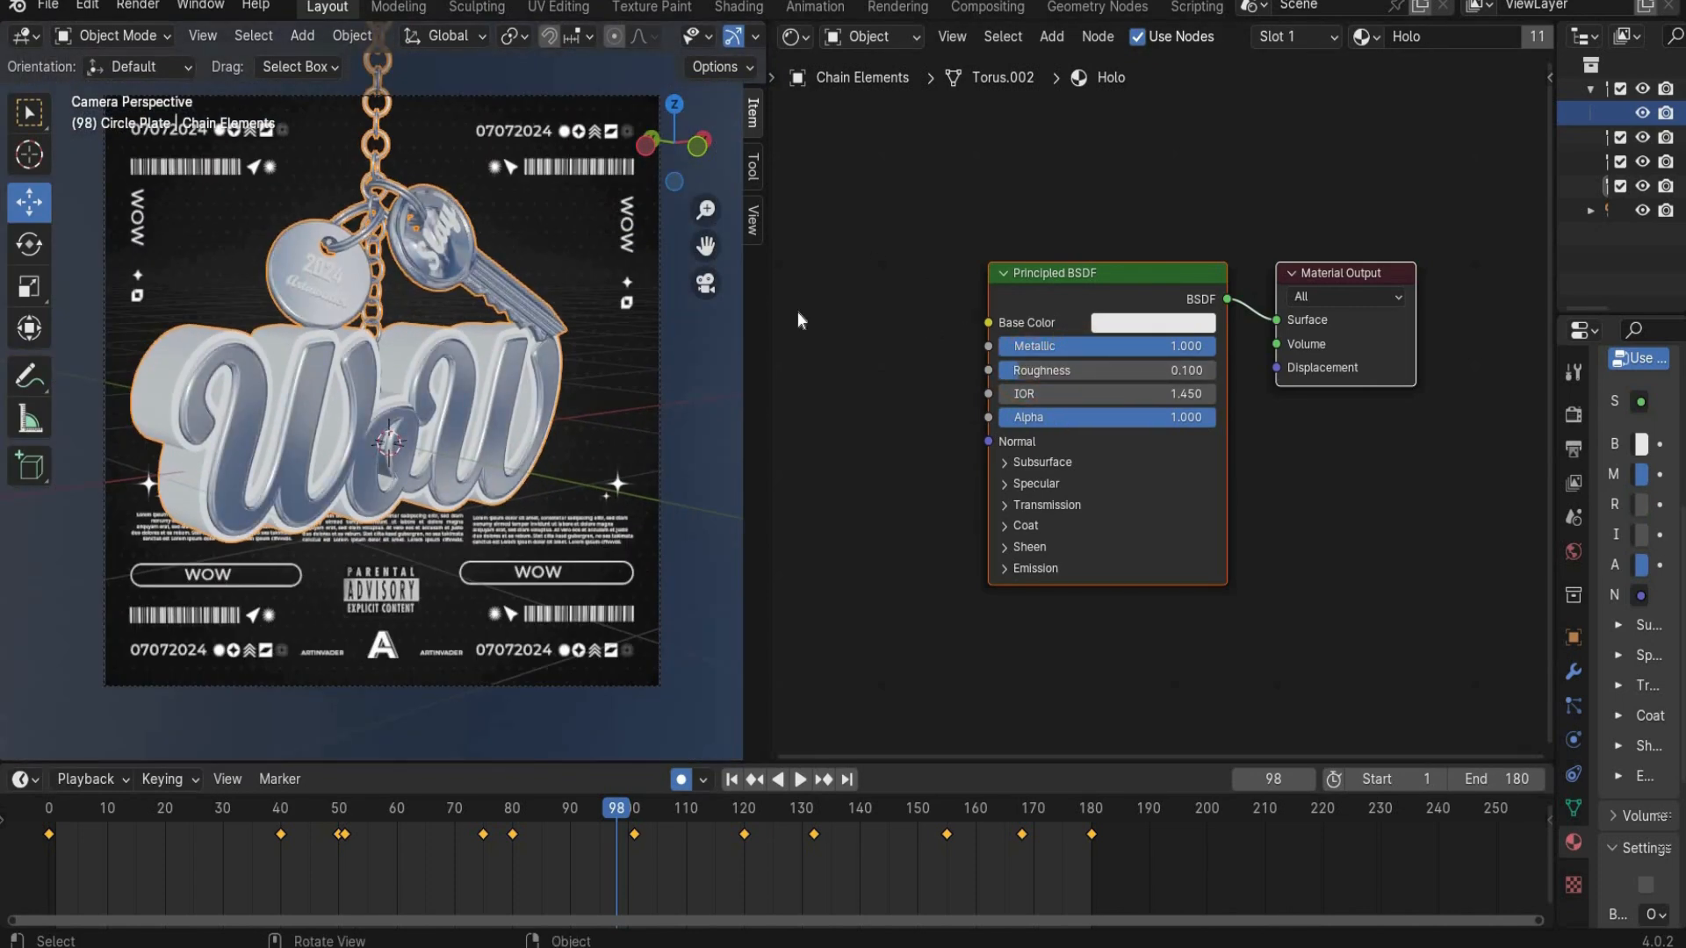
Step: Try to switch the chain elements' active material from Holo to Text
left_click(1363, 36)
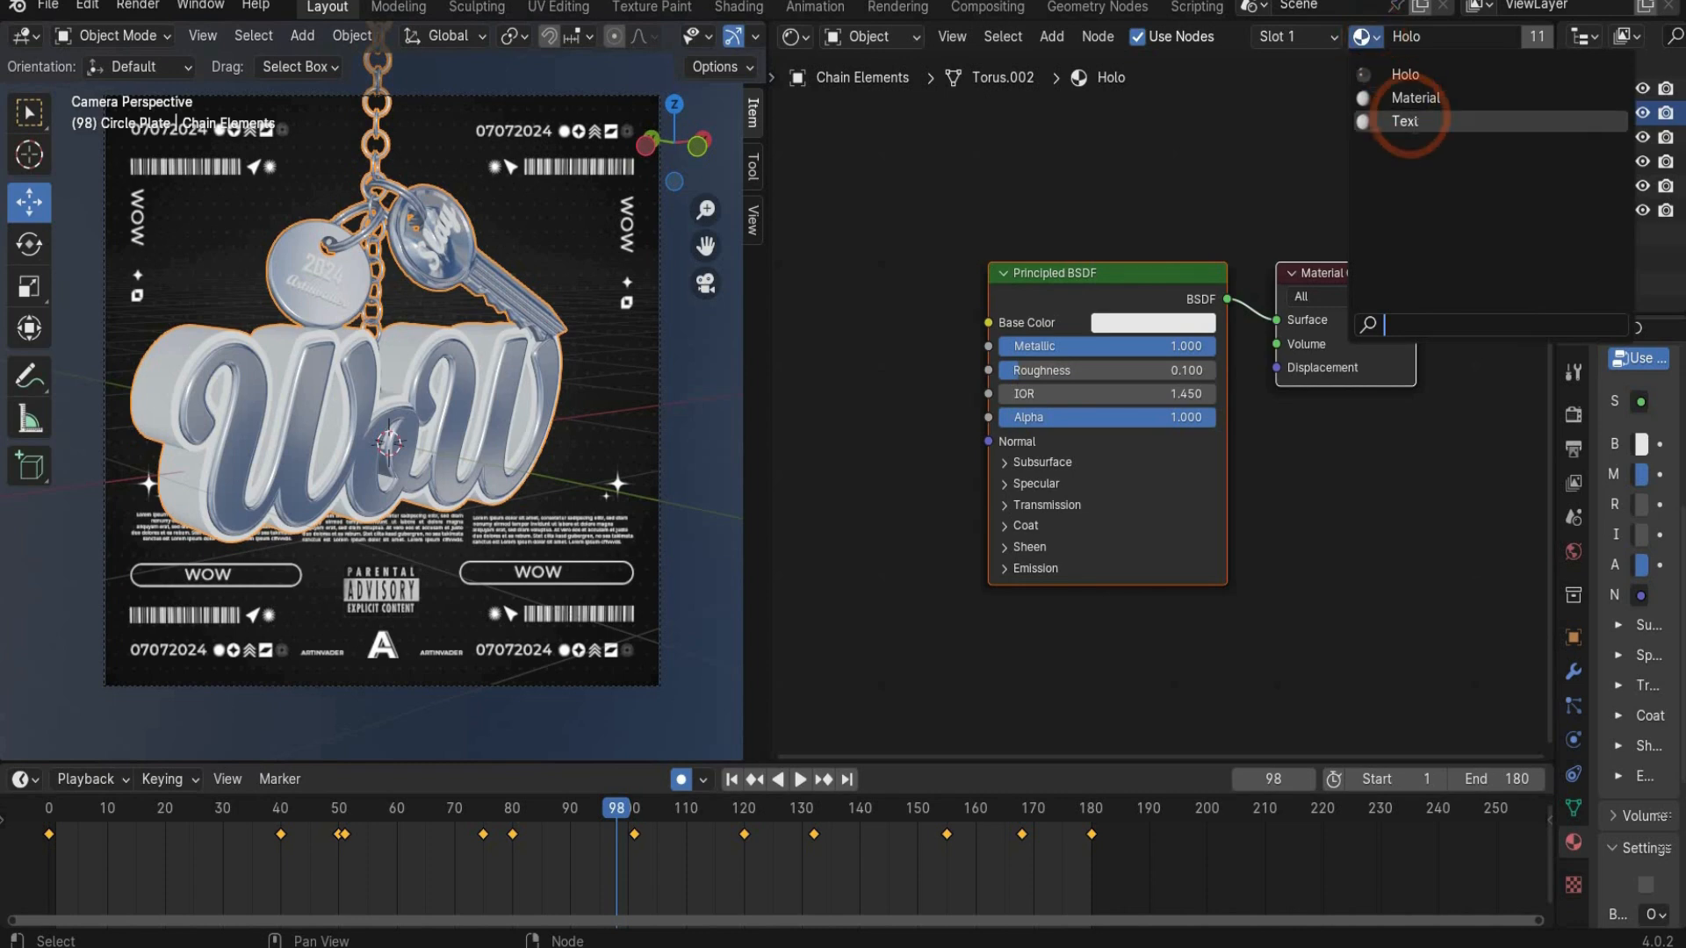
left_click(1404, 121)
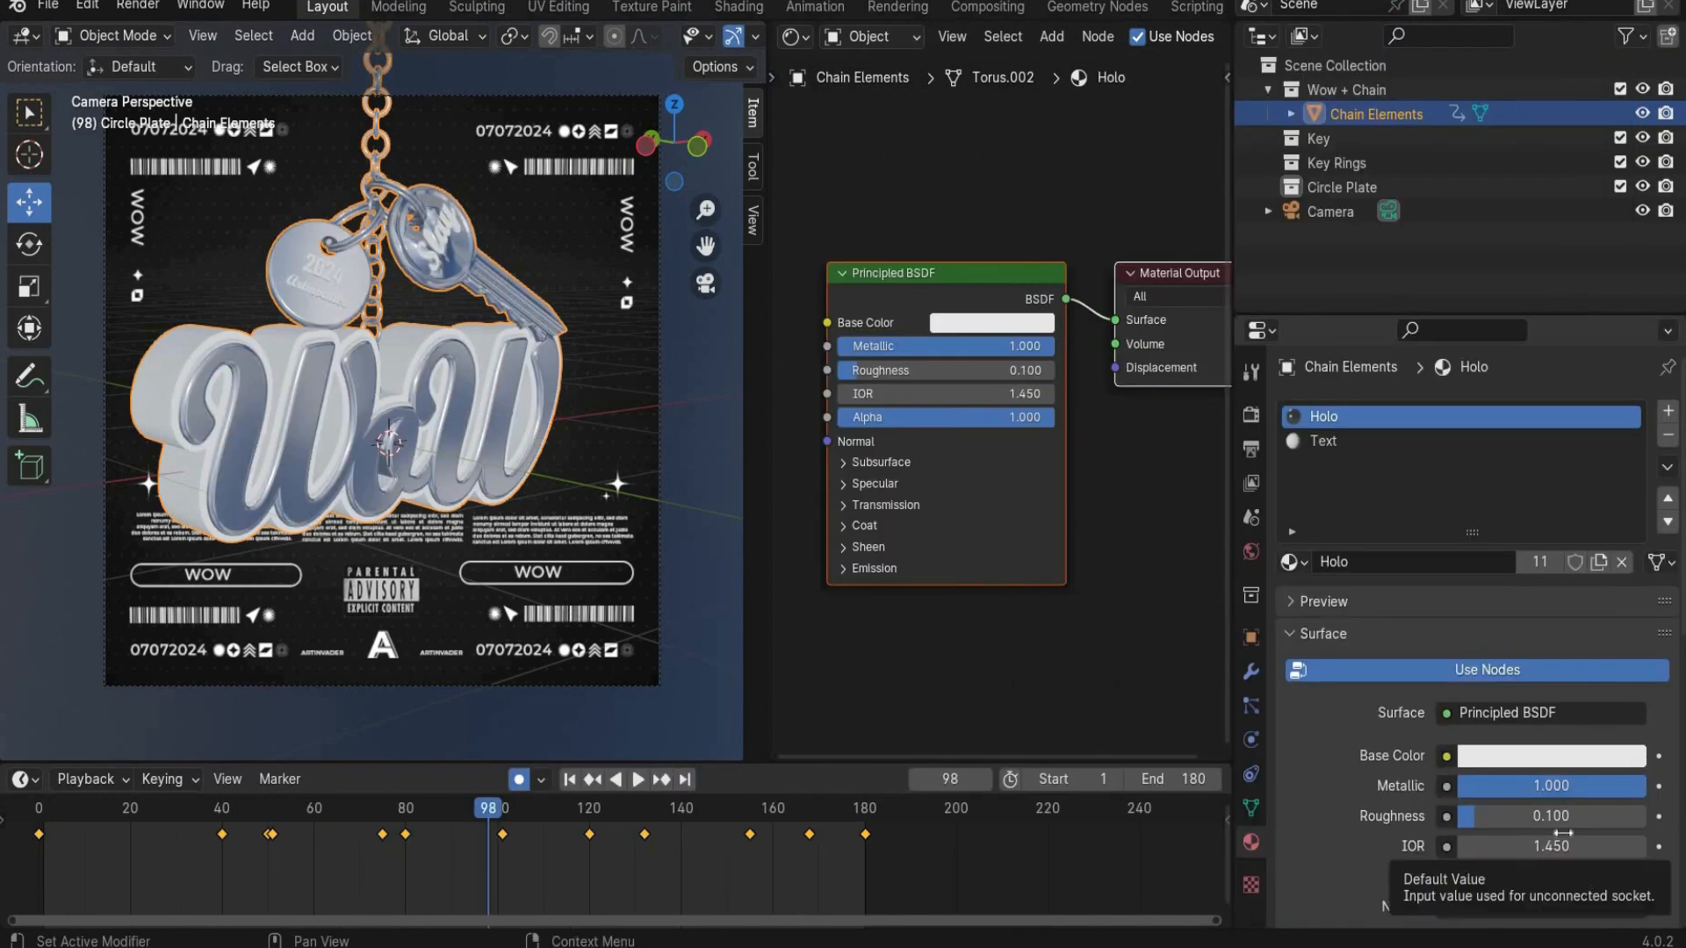
Step: Set the base color of the chain elements' Text material to hex 8D00B8
left_click(1335, 441)
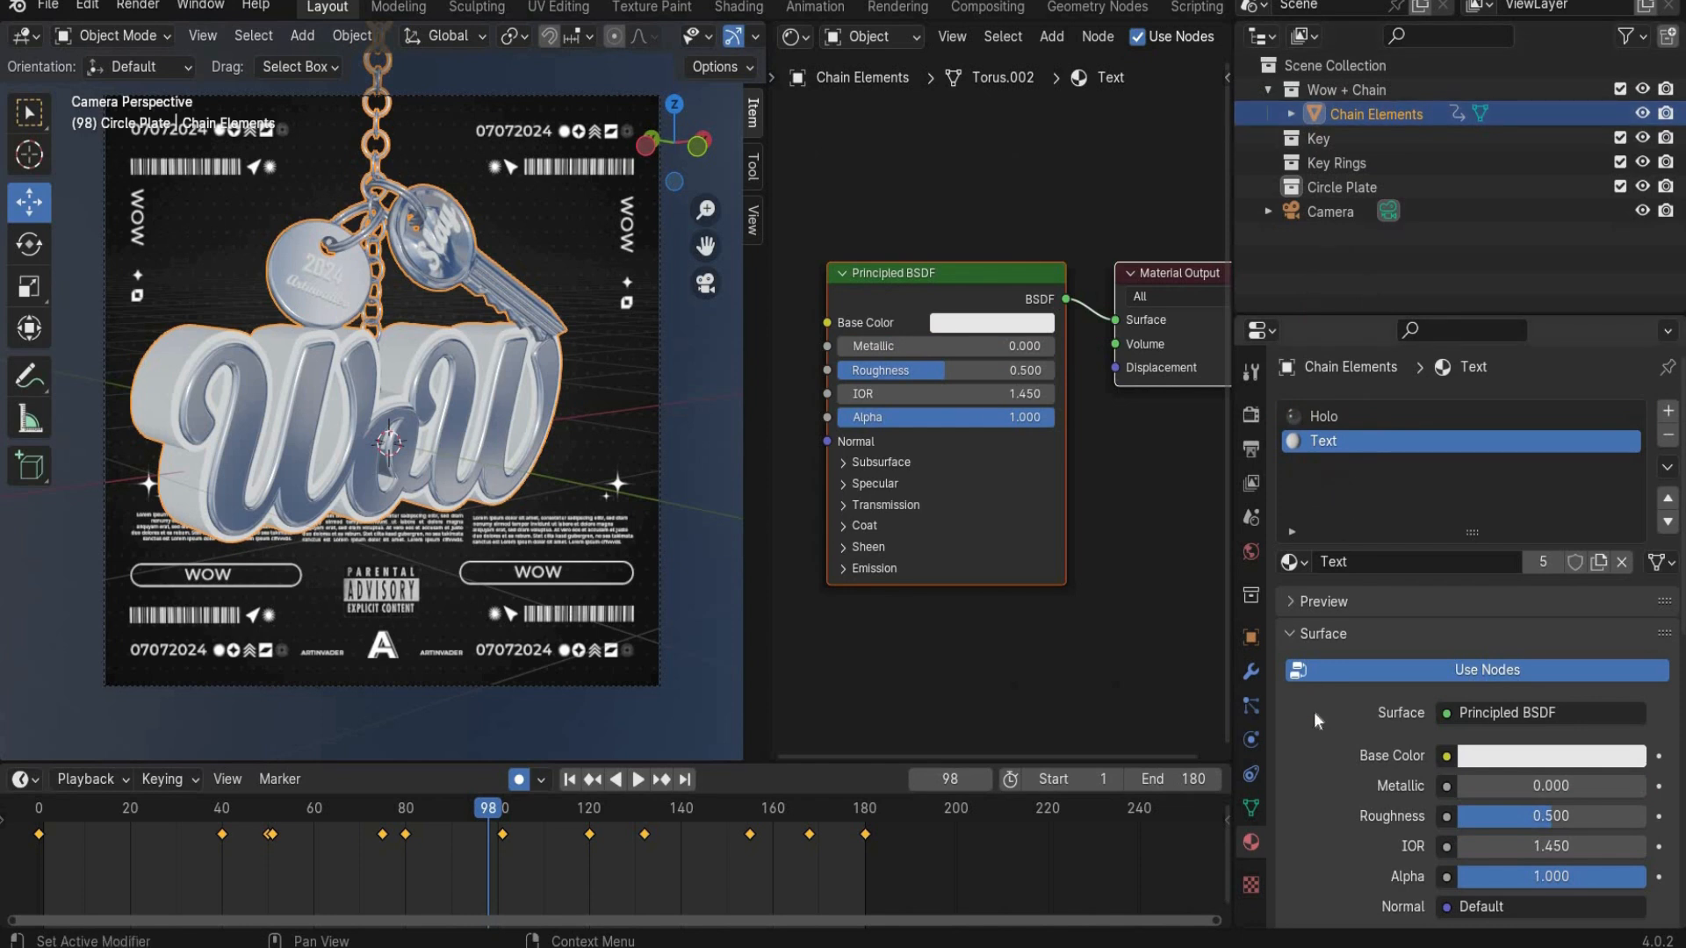
scroll(1313, 711, "down", 2)
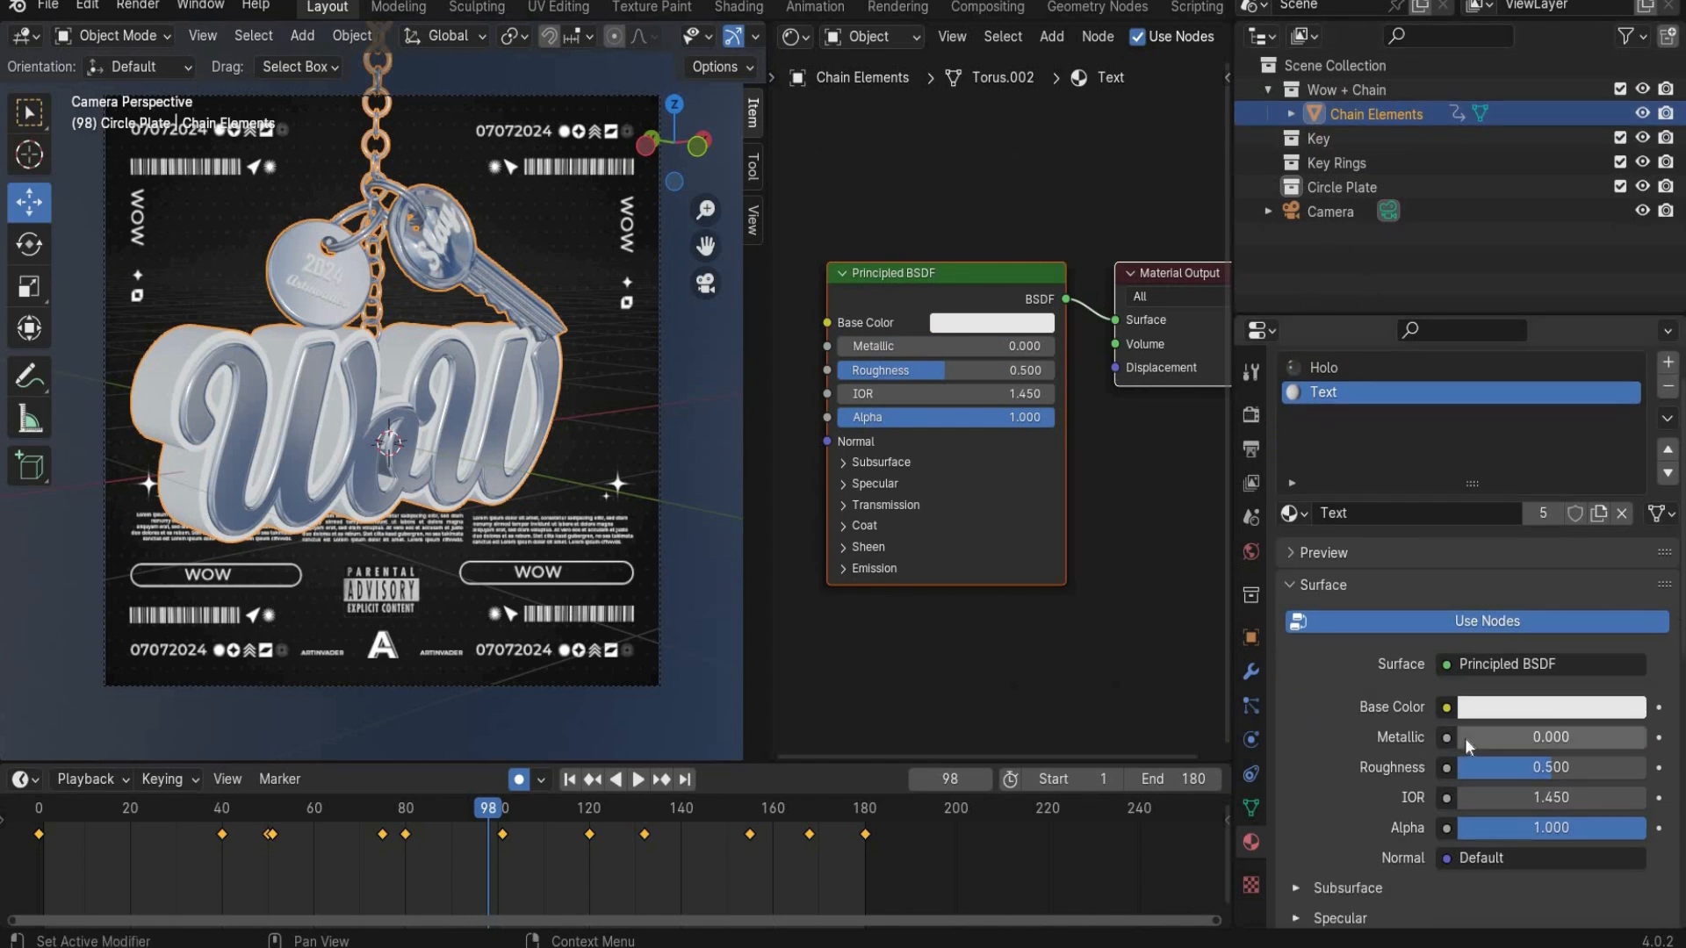
left_click(1559, 710)
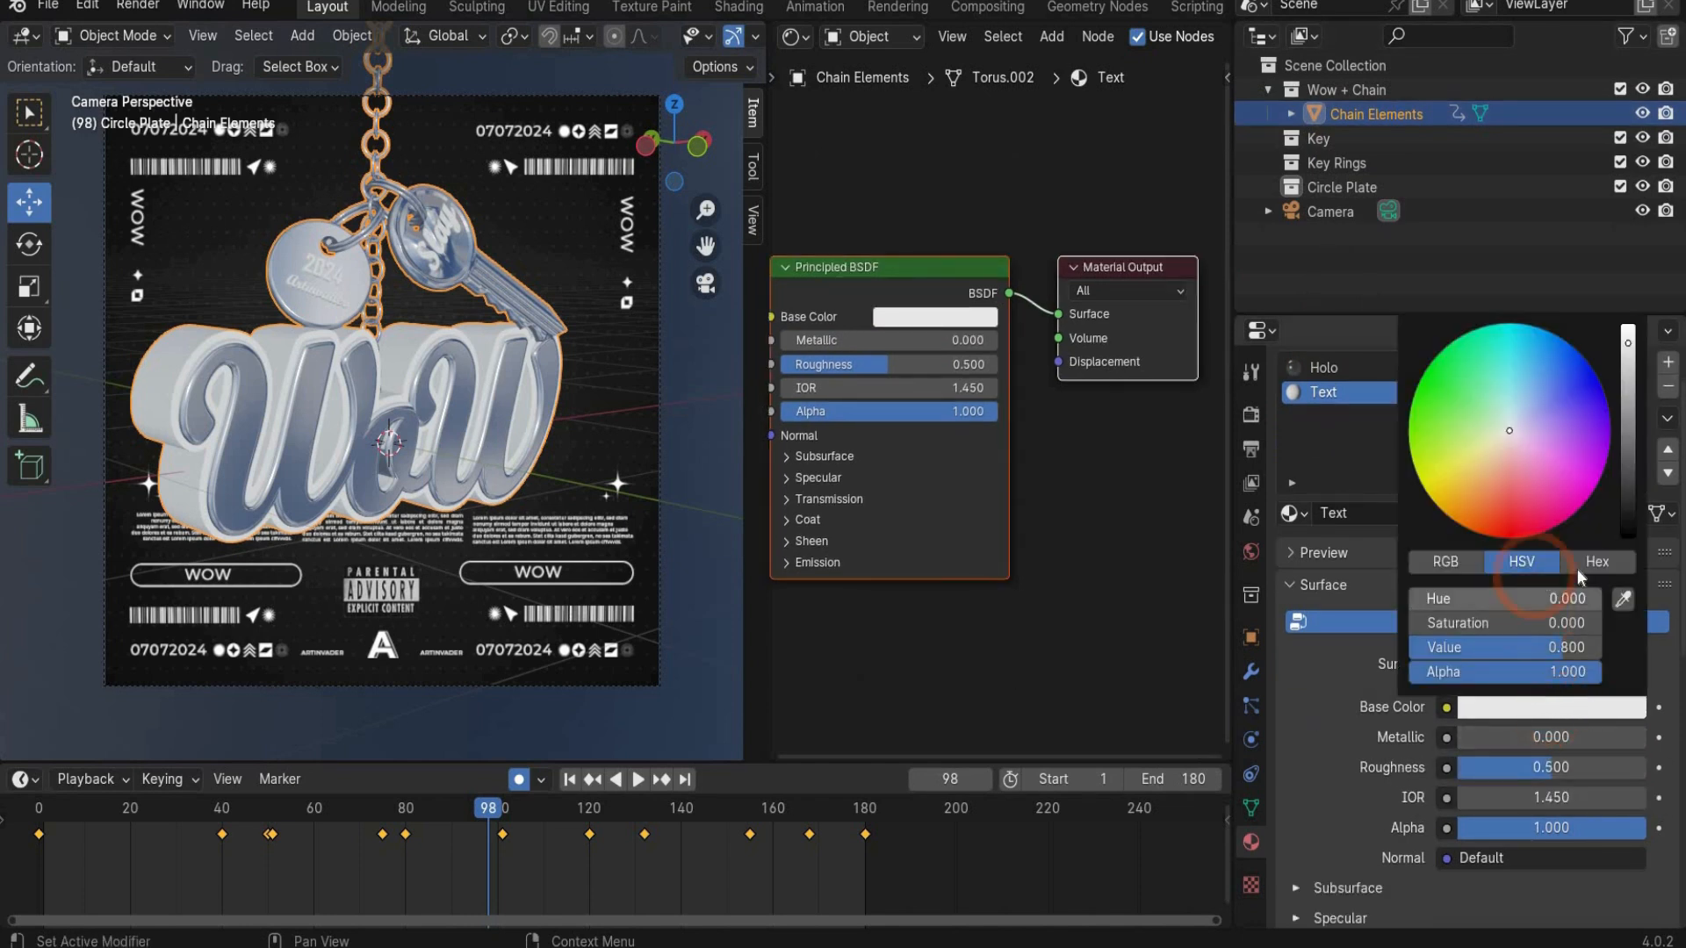
left_click(1572, 566)
left_click(1535, 598)
type("8D00B8")
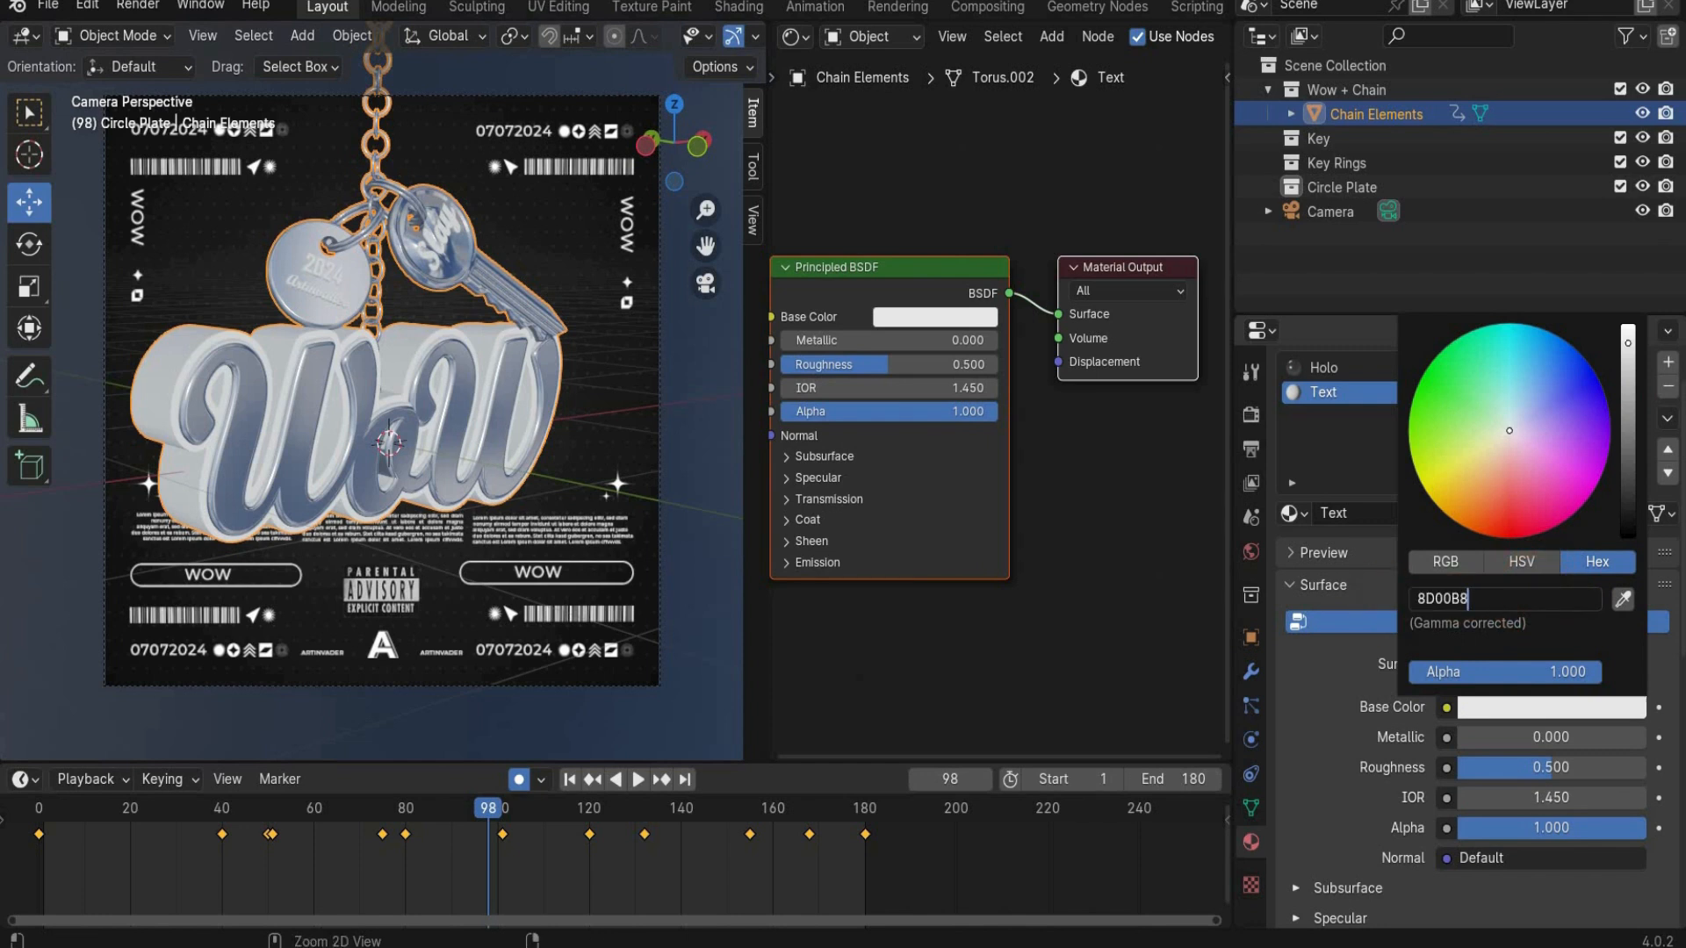
left_click(1330, 704)
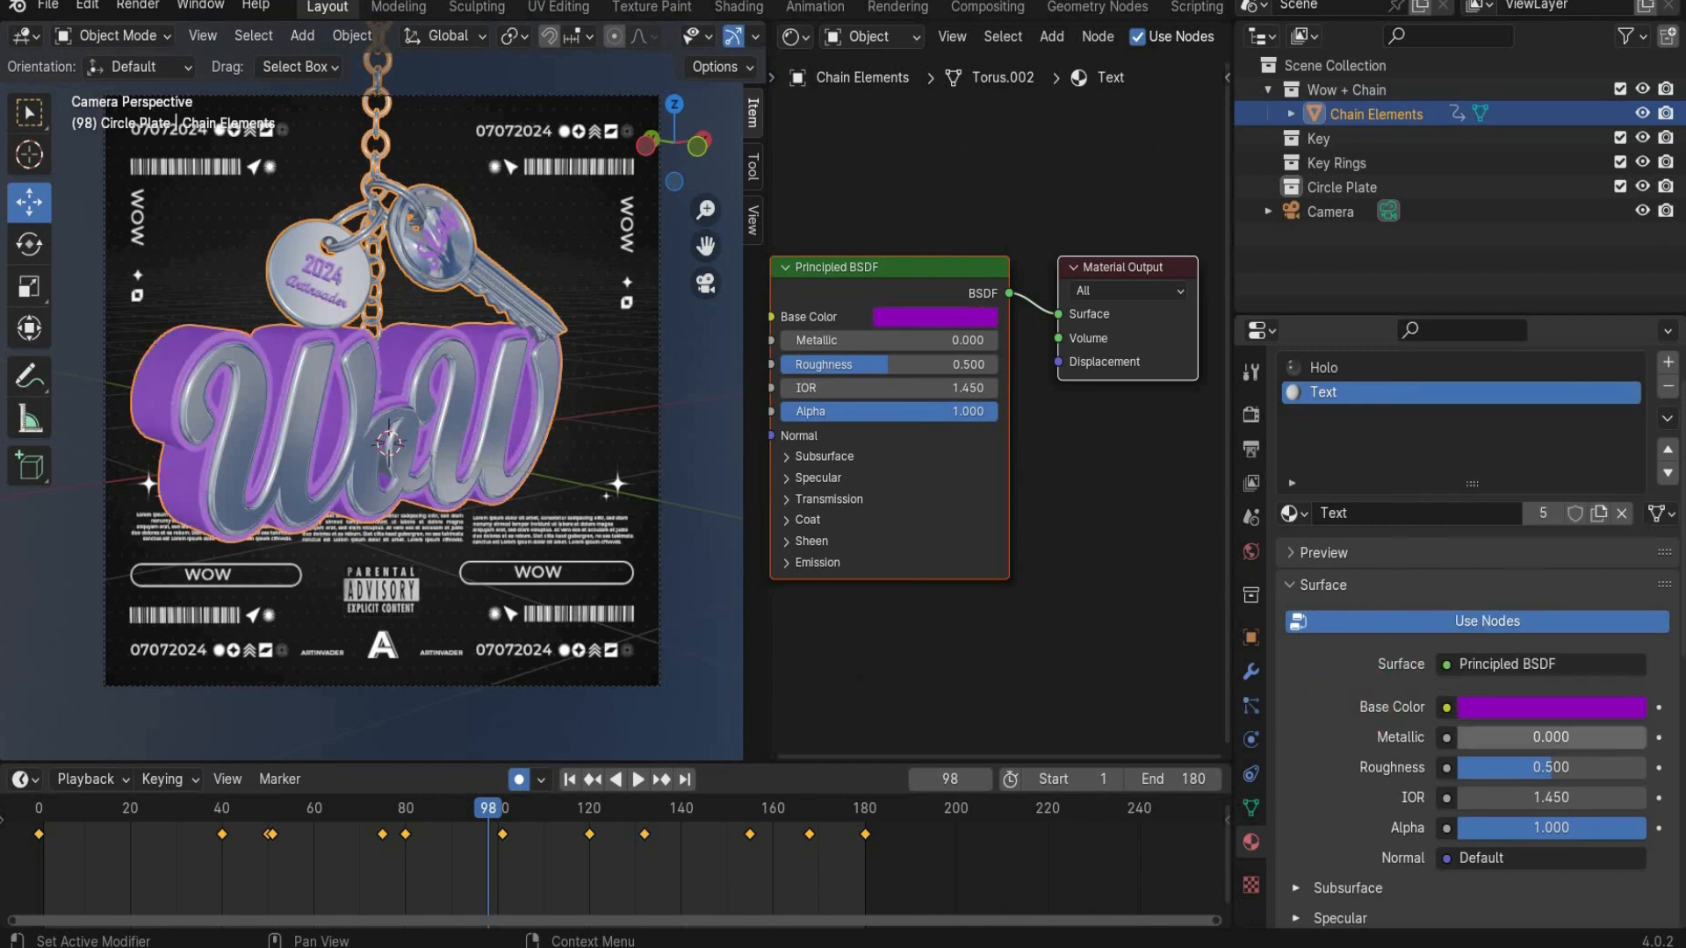
Step: Set the Text material's Metallic to 1 and its Roughness to 0.16
left_click_drag(1559, 738, 1675, 738)
left_click(1548, 767)
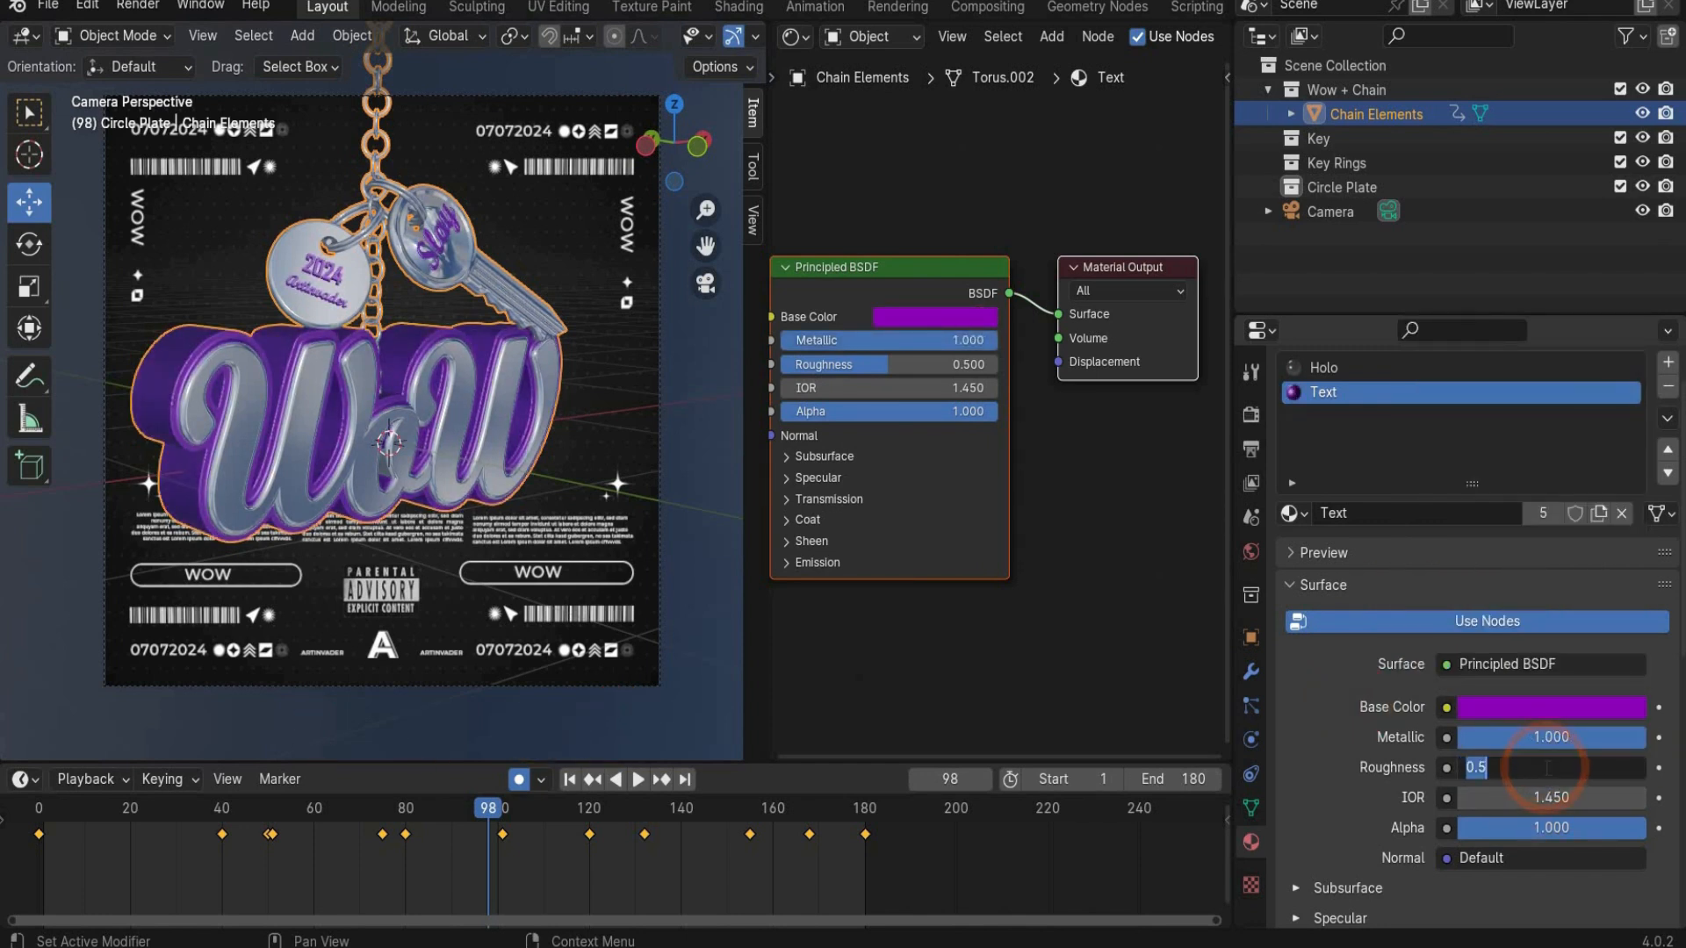
type("0")
key("Return")
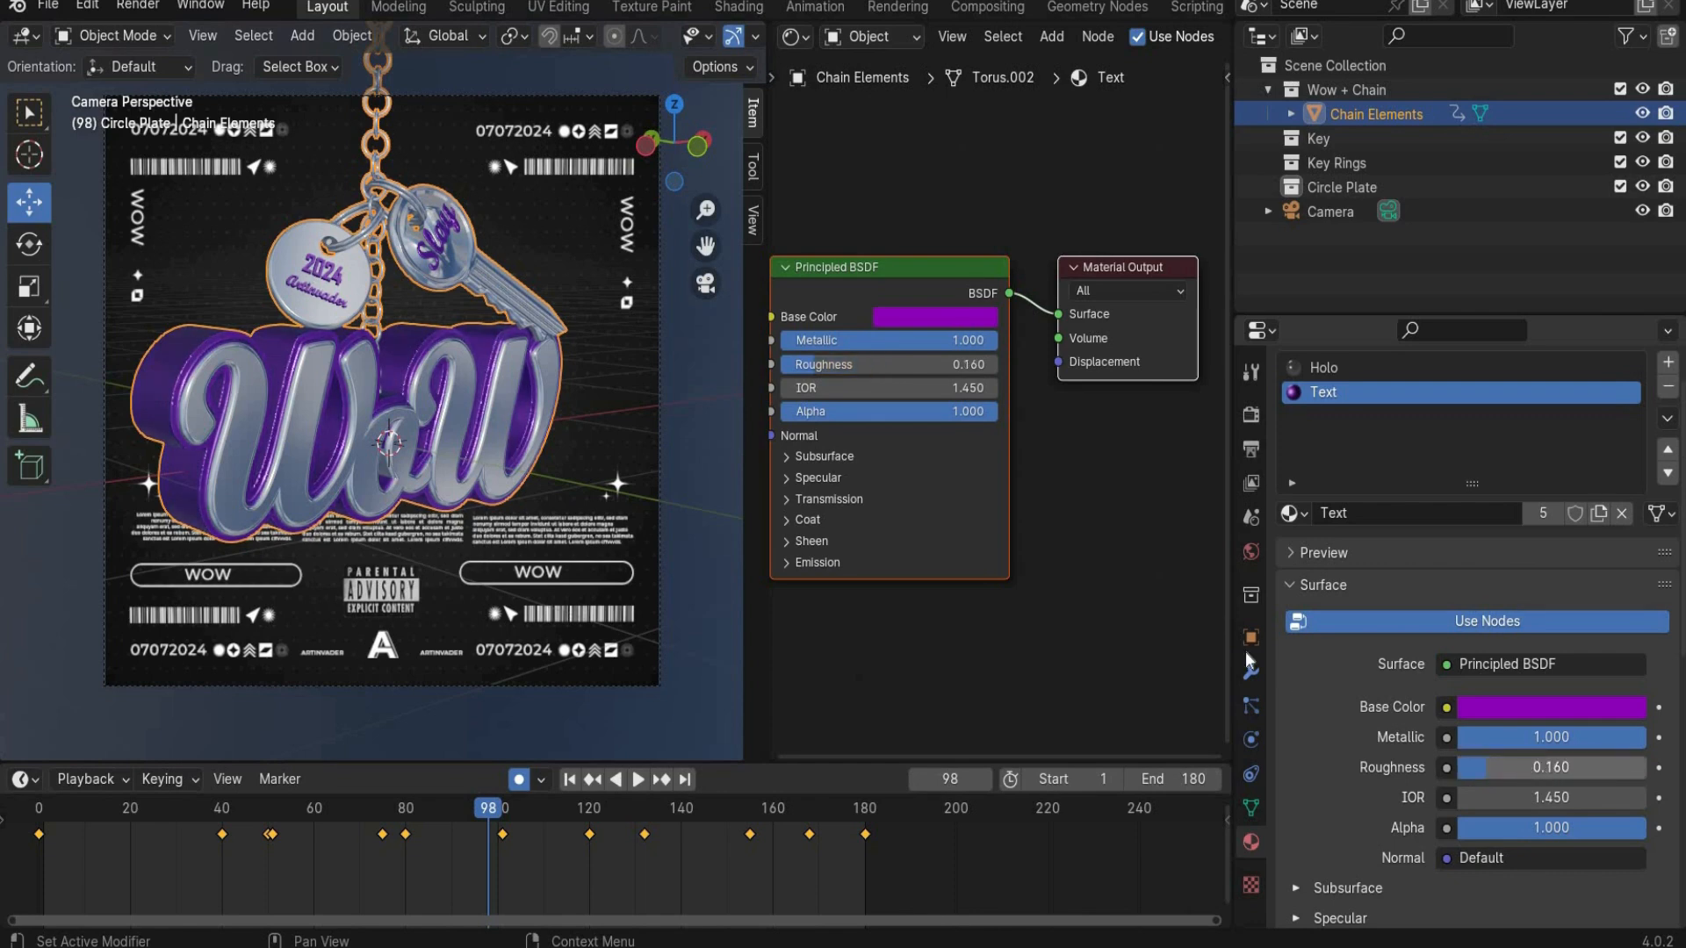